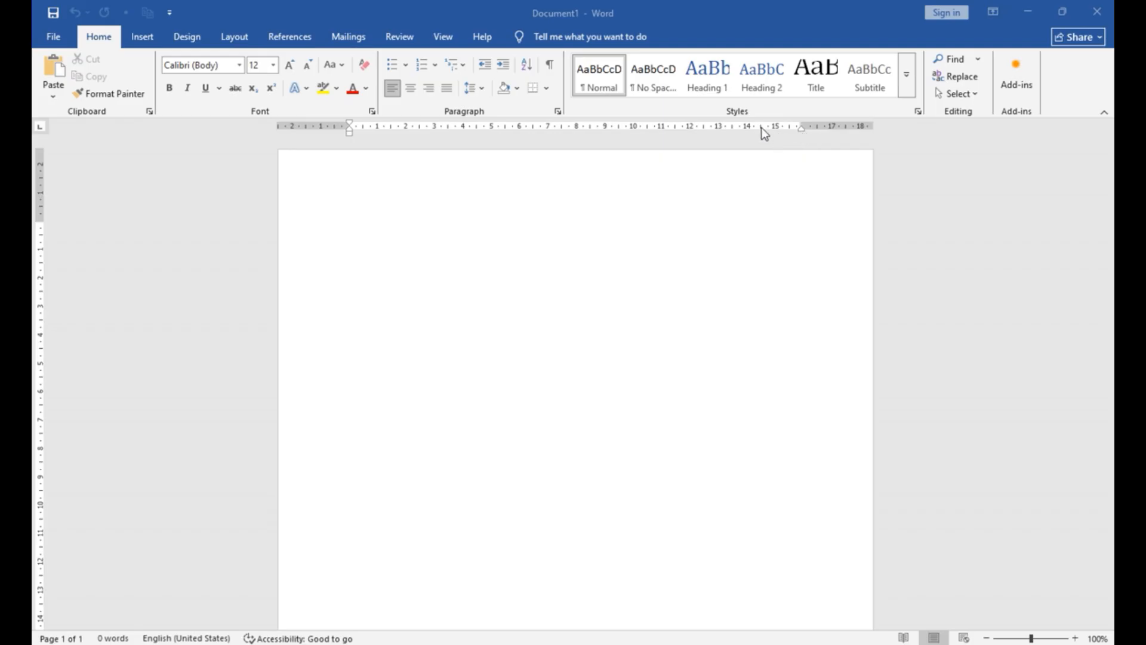
# Generate five sample paragraphs with =rand() and add an empty line above them
pyautogui.click(904, 84)
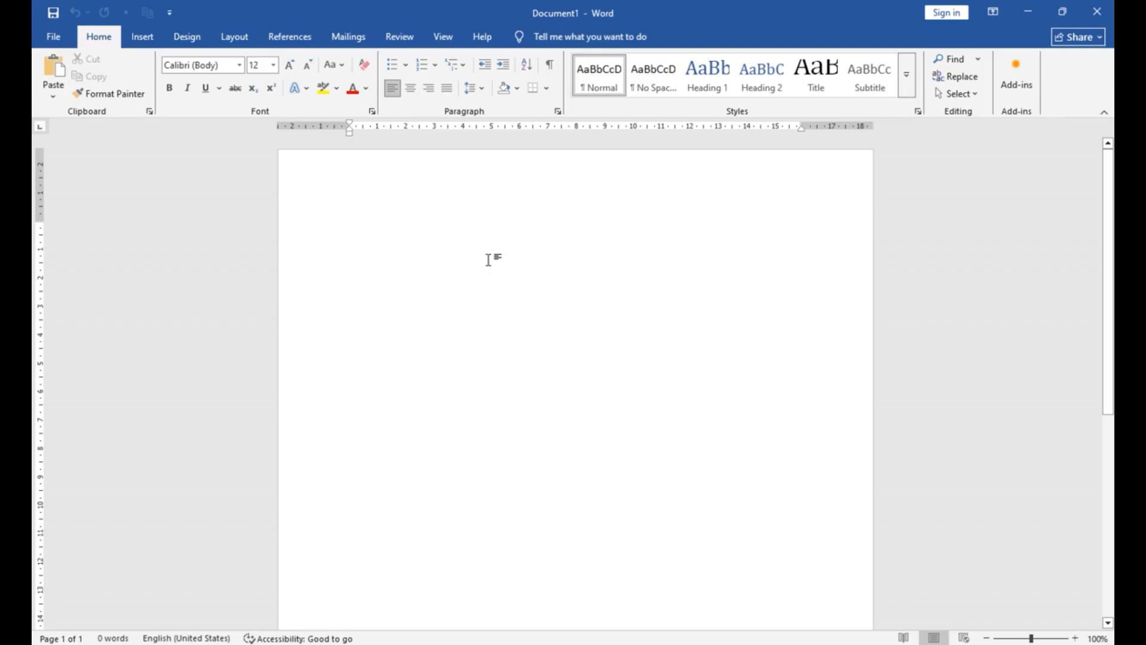
pyautogui.write('=rand')
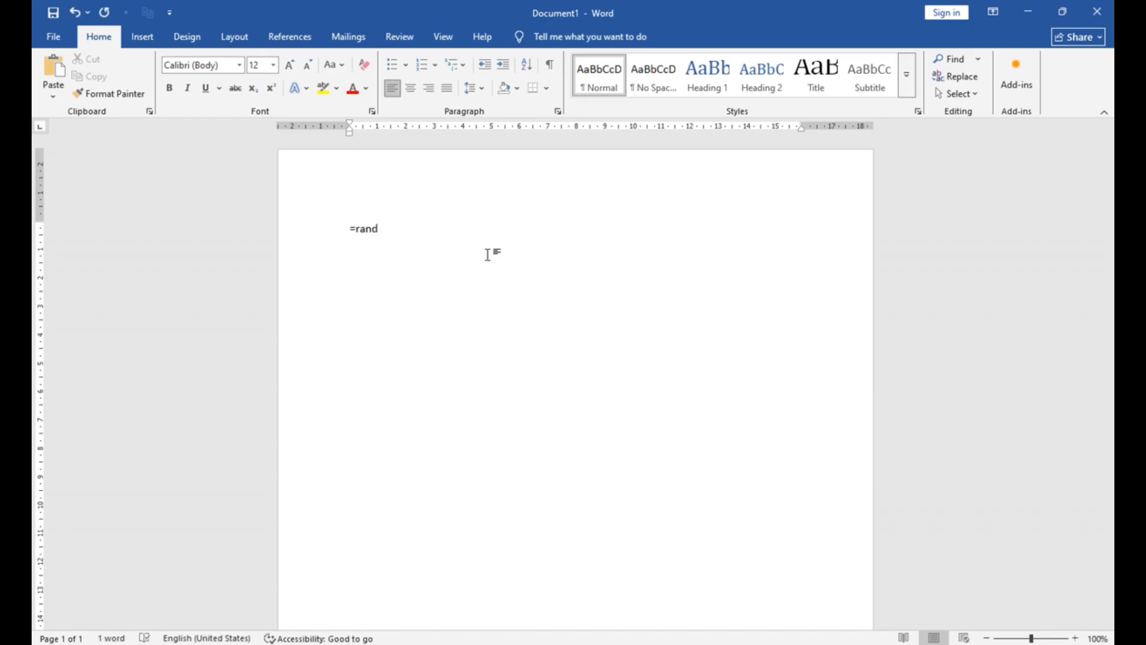
pyautogui.write('()')
pyautogui.press('Return')
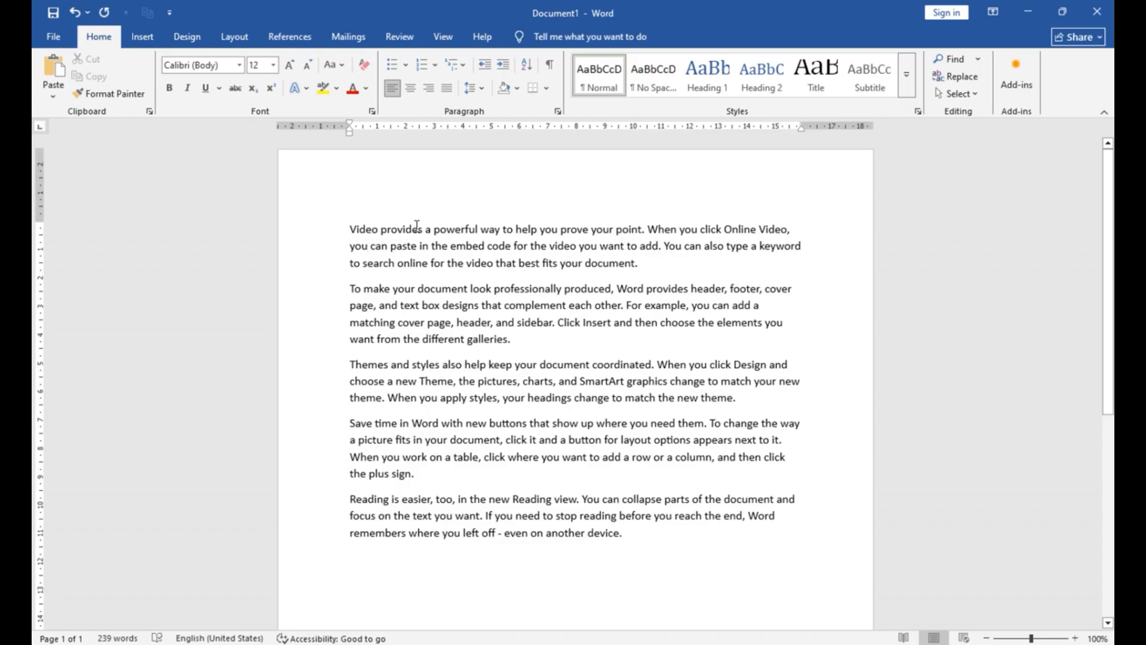
pyautogui.press('Return')
pyautogui.press('Up')
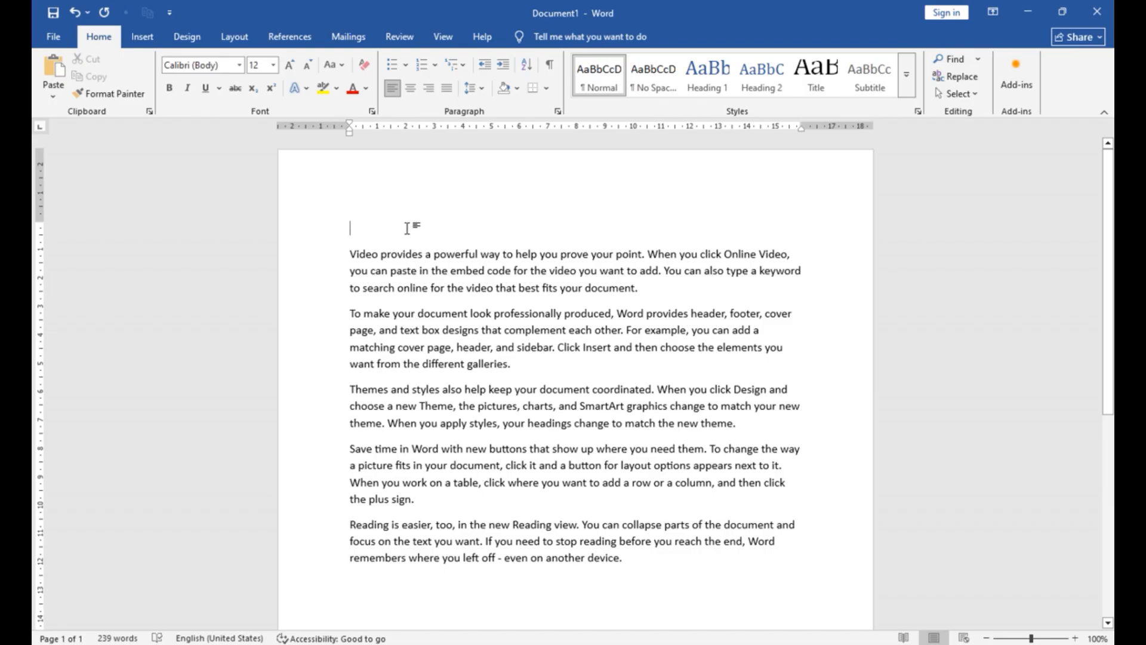
# Type 'Ms word' on the top line, change it to UPPERCASE and centre it
pyautogui.write('Ms wo')
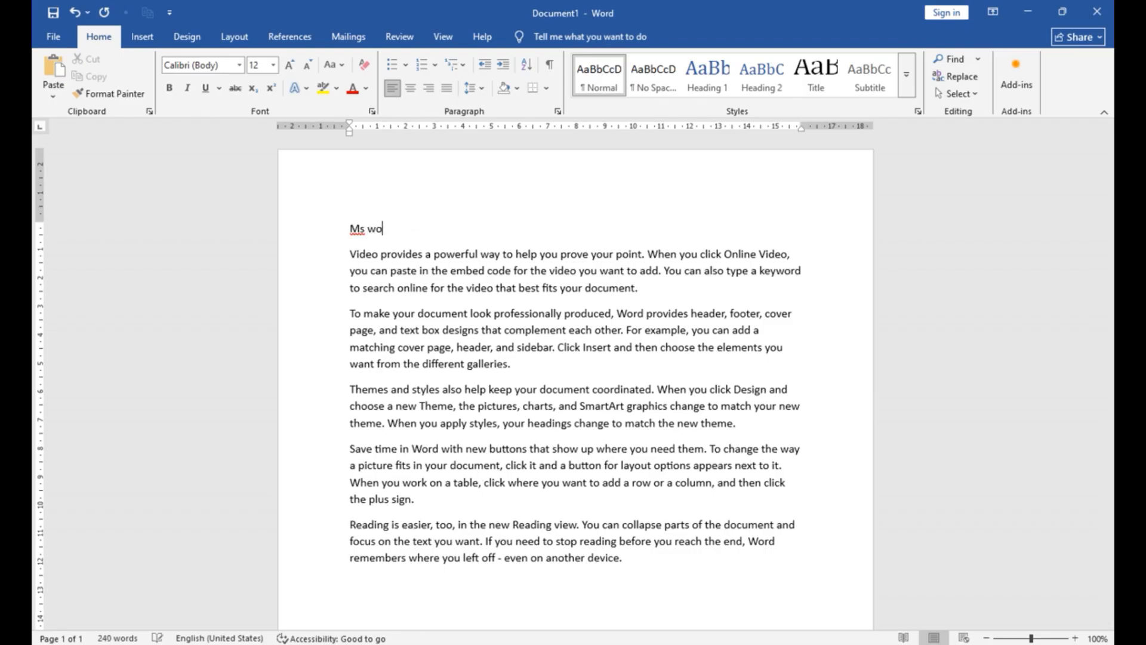
pyautogui.write('rd')
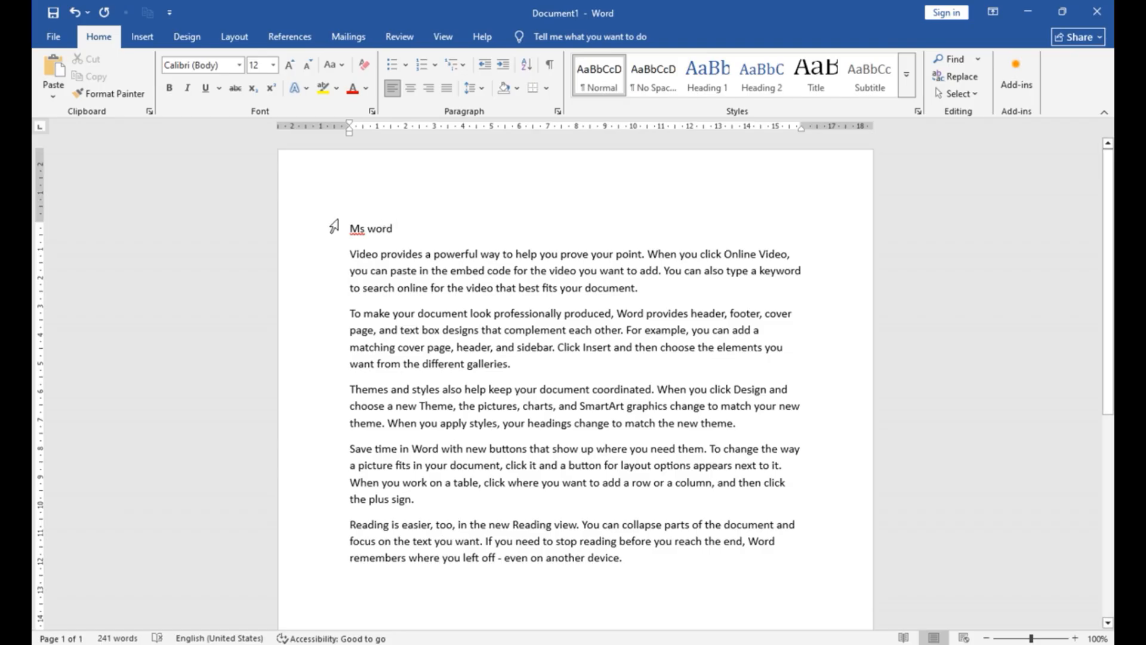
pyautogui.moveTo(359, 228); pyautogui.dragTo(406, 236)
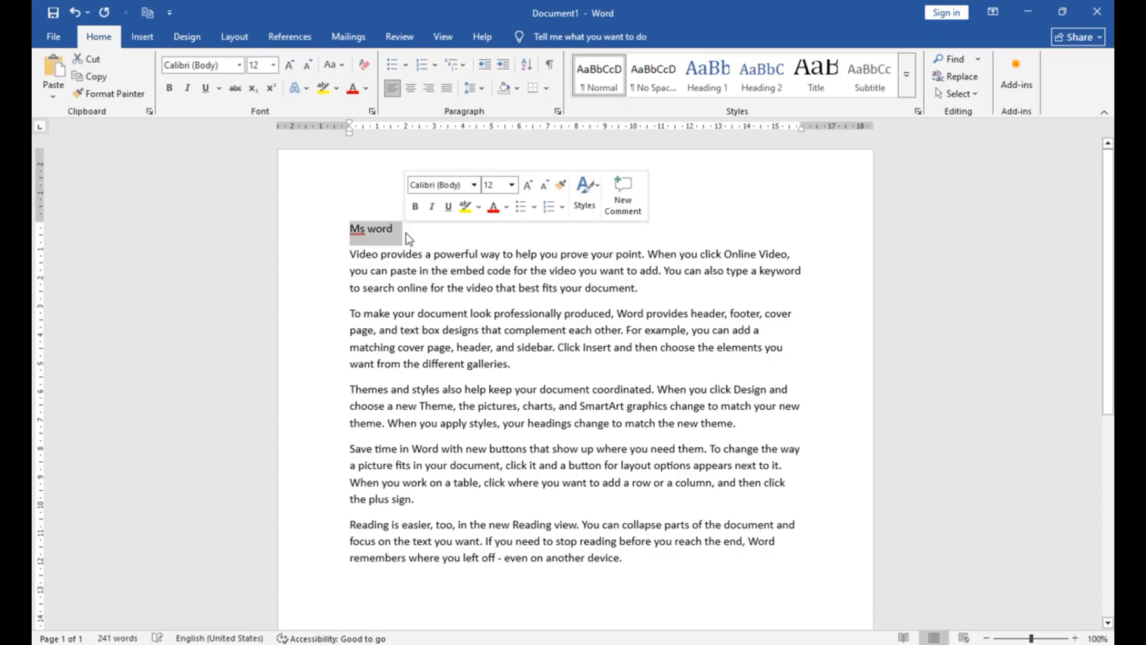
pyautogui.click(333, 66)
pyautogui.click(352, 117)
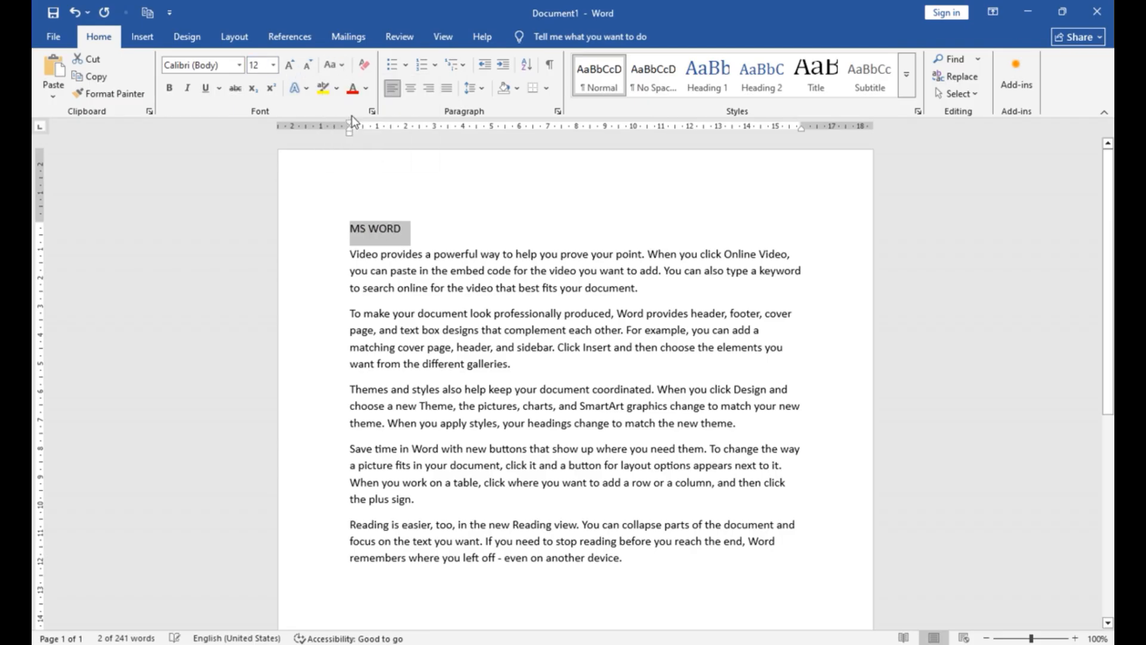
pyautogui.click(412, 89)
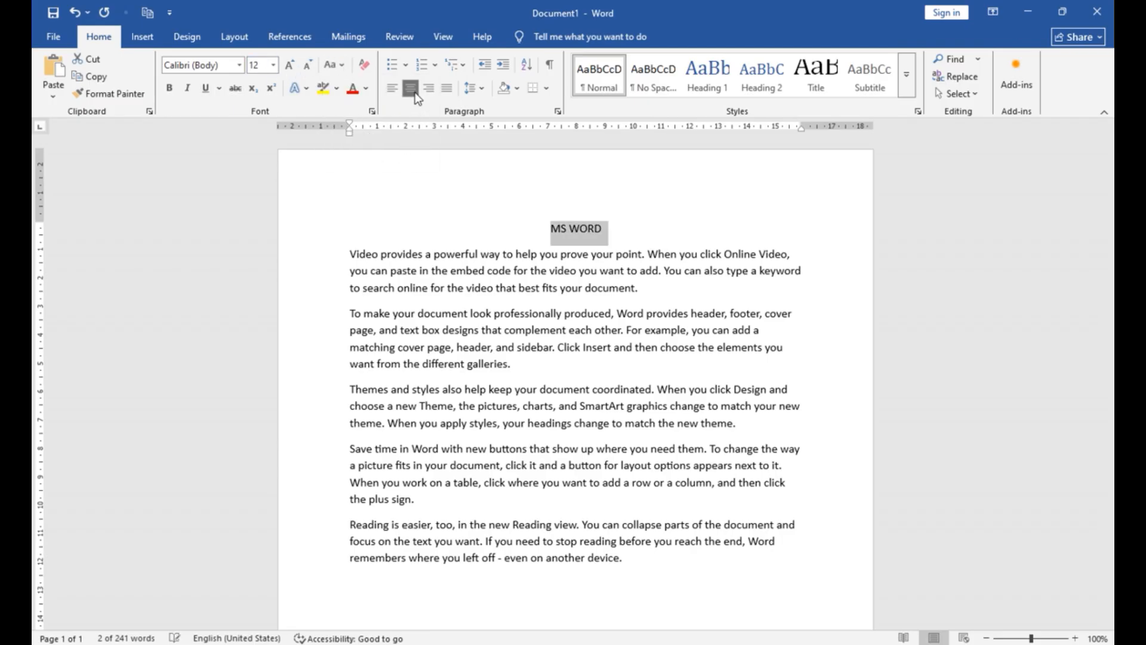
# Reselect the MS WORD heading and browse Text Effects without applying one
pyautogui.click(571, 228)
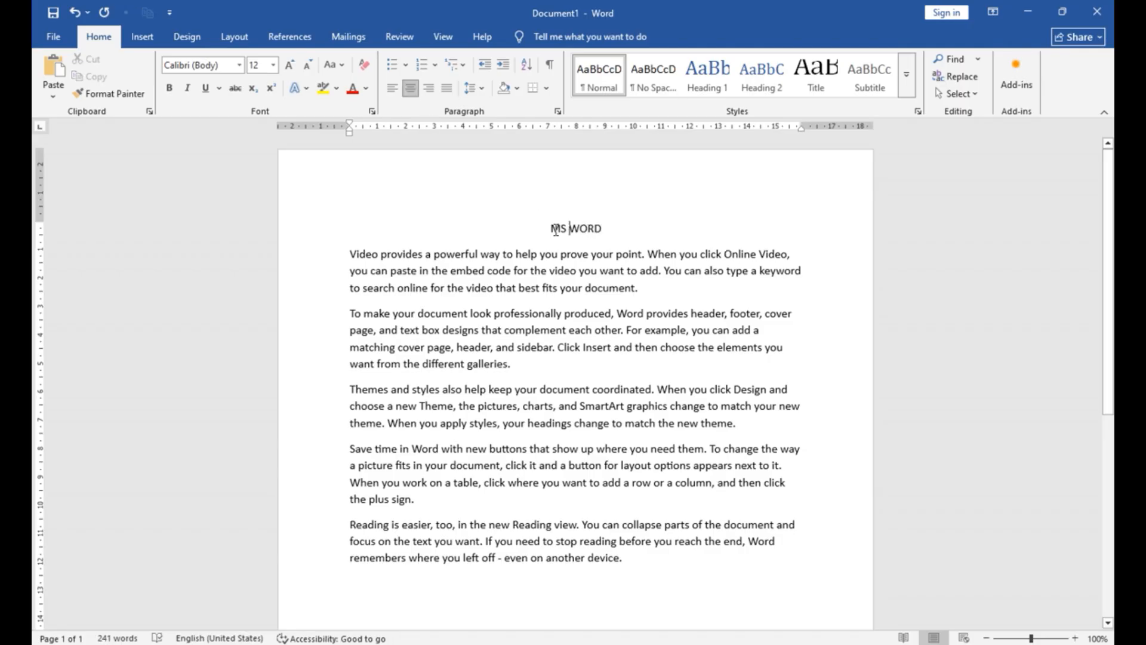
pyautogui.moveTo(555, 230); pyautogui.dragTo(606, 230)
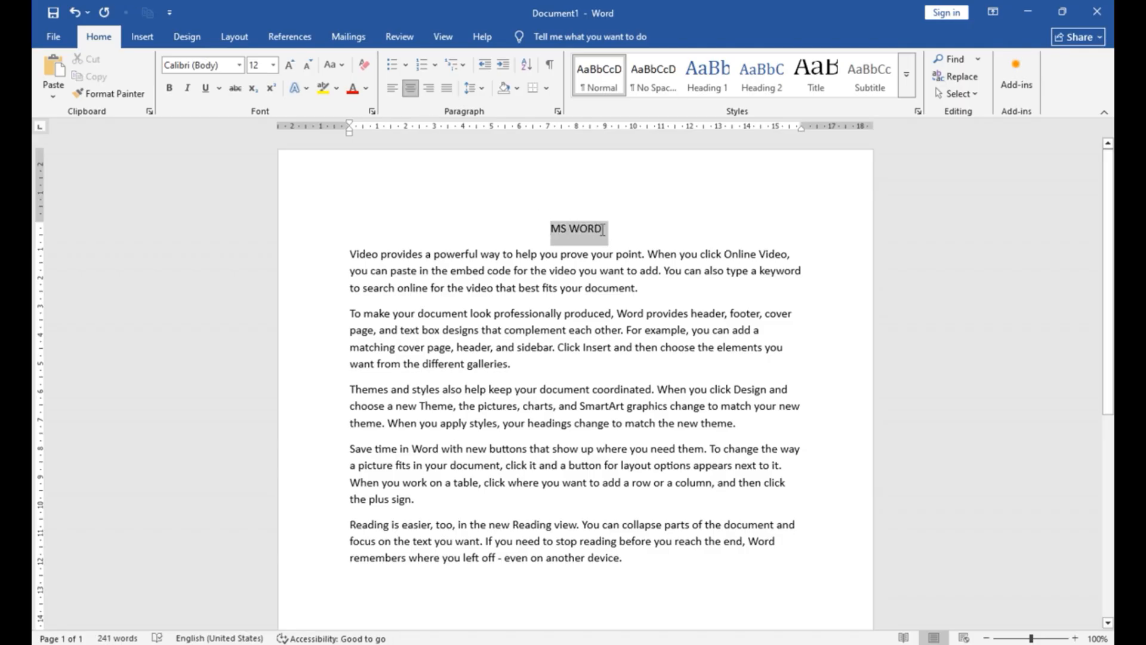
pyautogui.click(310, 92)
pyautogui.click(310, 92)
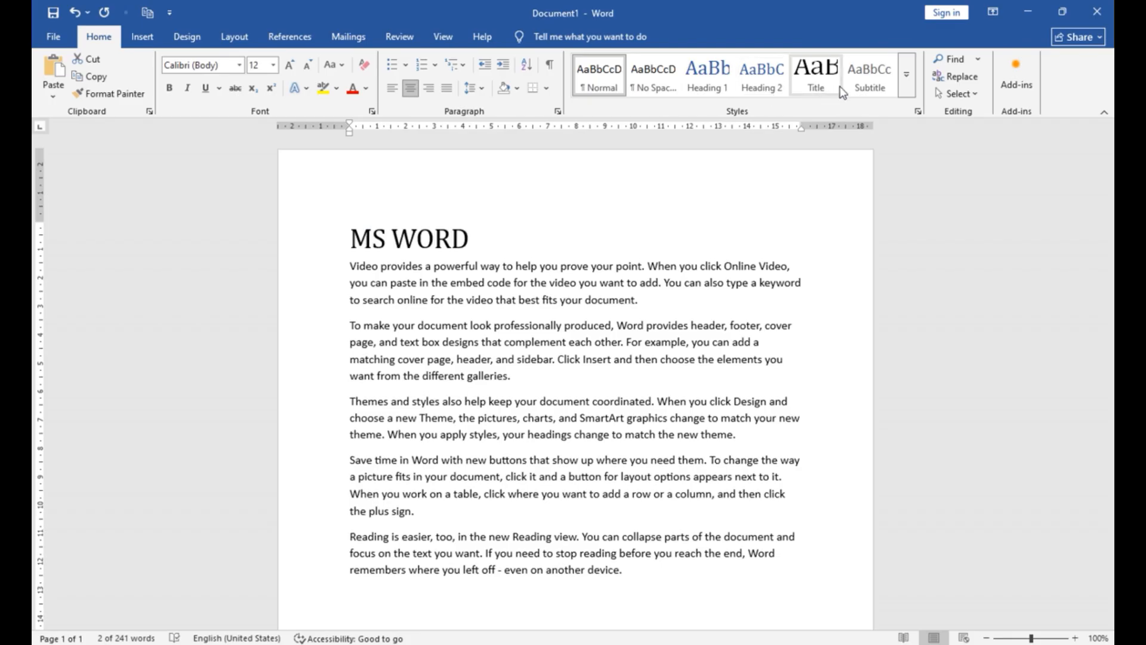
# Try Intense Reference, Heading 1, Heading 2 and Title styles on the MS WORD heading
pyautogui.click(907, 77)
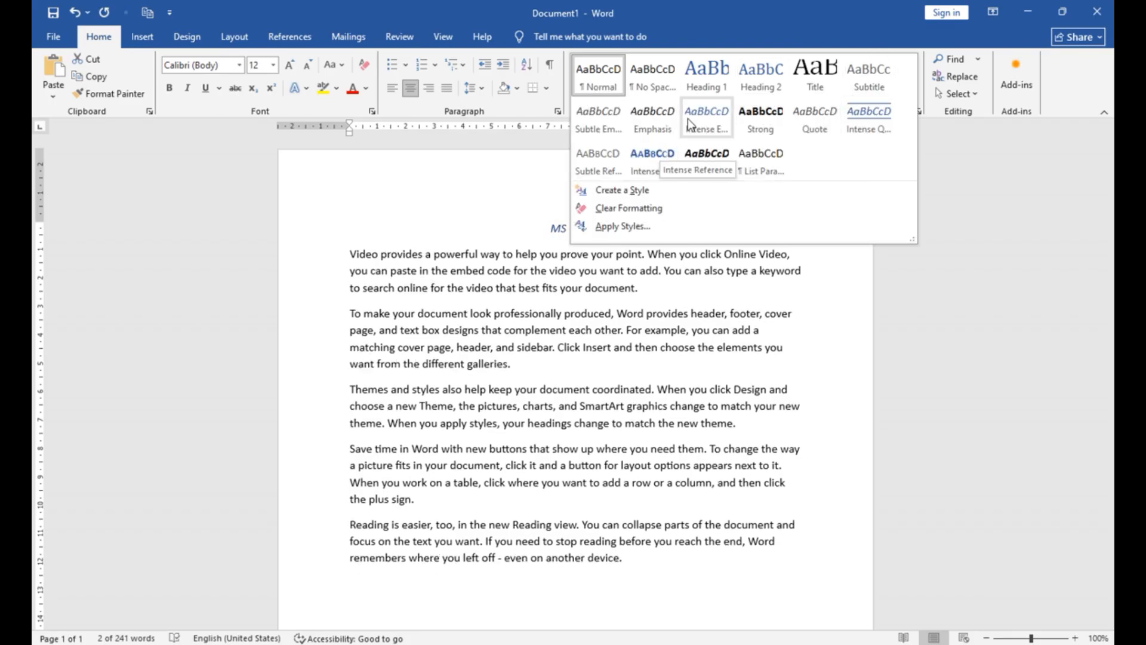
pyautogui.click(669, 154)
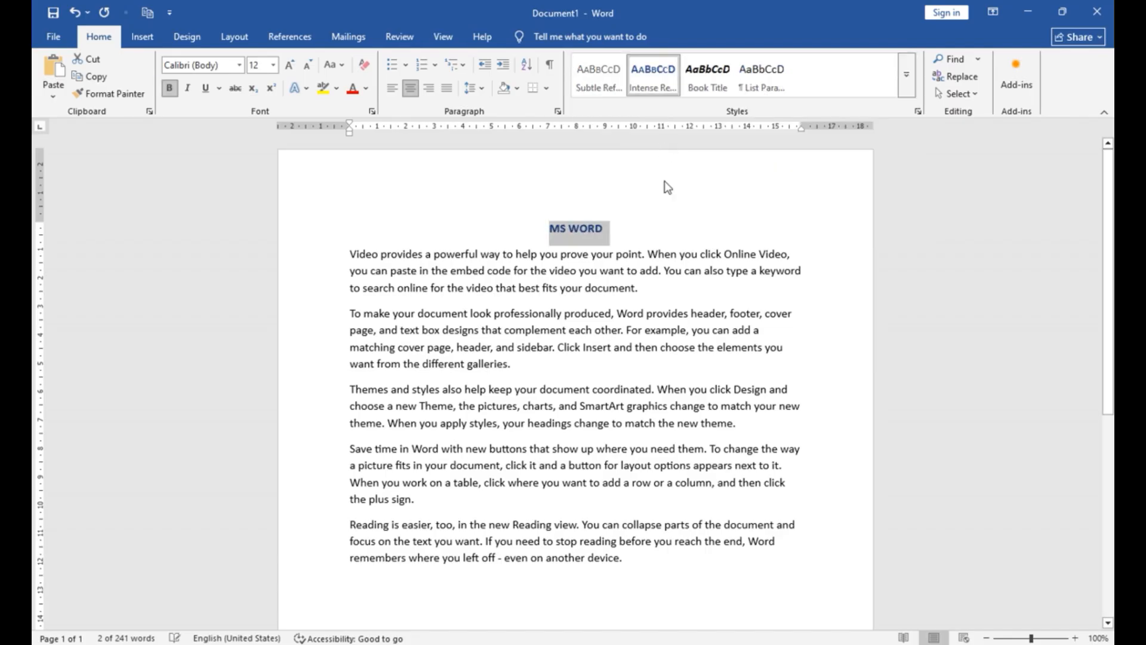
pyautogui.click(908, 75)
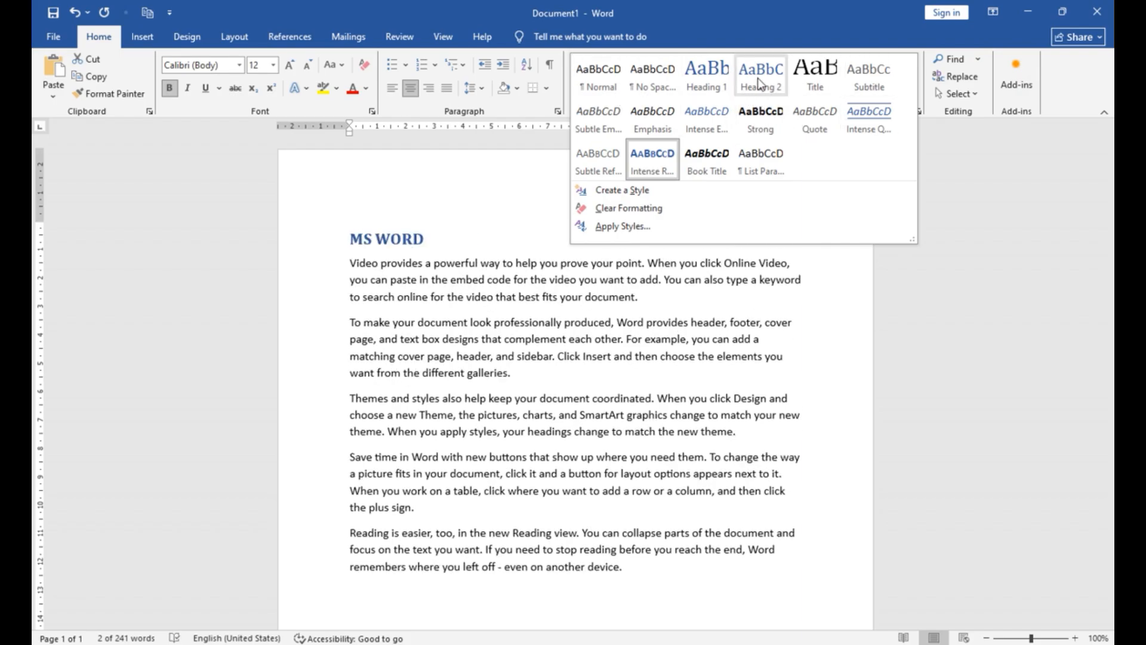
pyautogui.click(704, 80)
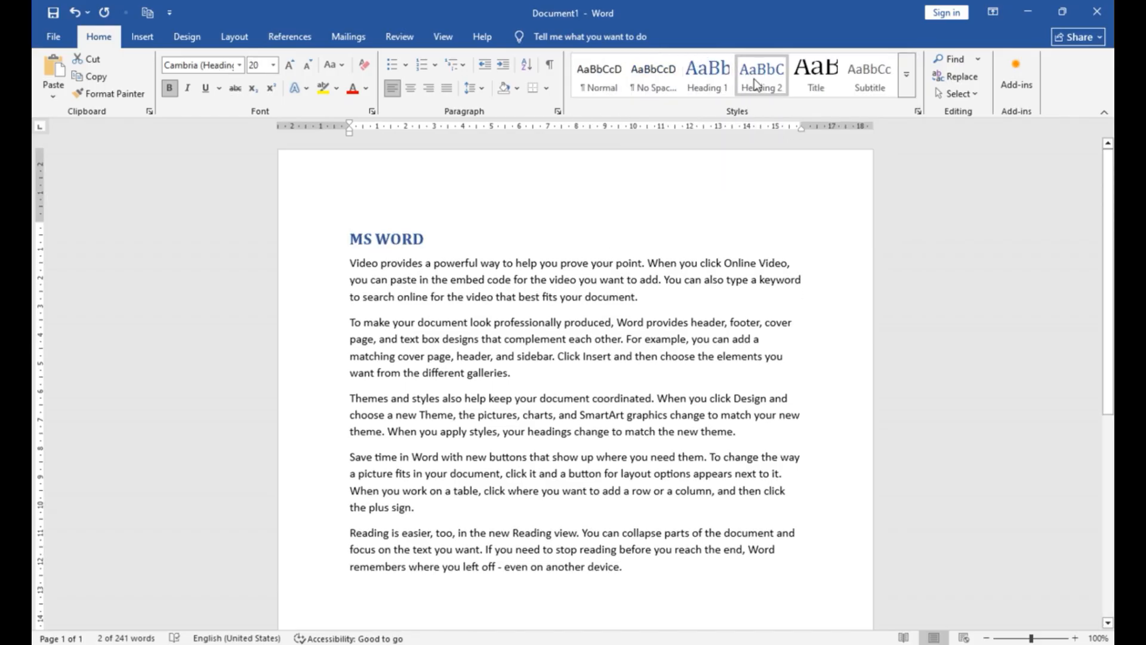
pyautogui.click(757, 84)
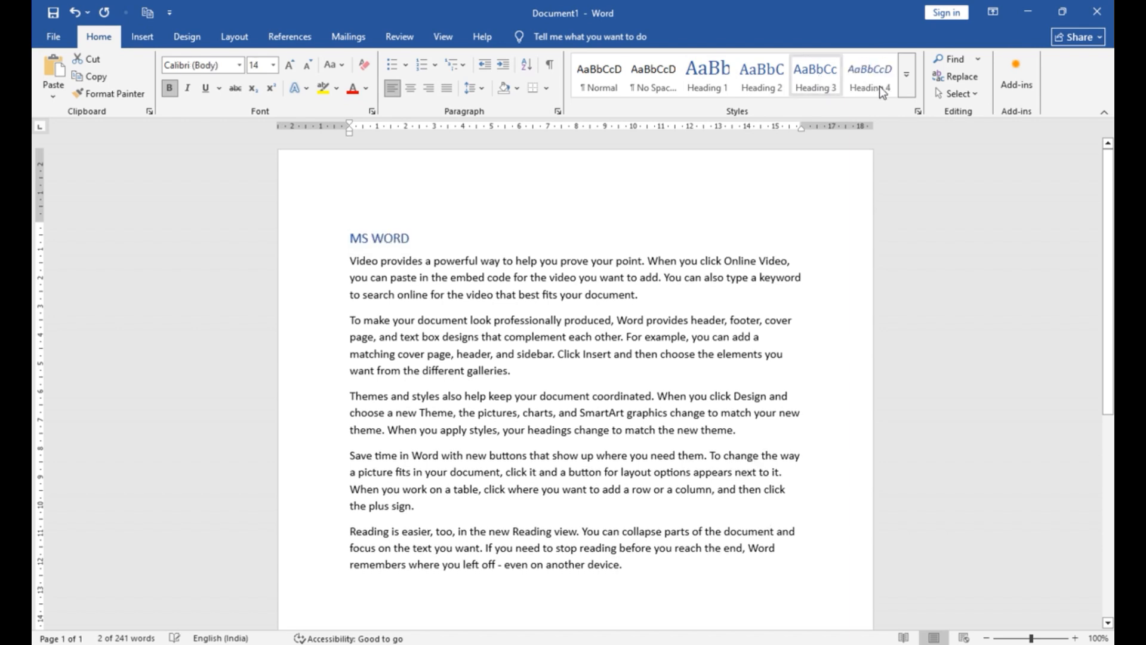
pyautogui.click(904, 81)
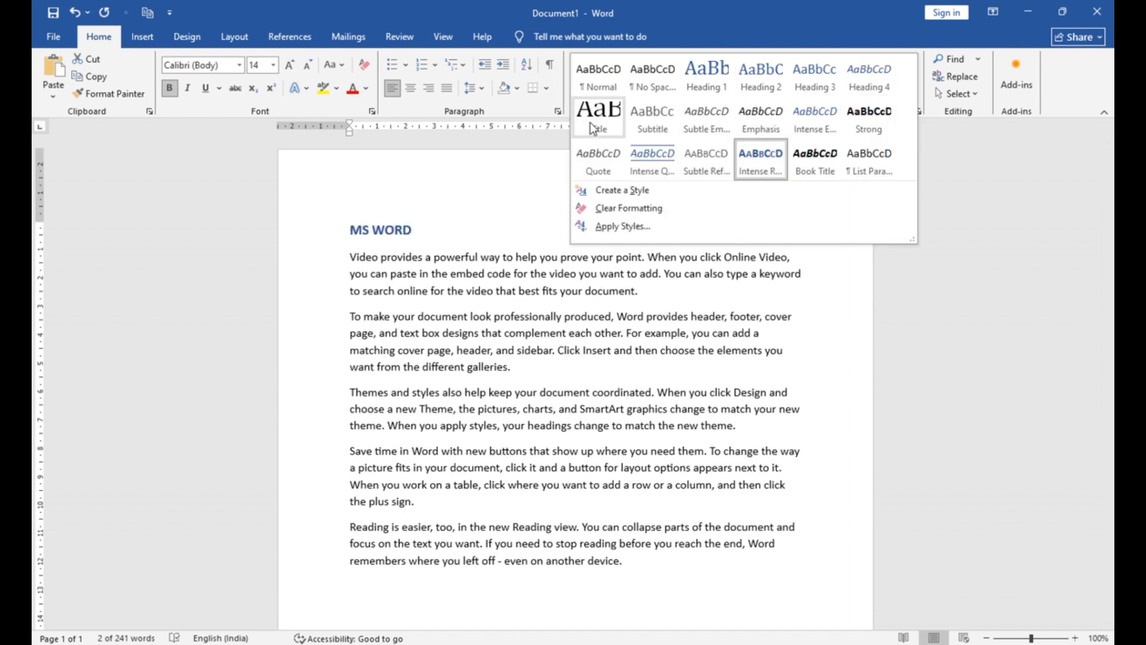
pyautogui.click(598, 117)
# Try Subtitle, Subtle Emphasis and Emphasis, then settle on the Strong style
pyautogui.click(667, 79)
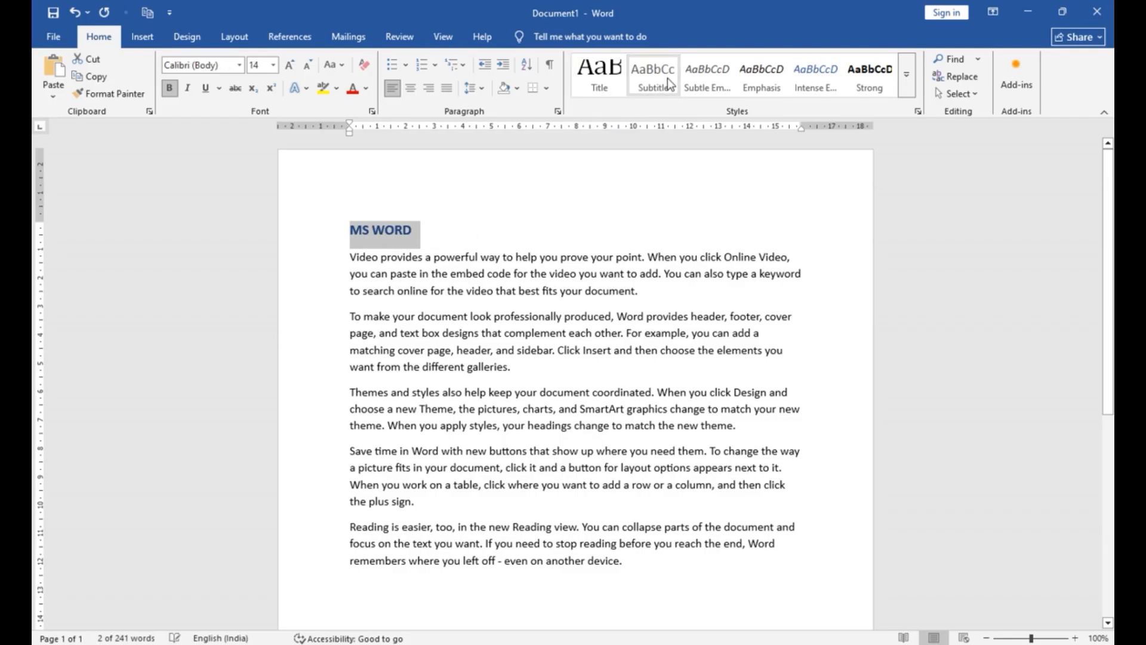
pyautogui.click(703, 77)
pyautogui.click(757, 77)
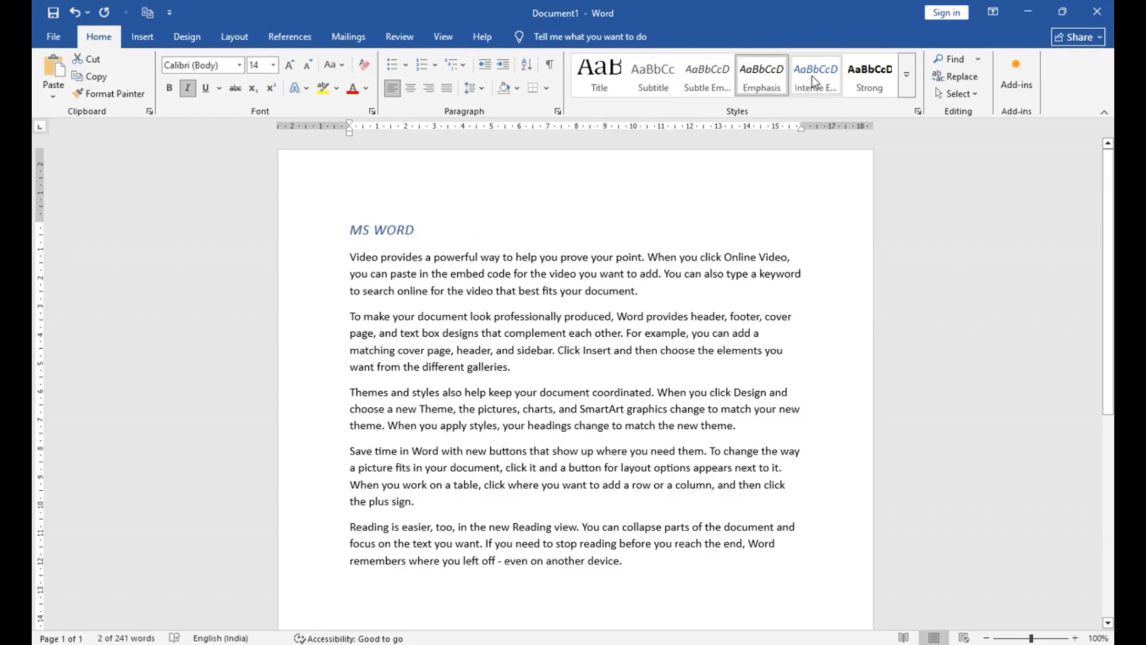
pyautogui.click(868, 75)
pyautogui.click(907, 84)
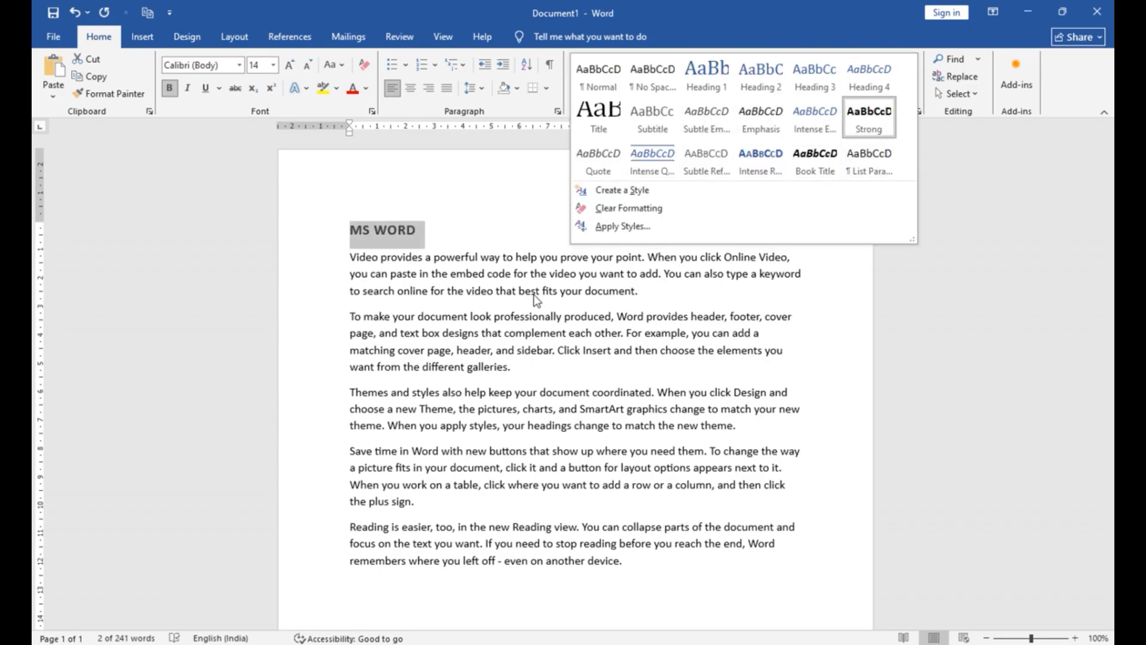
pyautogui.press('Escape')
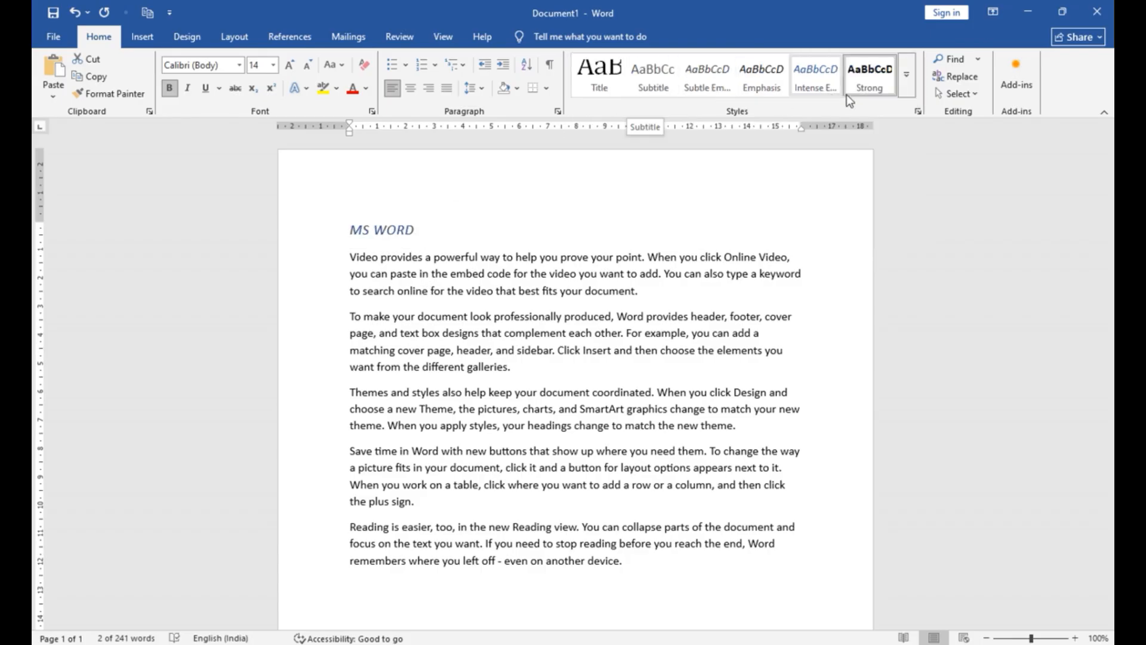
pyautogui.click(906, 83)
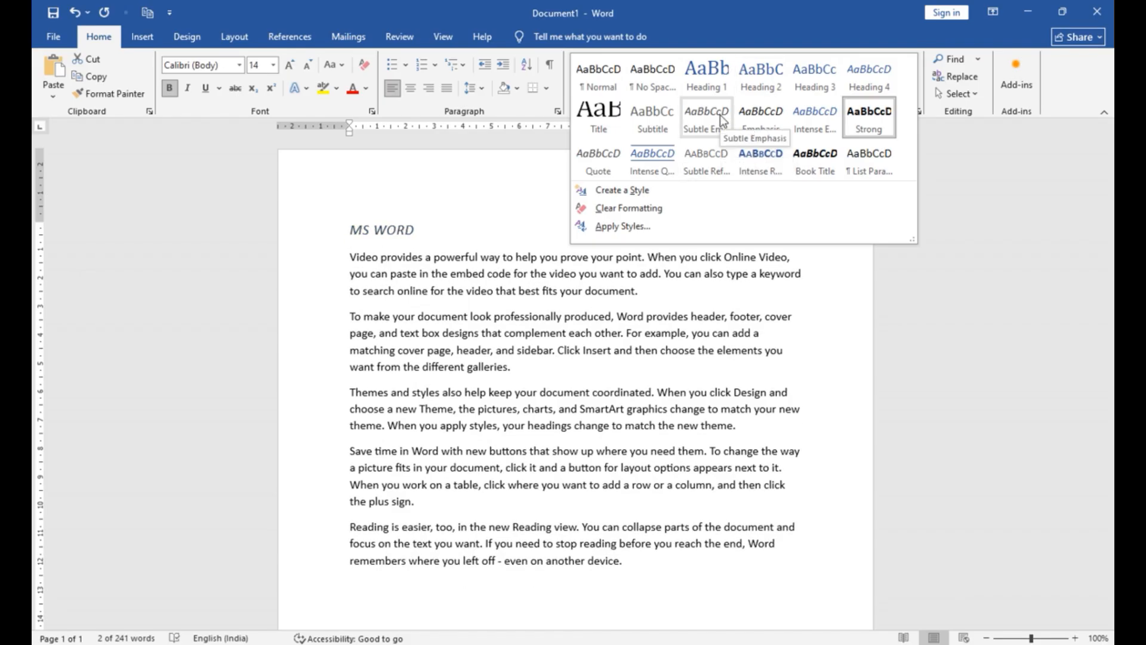
pyautogui.click(539, 260)
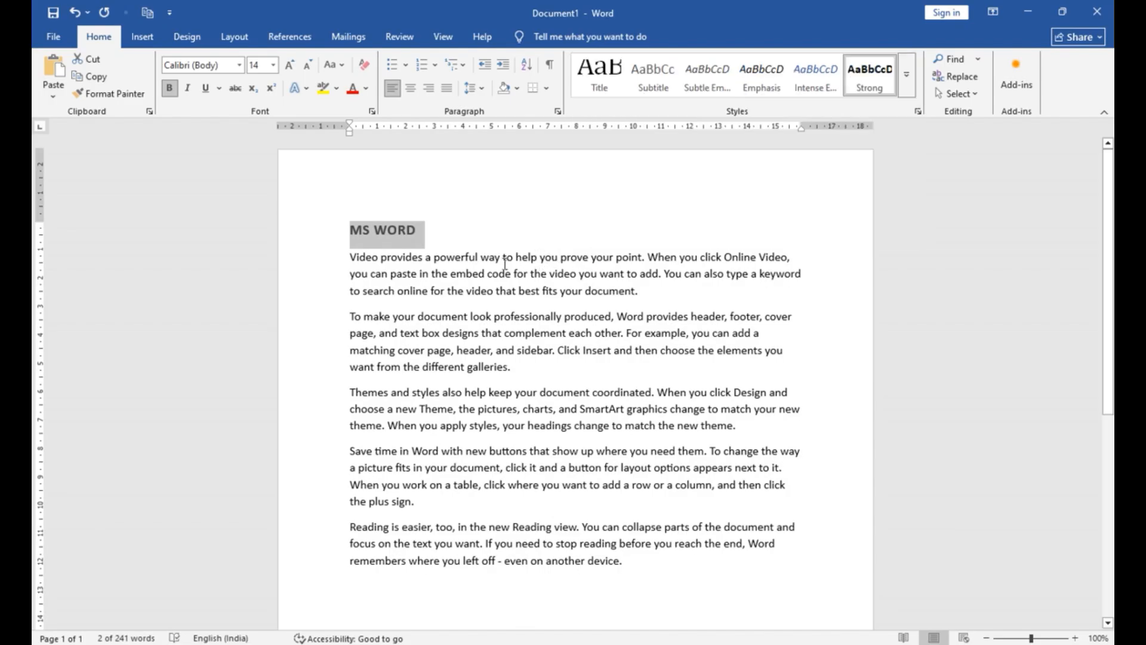
# Make the word 'video' bold, italic and underlined in the Algerian font
pyautogui.click(522, 260)
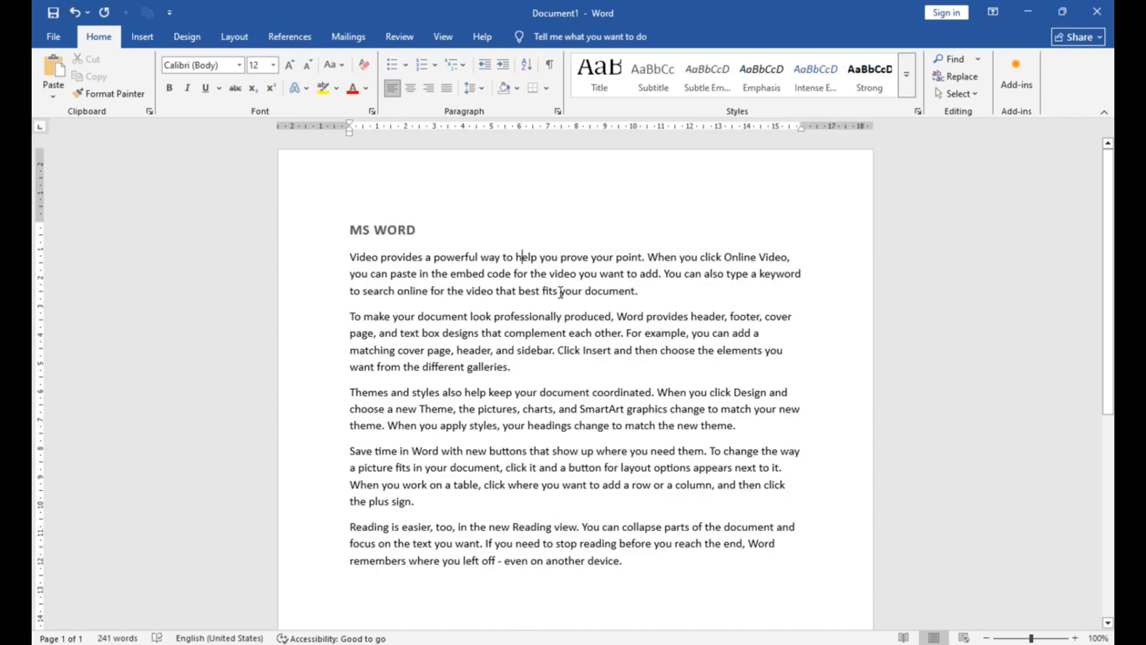
pyautogui.doubleClick(480, 291)
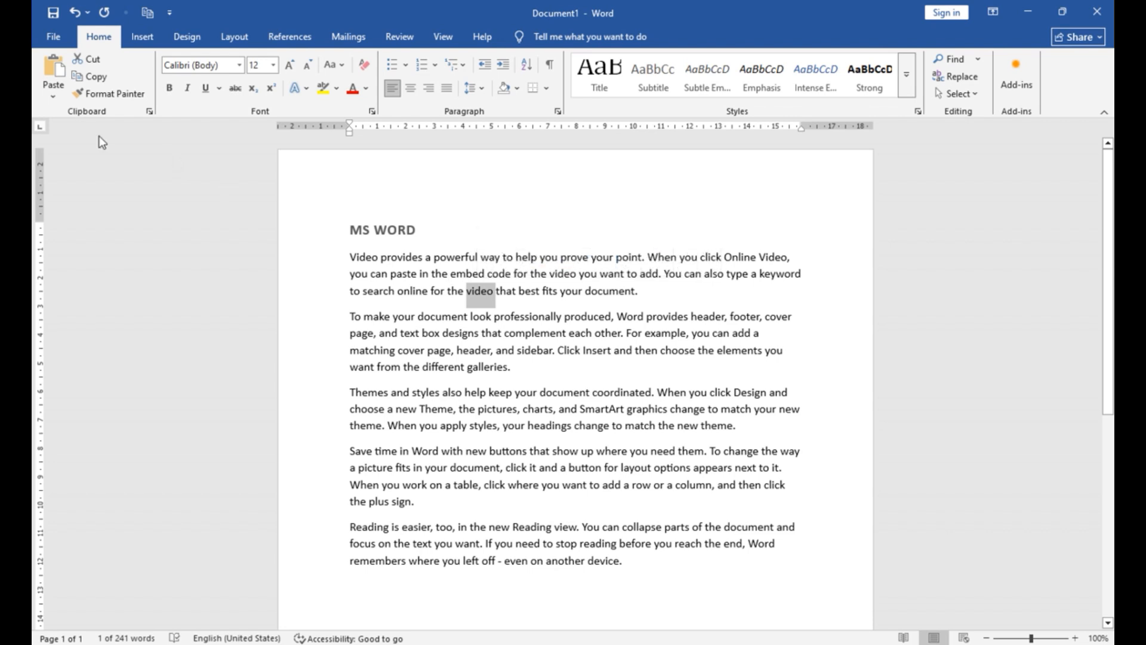
pyautogui.click(170, 87)
pyautogui.click(188, 88)
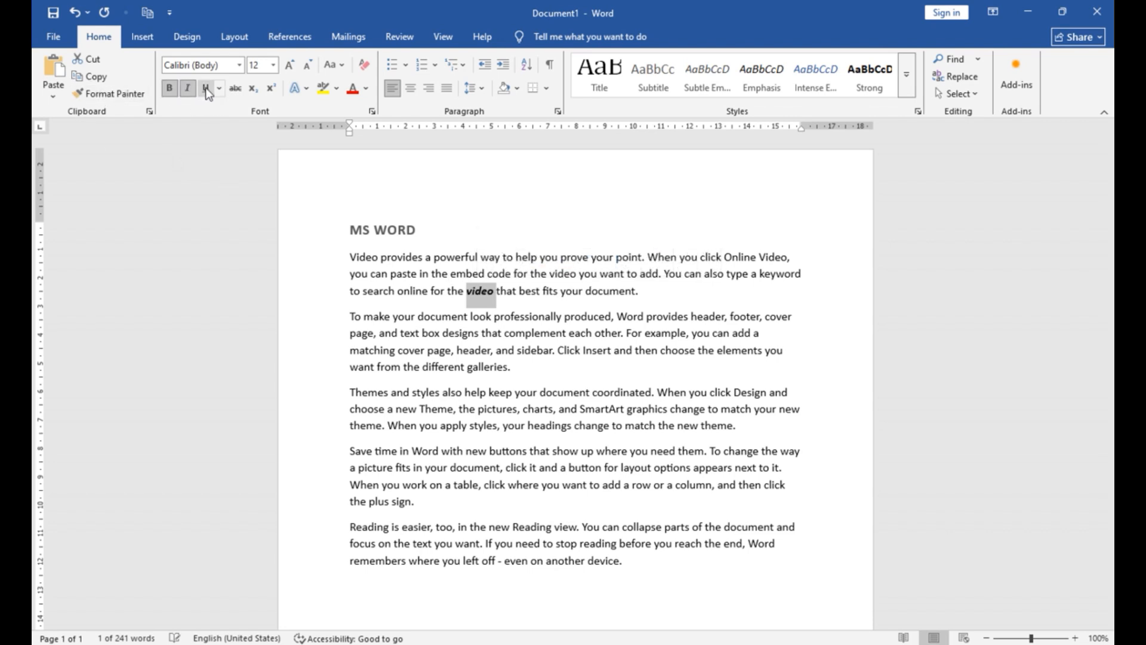
pyautogui.click(205, 87)
pyautogui.click(239, 67)
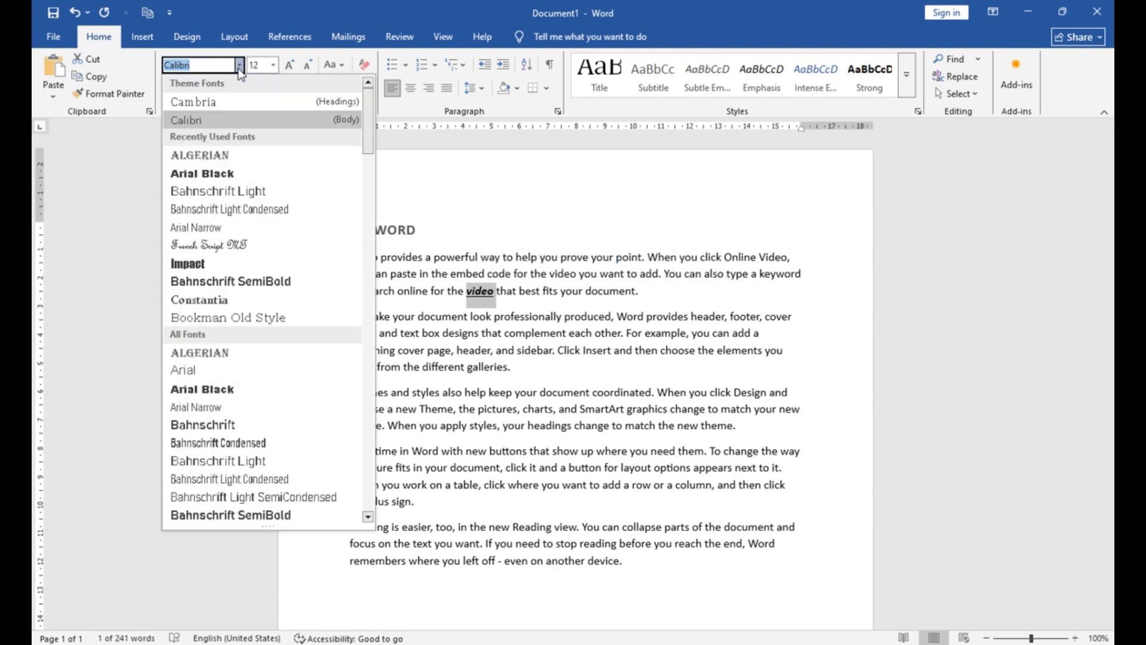
pyautogui.click(235, 154)
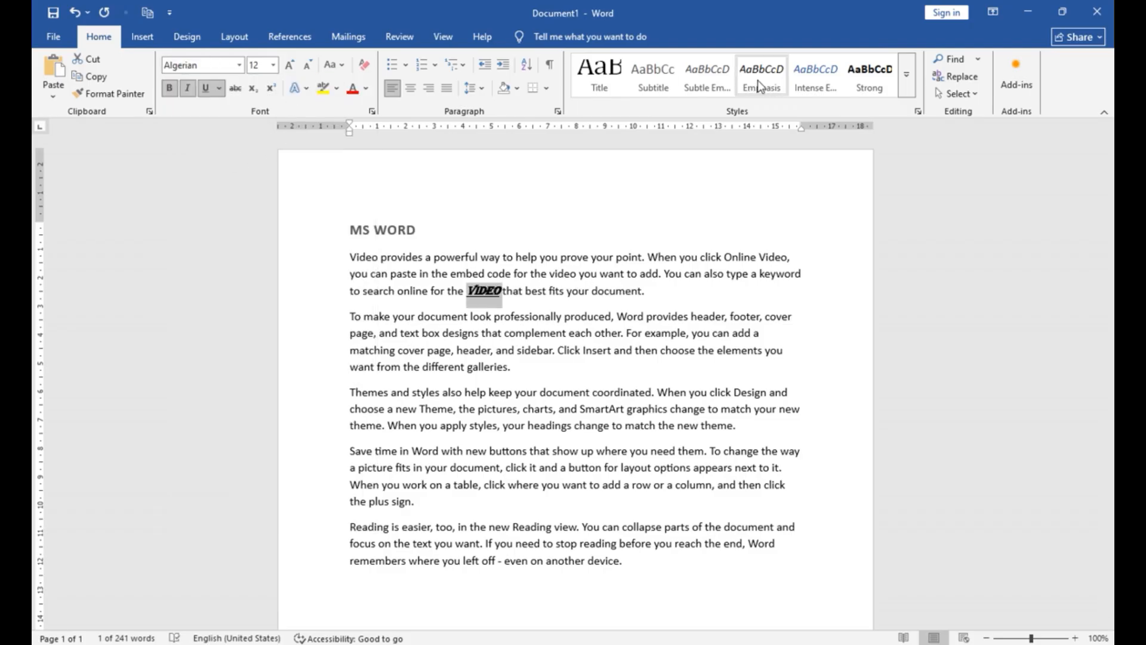
# Give VIDEO an outlined text effect, enlarge it to 28 pt and colour it red
pyautogui.click(309, 89)
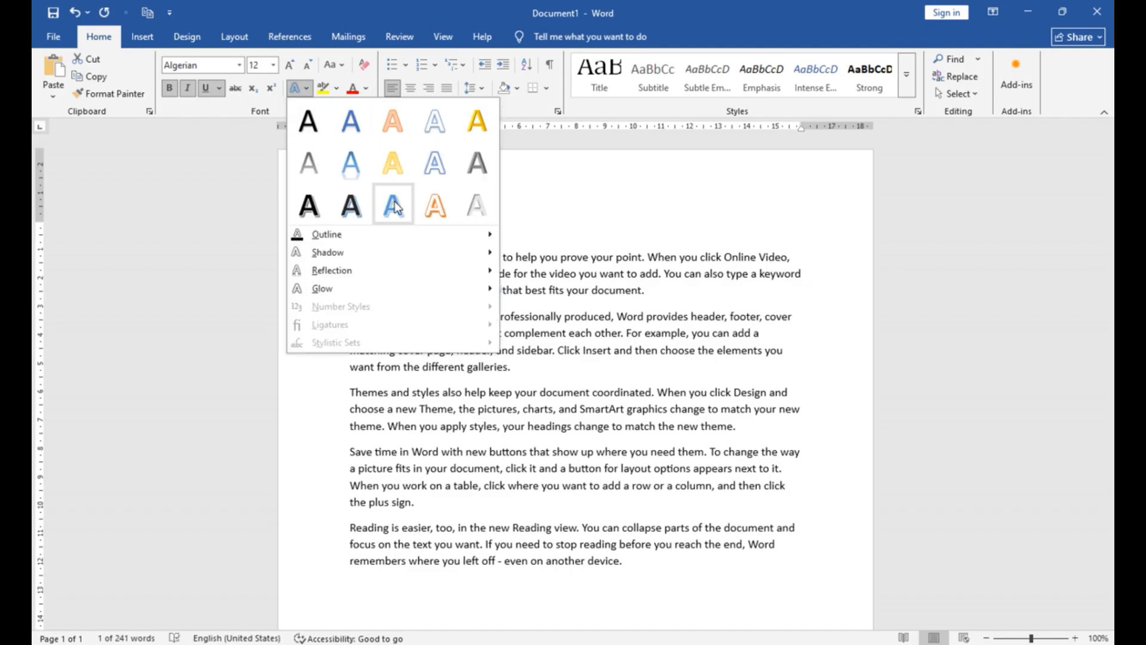
pyautogui.click(395, 202)
pyautogui.click(289, 65)
pyautogui.click(289, 64)
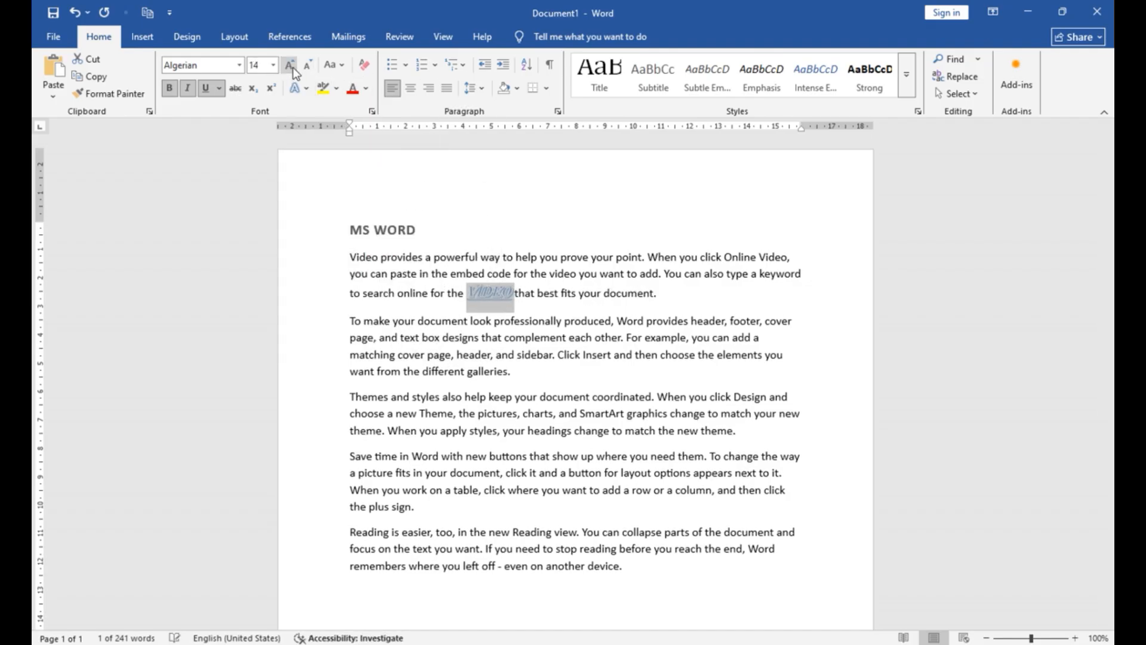
pyautogui.click(289, 65)
pyautogui.click(289, 64)
pyautogui.click(292, 67)
pyautogui.click(367, 87)
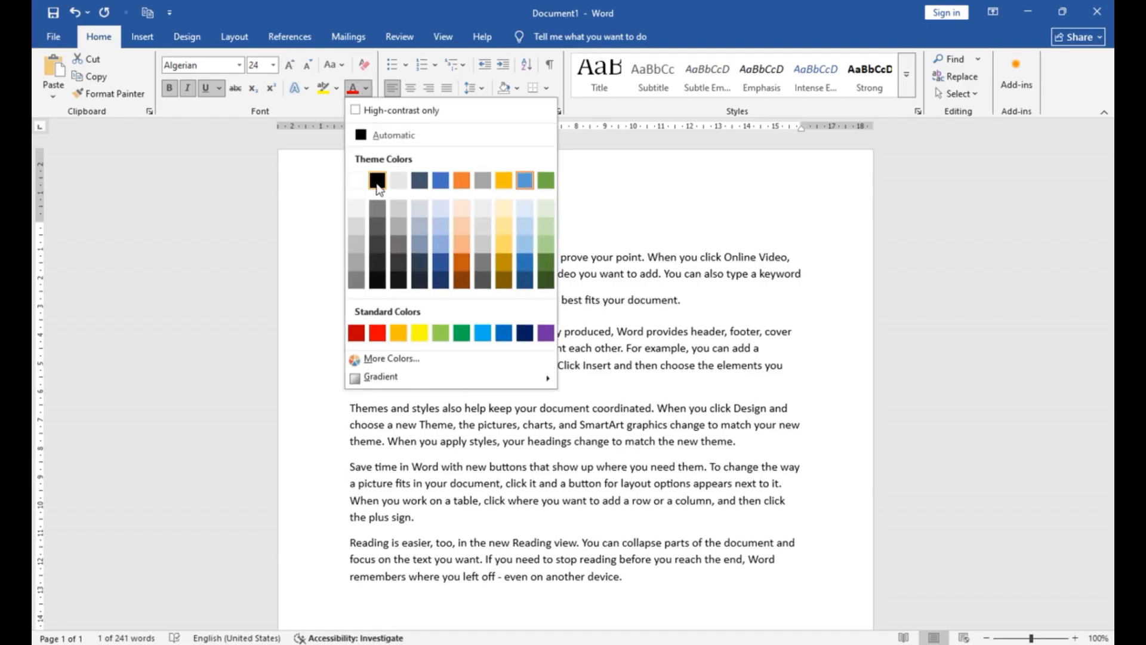
pyautogui.click(378, 333)
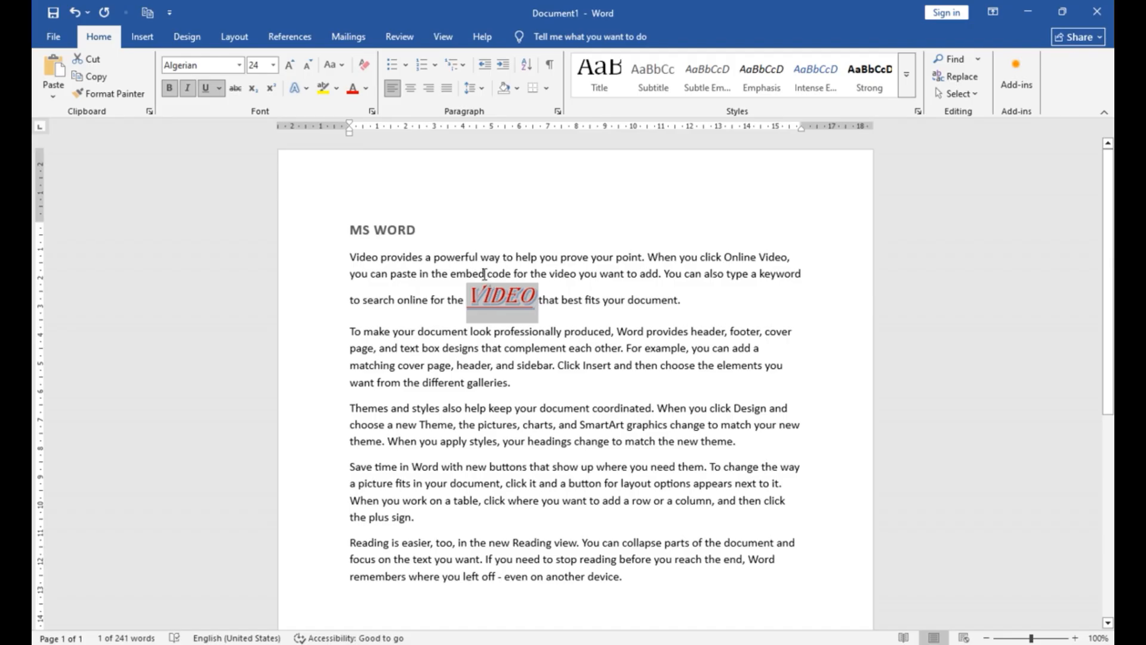
pyautogui.click(580, 366)
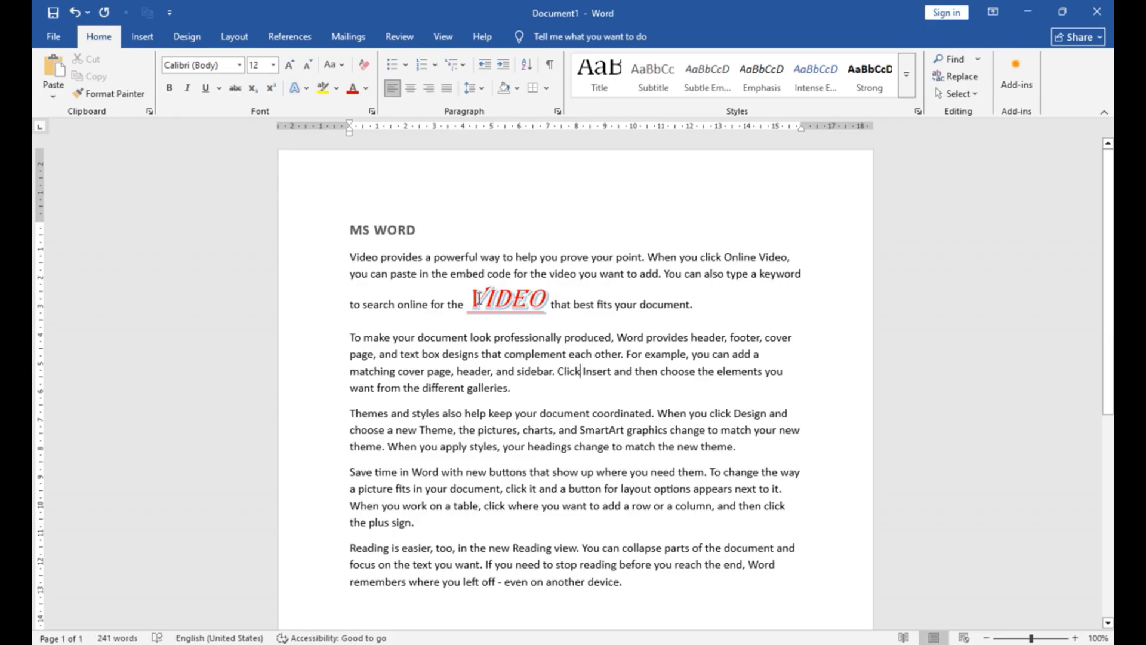
pyautogui.moveTo(478, 298); pyautogui.dragTo(545, 298)
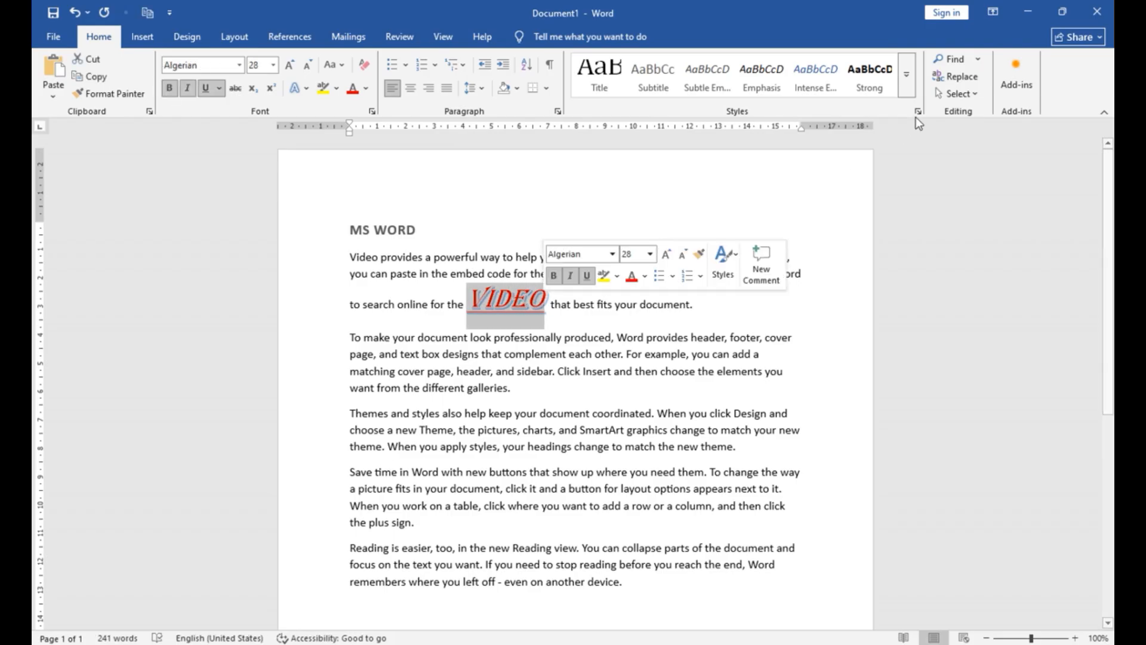
# Reselect the formatted VIDEO word and expand the full Styles gallery
pyautogui.click(906, 75)
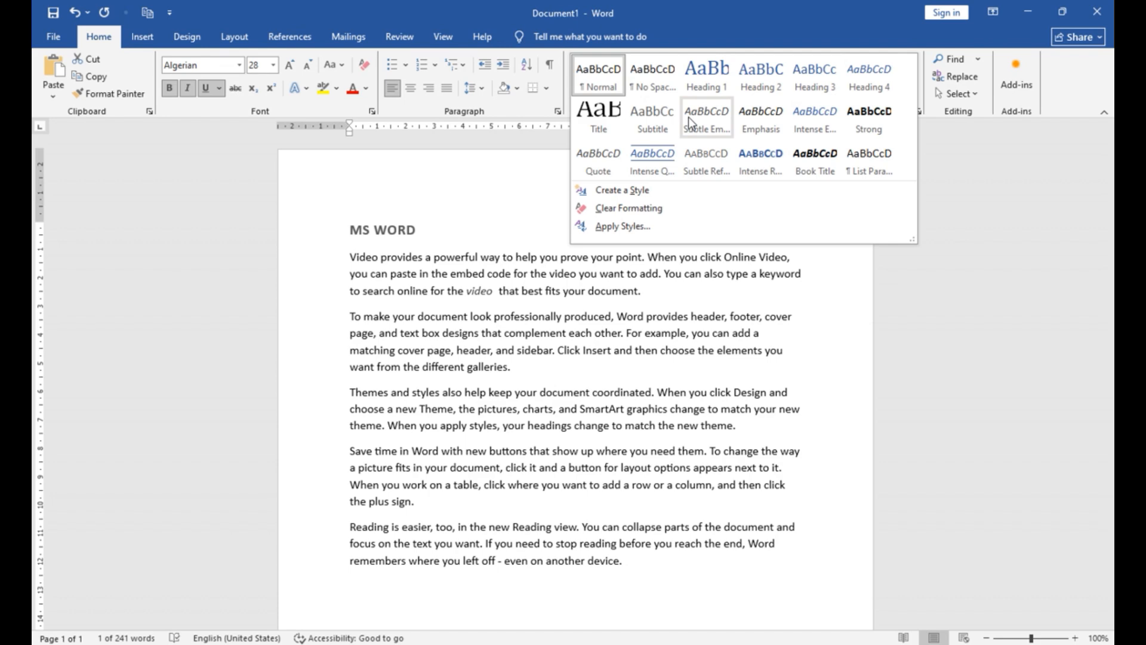
pyautogui.click(550, 394)
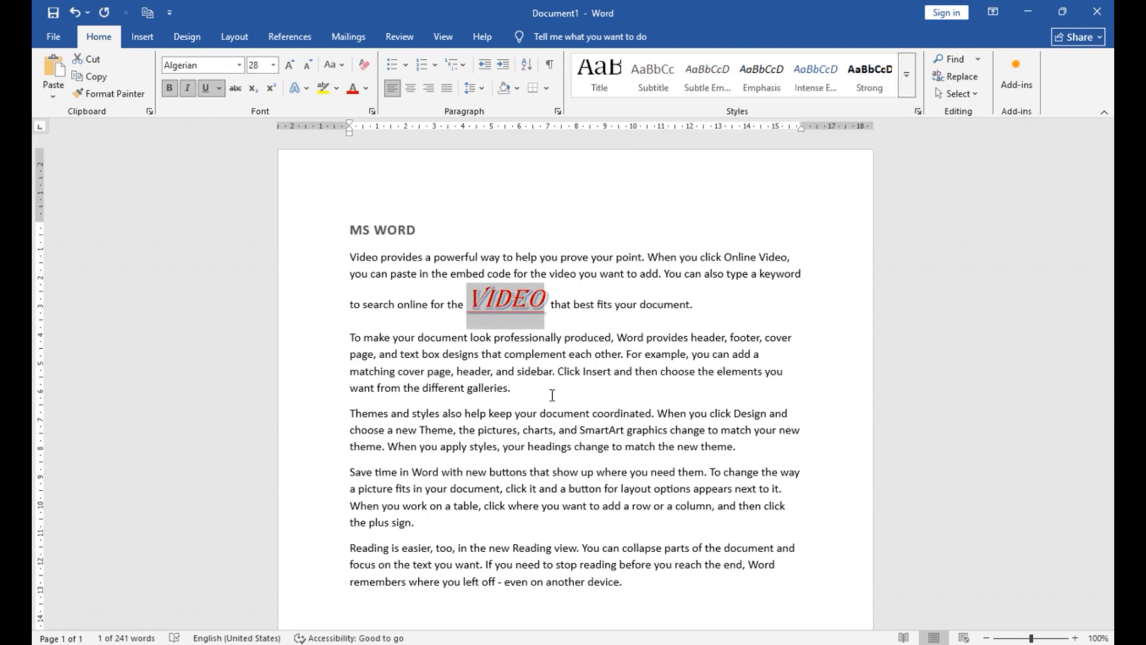
pyautogui.click(525, 308)
pyautogui.doubleClick(502, 300)
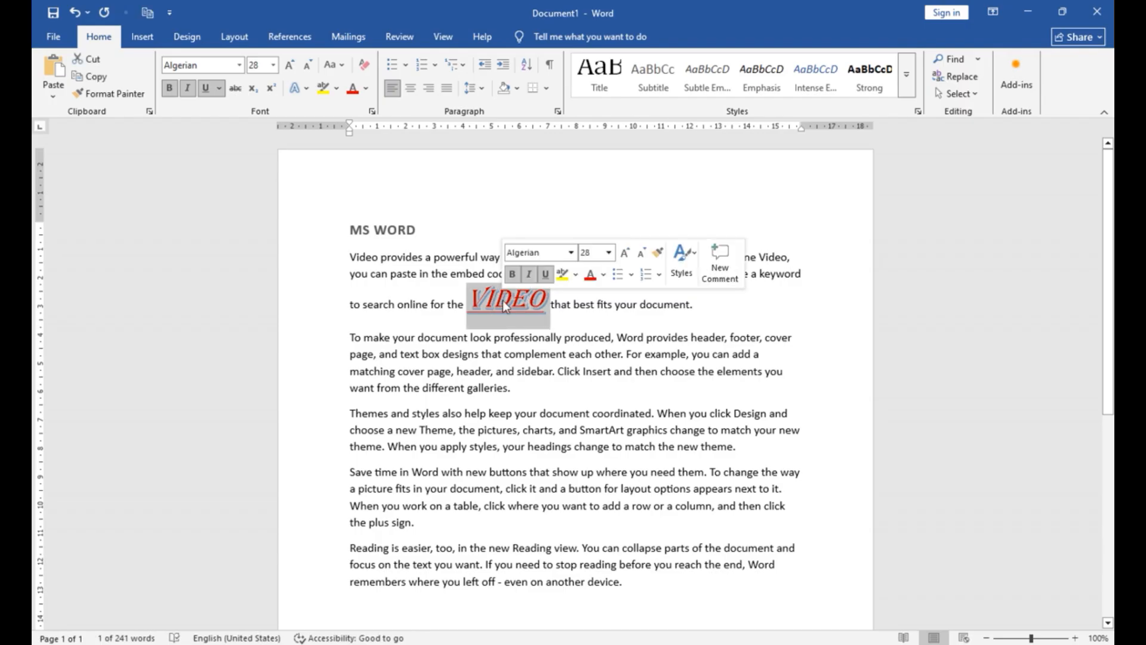
pyautogui.click(906, 74)
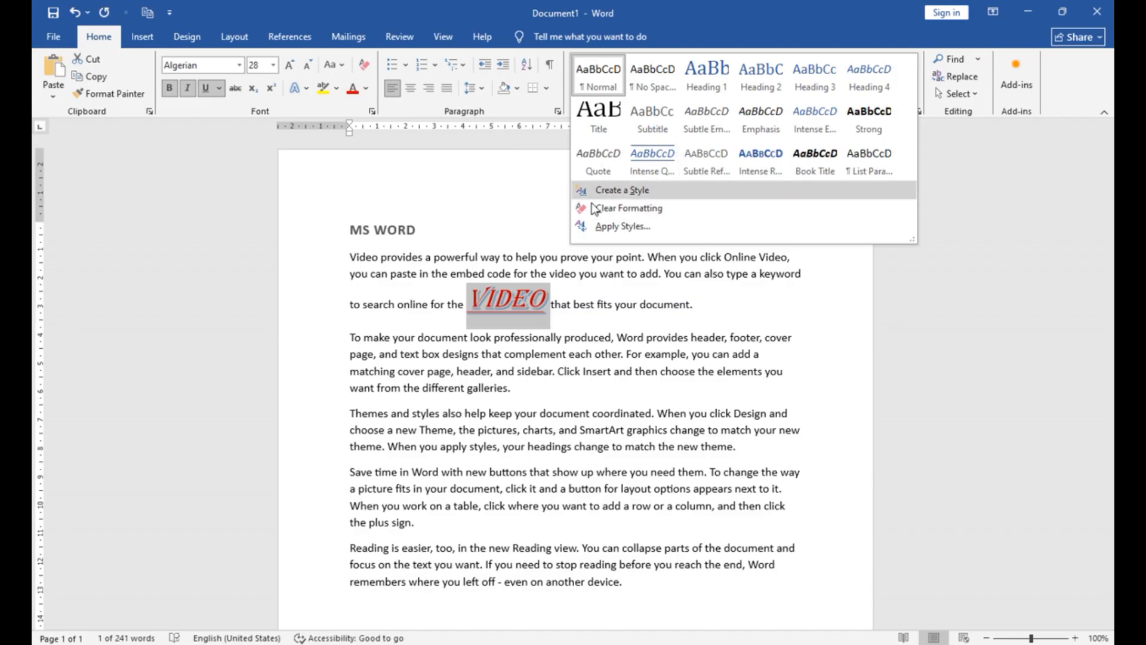
# Create a named custom style from VIDEO's formatting and confirm it appears first in the gallery
pyautogui.click(661, 191)
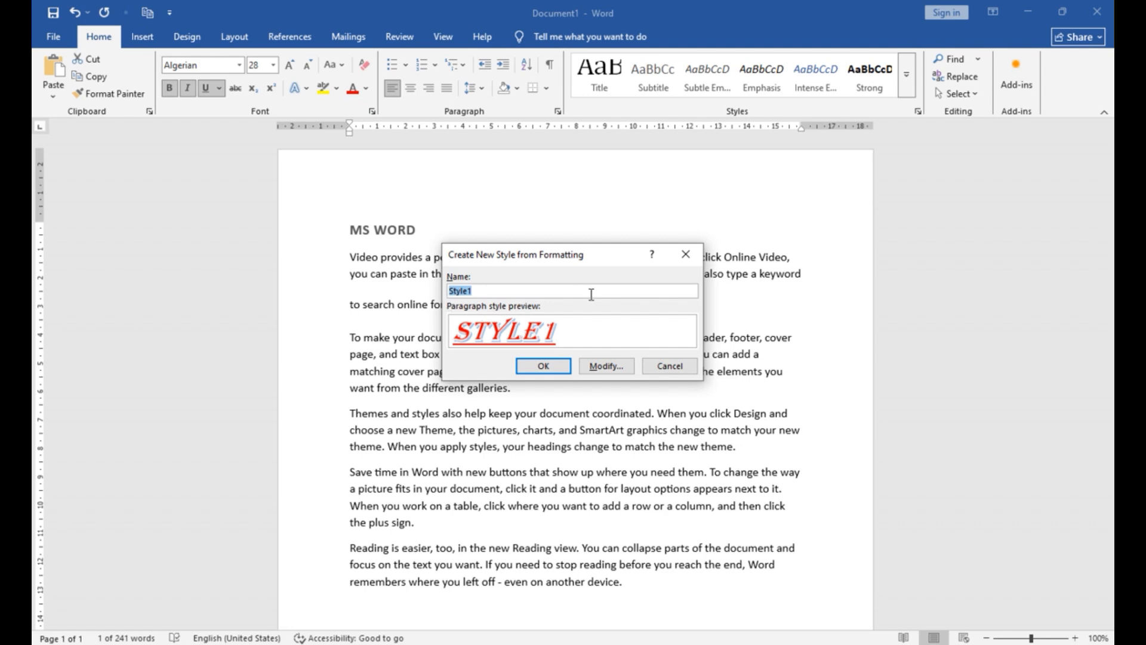
pyautogui.write('nandani')
pyautogui.click(540, 366)
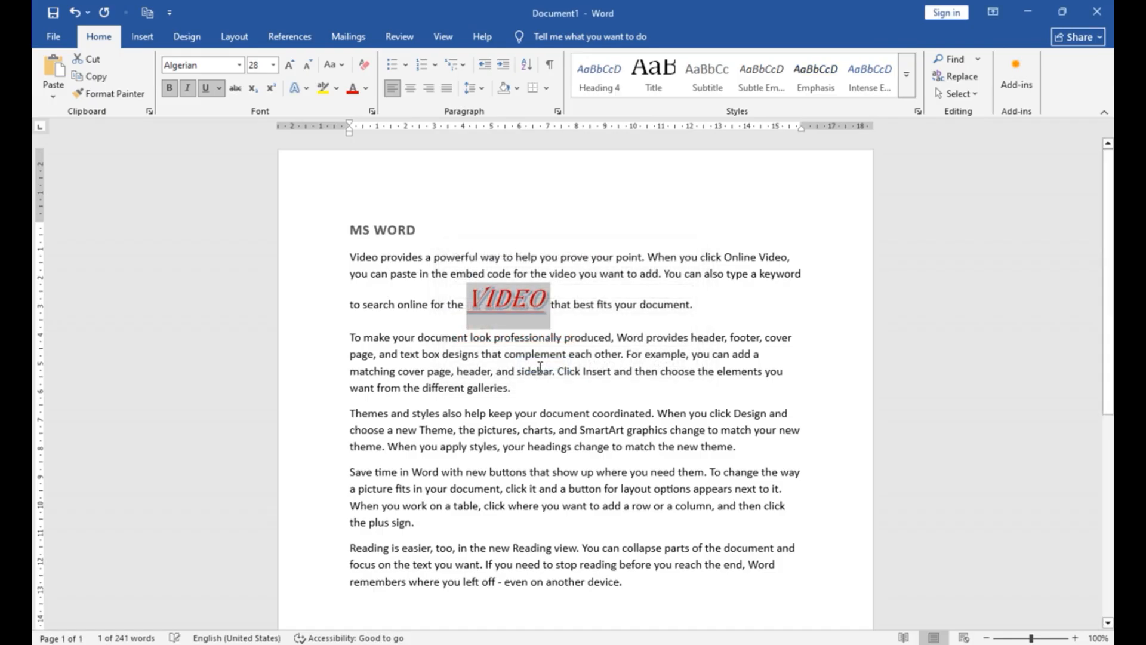
pyautogui.click(905, 90)
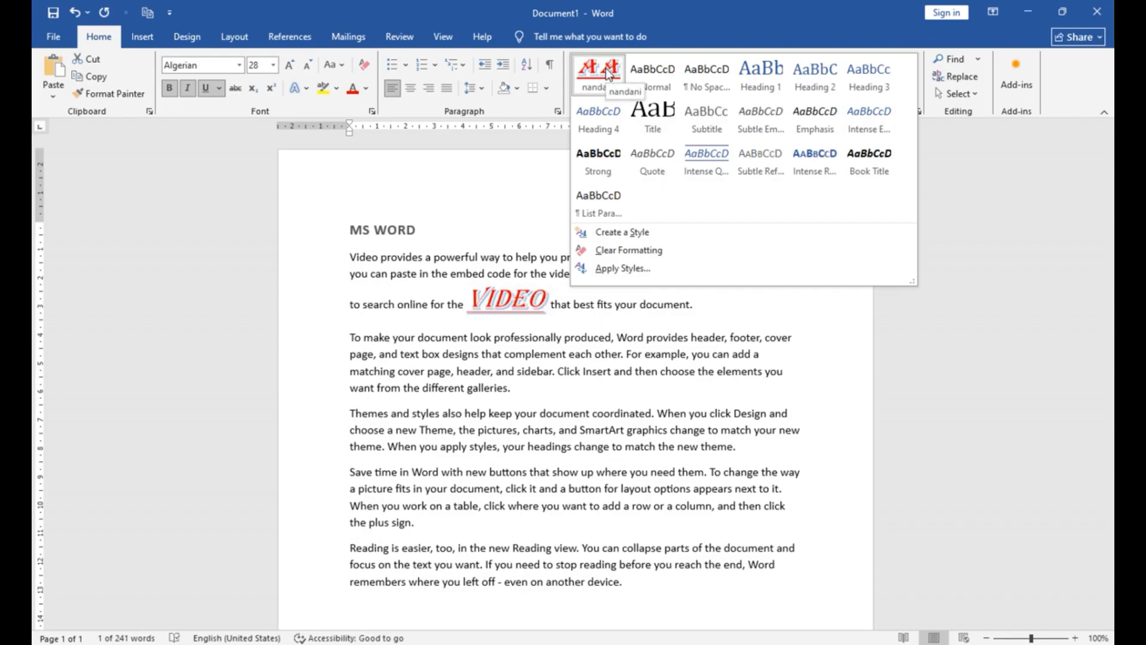
# Apply the custom style to 'document coordinated', 'point', 'document' and 'provides'
pyautogui.click(603, 407)
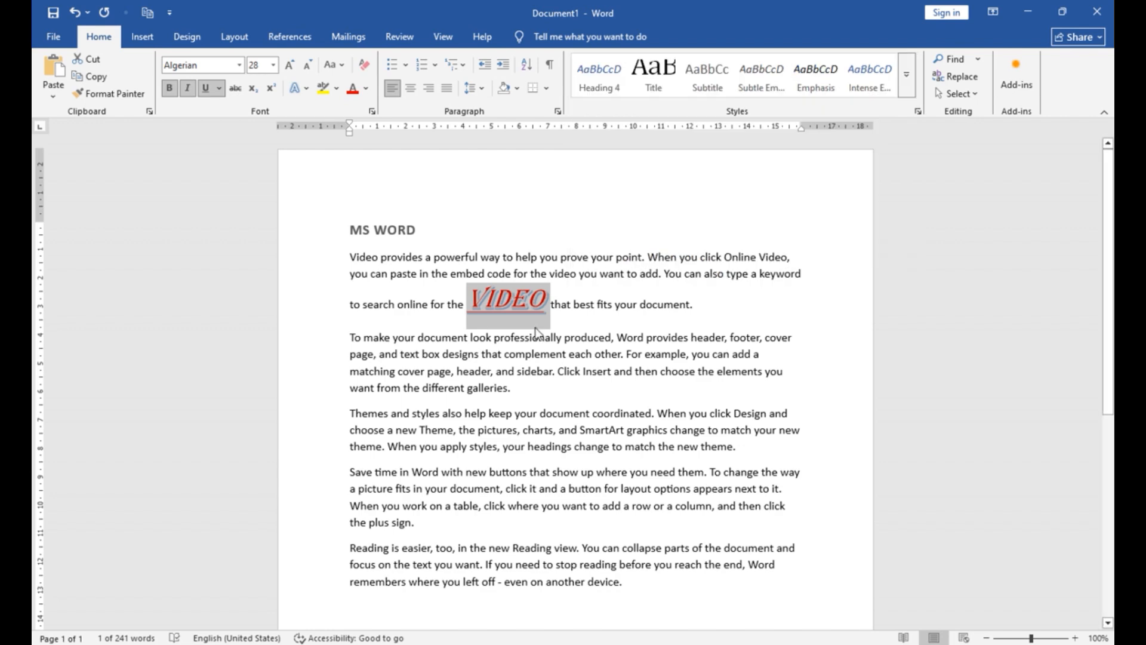
pyautogui.click(638, 323)
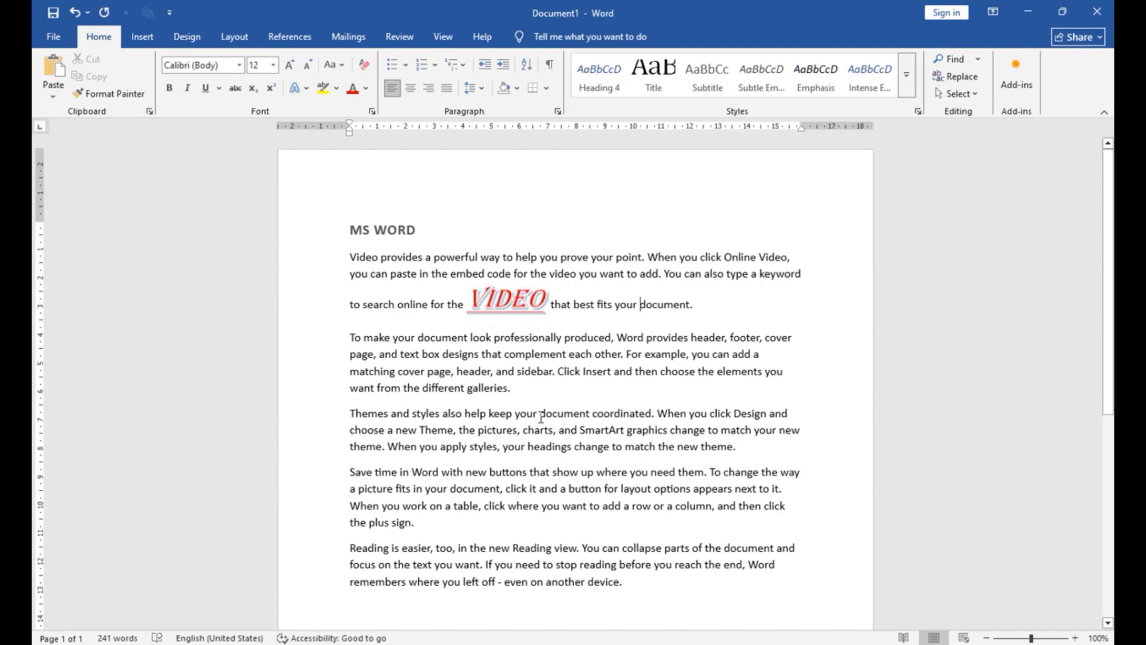
pyautogui.moveTo(540, 414); pyautogui.dragTo(650, 416)
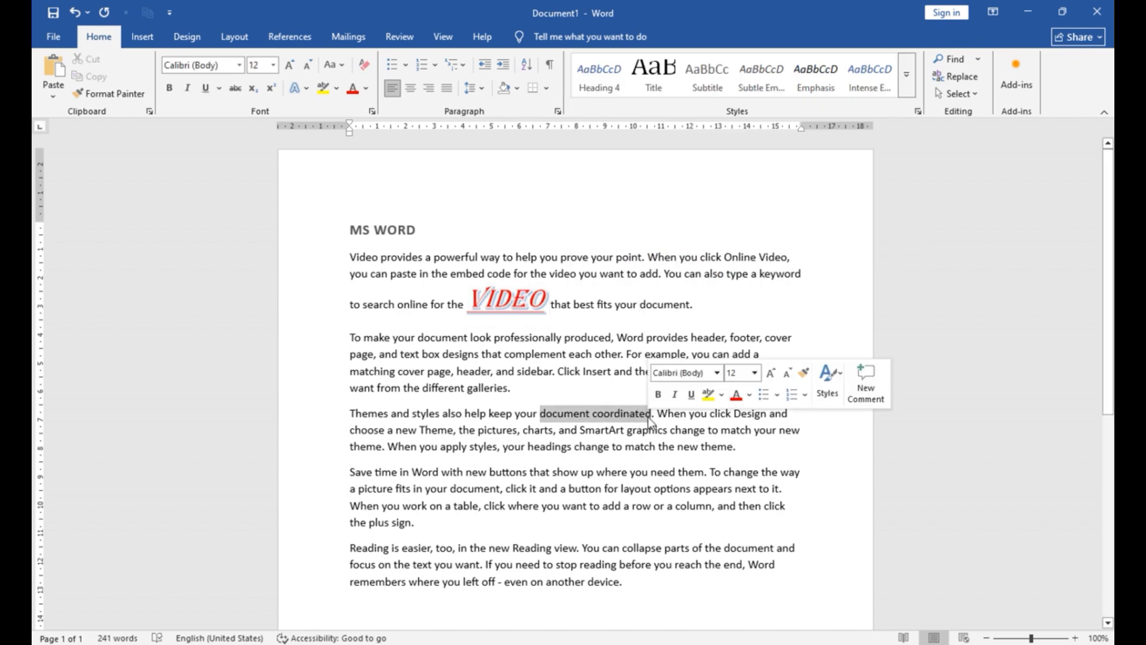
pyautogui.click(907, 75)
pyautogui.click(604, 74)
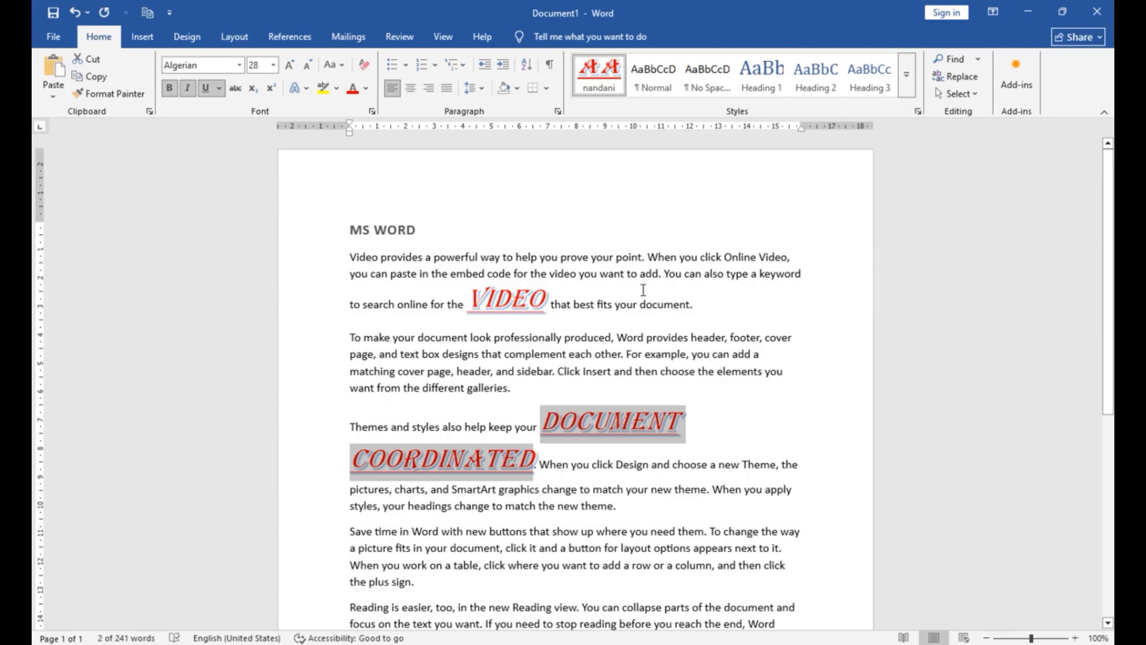
pyautogui.doubleClick(626, 257)
pyautogui.click(599, 75)
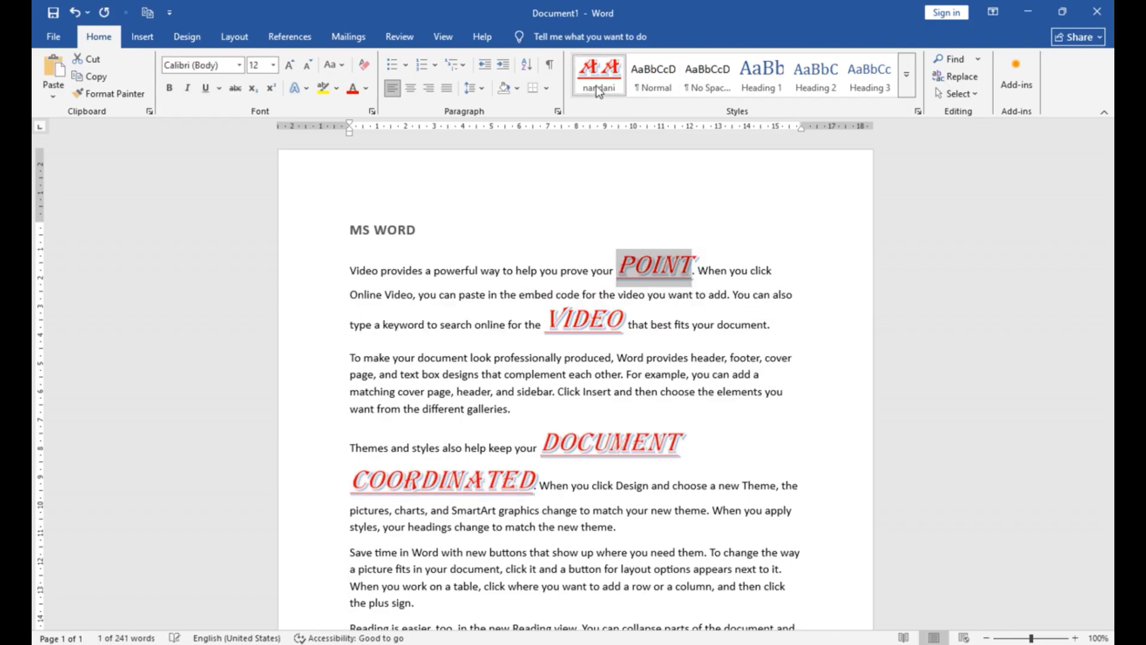
pyautogui.doubleClick(739, 324)
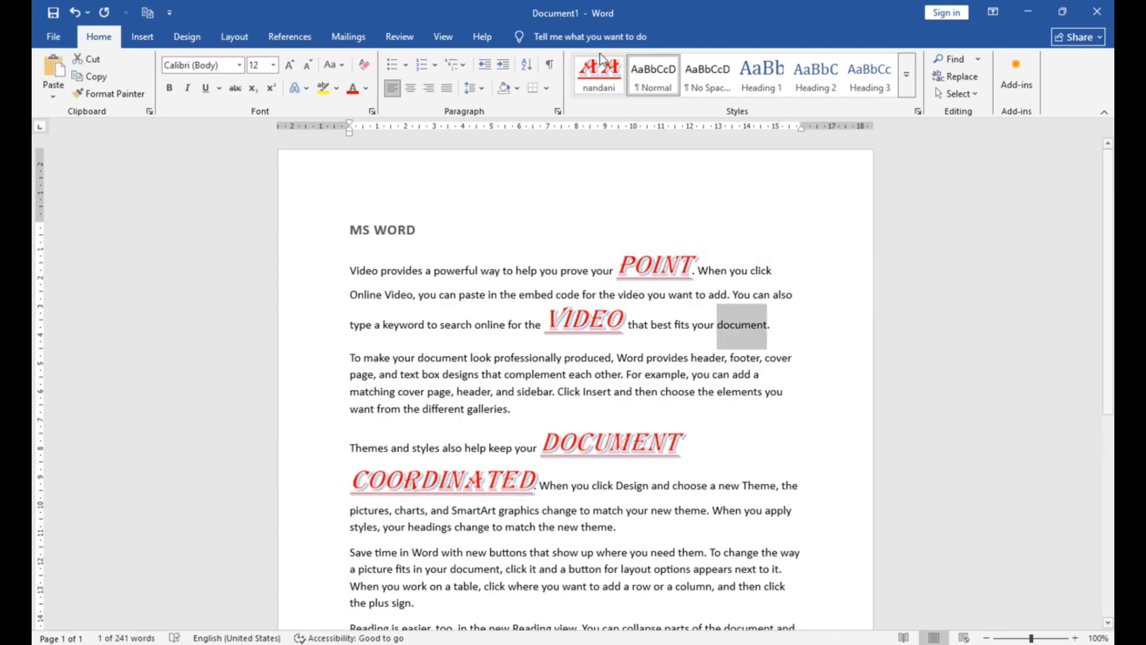
pyautogui.click(598, 75)
pyautogui.doubleClick(394, 270)
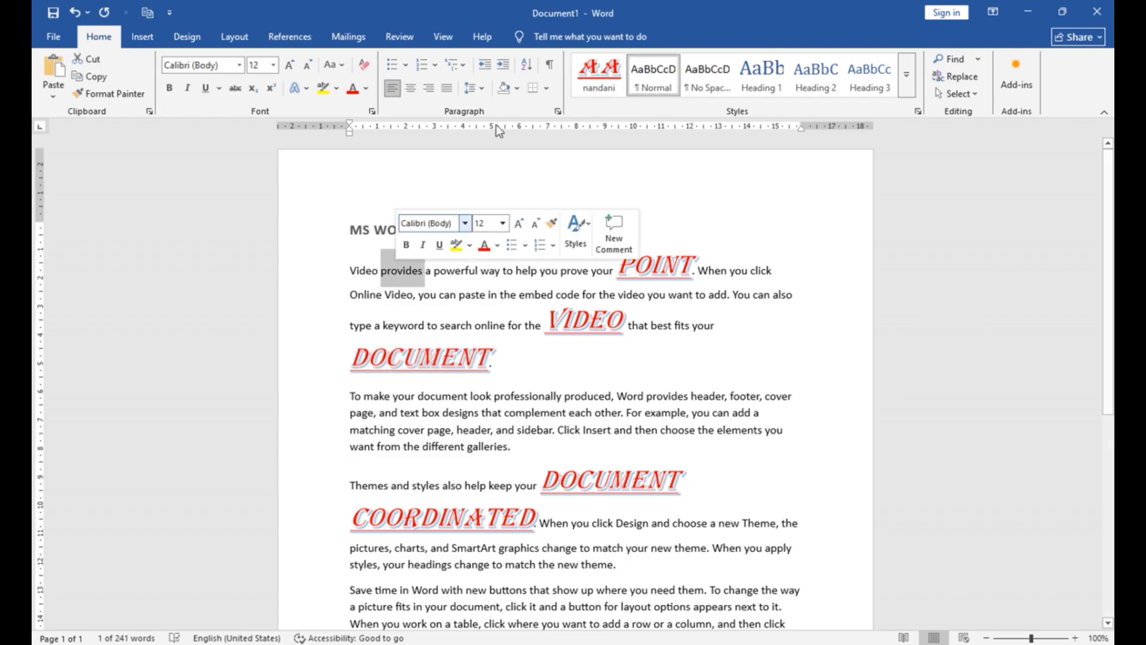
pyautogui.click(599, 75)
# Format-paint PROVIDES's style onto 'you can paste in', try it on a paragraph, then select all
pyautogui.click(513, 297)
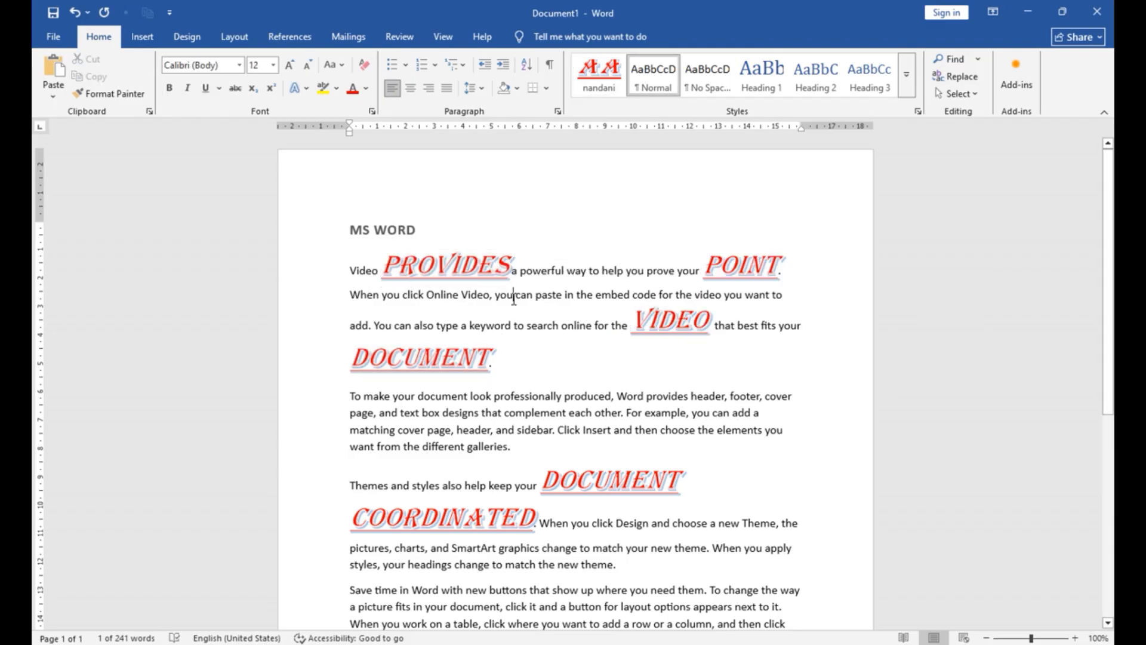
pyautogui.doubleClick(449, 267)
pyautogui.click(111, 93)
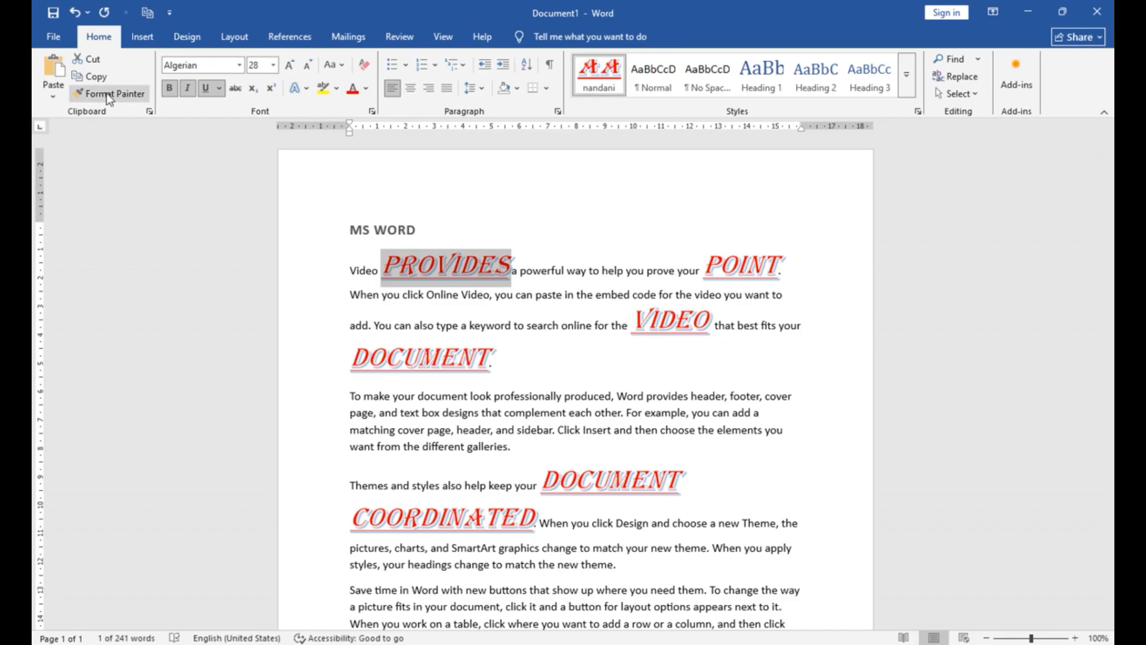
pyautogui.moveTo(497, 295); pyautogui.dragTo(571, 295)
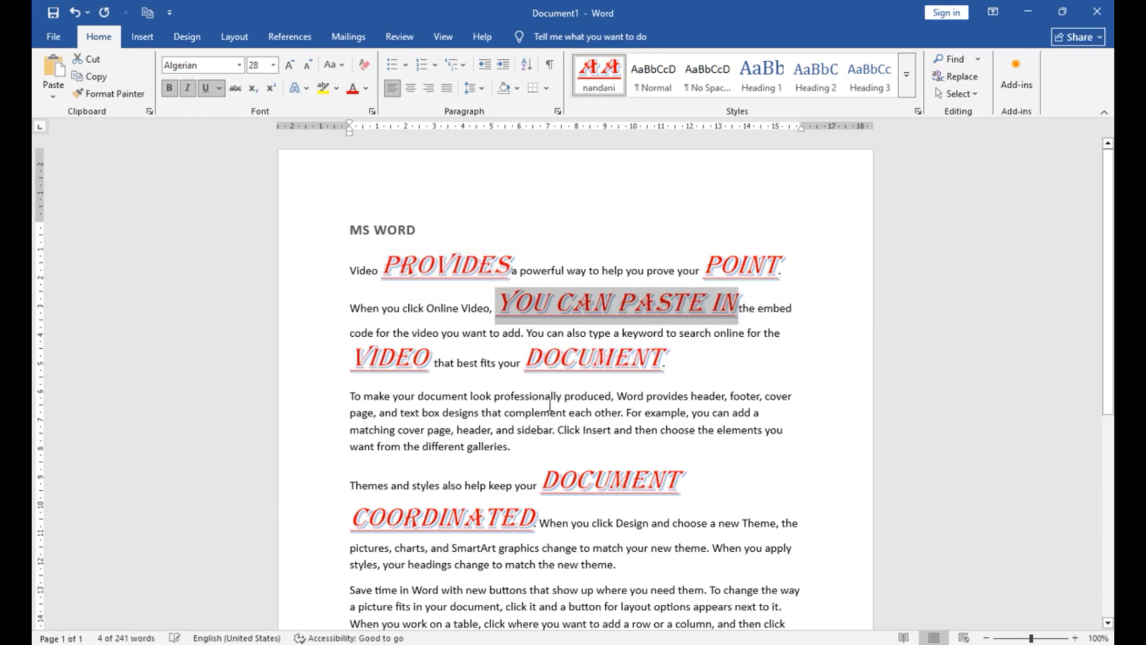
pyautogui.click(546, 395)
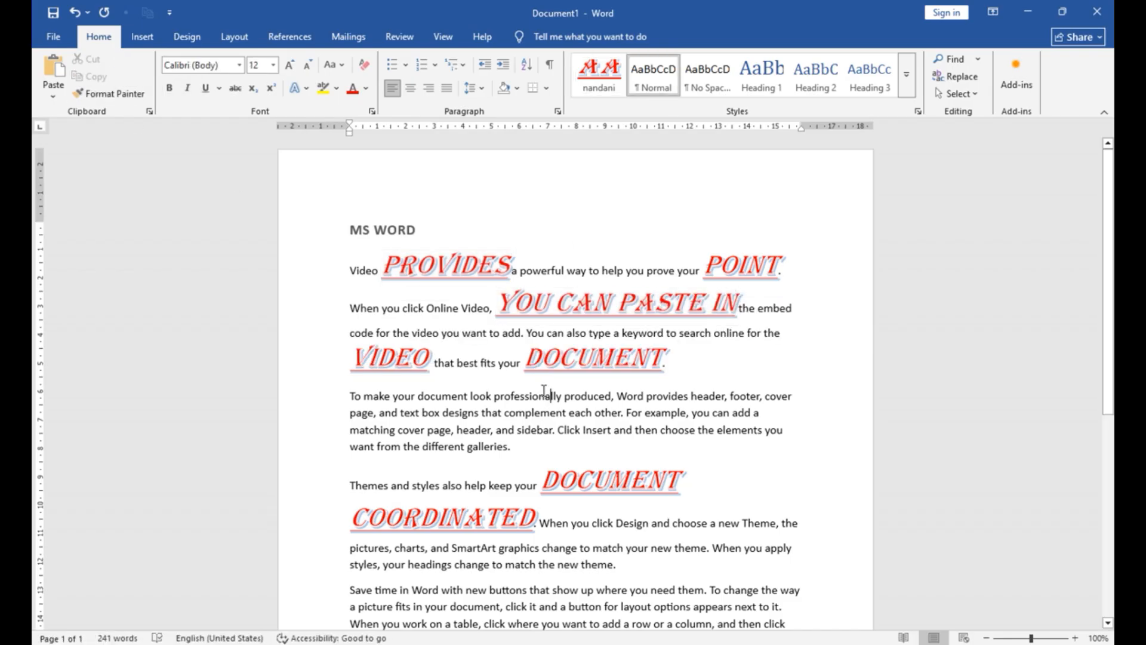
pyautogui.click(601, 81)
pyautogui.click(600, 77)
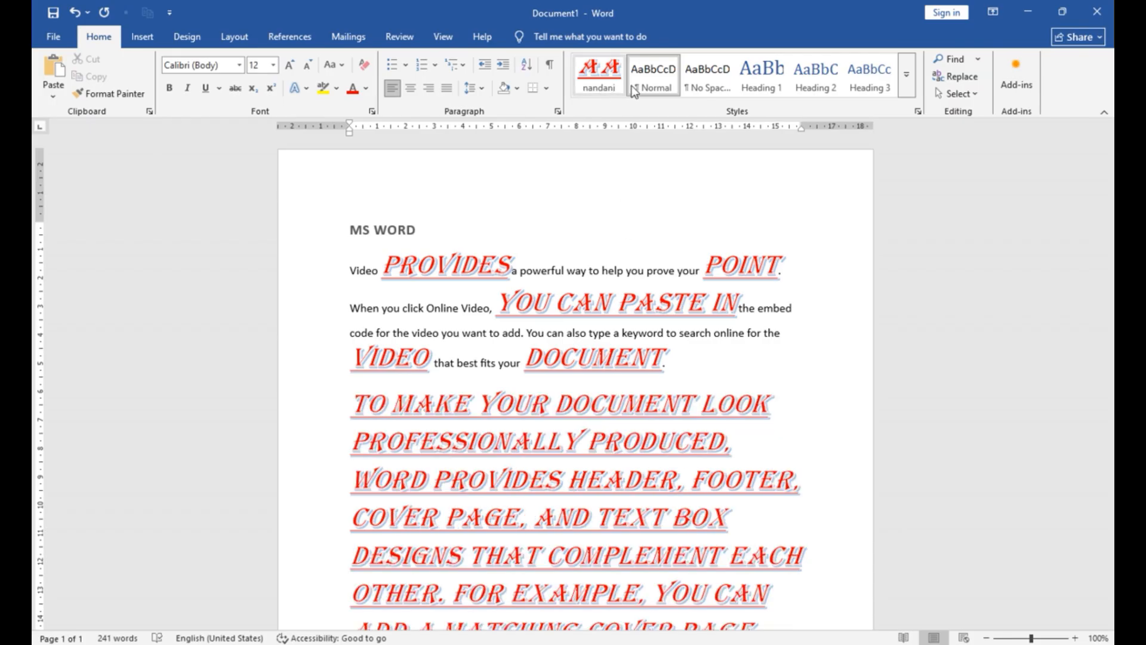
pyautogui.click(634, 90)
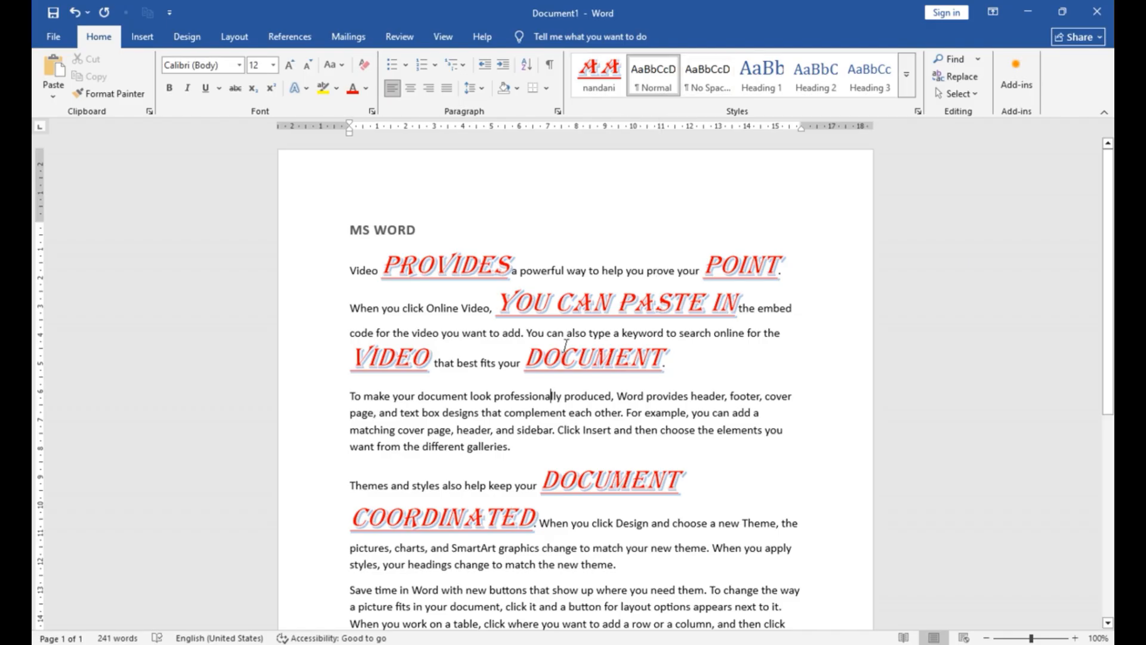
pyautogui.hotkey('ctrl', 'a')
# Clear all formatting from the entire document
pyautogui.click(365, 64)
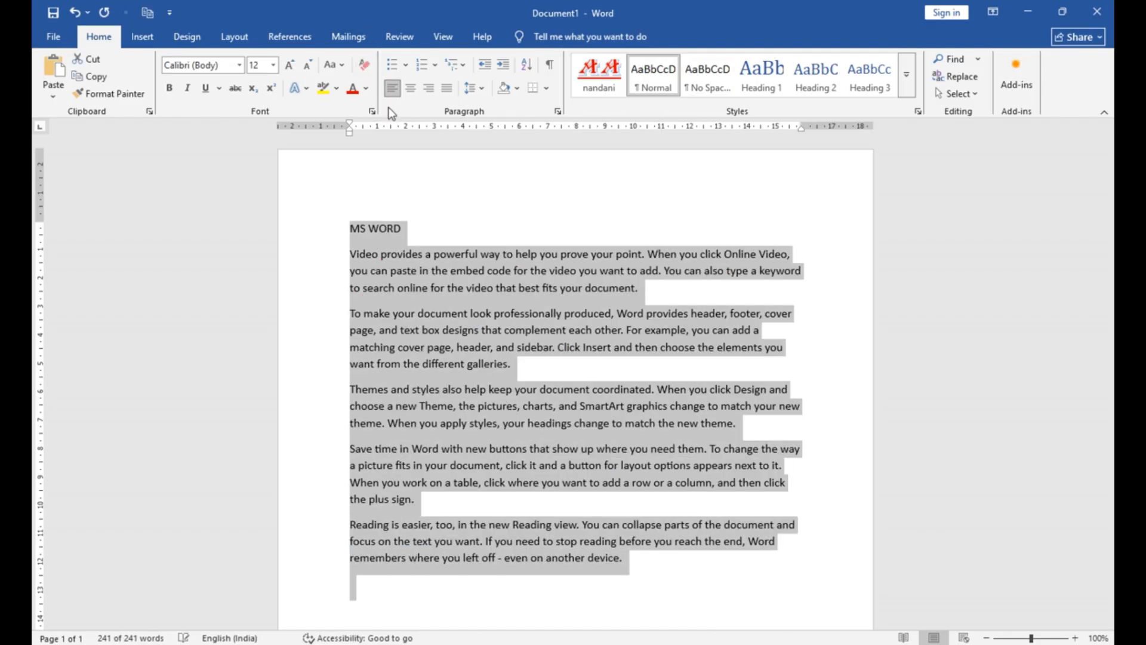
pyautogui.click(571, 298)
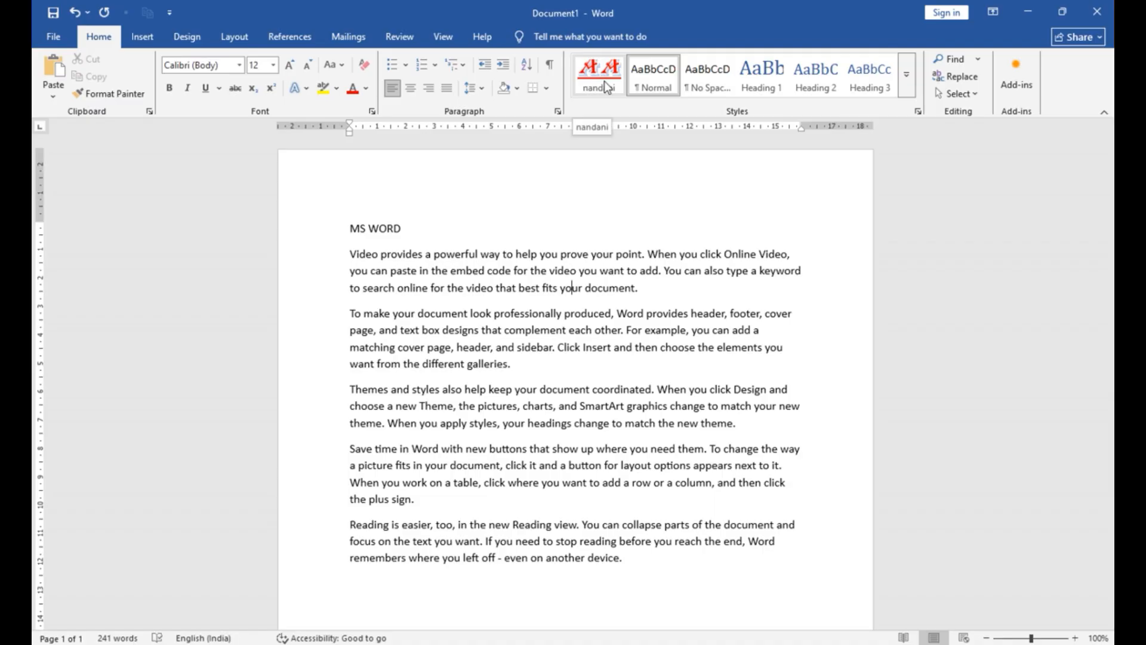
pyautogui.click(907, 76)
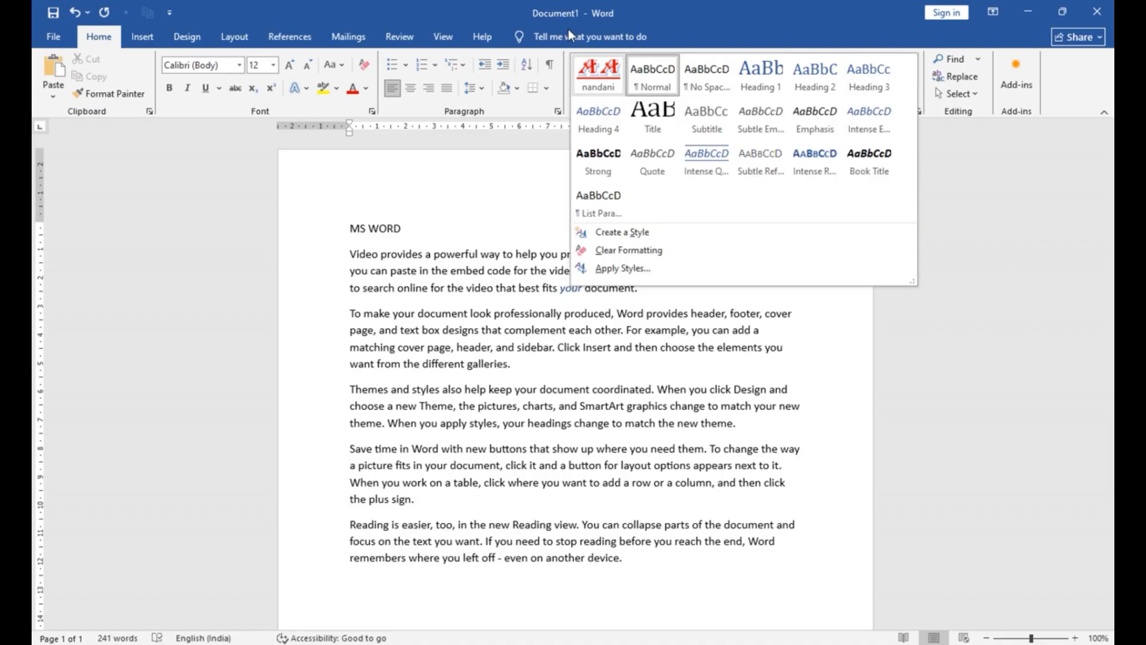
# Give the custom style its new name, then remove it from the Styles gallery
pyautogui.rightClick(589, 73)
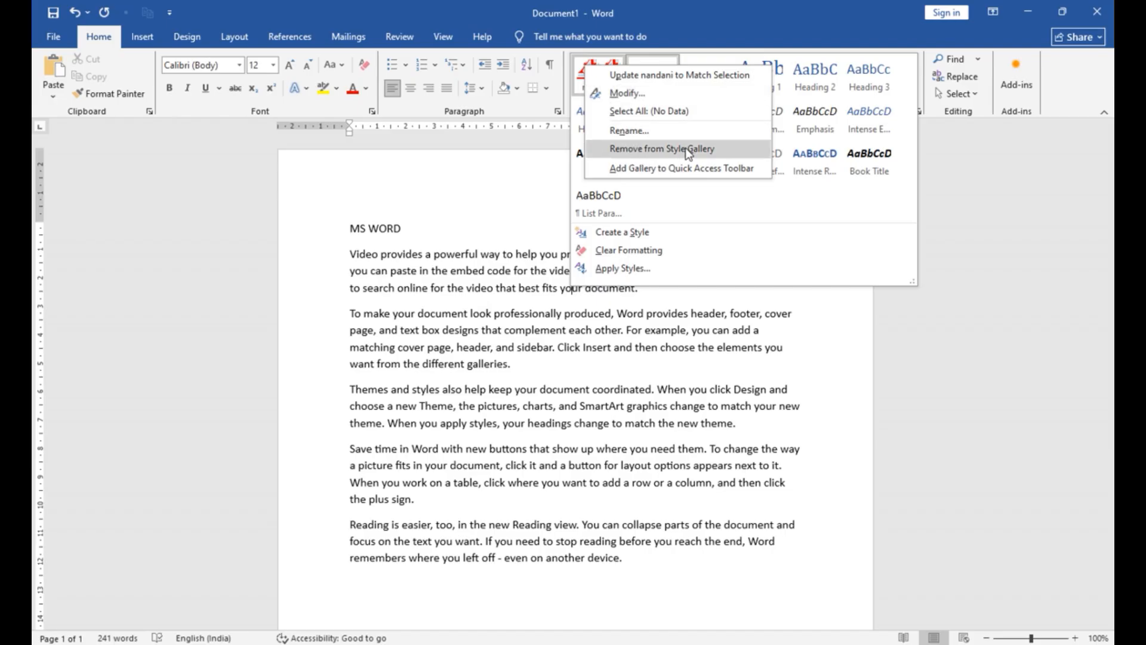
pyautogui.click(635, 130)
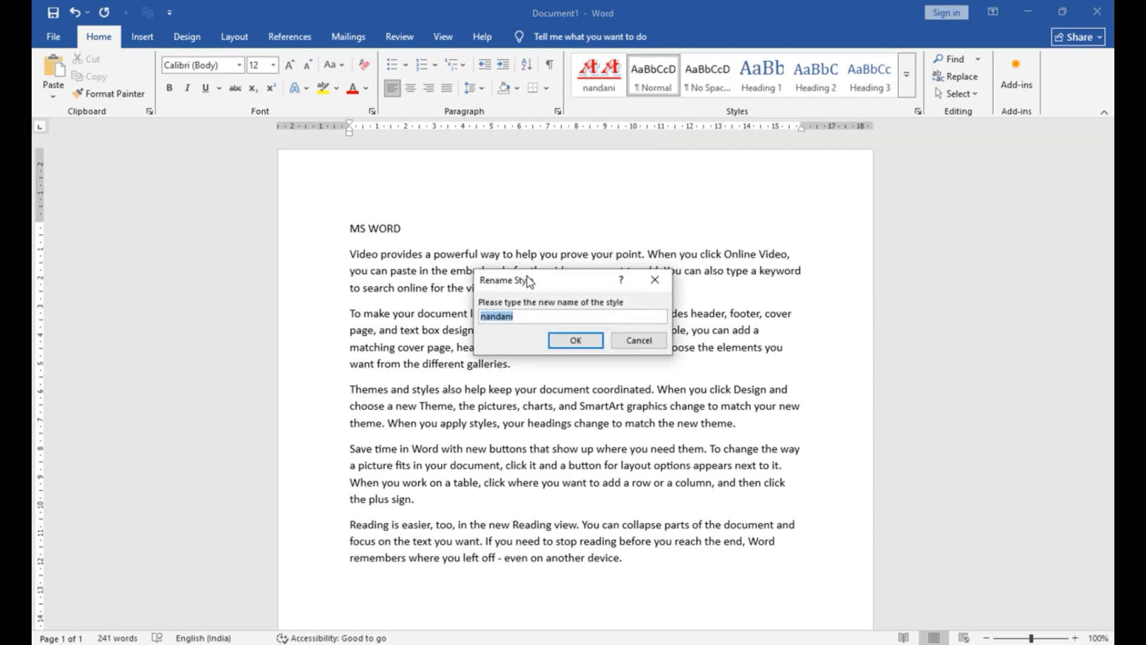
pyautogui.write('sachin')
pyautogui.click(560, 343)
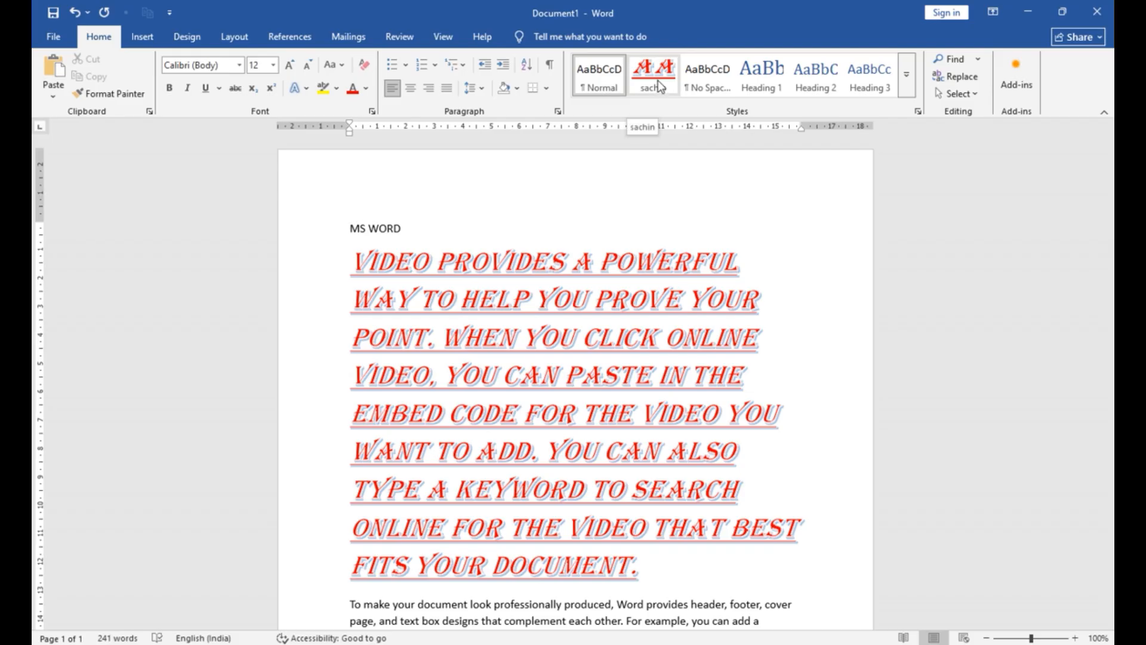
pyautogui.rightClick(658, 80)
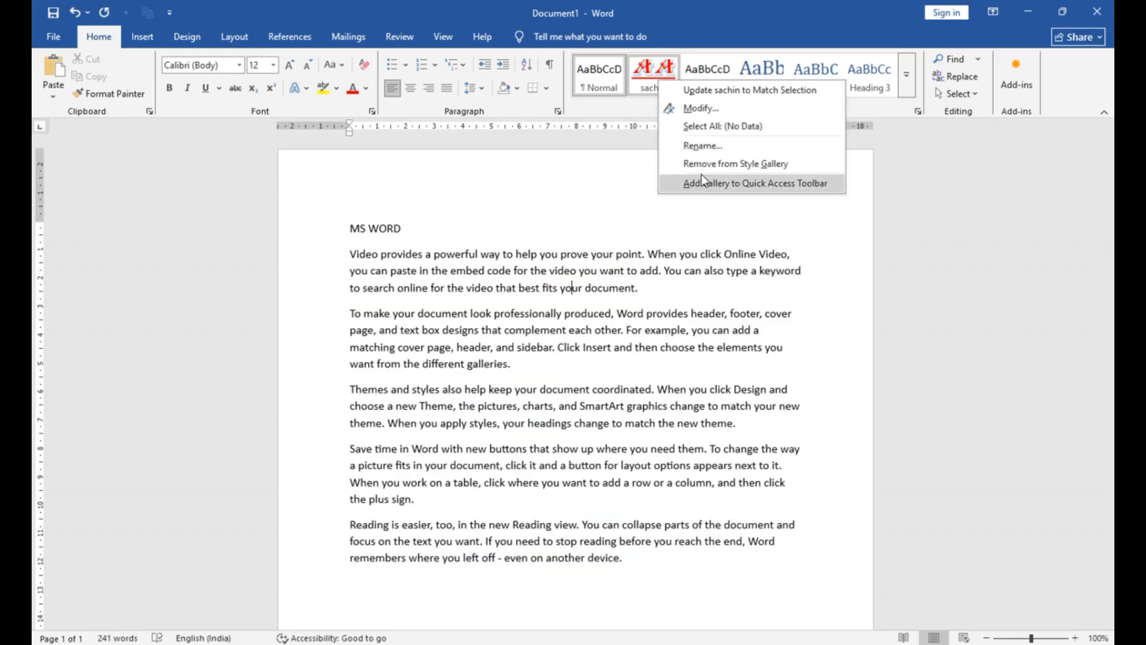
pyautogui.press('Escape')
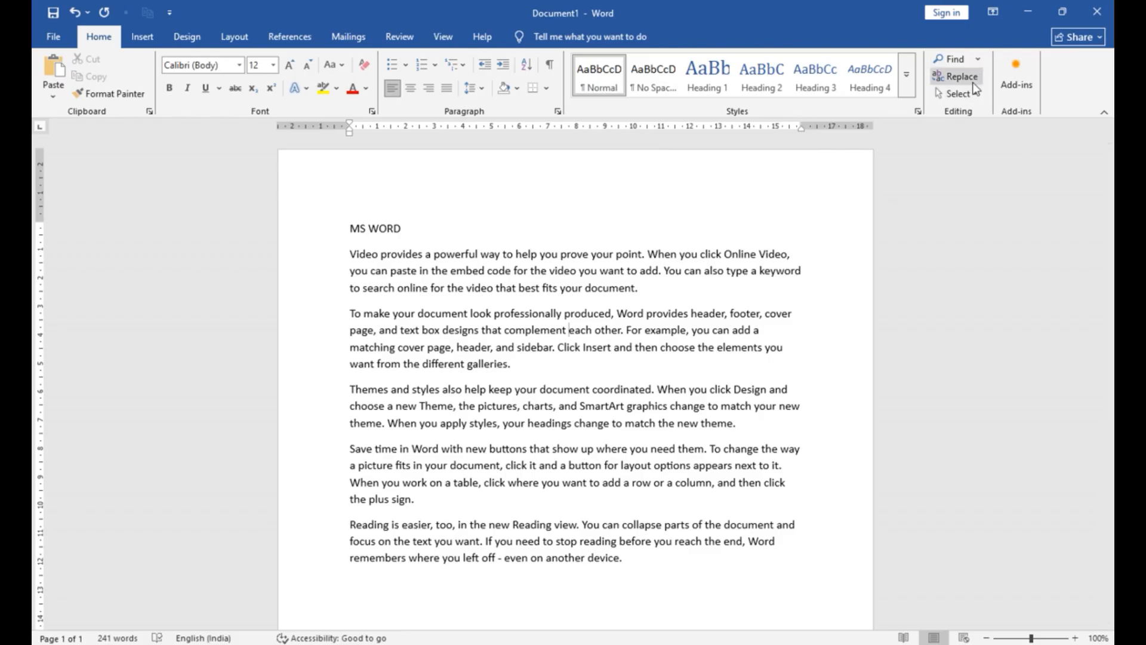
# Click into the text to begin removing the MS WORD heading line
pyautogui.click(563, 312)
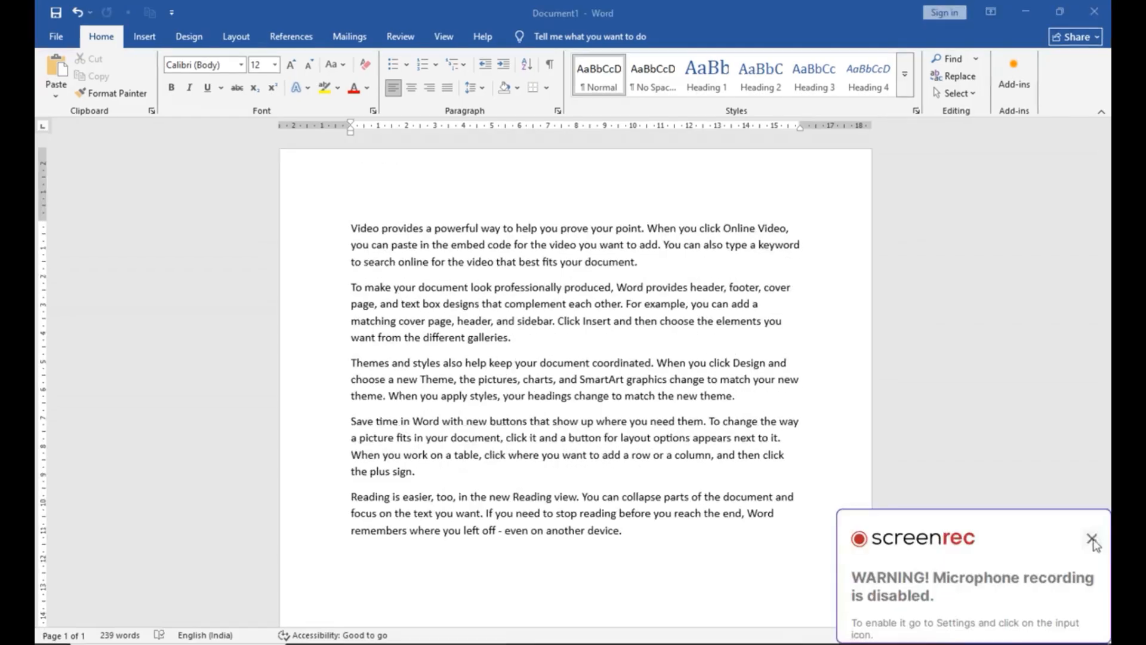
pyautogui.click(1094, 542)
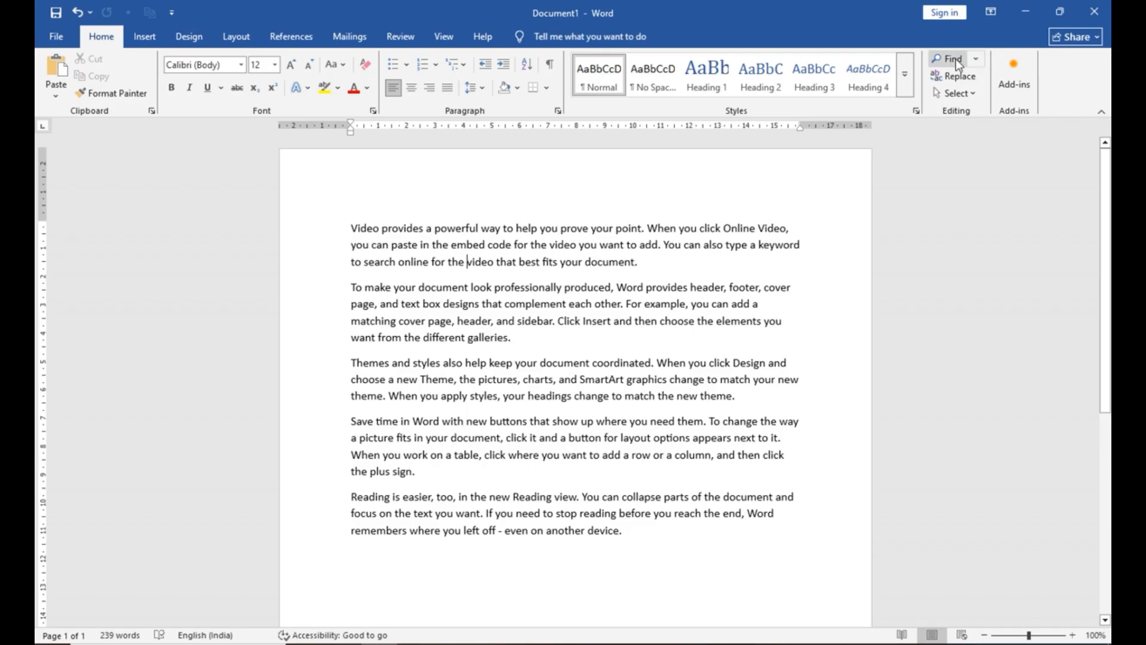
pyautogui.click(955, 58)
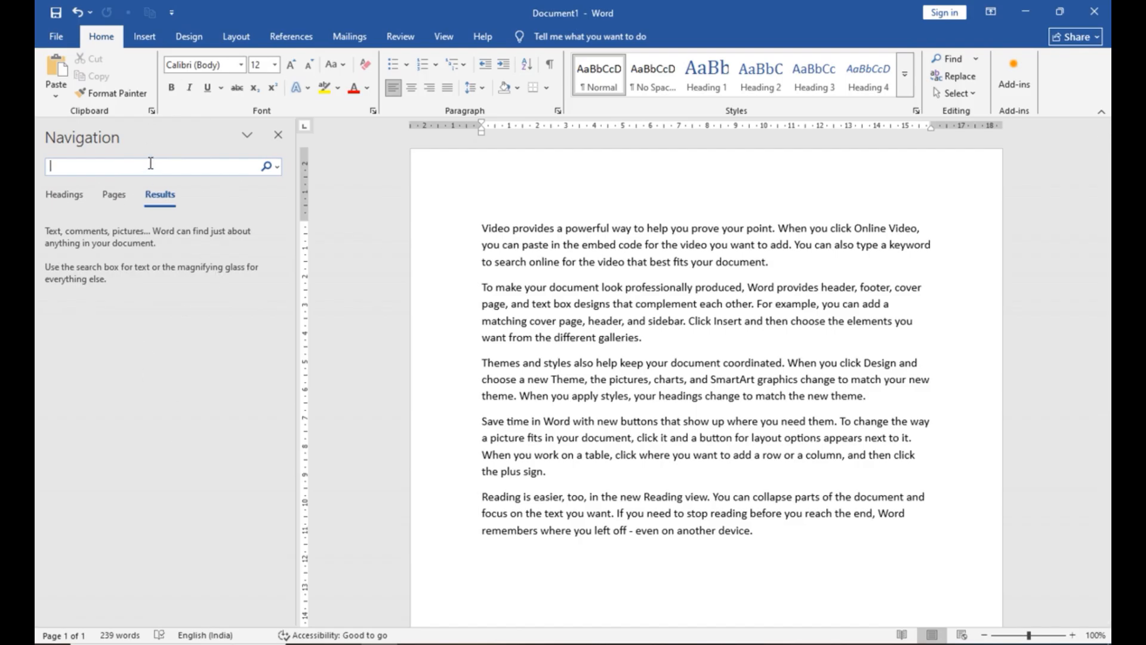
pyautogui.write('the')
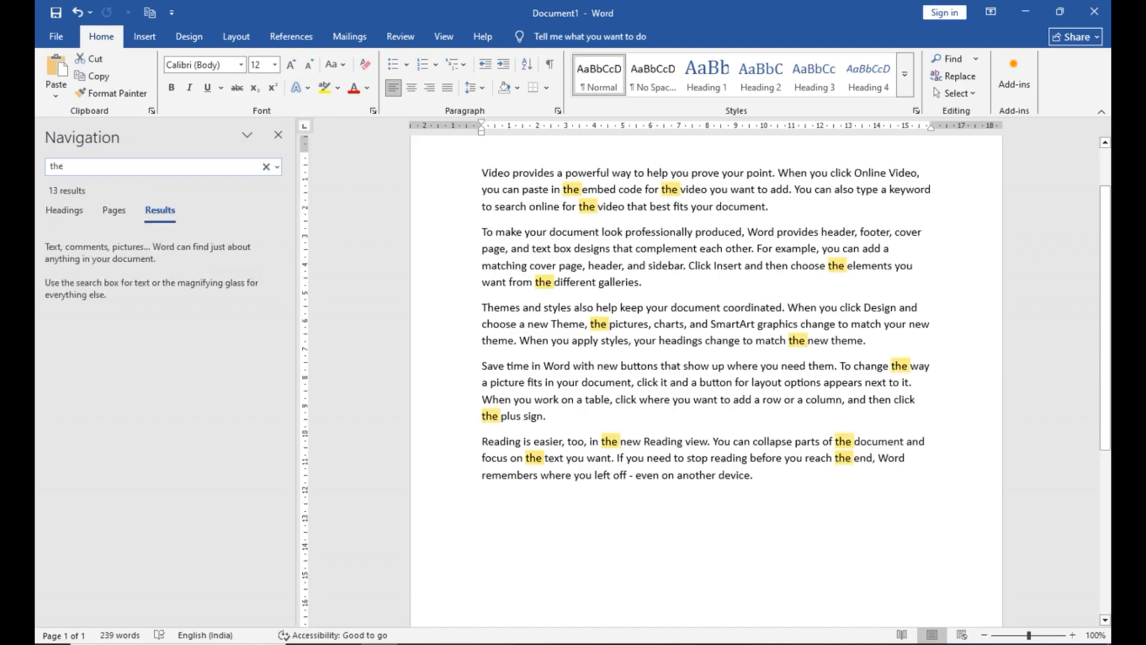
pyautogui.scroll(2, 582, 294)
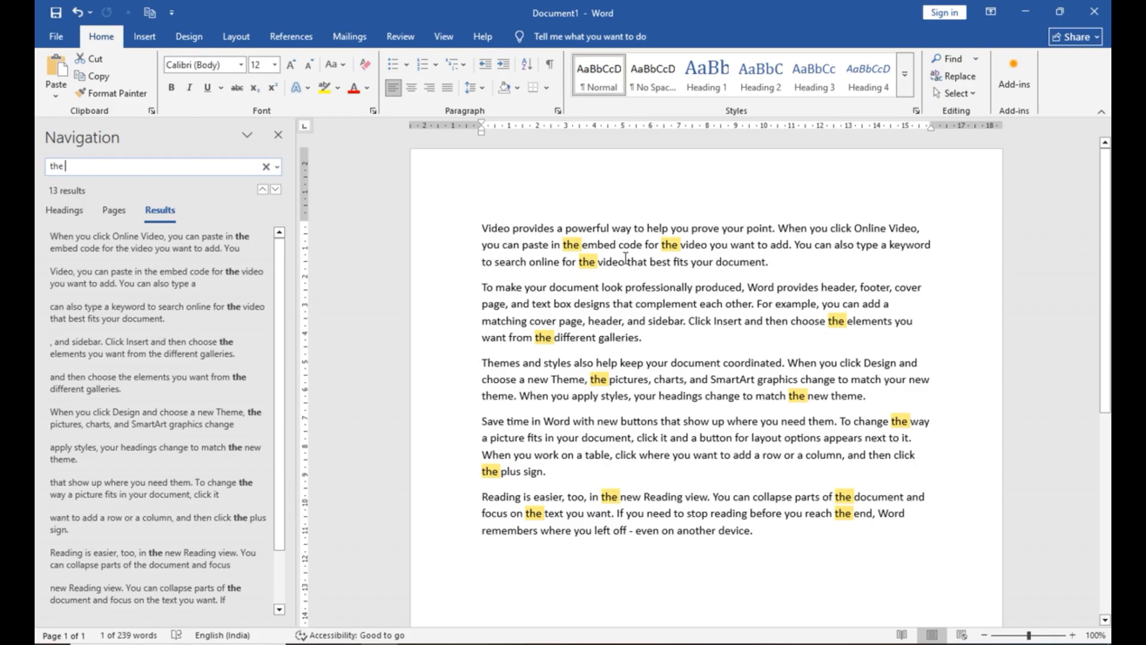
pyautogui.click(280, 135)
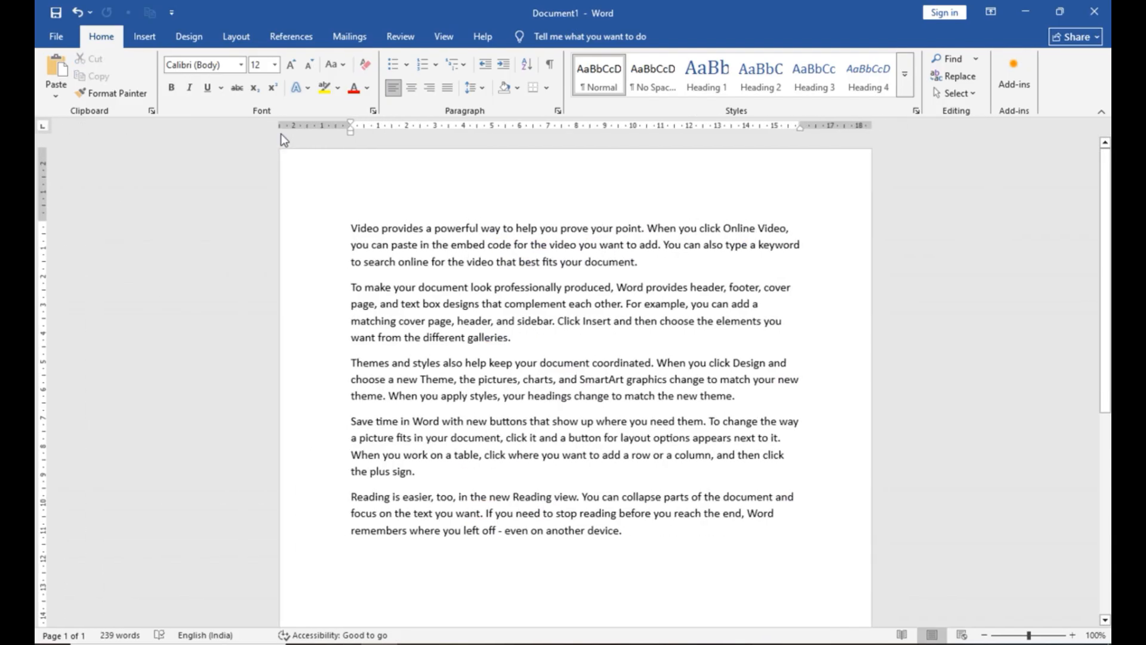
pyautogui.hotkey('ctrl', 'f')
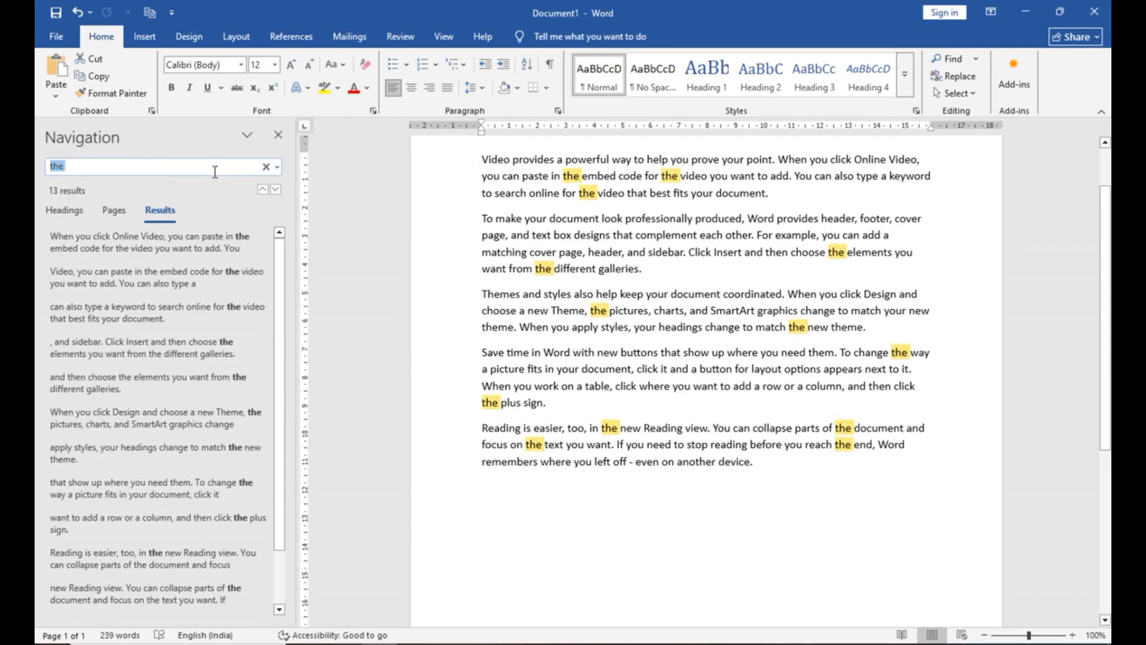
pyautogui.click(278, 133)
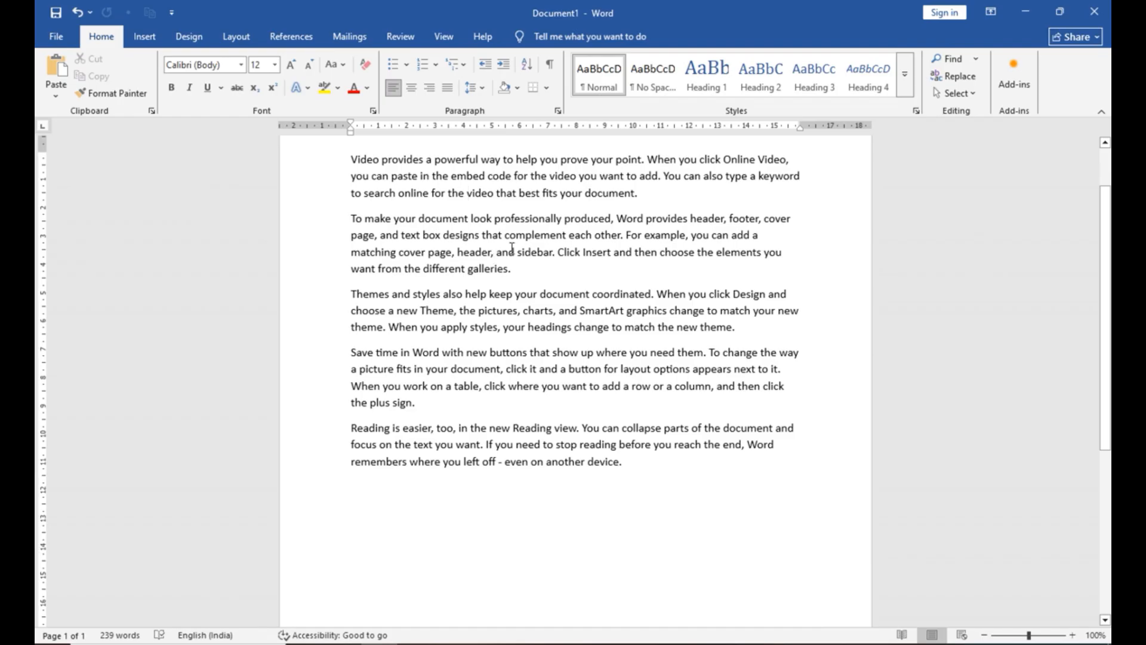
pyautogui.click(475, 218)
pyautogui.doubleClick(476, 219)
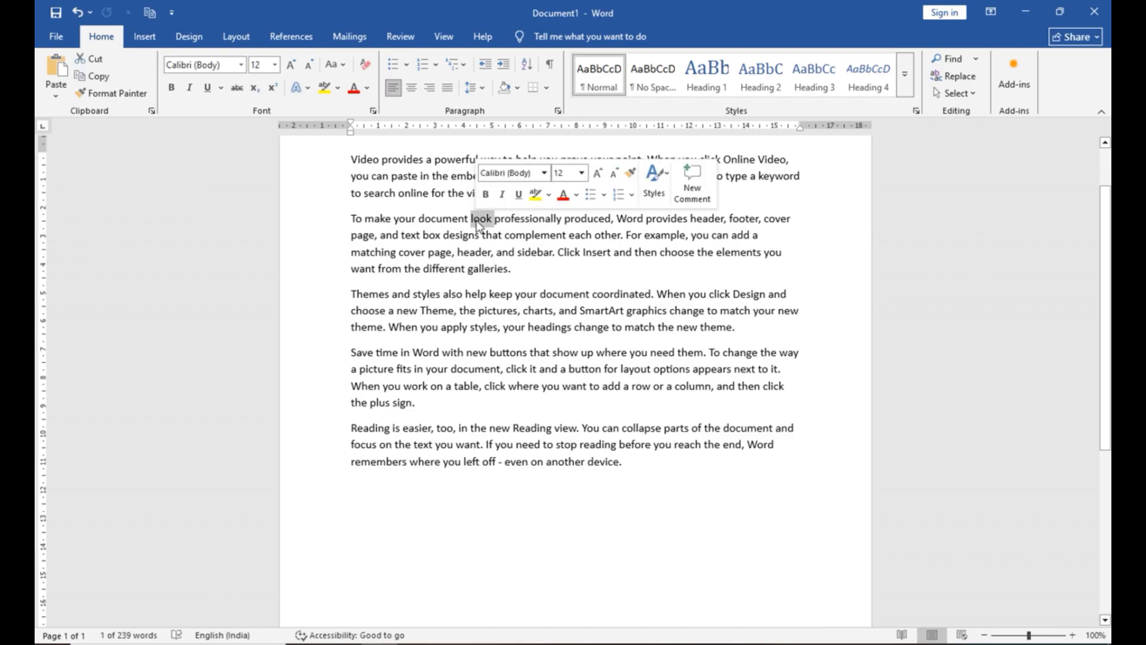
pyautogui.click(949, 59)
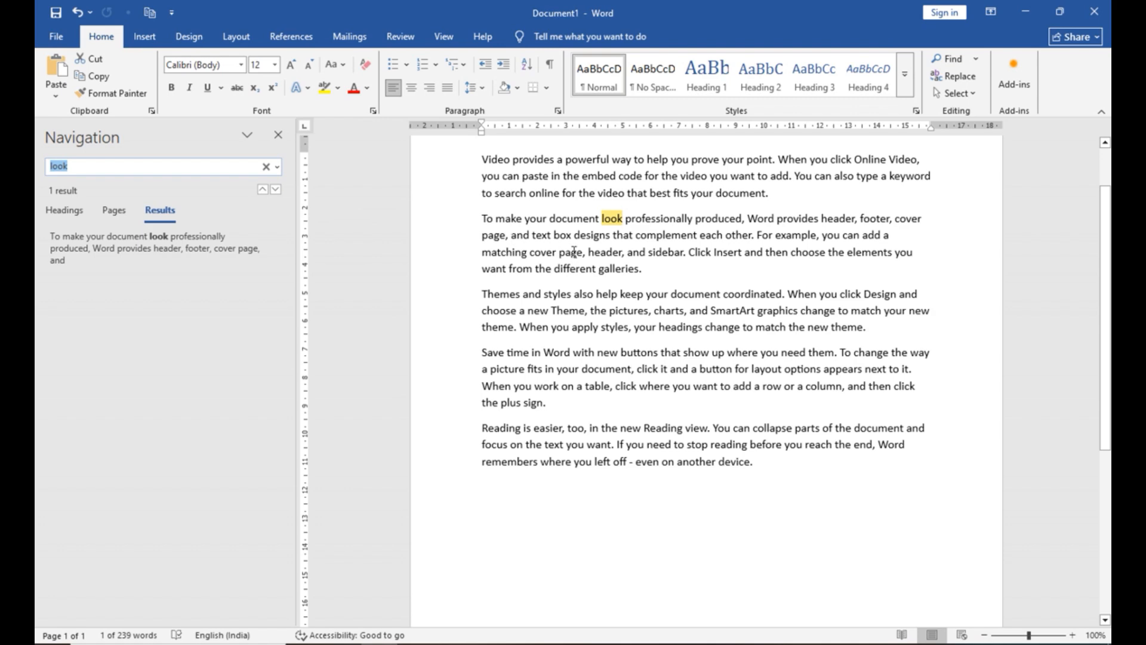
pyautogui.click(278, 135)
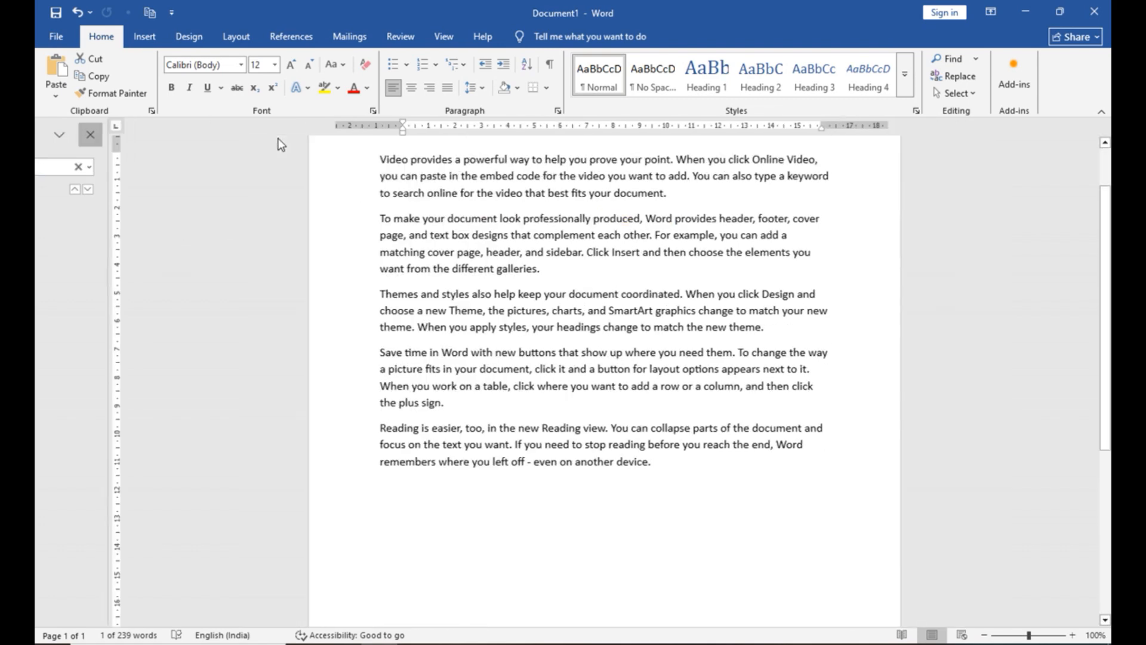
pyautogui.click(670, 267)
pyautogui.scroll(1, 669, 259)
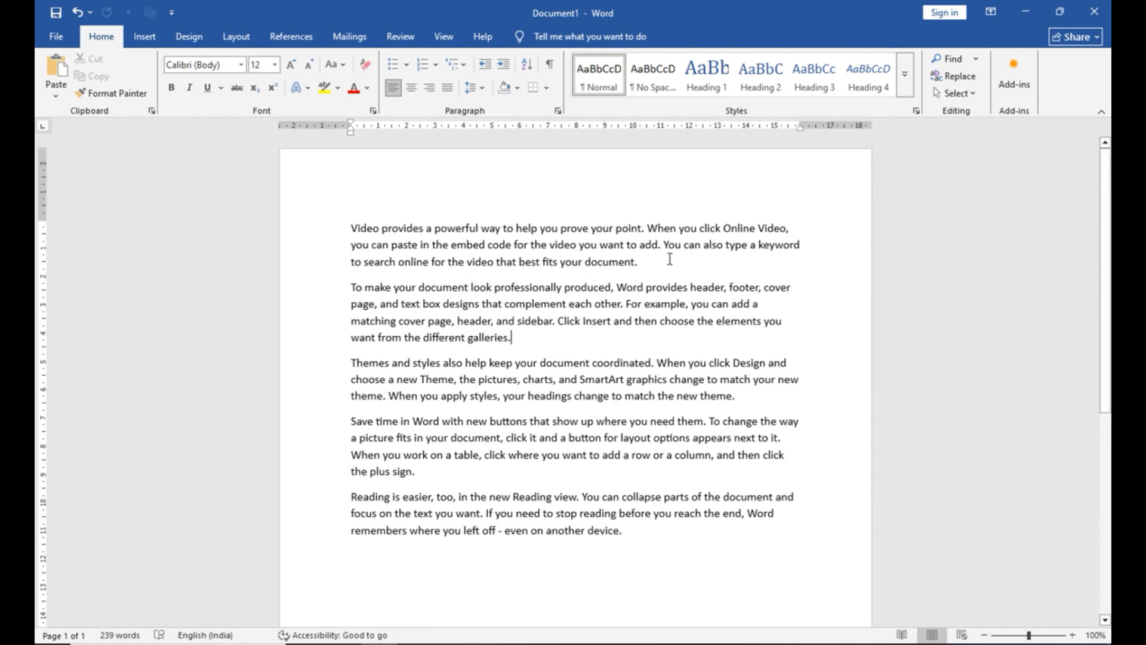
# Use Replace All to change 'look' to 'document', confirming the single replacement made
pyautogui.hotkey('ctrl', 'h')
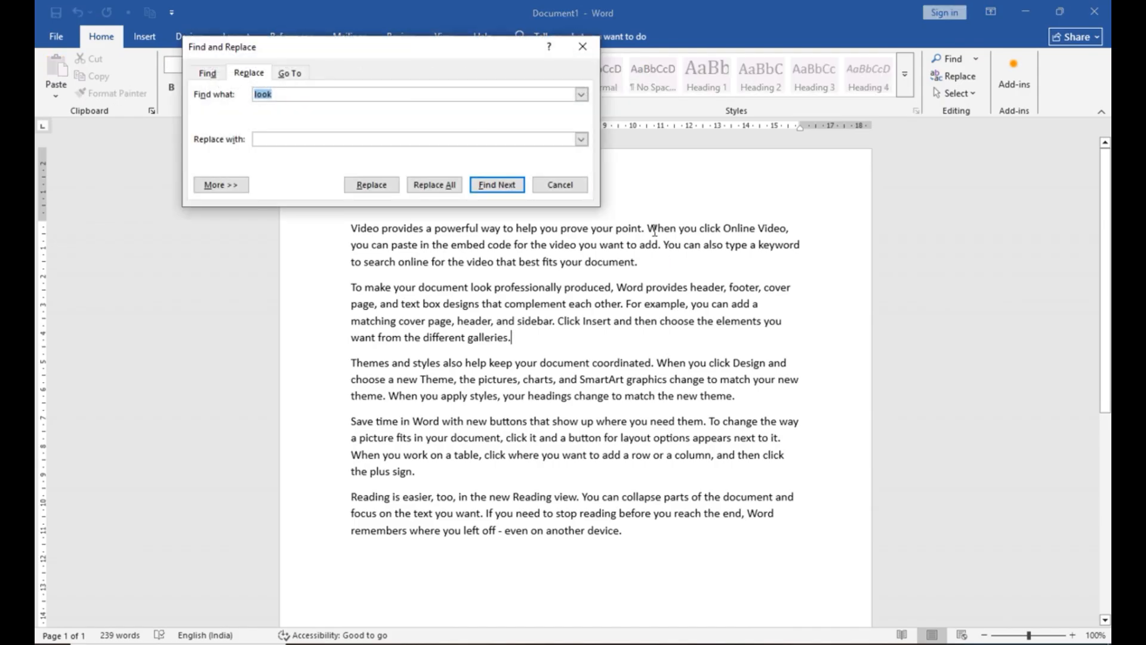
pyautogui.moveTo(363, 52); pyautogui.dragTo(427, 115)
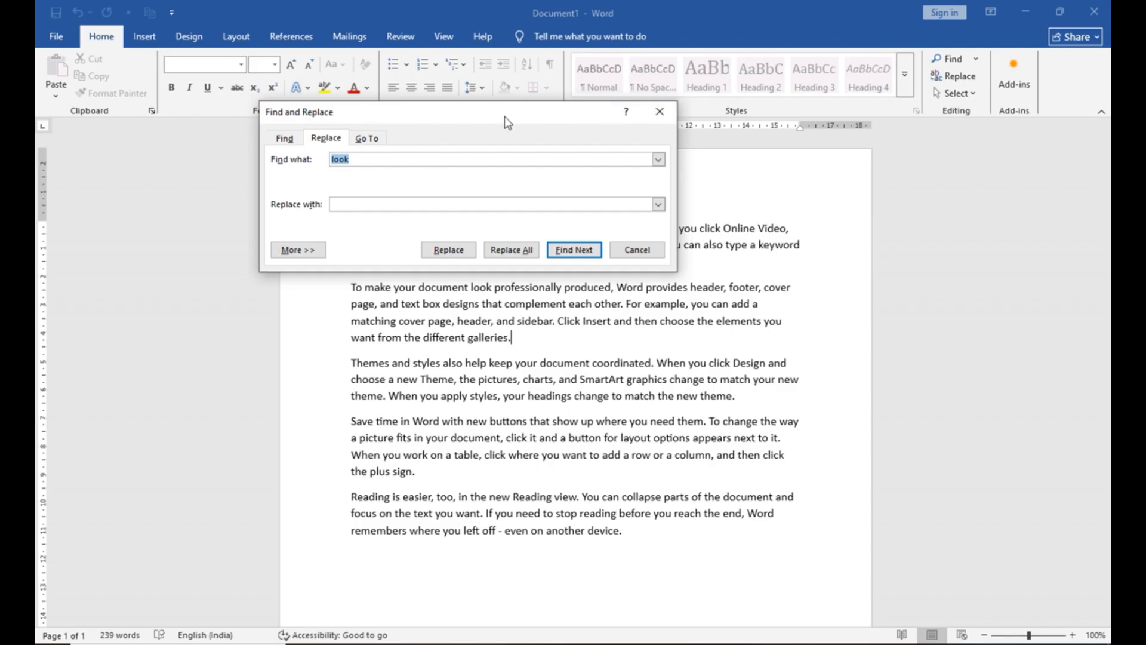
pyautogui.moveTo(488, 111); pyautogui.dragTo(836, 35)
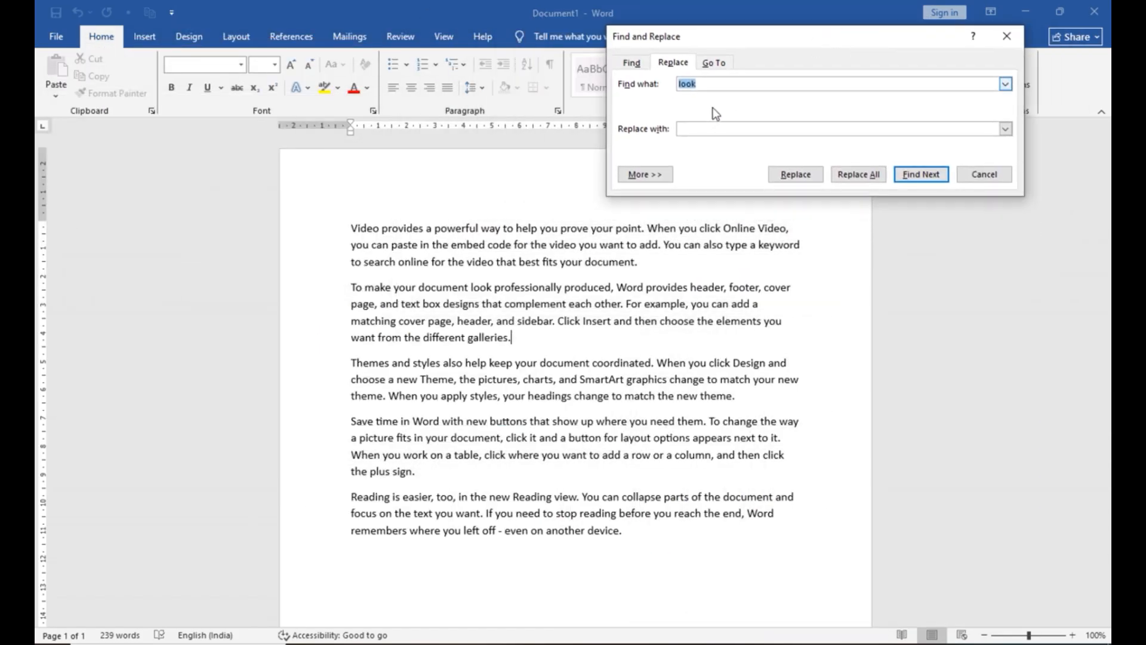
pyautogui.click(706, 130)
pyautogui.click(707, 83)
pyautogui.click(703, 128)
pyautogui.write('document')
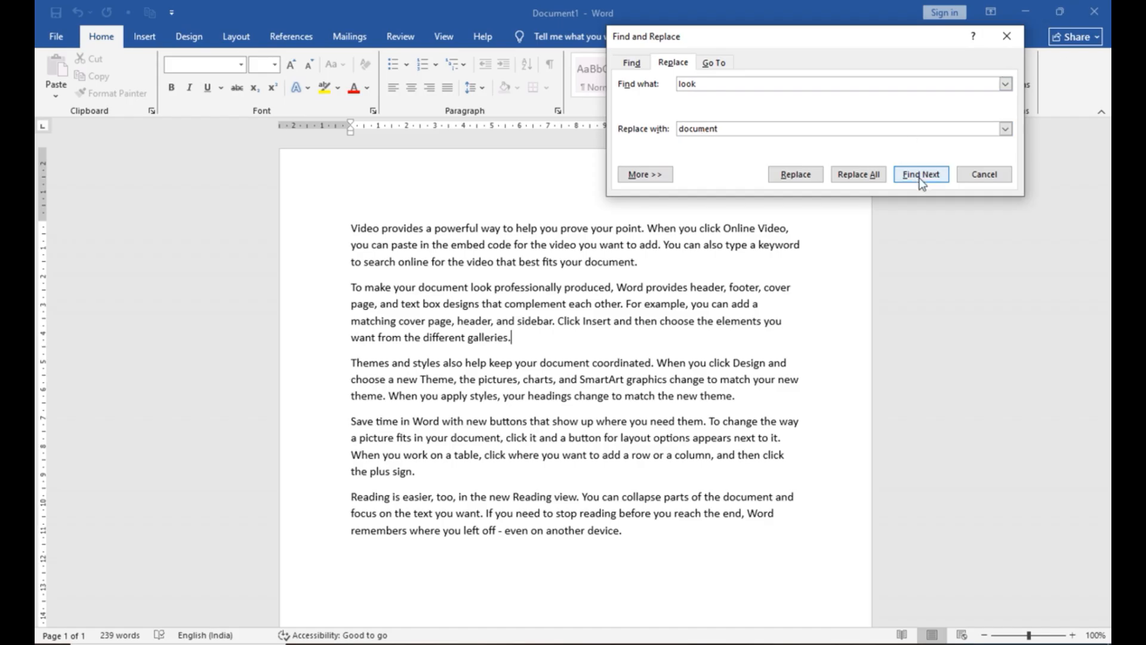
pyautogui.click(861, 176)
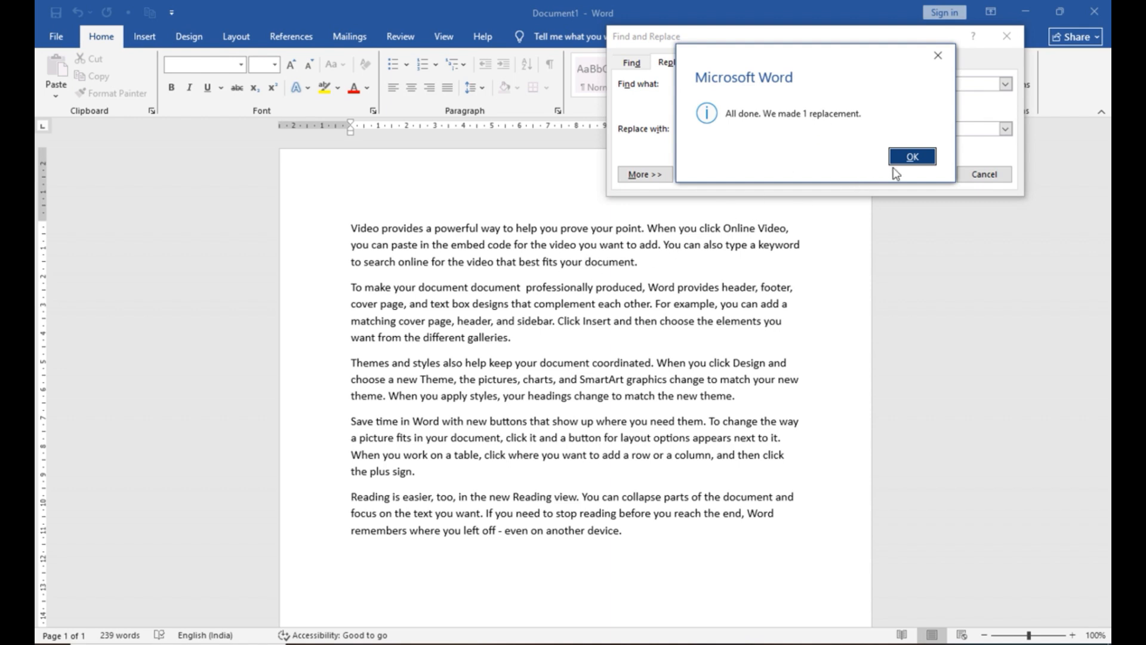
pyautogui.click(912, 157)
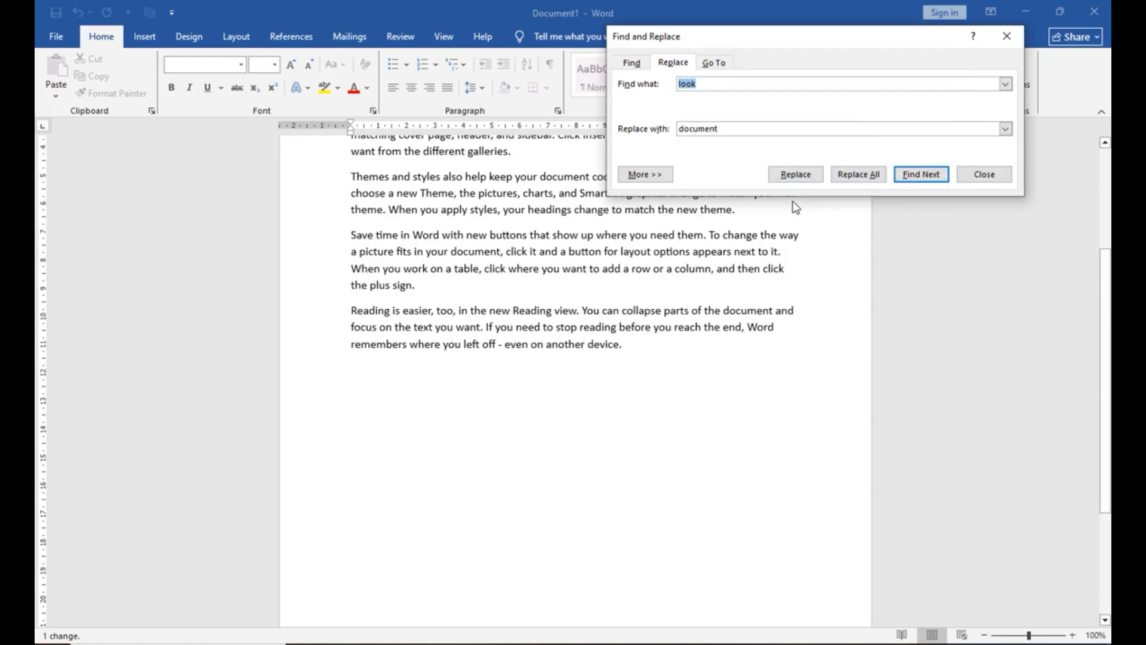
pyautogui.click(1006, 36)
# Replace every 'the' in the text with 'document' (22 replacements)
pyautogui.scroll(3, 560, 325)
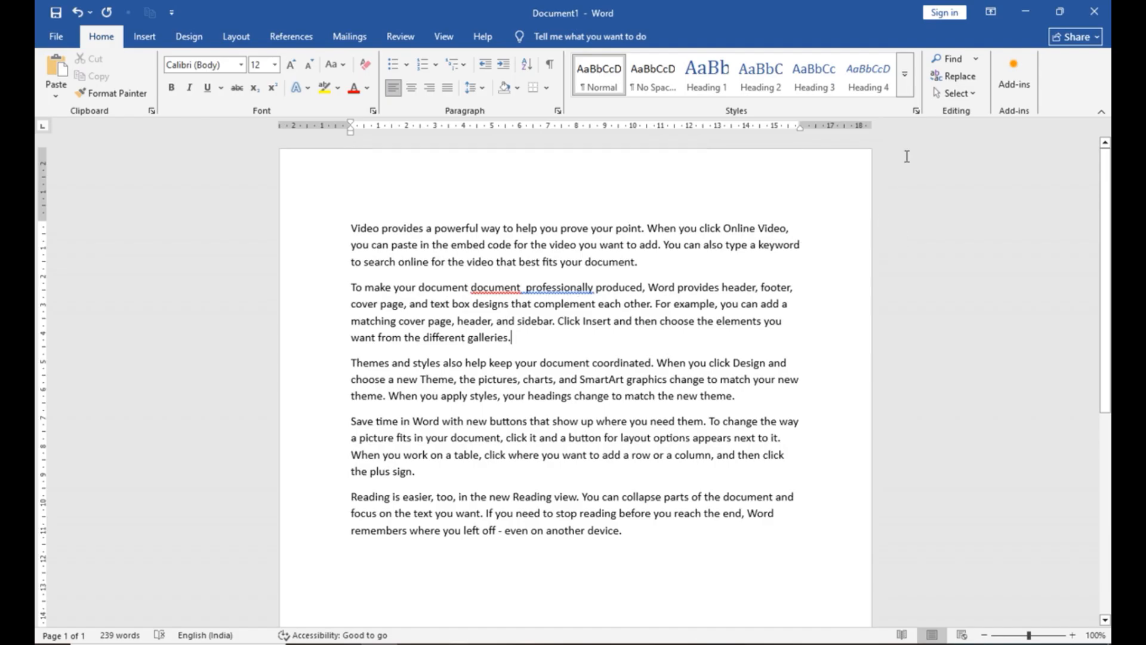
pyautogui.hotkey('ctrl', 'h')
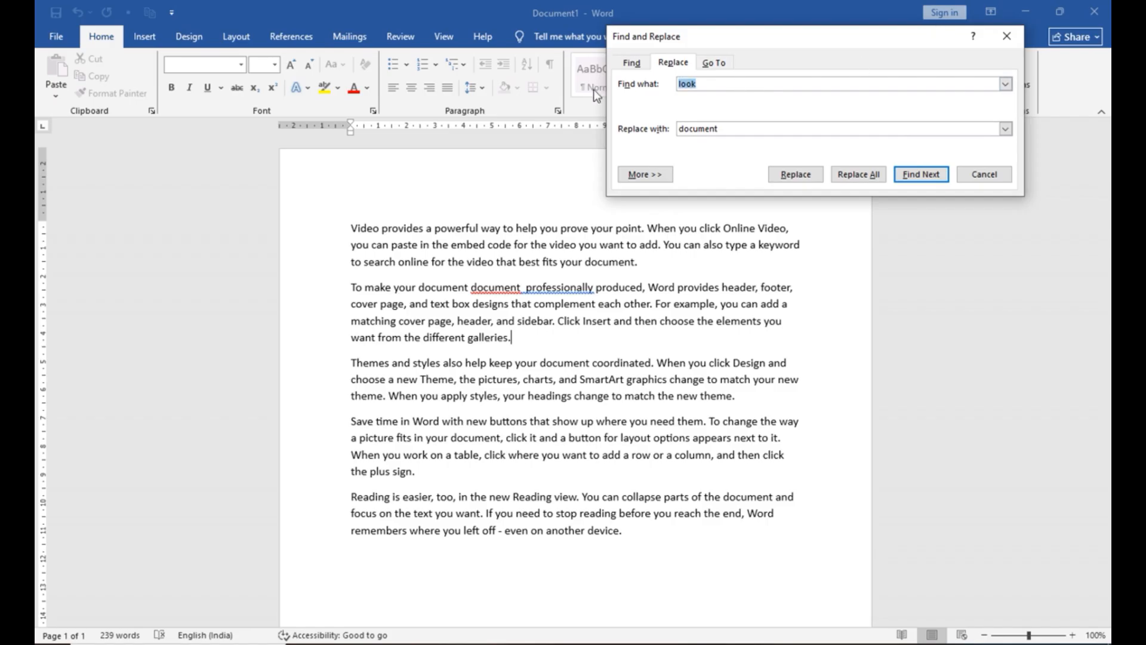
pyautogui.write('the')
pyautogui.click(856, 174)
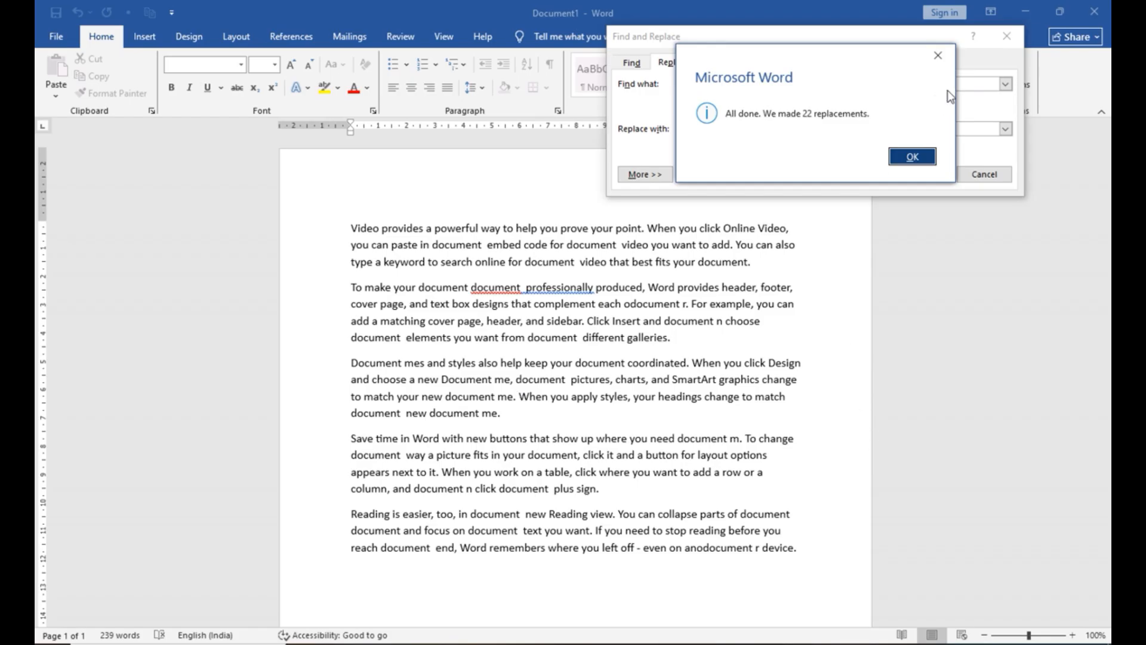
pyautogui.click(912, 156)
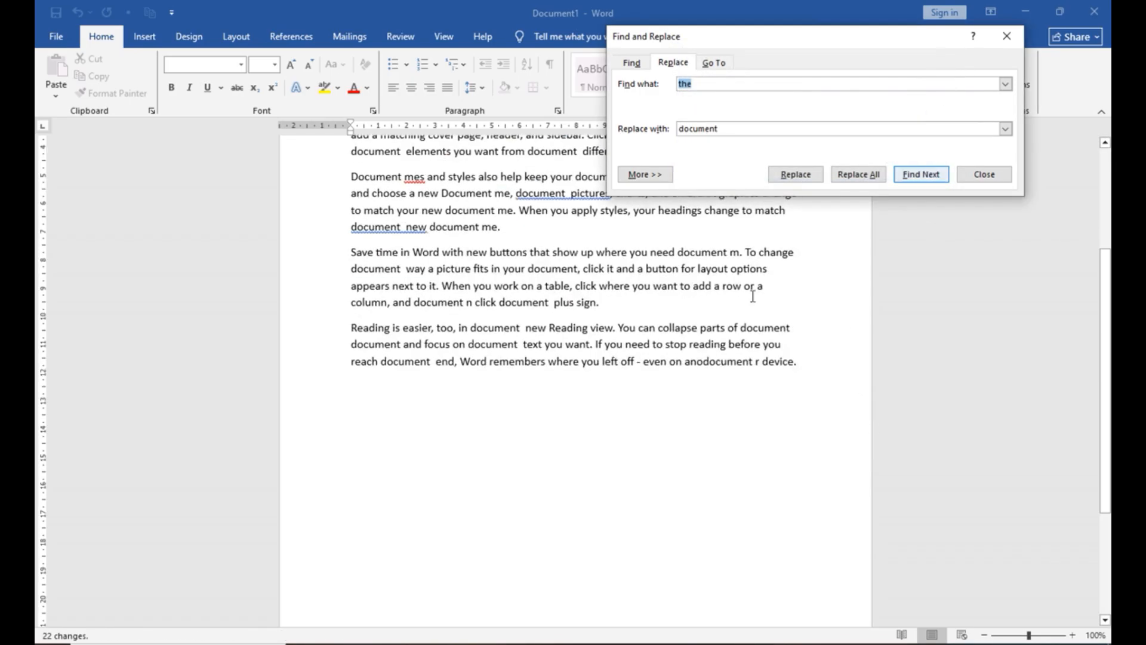
# Search for 'the' in the Navigation pane, find no remaining matches, and close it
pyautogui.scroll(-5, 597, 323)
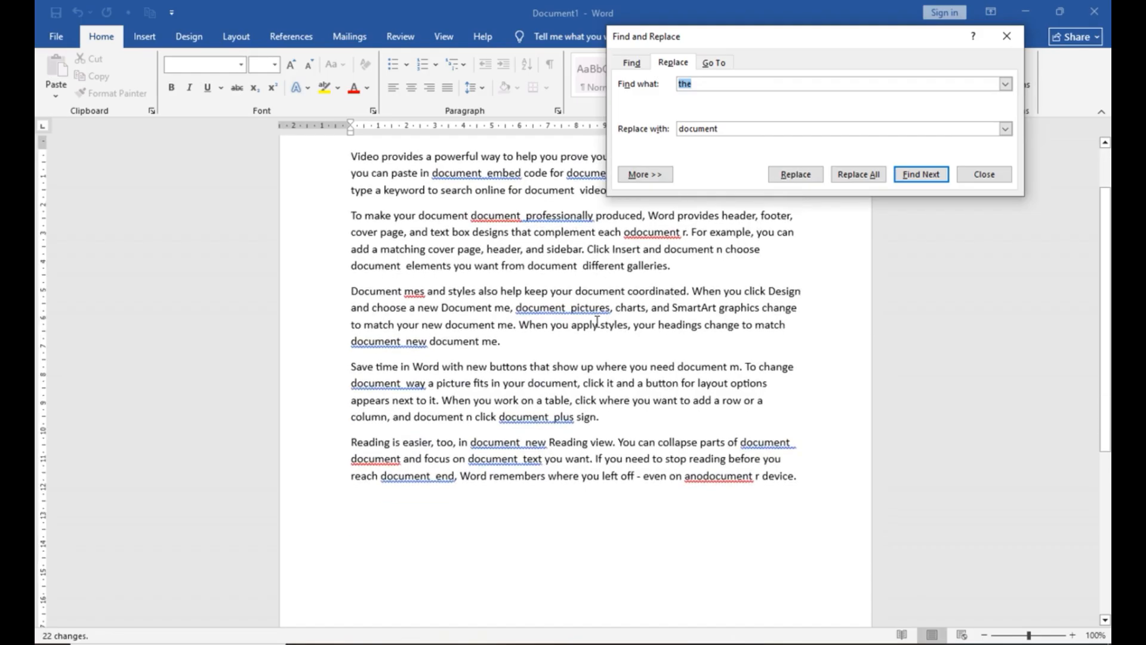
pyautogui.scroll(4, 597, 321)
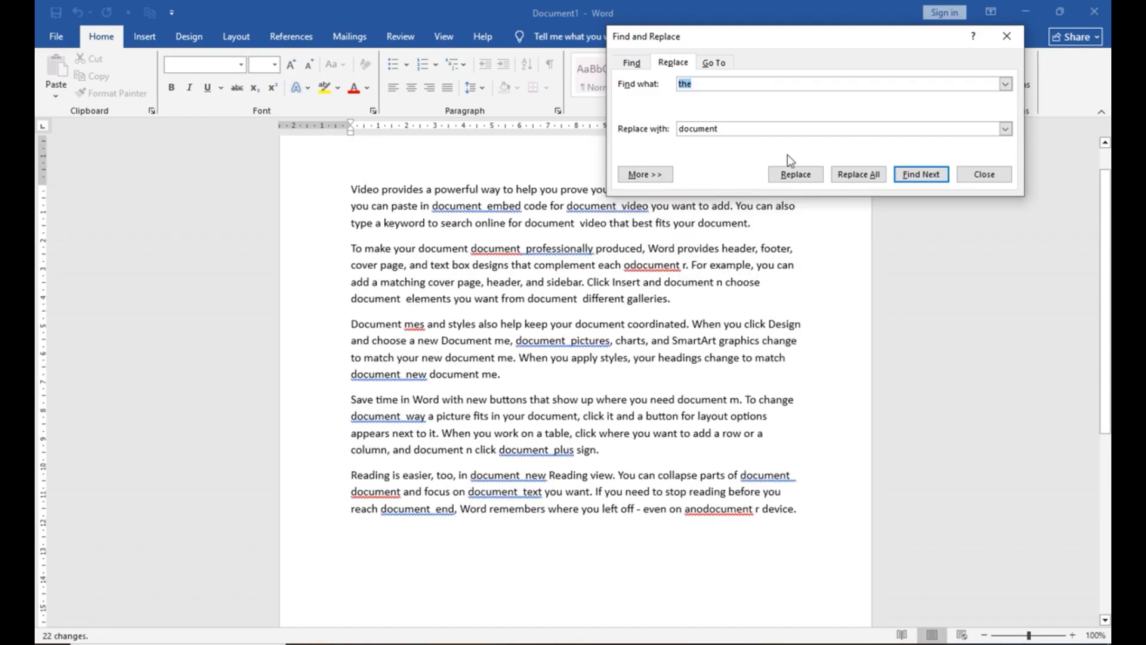
pyautogui.click(1007, 37)
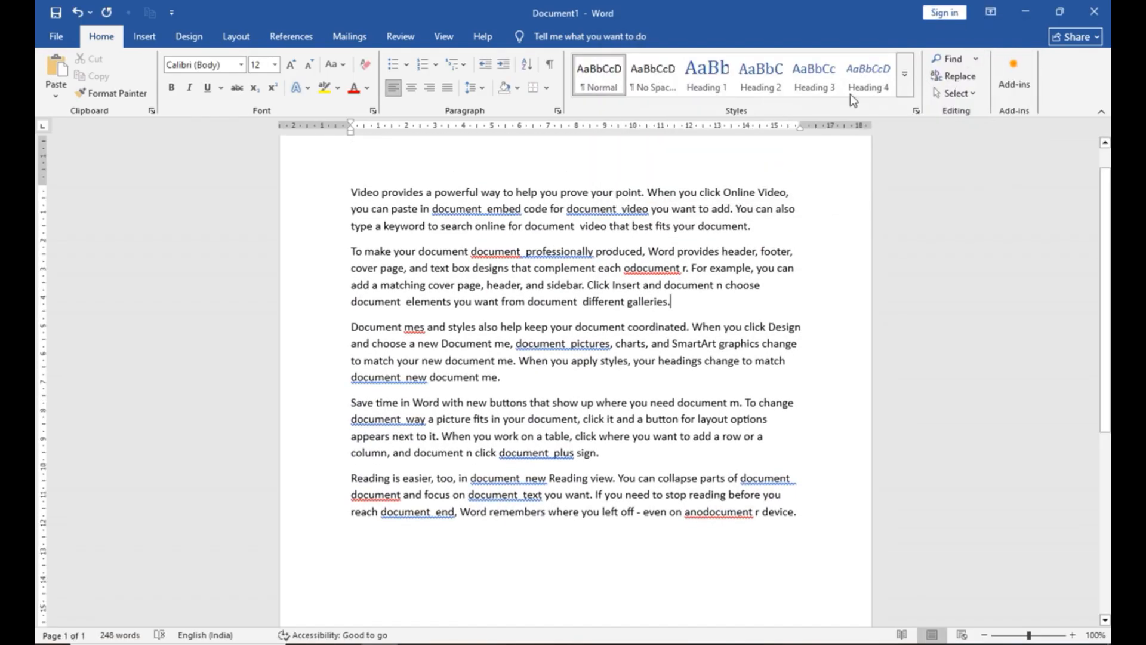
pyautogui.click(945, 58)
pyautogui.write('th')
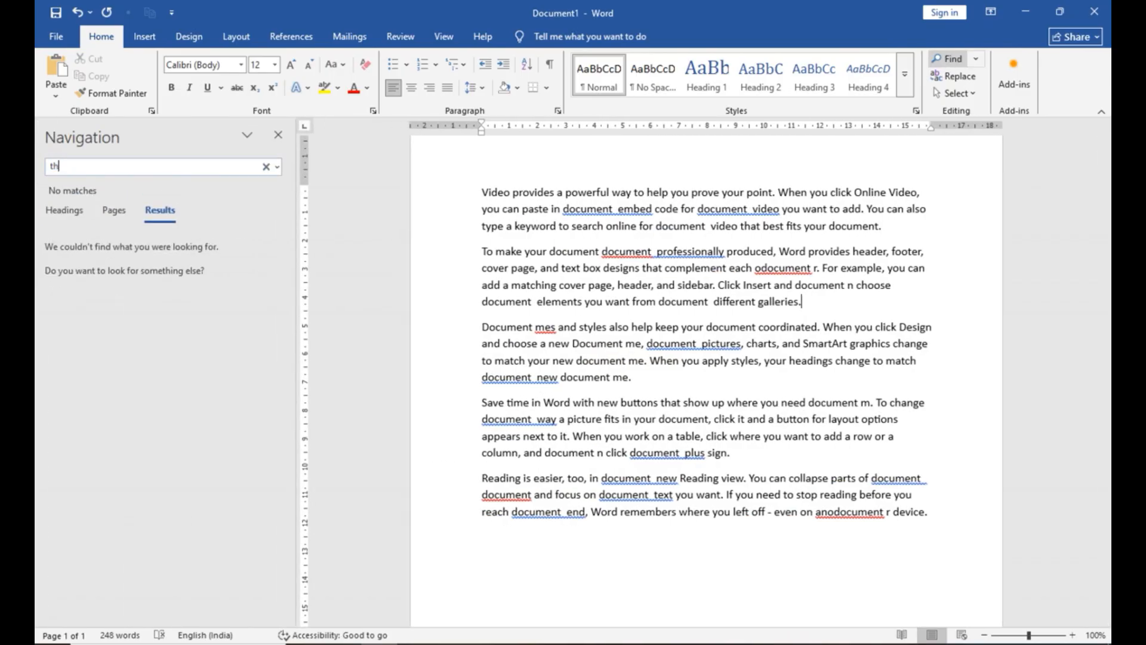
pyautogui.write('e')
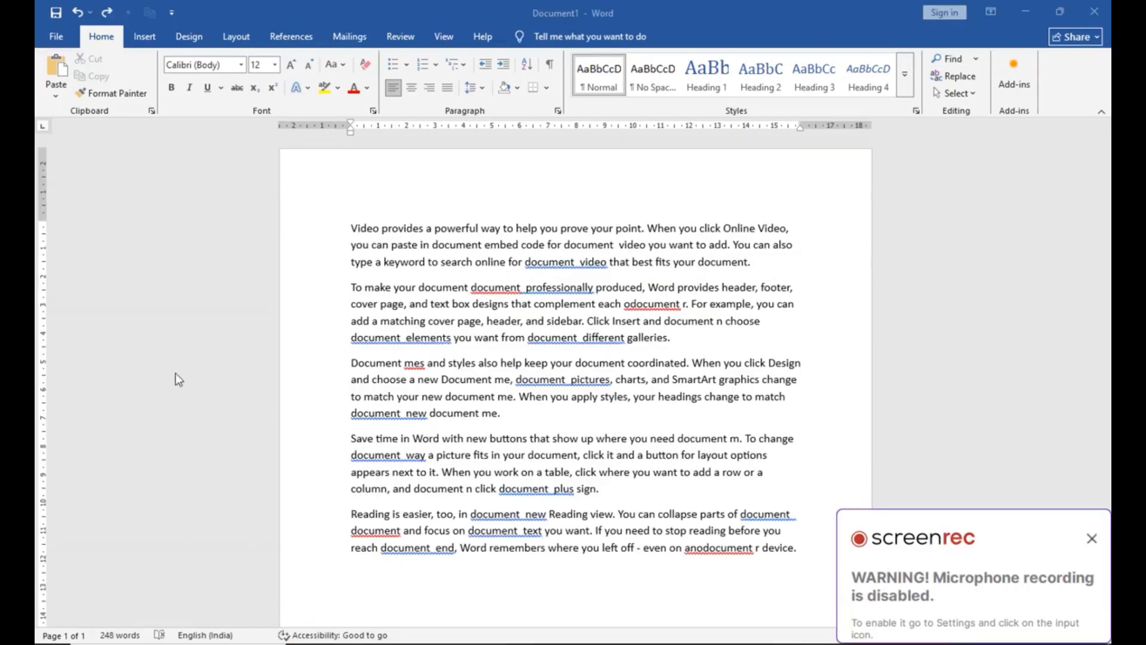
pyautogui.click(1092, 538)
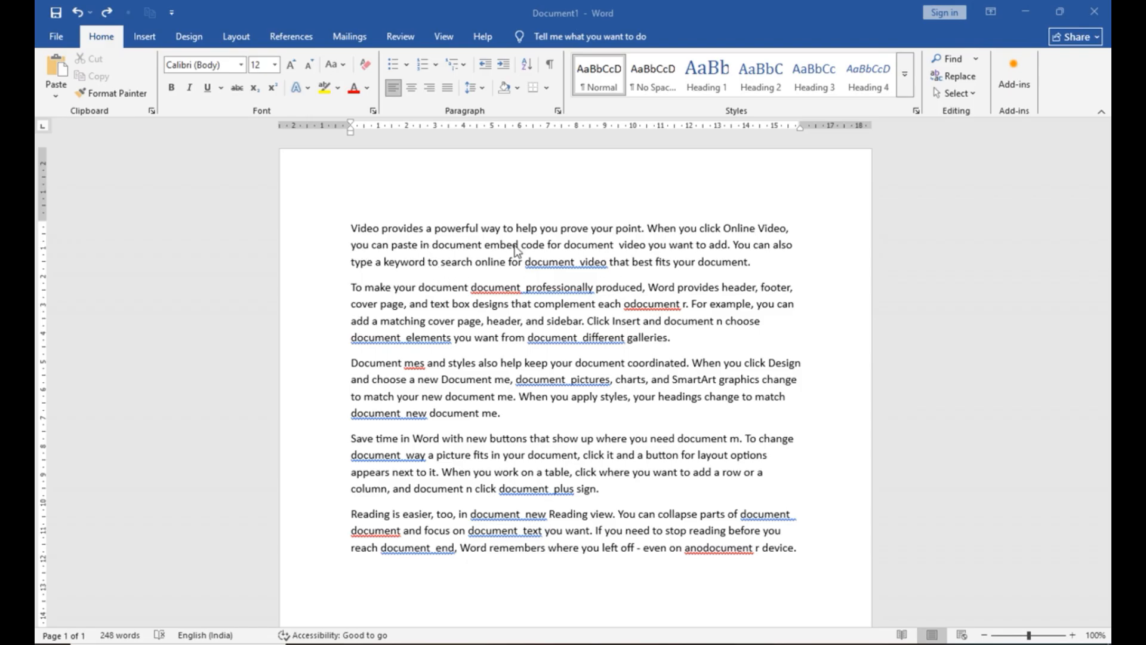
# Remove the extra spaces in 'document video' on lines 2 and 3
pyautogui.click(579, 263)
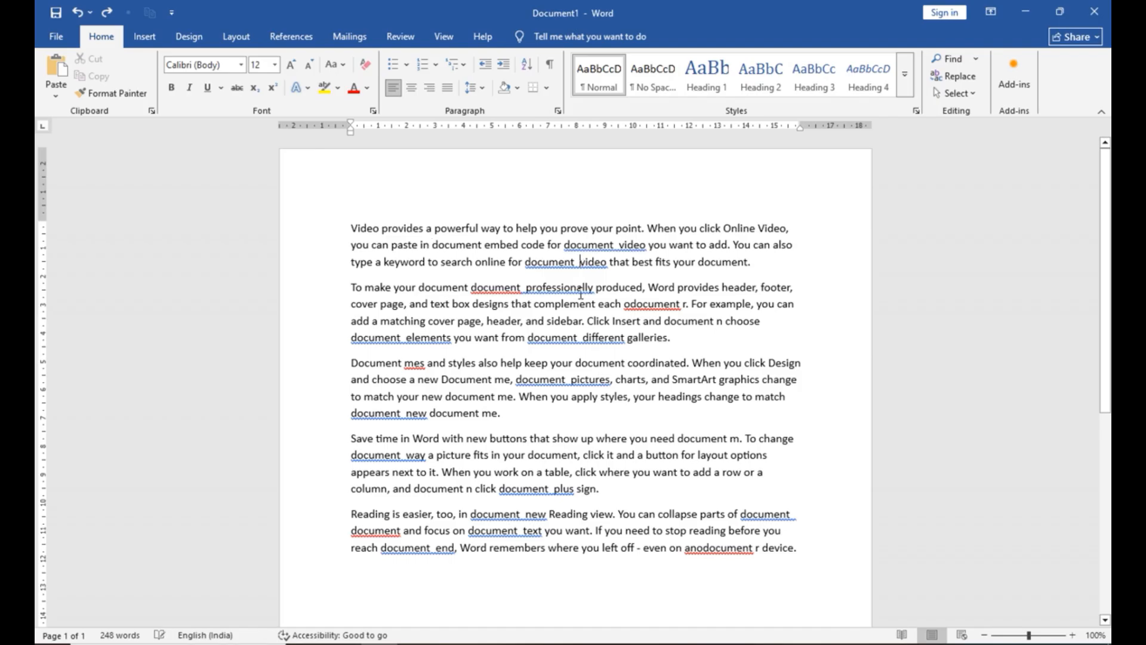
pyautogui.press('BackSpace')
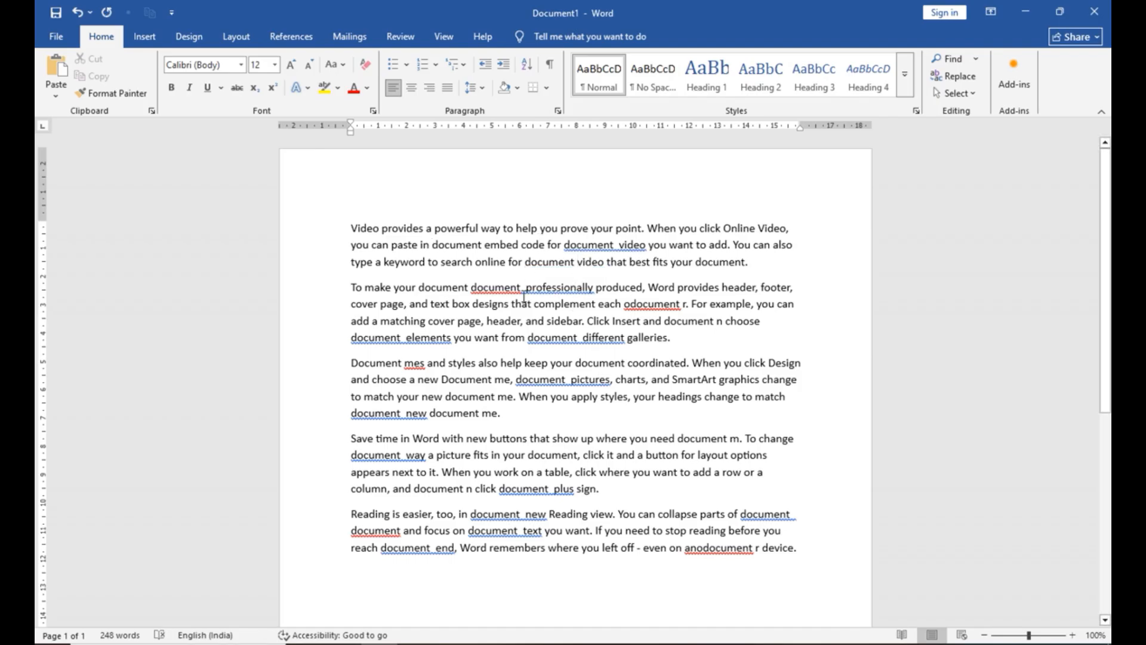
pyautogui.click(617, 245)
pyautogui.press('BackSpace')
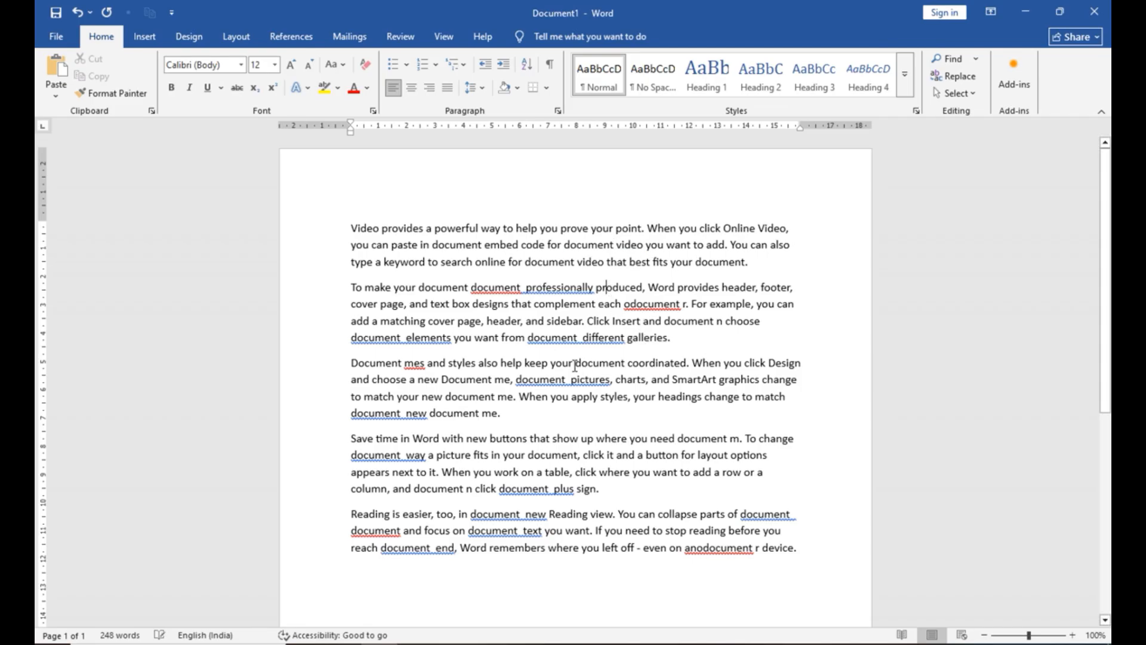
# Delete the repeated 'document' before 'professionally' and correct 'odocument r' to 'document'
pyautogui.click(546, 292)
pyautogui.doubleClick(480, 291)
pyautogui.press('Delete')
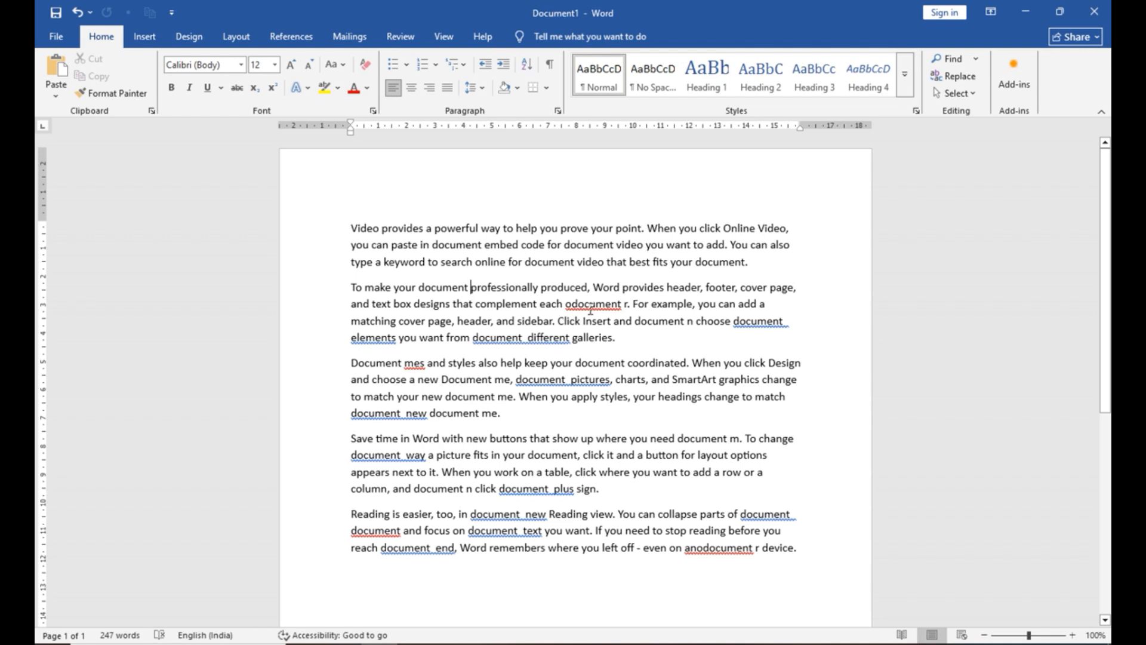
pyautogui.click(590, 305)
pyautogui.rightClick(590, 306)
pyautogui.click(583, 318)
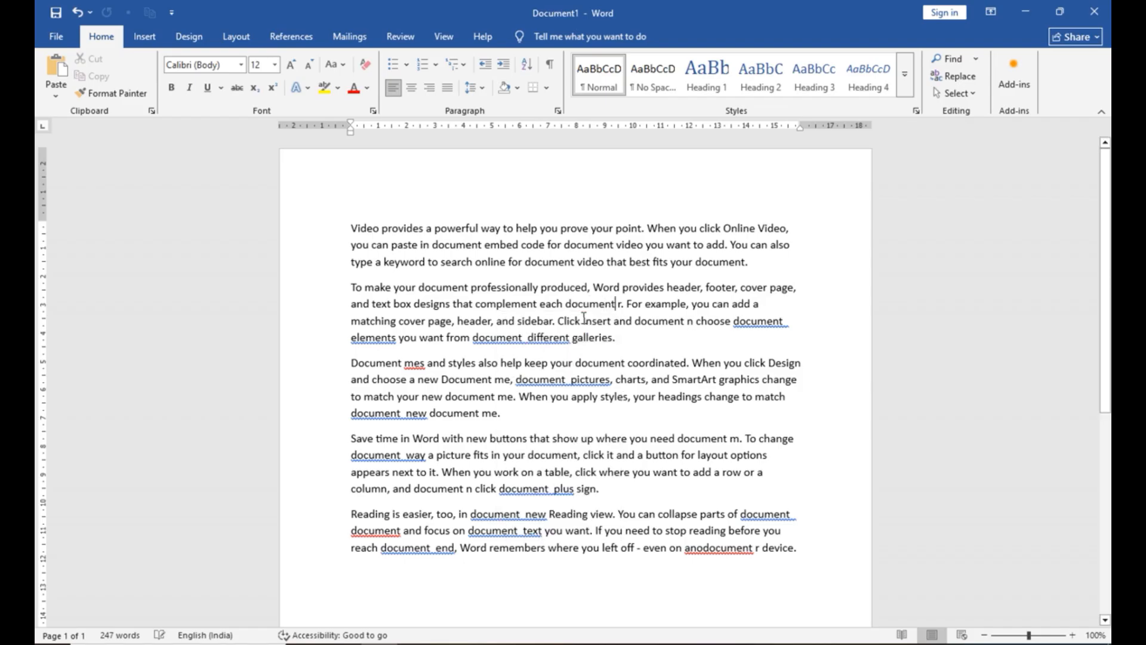
pyautogui.press('Delete')
pyautogui.press('Delete')
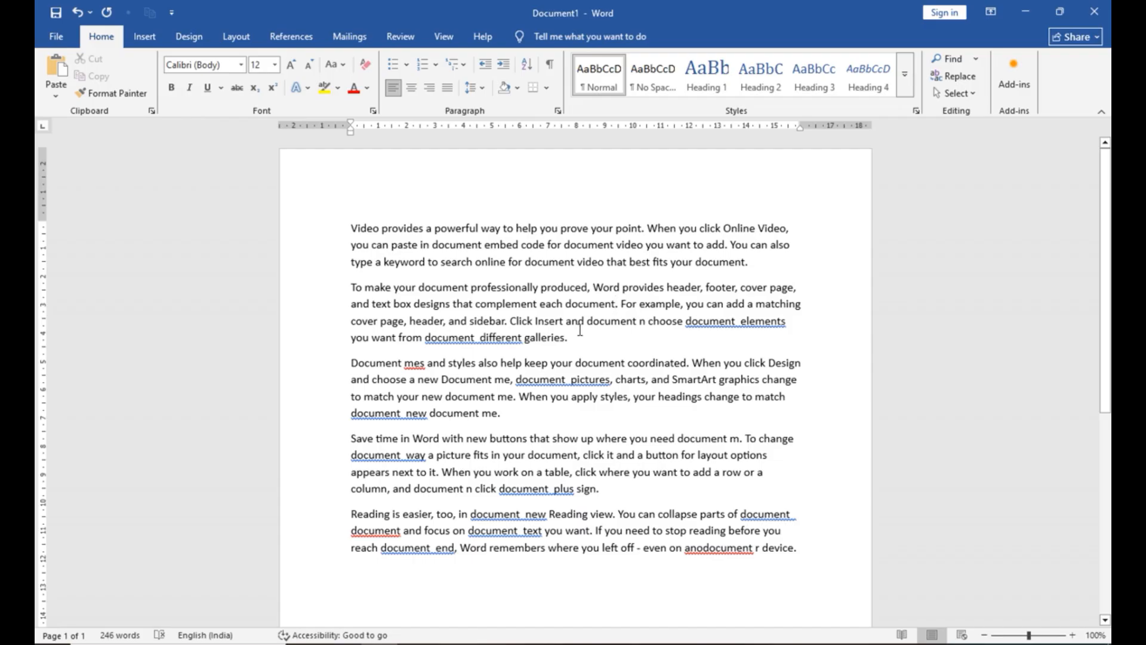
# Fix the double space in 'document different', leaving 'mes' unchanged
pyautogui.rightClick(443, 336)
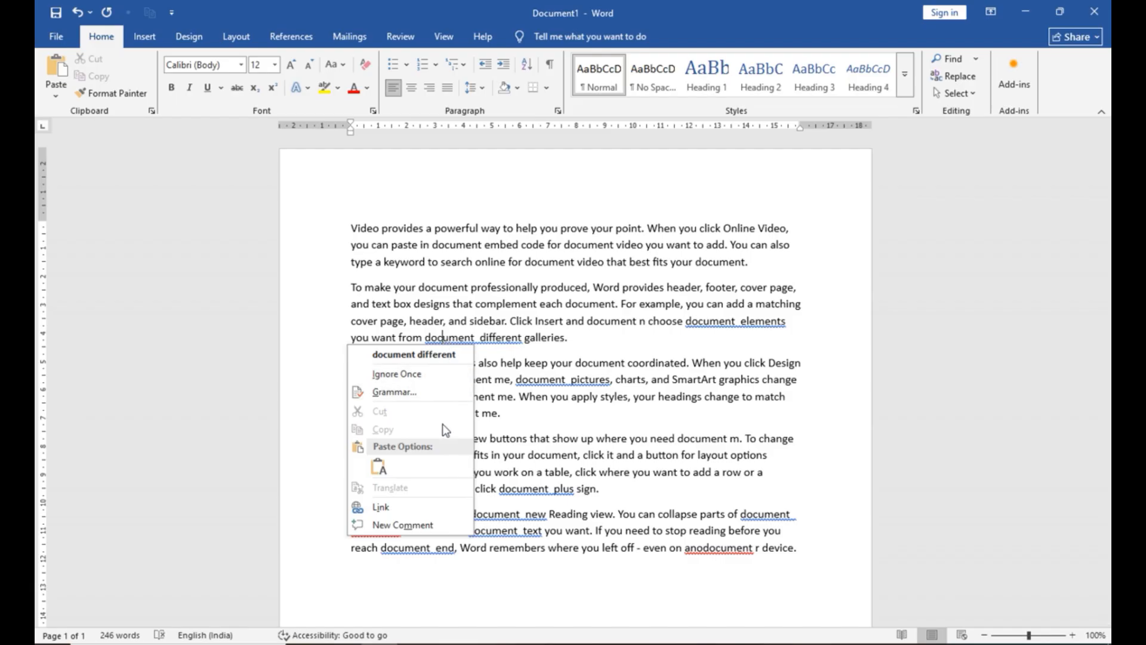
pyautogui.click(442, 354)
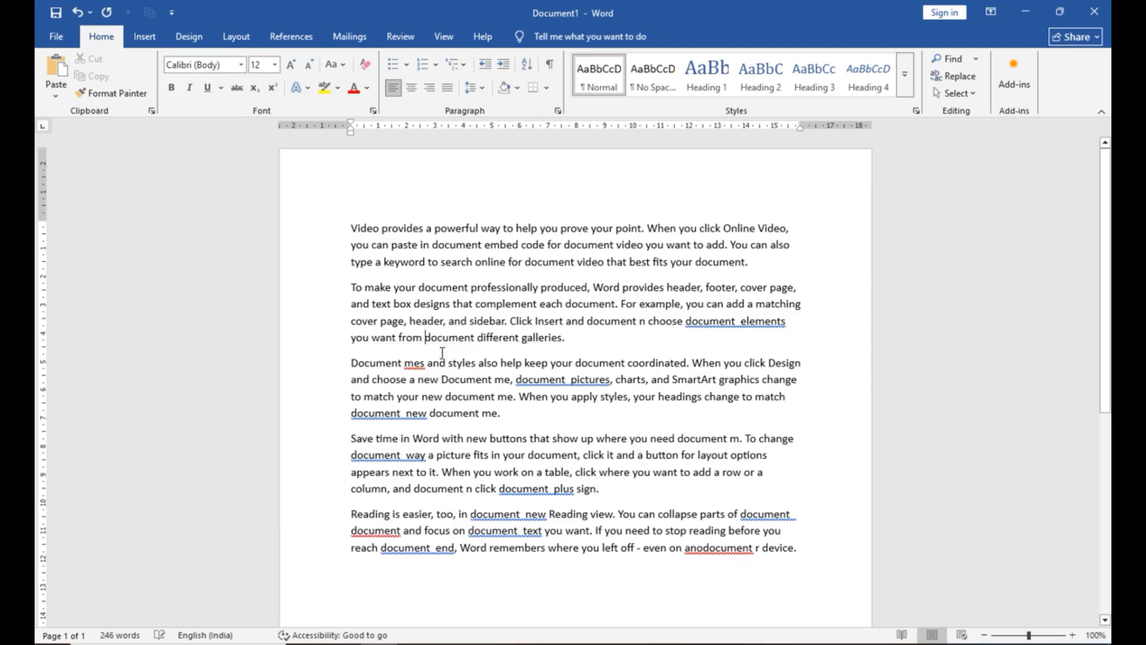
pyautogui.rightClick(413, 364)
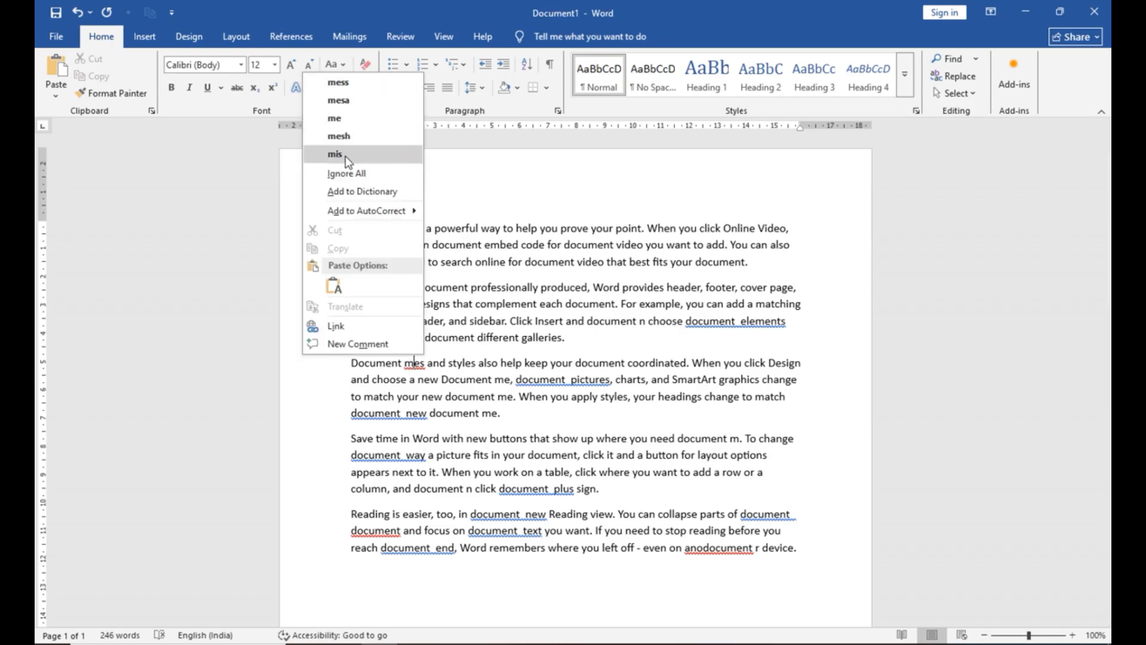
pyautogui.click(477, 412)
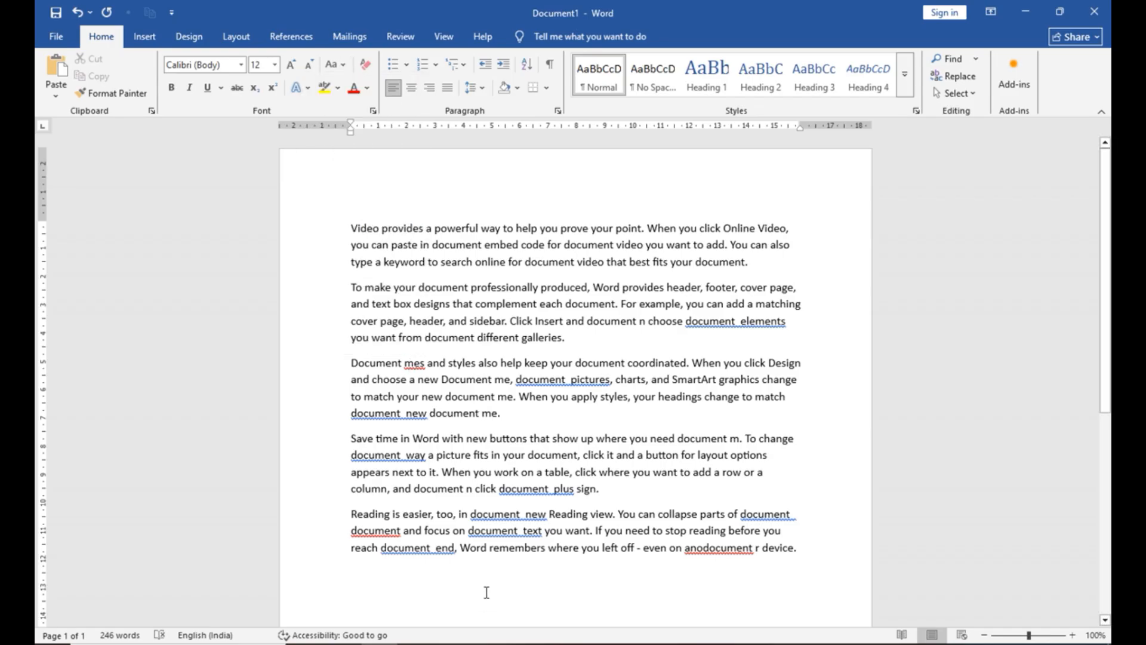
# Type the author's full name on the empty last line
pyautogui.write('nadani')
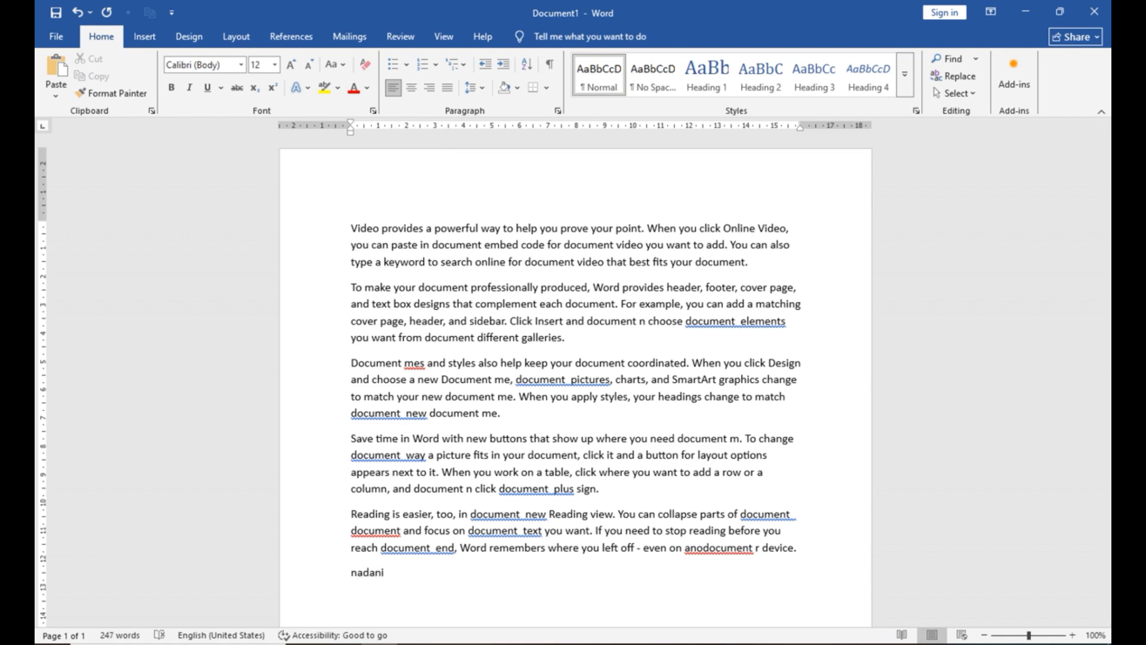
pyautogui.press('BackSpace')
pyautogui.press('BackSpace')
pyautogui.press('BackSpace')
pyautogui.press('BackSpace')
pyautogui.press('BackSpace')
pyautogui.press('BackSpace')
pyautogui.write('nandani gupta')
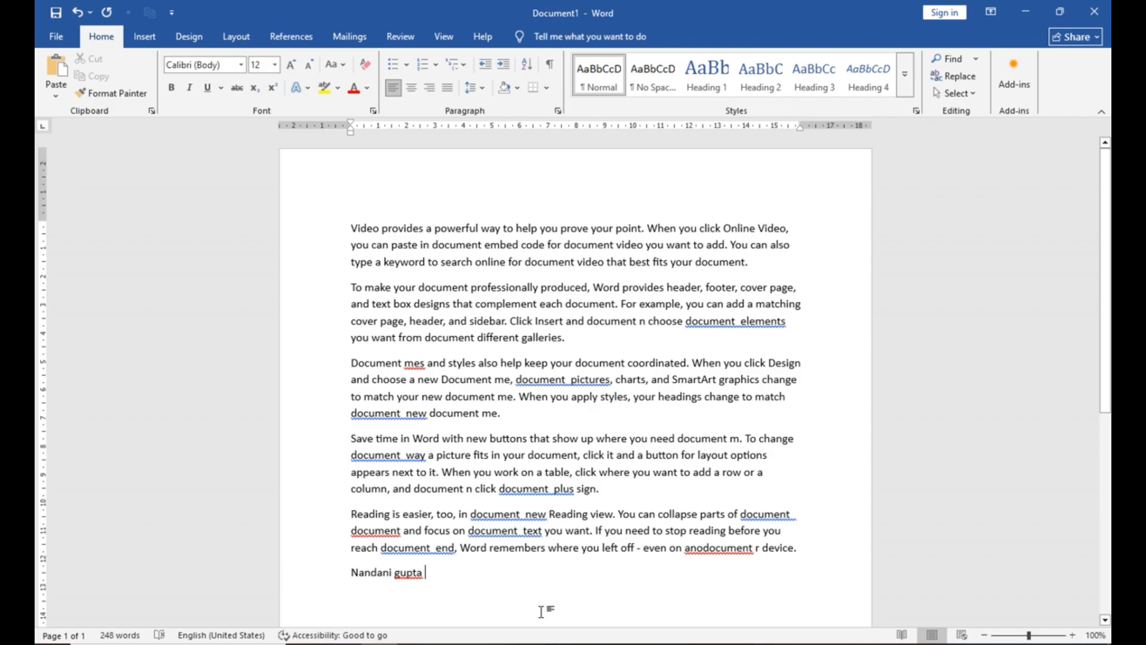
pyautogui.rightClick(413, 575)
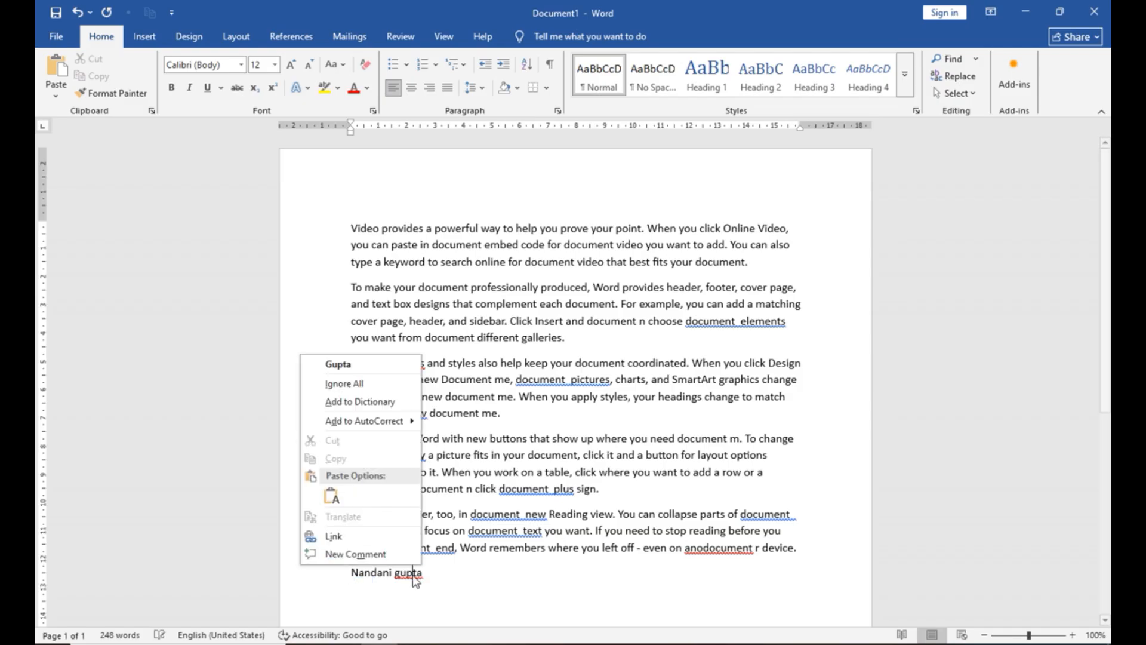
pyautogui.click(357, 363)
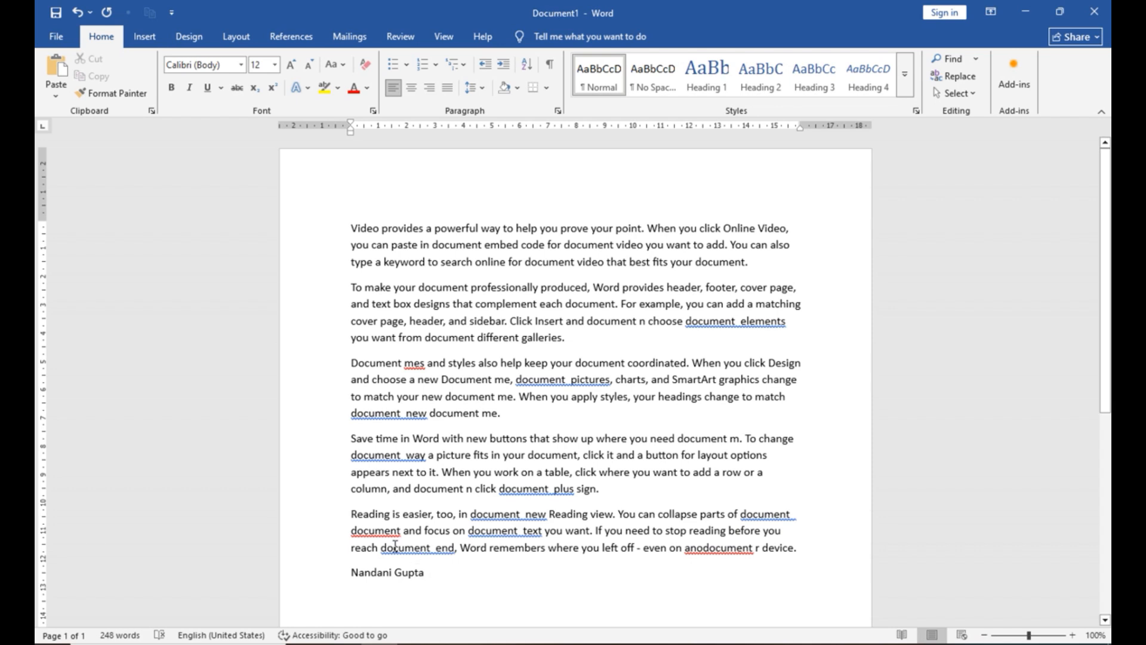
# Make the surname's first letter lowercase and choose Ignore All for it
pyautogui.click(401, 571)
pyautogui.press('BackSpace')
pyautogui.write('g')
pyautogui.click(444, 579)
pyautogui.rightClick(402, 571)
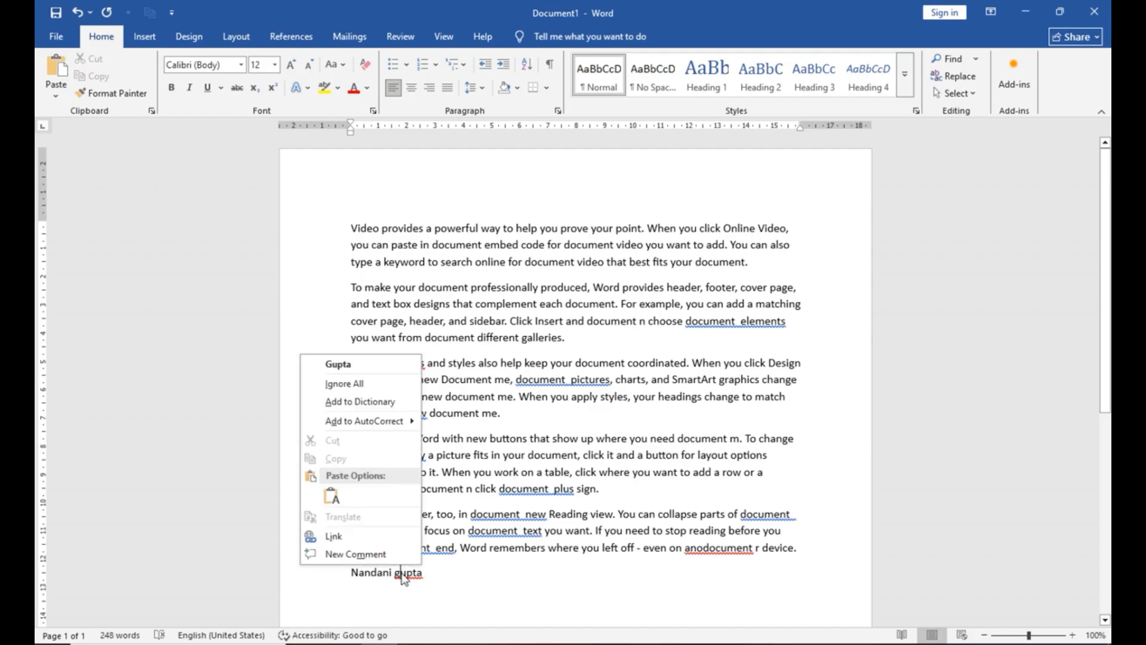
pyautogui.click(340, 385)
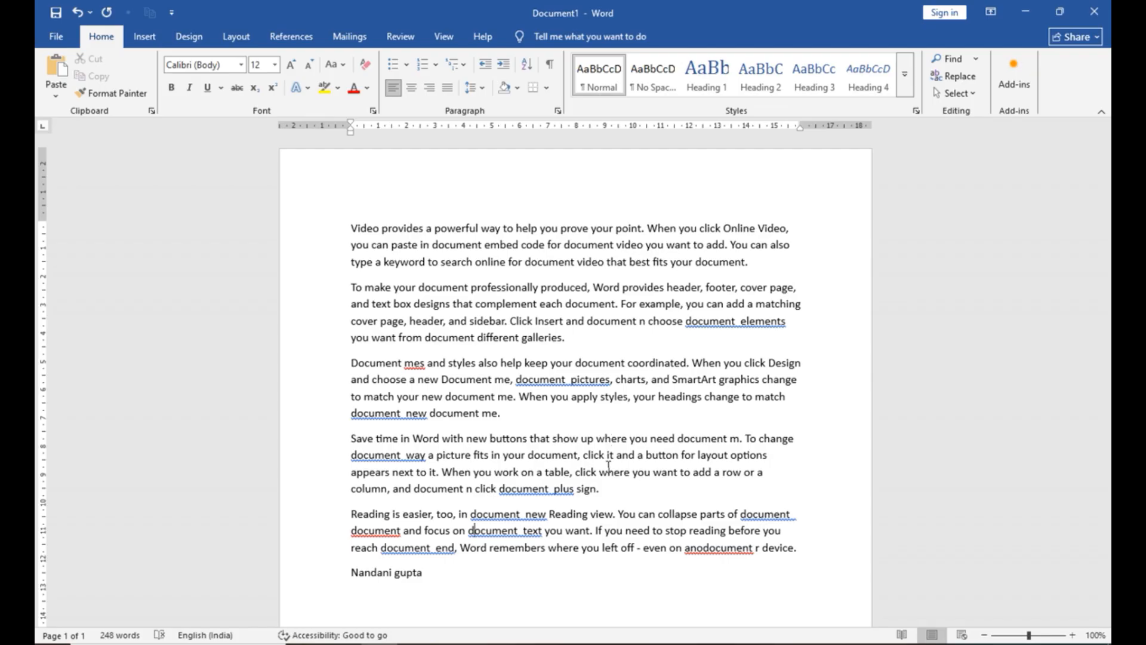
# Fix the double spaces in 'document new', 'document pictures' and 'document elements'
pyautogui.rightClick(395, 415)
pyautogui.click(374, 425)
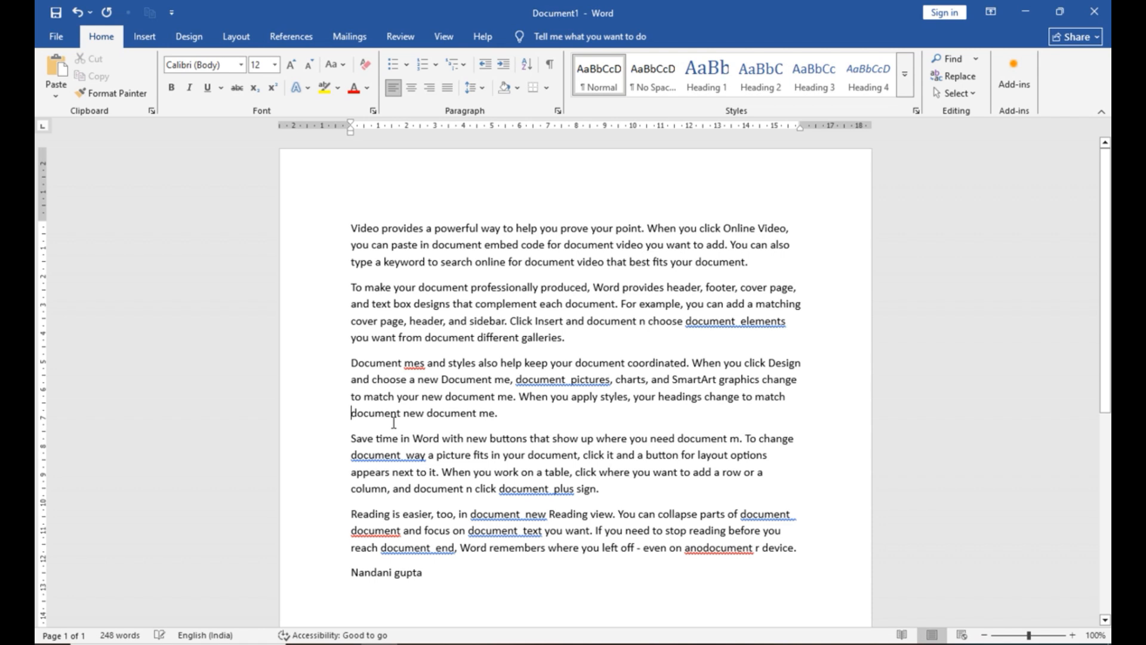
pyautogui.rightClick(558, 382)
pyautogui.click(499, 395)
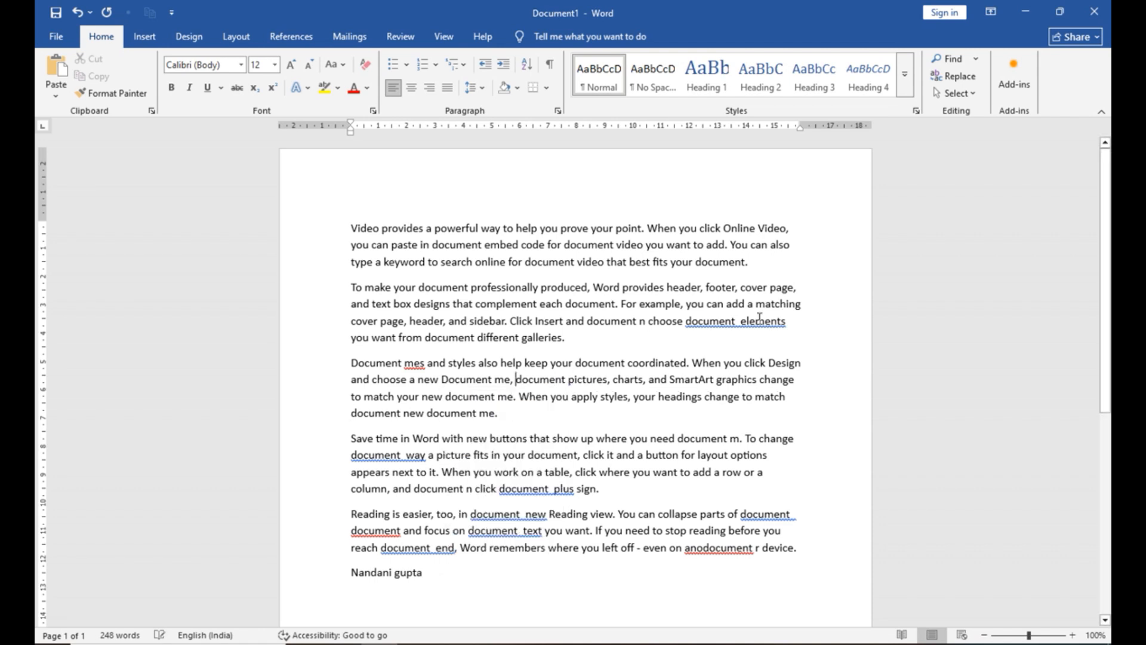
pyautogui.rightClick(716, 323)
pyautogui.click(713, 339)
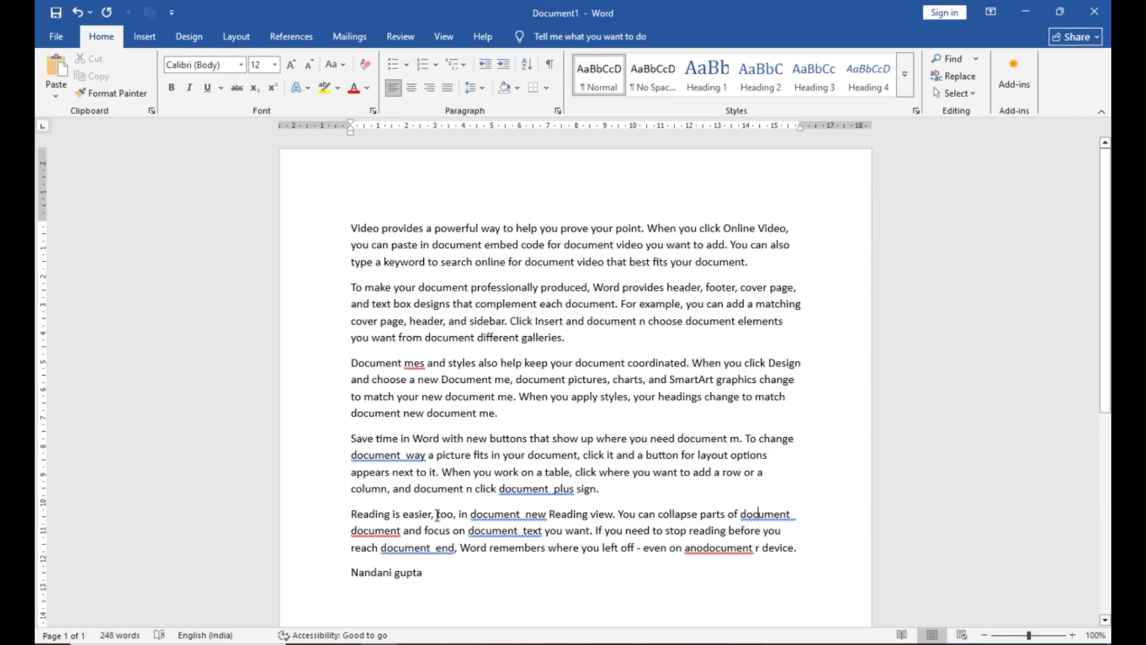
# Delete the repeated 'document' in the last paragraph and fix the double space in 'document text'
pyautogui.doubleClick(371, 529)
pyautogui.press('BackSpace')
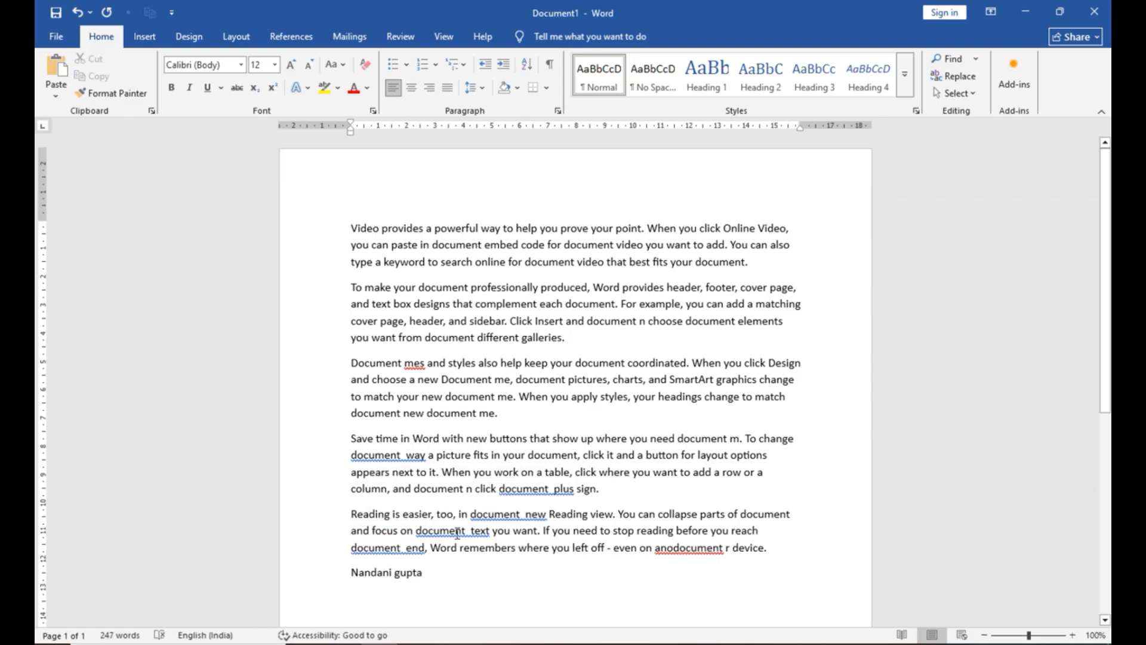
pyautogui.rightClick(457, 532)
pyautogui.click(424, 350)
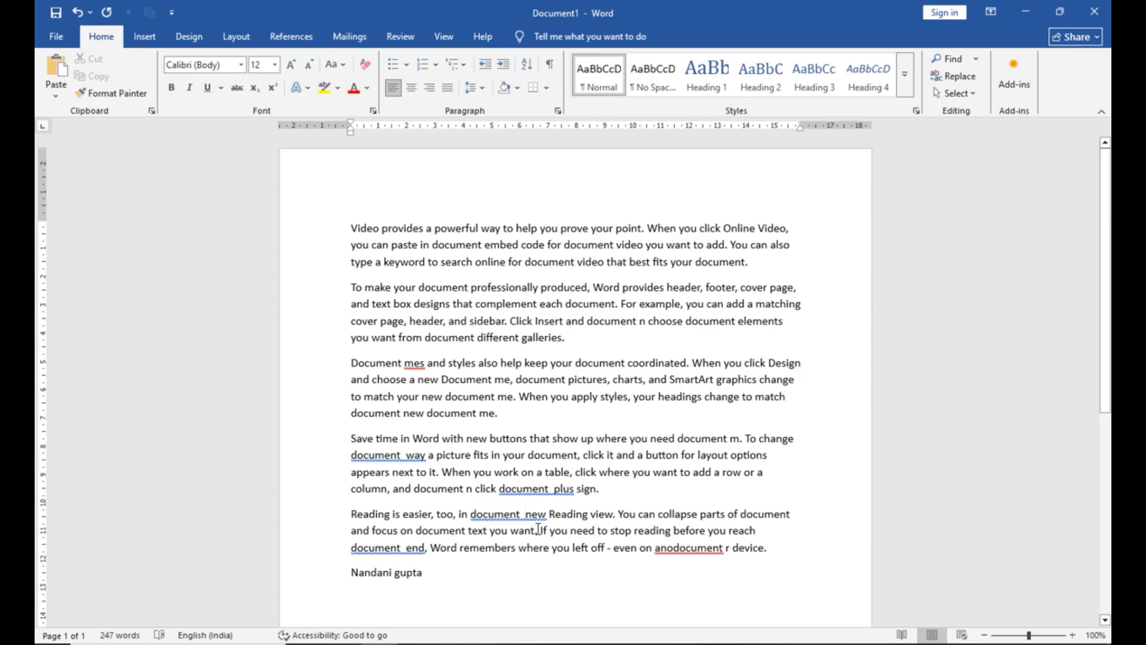
pyautogui.press('BackSpace')
pyautogui.click(569, 446)
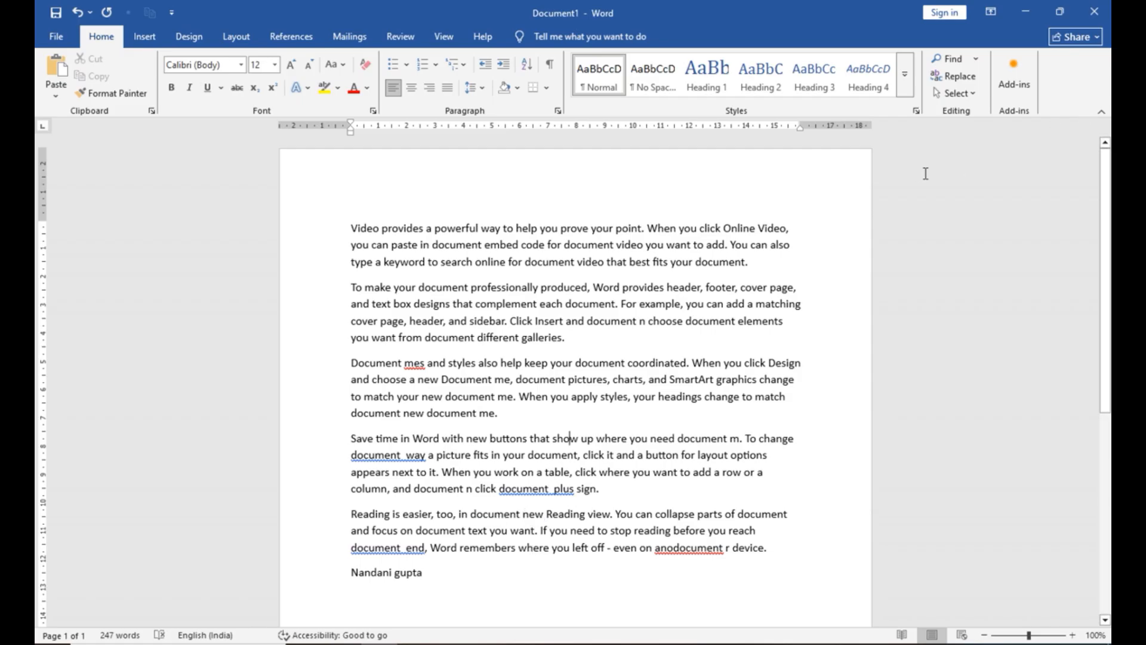
pyautogui.click(968, 91)
pyautogui.click(960, 110)
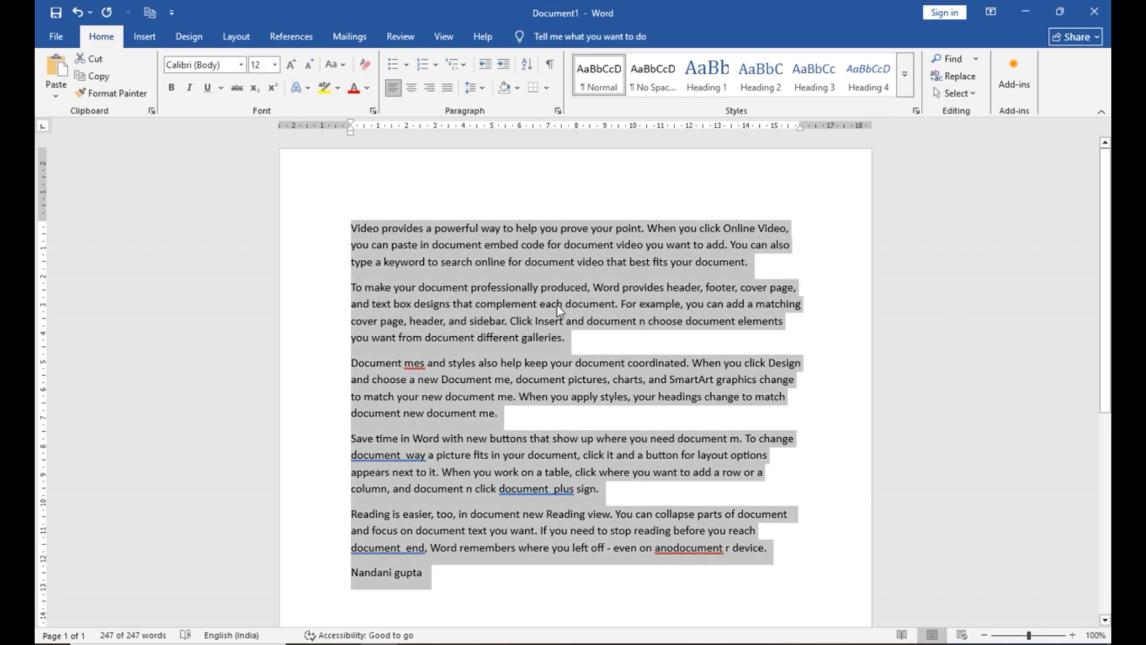
pyautogui.click(586, 345)
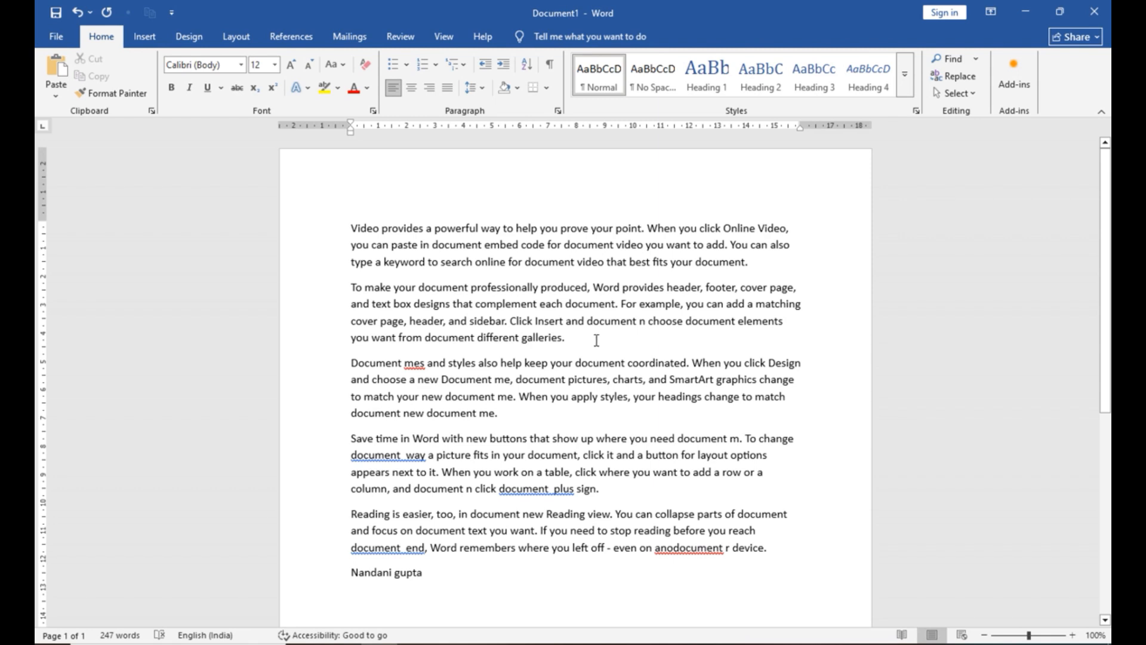
pyautogui.hotkey('ctrl', 'a')
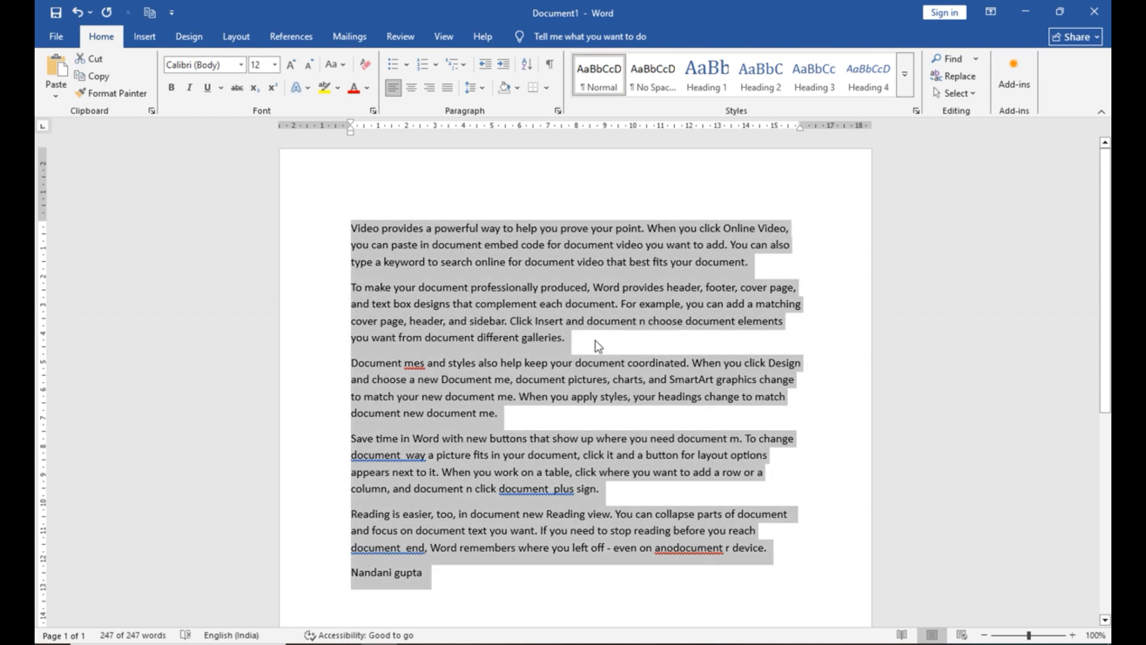
pyautogui.click(604, 341)
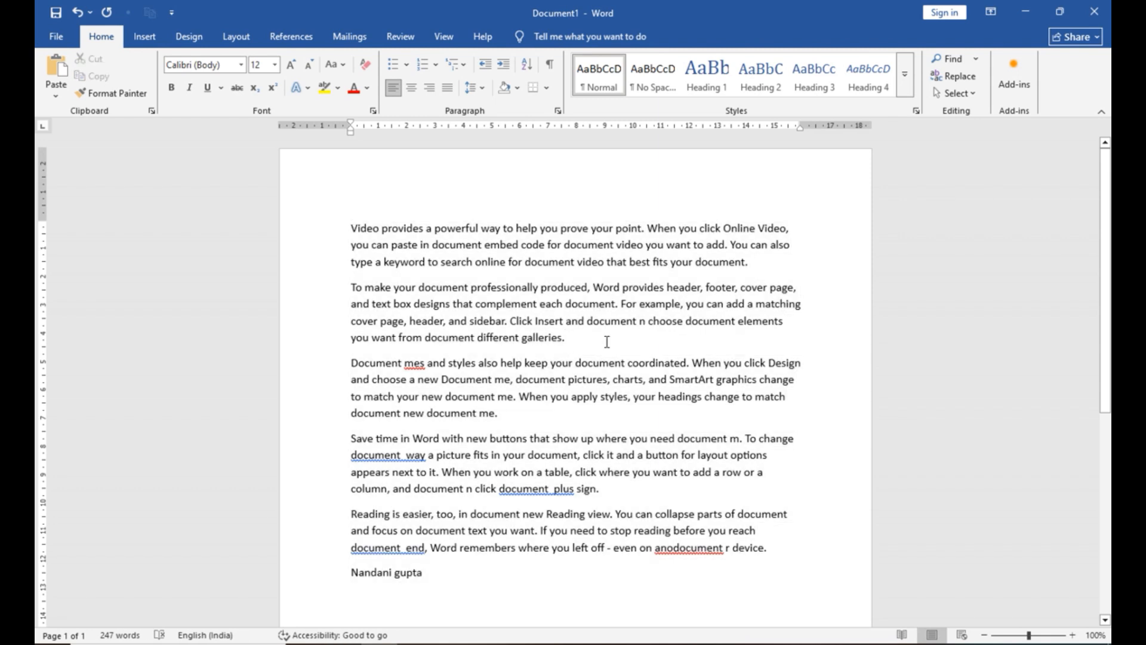
pyautogui.hotkey('ctrl', 'a')
# Make the first body paragraph bold, the second italic and the third underlined
pyautogui.click(528, 333)
pyautogui.tripleClick(441, 231)
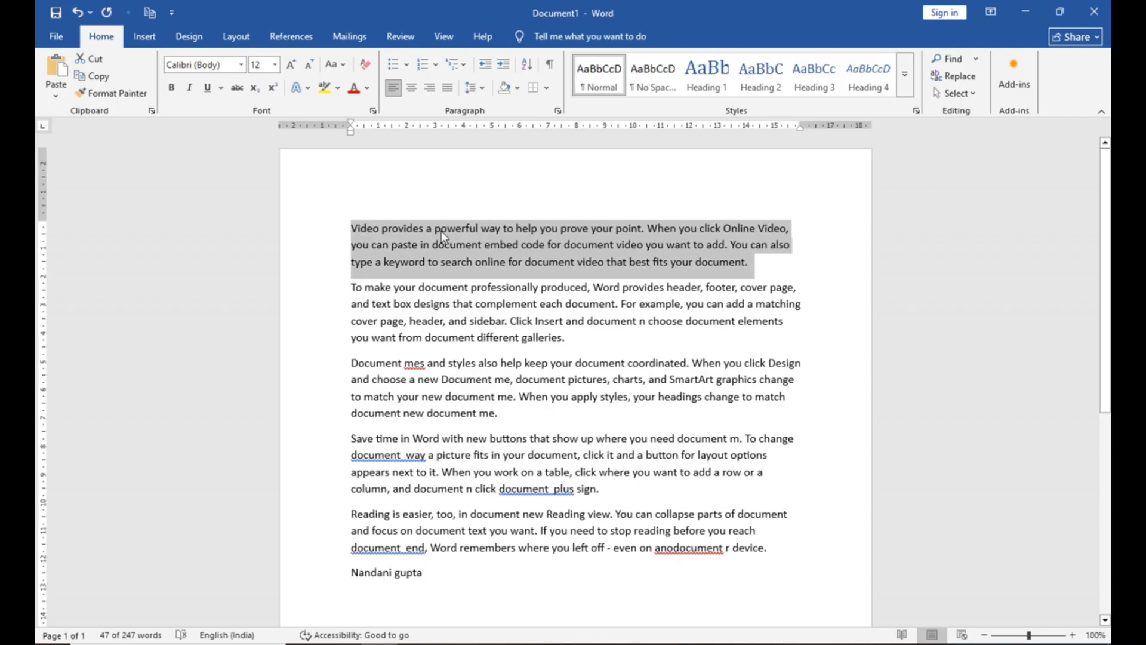
pyautogui.hotkey('ctrl', 'b')
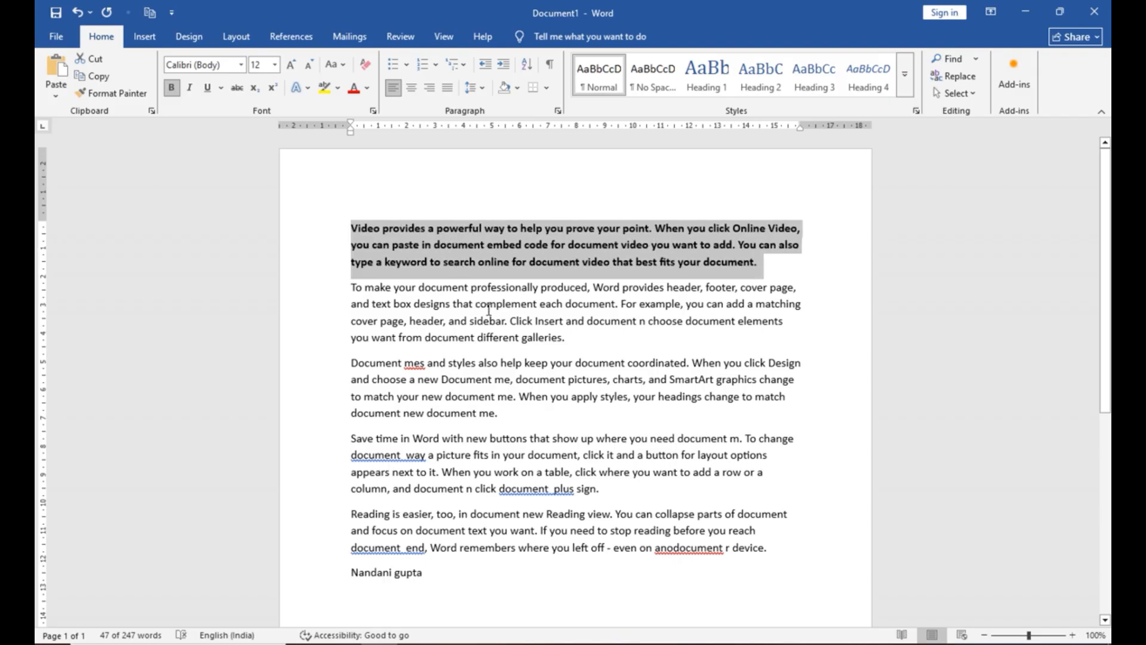
pyautogui.tripleClick(488, 309)
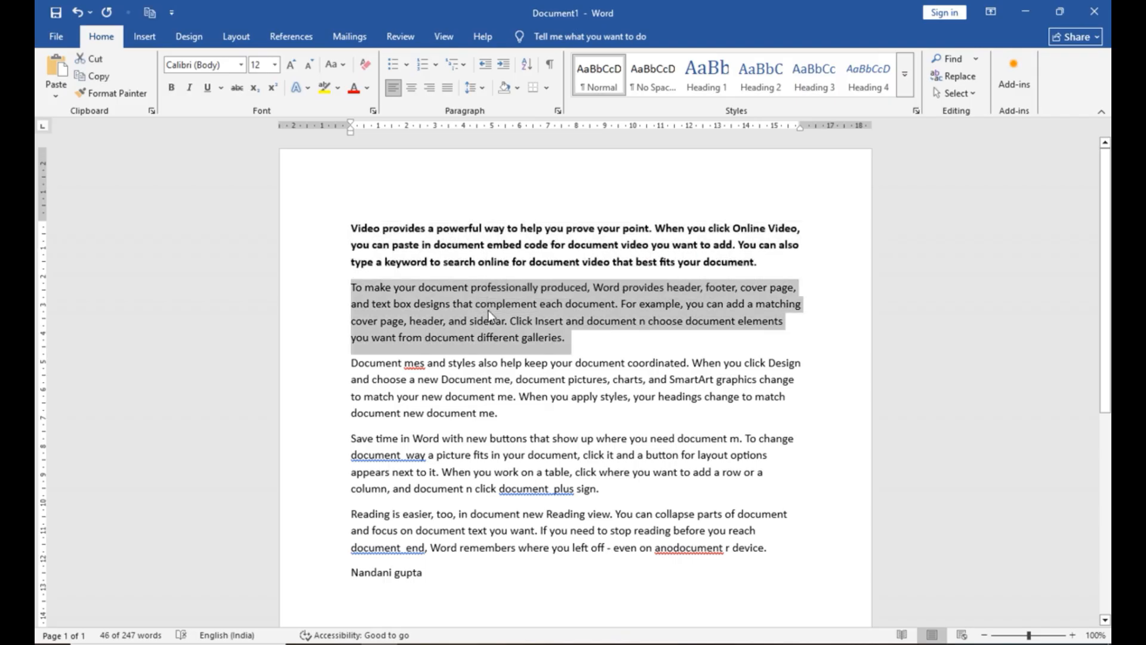
pyautogui.hotkey('ctrl', 'i')
pyautogui.click(505, 382)
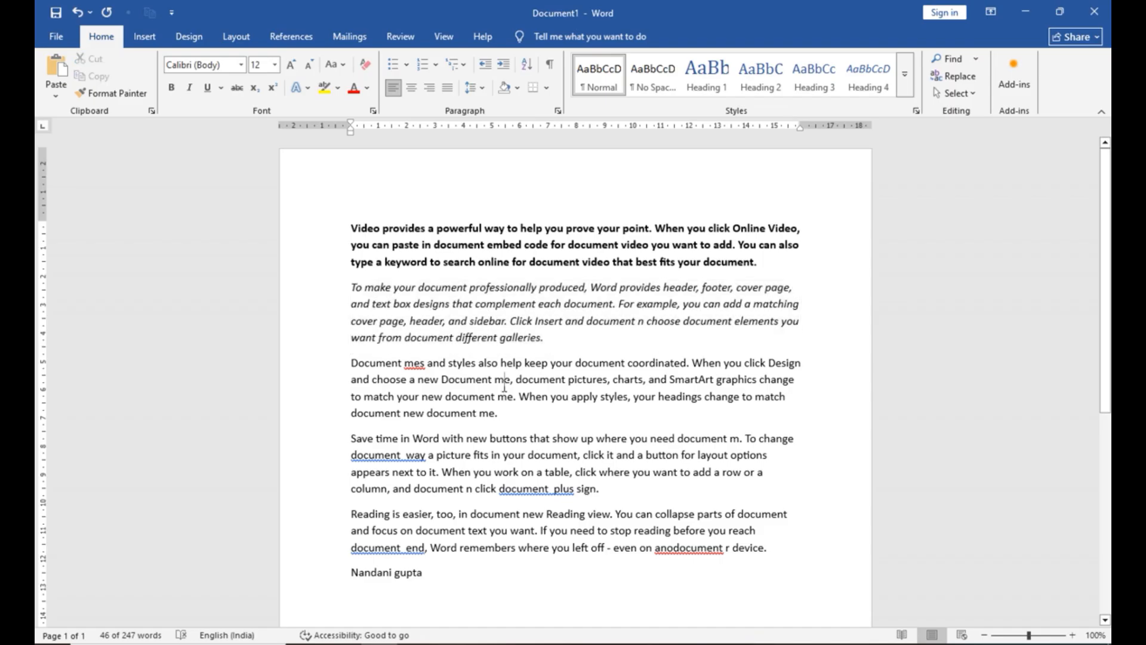
pyautogui.tripleClick(504, 385)
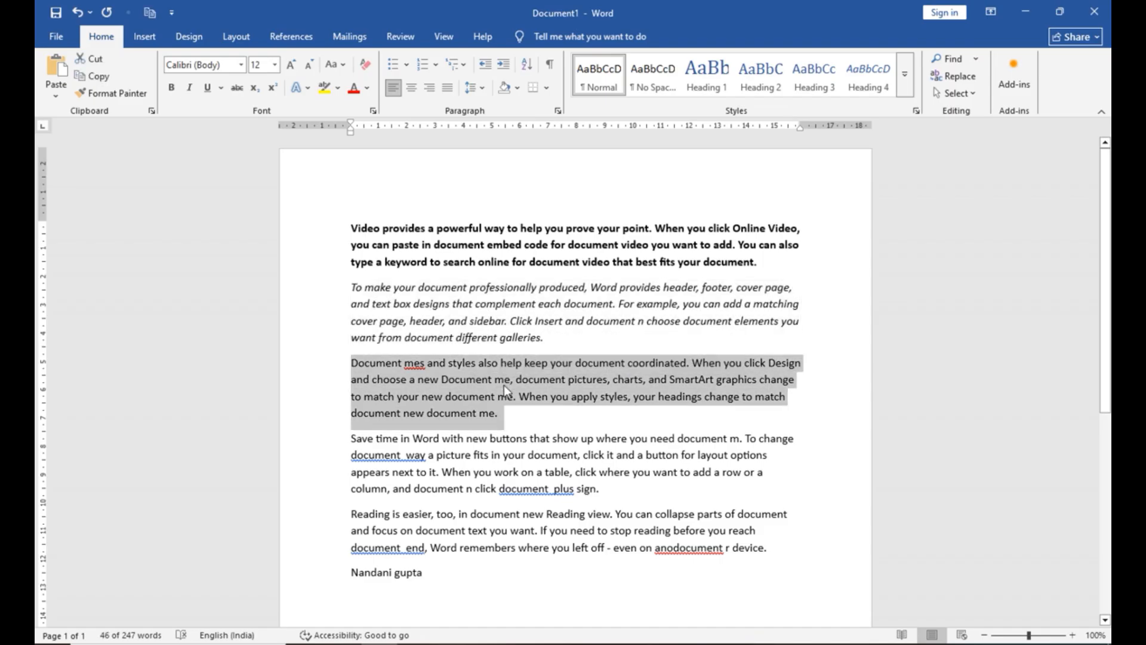
pyautogui.hotkey('ctrl', 'u')
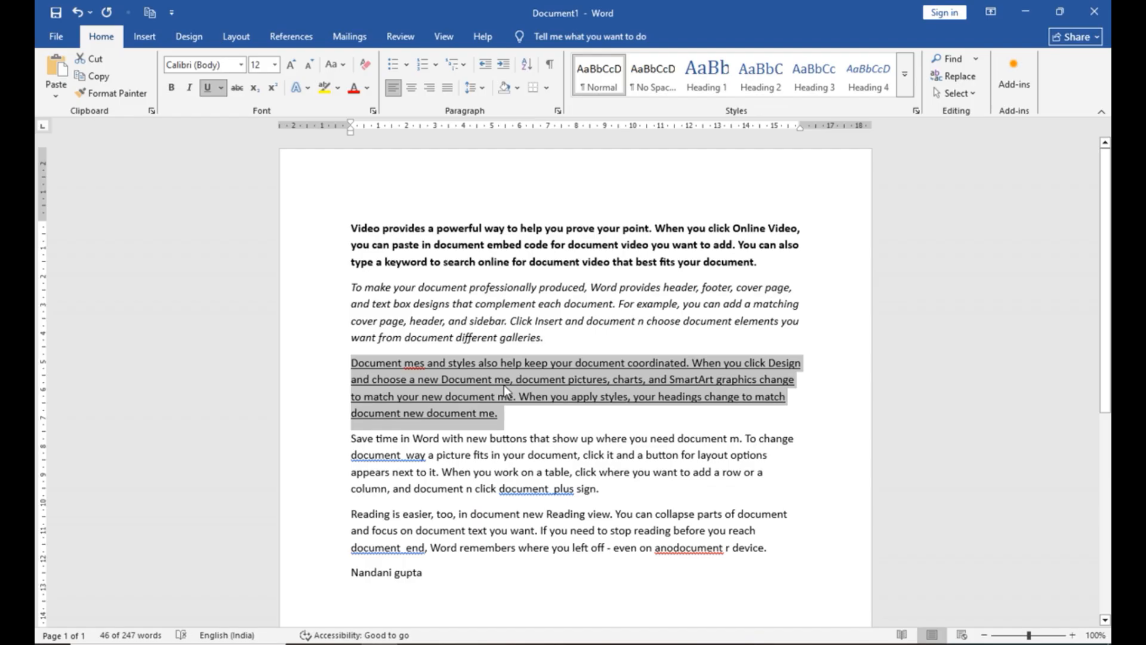
pyautogui.tripleClick(520, 457)
pyautogui.hotkey('ctrl', 'c')
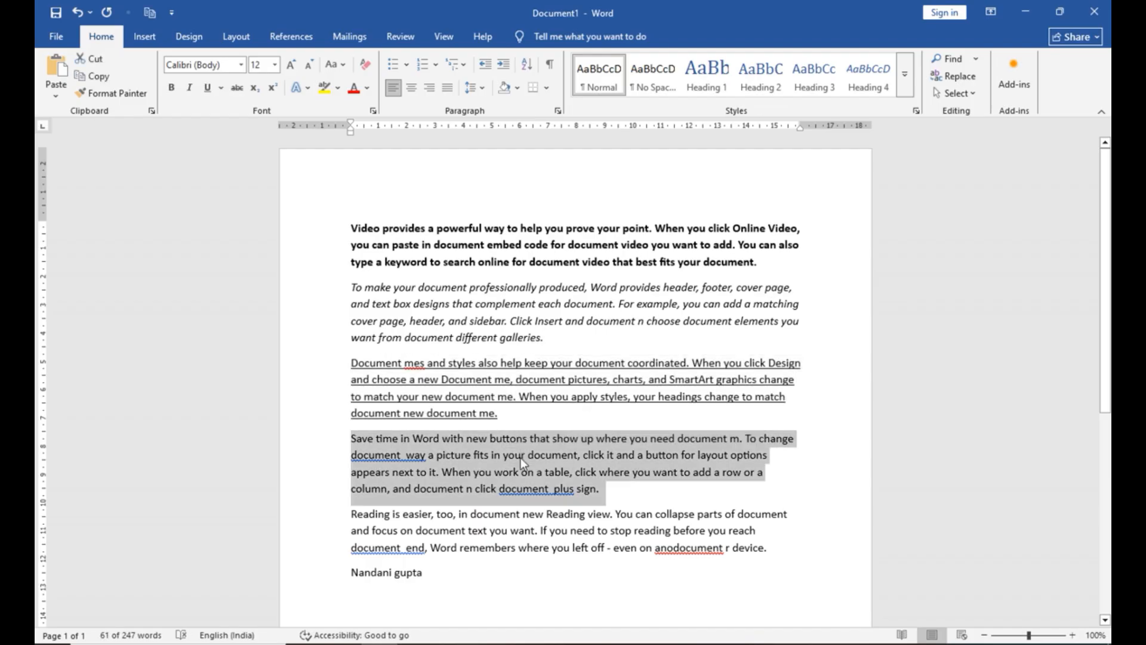
pyautogui.click(460, 577)
# Paste the copied 'Save time in Word' paragraph on a new line after the name
pyautogui.press('Return')
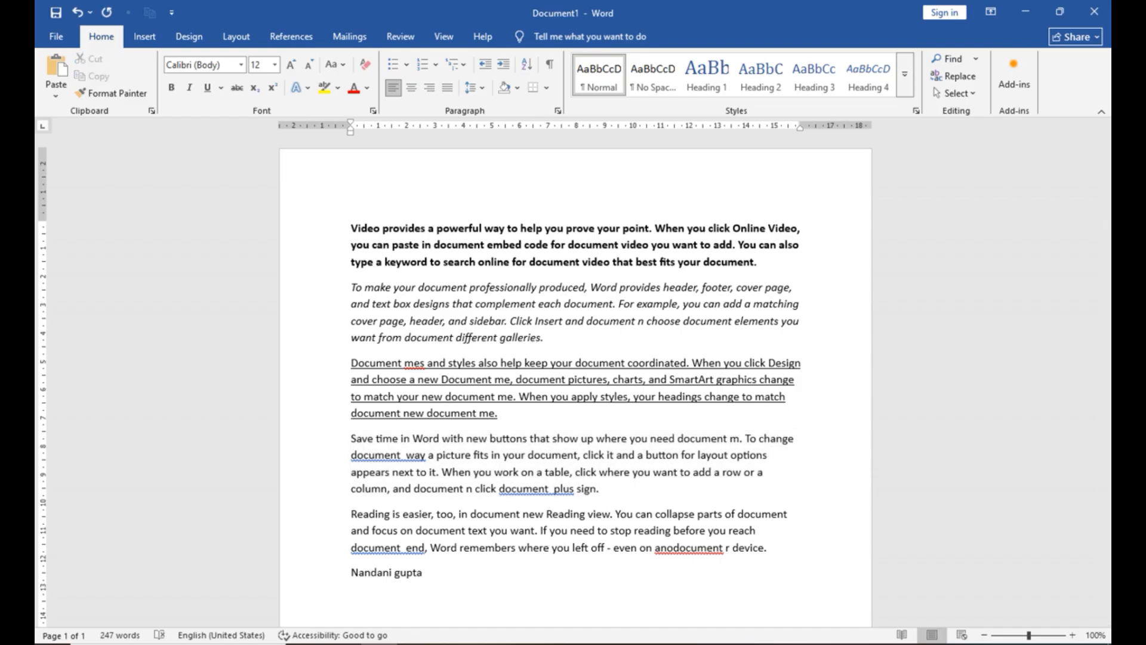
pyautogui.hotkey('ctrl', 'v')
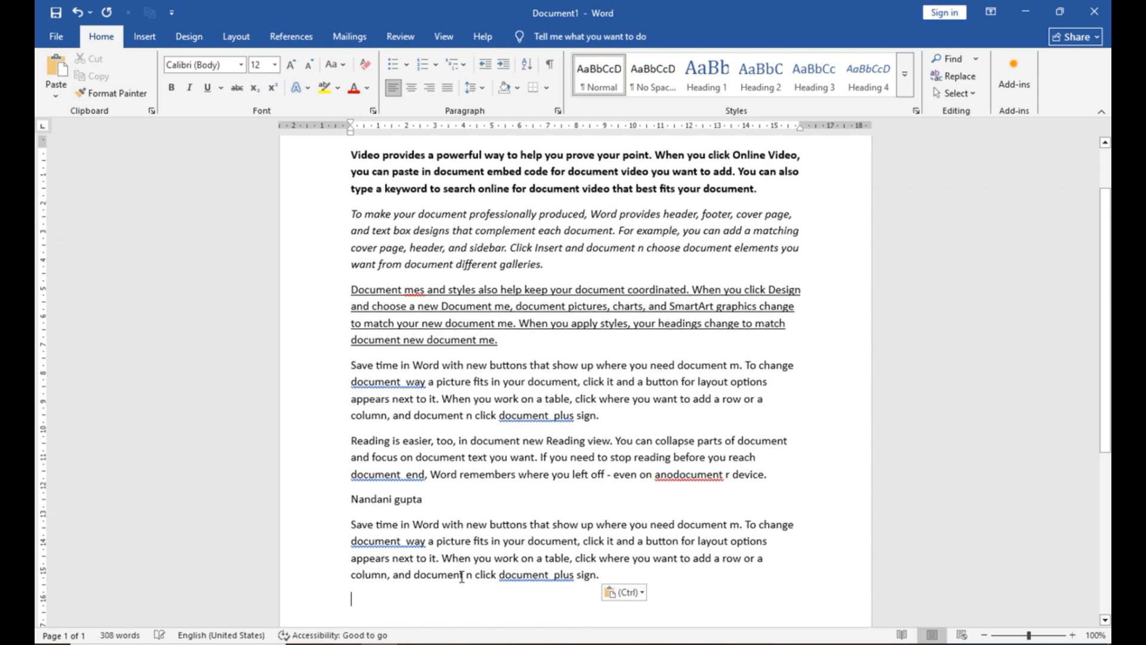
pyautogui.press('Return')
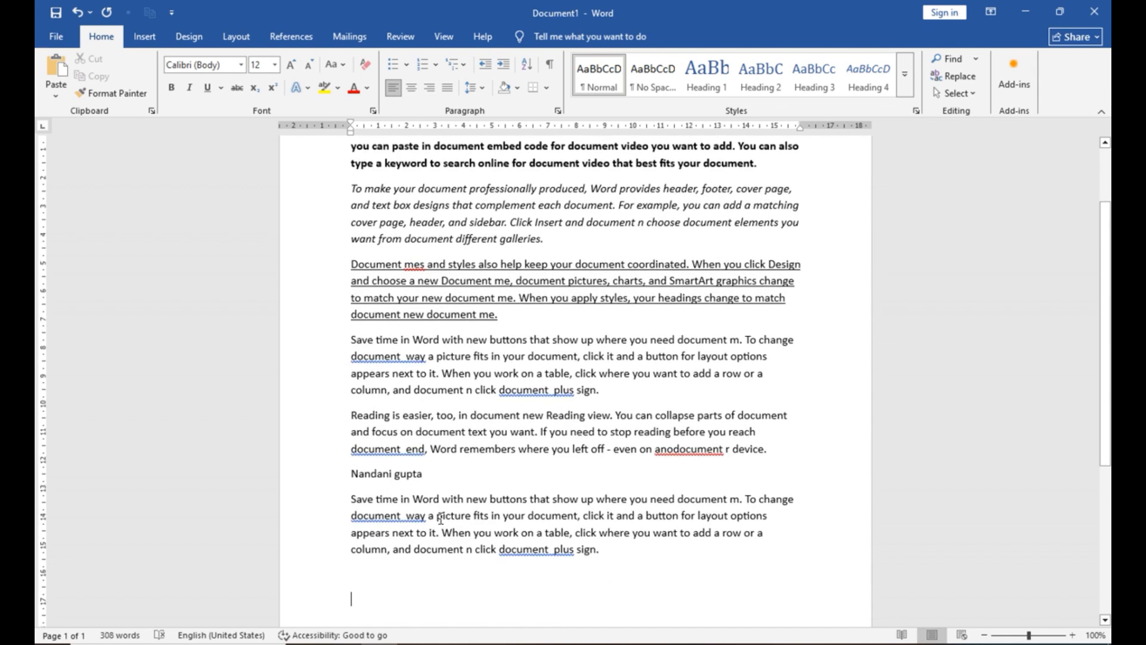
# Move the author's name line to the empty last line below the pasted paragraph
pyautogui.tripleClick(439, 518)
pyautogui.click(317, 471)
pyautogui.hotkey('ctrl', 'c')
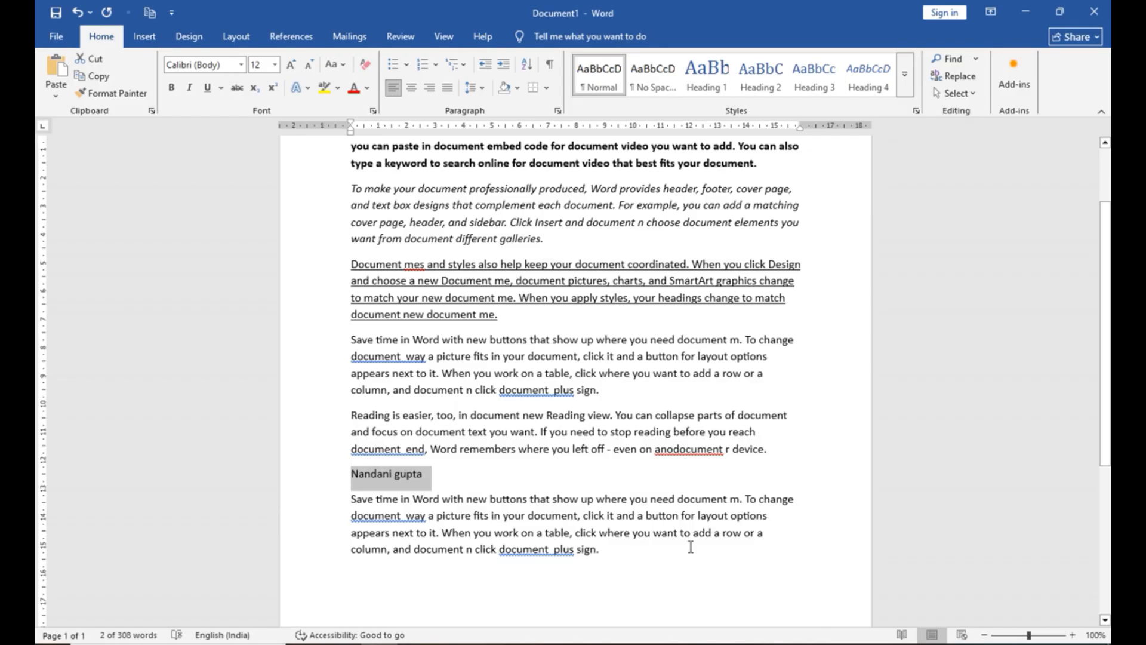
pyautogui.press('Delete')
pyautogui.click(502, 571)
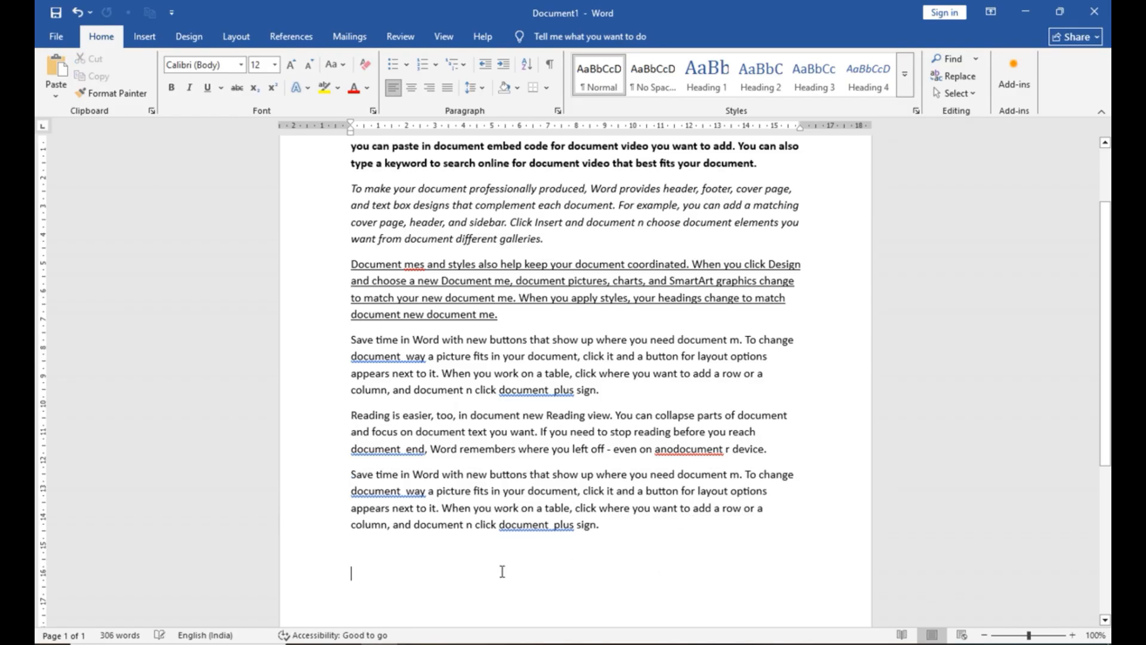
pyautogui.hotkey('ctrl', 'v')
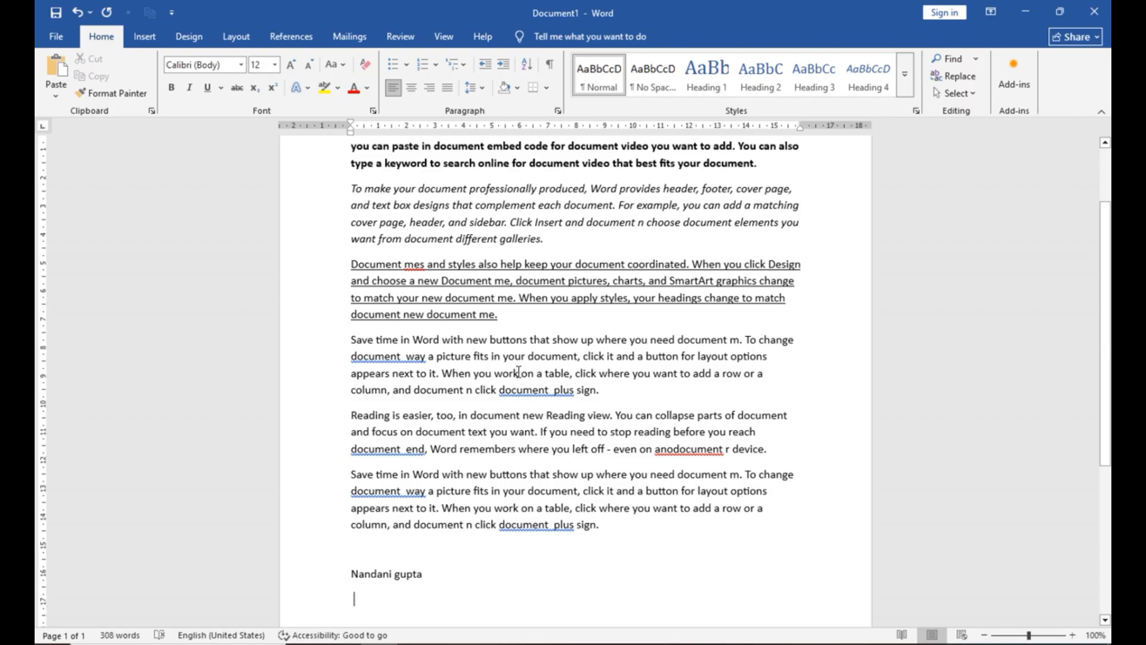
pyautogui.scroll(3, 586, 338)
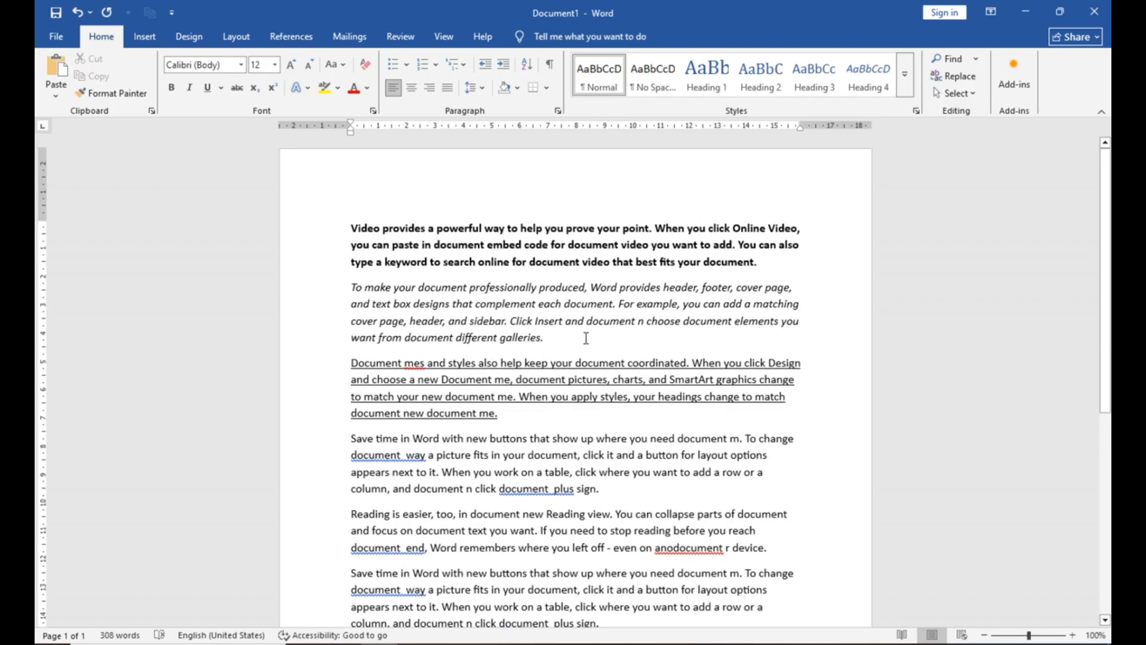
# Switch among the Home, Insert and Design ribbon tabs, finishing on Insert
pyautogui.click(145, 37)
pyautogui.click(101, 37)
pyautogui.scroll(-9, 503, 314)
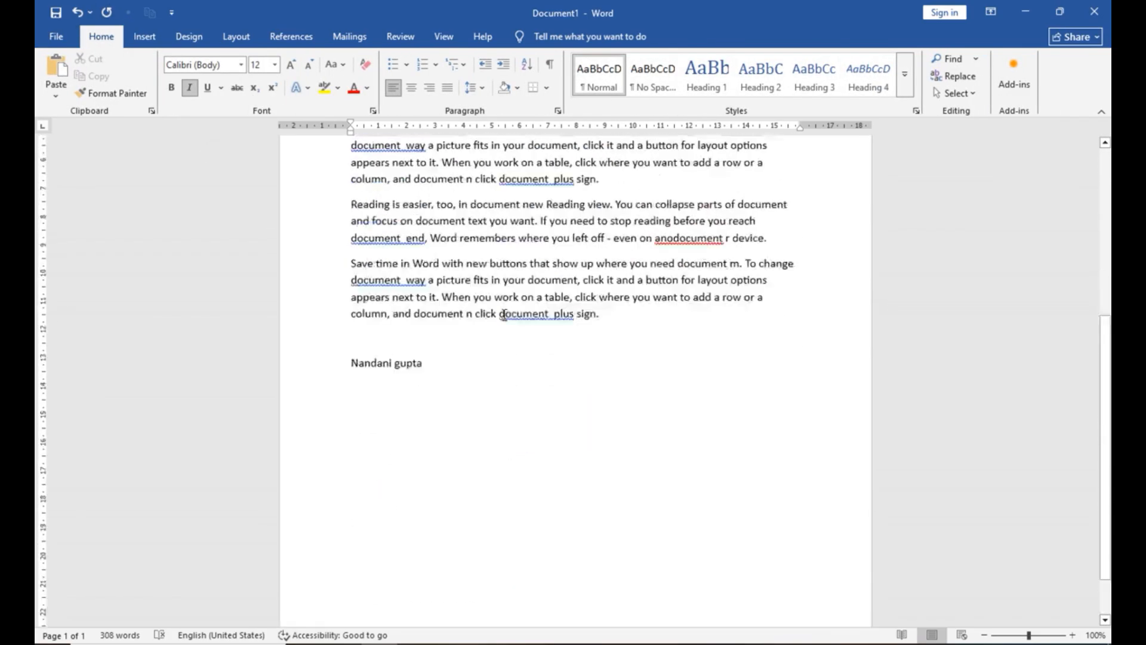
pyautogui.scroll(8, 503, 311)
pyautogui.scroll(1, 503, 311)
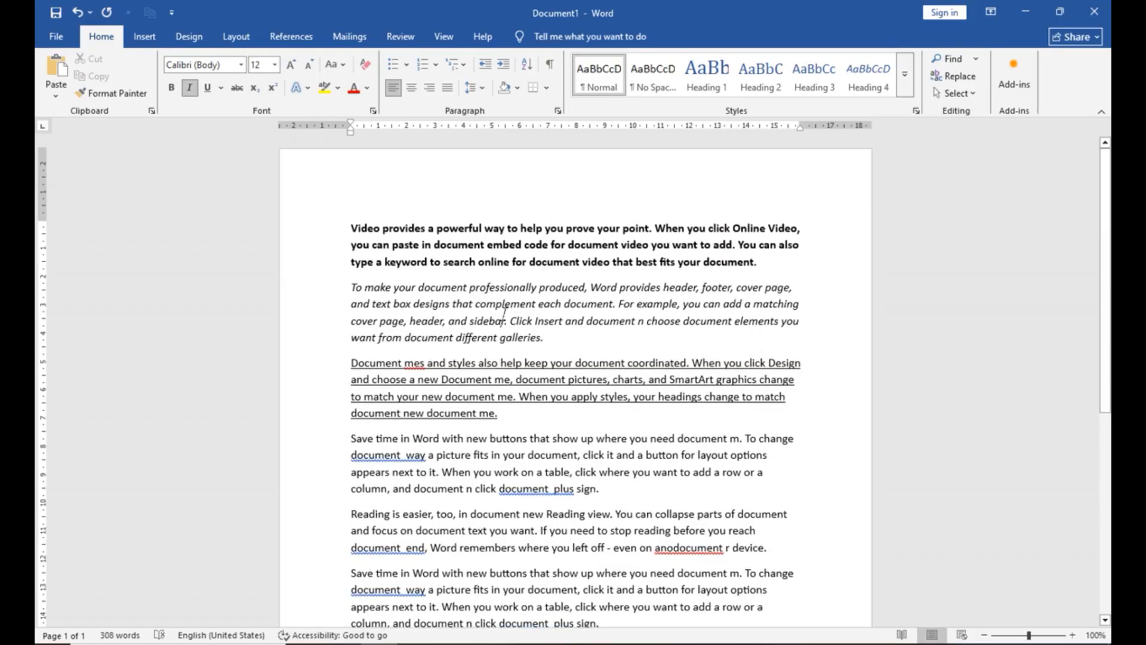
pyautogui.click(150, 36)
pyautogui.click(177, 39)
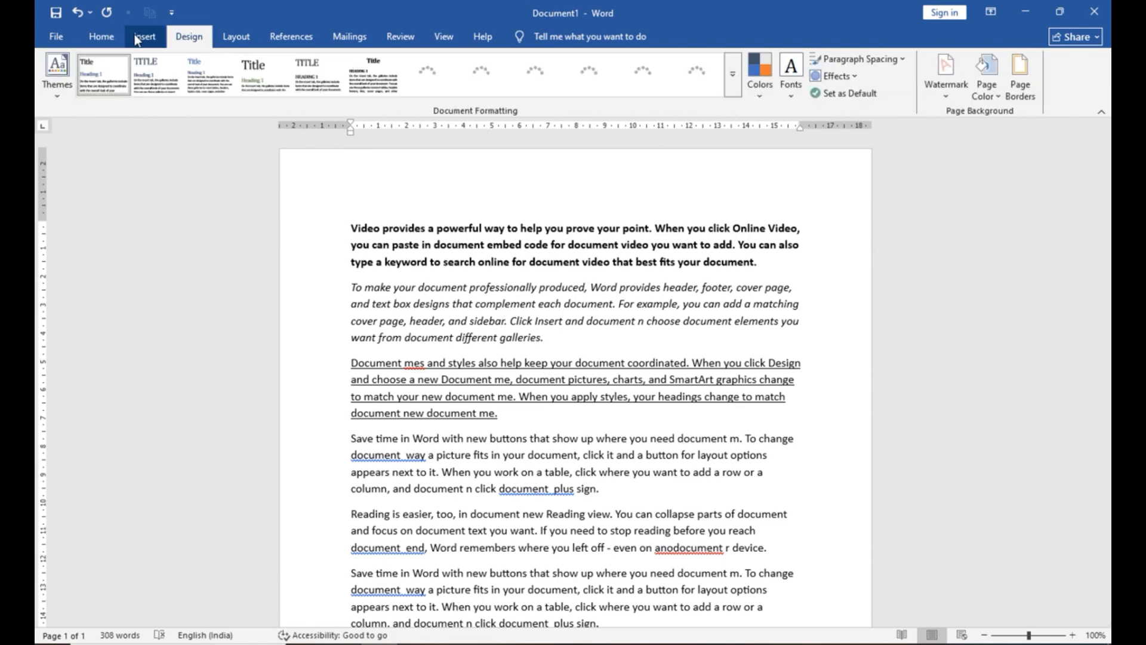
pyautogui.click(111, 35)
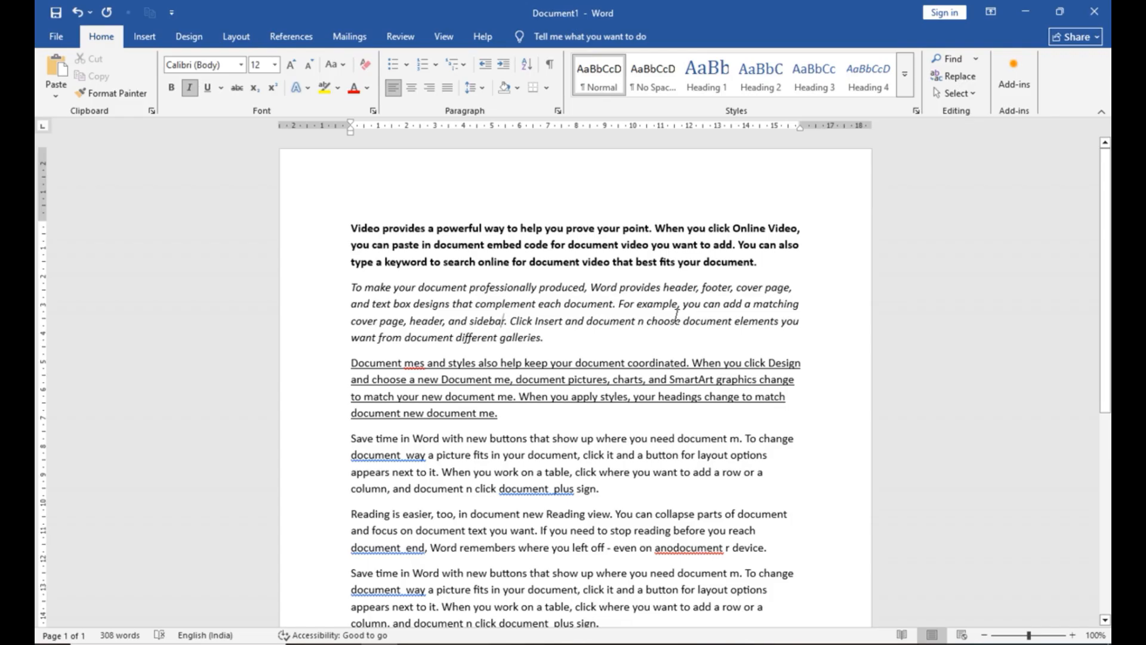
pyautogui.click(144, 36)
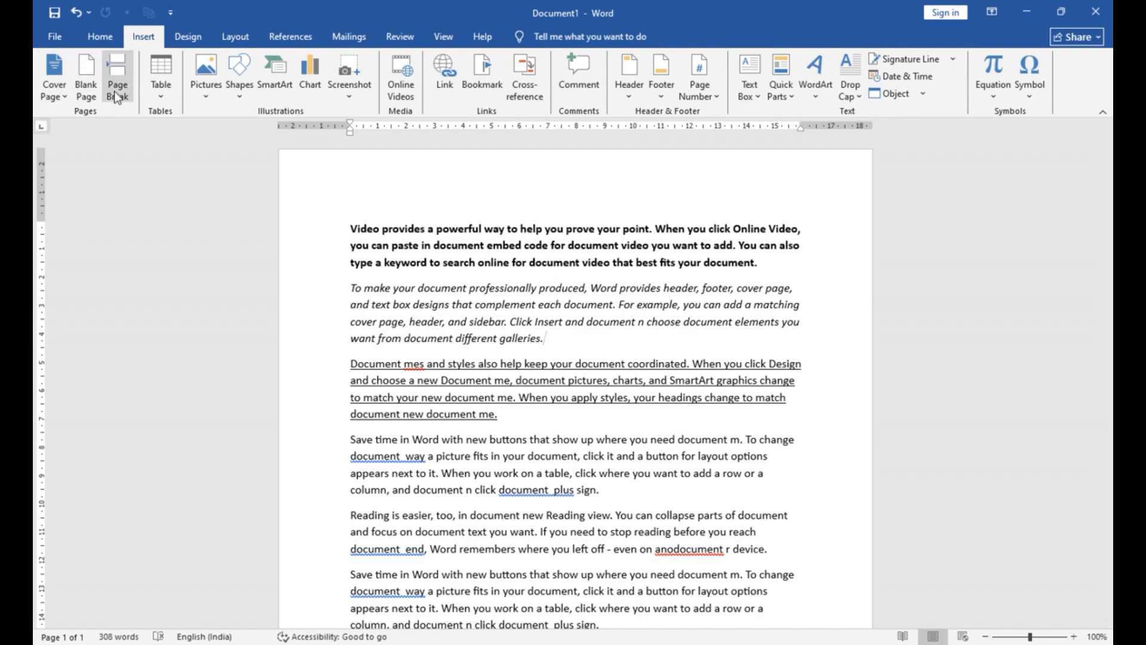
# Insert the built-in Motion cover page from the Cover Page gallery
pyautogui.click(56, 89)
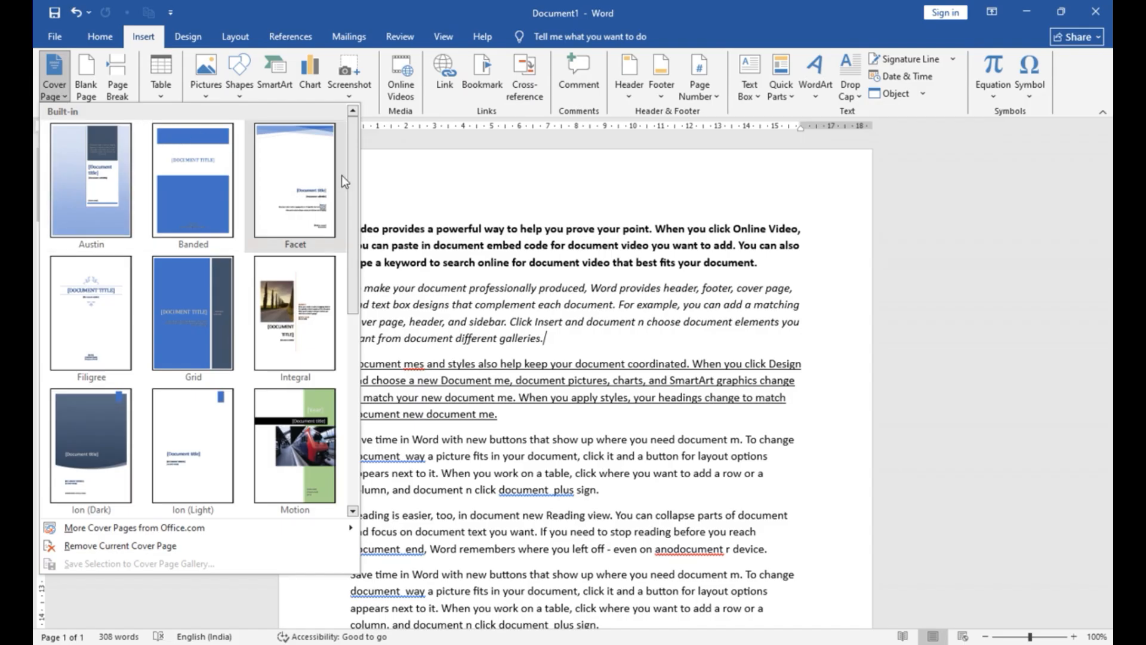
pyautogui.moveTo(349, 167)
pyautogui.mouseDown()
pyautogui.moveTo(346, 382)
pyautogui.moveTo(338, 157)
pyautogui.mouseUp()
pyautogui.scroll(-3, 339, 188)
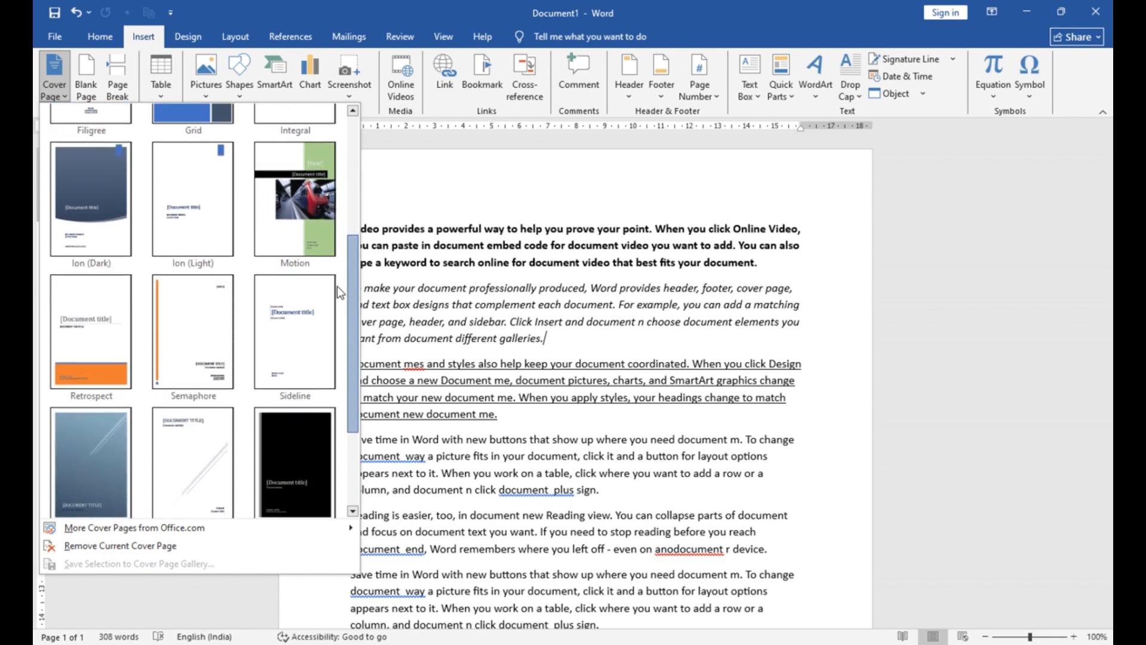
pyautogui.scroll(2, 344, 272)
pyautogui.scroll(3, 341, 266)
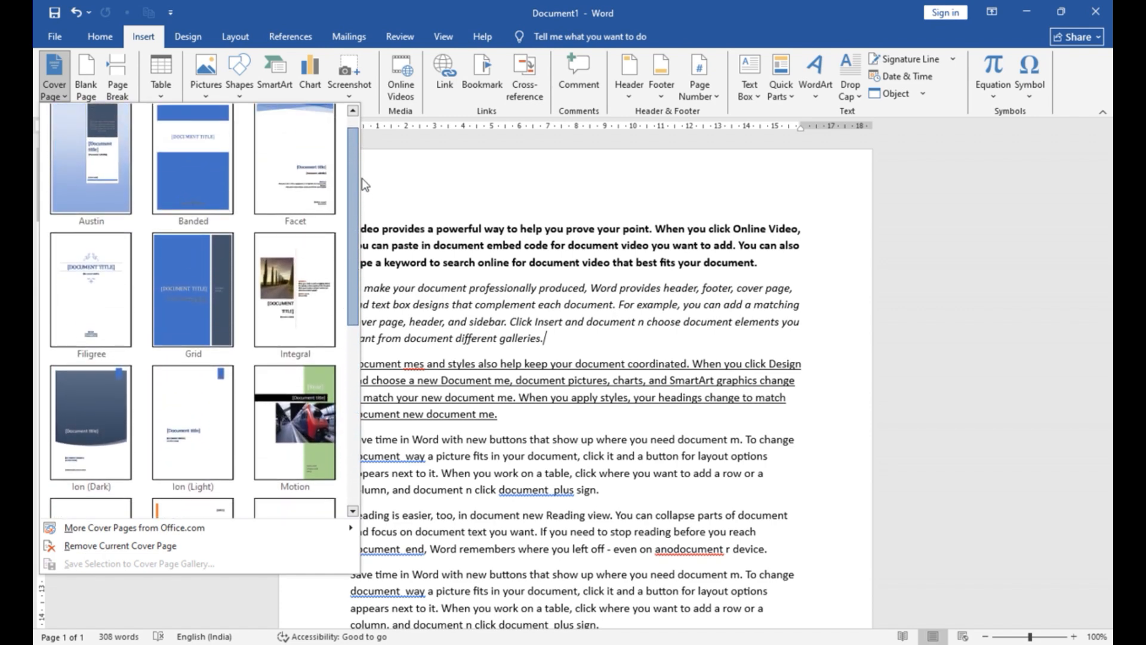
pyautogui.scroll(-2, 358, 179)
pyautogui.press('Escape')
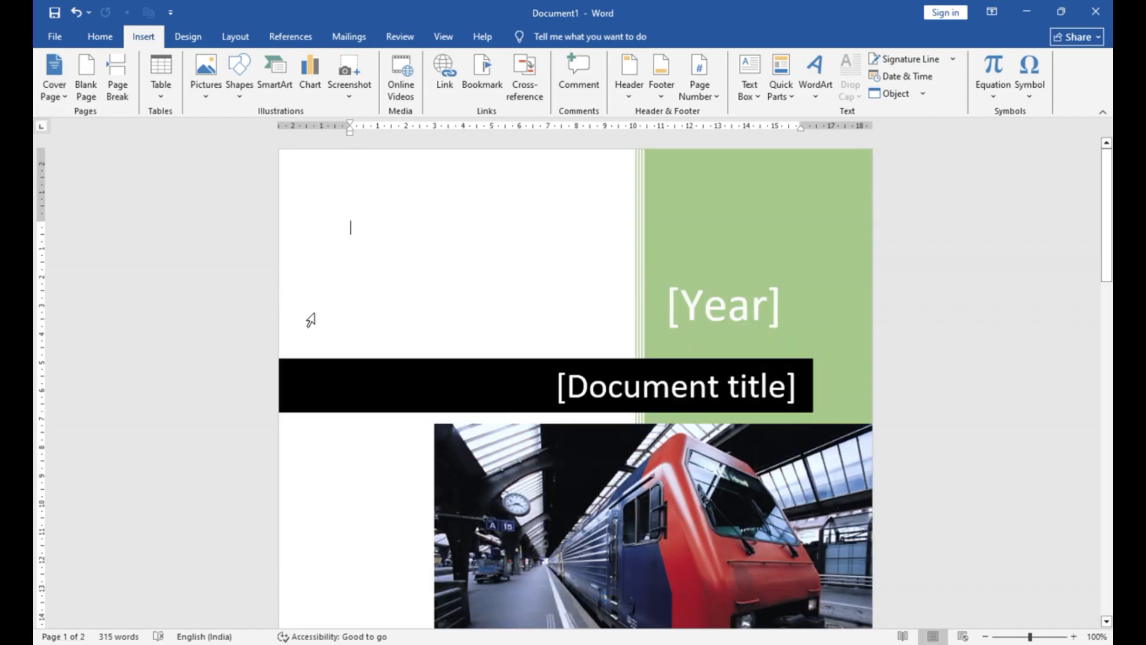
pyautogui.scroll(-2, 310, 319)
pyautogui.scroll(-10, 310, 319)
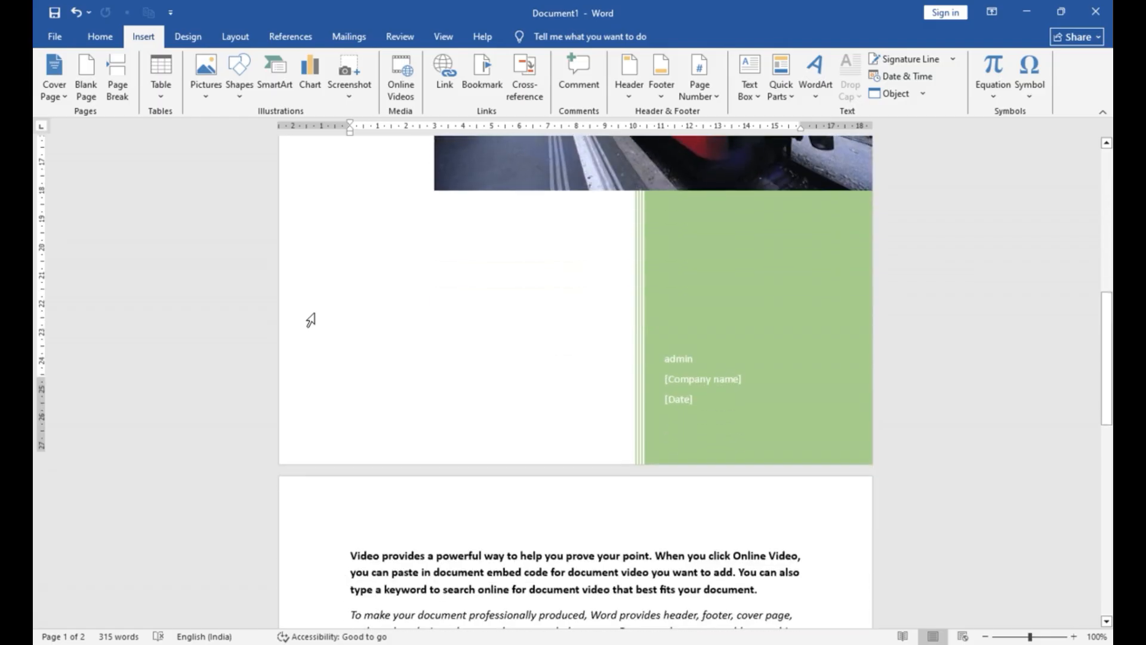
pyautogui.scroll(-7, 311, 320)
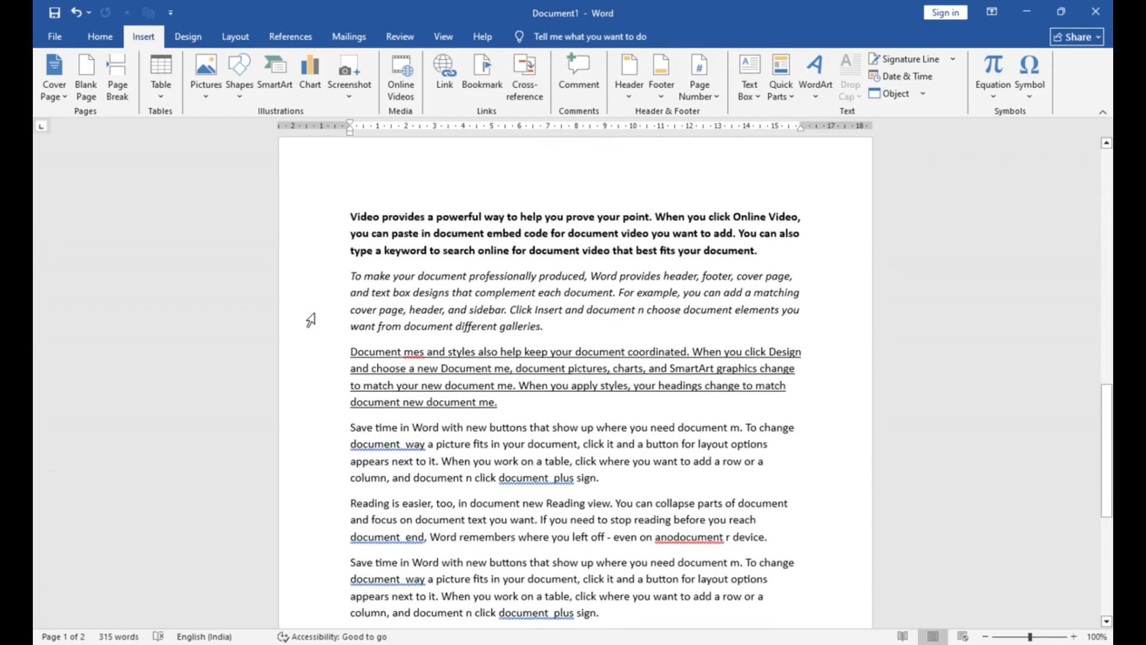
pyautogui.scroll(4, 310, 320)
pyautogui.scroll(15, 310, 319)
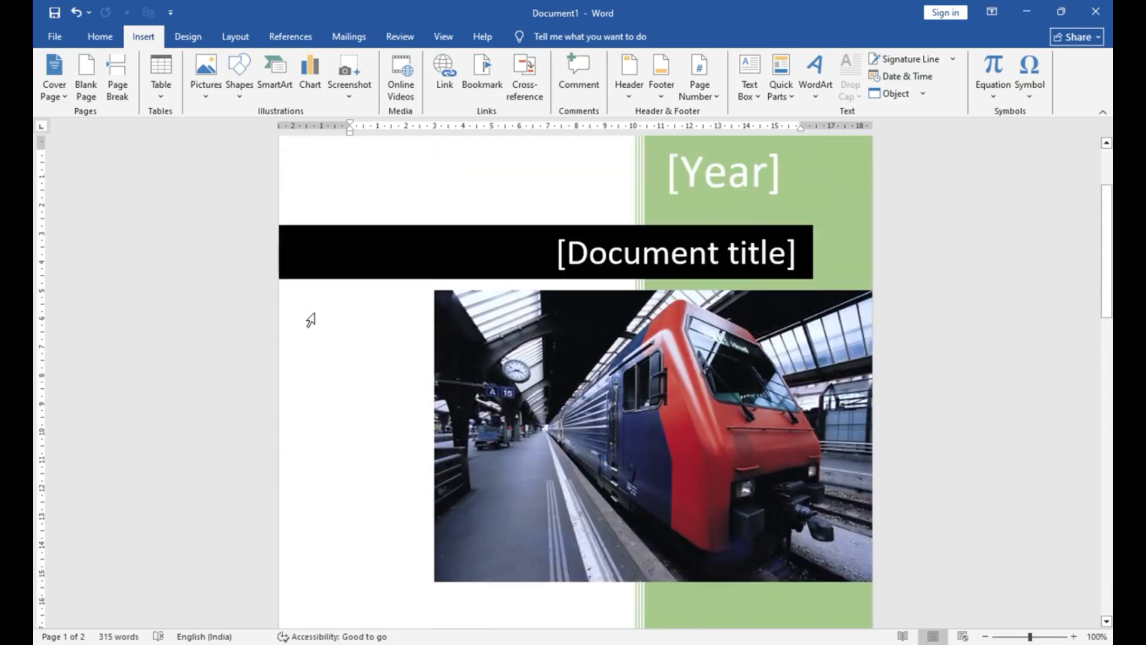
pyautogui.scroll(-20, 310, 319)
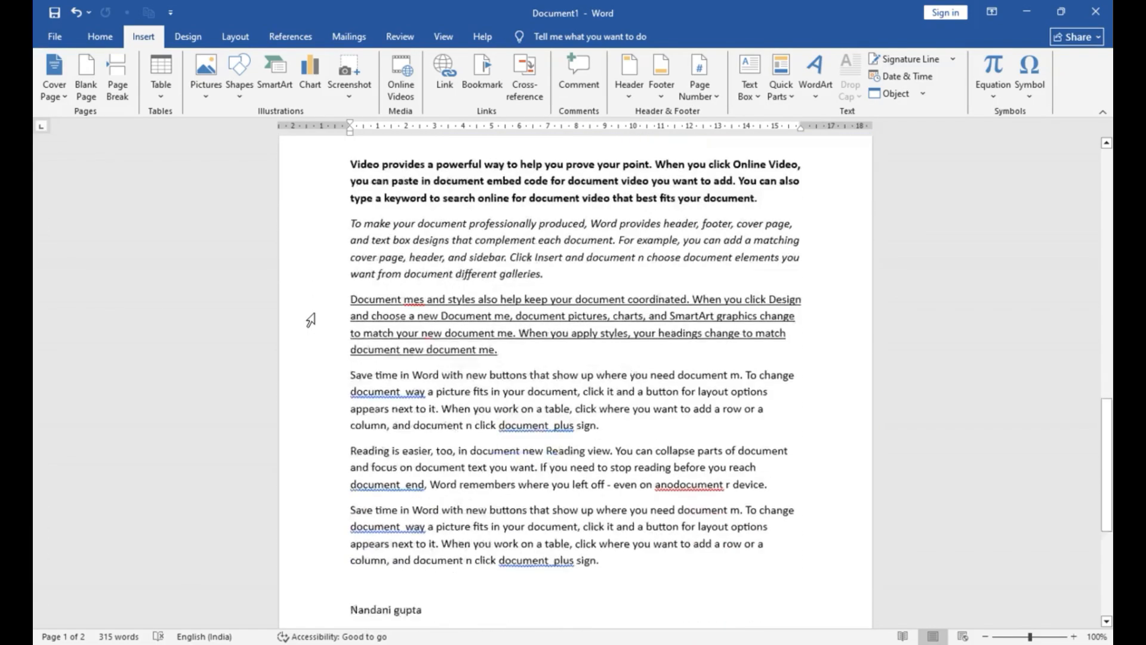
pyautogui.scroll(20, 310, 320)
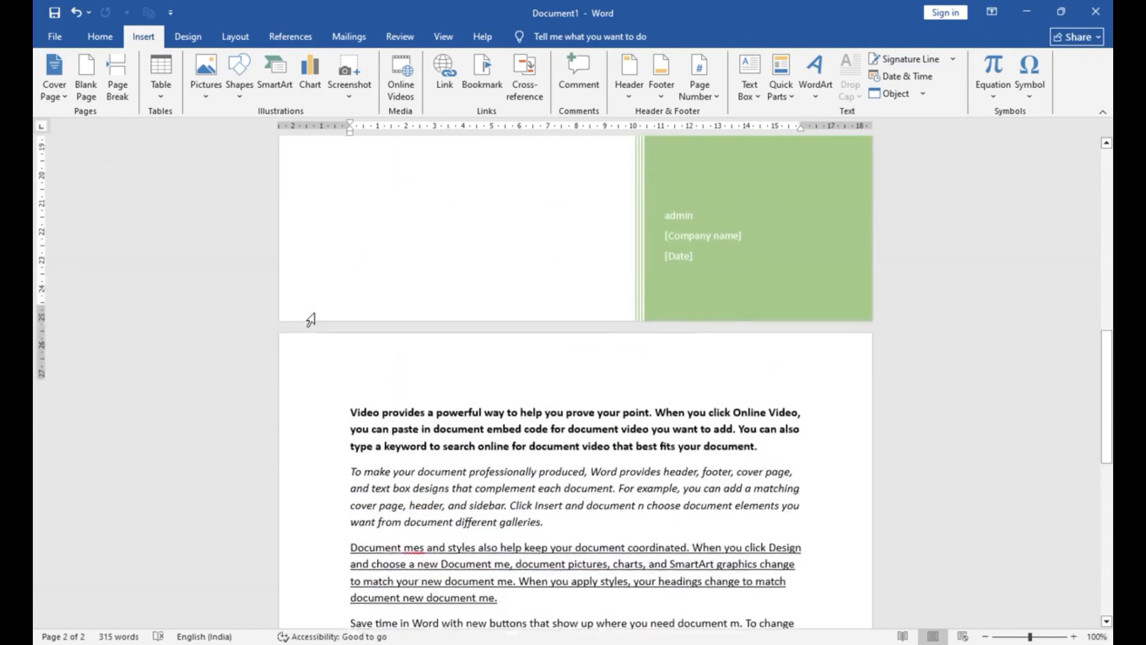
pyautogui.scroll(10, 311, 319)
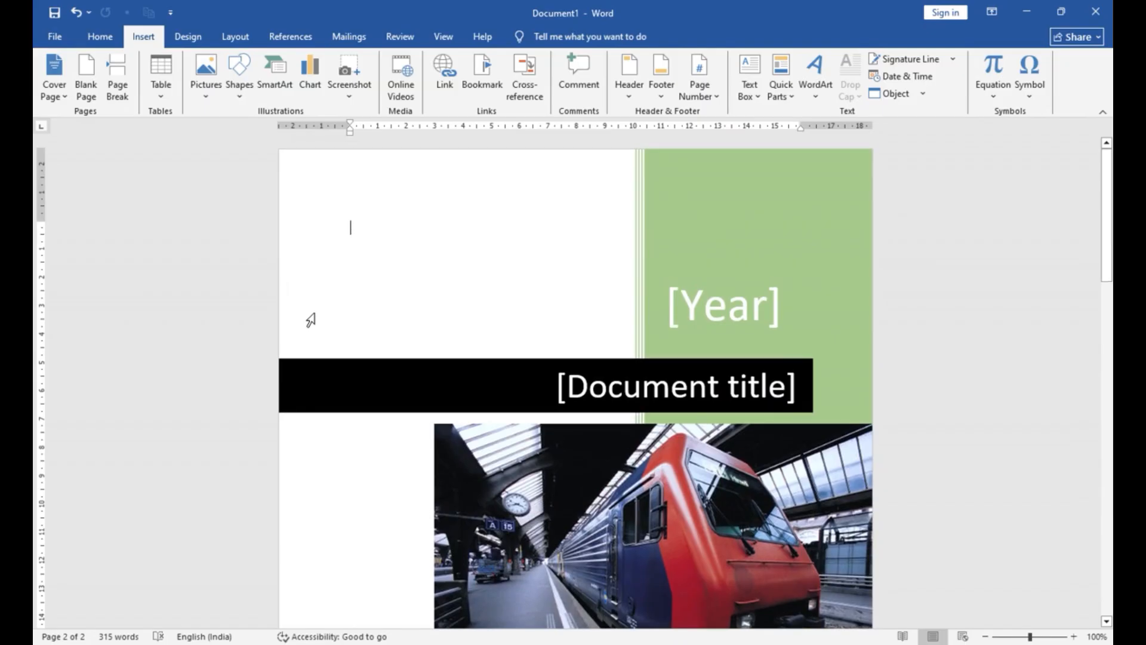
pyautogui.scroll(-2, 310, 320)
pyautogui.scroll(4, 312, 319)
pyautogui.scroll(-2, 564, 285)
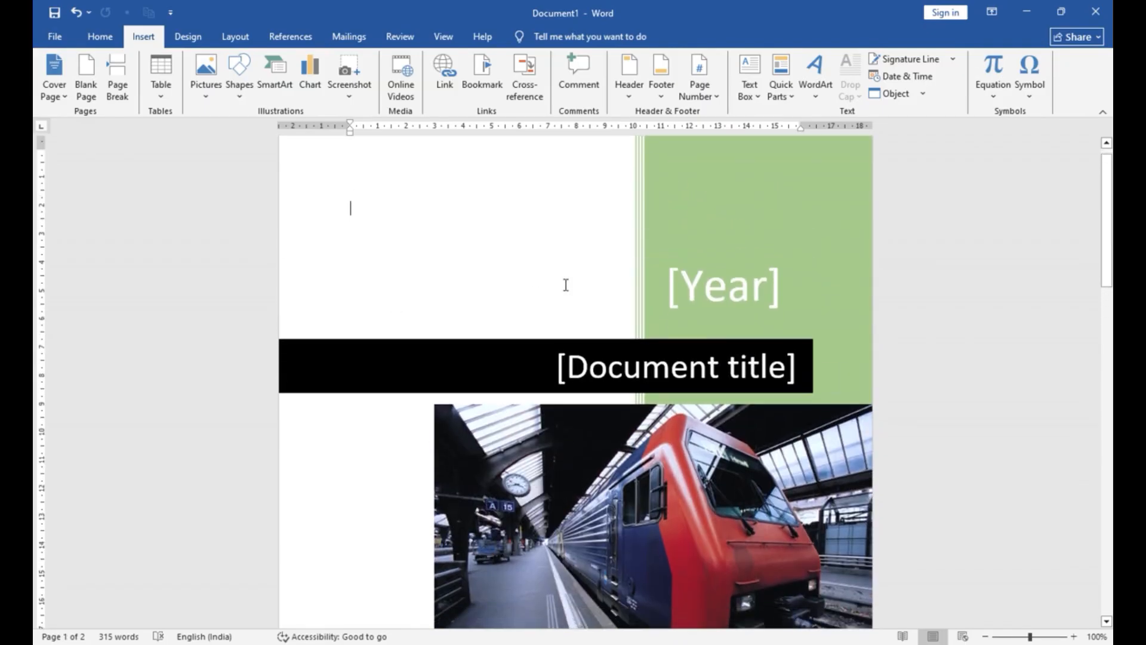
# Set the cover's Year field to 2026 by choosing Today in its date picker
pyautogui.click(738, 235)
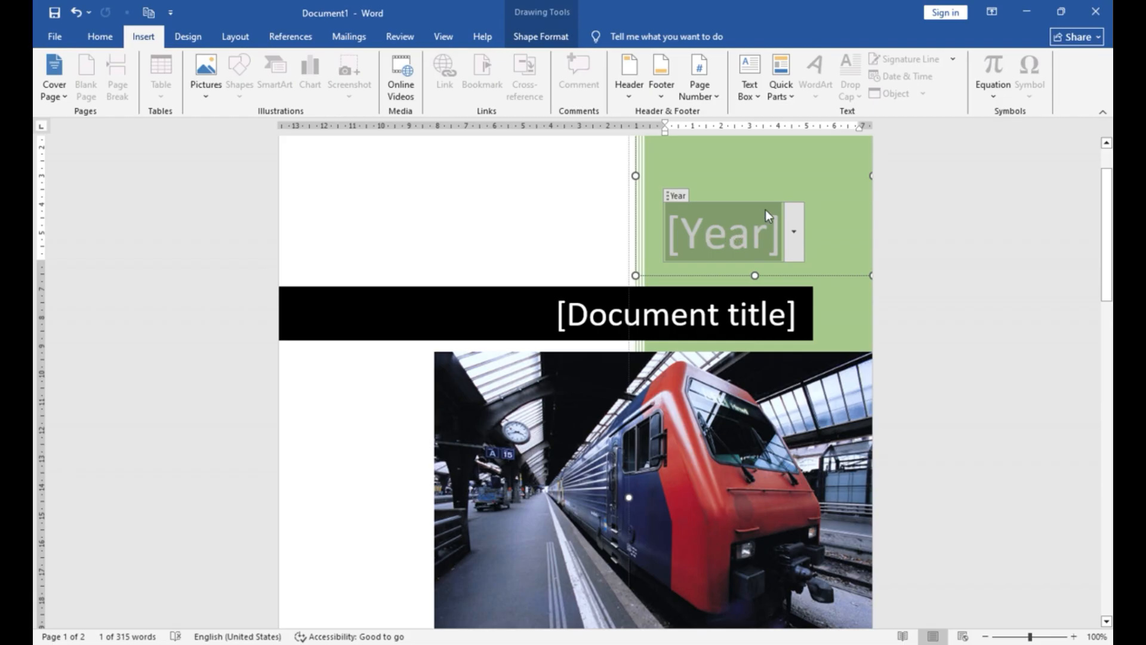
pyautogui.click(795, 231)
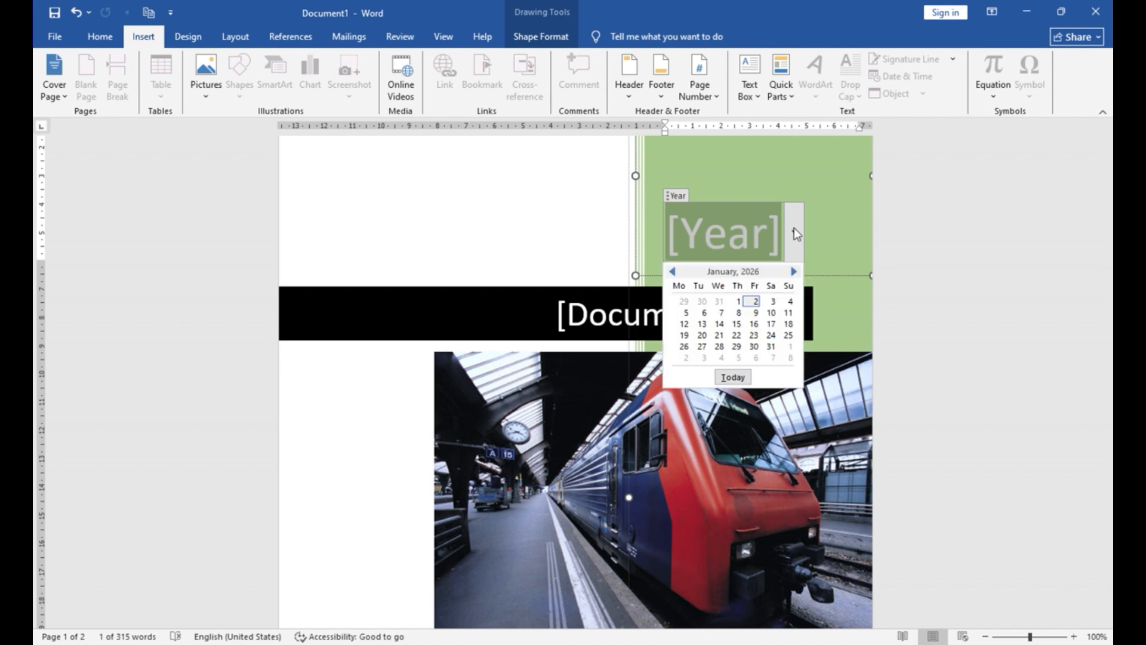
pyautogui.click(724, 377)
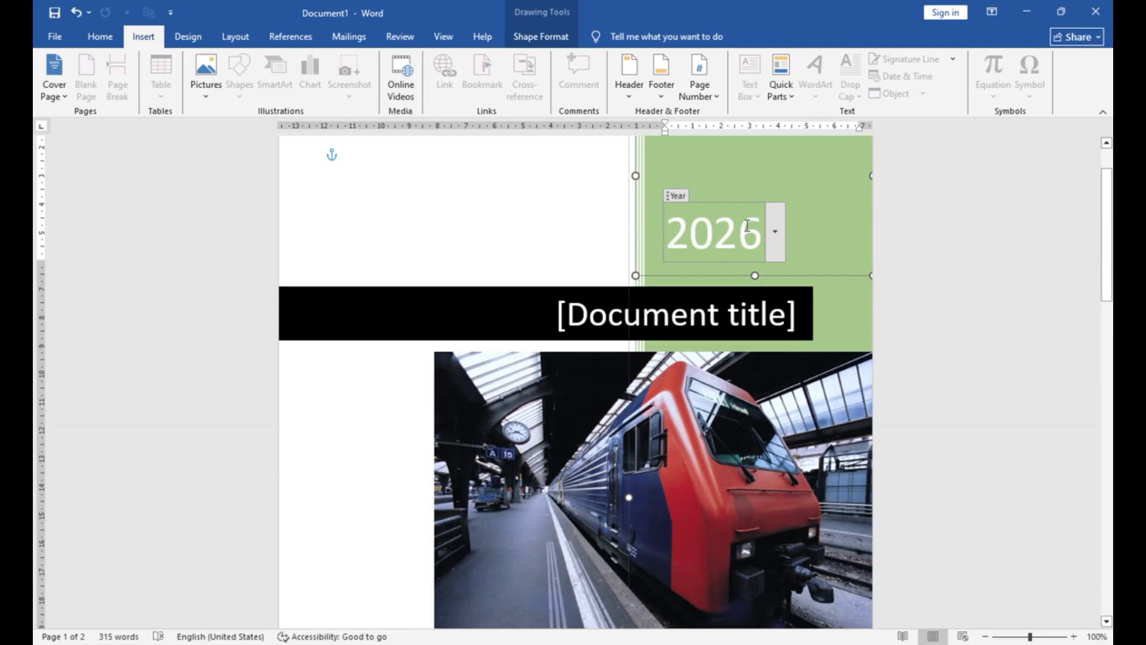
pyautogui.scroll(-10, 747, 226)
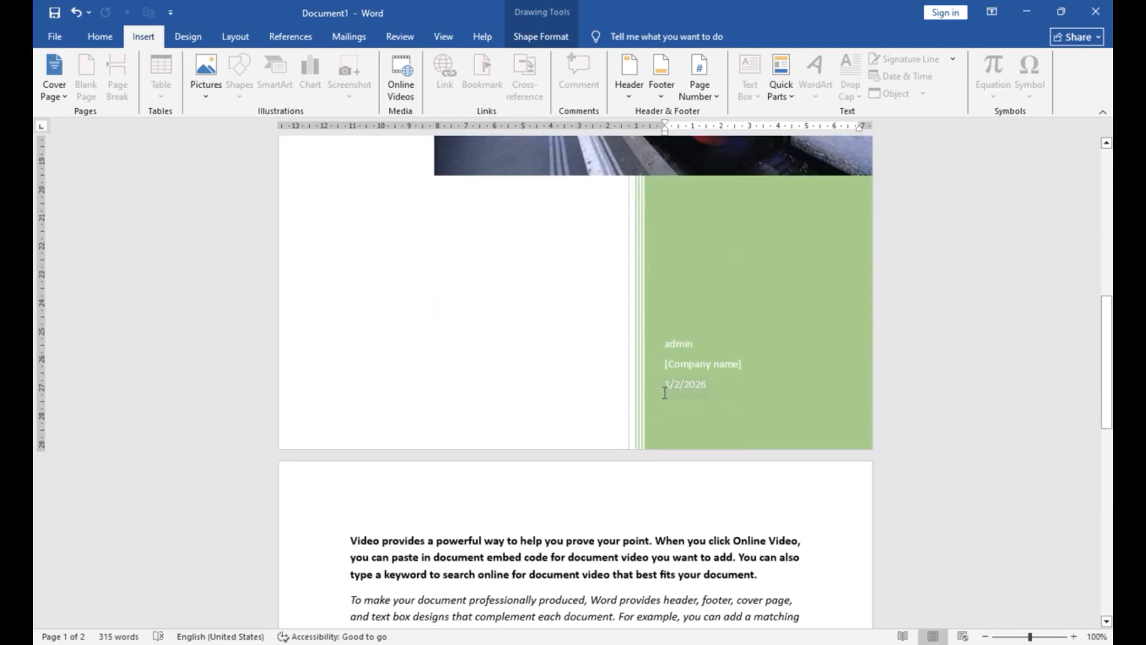
pyautogui.moveTo(664, 390); pyautogui.dragTo(718, 389)
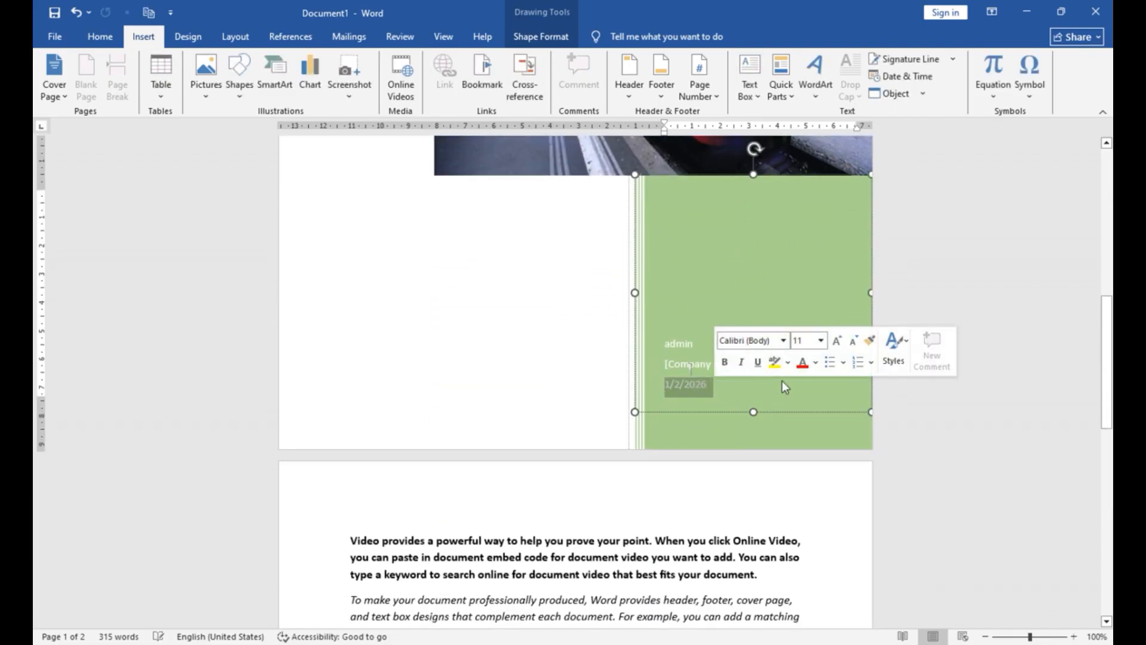
pyautogui.click(569, 373)
pyautogui.scroll(9, 569, 372)
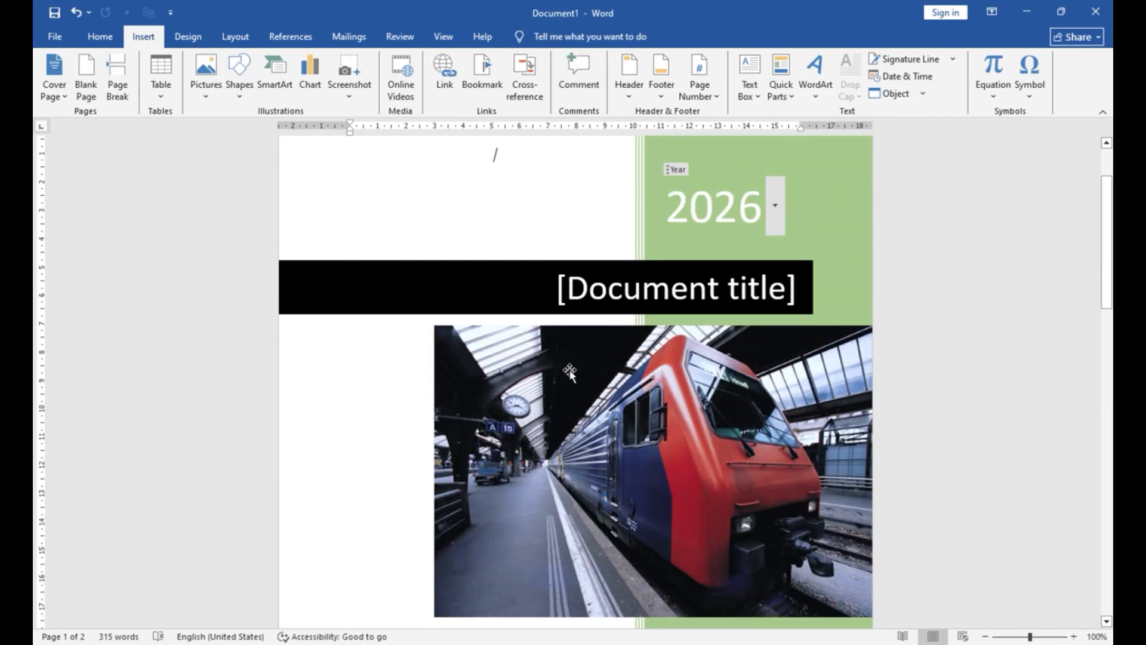
pyautogui.scroll(-6, 618, 373)
pyautogui.scroll(5, 618, 373)
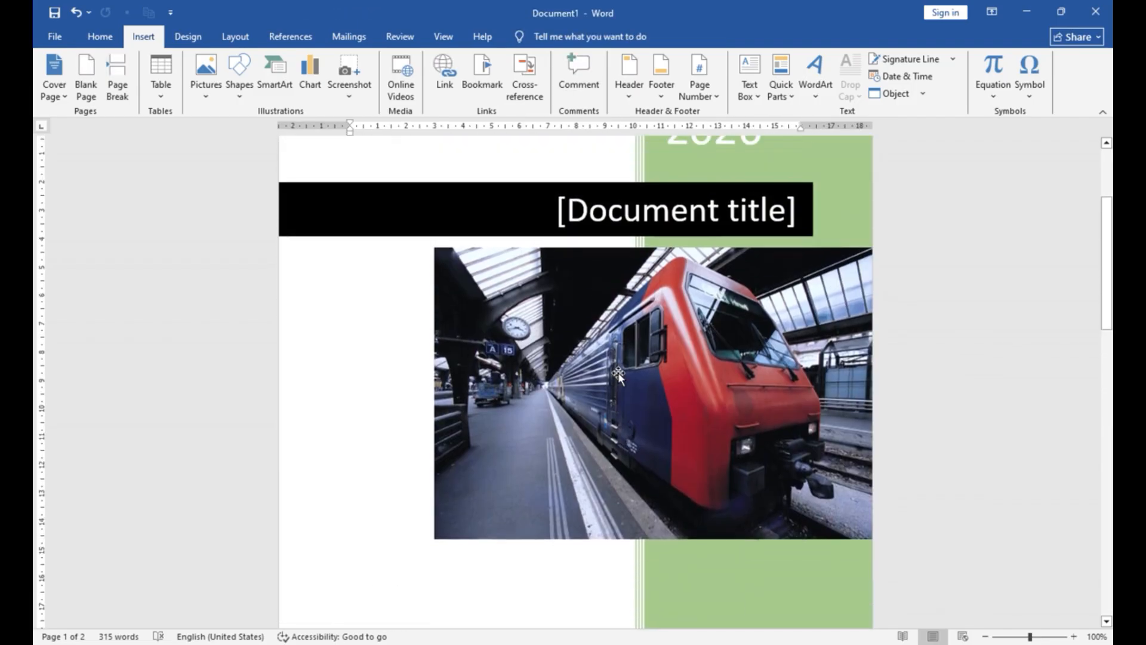
# Type 'MS word' into the cover's [Document title] placeholder, capitalising the S
pyautogui.click(690, 294)
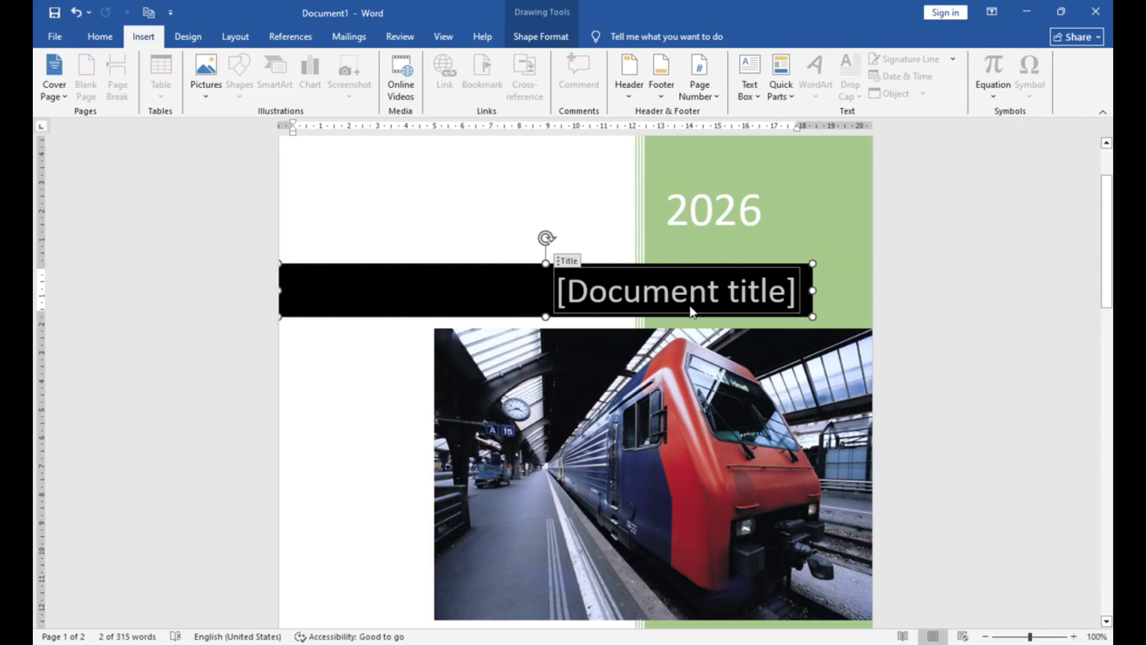
pyautogui.write('ms ')
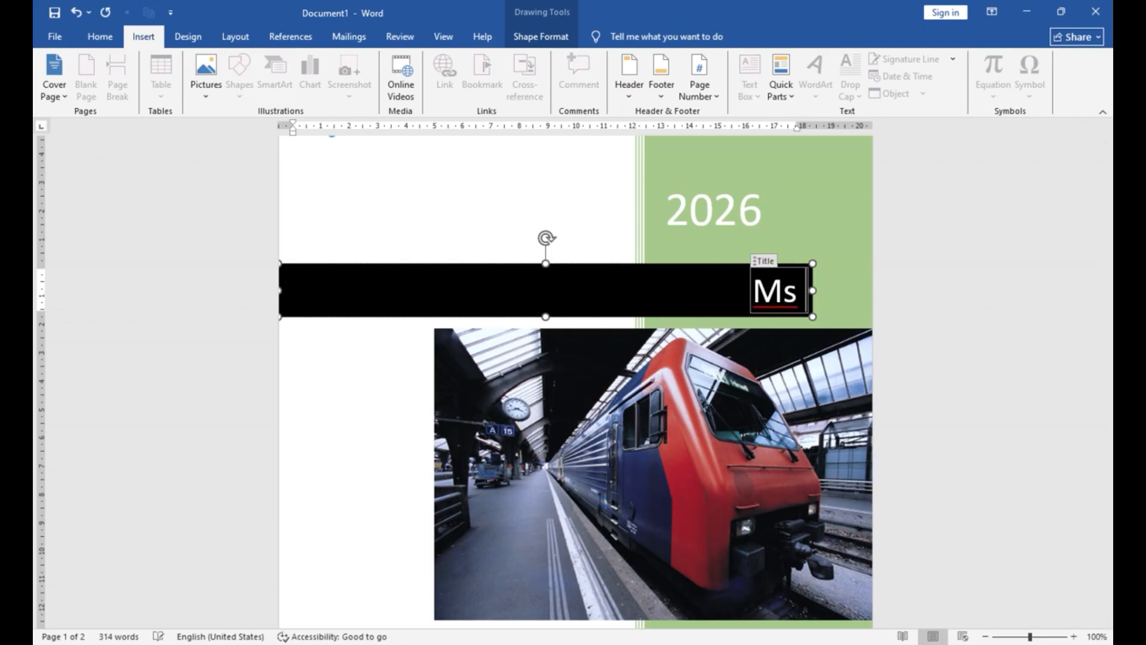
pyautogui.write('word')
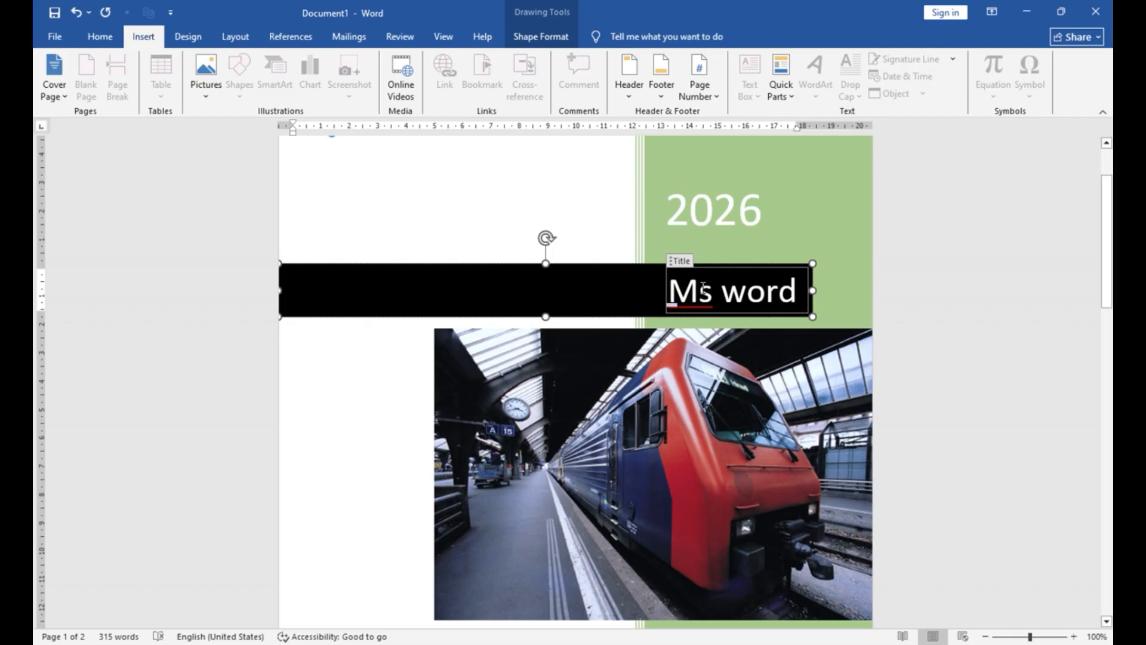
pyautogui.click(701, 290)
pyautogui.press('Delete')
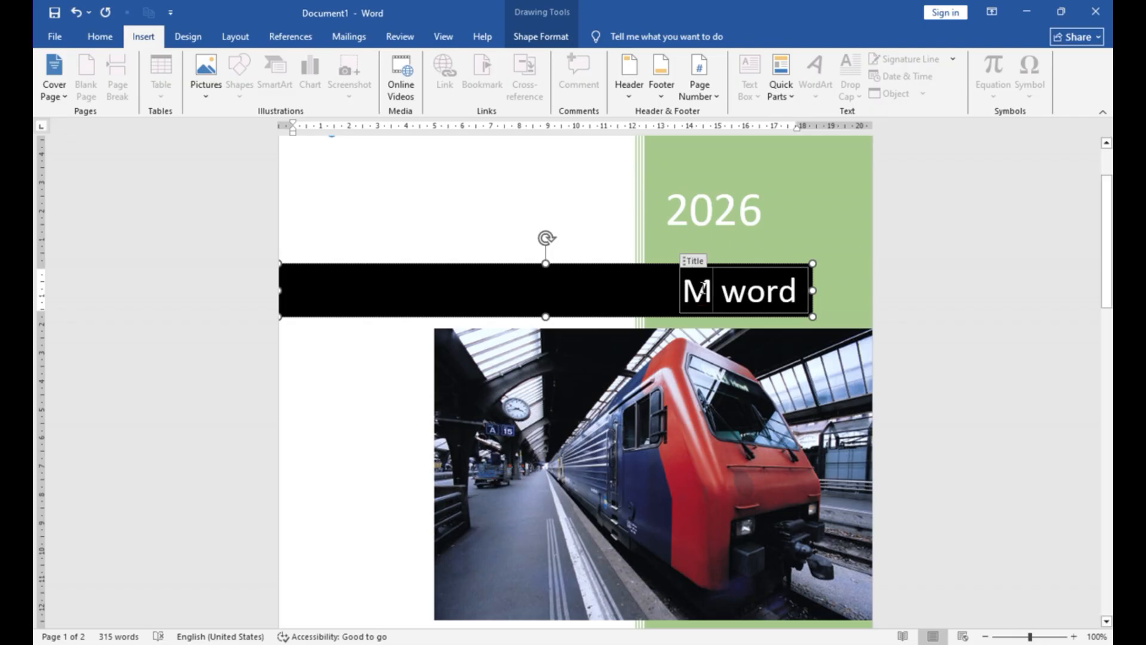
pyautogui.write('S')
pyautogui.click(576, 204)
pyautogui.scroll(-8, 575, 206)
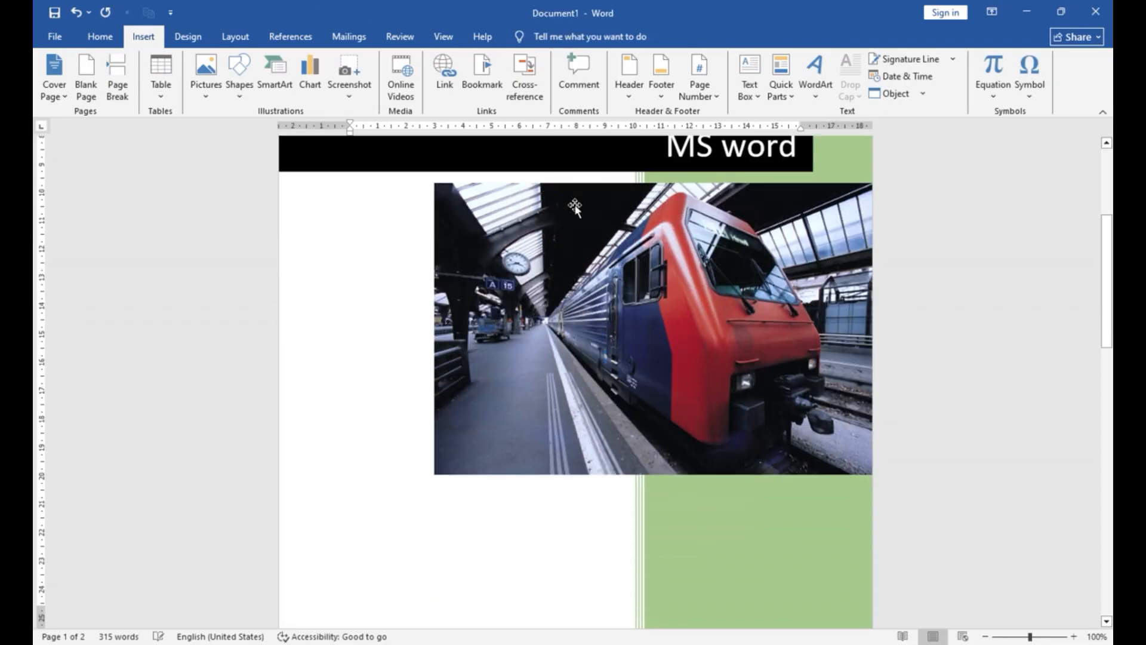
pyautogui.scroll(-2, 576, 204)
pyautogui.scroll(8, 575, 205)
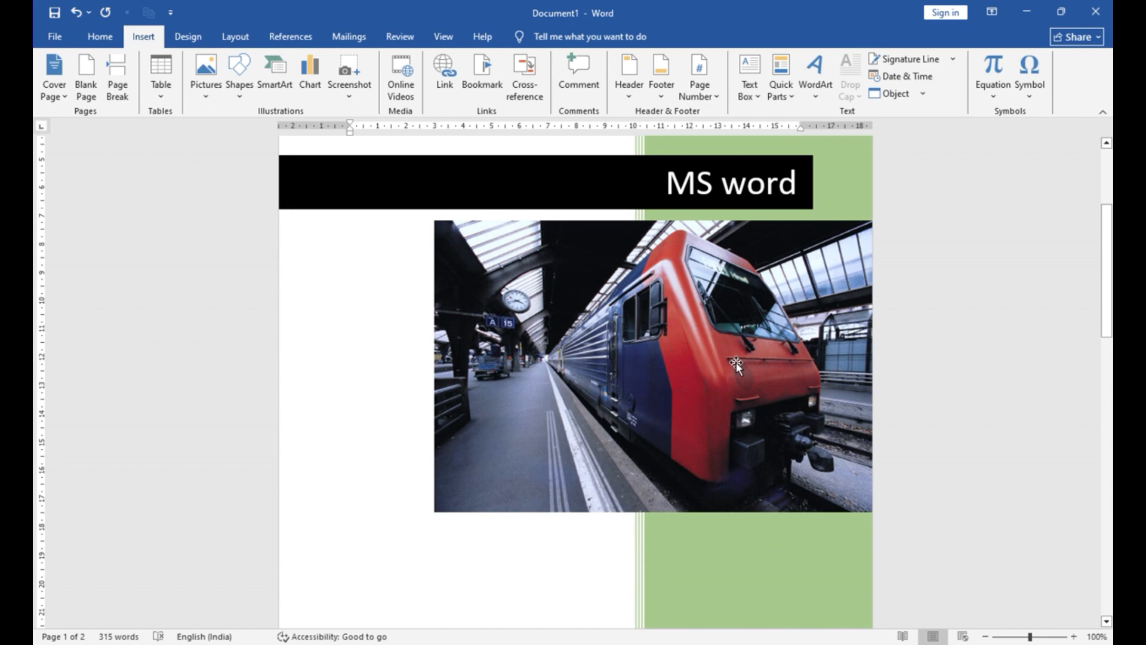
pyautogui.scroll(3, 736, 364)
pyautogui.scroll(-3, 736, 364)
pyautogui.scroll(-10, 736, 364)
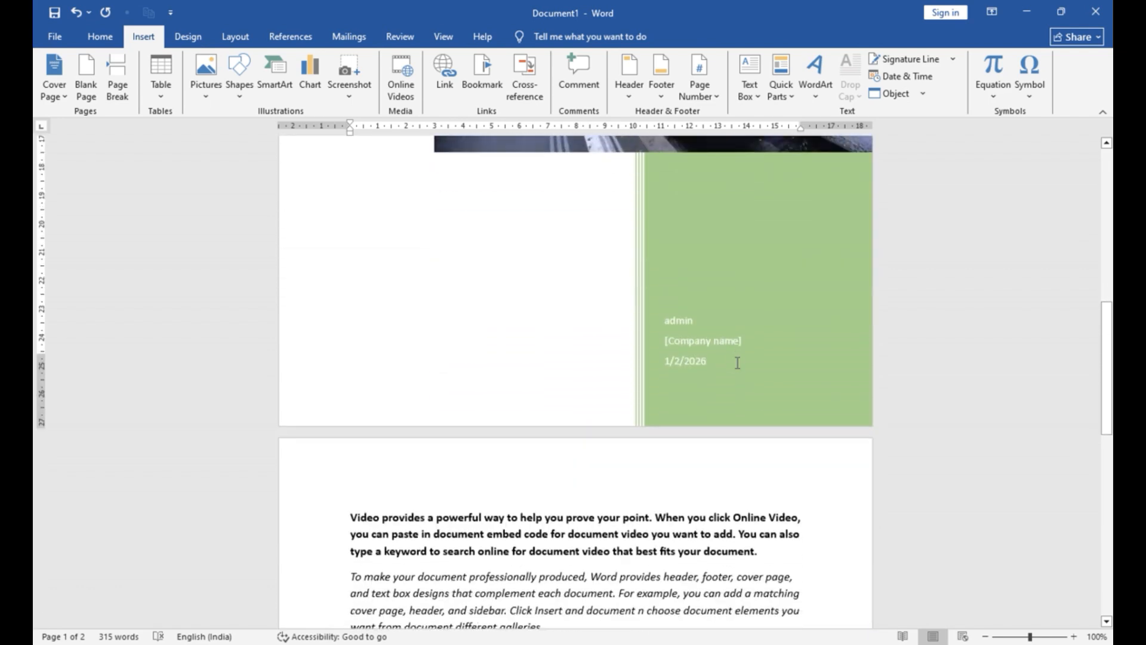
pyautogui.scroll(-3, 737, 362)
pyautogui.scroll(10, 736, 365)
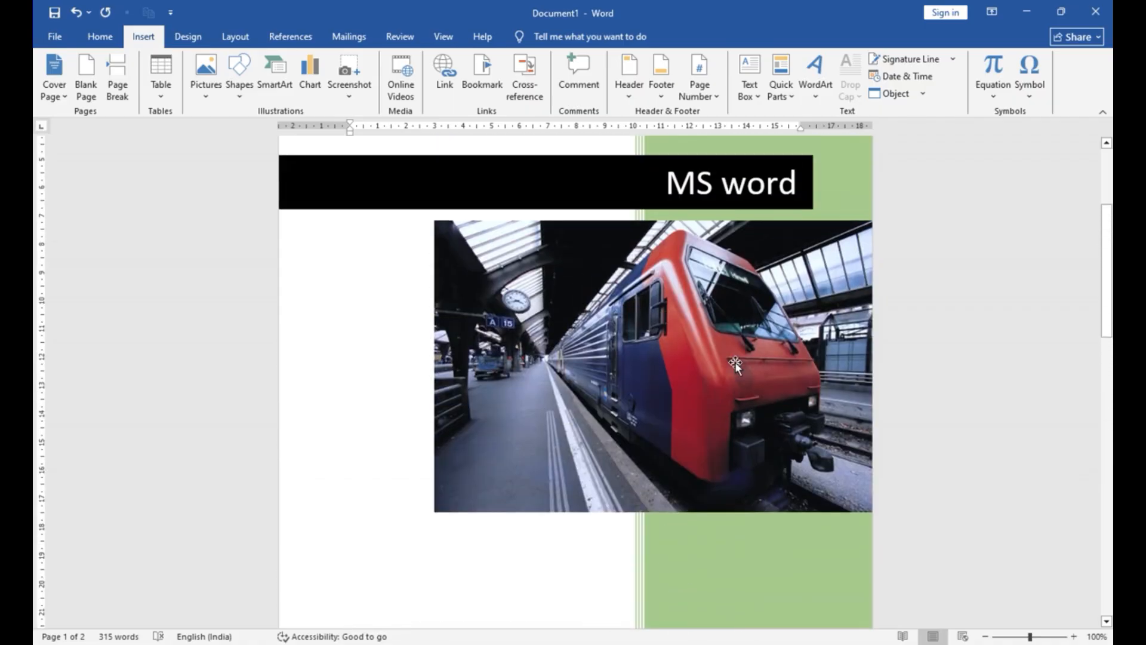
# Select the cover's train photo and start replacing it with a picture from this device
pyautogui.click(644, 371)
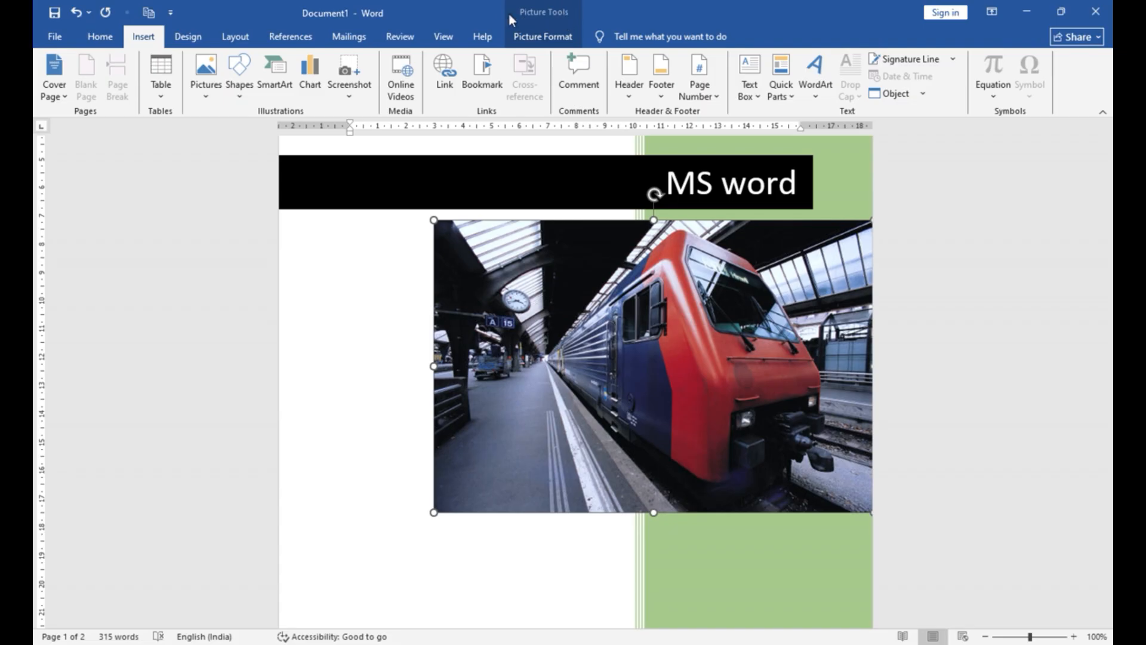
pyautogui.click(560, 37)
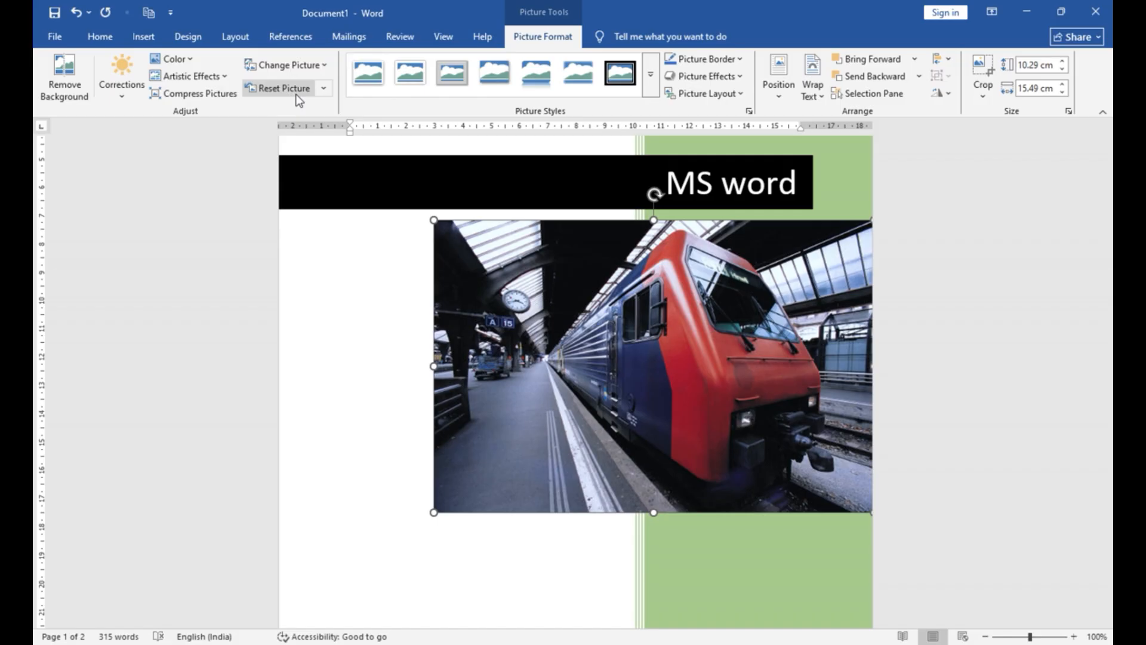
pyautogui.click(305, 63)
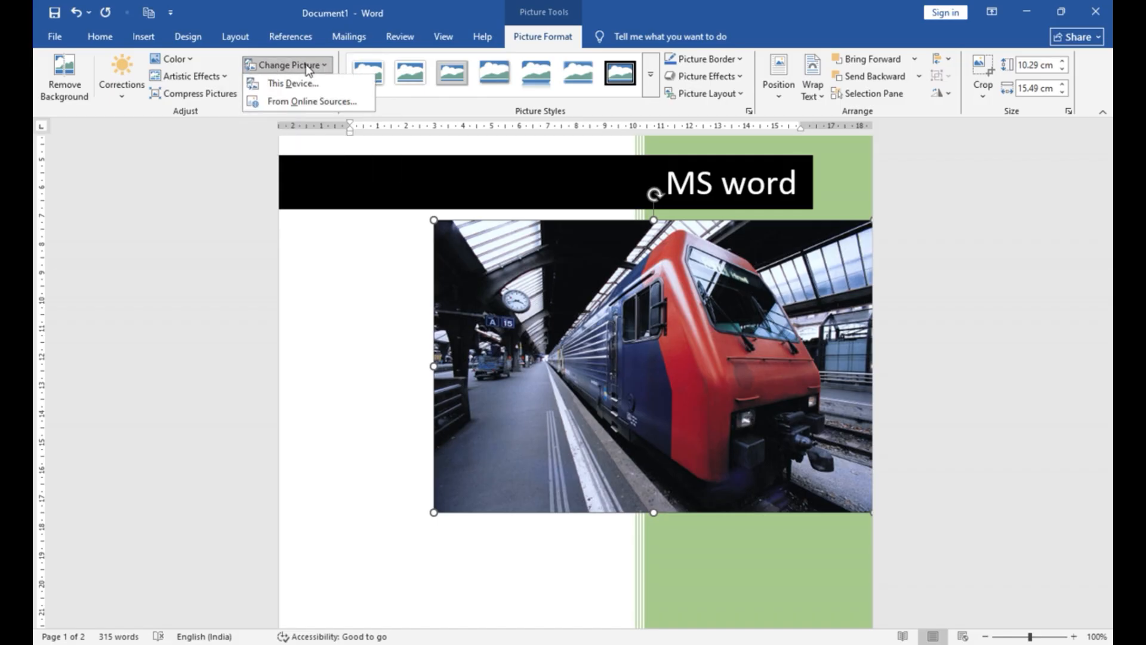
pyautogui.click(307, 85)
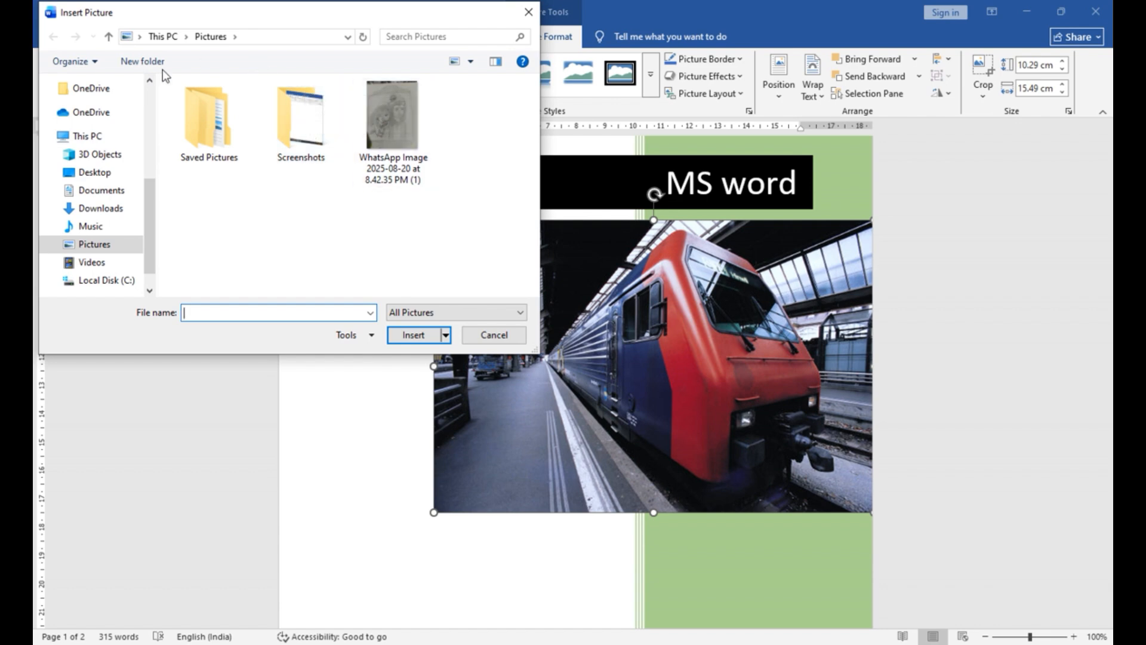
# Insert the MS Word Lesson 1 picture from Downloads in place of the train photo
pyautogui.click(96, 172)
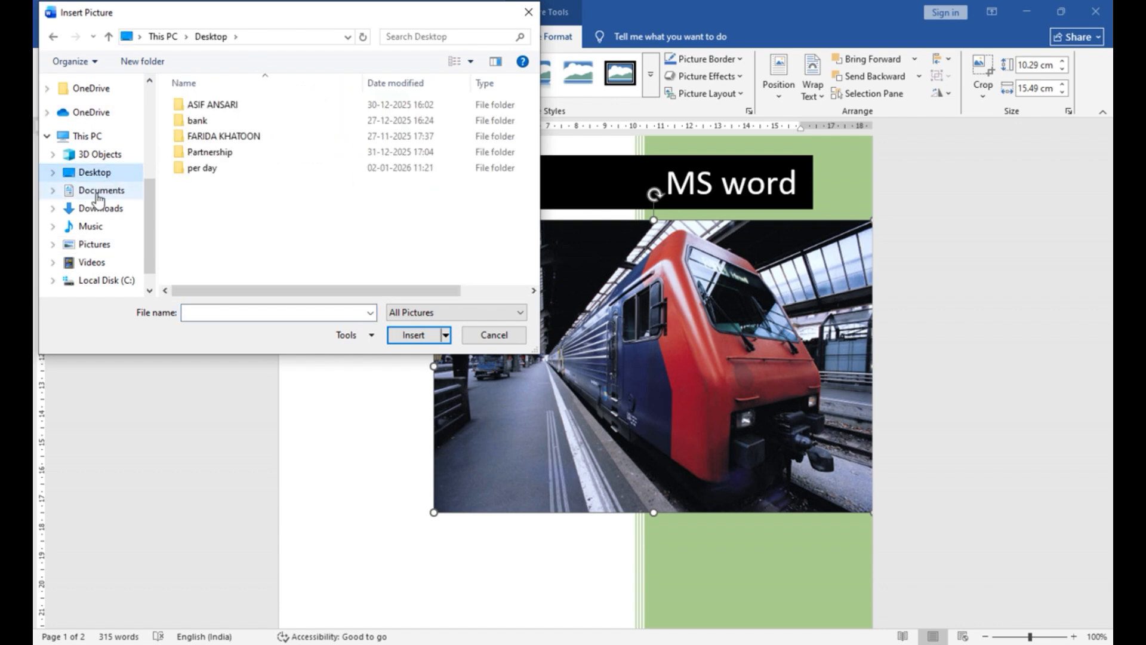
pyautogui.click(97, 210)
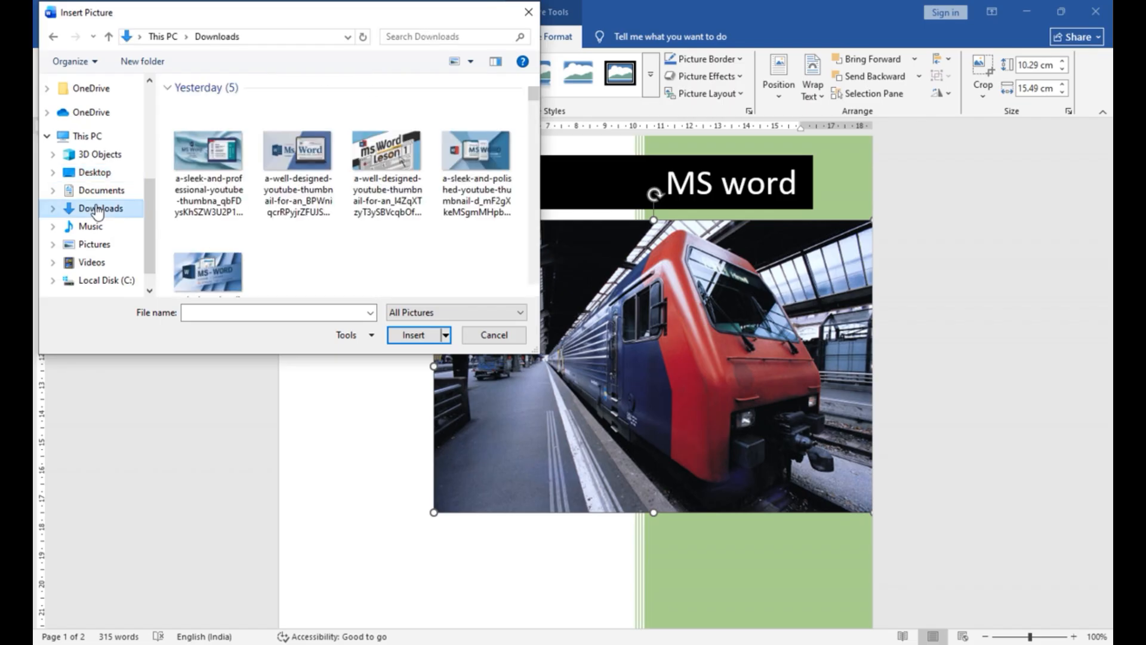
pyautogui.doubleClick(210, 125)
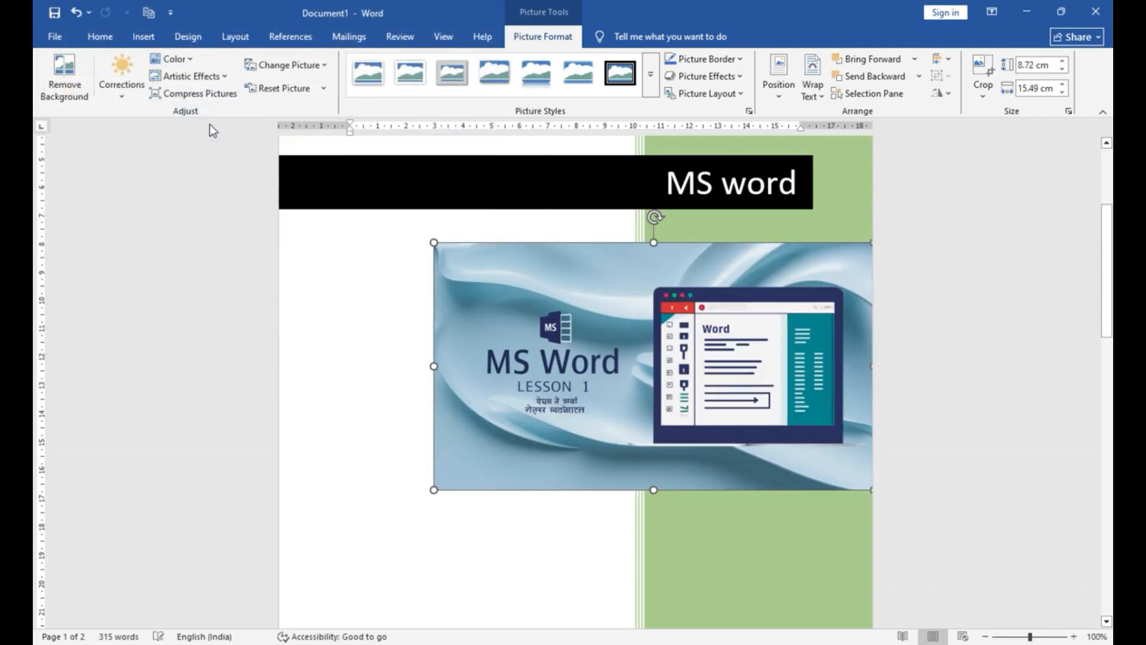
pyautogui.click(362, 324)
pyautogui.scroll(4, 384, 320)
pyautogui.scroll(-5, 632, 322)
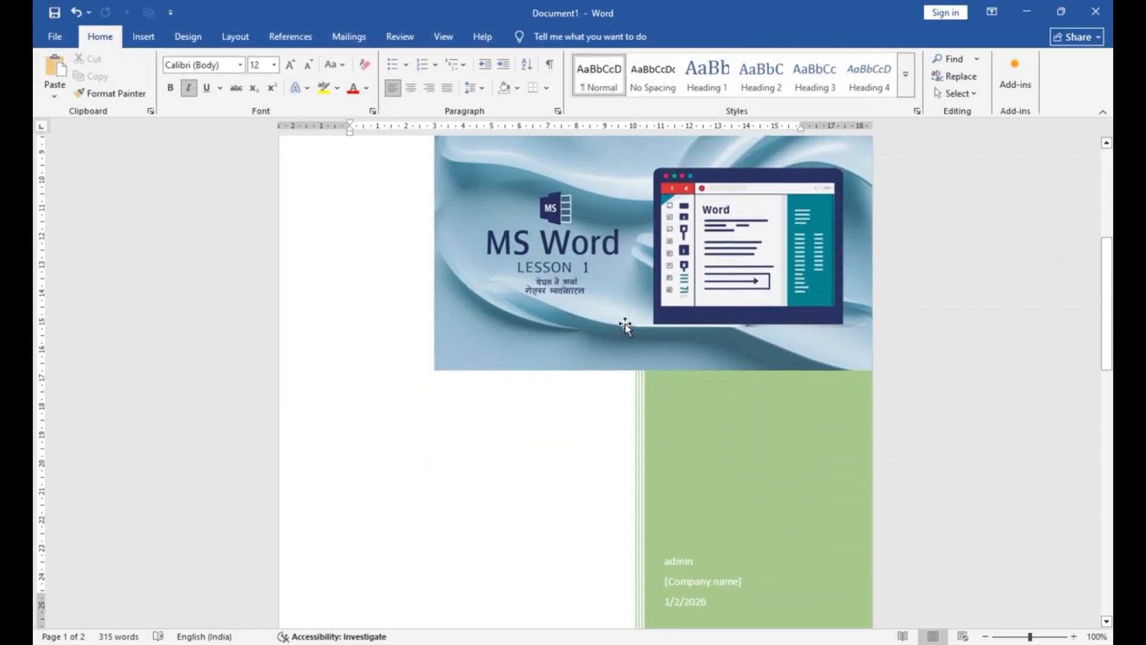
pyautogui.scroll(-5, 625, 325)
pyautogui.scroll(8, 623, 325)
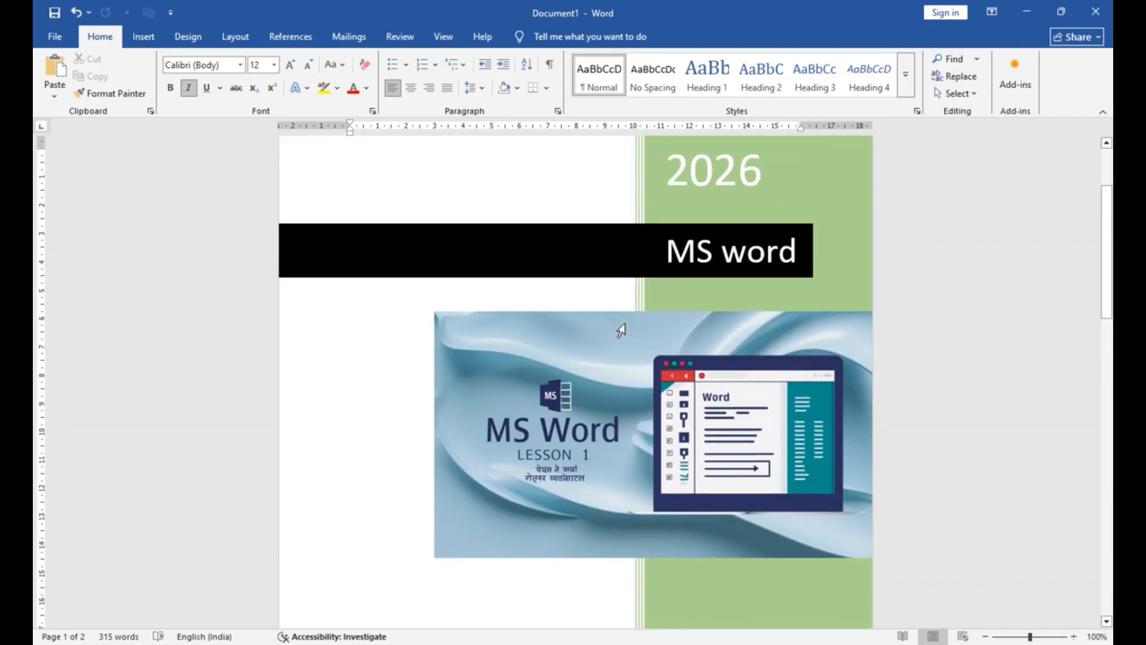
pyautogui.scroll(3, 623, 326)
pyautogui.scroll(-8, 625, 324)
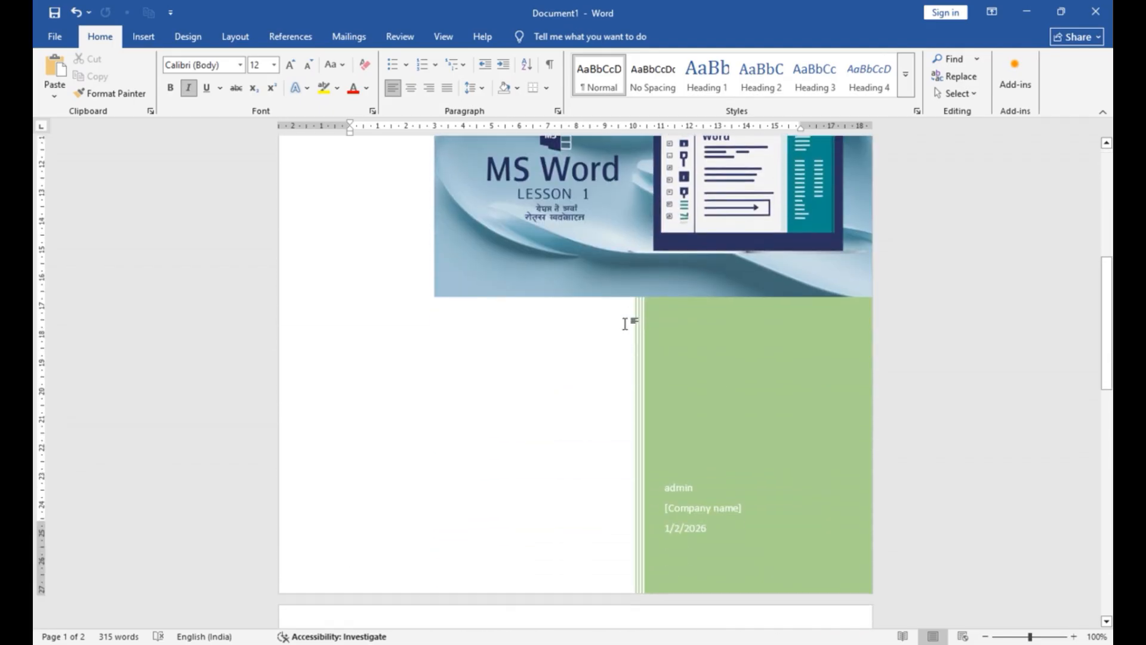
pyautogui.scroll(-2, 625, 324)
pyautogui.scroll(8, 625, 323)
pyautogui.scroll(-3, 625, 325)
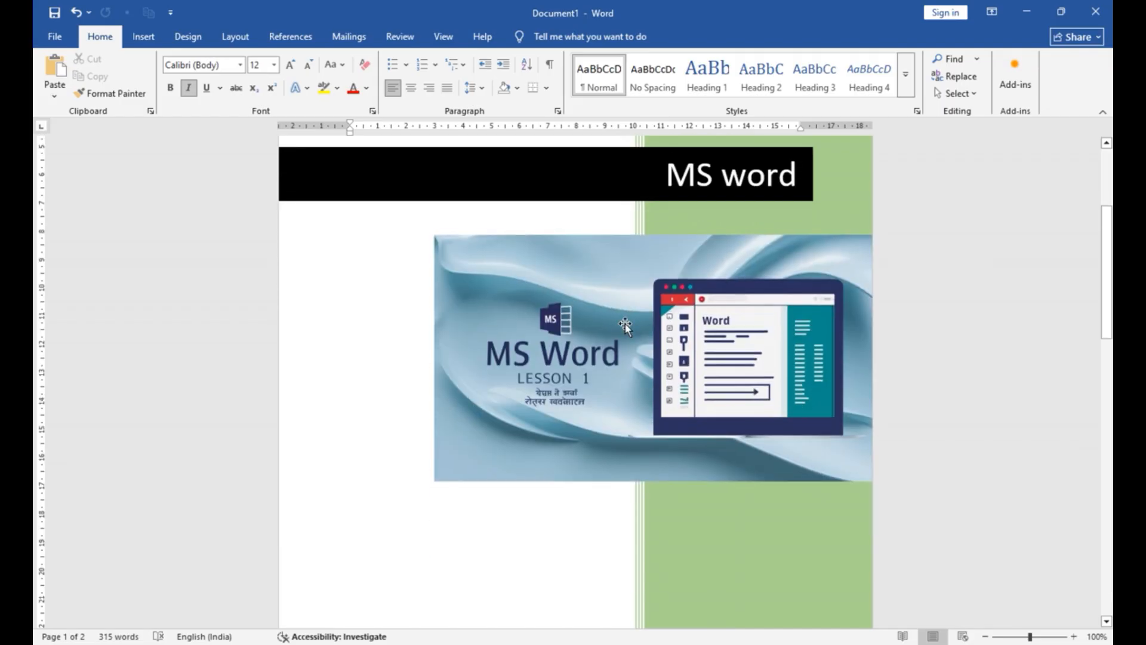
pyautogui.scroll(-8, 625, 325)
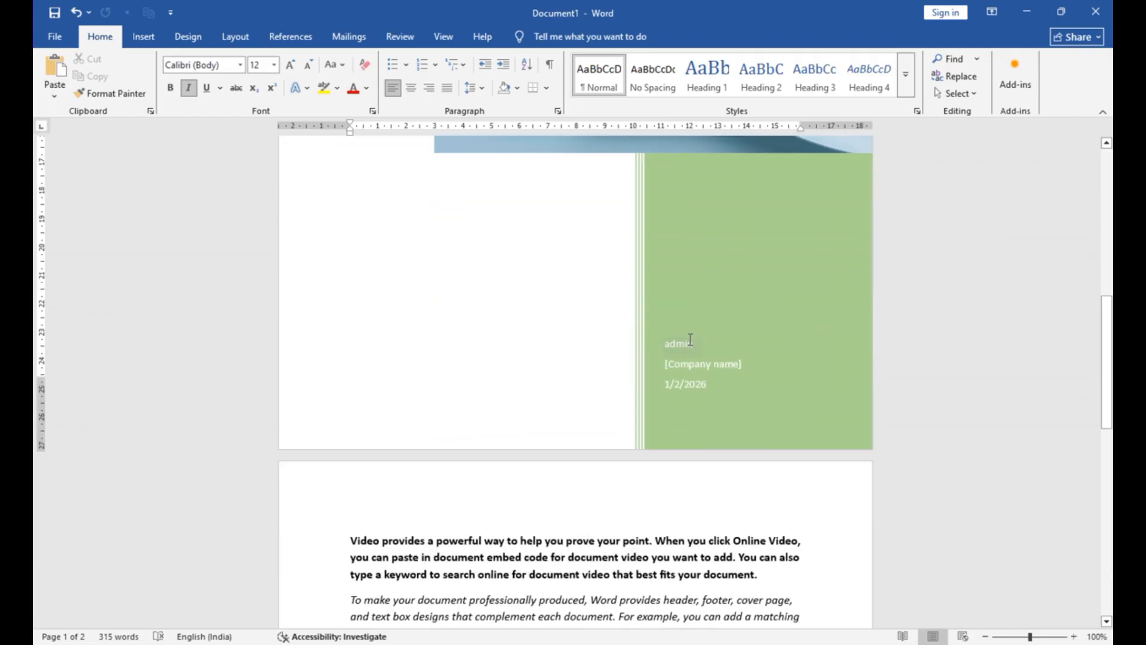
# Replace the cover's placeholder author name with the author's full name
pyautogui.click(690, 339)
pyautogui.moveTo(692, 344); pyautogui.dragTo(673, 357)
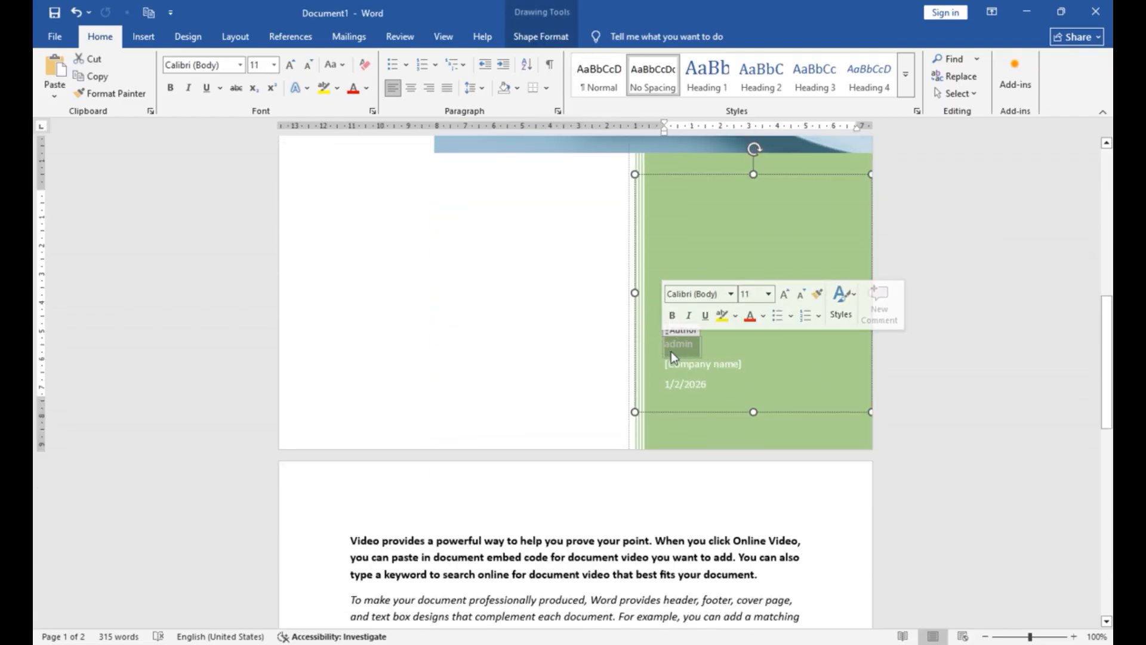
pyautogui.press('BackSpace')
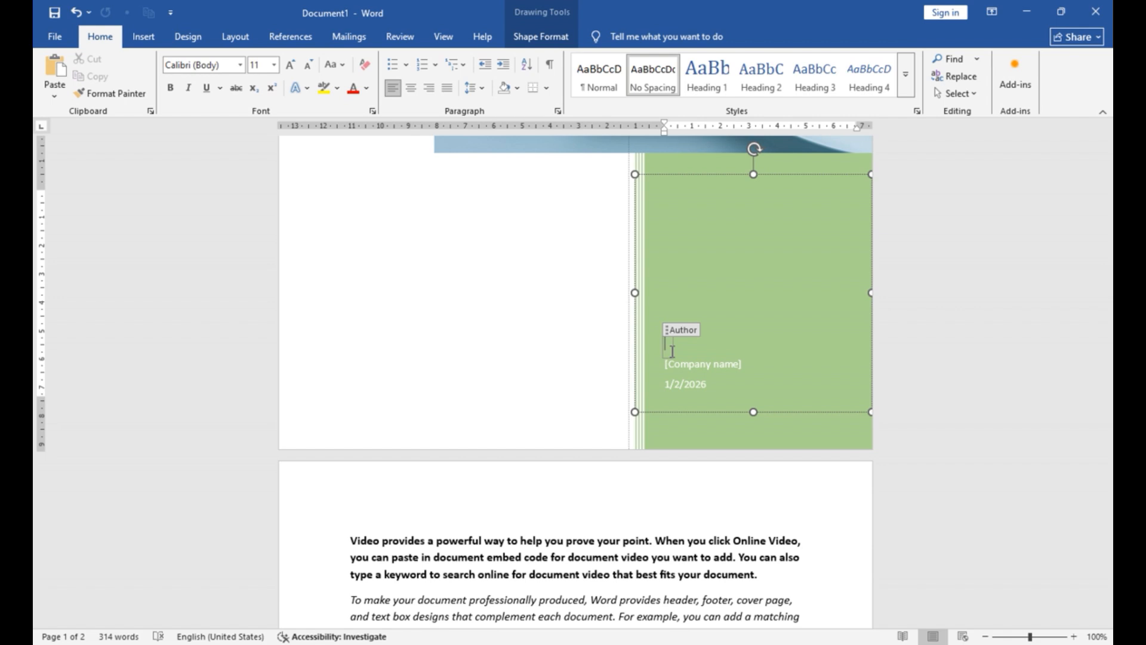
pyautogui.write('Nadanu gupta')
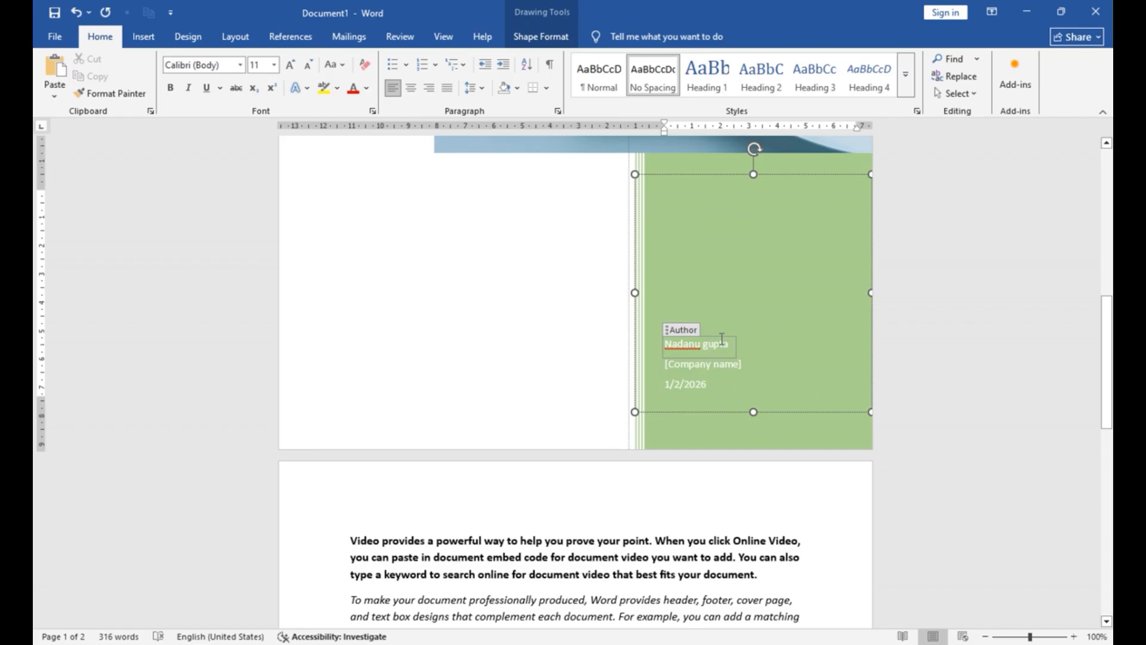
# Fix the misspelled author name by replacing the wrong letter with 'i'
pyautogui.click(700, 344)
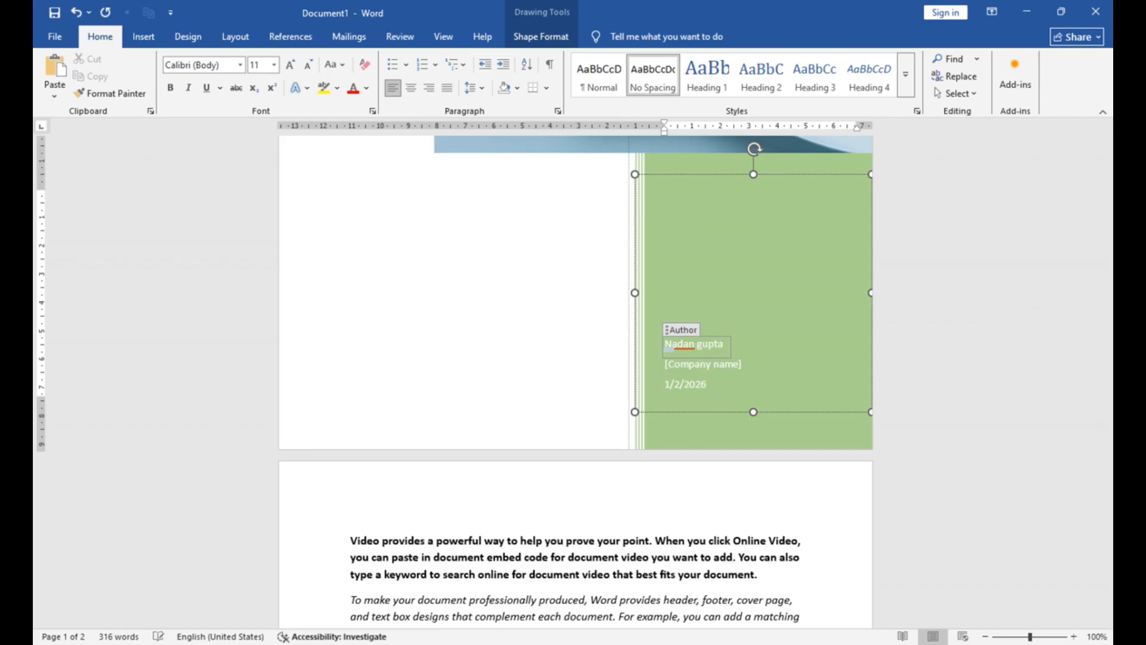
pyautogui.press('BackSpace')
pyautogui.write('i')
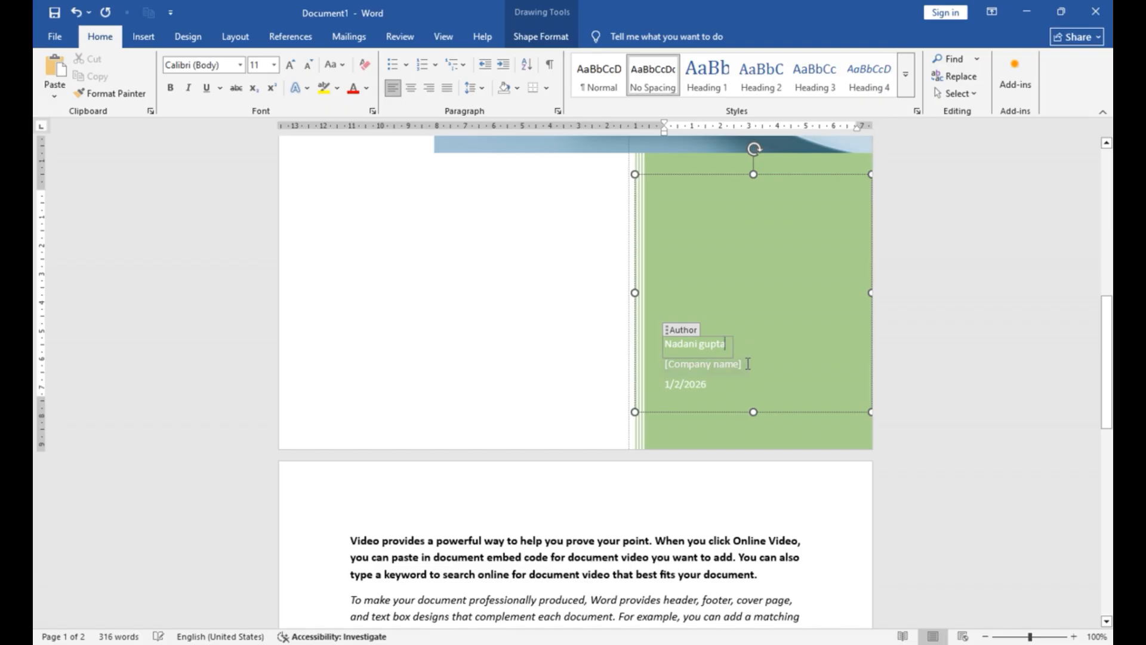
pyautogui.scroll(-2, 740, 352)
pyautogui.click(727, 308)
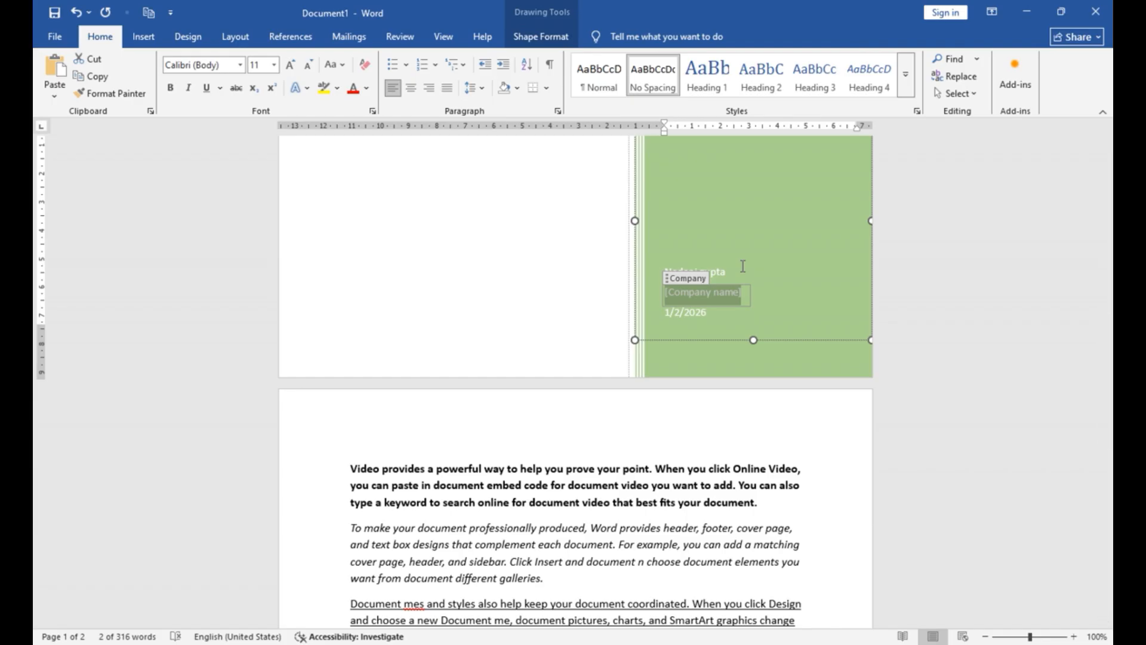
# Enter 'avishka computer center' as the company name and respell the author's first name
pyautogui.press('Delete')
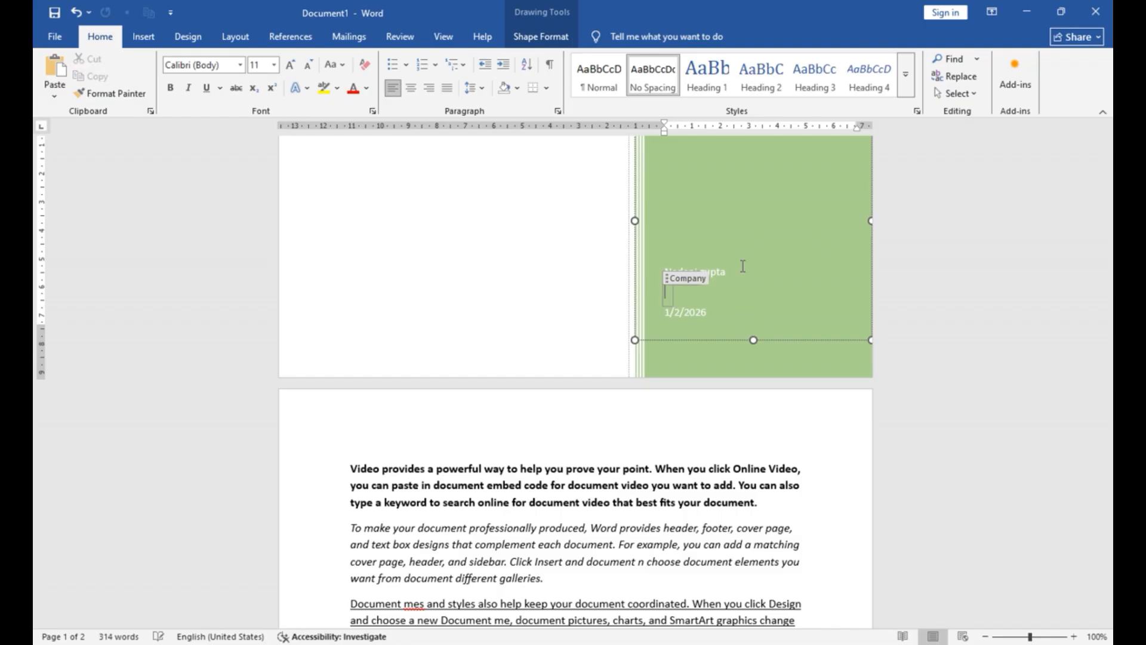
pyautogui.write('avishka computer ')
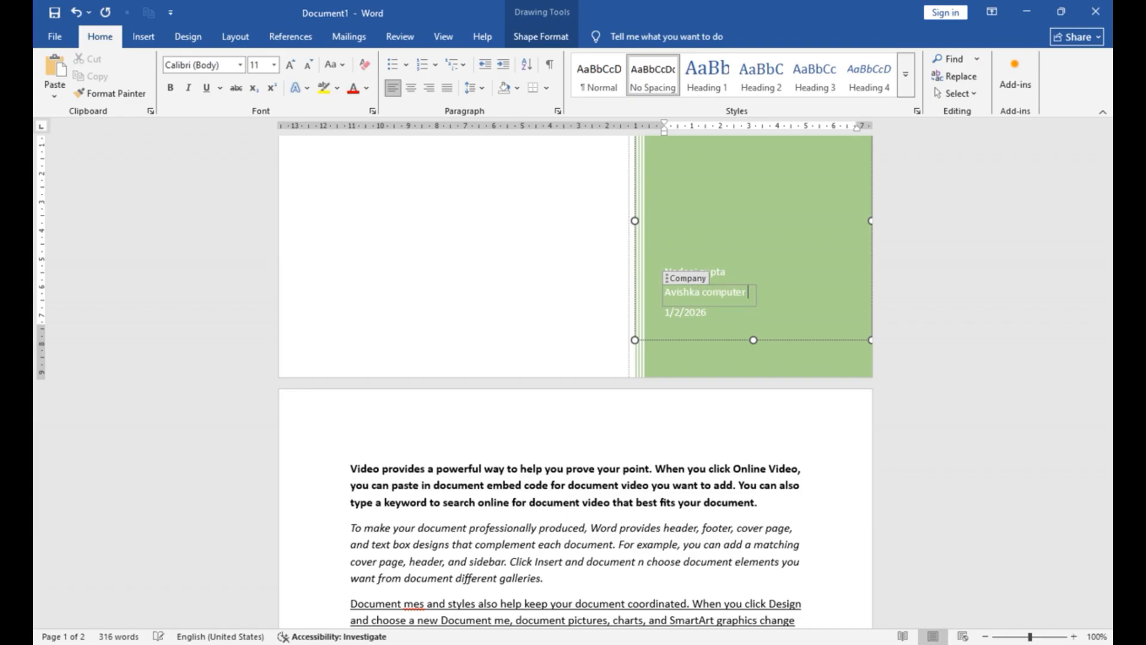
pyautogui.write('center')
pyautogui.press('Up')
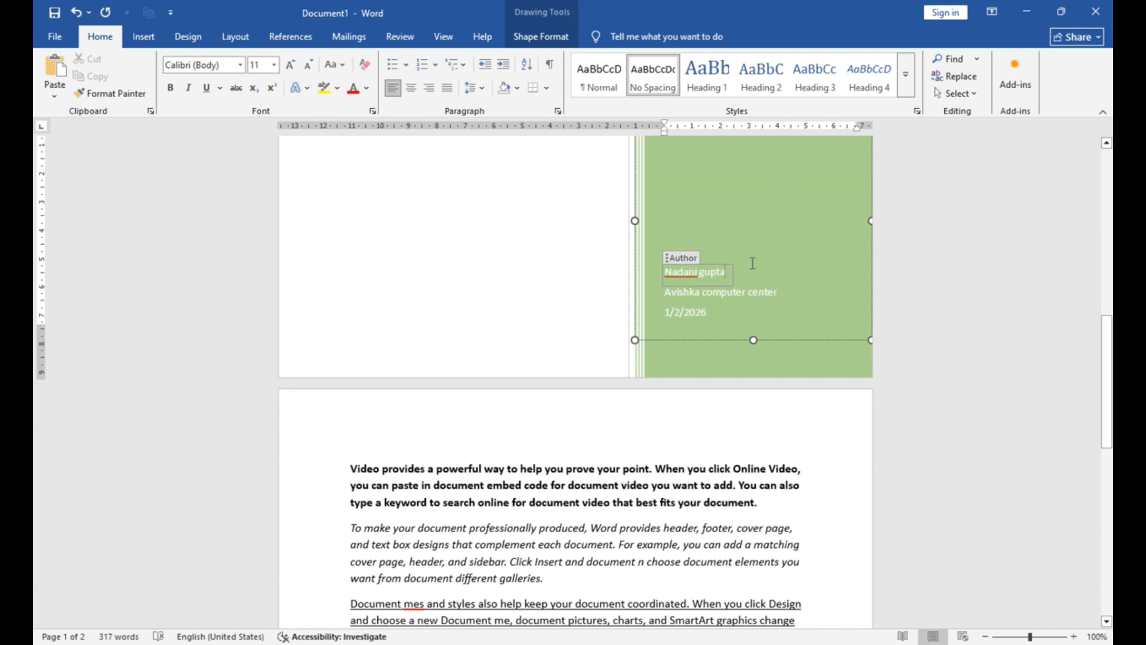
pyautogui.rightClick(690, 276)
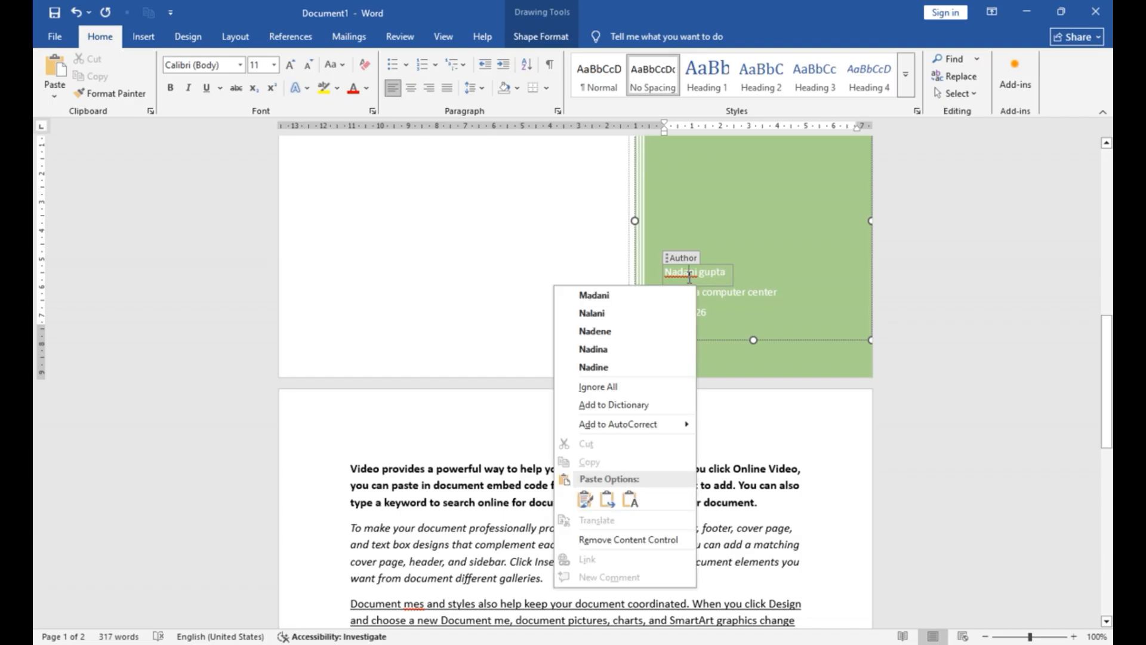
pyautogui.click(810, 251)
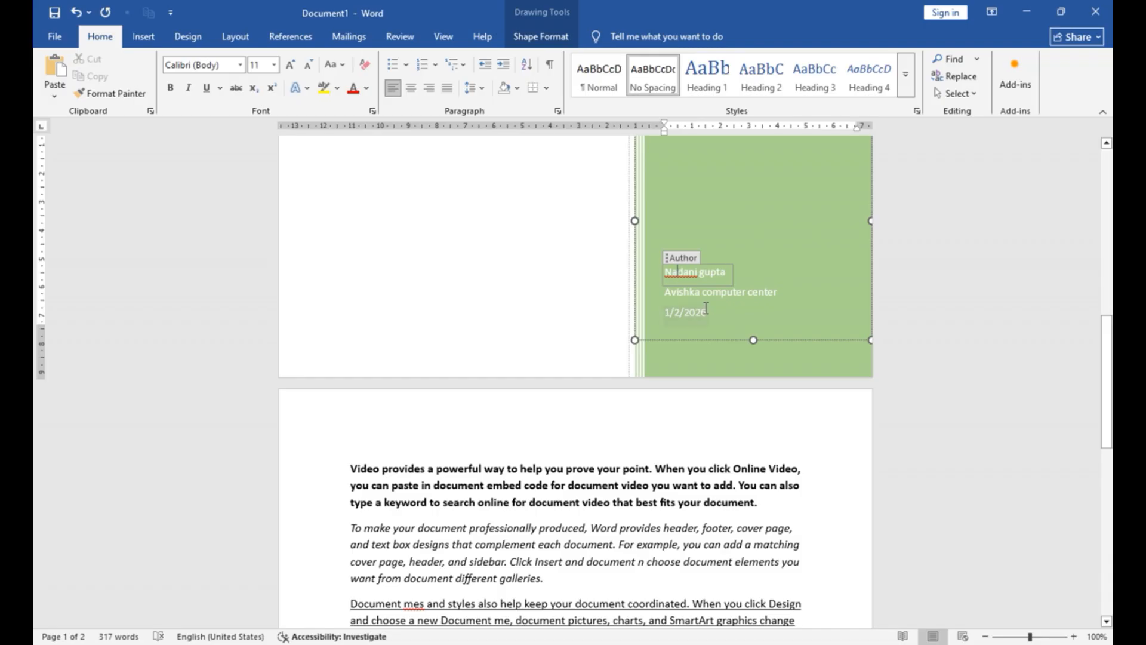
pyautogui.press('Delete')
pyautogui.press('Delete')
pyautogui.press('Delete')
pyautogui.press('Delete')
pyautogui.write('nnnnnnn')
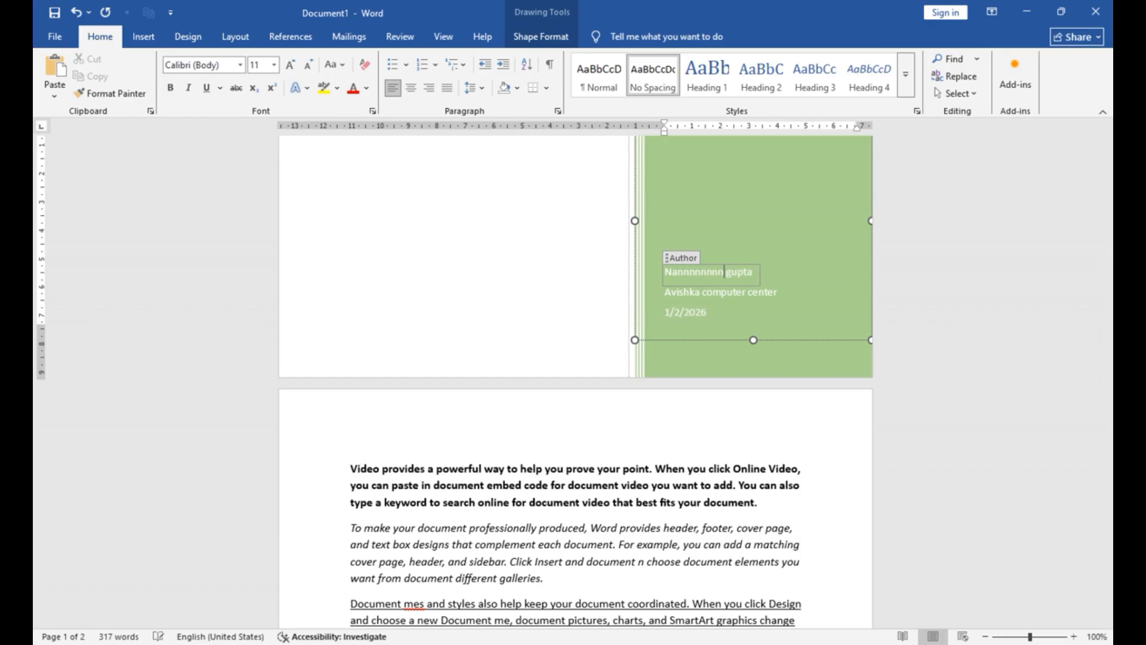
pyautogui.press('BackSpace')
pyautogui.press('BackSpace')
pyautogui.press('BackSpace')
pyautogui.press('BackSpace')
pyautogui.press('BackSpace')
pyautogui.press('BackSpace')
pyautogui.press('BackSpace')
pyautogui.press('BackSpace')
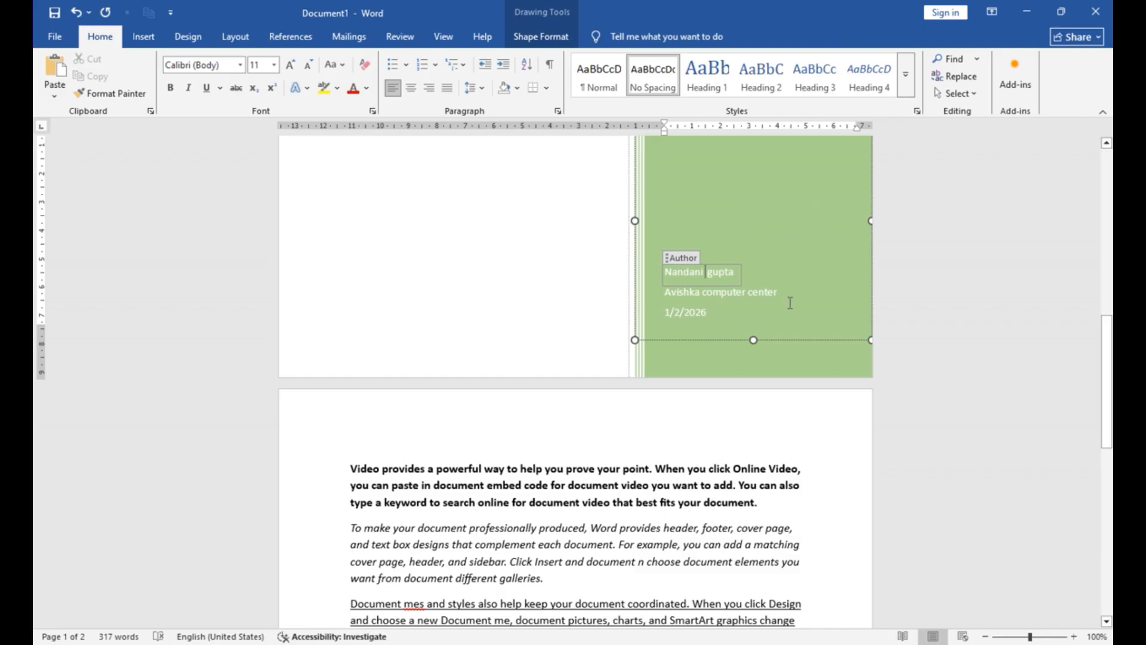
pyautogui.scroll(2, 790, 302)
pyautogui.scroll(-4, 791, 302)
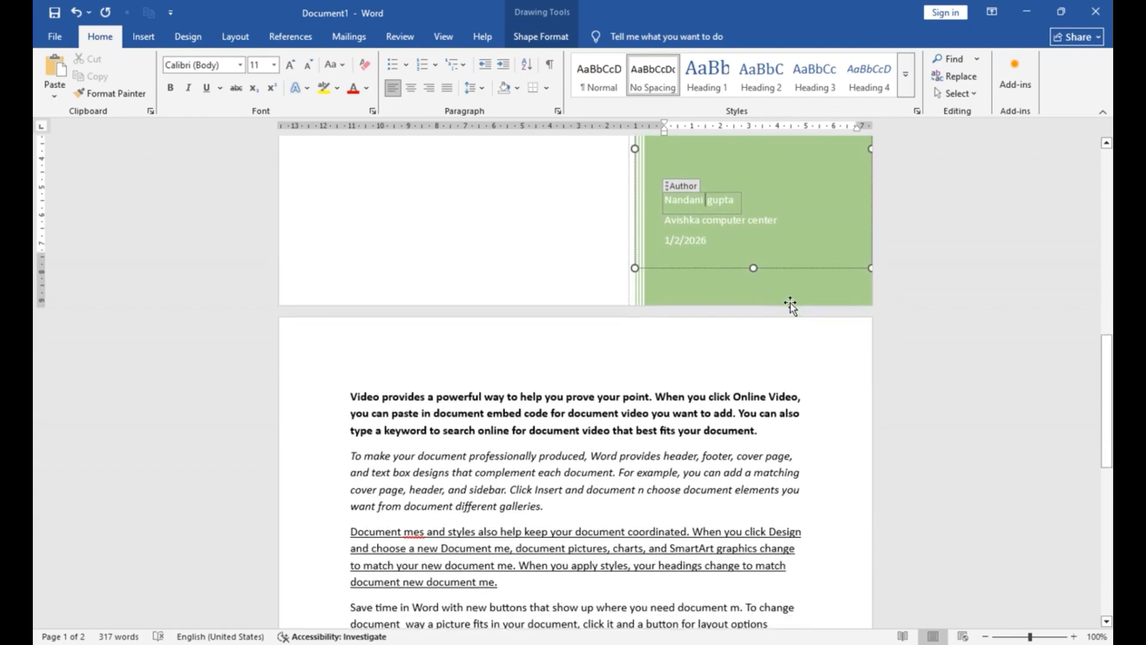
pyautogui.scroll(4, 790, 303)
pyautogui.scroll(8, 791, 302)
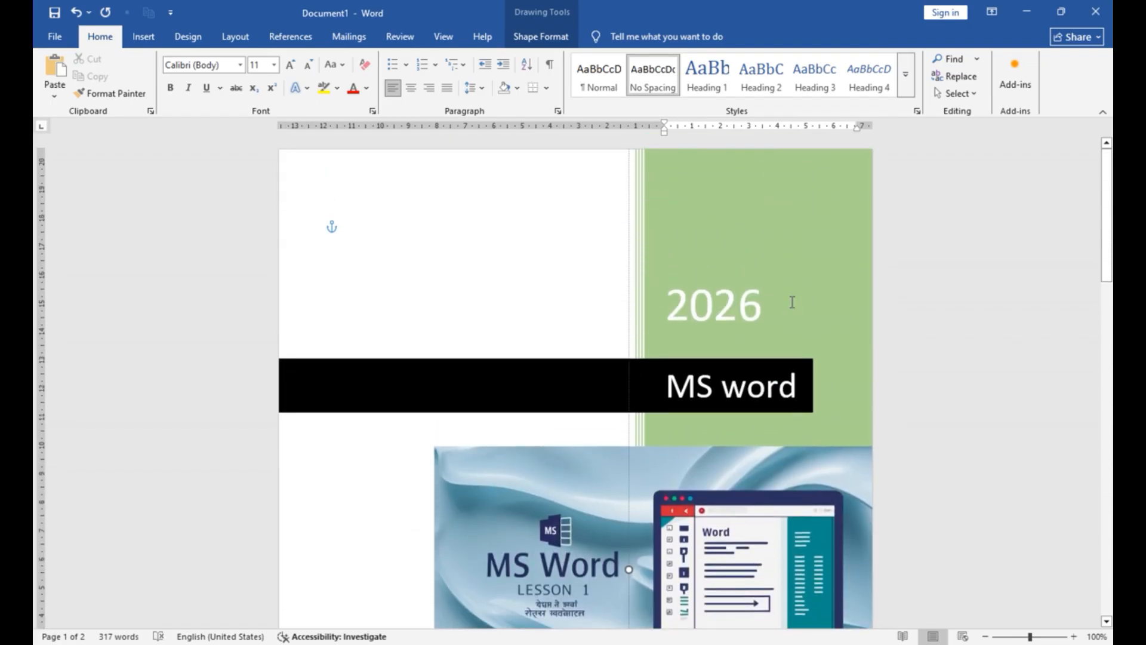
pyautogui.scroll(-1, 790, 302)
pyautogui.scroll(-4, 790, 302)
pyautogui.scroll(3, 790, 302)
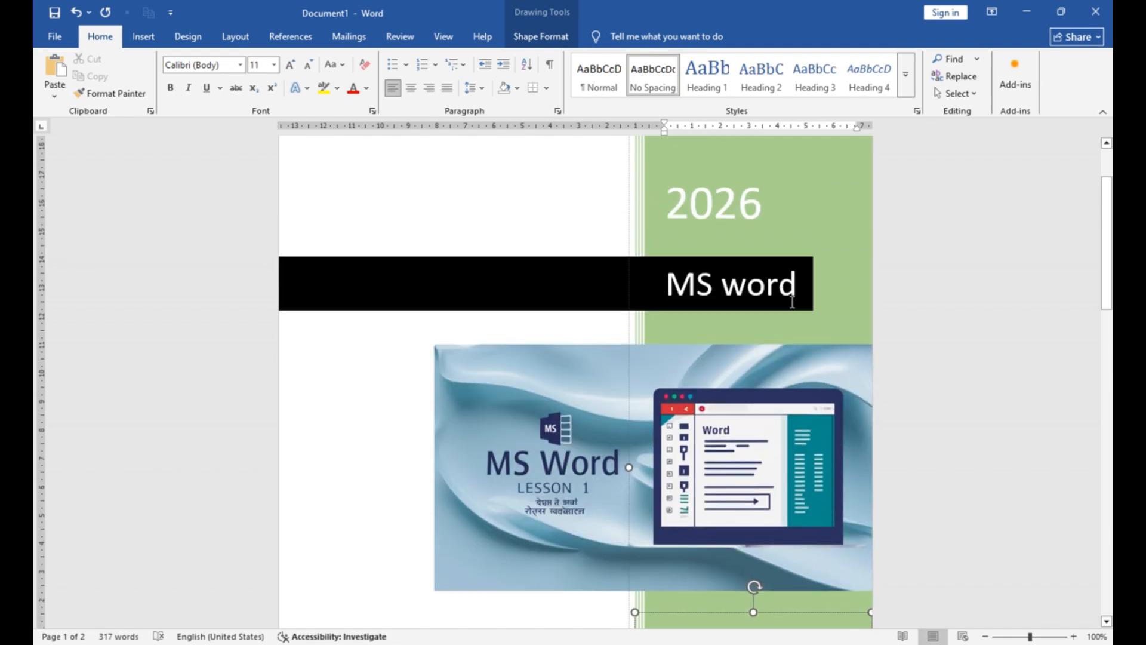
pyautogui.scroll(-1, 790, 302)
pyautogui.click(776, 221)
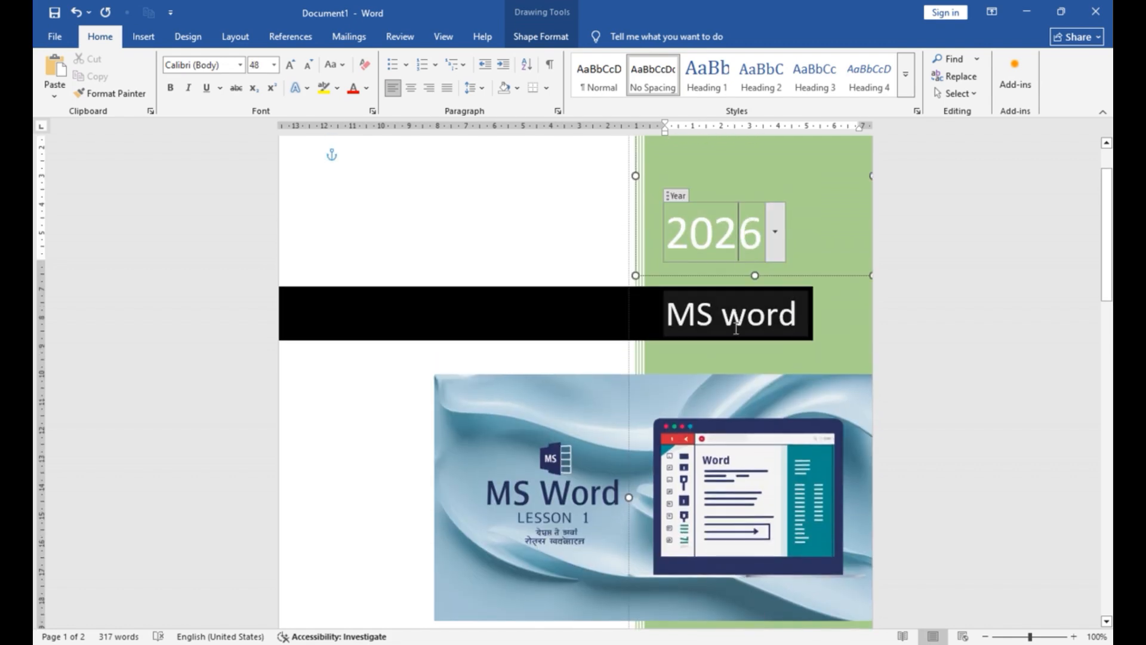
pyautogui.scroll(-8, 735, 327)
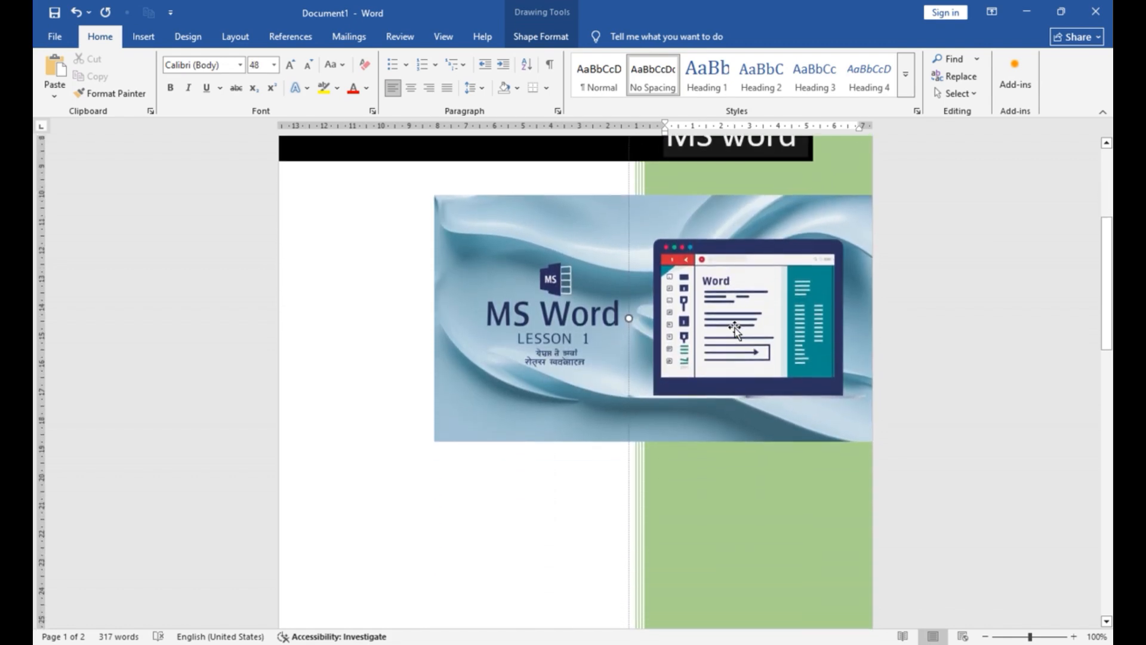
pyautogui.scroll(-3, 734, 328)
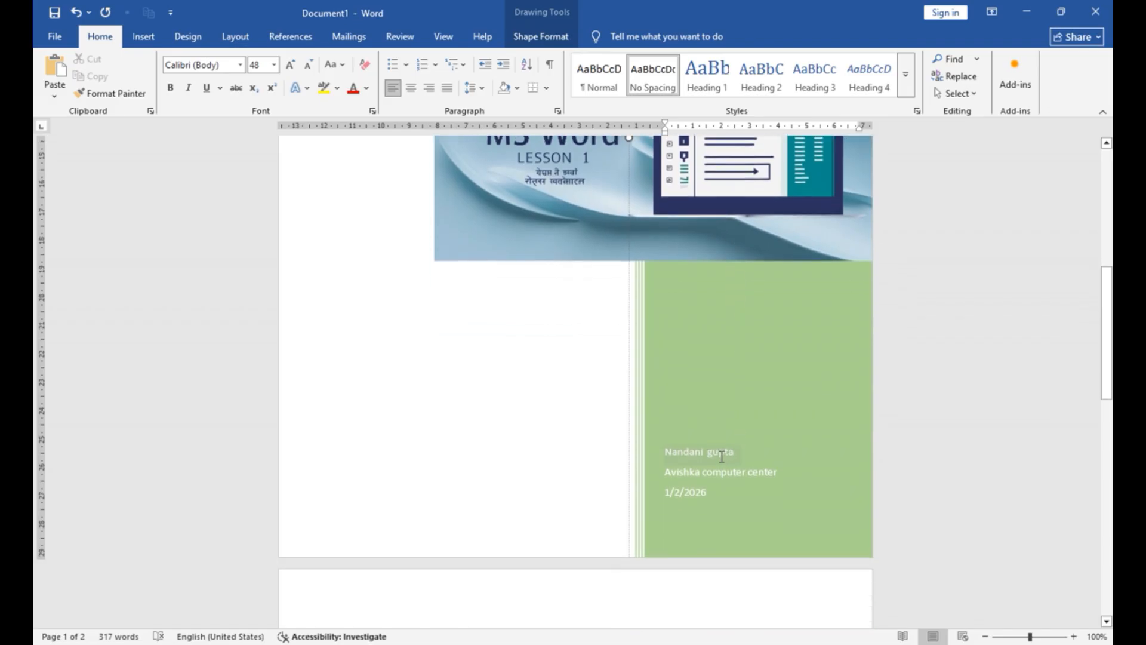
pyautogui.scroll(-1, 721, 457)
pyautogui.click(740, 436)
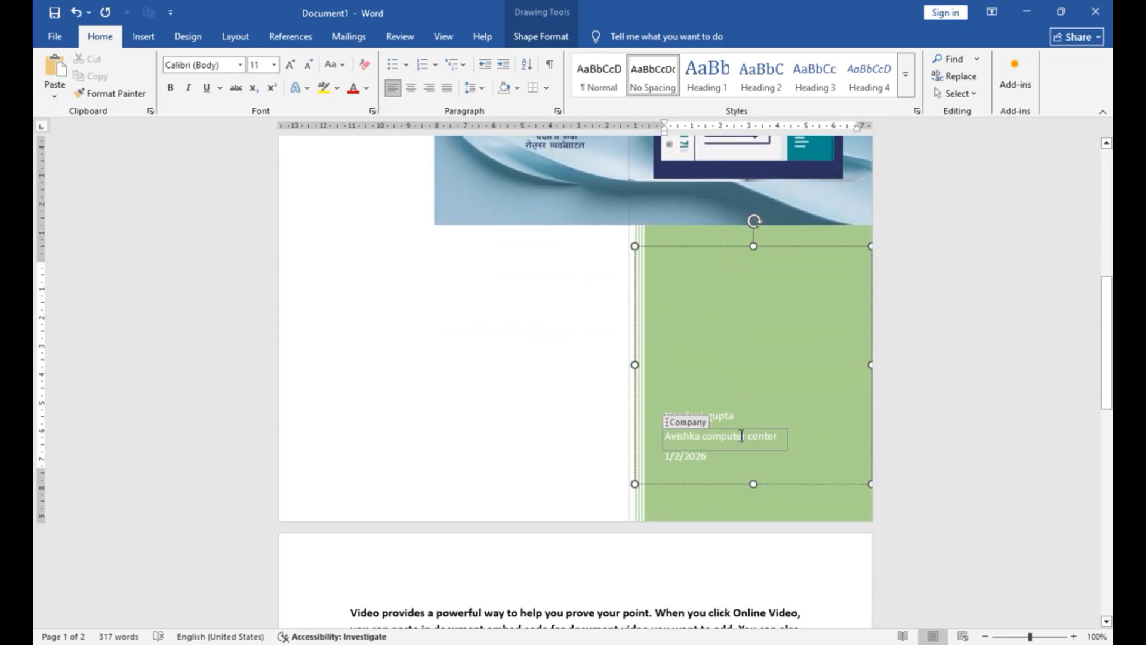
pyautogui.click(700, 461)
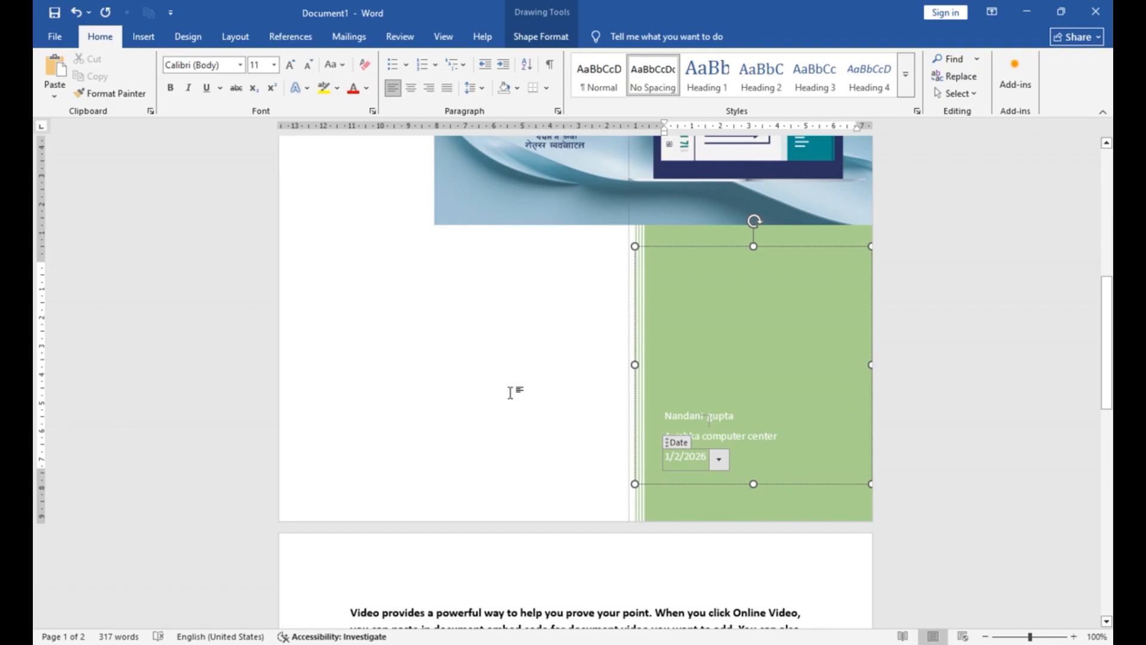
pyautogui.click(510, 392)
pyautogui.scroll(12, 510, 392)
pyautogui.scroll(-2, 721, 322)
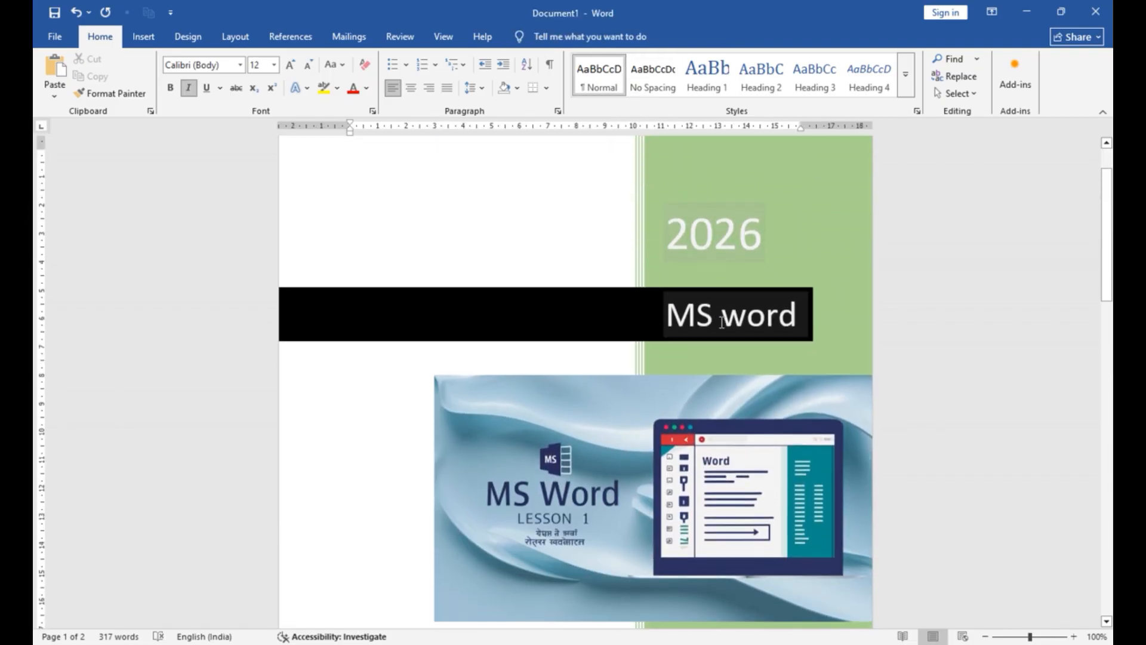
pyautogui.scroll(-5, 721, 322)
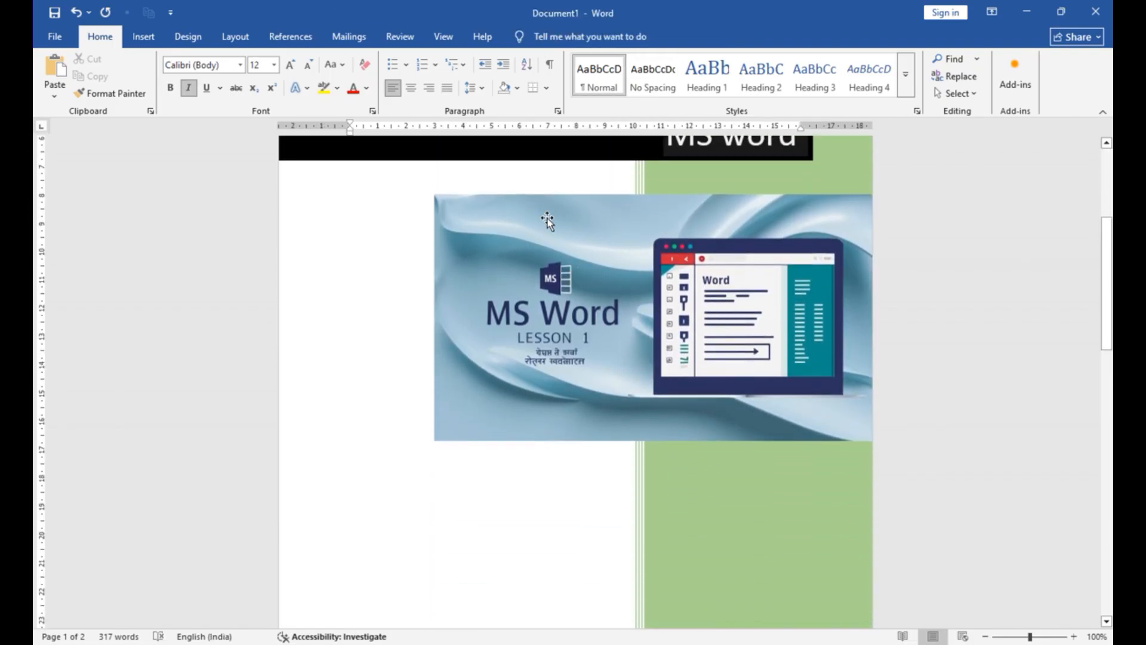
pyautogui.scroll(3, 547, 220)
# Apply the built-in Integral design from the Insert tab's Cover Page gallery
pyautogui.click(143, 37)
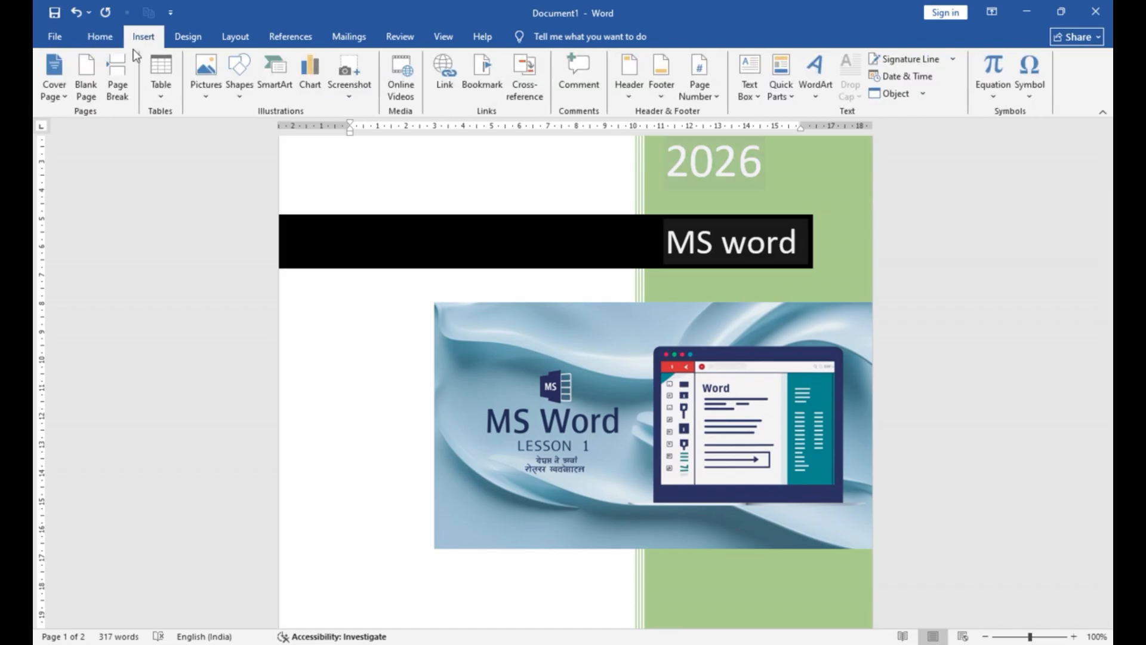
pyautogui.click(63, 96)
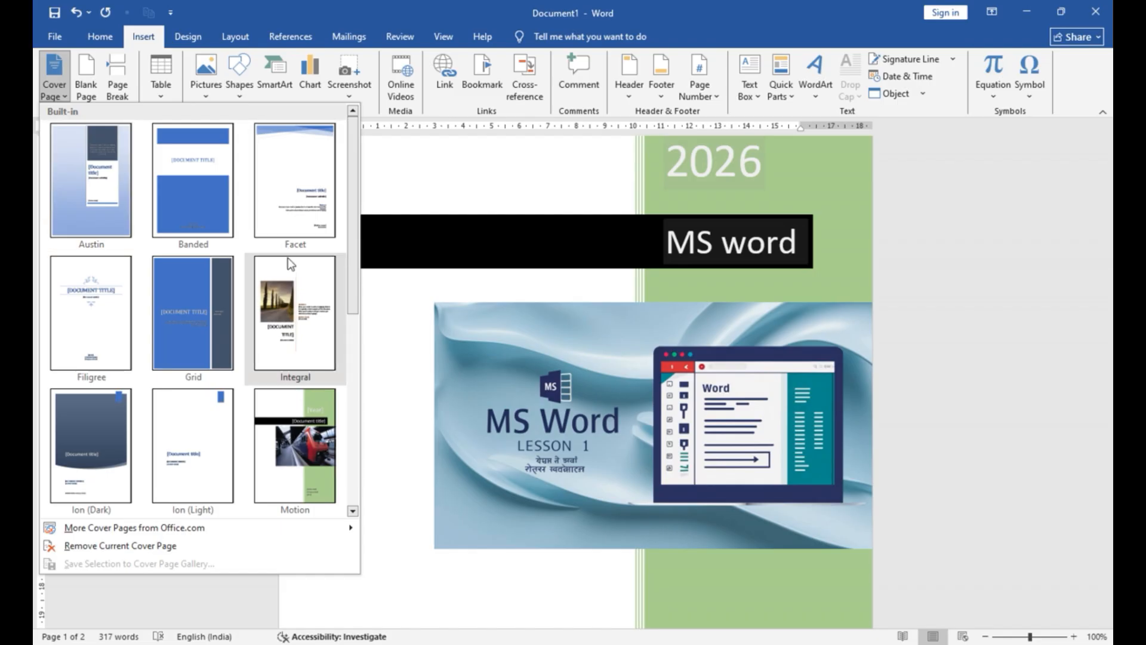
pyautogui.click(287, 284)
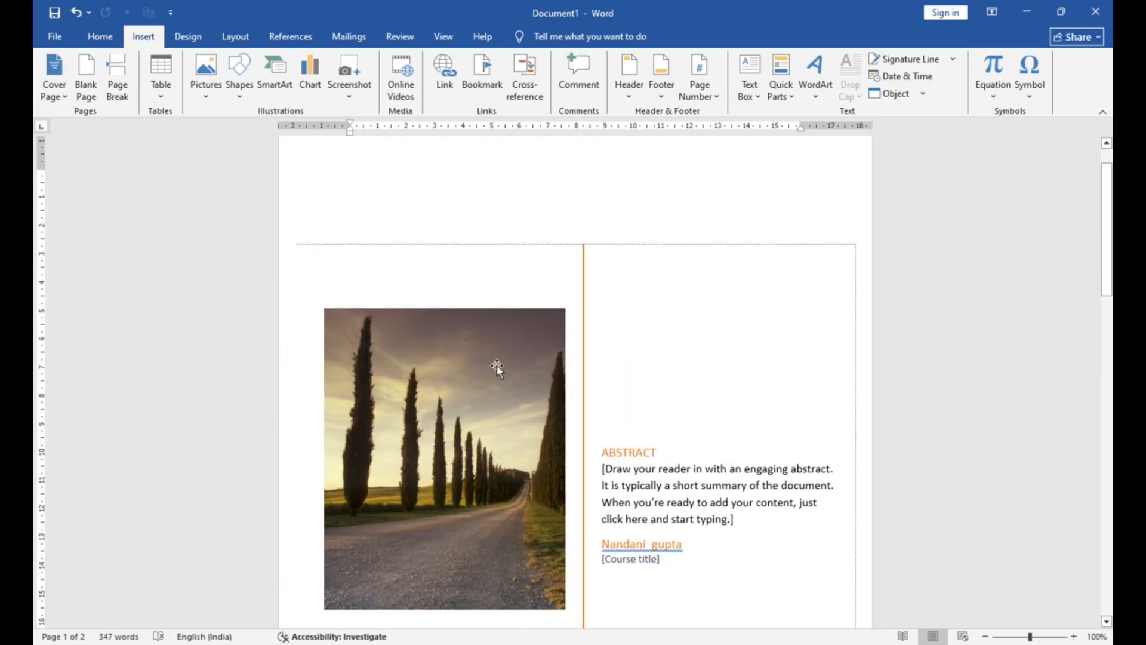
pyautogui.scroll(-5, 497, 364)
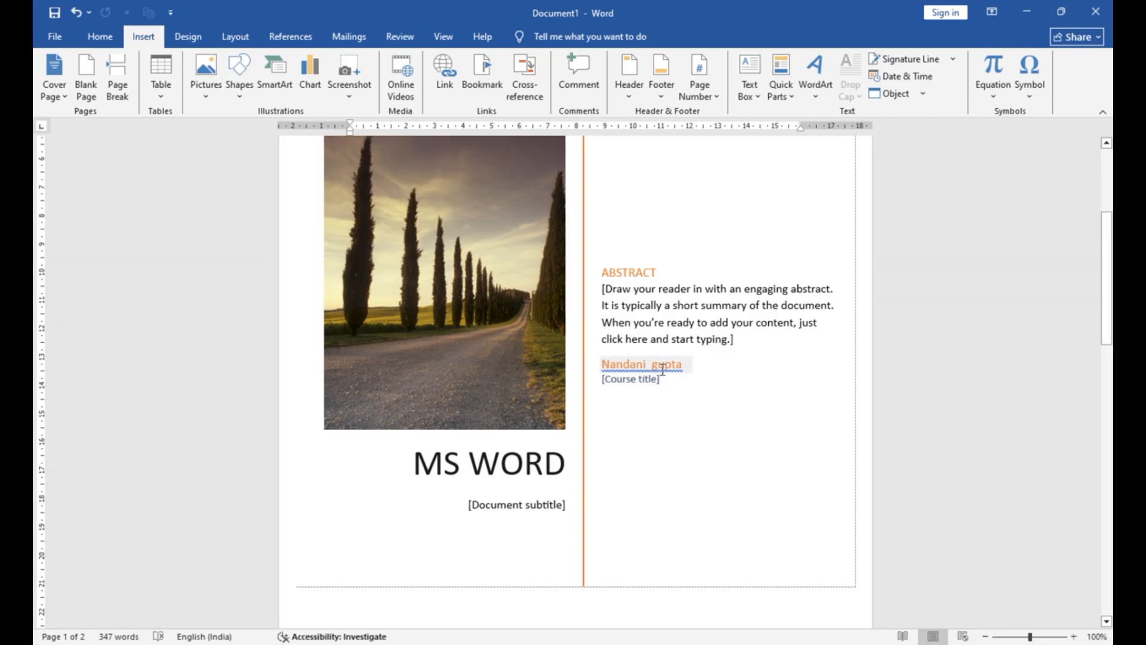
pyautogui.scroll(-2, 384, 401)
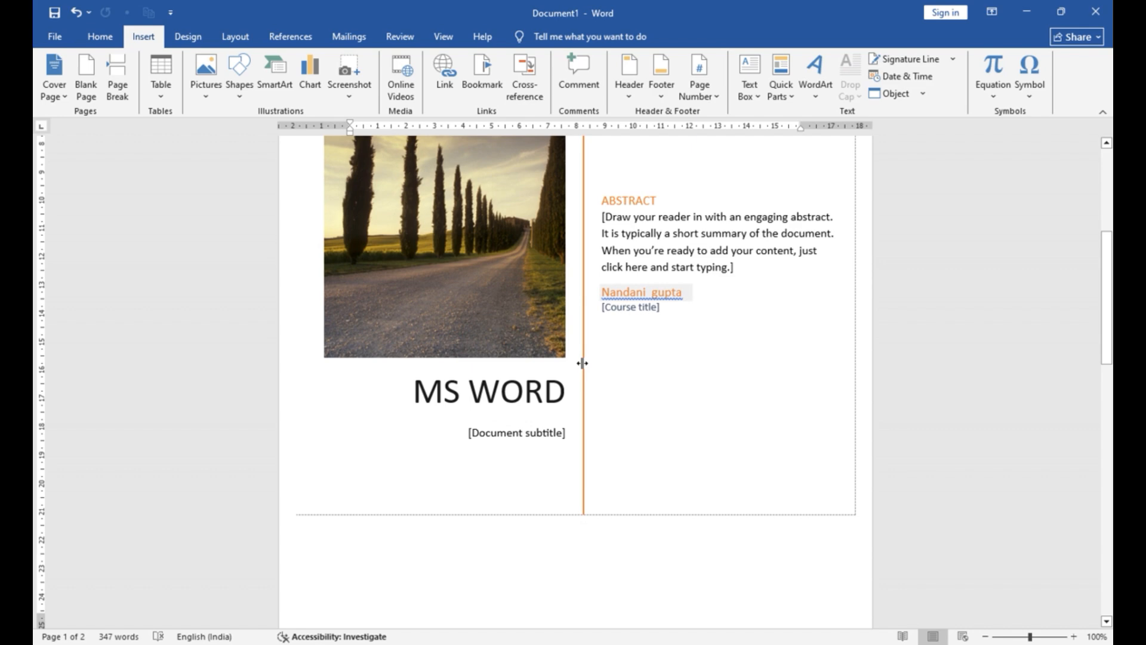
# Change the Integral cover's road photo to the MS Word Lesson 1 image from file
pyautogui.click(501, 344)
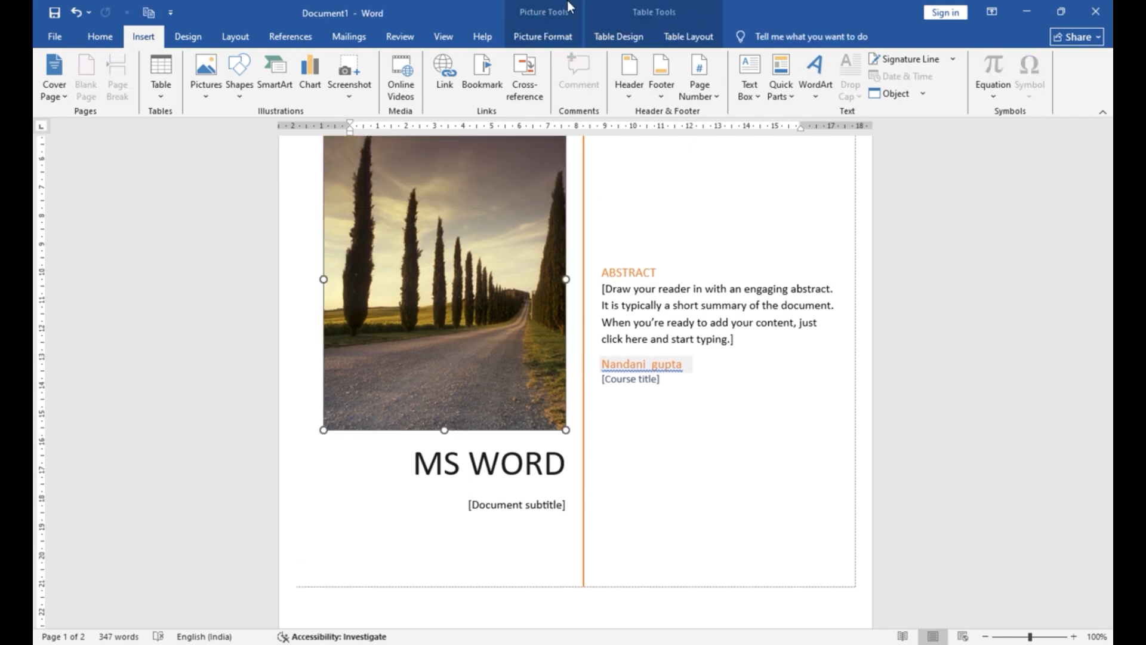
pyautogui.click(543, 37)
pyautogui.click(296, 64)
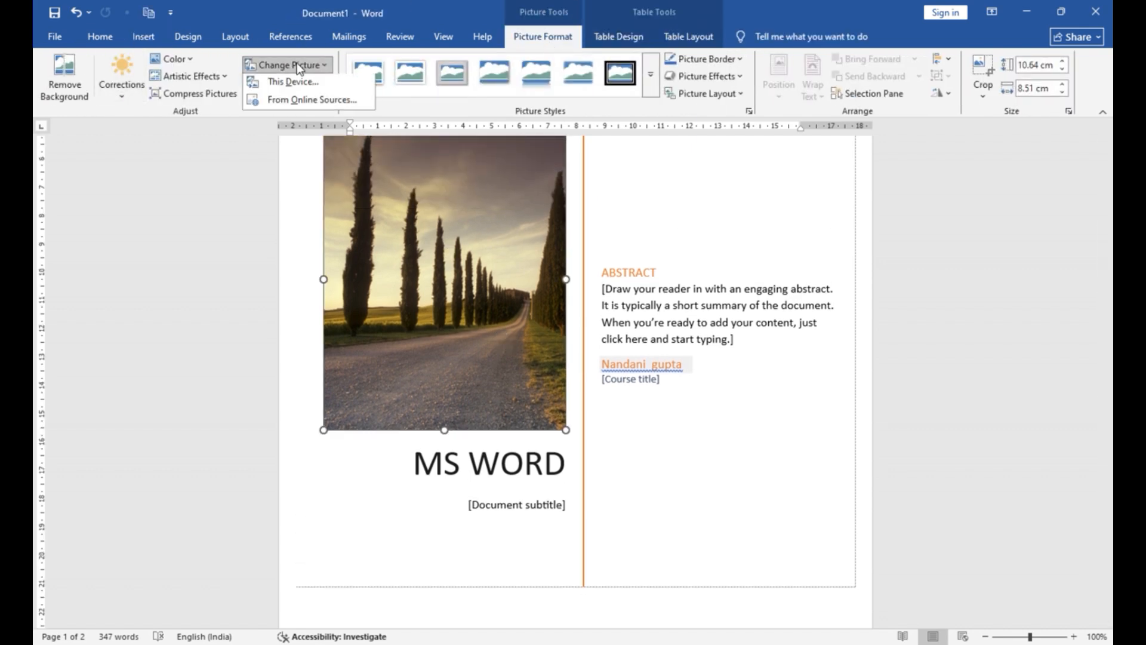
pyautogui.click(299, 81)
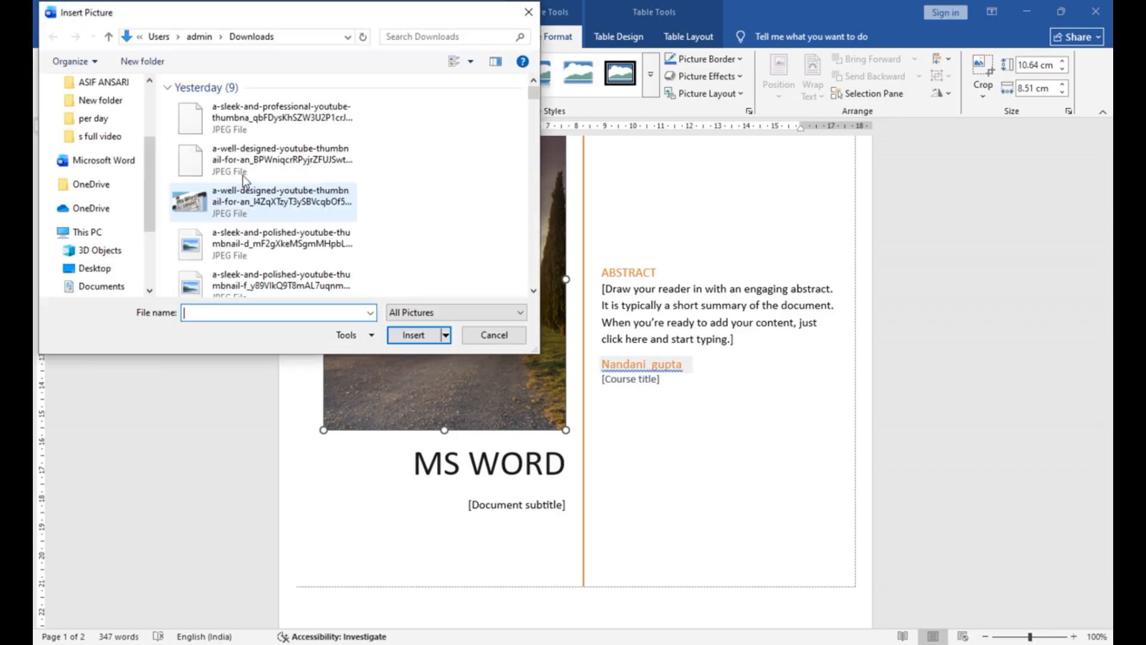
pyautogui.doubleClick(227, 159)
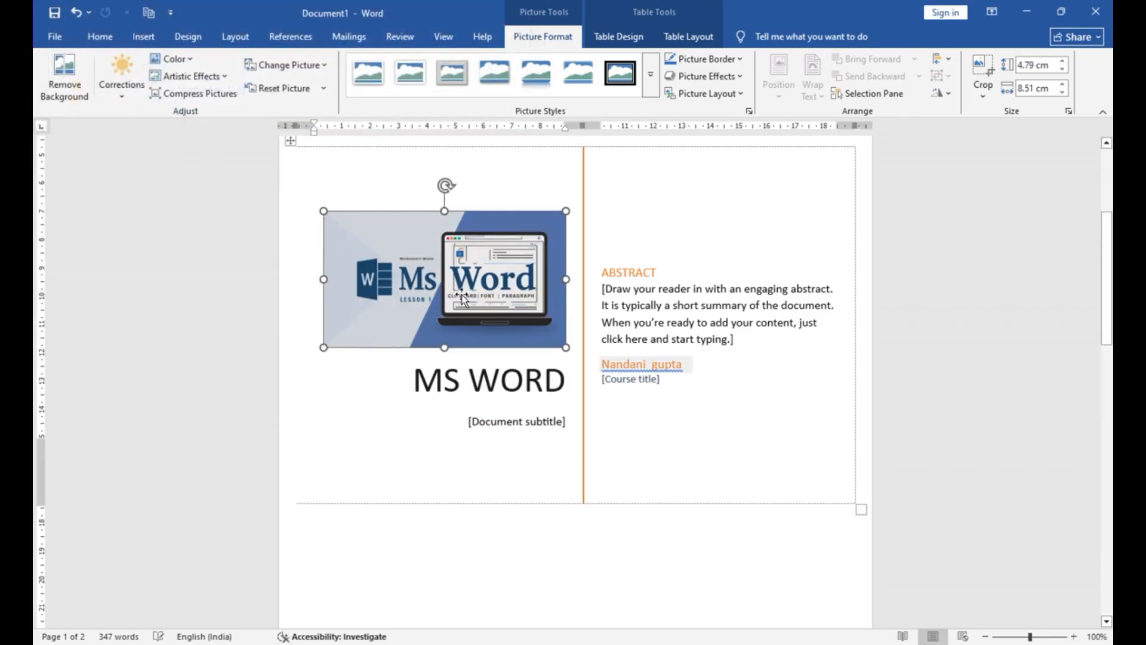
pyautogui.click(643, 301)
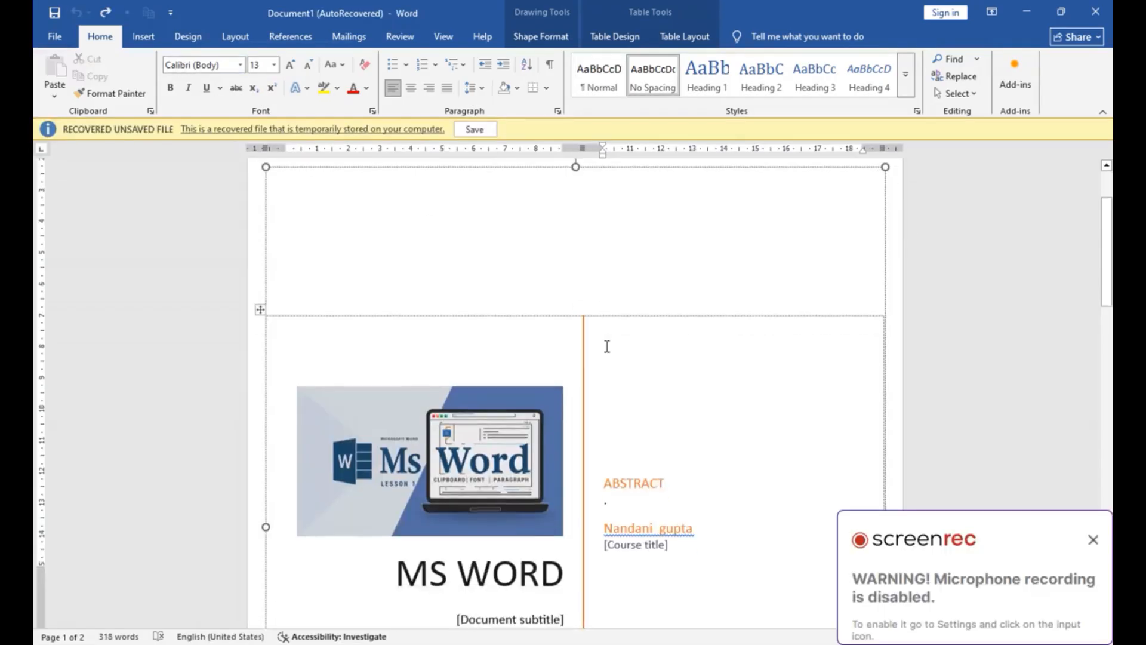
# Review the document, then show the Cover Page gallery with Austin, Banded, Facet and Integral
pyautogui.click(1094, 540)
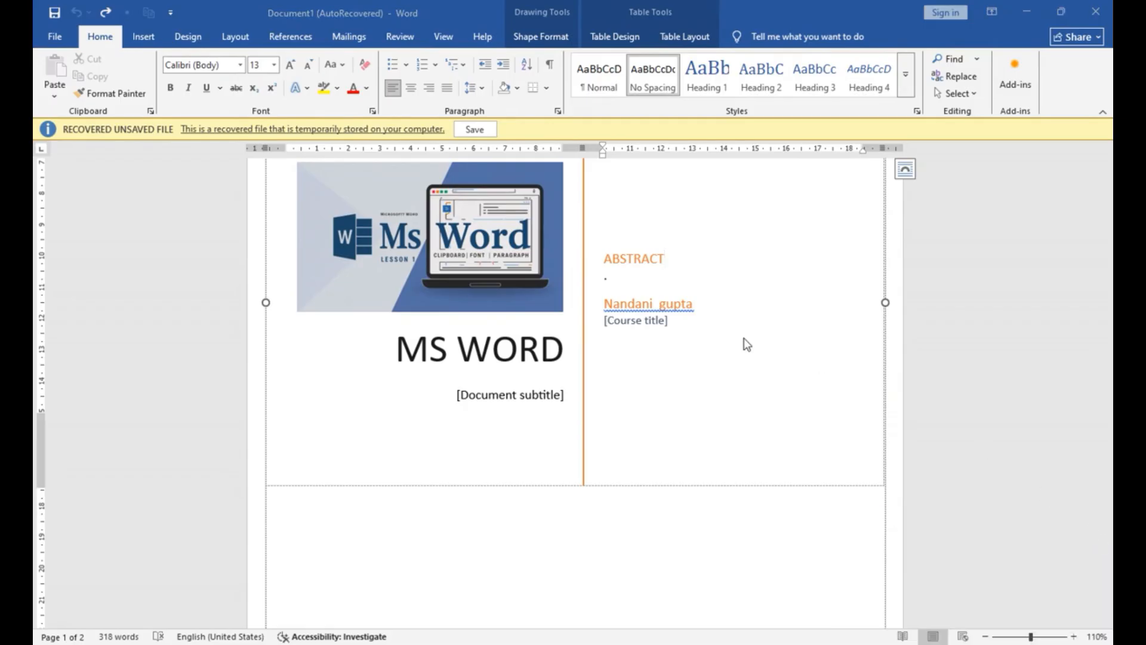
pyautogui.scroll(2, 725, 388)
pyautogui.scroll(2, 724, 388)
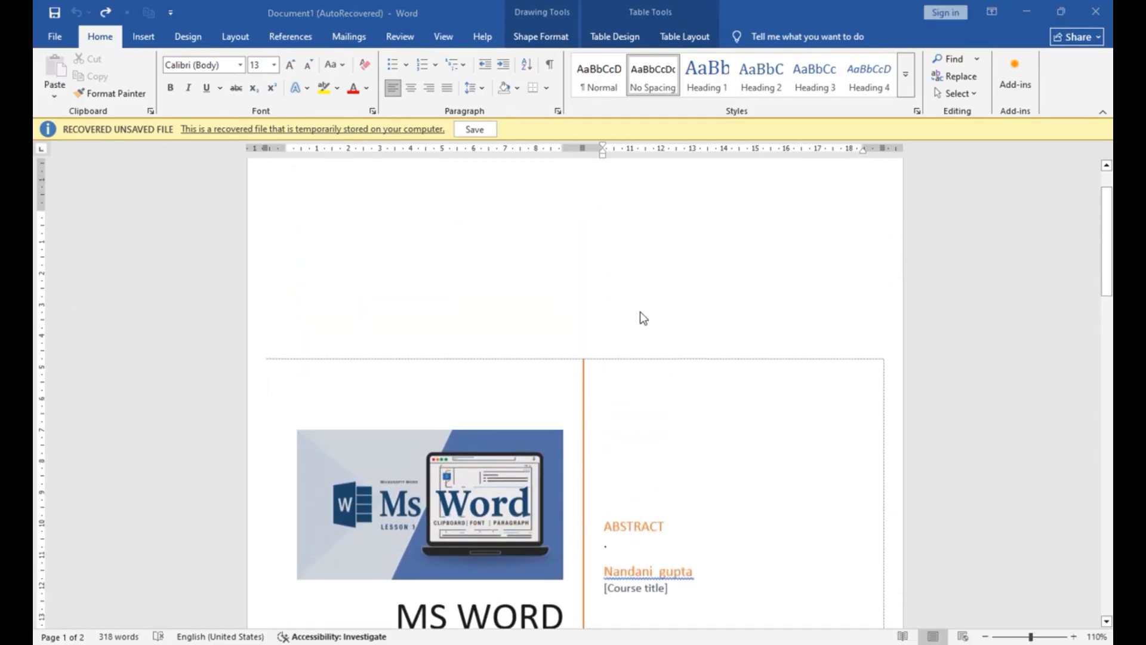
pyautogui.scroll(-3, 640, 317)
pyautogui.scroll(-2, 725, 406)
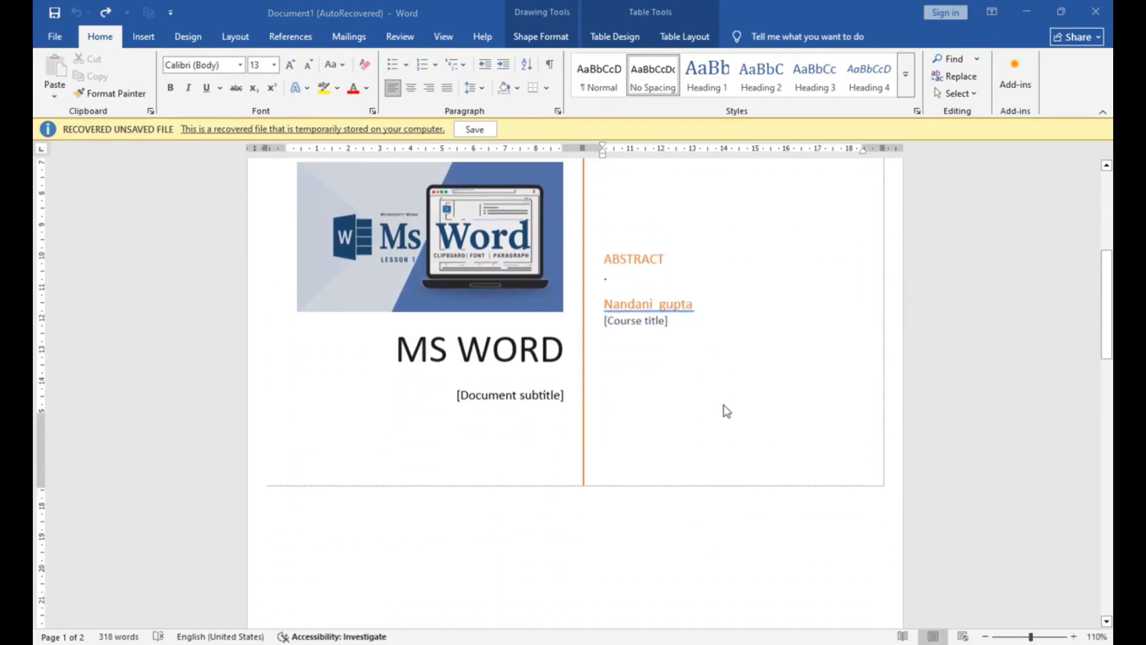
pyautogui.scroll(8, 717, 391)
pyautogui.scroll(-9, 701, 364)
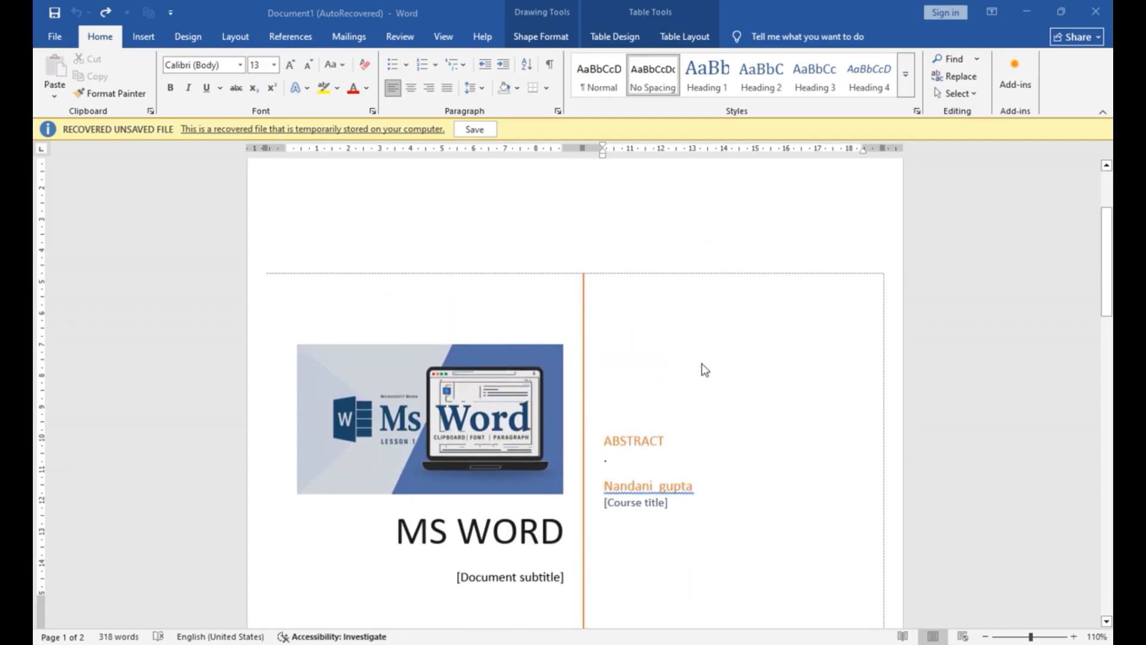
pyautogui.scroll(9, 678, 353)
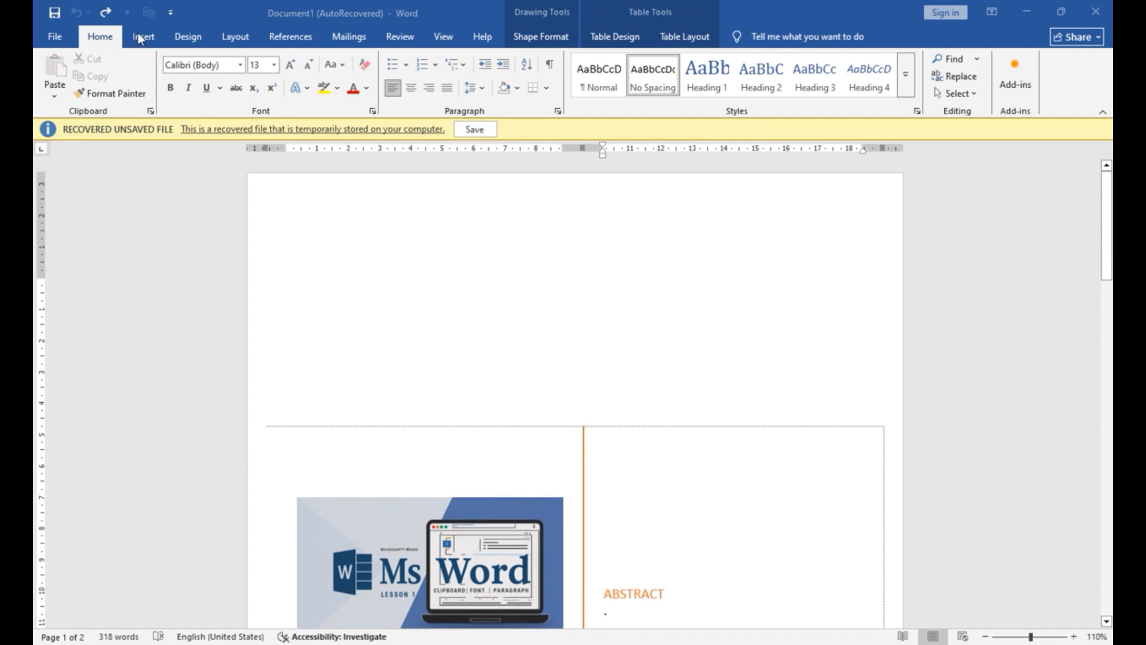
pyautogui.scroll(-3, 397, 310)
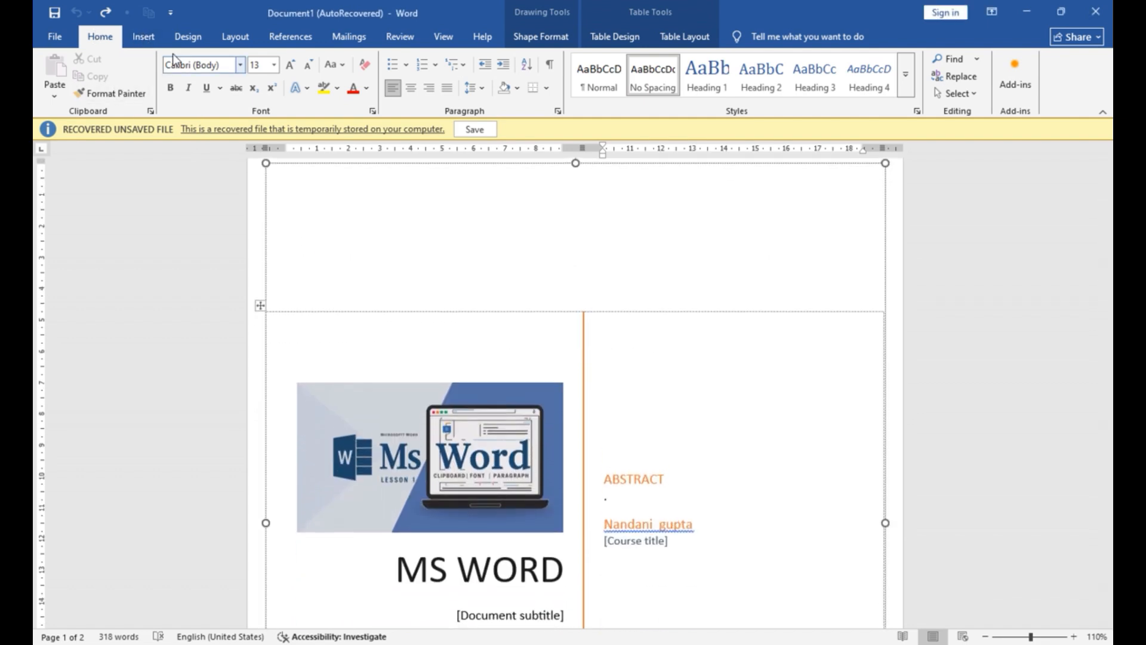
pyautogui.click(142, 37)
pyautogui.click(55, 84)
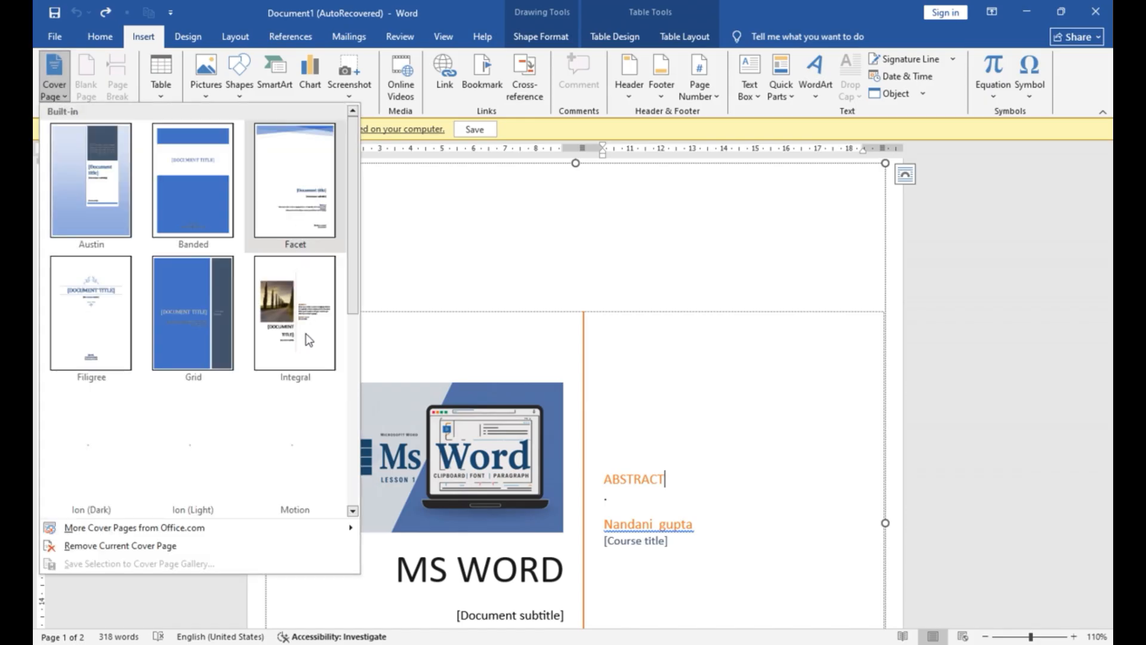
# Apply the Motion cover page and swap its train photo for the MS Word Lesson 1 image
pyautogui.click(278, 432)
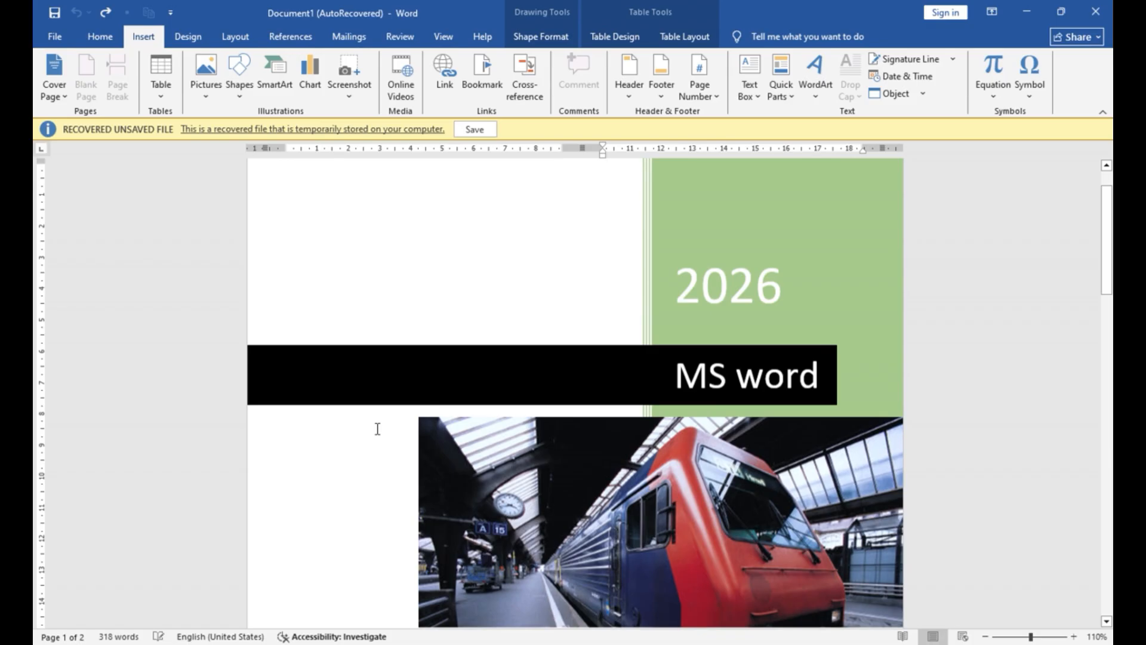
pyautogui.click(619, 511)
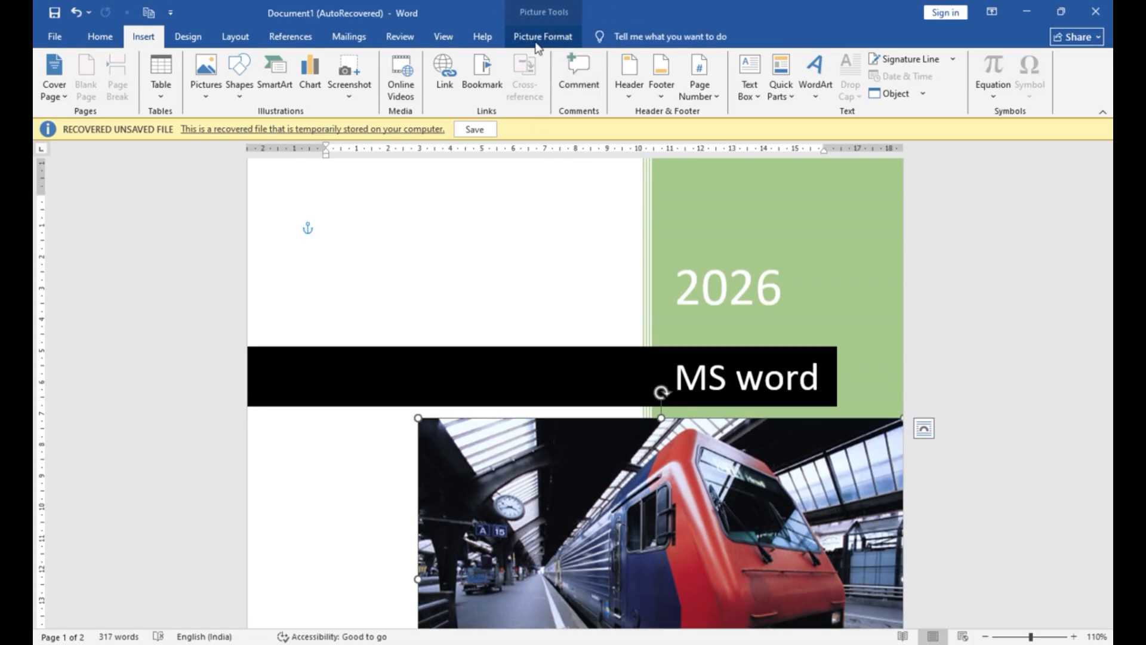
pyautogui.click(540, 37)
pyautogui.click(295, 67)
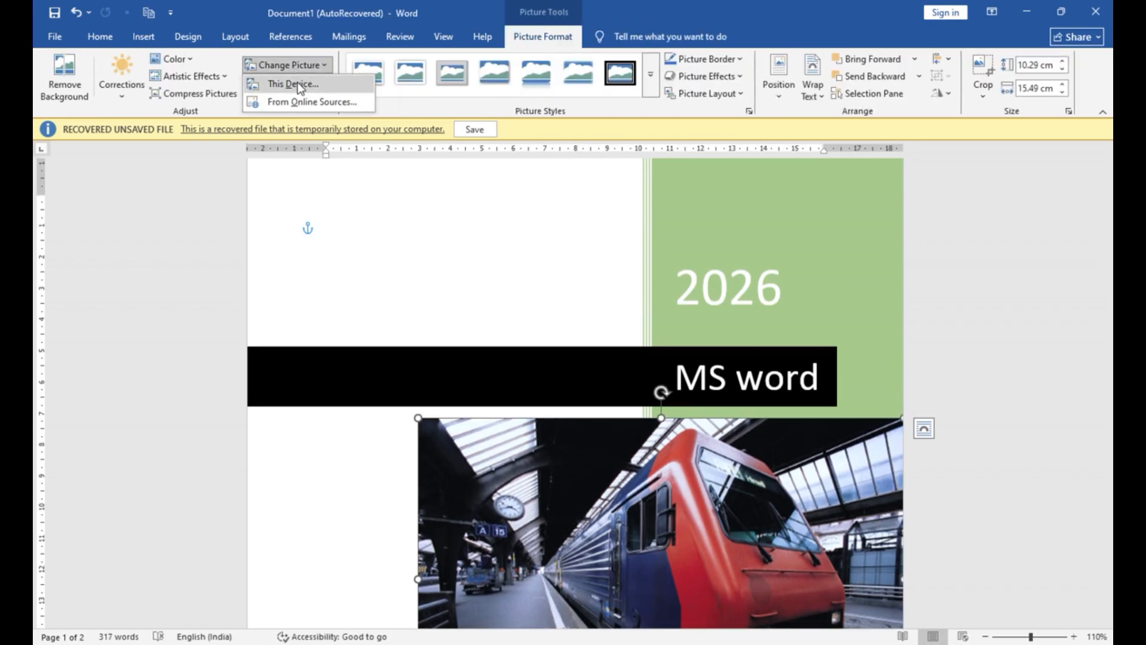
pyautogui.click(297, 82)
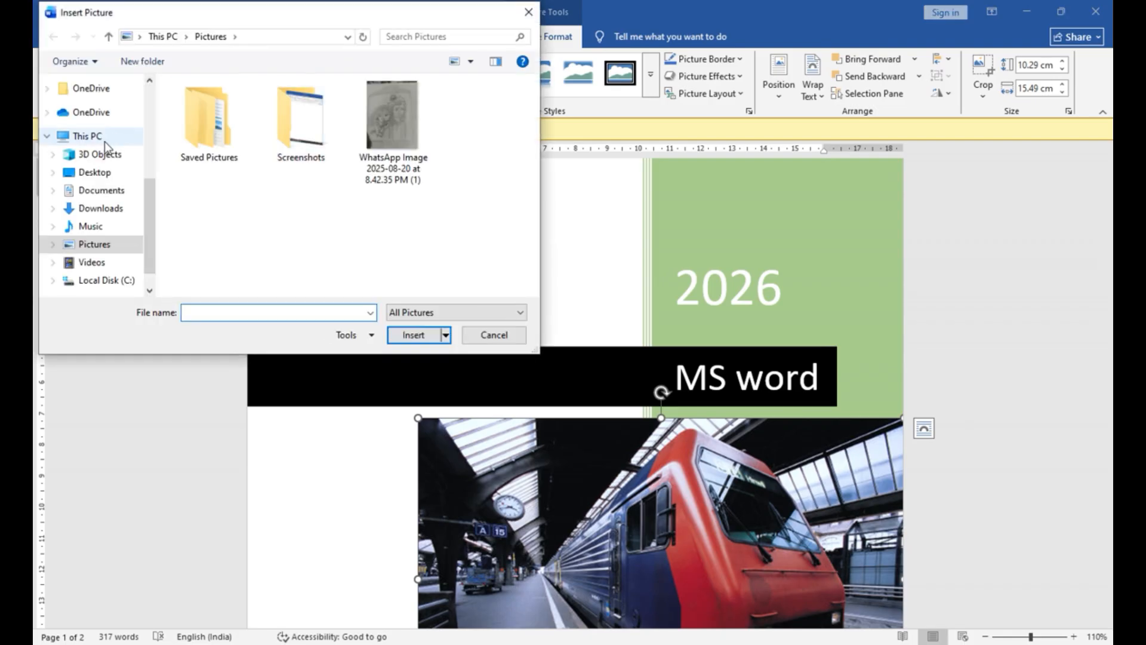
pyautogui.click(95, 172)
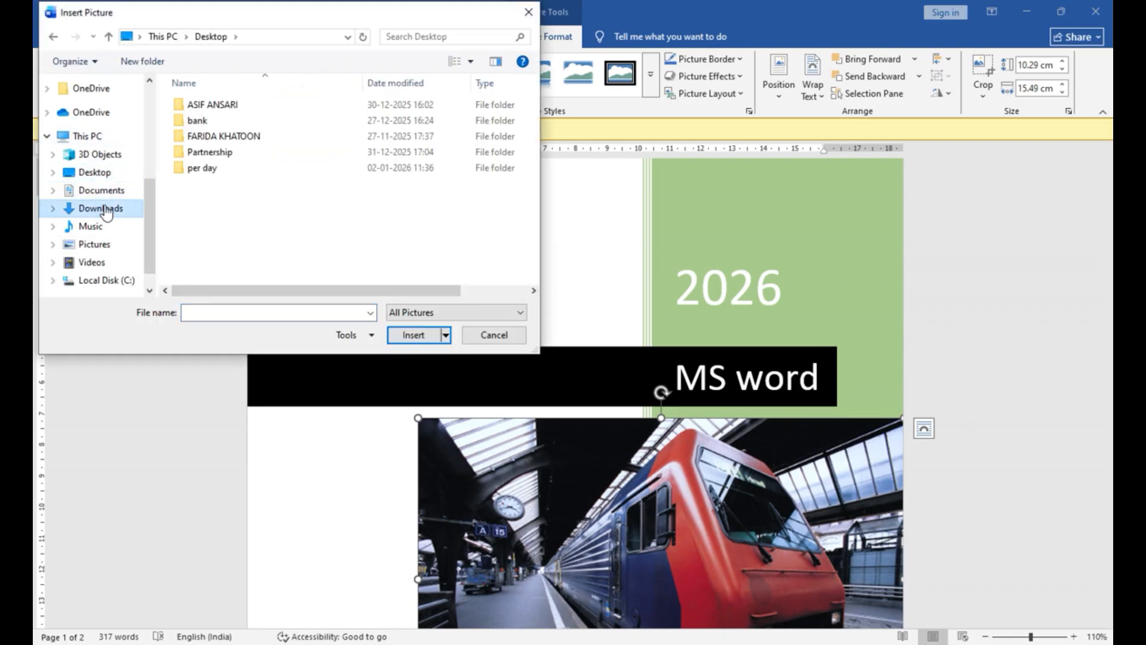
pyautogui.click(99, 208)
pyautogui.doubleClick(224, 133)
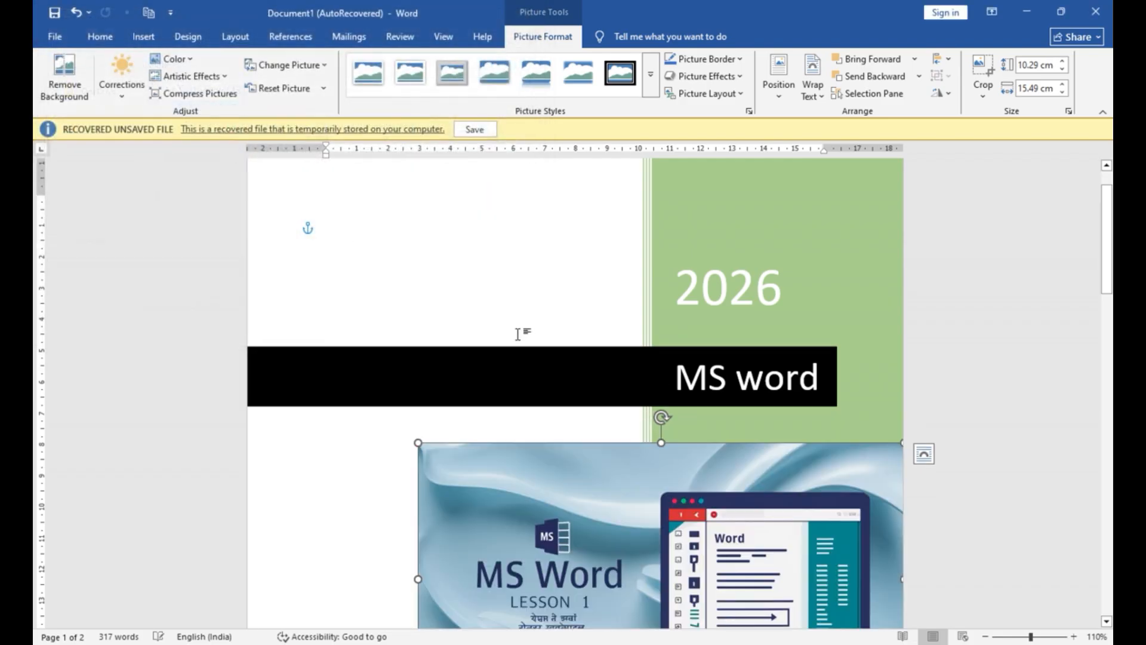
# Give the new cover picture a thick black frame picture style
pyautogui.click(650, 74)
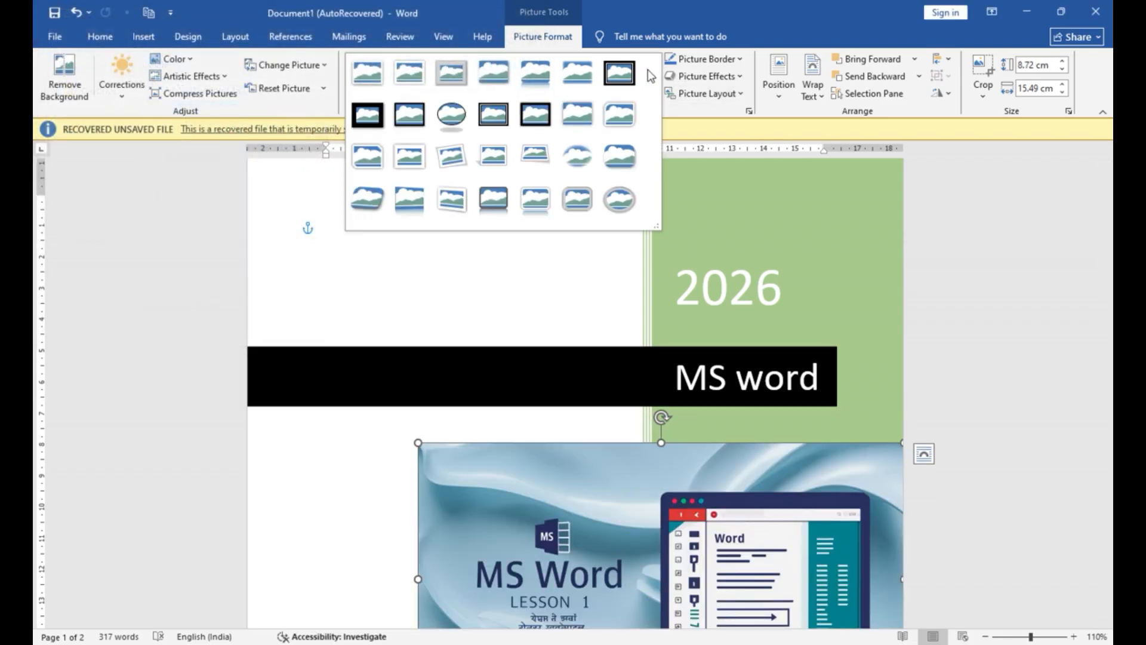
pyautogui.click(365, 116)
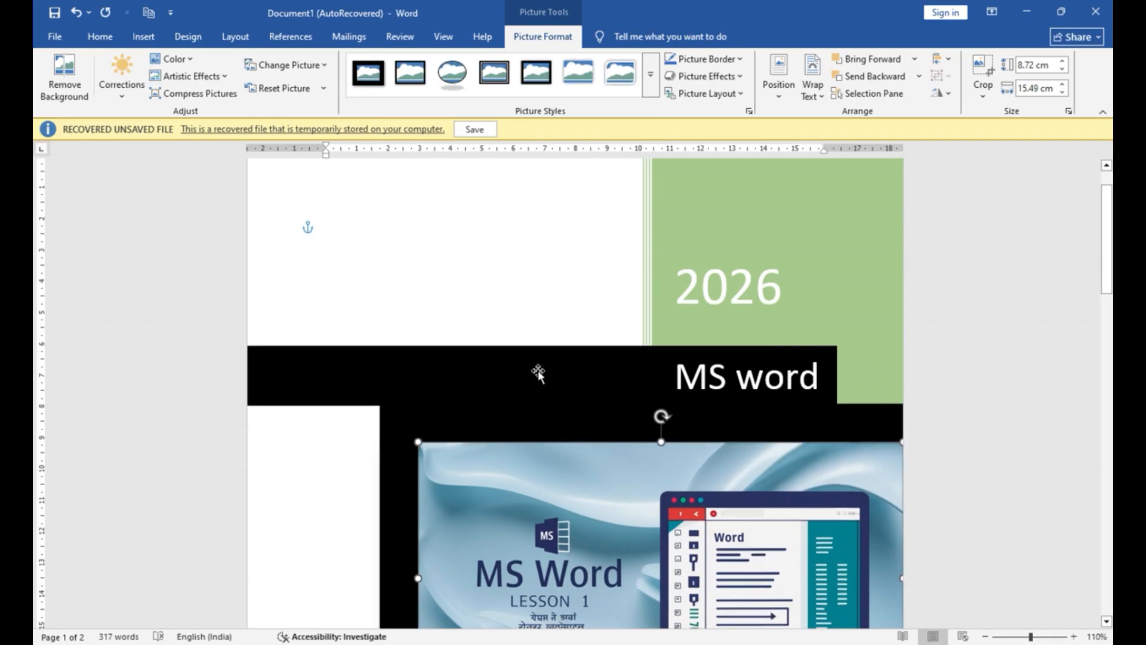
pyautogui.scroll(-5, 454, 411)
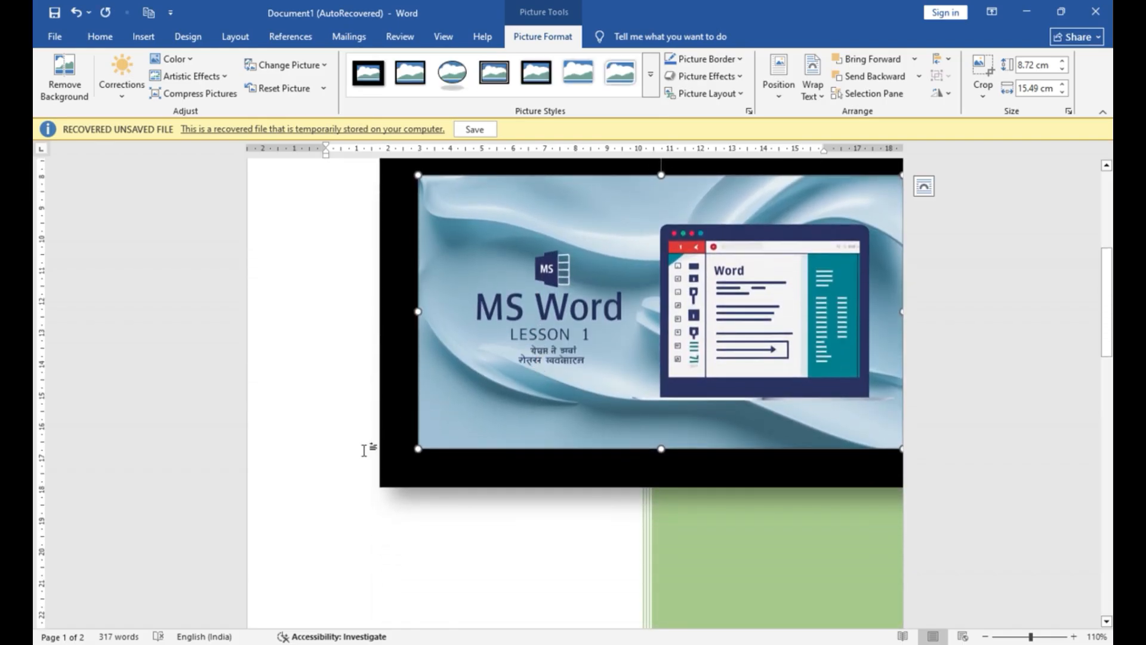
pyautogui.click(364, 449)
pyautogui.scroll(-7, 660, 437)
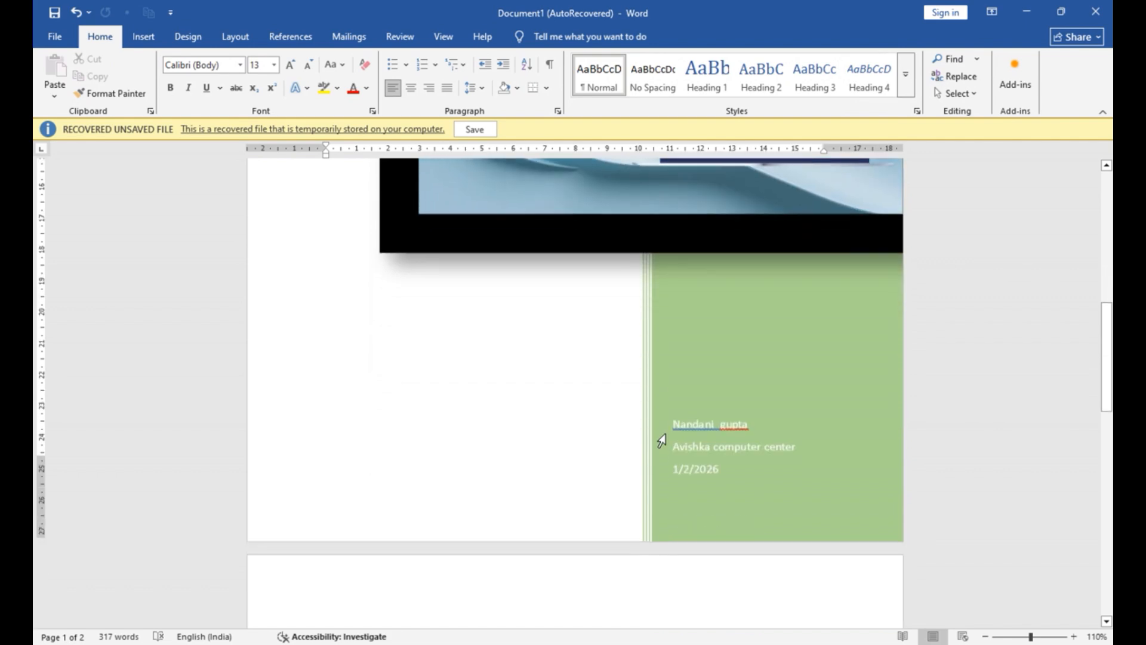
# Place the insertion point at the end of the first bold paragraph, after 'document.'
pyautogui.scroll(-1, 661, 441)
pyautogui.scroll(8, 660, 435)
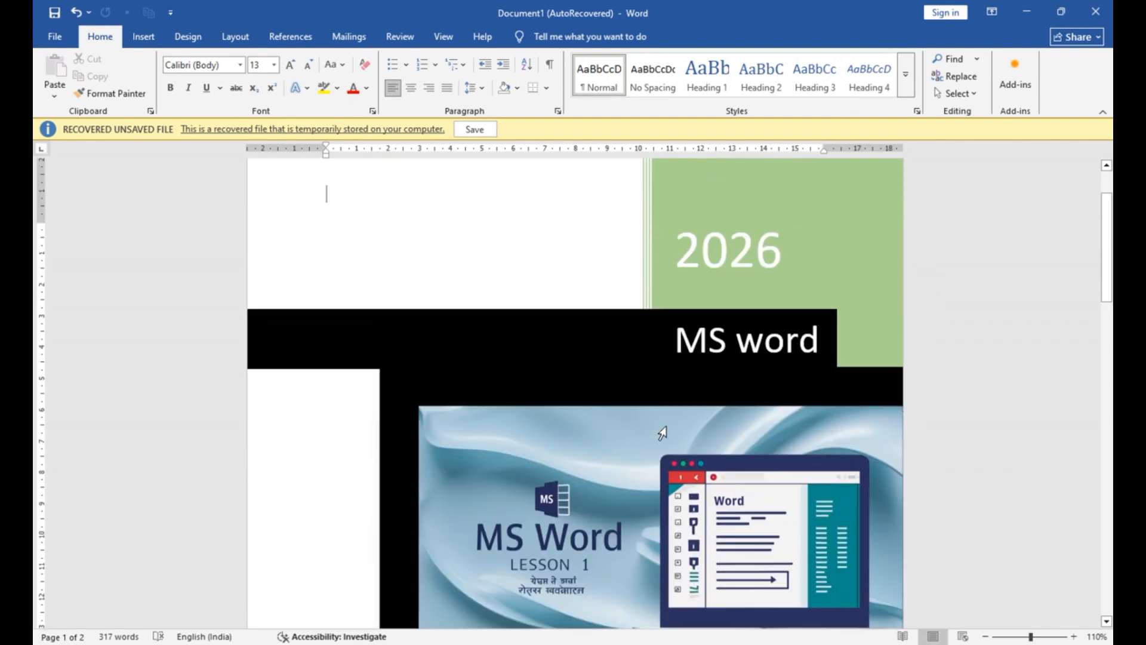
pyautogui.scroll(-9, 662, 433)
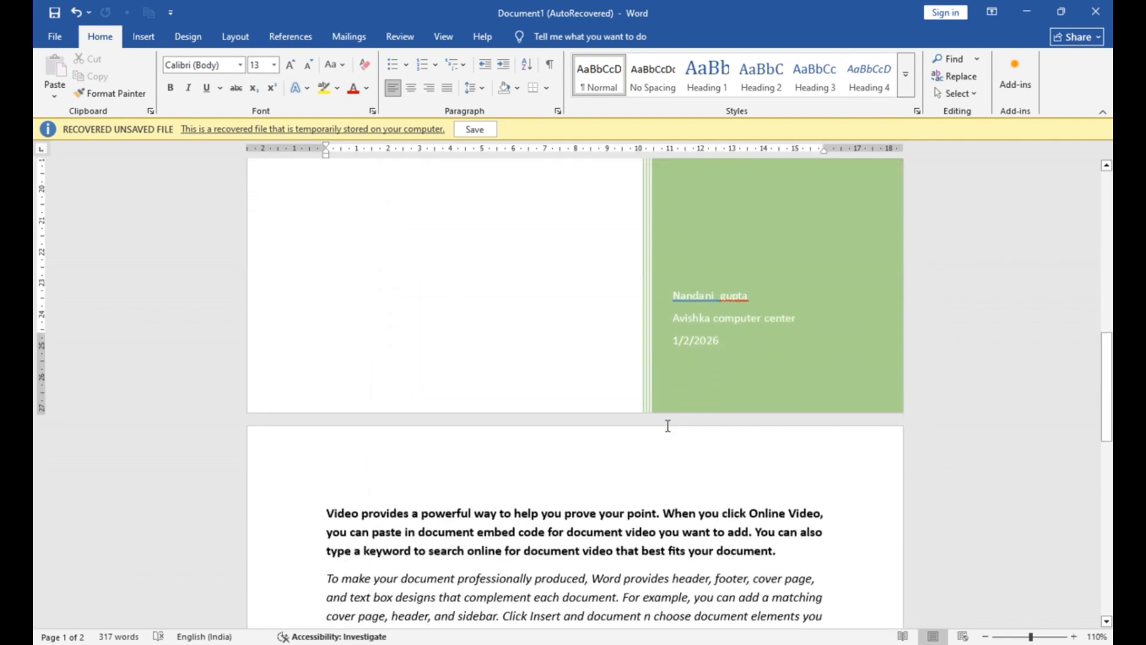
pyautogui.scroll(-3, 543, 294)
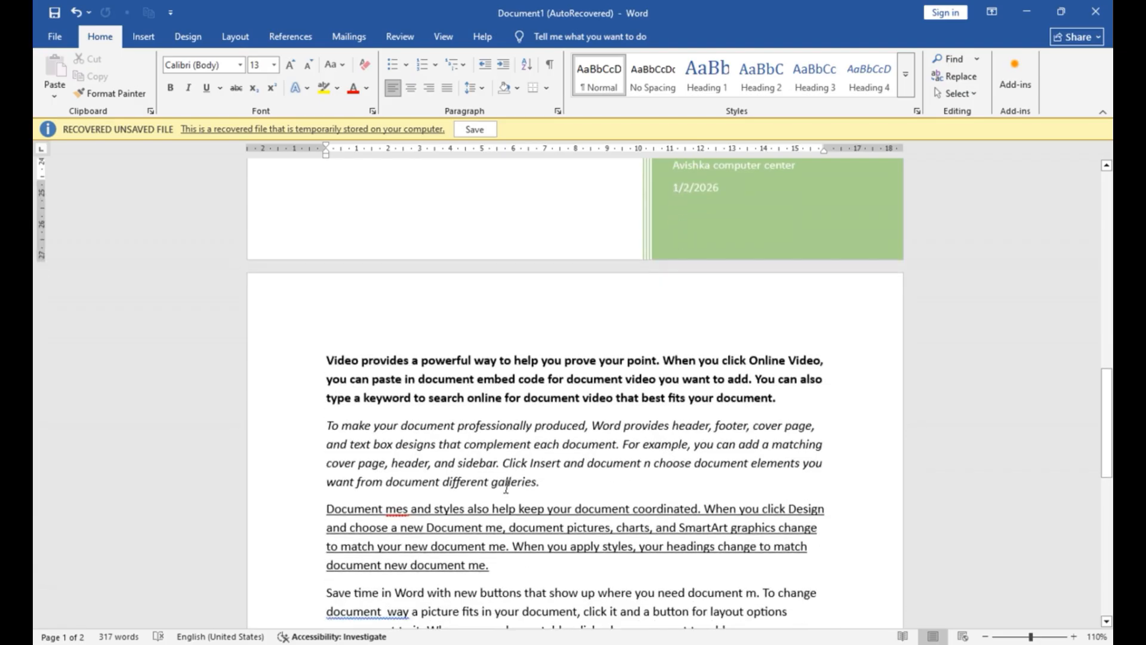
pyautogui.click(153, 35)
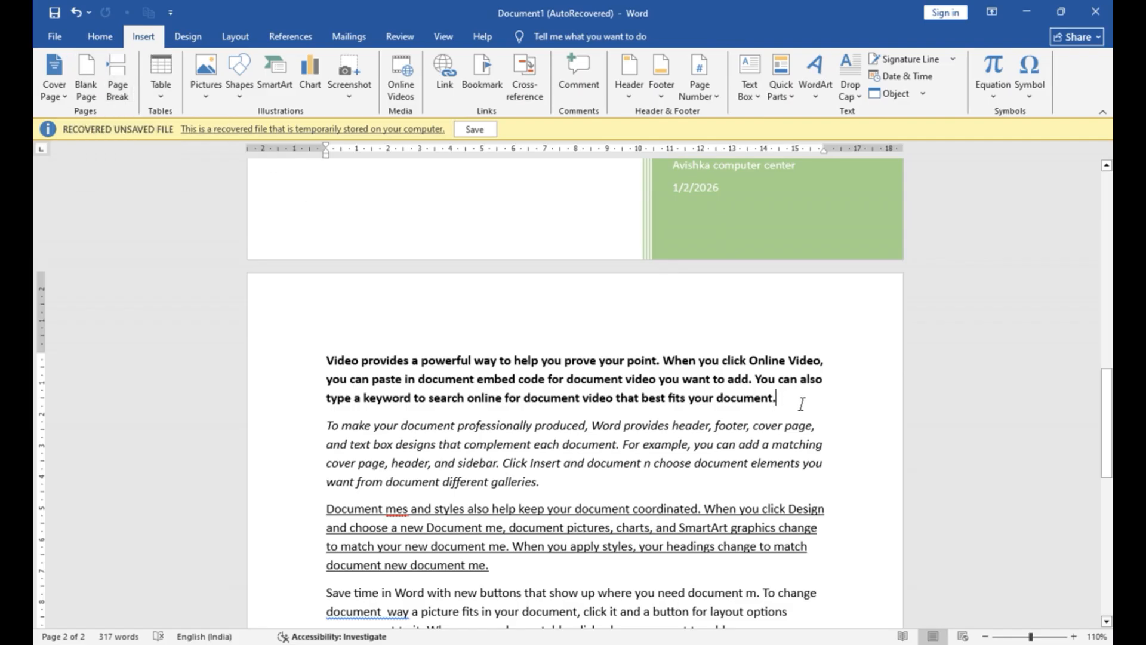
pyautogui.scroll(-3, 517, 425)
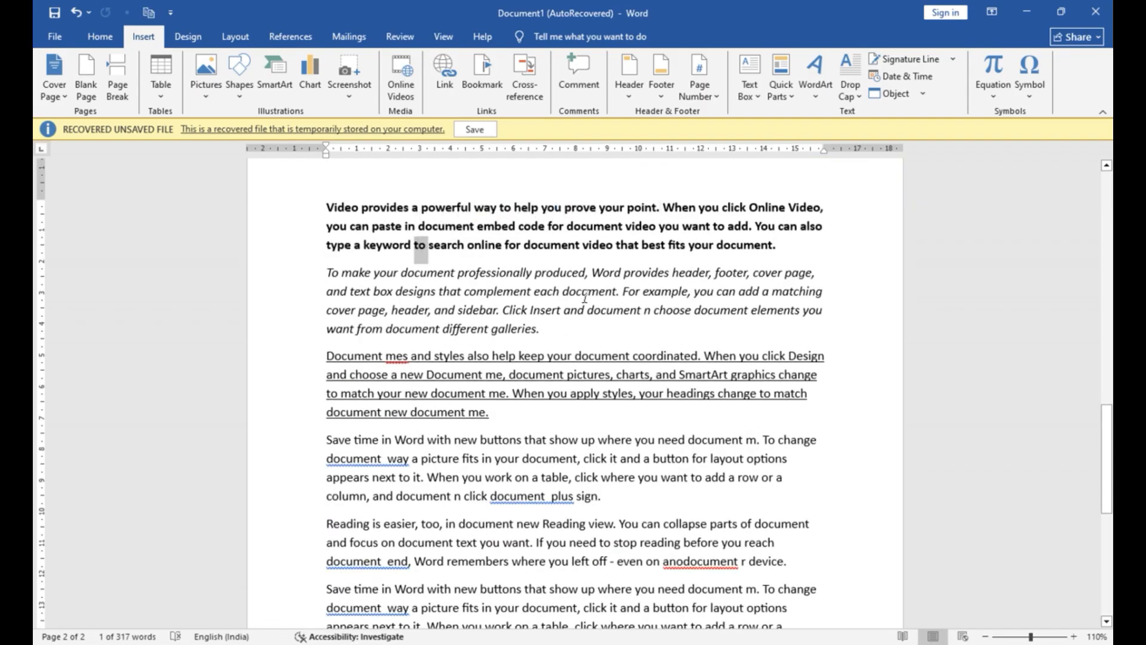
pyautogui.tripleClick(613, 231)
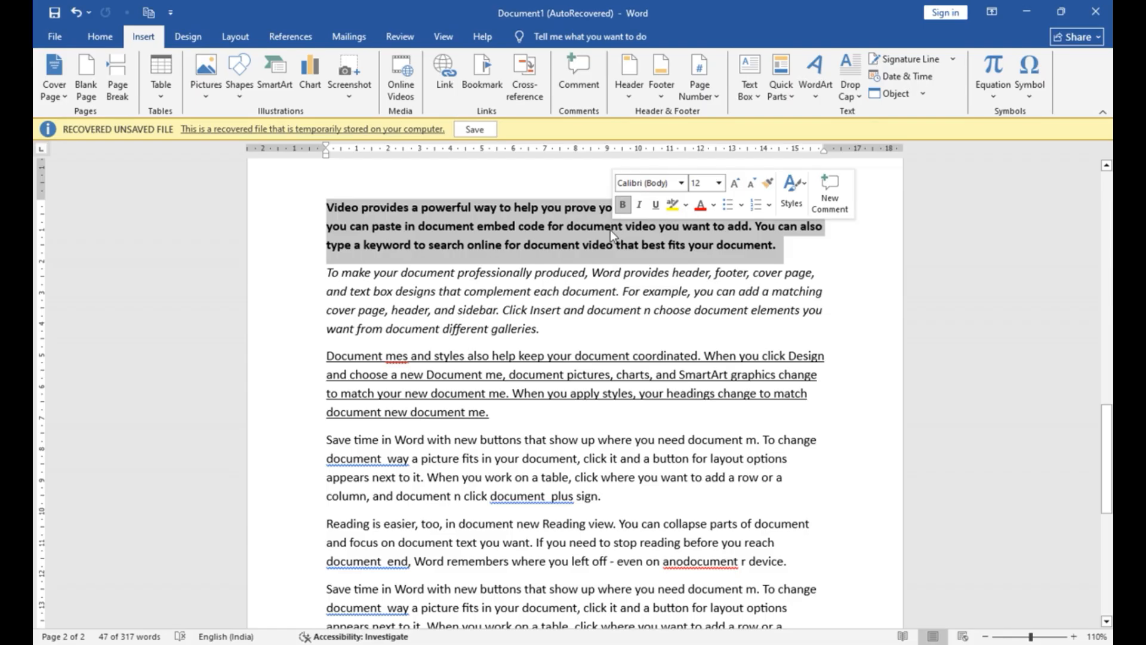
pyautogui.click(786, 251)
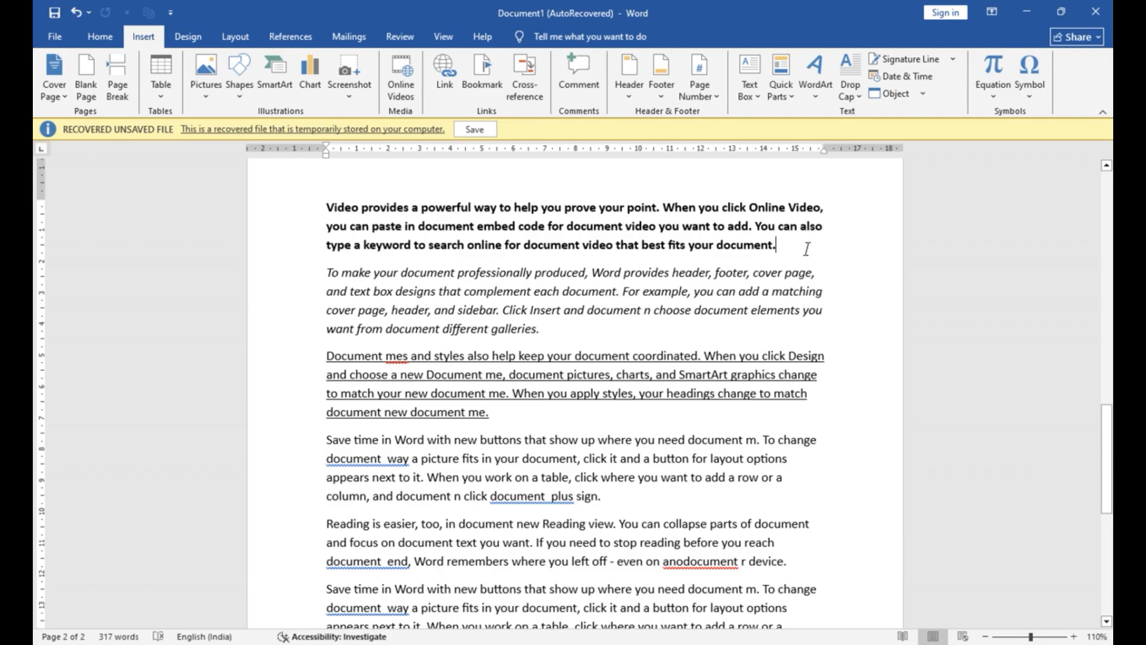
# Insert a blank page after the first bold paragraph
pyautogui.click(95, 71)
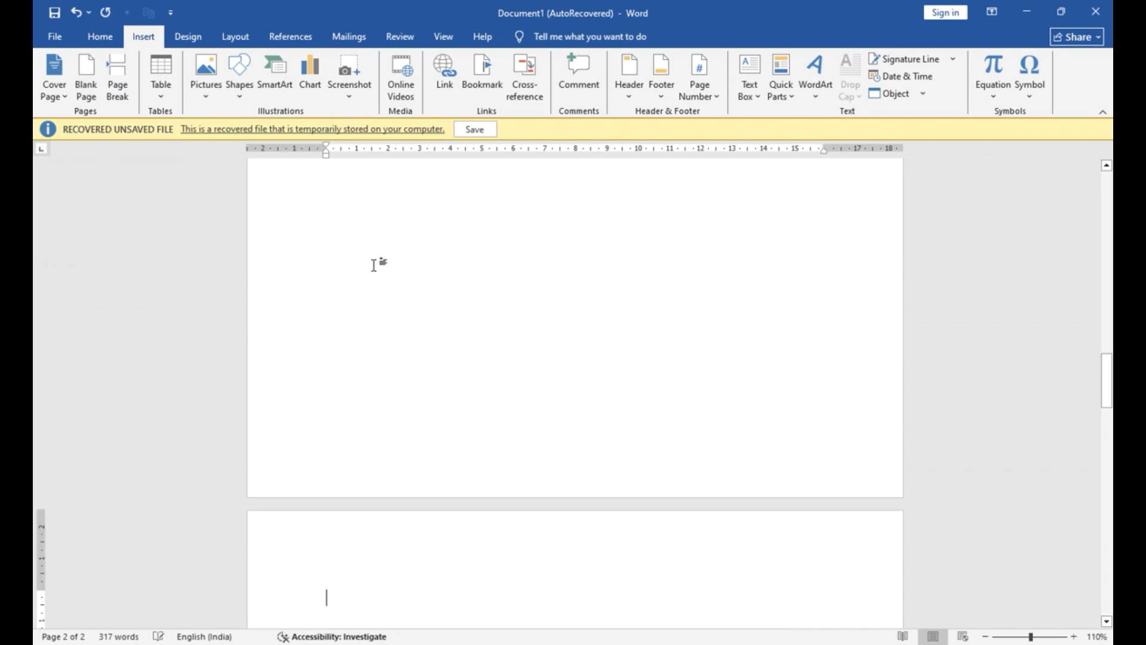
pyautogui.scroll(-5, 373, 260)
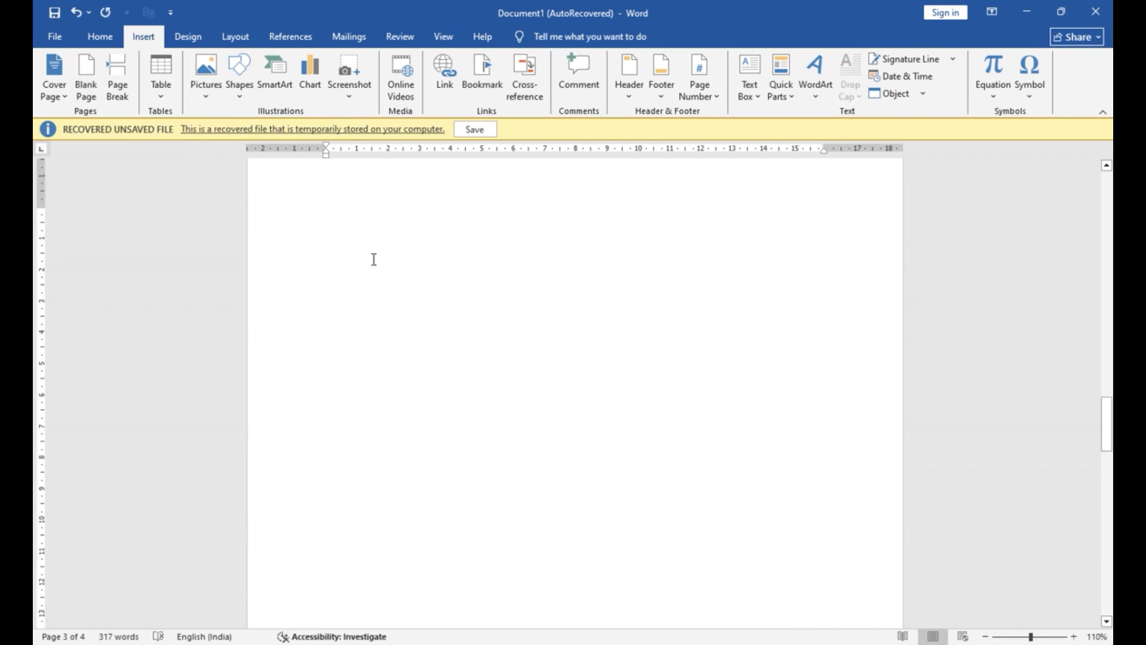
pyautogui.scroll(-8, 374, 259)
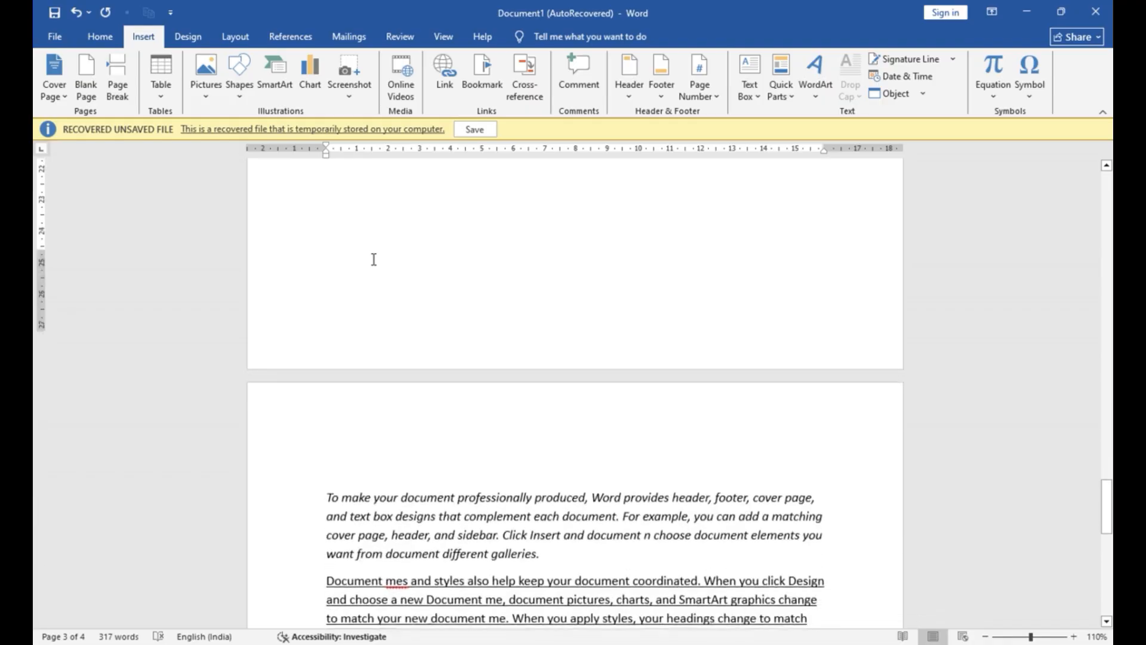
pyautogui.scroll(-2, 373, 259)
pyautogui.scroll(7, 374, 260)
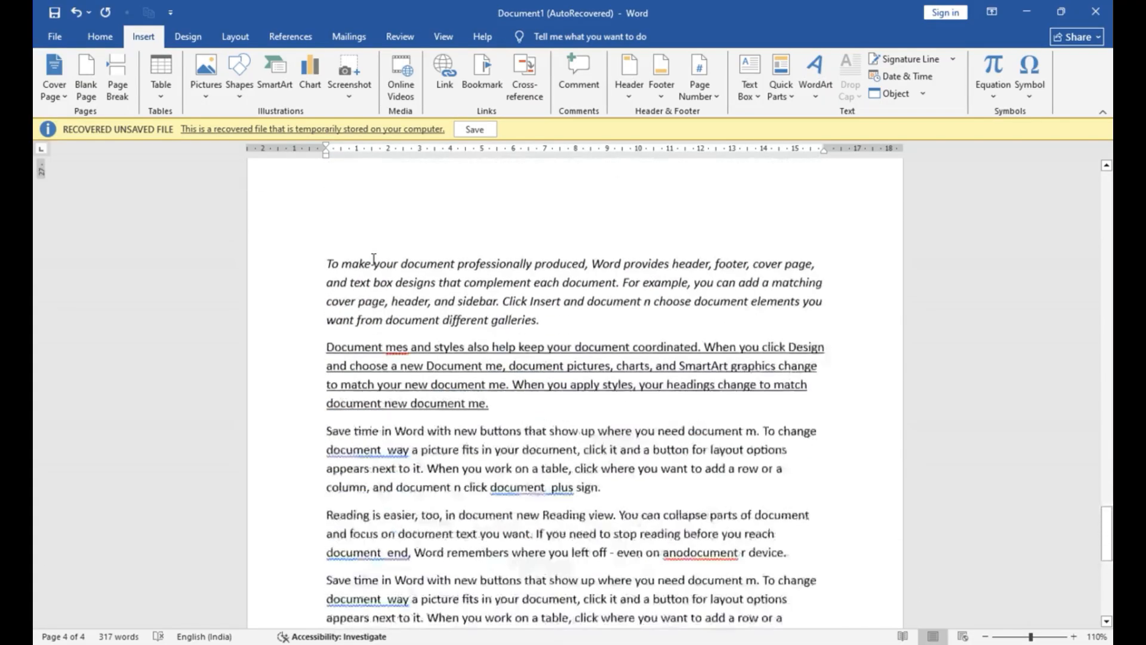
pyautogui.scroll(-5, 377, 261)
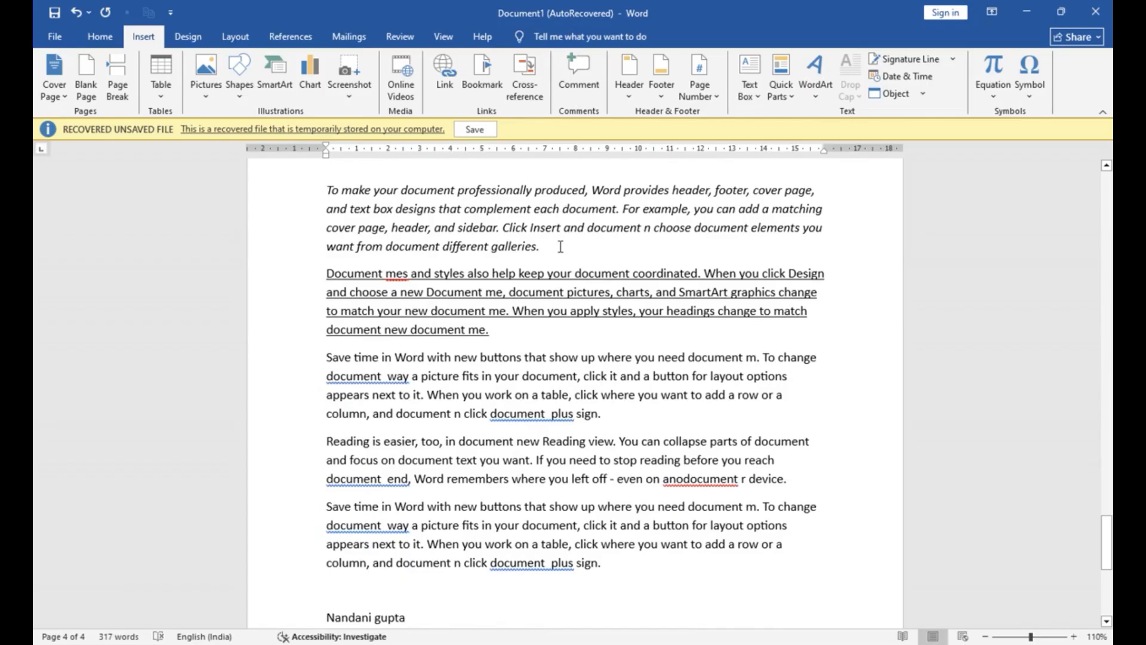
# Add a page break so the underlined paragraph starts on its own page after the italic one
pyautogui.click(560, 247)
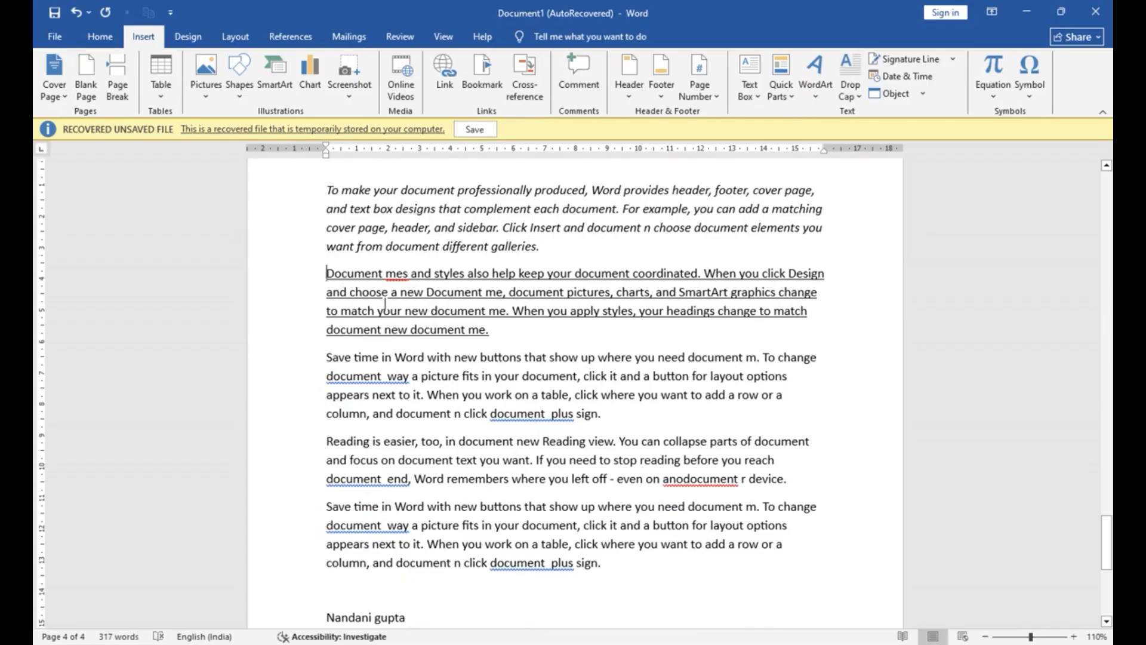
pyautogui.moveTo(385, 305); pyautogui.dragTo(495, 336)
pyautogui.click(528, 416)
pyautogui.click(117, 77)
pyautogui.scroll(3, 533, 373)
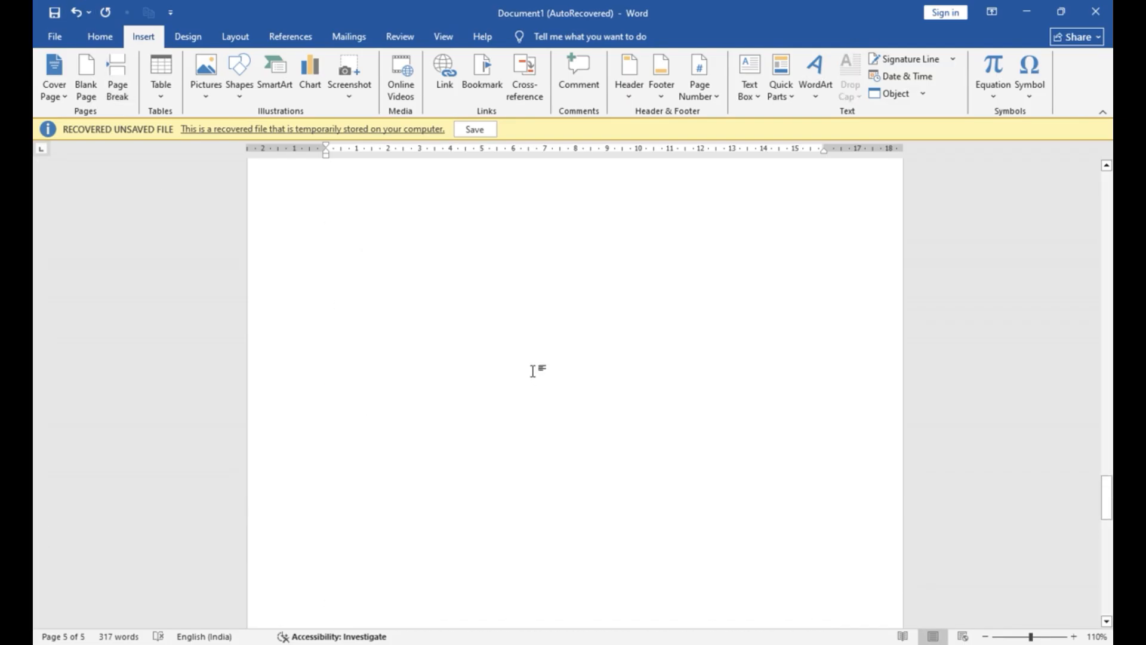
pyautogui.scroll(5, 619, 302)
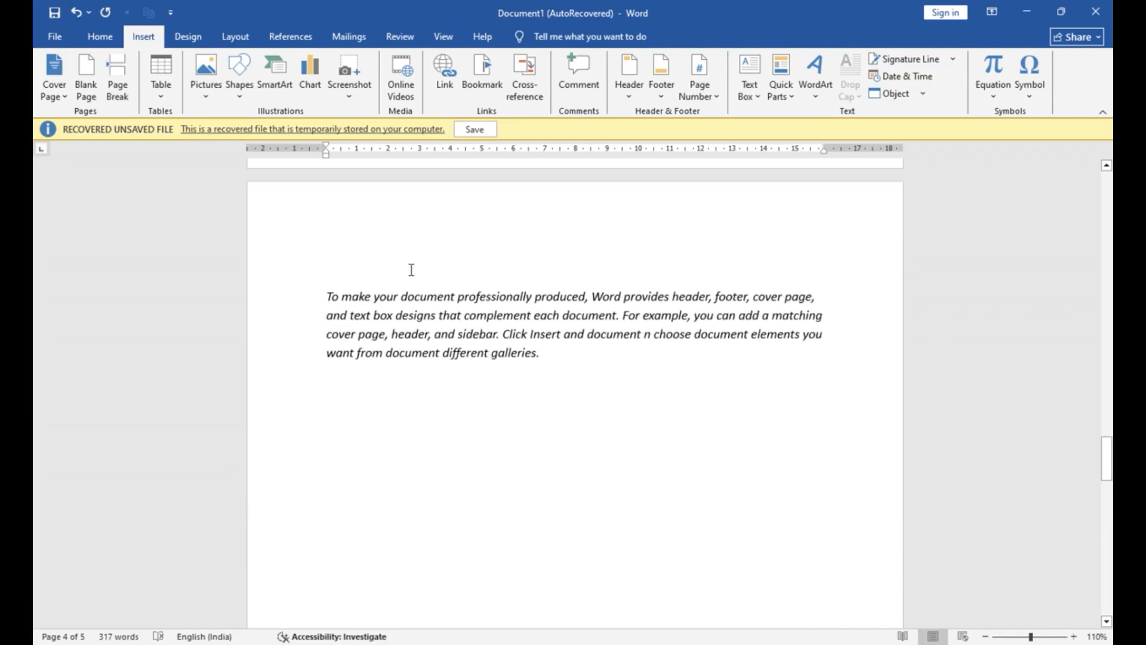
pyautogui.scroll(-6, 430, 281)
pyautogui.scroll(-6, 428, 282)
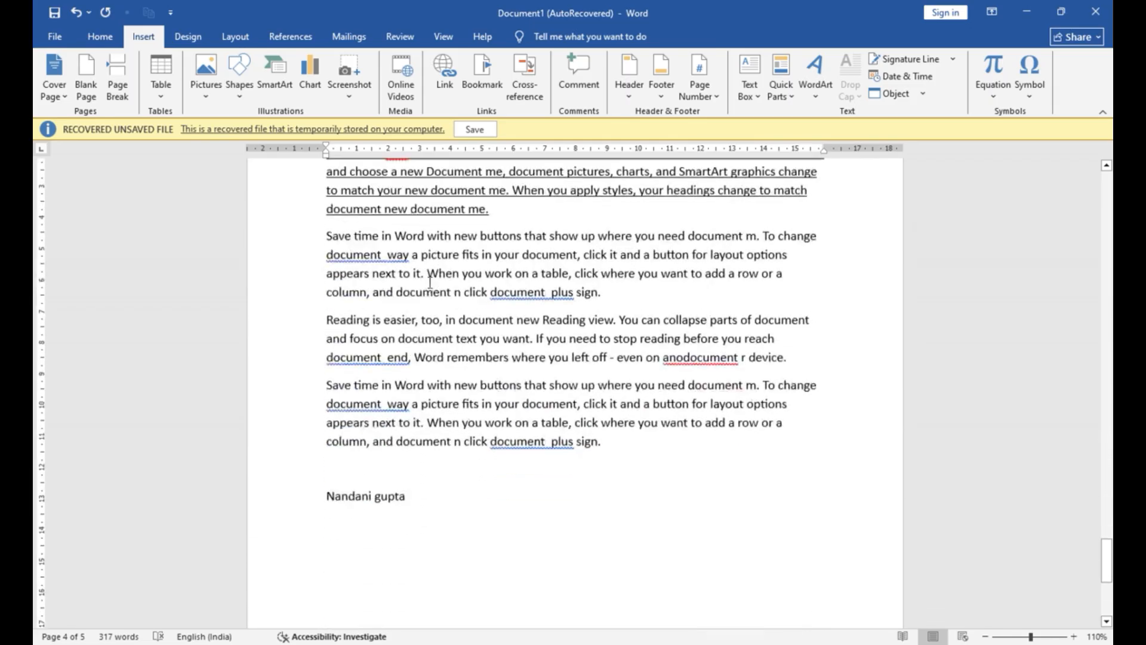
pyautogui.scroll(7, 430, 281)
pyautogui.scroll(5, 427, 277)
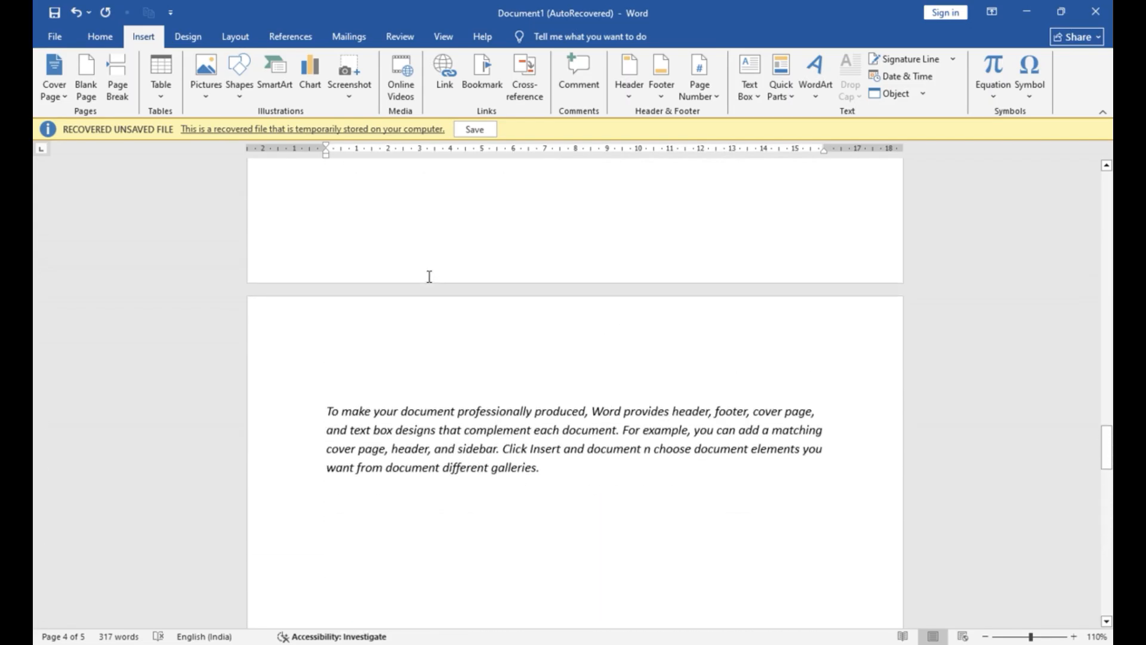
pyautogui.scroll(-6, 428, 274)
pyautogui.scroll(-8, 427, 276)
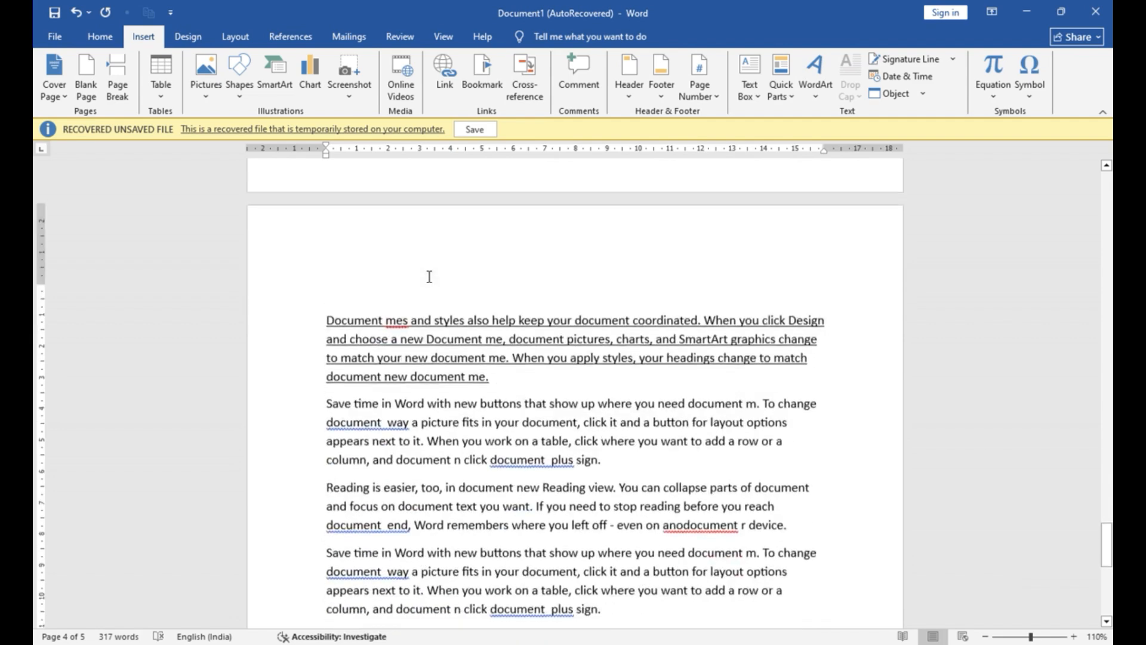
pyautogui.scroll(4, 430, 276)
pyautogui.scroll(8, 429, 276)
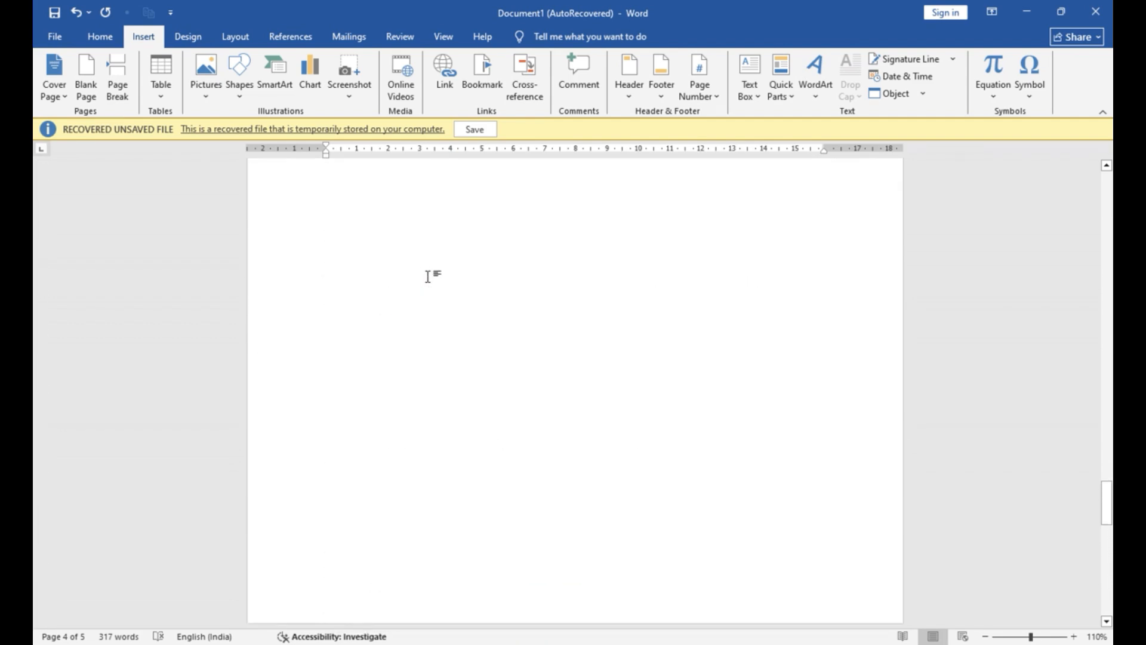
pyautogui.scroll(-3, 429, 275)
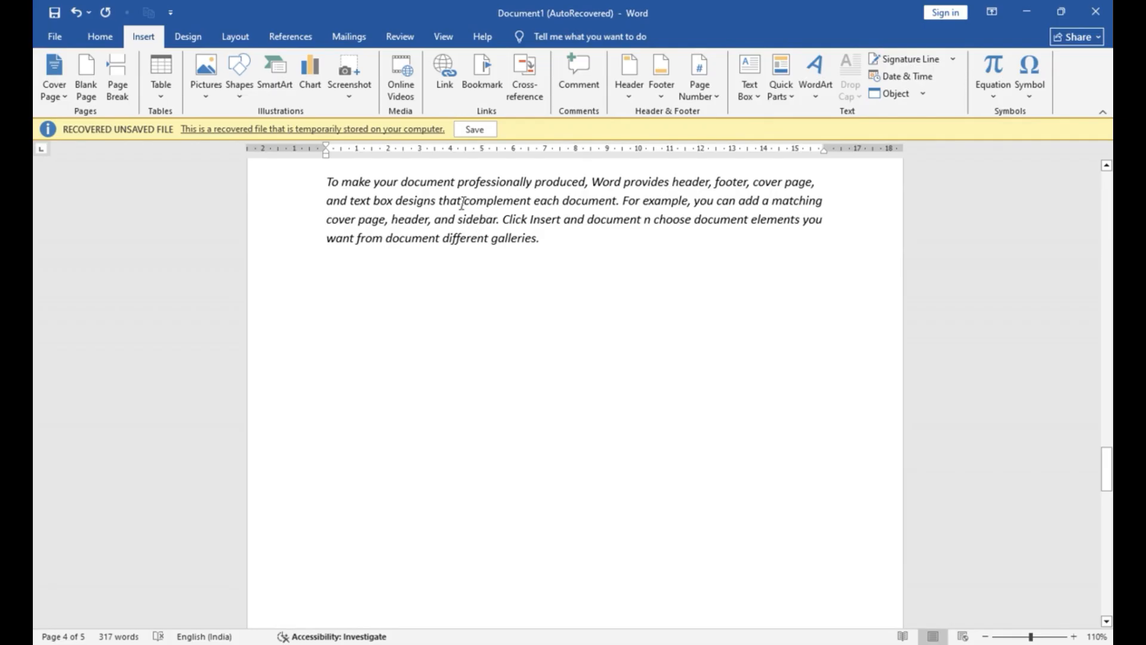
# Insert an empty blank page into the document
pyautogui.click(95, 73)
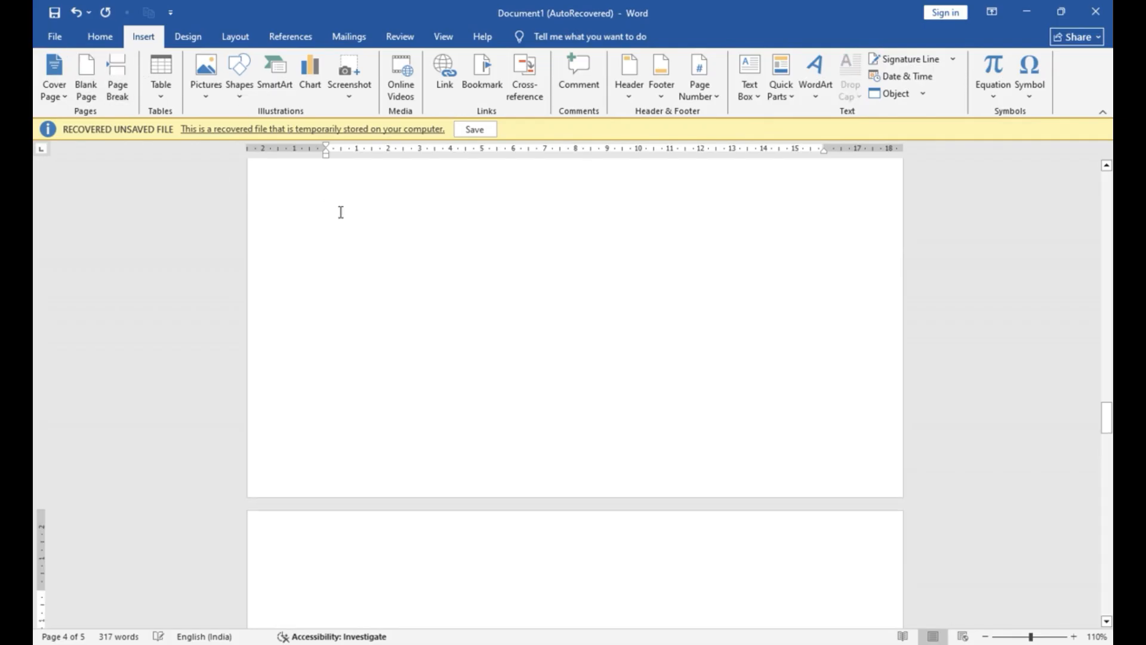
pyautogui.scroll(-6, 564, 336)
pyautogui.scroll(-15, 564, 335)
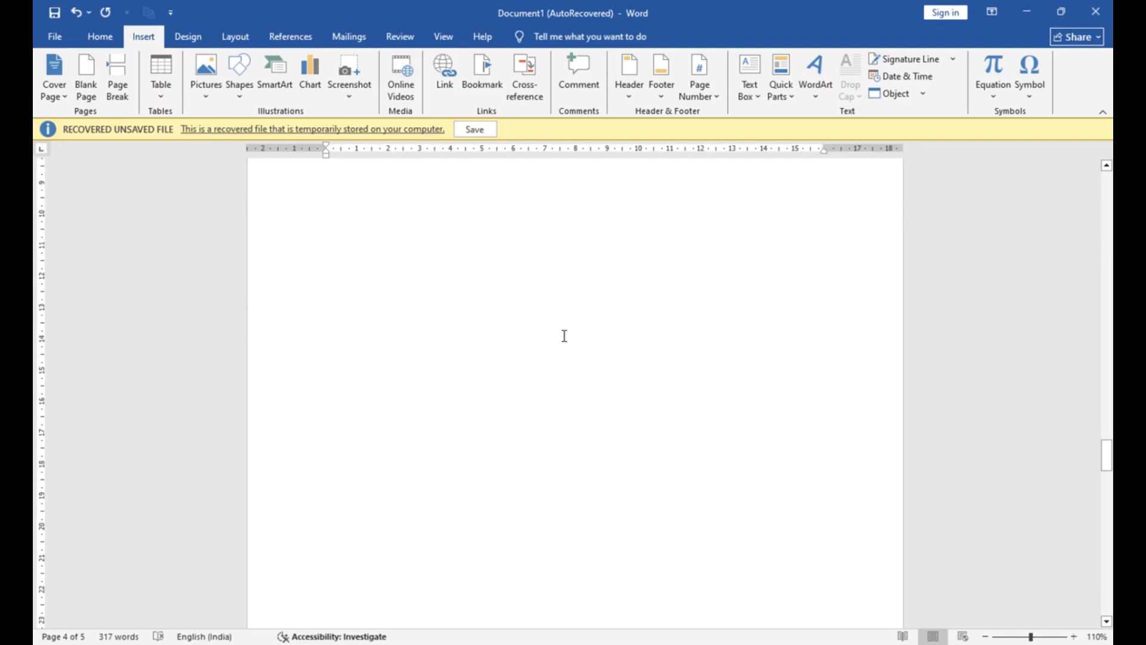
pyautogui.scroll(-10, 565, 336)
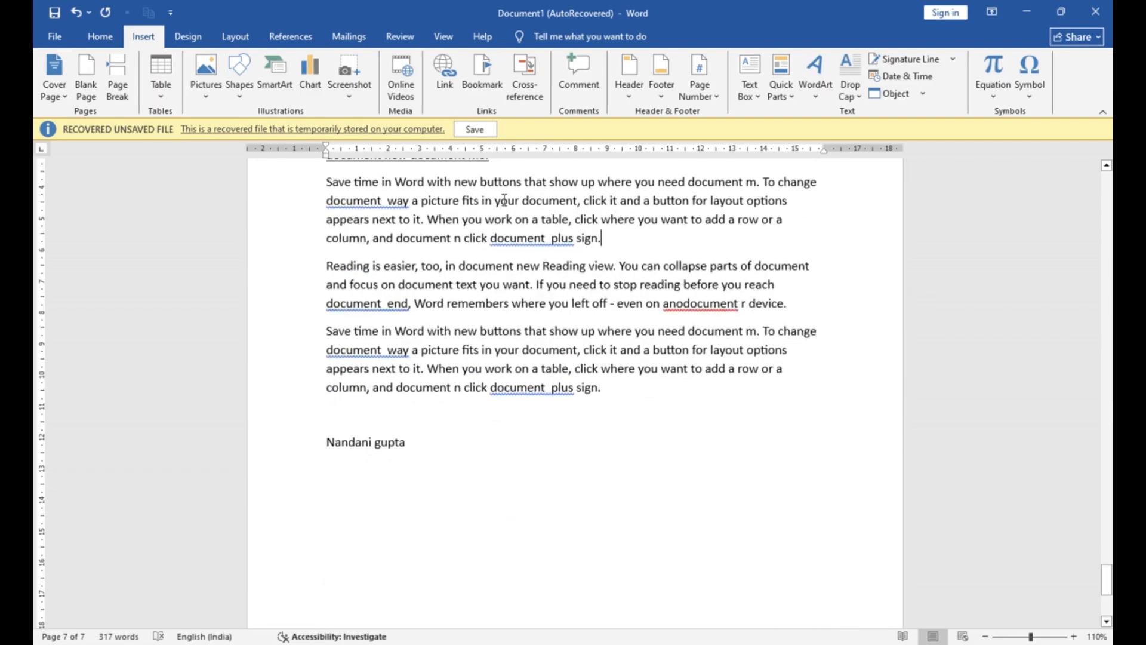
# Add a page break so the Reading view paragraph moves onto a new page
pyautogui.click(120, 77)
pyautogui.scroll(-10, 537, 317)
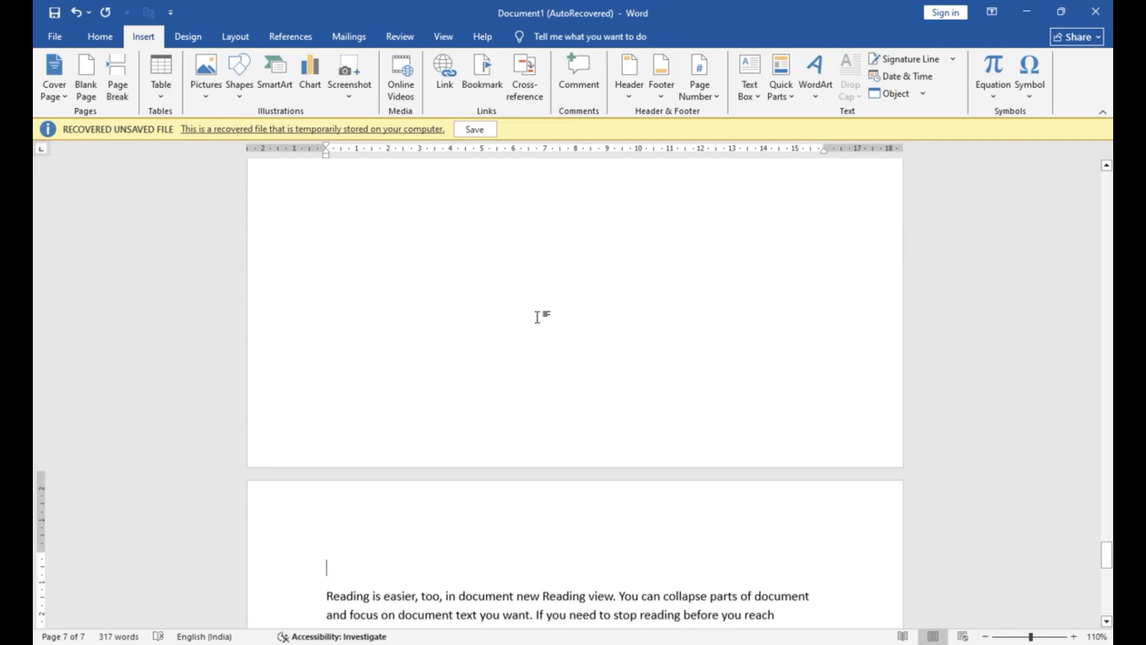
pyautogui.scroll(-3, 539, 317)
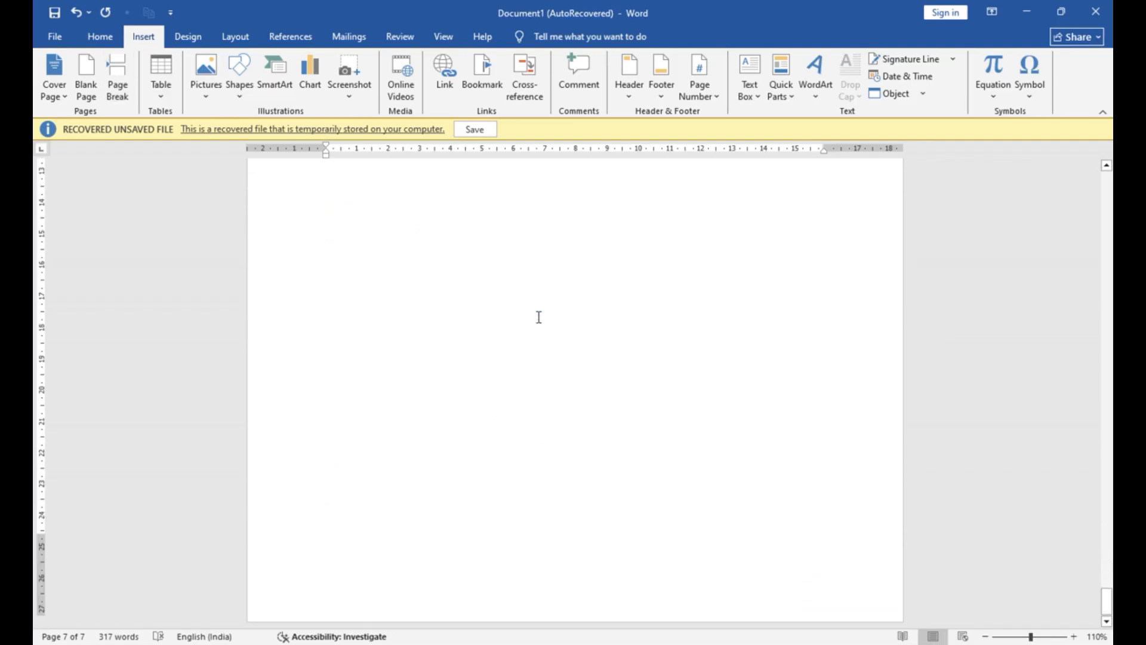
pyautogui.scroll(15, 539, 300)
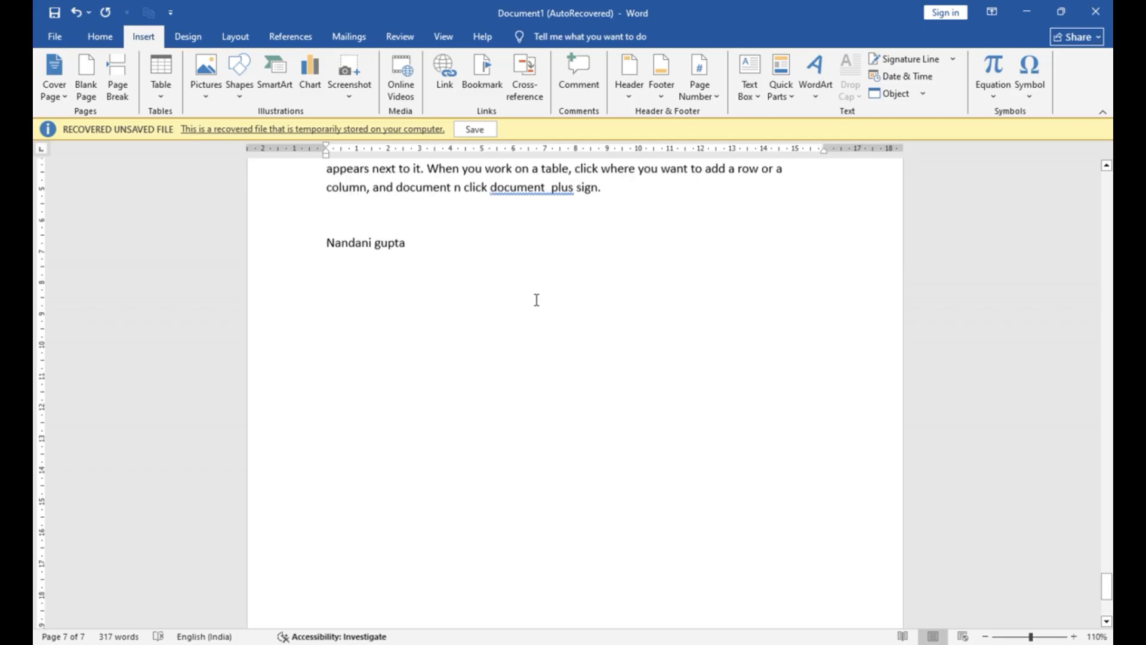
pyautogui.scroll(10, 536, 299)
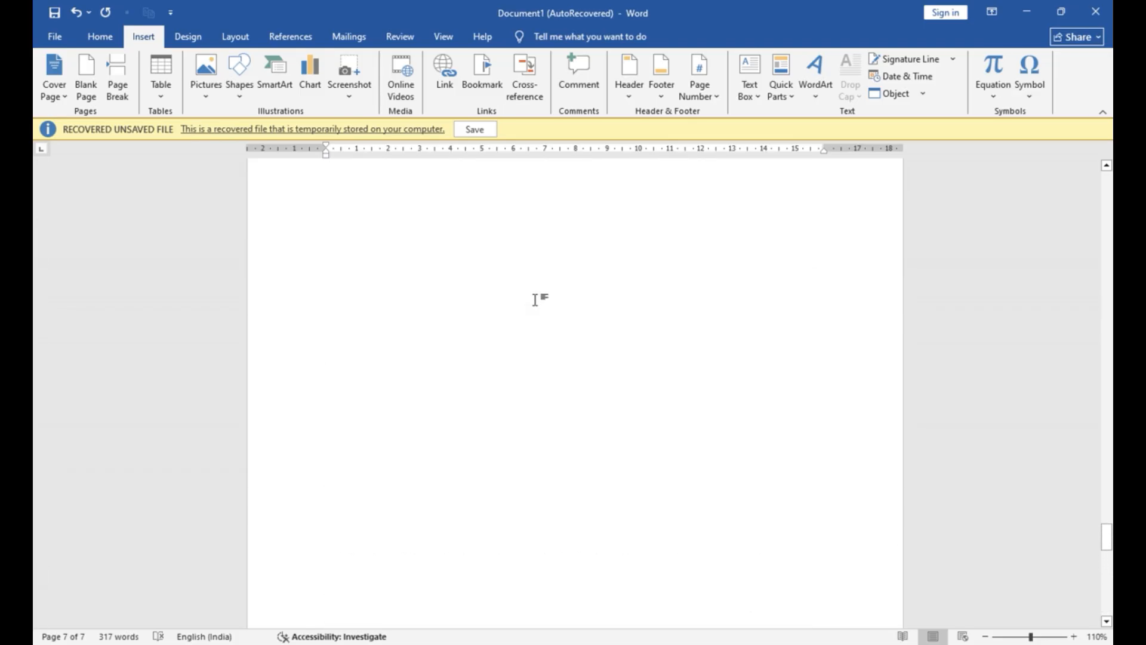
pyautogui.scroll(2, 536, 300)
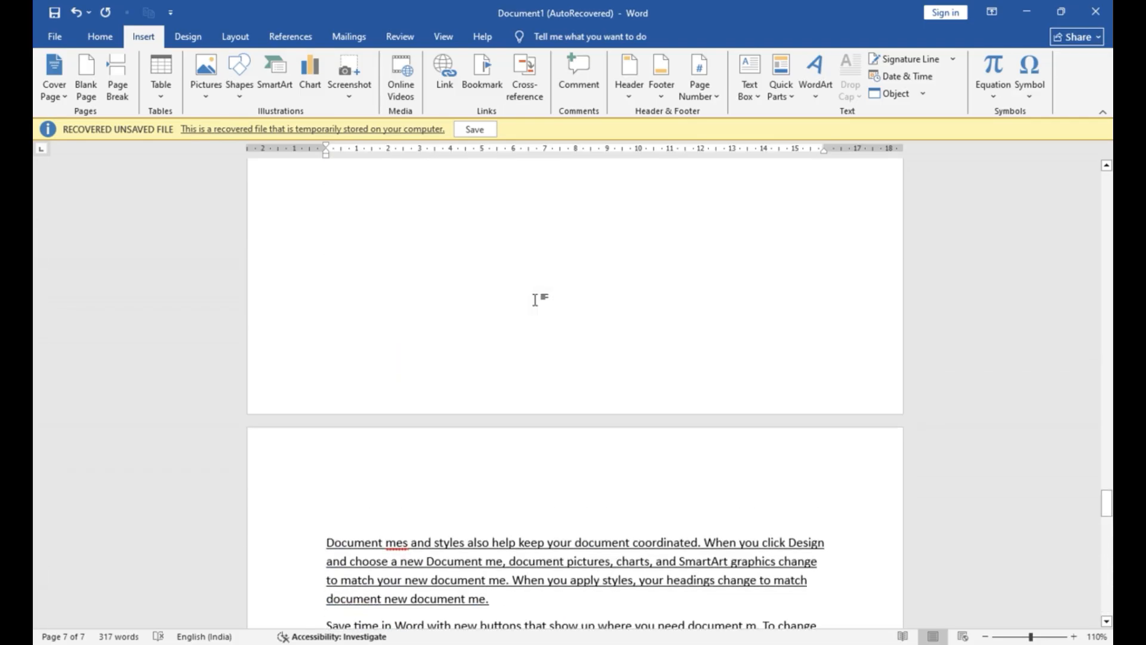
pyautogui.scroll(-15, 536, 300)
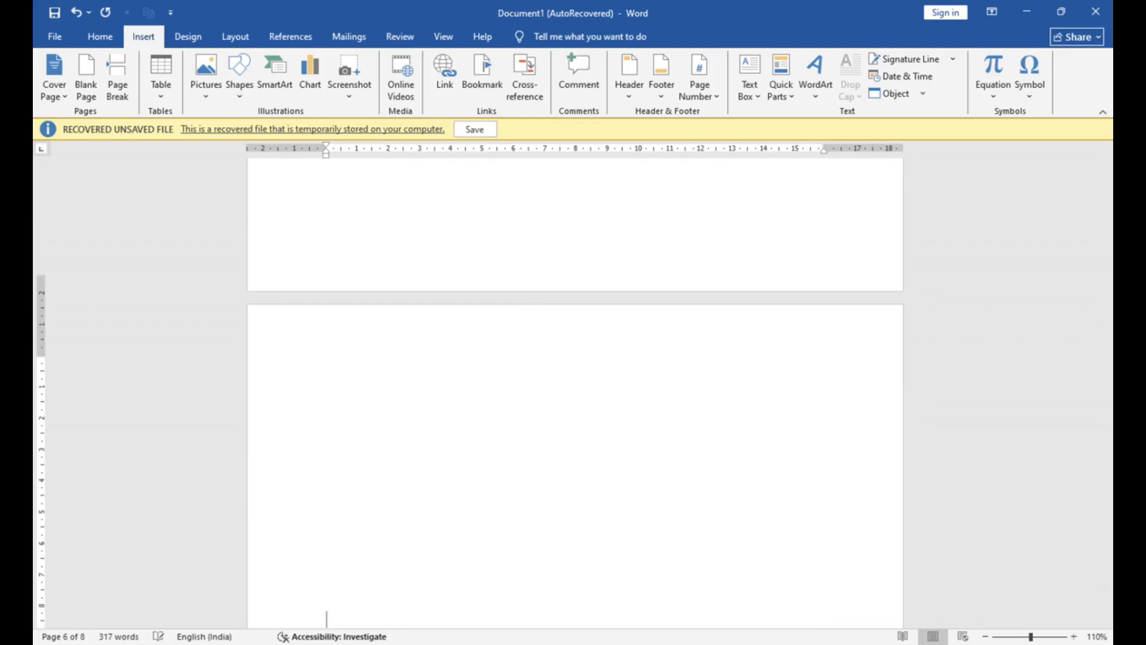
pyautogui.scroll(-1, 537, 299)
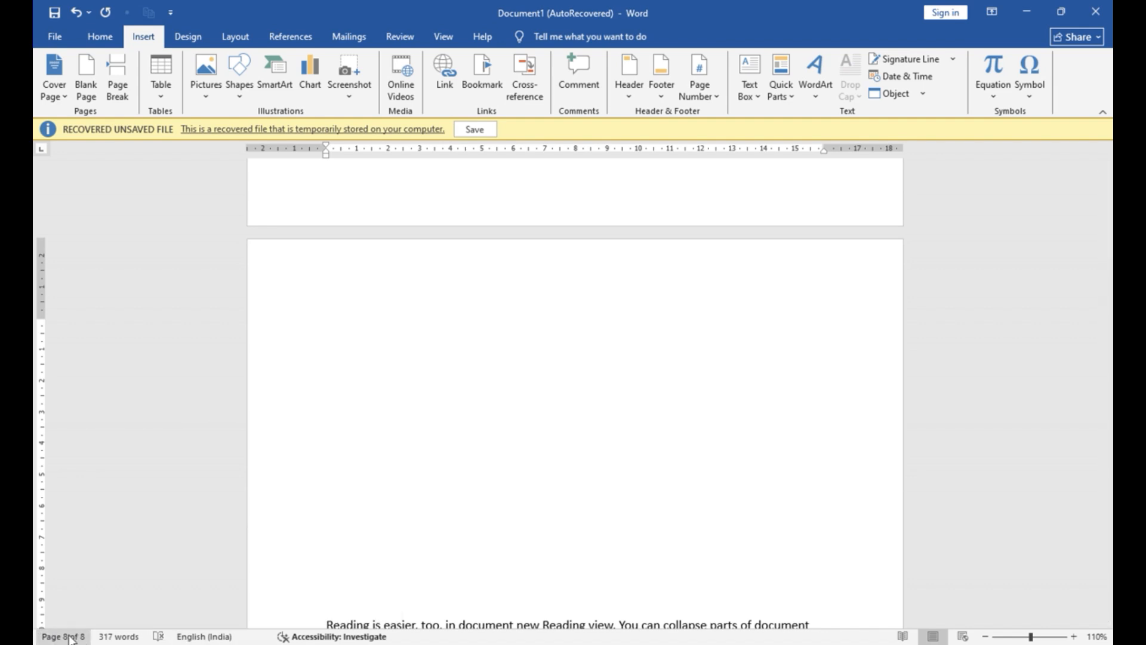
# Leave the caret on the empty line above the following text, with no text selected
pyautogui.moveTo(60, 610); pyautogui.dragTo(75, 621)
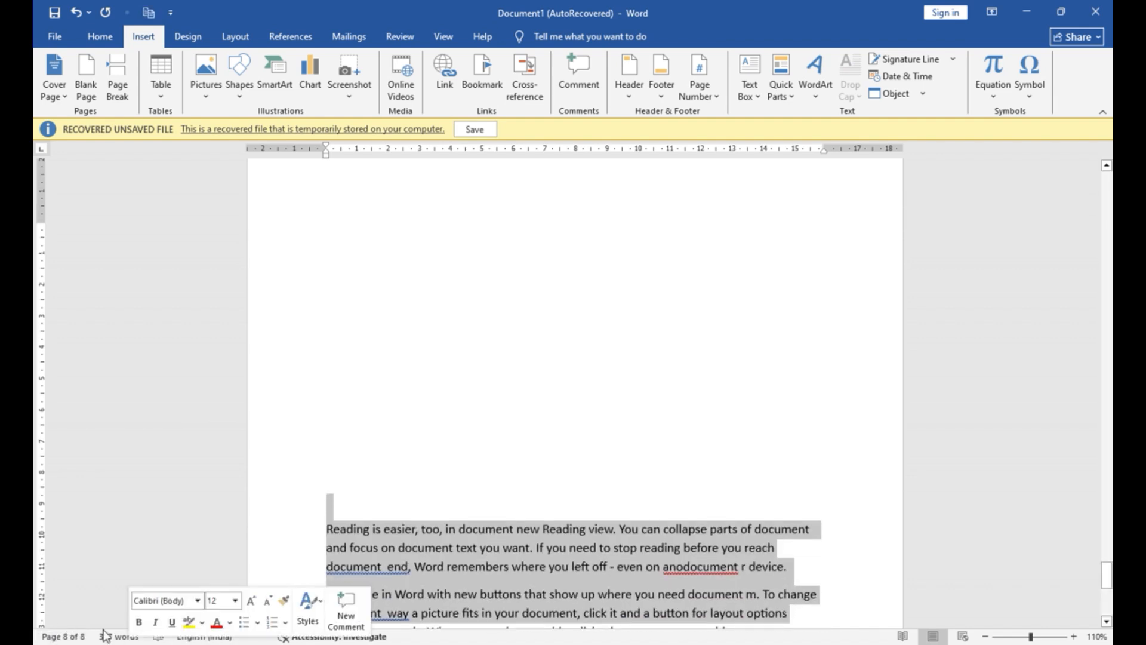
pyautogui.click(424, 512)
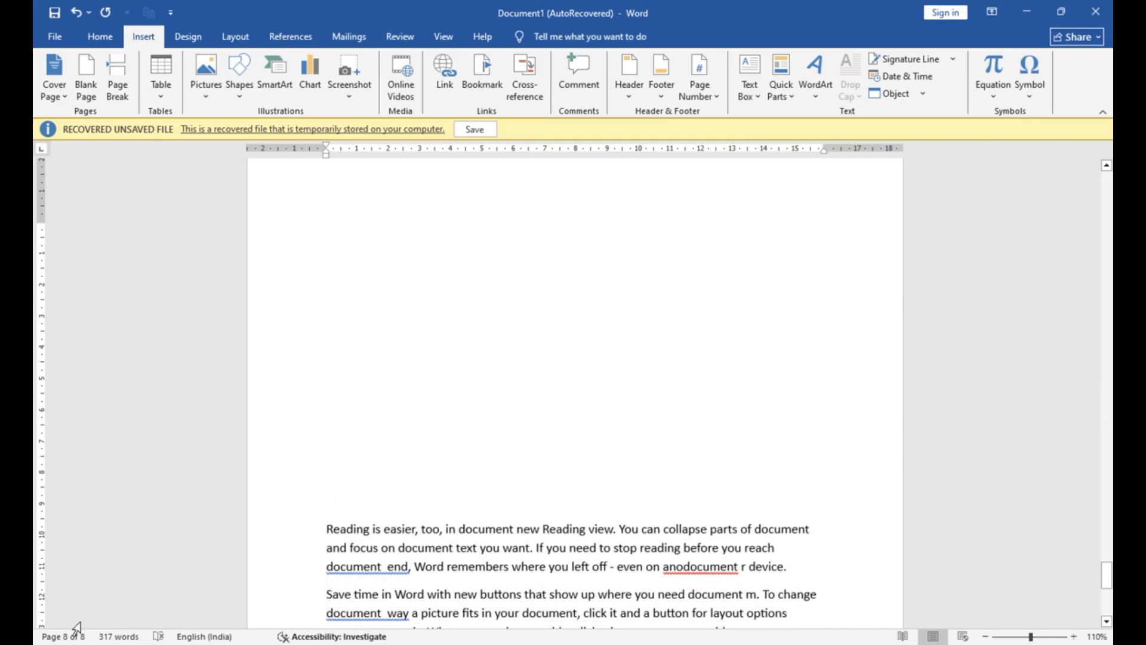
pyautogui.scroll(15, 515, 445)
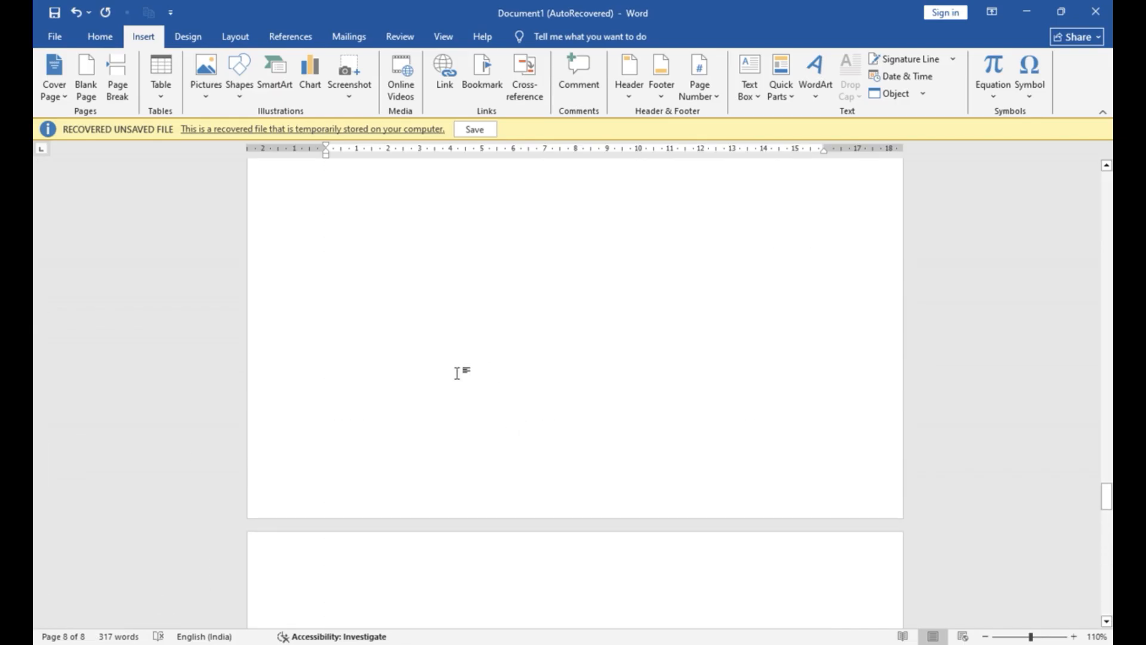
pyautogui.scroll(10, 487, 263)
pyautogui.scroll(10, 488, 265)
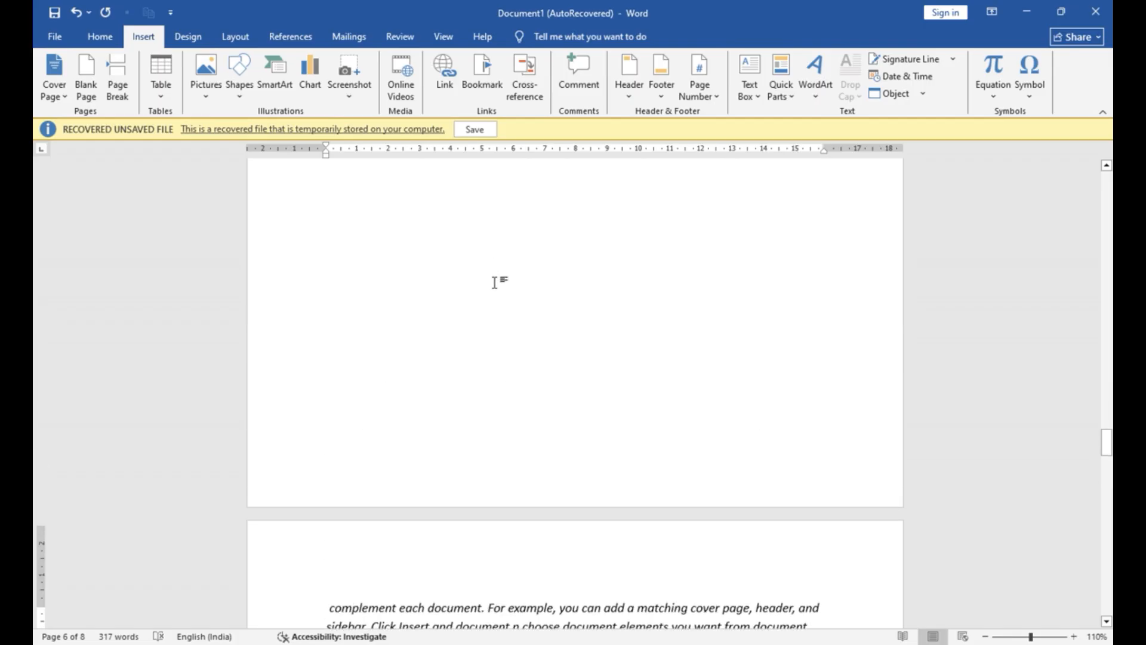
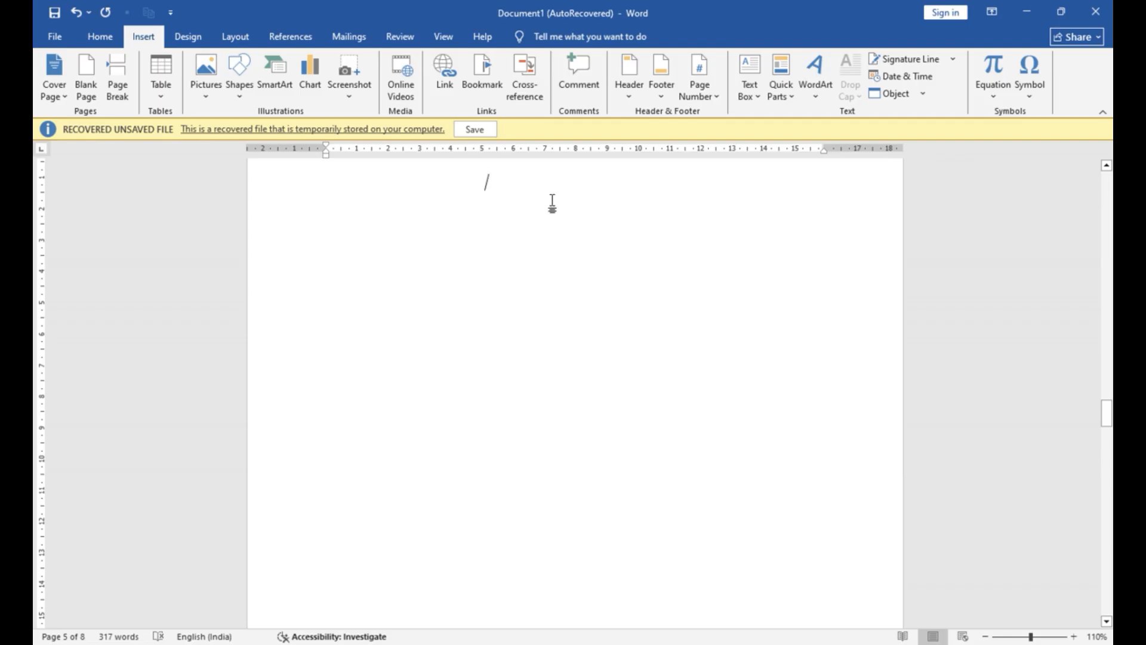
# Start a new blank document, Document2, with Ctrl+N
pyautogui.scroll(6, 548, 204)
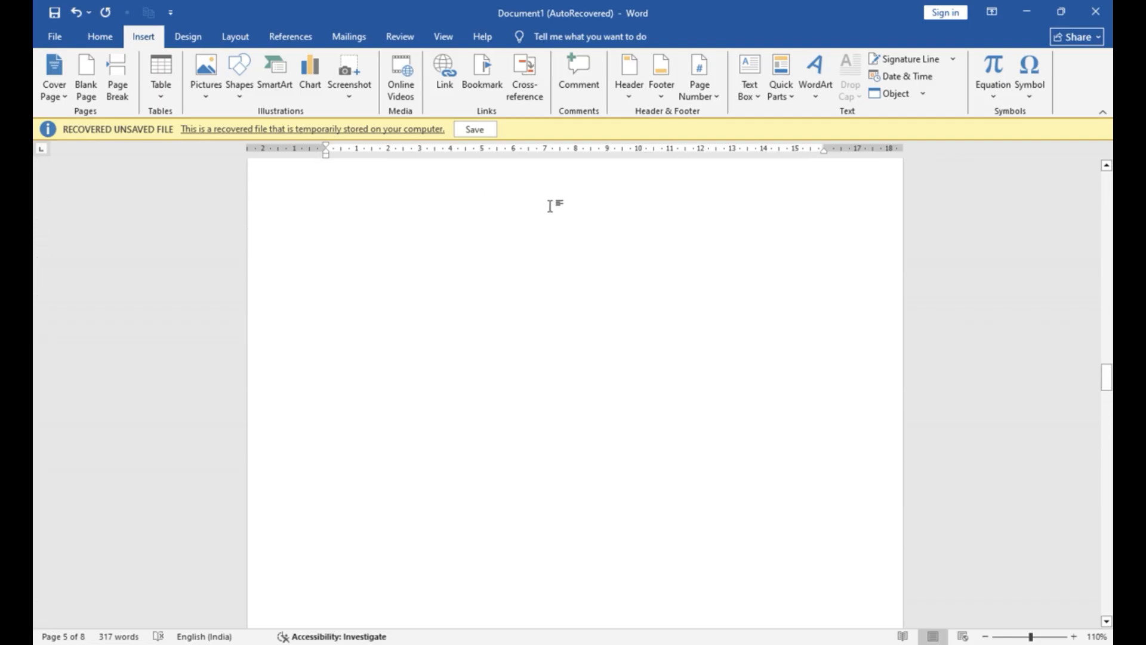
pyautogui.scroll(-7, 550, 205)
pyautogui.scroll(-3, 550, 206)
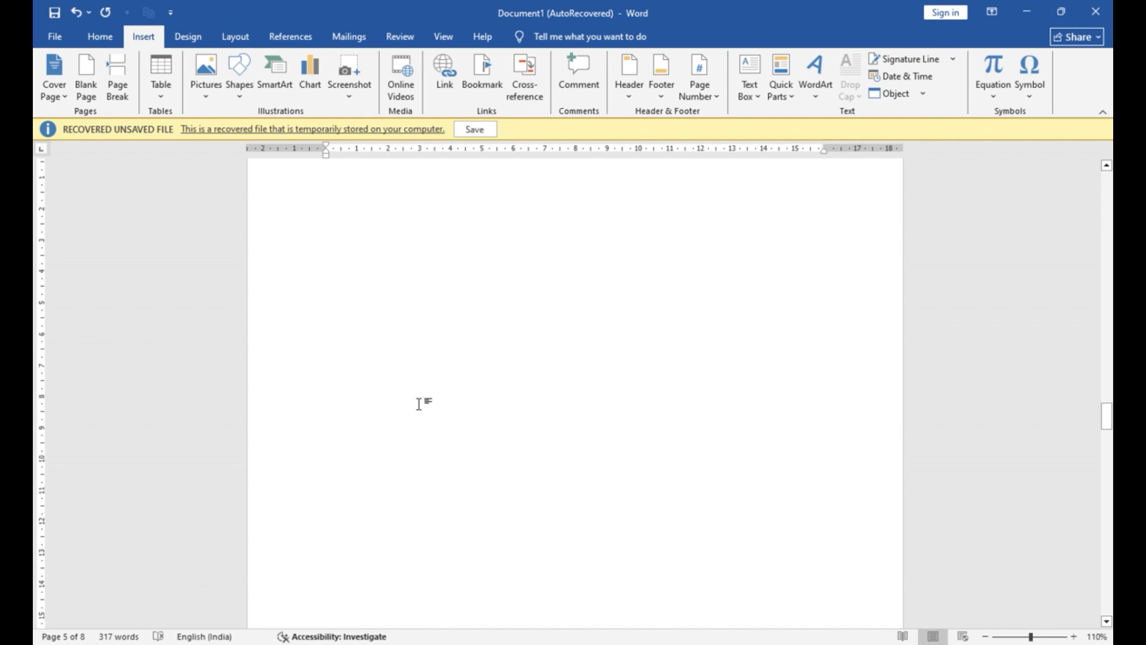
pyautogui.scroll(5, 544, 300)
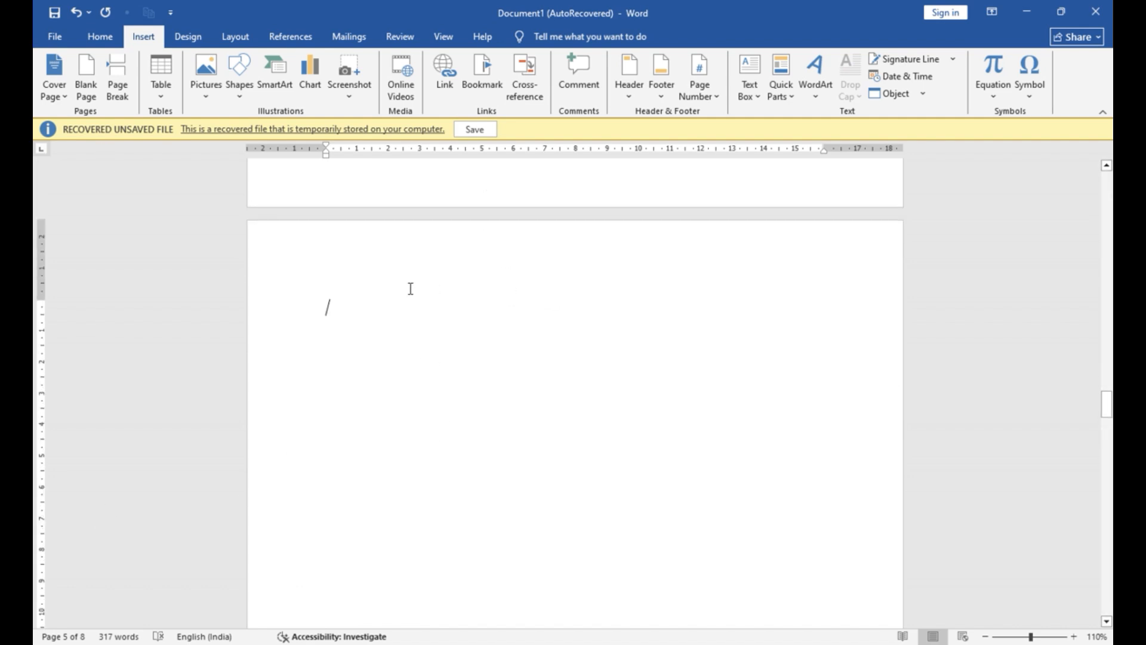
pyautogui.hotkey('ctrl', 'n')
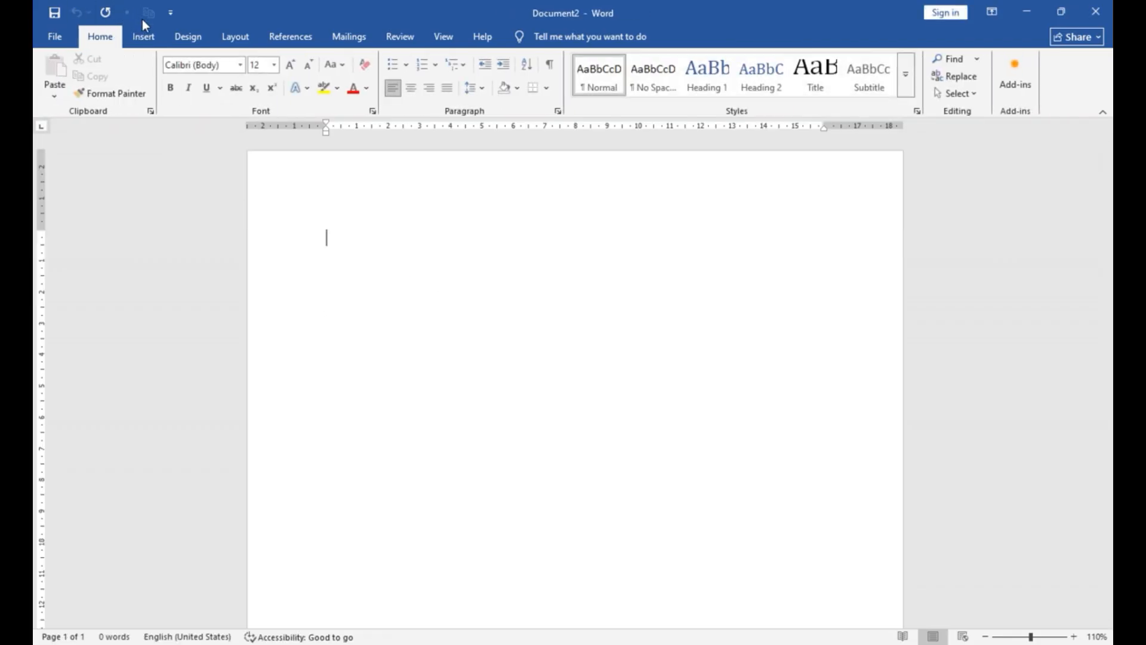
# Insert a 7-column by 6-row table from the Insert tab's table grid
pyautogui.click(143, 35)
pyautogui.click(161, 96)
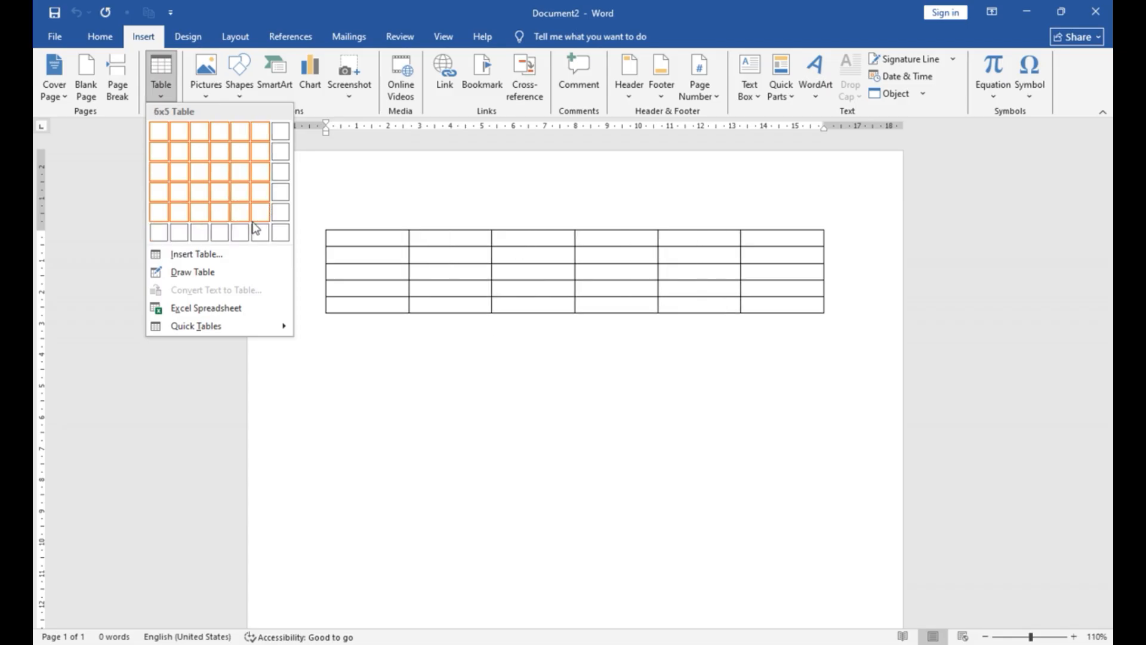
pyautogui.click(274, 231)
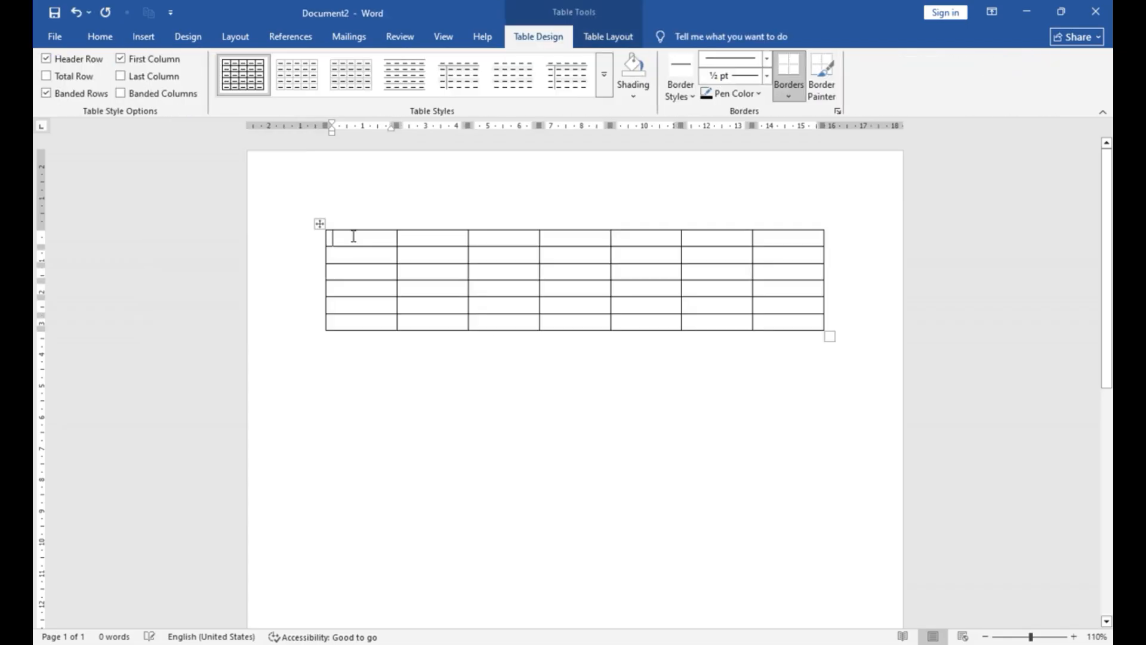
# Check the new table's cells, fifth column and second row, then move to the line below
pyautogui.click(447, 259)
pyautogui.click(497, 255)
pyautogui.click(573, 260)
pyautogui.click(638, 257)
pyautogui.moveTo(640, 243); pyautogui.dragTo(642, 317)
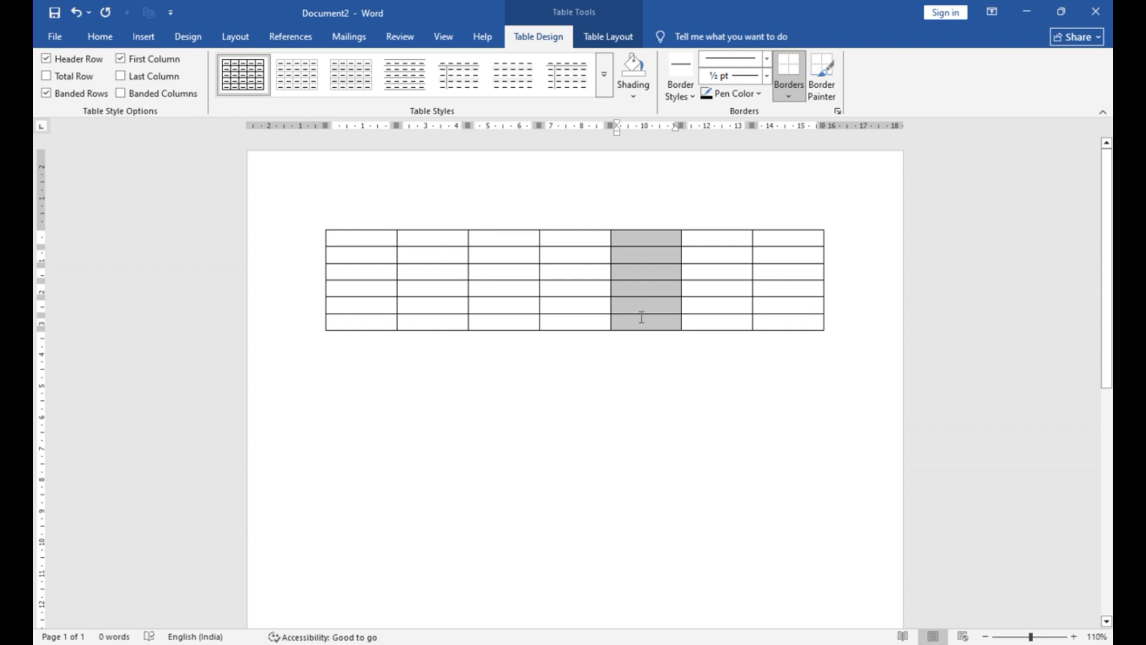
pyautogui.click(575, 301)
pyautogui.moveTo(348, 250); pyautogui.dragTo(775, 254)
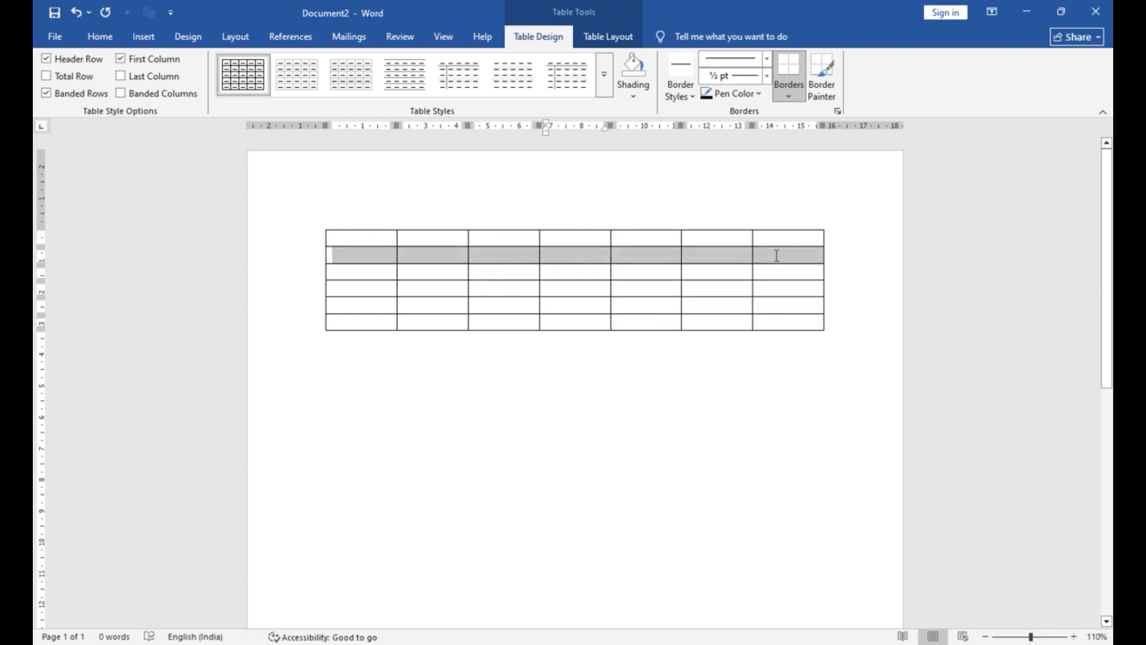
pyautogui.click(621, 283)
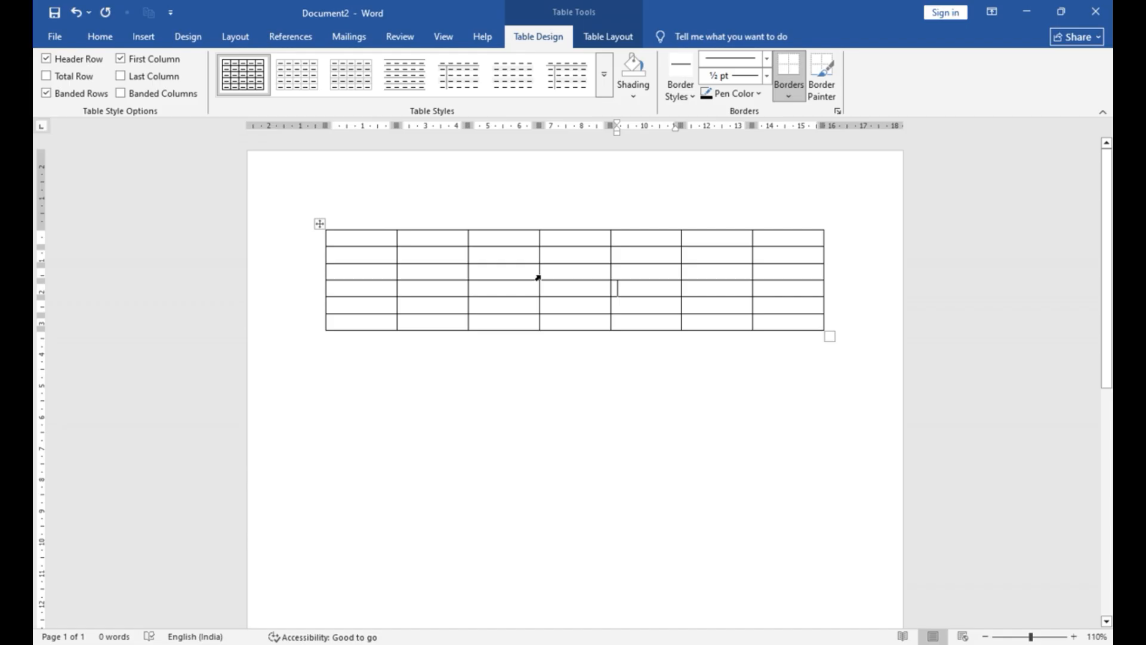
pyautogui.click(432, 242)
pyautogui.click(377, 271)
pyautogui.click(348, 406)
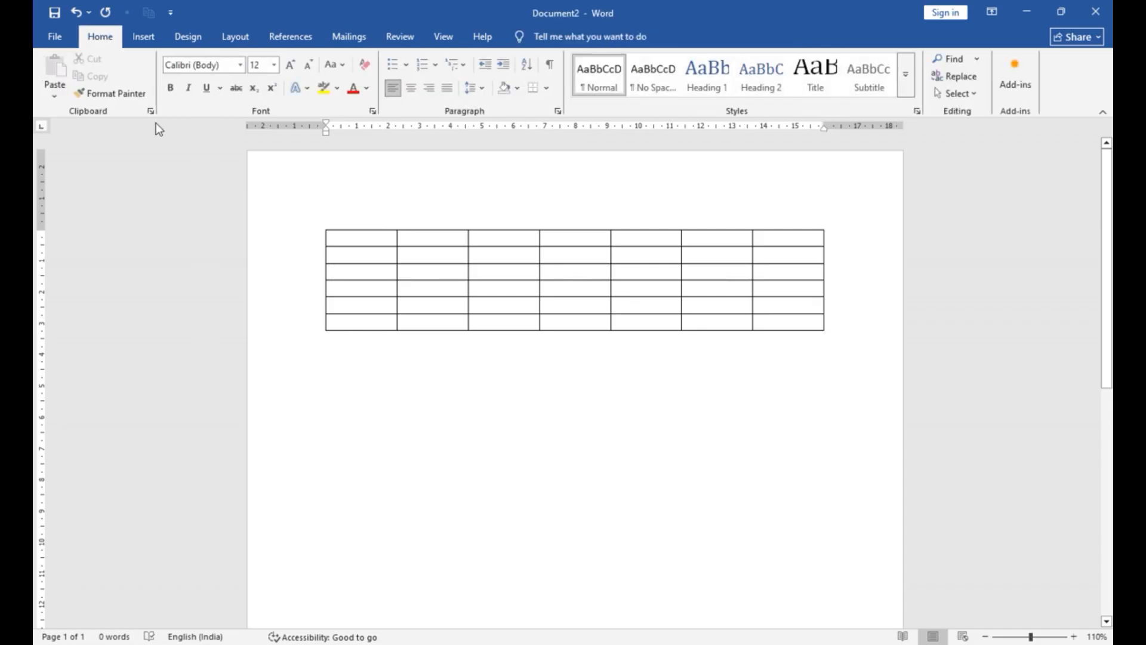
# Insert a 10-column, 4-row table through the Insert Table dialog
pyautogui.click(143, 37)
pyautogui.click(160, 75)
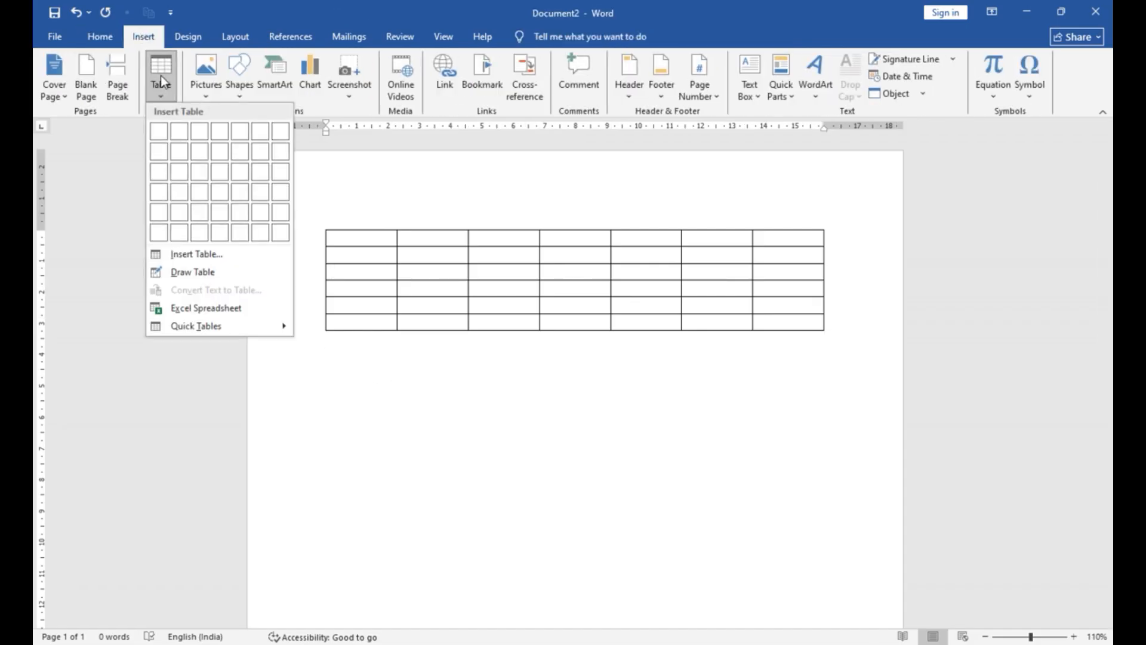
pyautogui.click(199, 261)
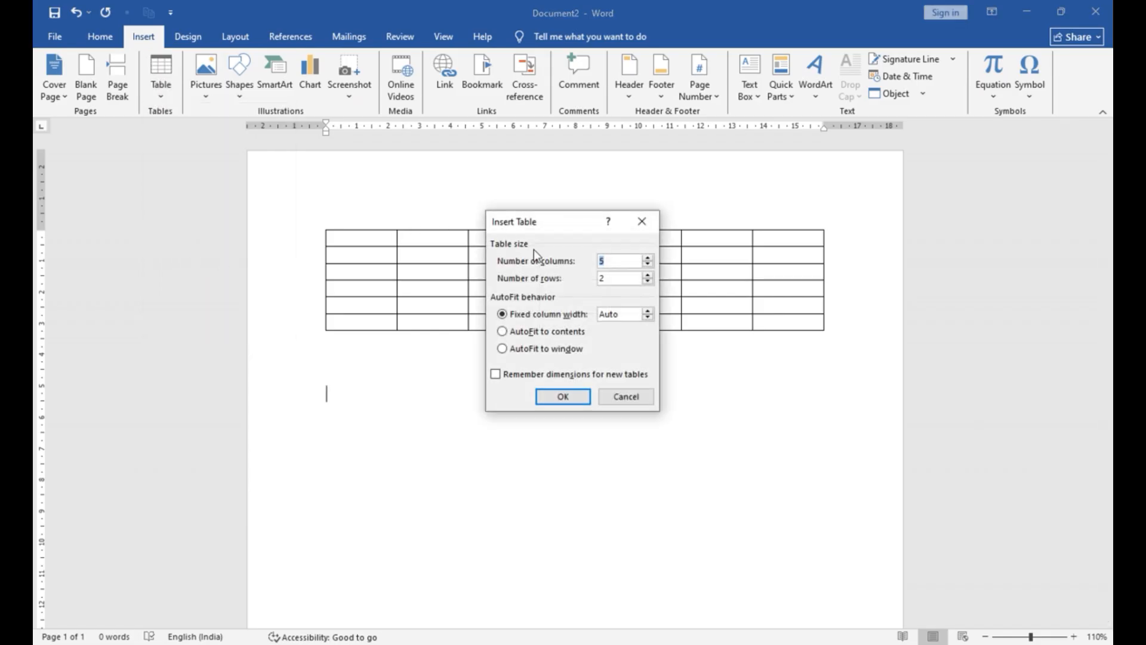
pyautogui.write('10')
pyautogui.click(554, 395)
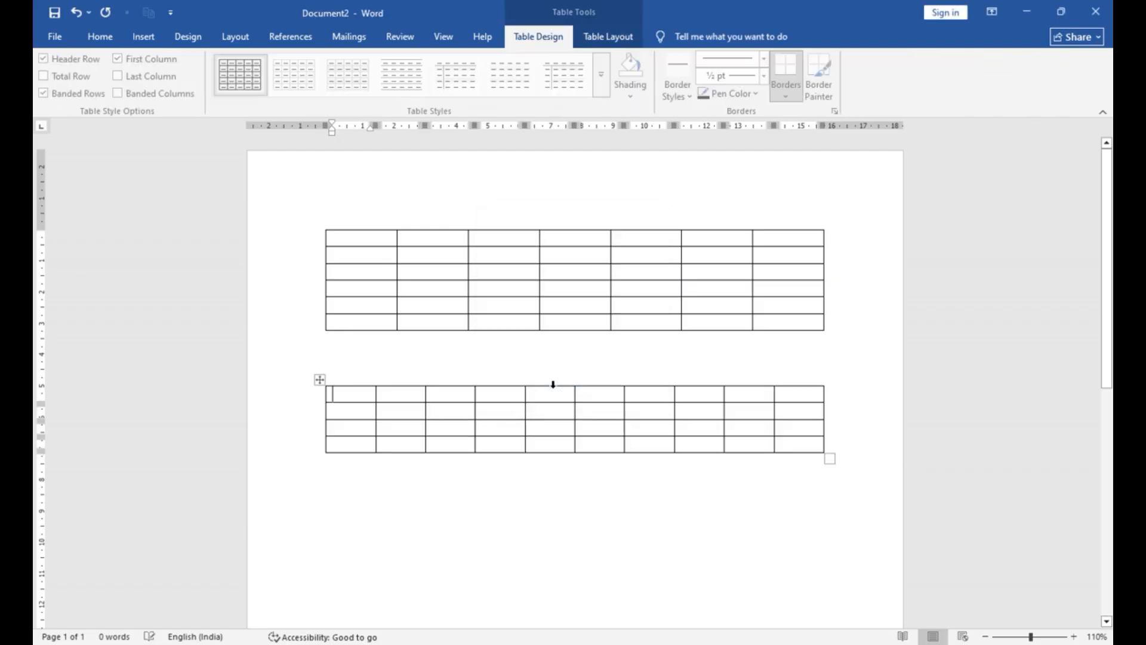
pyautogui.click(353, 411)
pyautogui.click(396, 402)
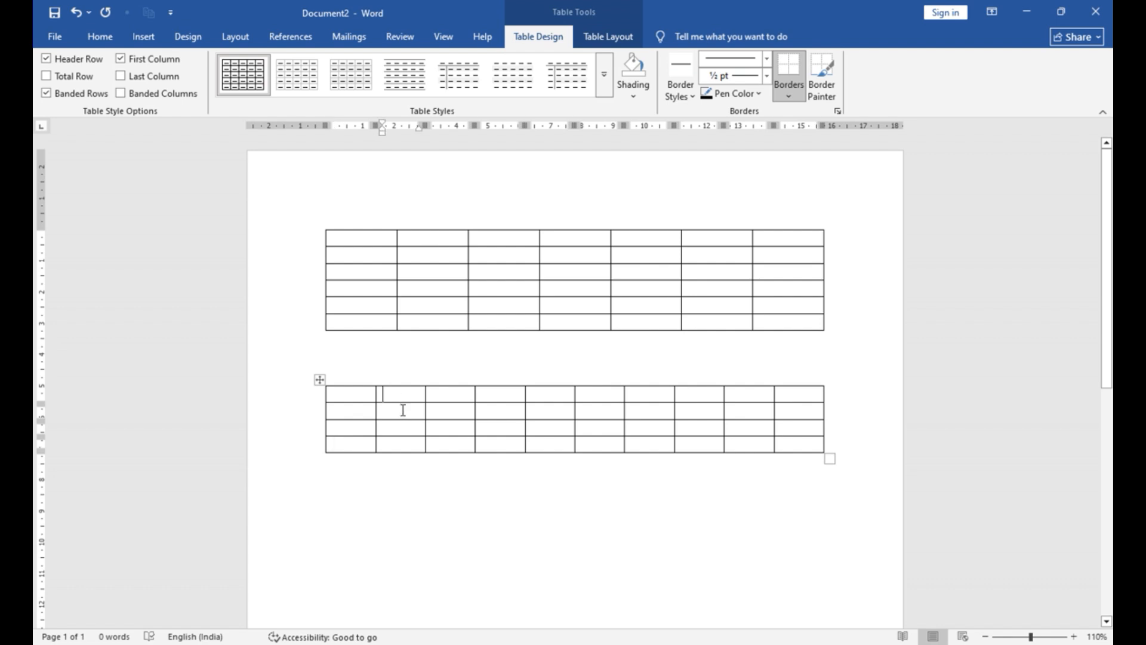
pyautogui.click(403, 434)
# Add four rows to the bottom of the first table
pyautogui.click(848, 324)
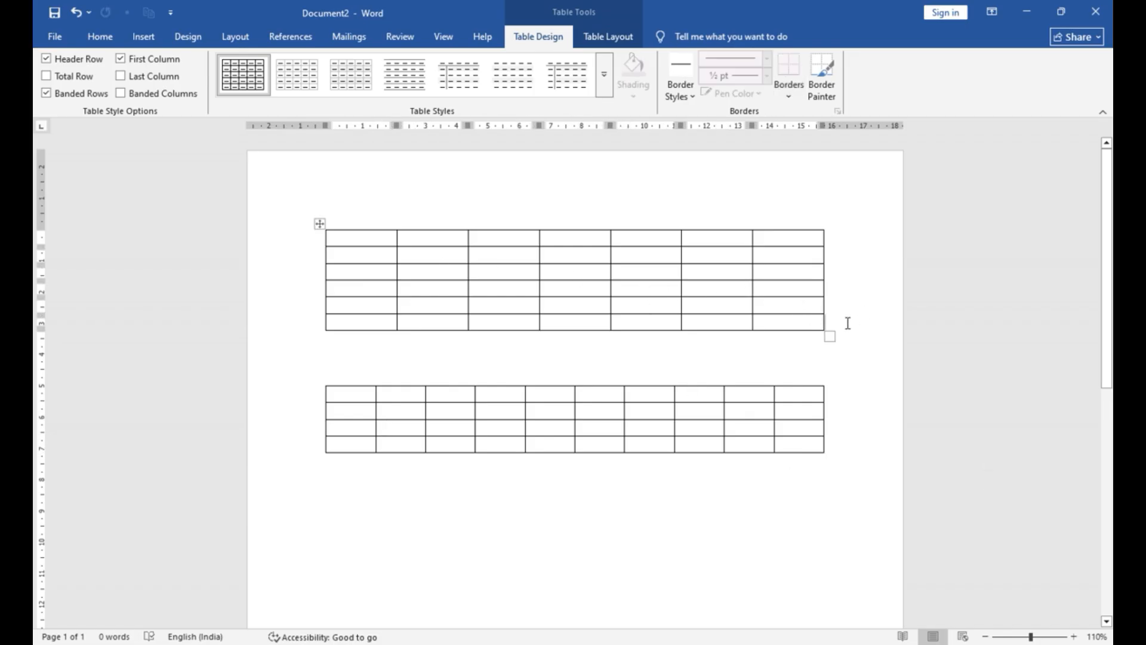
pyautogui.press('Return')
pyautogui.click(845, 337)
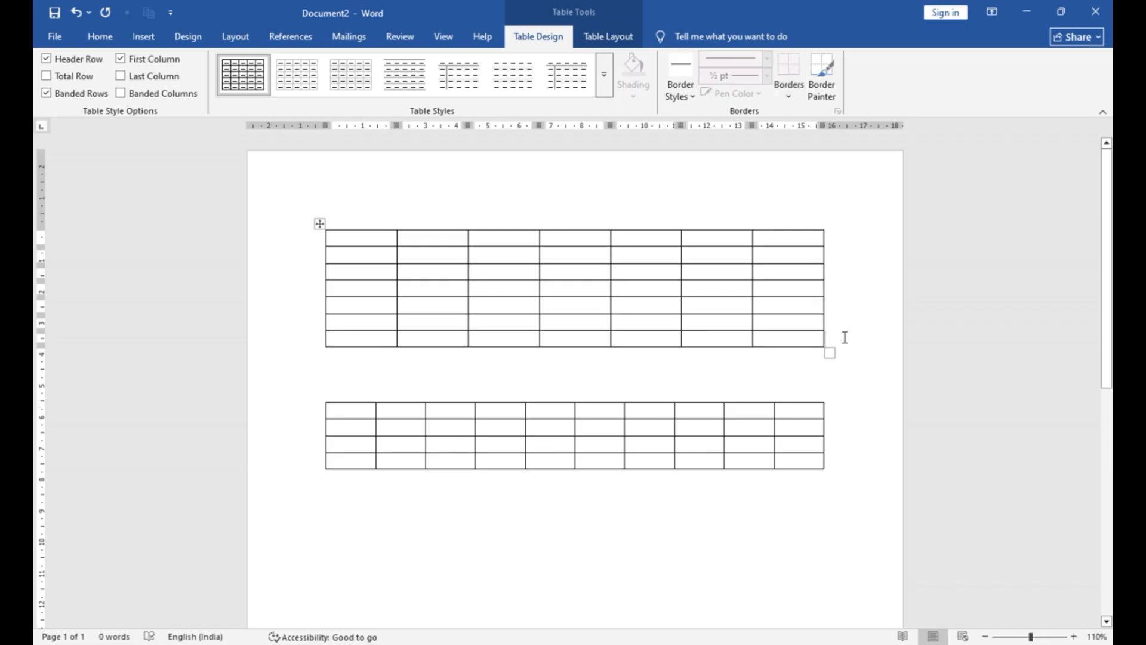
pyautogui.press('Return')
pyautogui.click(844, 354)
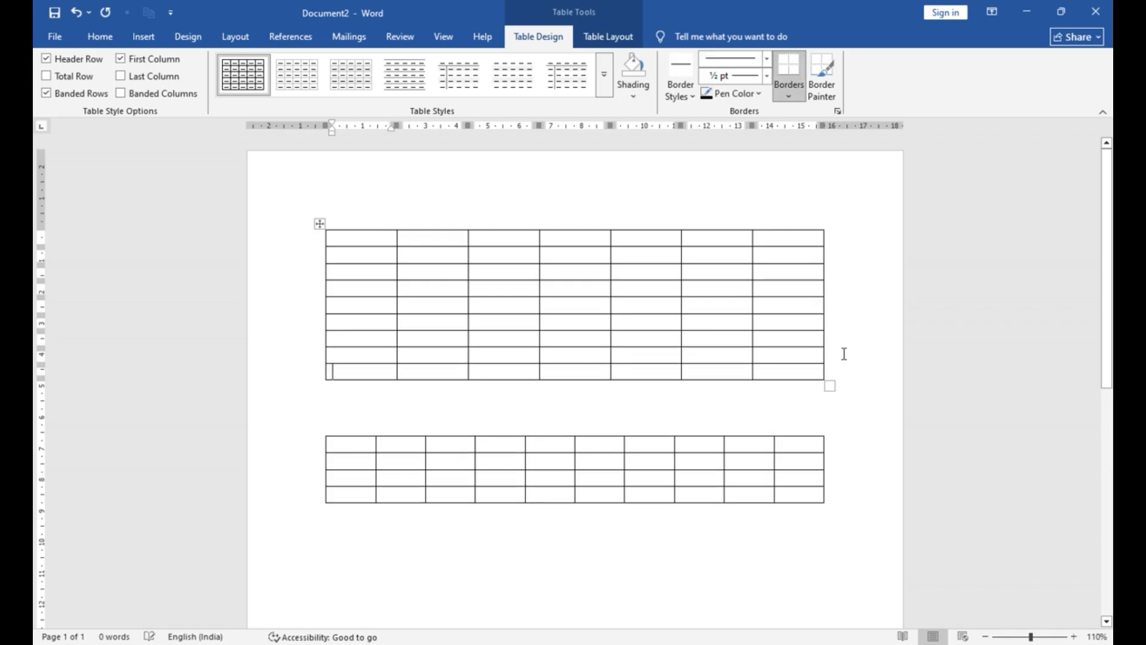
pyautogui.press('Return')
pyautogui.click(844, 354)
pyautogui.press('Return')
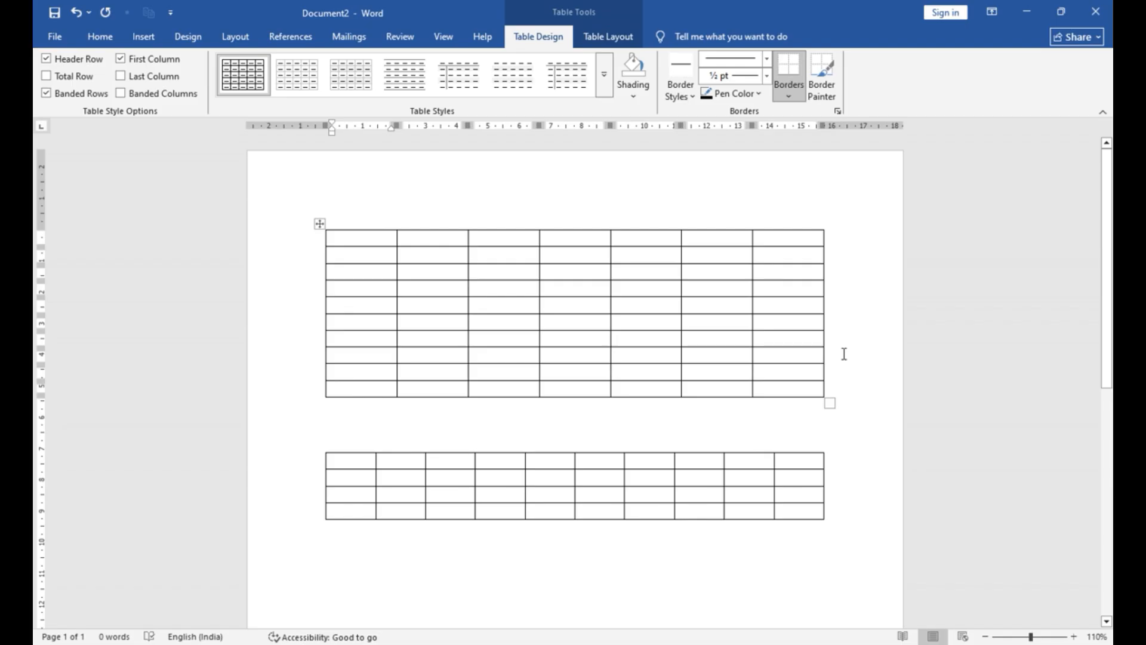
# Place the caret on the empty line below the 10-column table
pyautogui.scroll(-2, 747, 406)
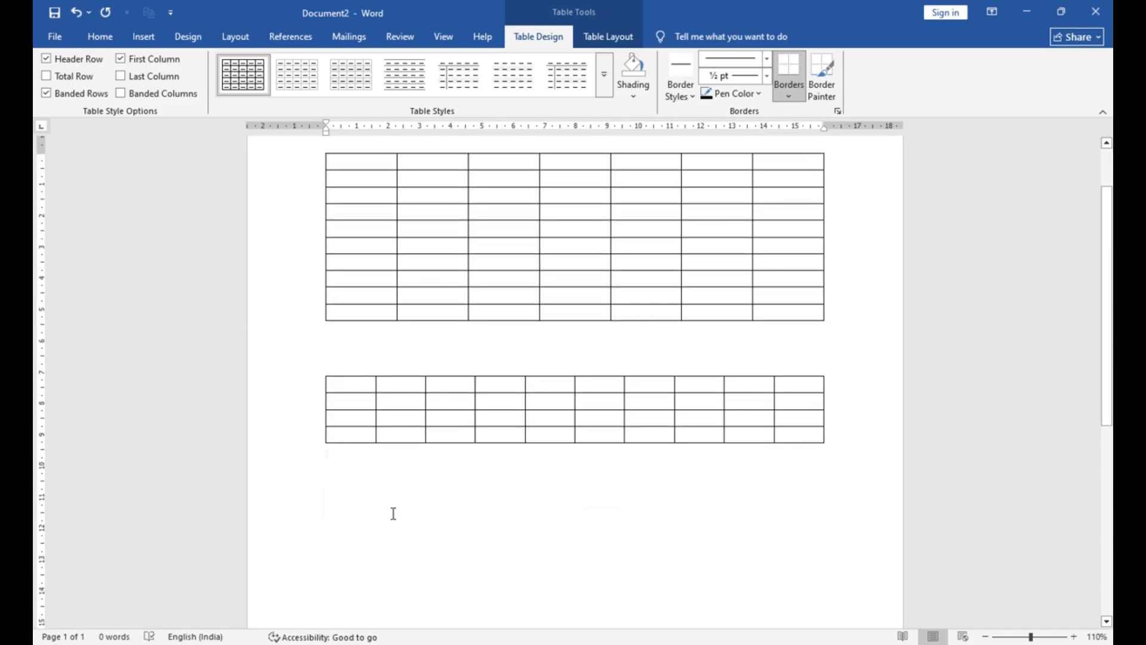
pyautogui.click(382, 496)
pyautogui.scroll(-1, 368, 474)
pyautogui.scroll(-1, 367, 473)
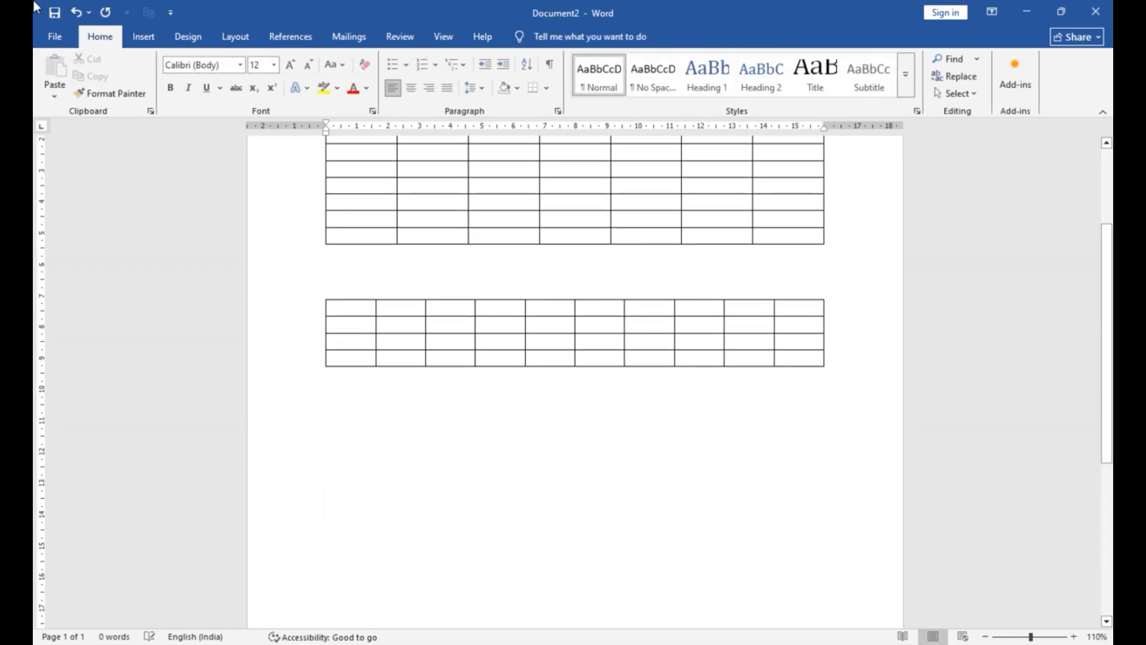
pyautogui.click(150, 36)
pyautogui.click(161, 78)
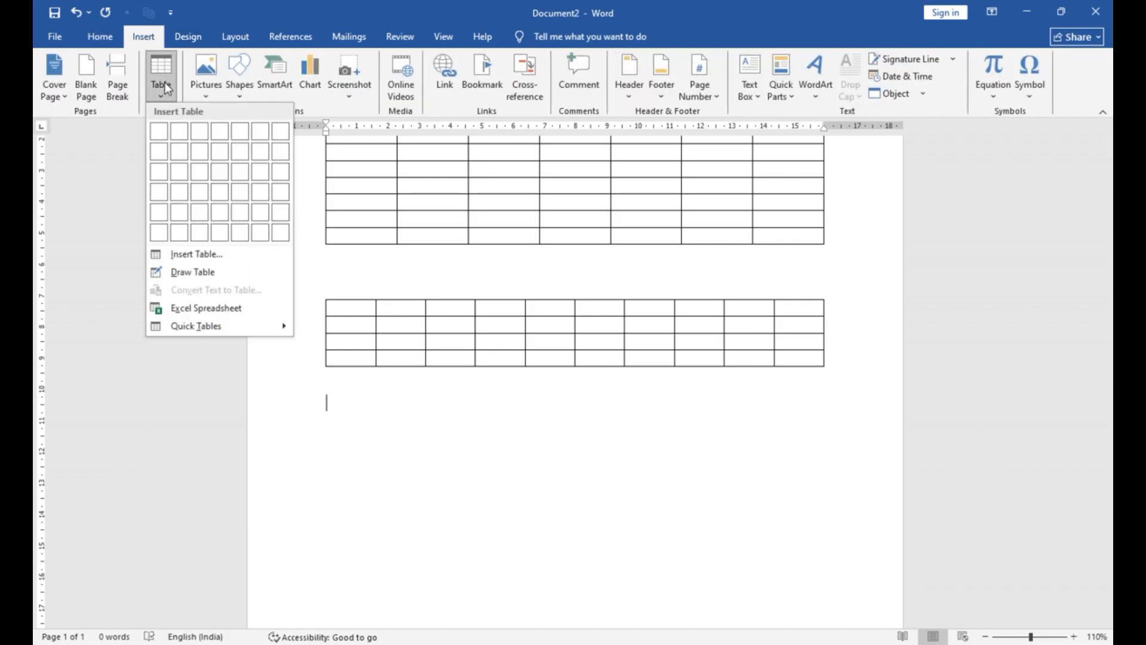
# Draw a third table's outline below the others, plus eight column dividers
pyautogui.click(187, 274)
pyautogui.scroll(-4, 680, 308)
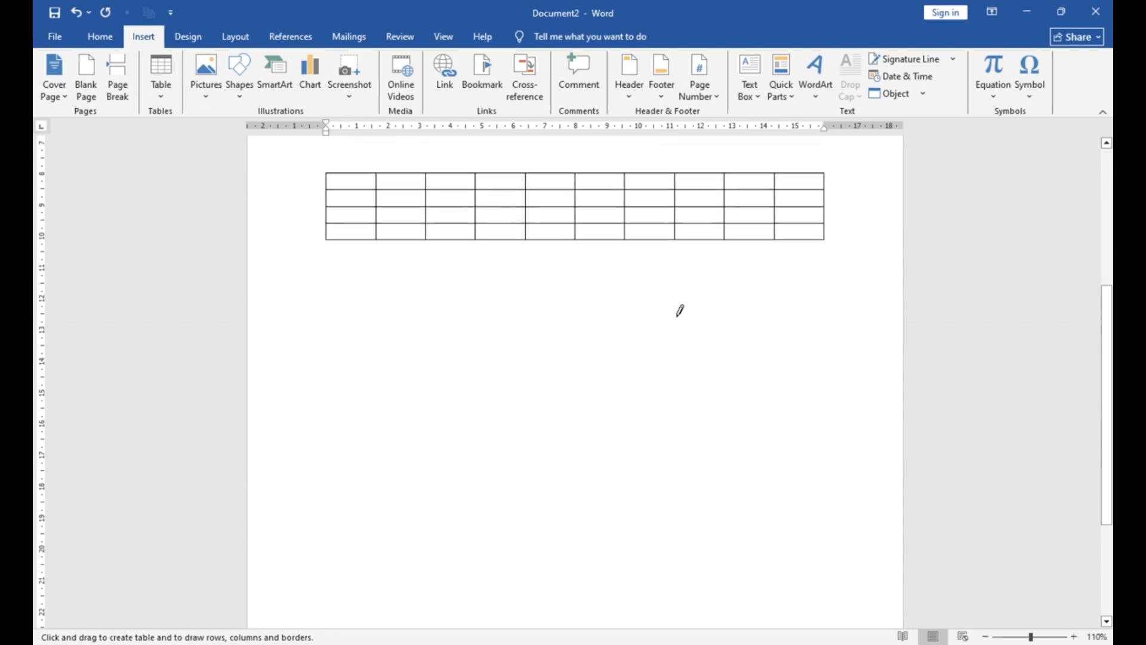
pyautogui.scroll(-1, 538, 373)
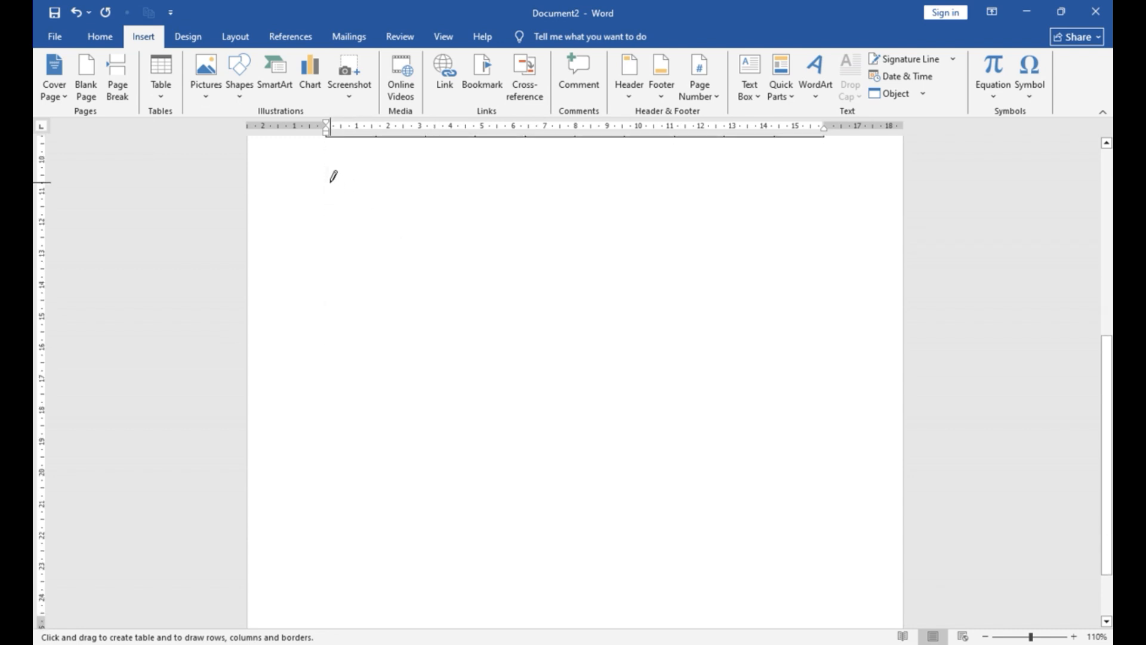
pyautogui.moveTo(330, 182)
pyautogui.mouseDown()
pyautogui.moveTo(578, 292)
pyautogui.moveTo(770, 452)
pyautogui.moveTo(807, 531)
pyautogui.moveTo(806, 517)
pyautogui.mouseUp()
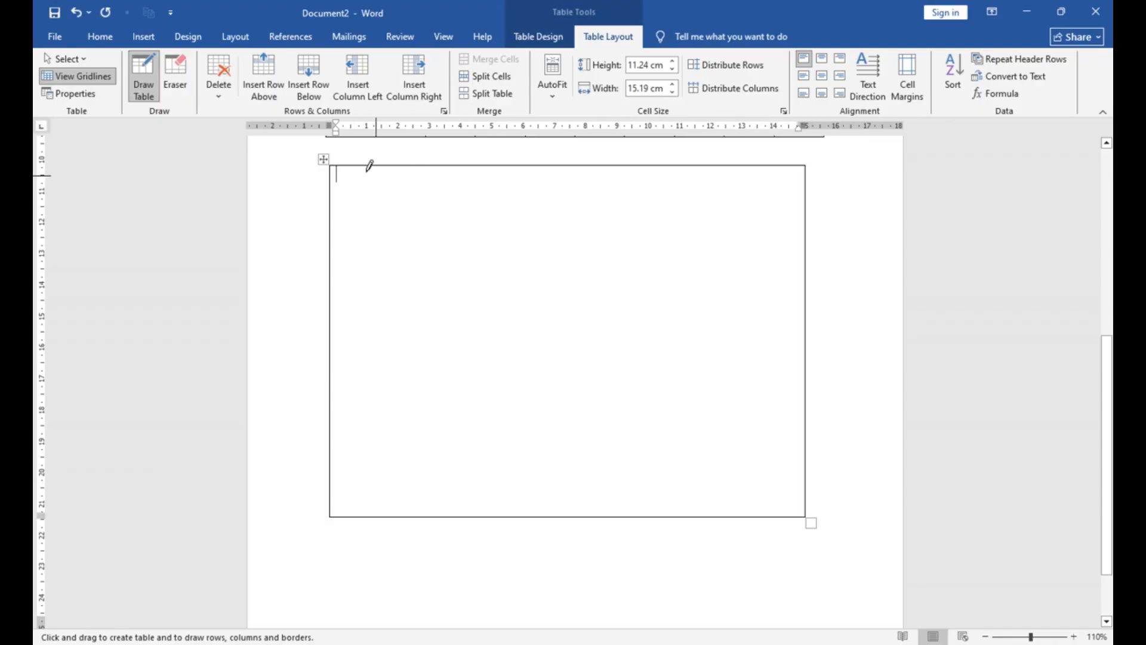
pyautogui.moveTo(376, 169); pyautogui.dragTo(377, 514)
pyautogui.moveTo(439, 169); pyautogui.dragTo(438, 515)
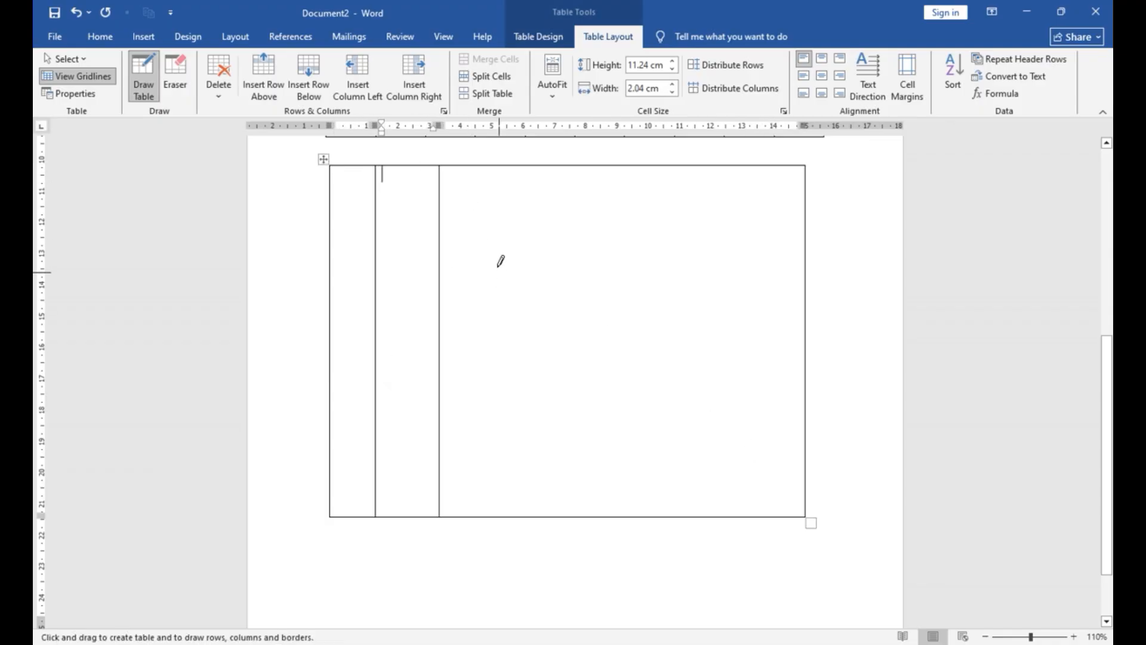
pyautogui.moveTo(490, 169); pyautogui.dragTo(488, 515)
pyautogui.moveTo(553, 223); pyautogui.dragTo(550, 515)
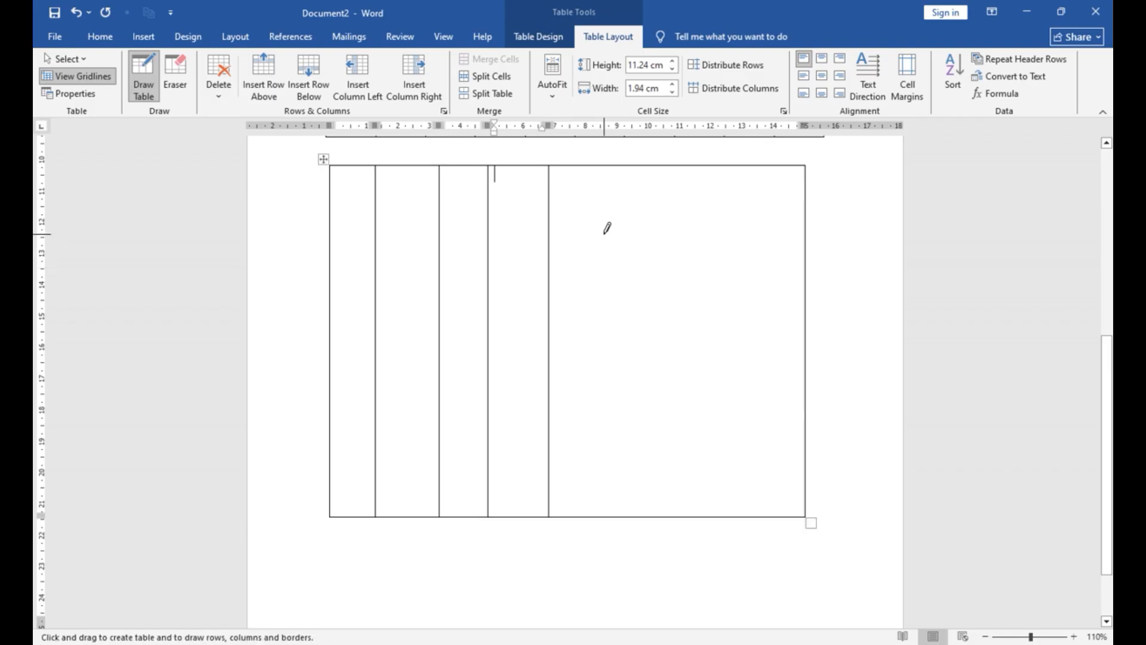
pyautogui.moveTo(606, 227); pyautogui.dragTo(605, 406)
pyautogui.moveTo(664, 233); pyautogui.dragTo(664, 418)
pyautogui.moveTo(719, 212); pyautogui.dragTo(715, 429)
pyautogui.moveTo(763, 283); pyautogui.dragTo(759, 334)
# Draw four row dividers across the drawn table, giving it 5 rows
pyautogui.moveTo(358, 230); pyautogui.dragTo(764, 231)
pyautogui.moveTo(354, 289); pyautogui.dragTo(776, 293)
pyautogui.moveTo(334, 358); pyautogui.dragTo(776, 359)
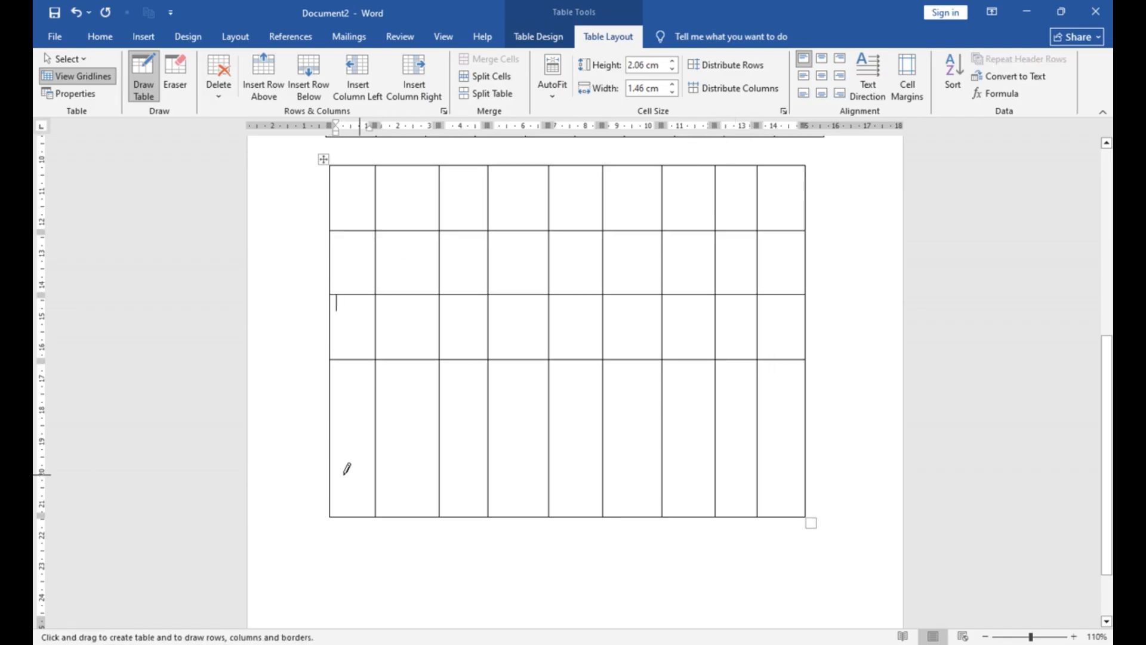
pyautogui.moveTo(347, 443); pyautogui.dragTo(782, 443)
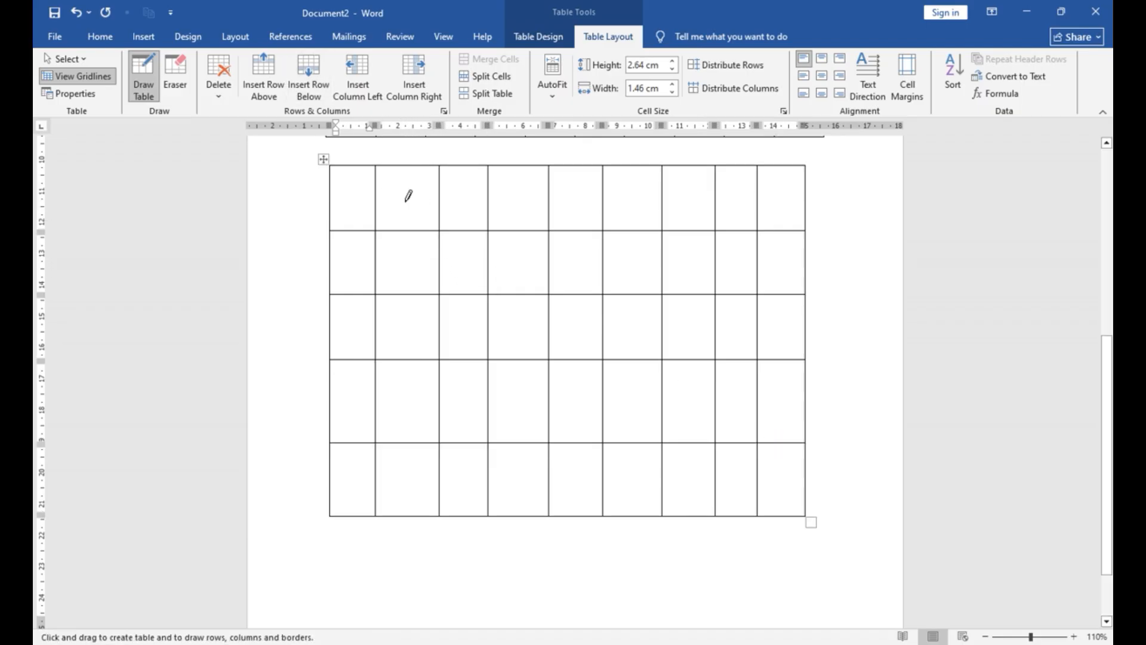
pyautogui.scroll(-1, 408, 196)
pyautogui.scroll(5, 409, 196)
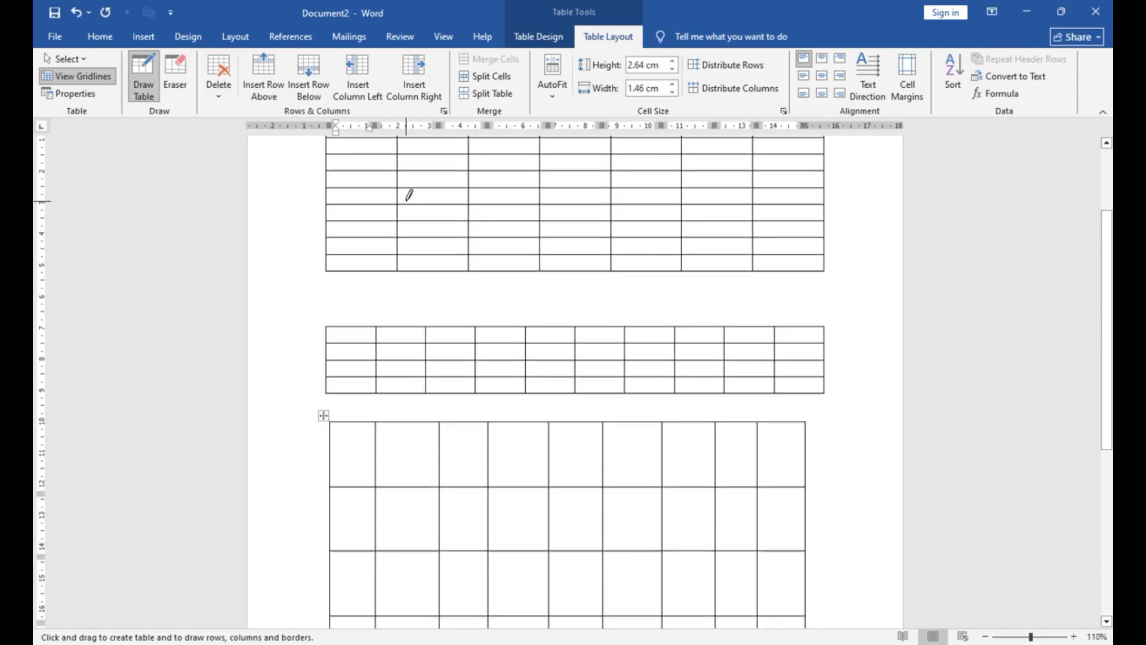
pyautogui.scroll(-4, 409, 196)
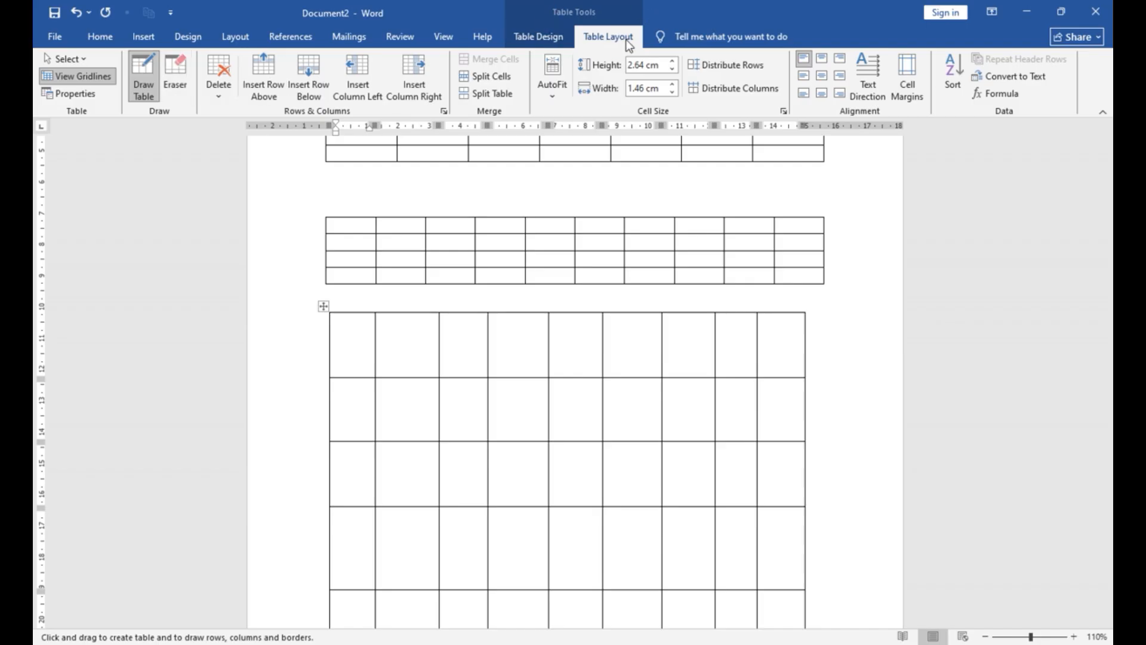
# Erase borders so the top row is one cell, the second five cells, the third three
pyautogui.click(174, 74)
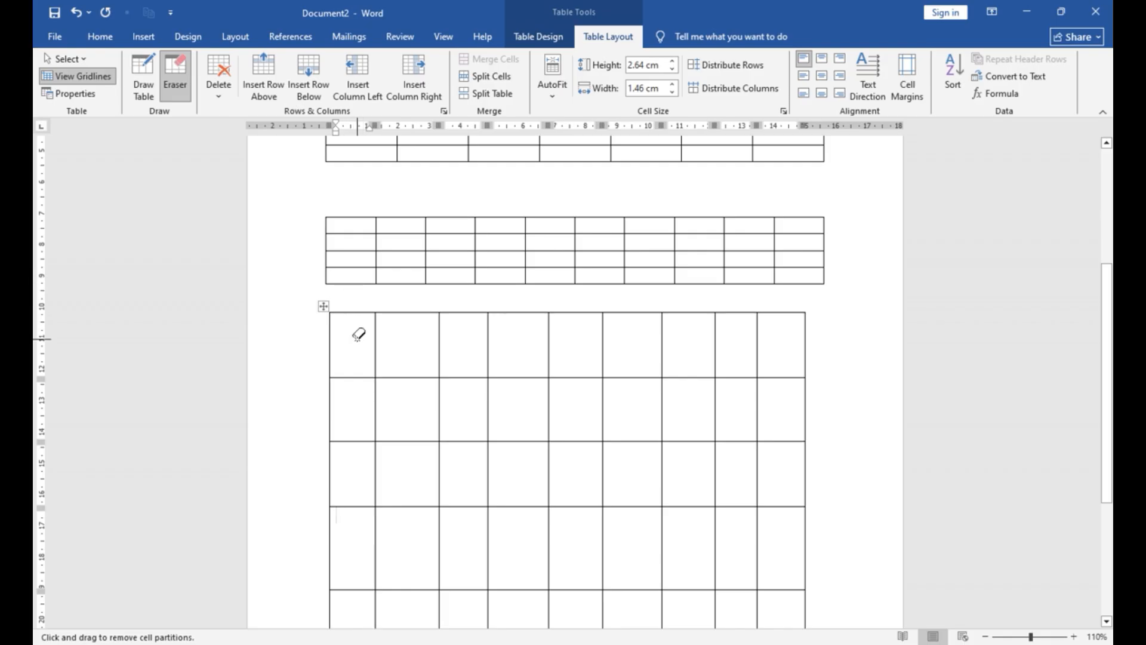
pyautogui.moveTo(358, 333); pyautogui.dragTo(777, 352)
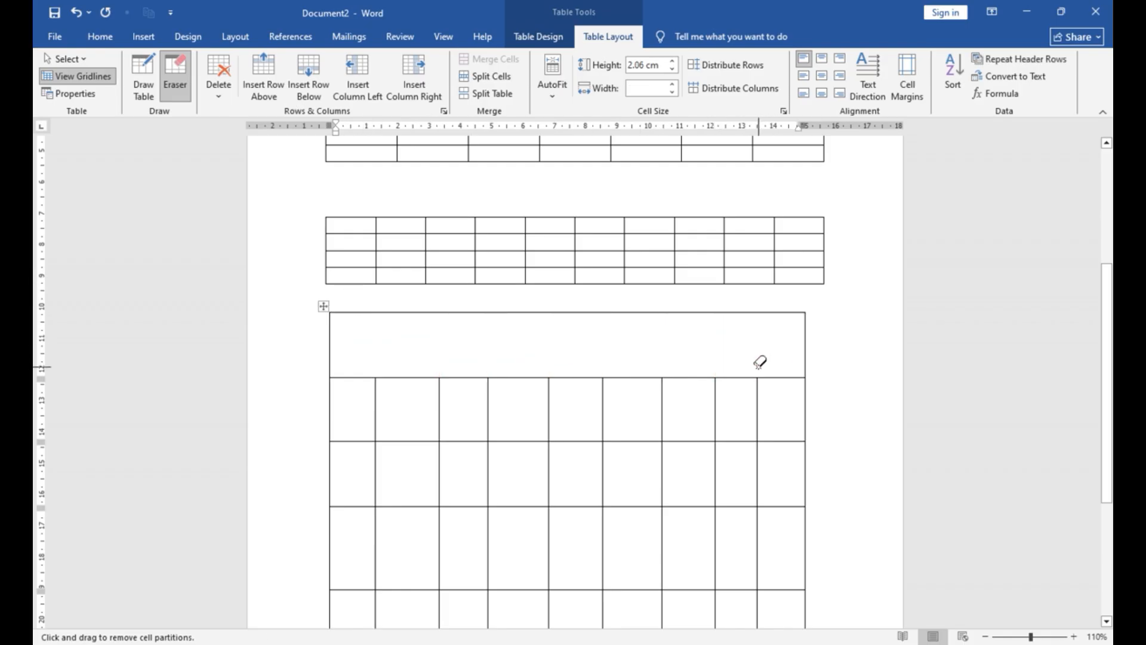
pyautogui.moveTo(471, 401); pyautogui.dragTo(561, 418)
pyautogui.moveTo(509, 476); pyautogui.dragTo(626, 476)
pyautogui.moveTo(697, 475); pyautogui.dragTo(724, 475)
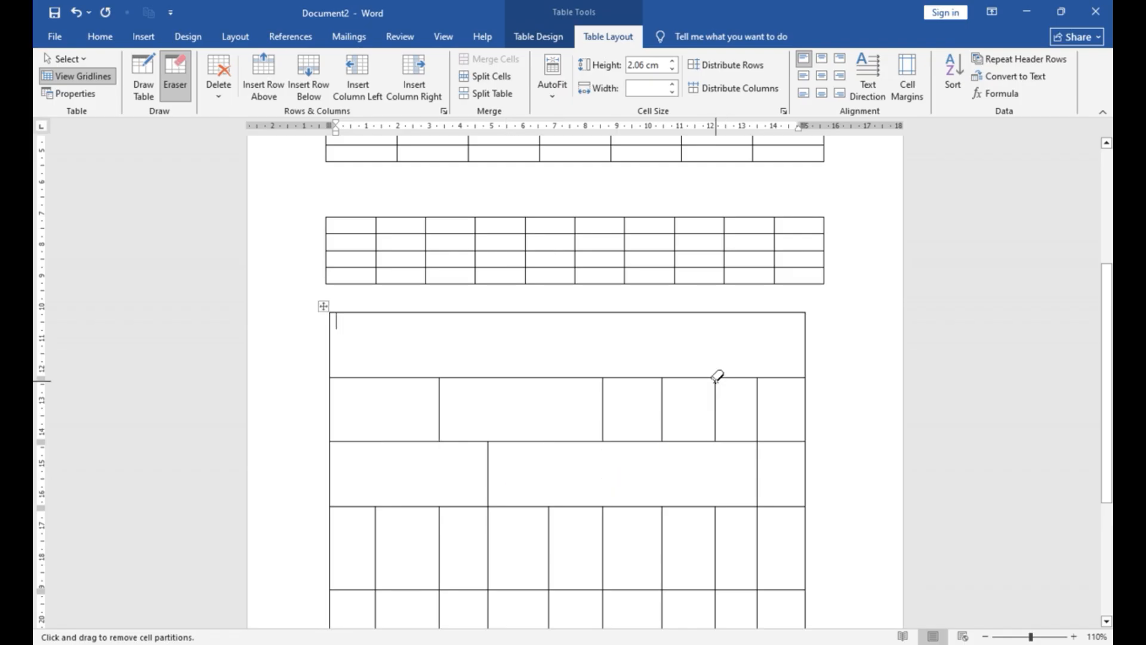
pyautogui.click(715, 400)
pyautogui.moveTo(716, 408); pyautogui.dragTo(702, 438)
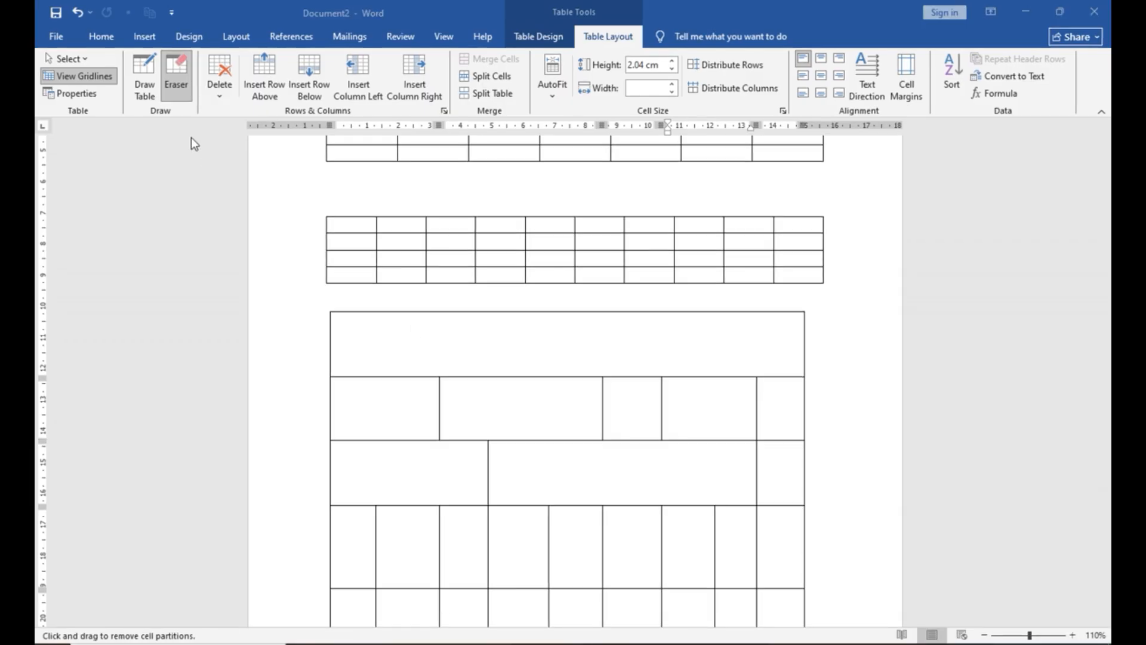
pyautogui.click(180, 65)
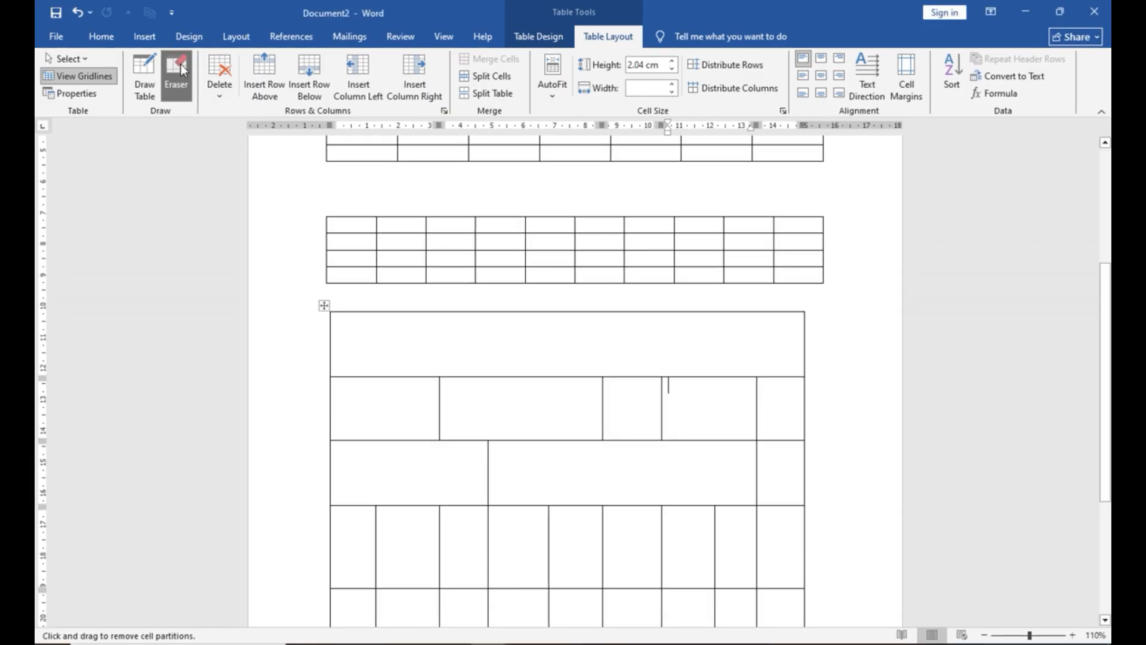
pyautogui.click(479, 364)
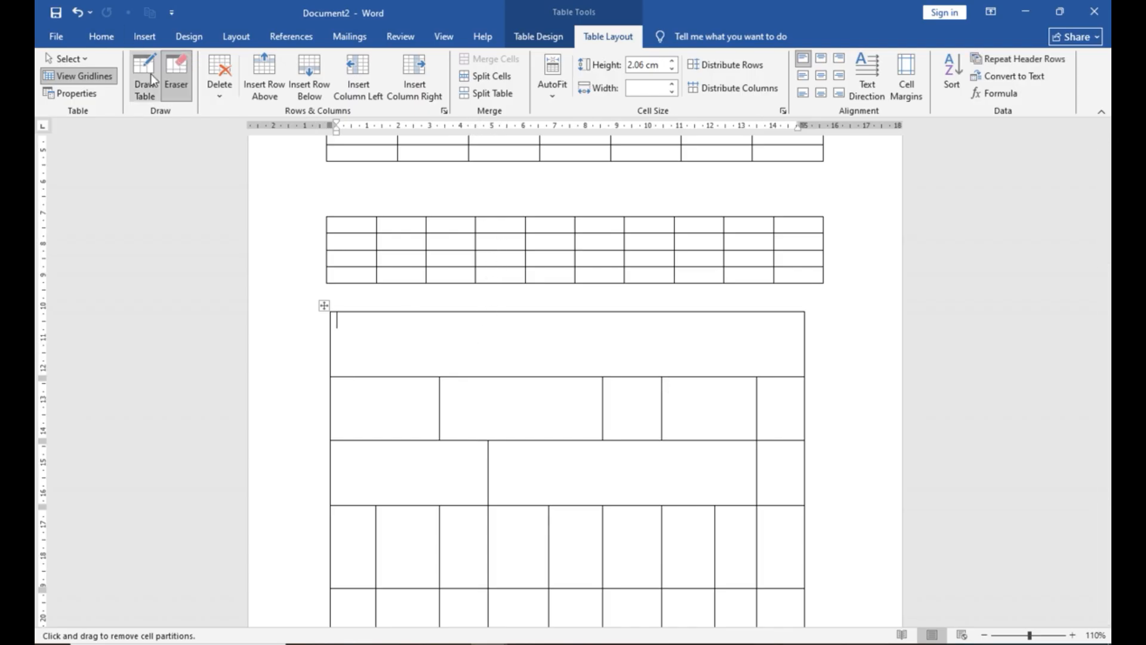
pyautogui.click(173, 79)
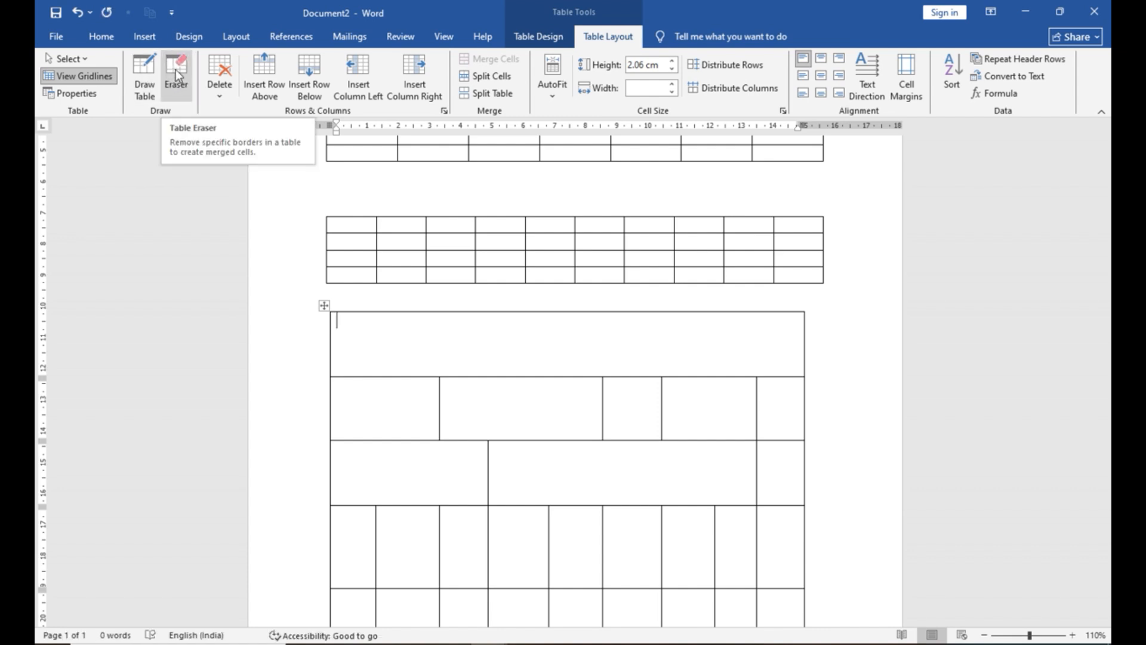
pyautogui.click(144, 70)
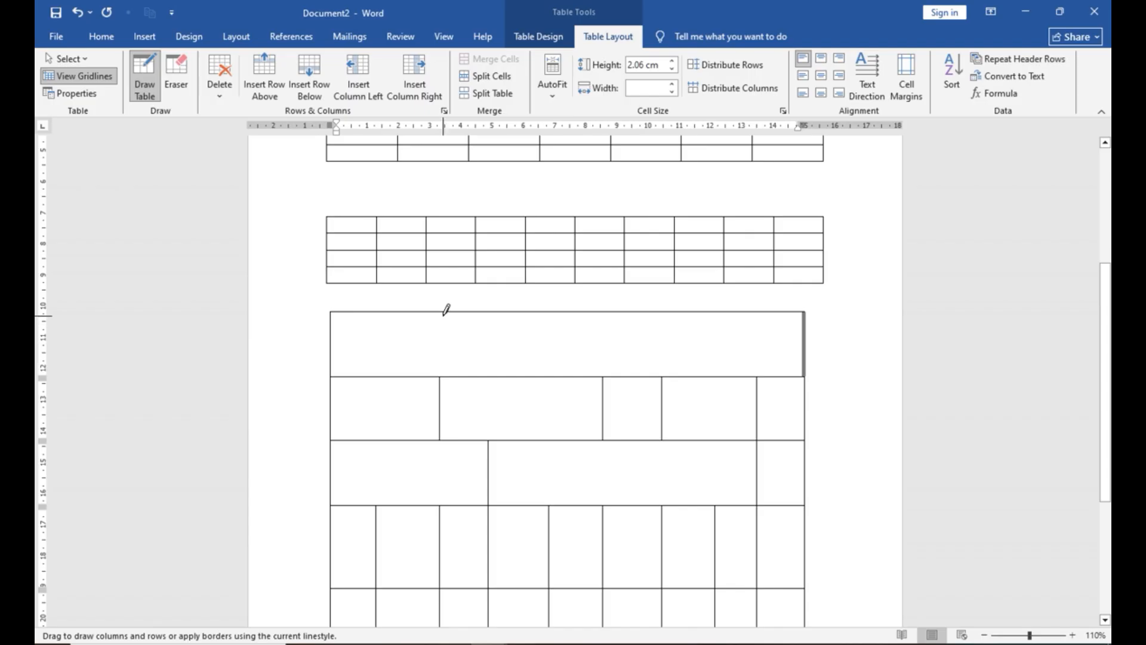
# Draw extra vertical and horizontal borders through the top two rows, forming a thin top strip
pyautogui.moveTo(440, 317); pyautogui.dragTo(440, 375)
pyautogui.moveTo(602, 313); pyautogui.dragTo(603, 382)
pyautogui.moveTo(482, 400); pyautogui.dragTo(663, 391)
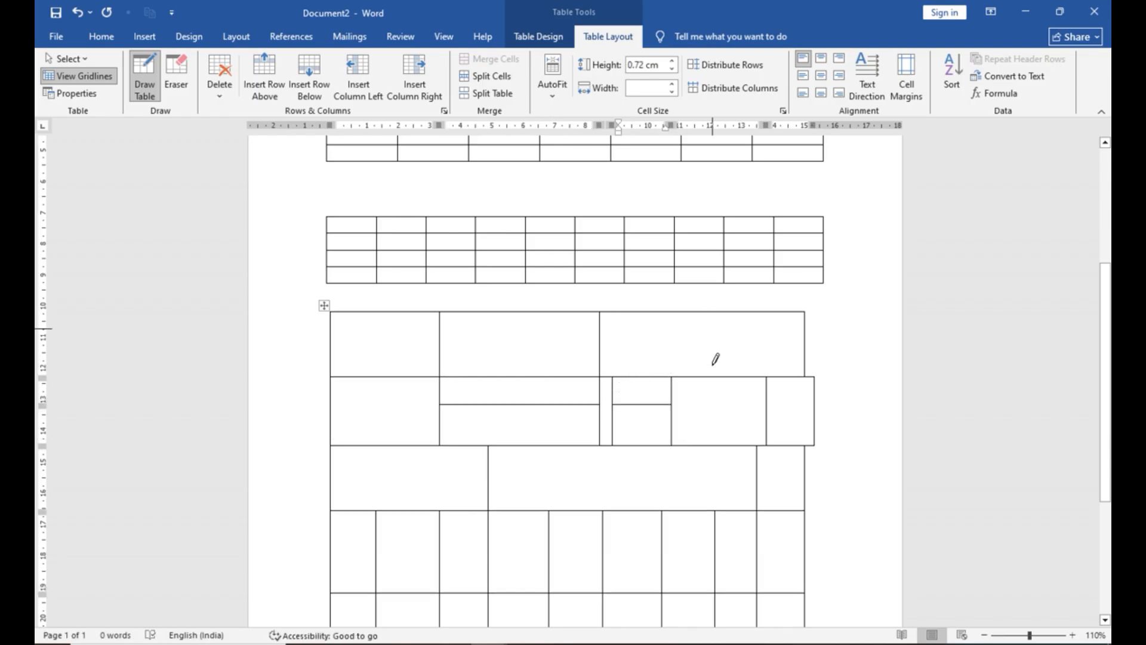
pyautogui.moveTo(716, 306); pyautogui.dragTo(681, 481)
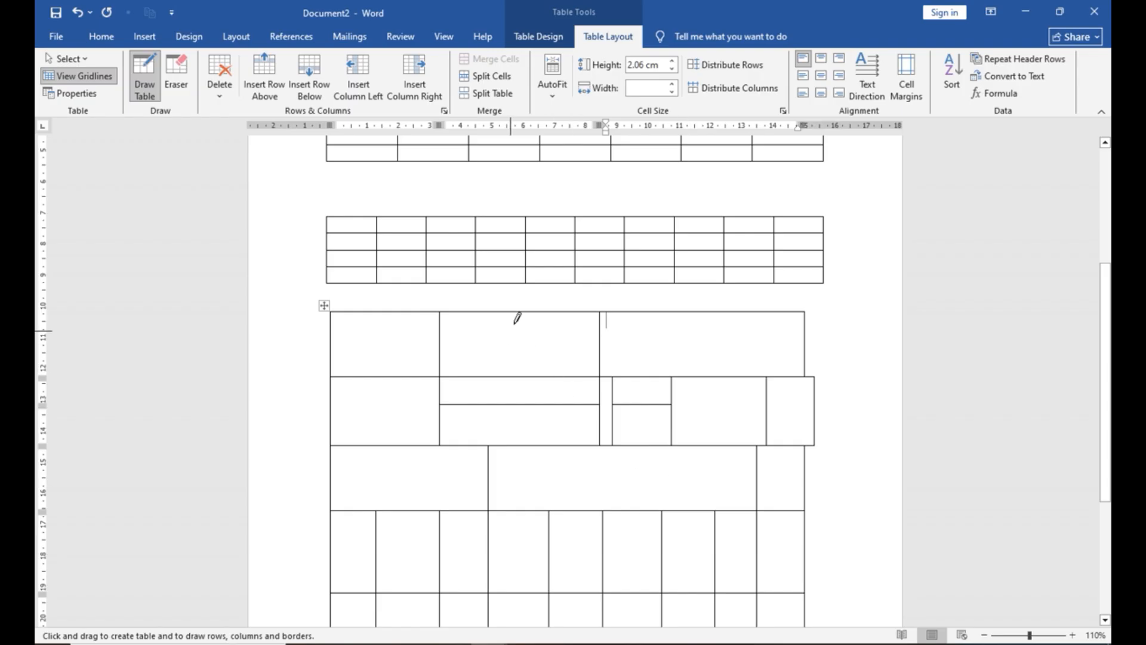
pyautogui.moveTo(515, 313); pyautogui.dragTo(517, 519)
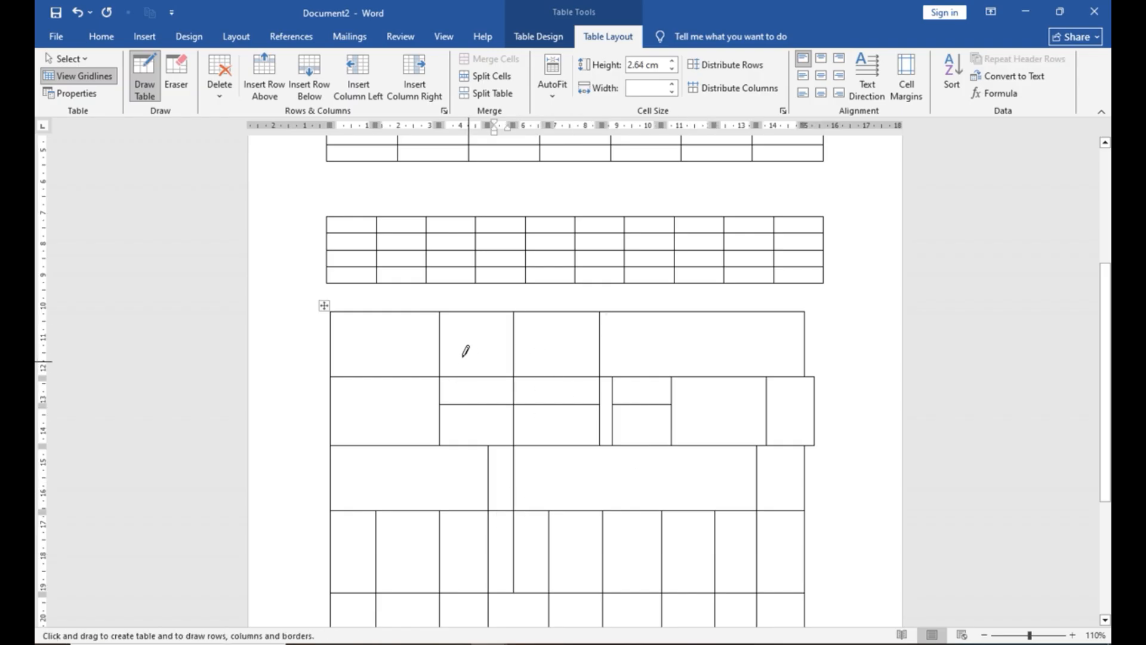
pyautogui.moveTo(394, 351); pyautogui.dragTo(391, 428)
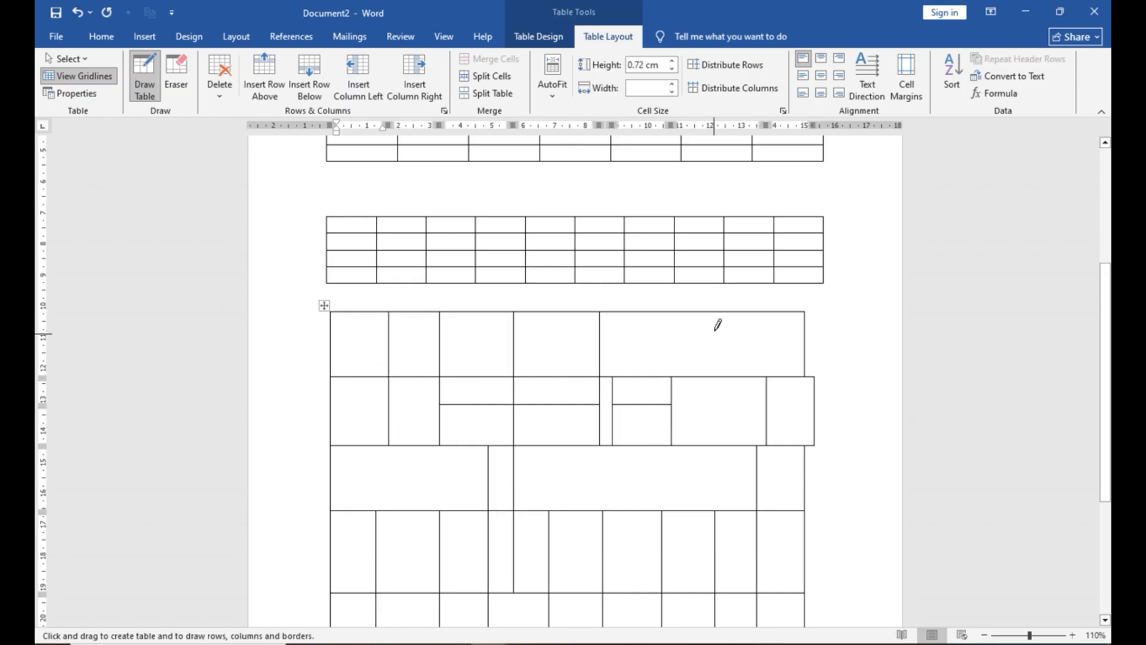
pyautogui.moveTo(713, 320); pyautogui.dragTo(719, 442)
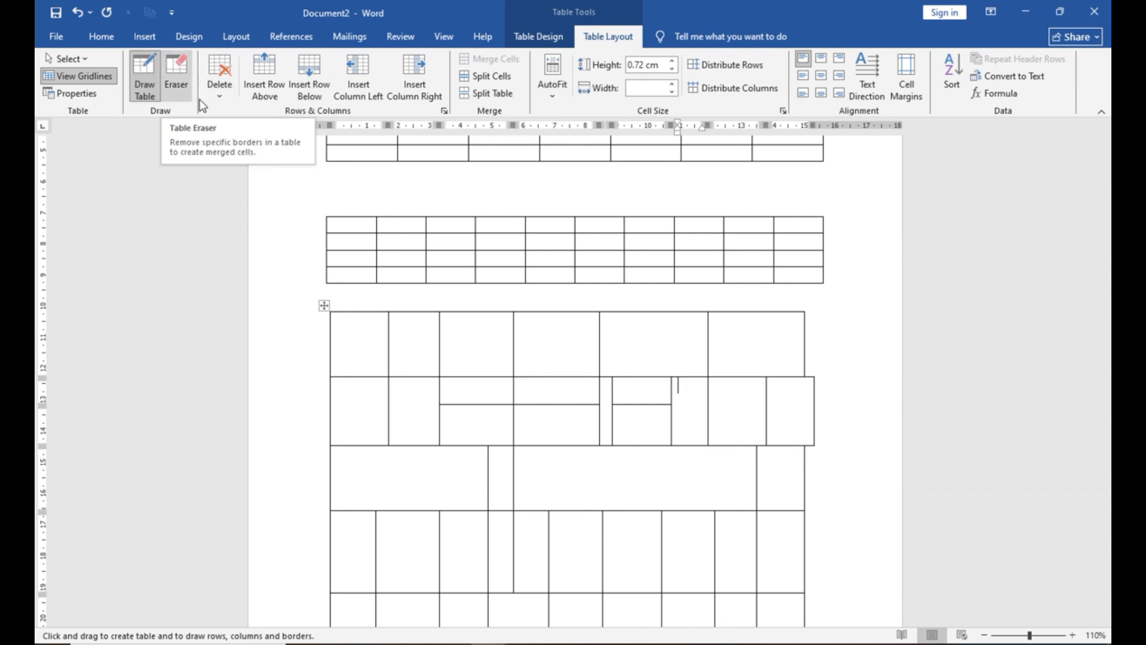
pyautogui.moveTo(468, 327); pyautogui.dragTo(628, 330)
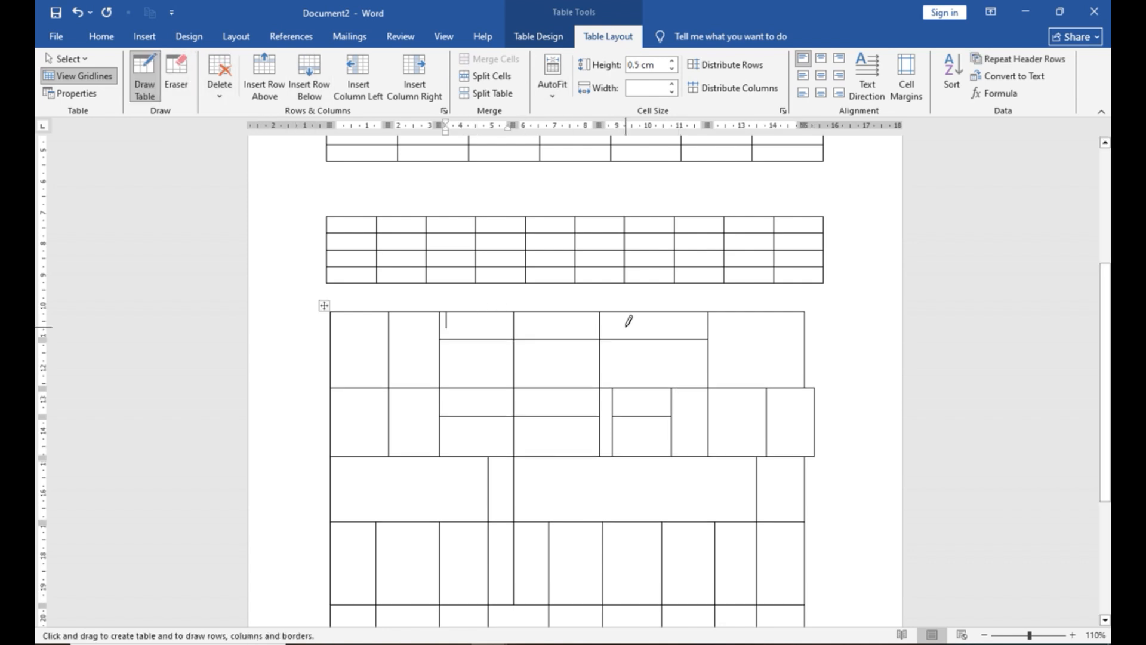
pyautogui.moveTo(360, 327); pyautogui.dragTo(445, 355)
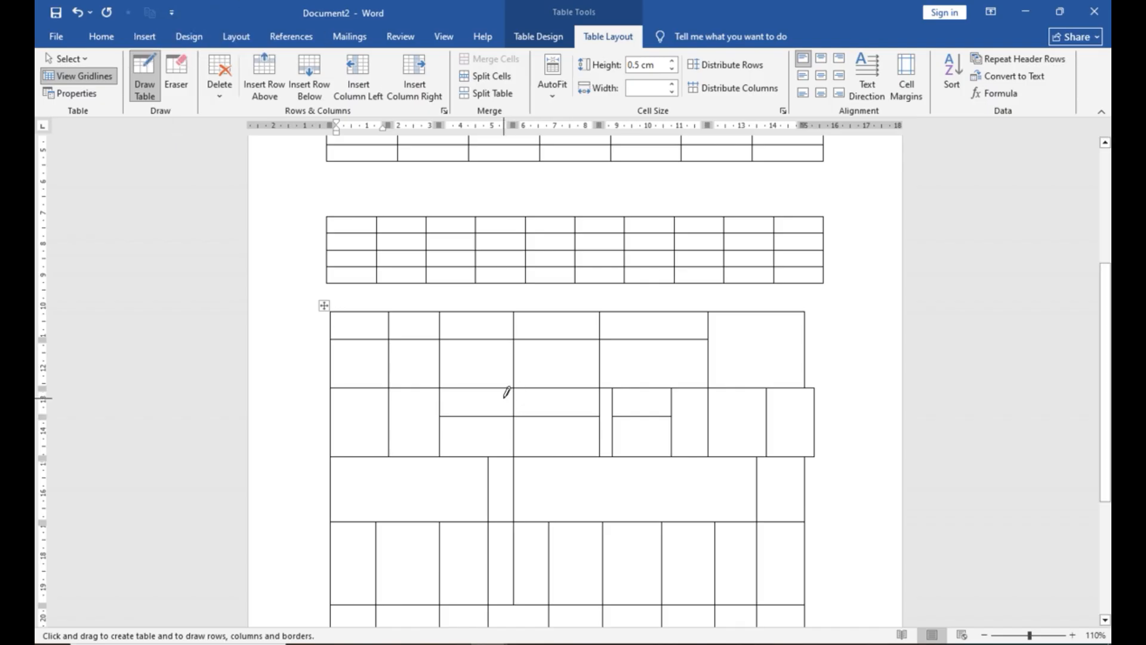
# Apply a built-in Grid Table style to the first table, trying green and gold
pyautogui.scroll(7, 507, 392)
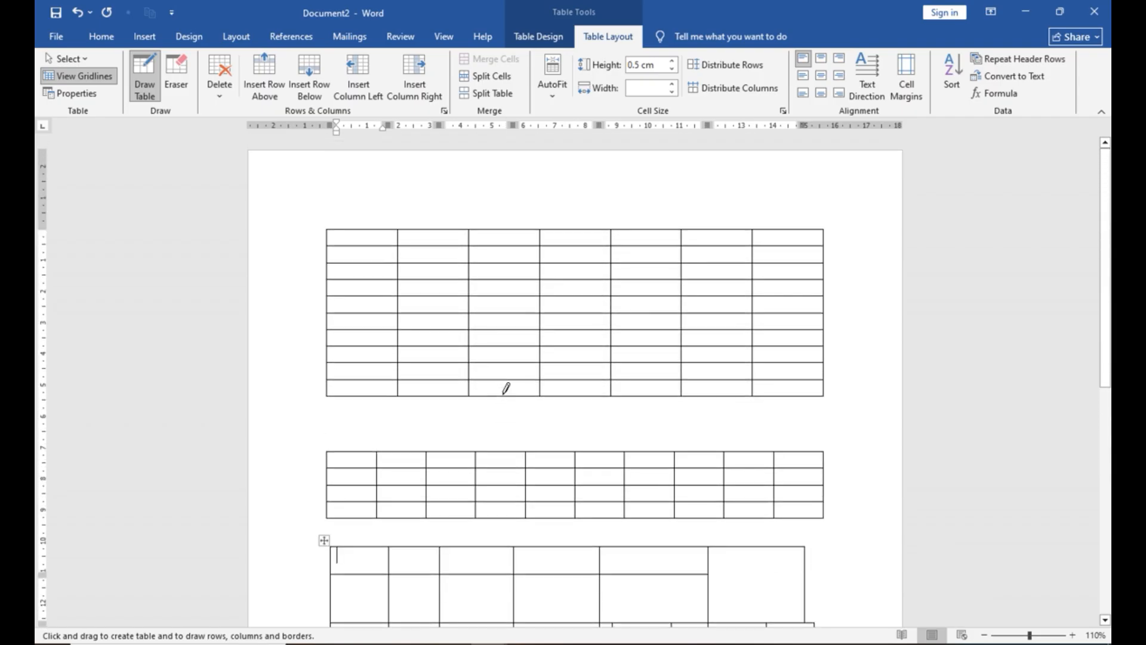
pyautogui.click(133, 70)
pyautogui.click(346, 237)
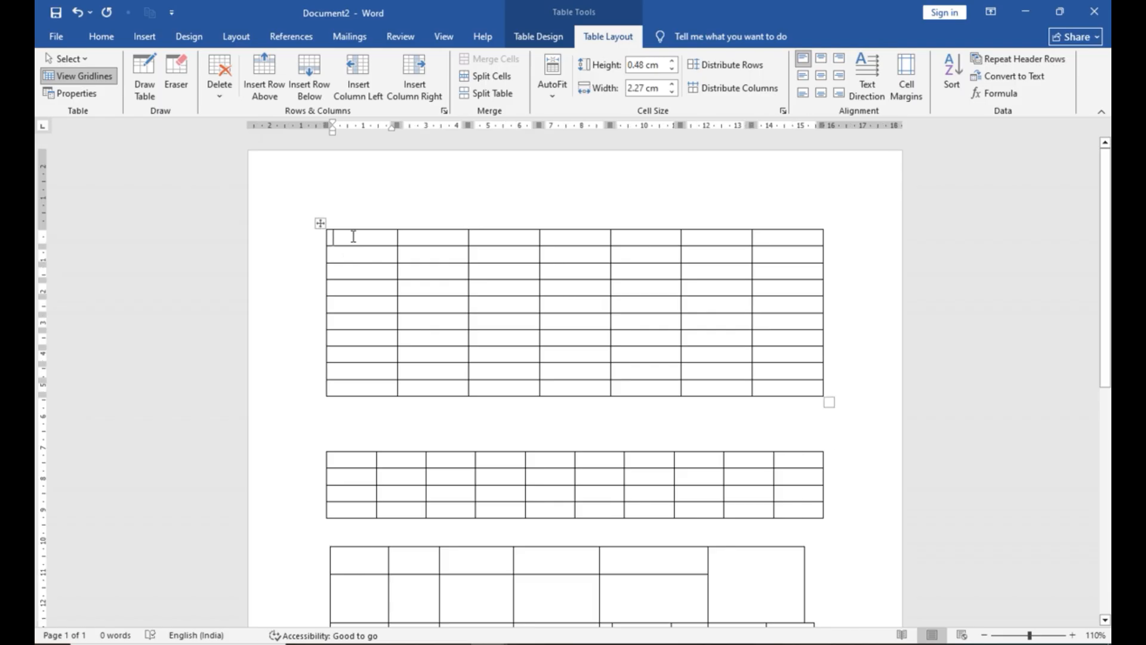
pyautogui.click(534, 36)
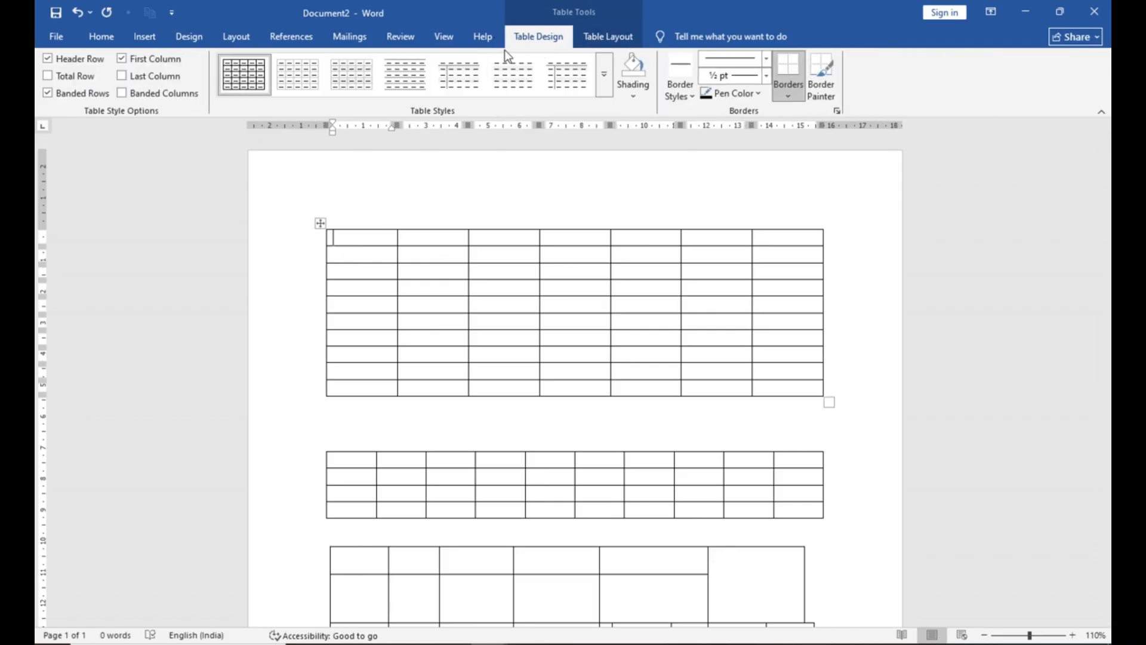
pyautogui.click(609, 36)
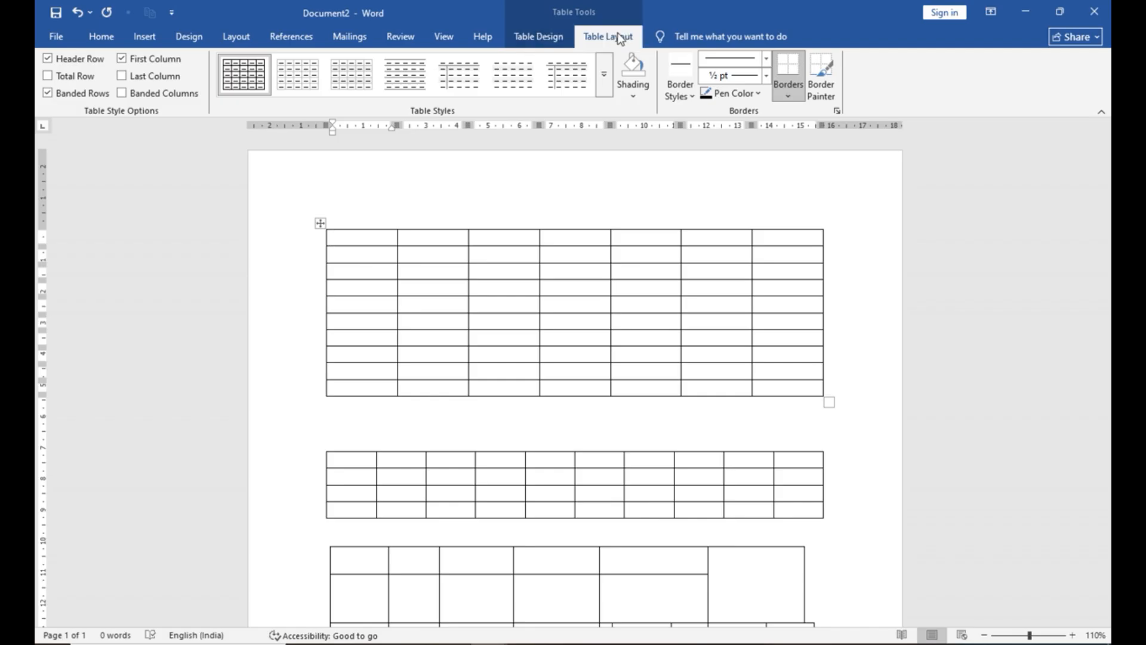
pyautogui.click(559, 38)
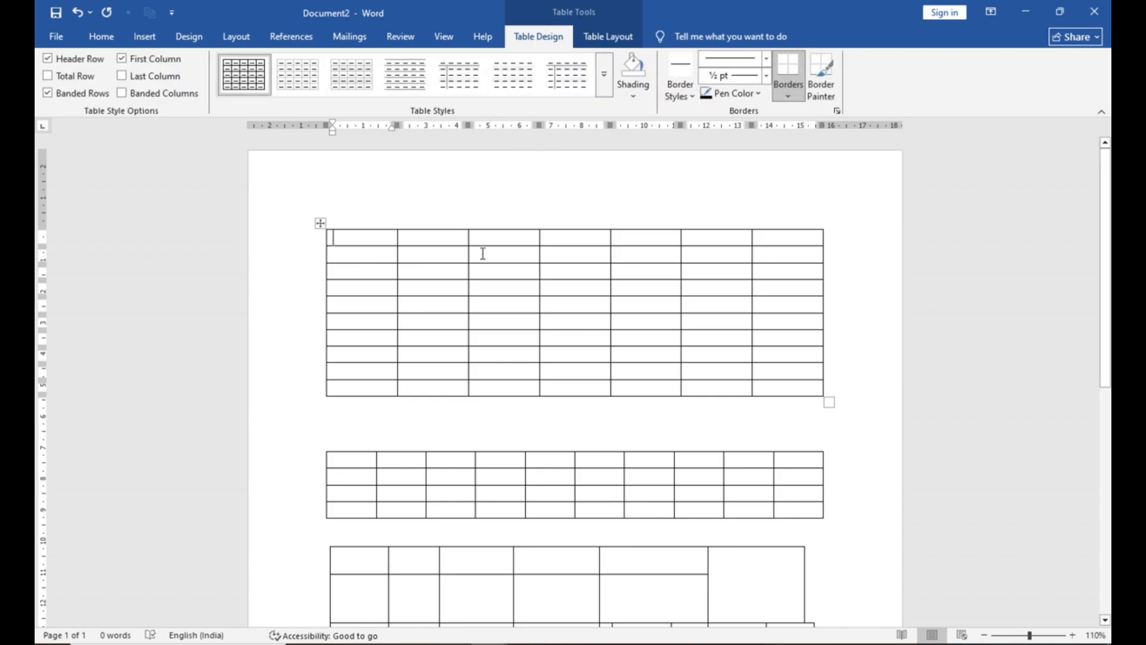
pyautogui.click(602, 83)
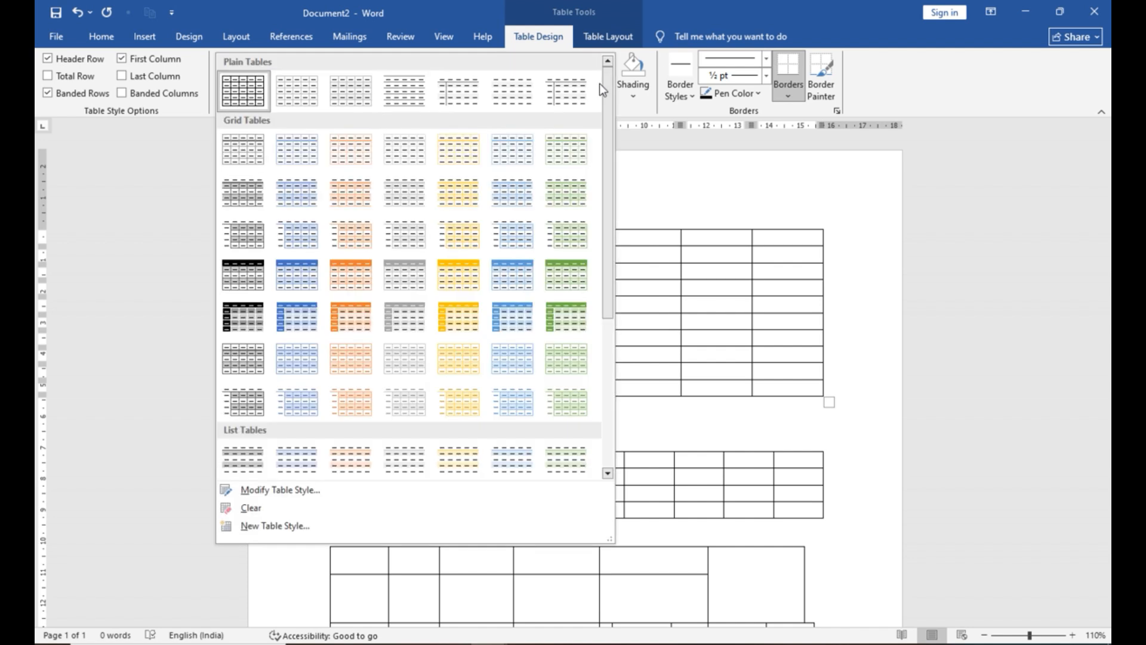
pyautogui.click(559, 319)
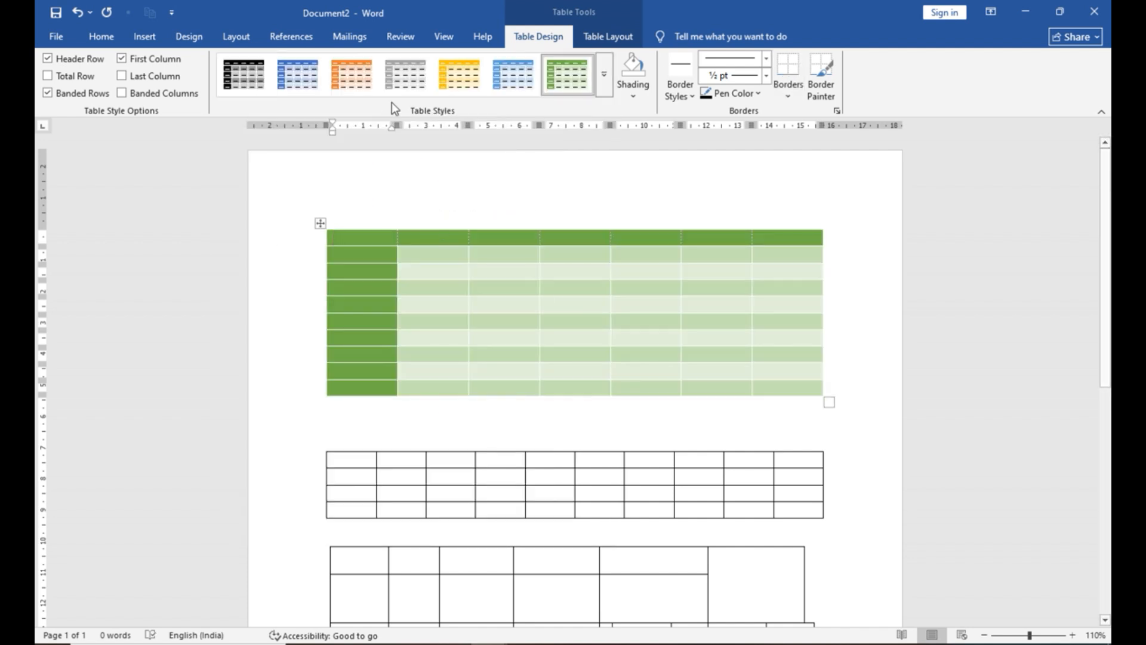
pyautogui.click(458, 76)
# Apply the blue grid style with header, total row, first and last columns, banded rows and columns
pyautogui.click(298, 76)
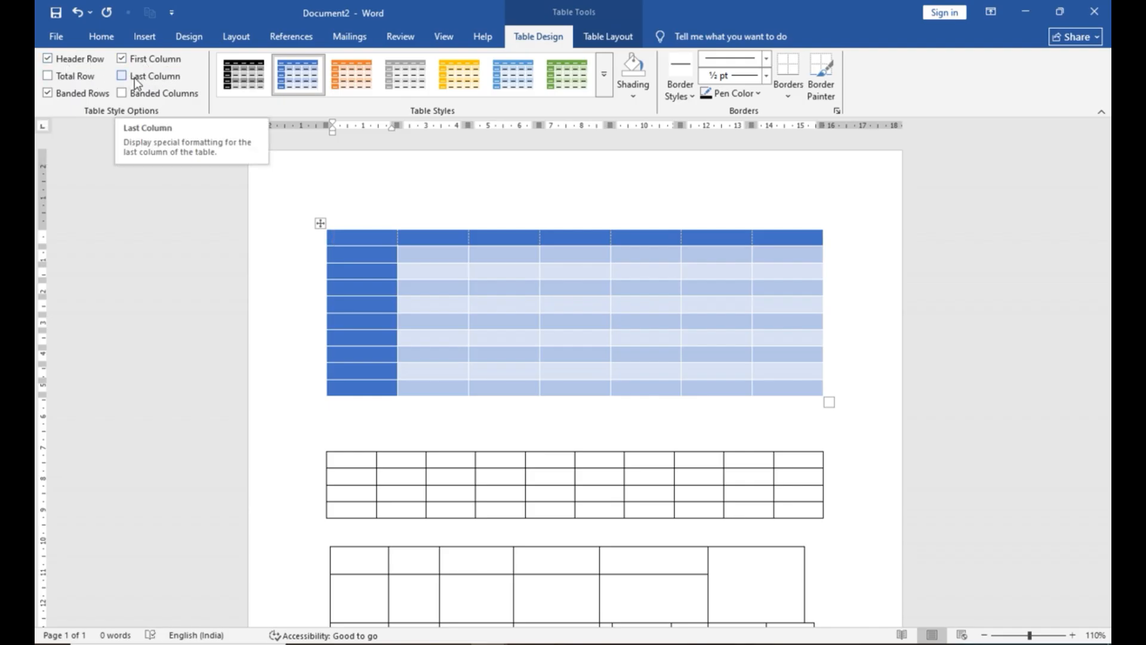
pyautogui.click(47, 59)
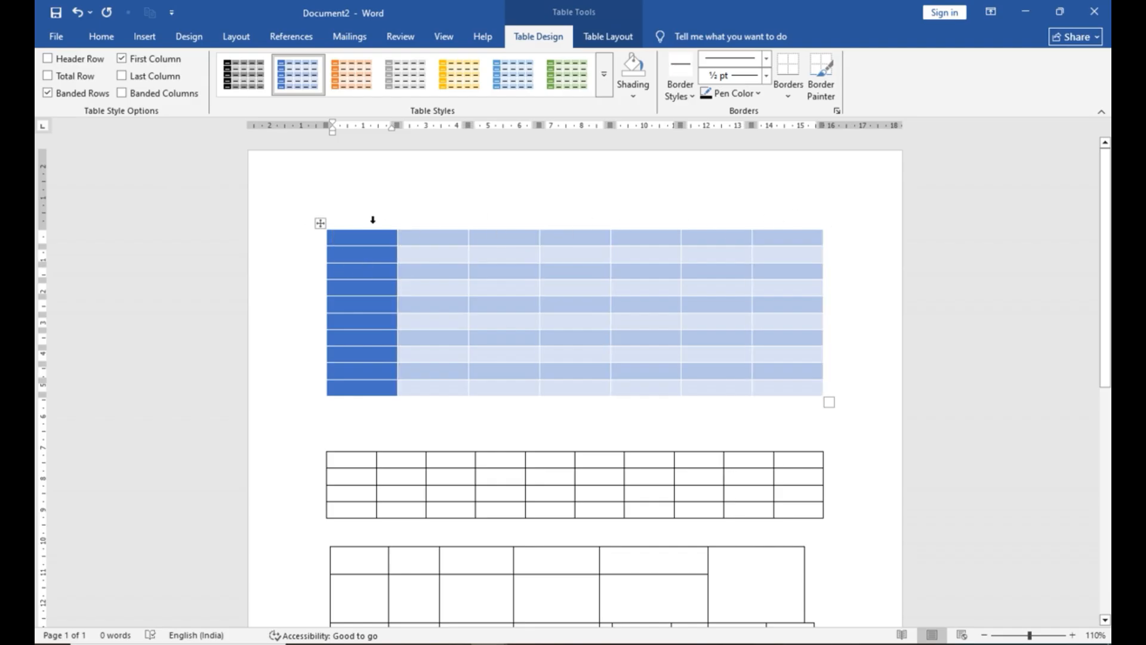
pyautogui.click(126, 60)
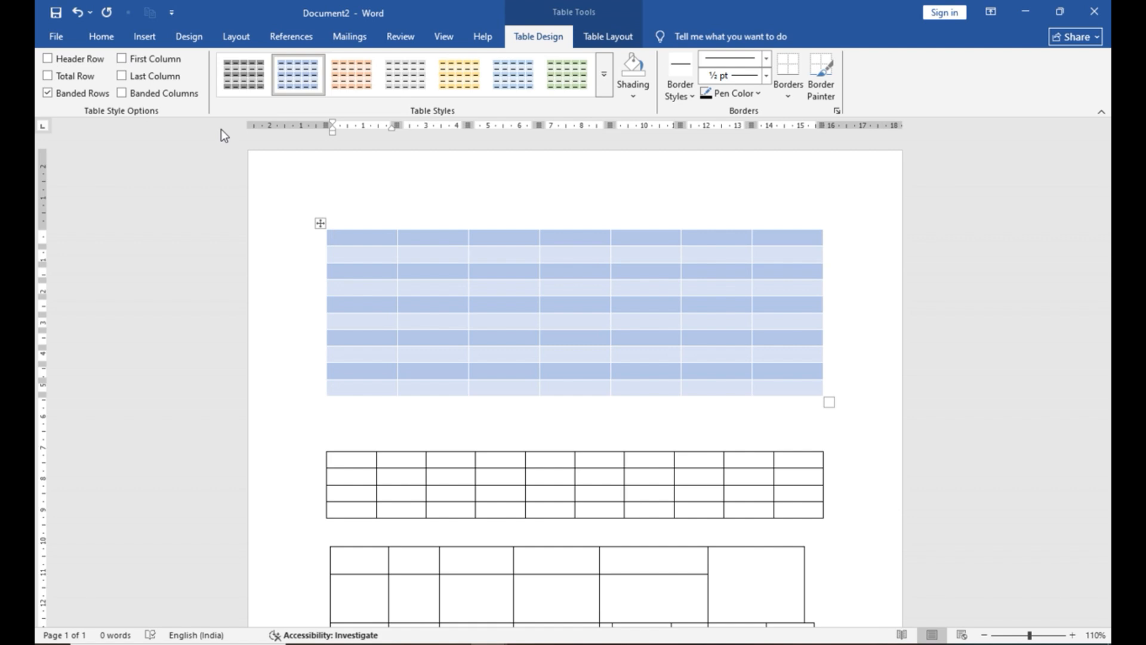
pyautogui.click(130, 62)
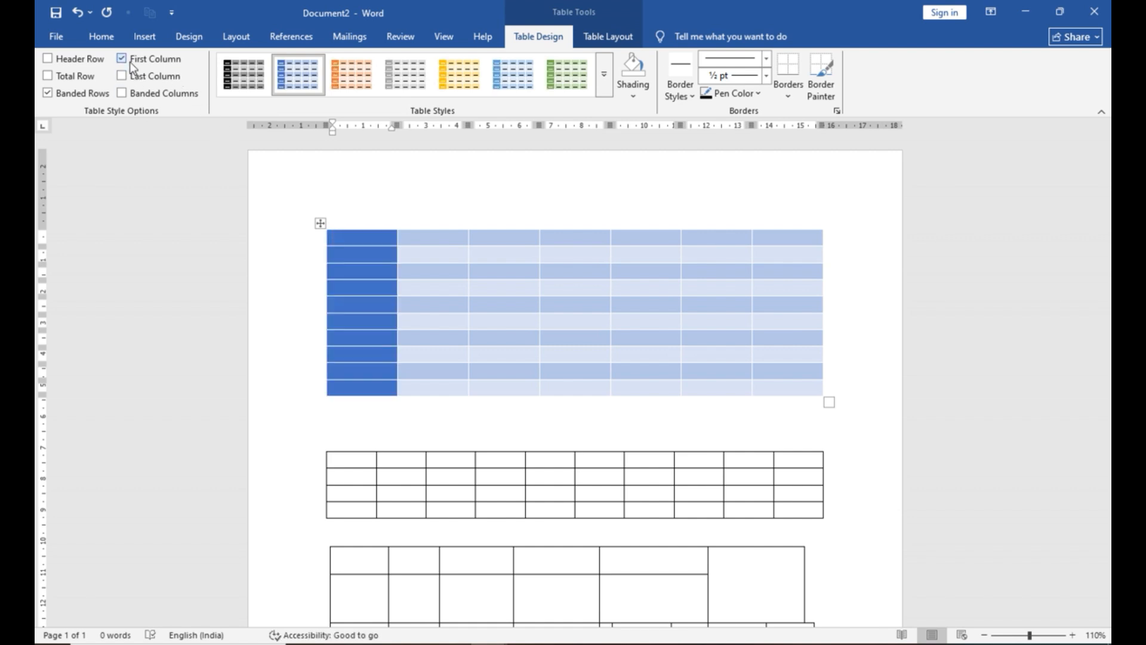
pyautogui.click(131, 77)
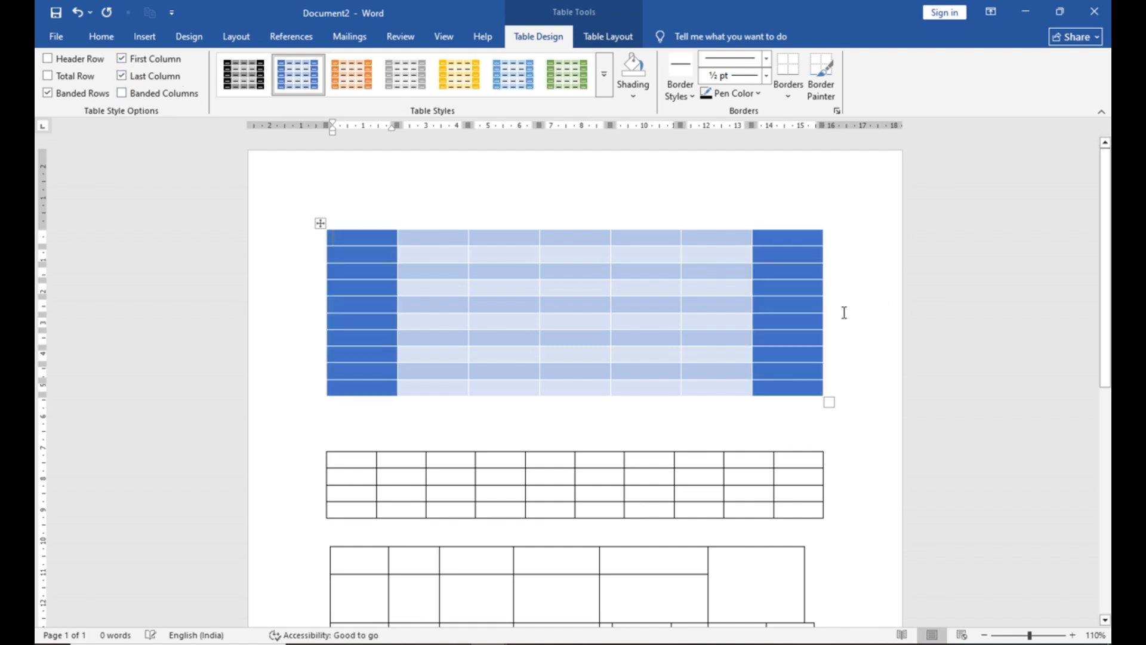
pyautogui.click(47, 59)
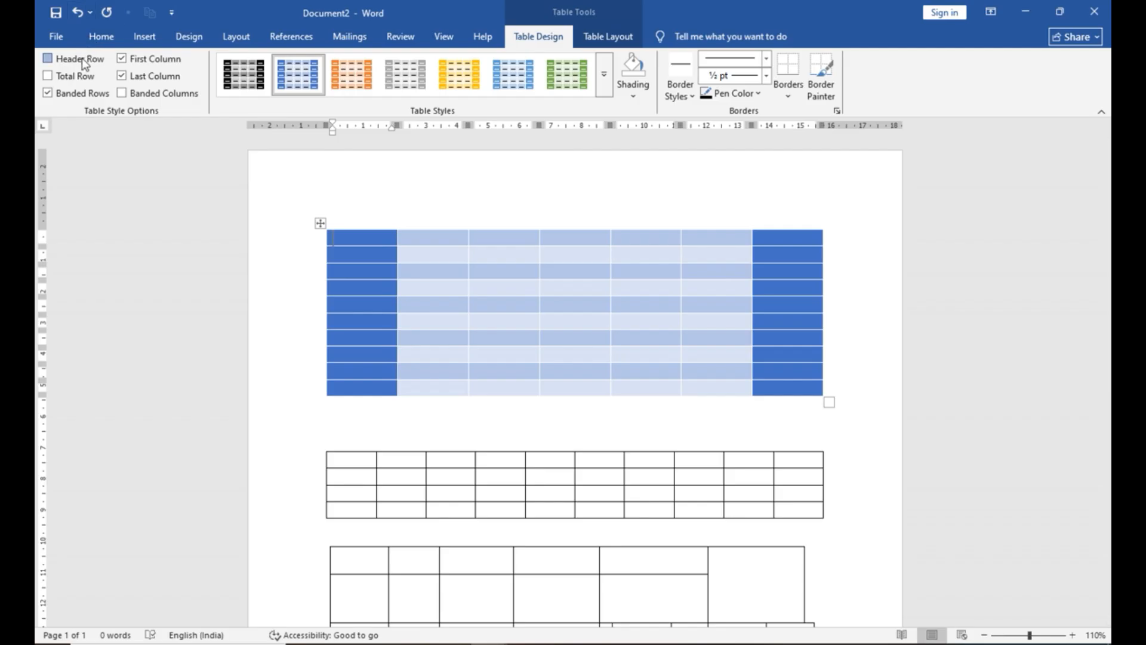
pyautogui.click(47, 76)
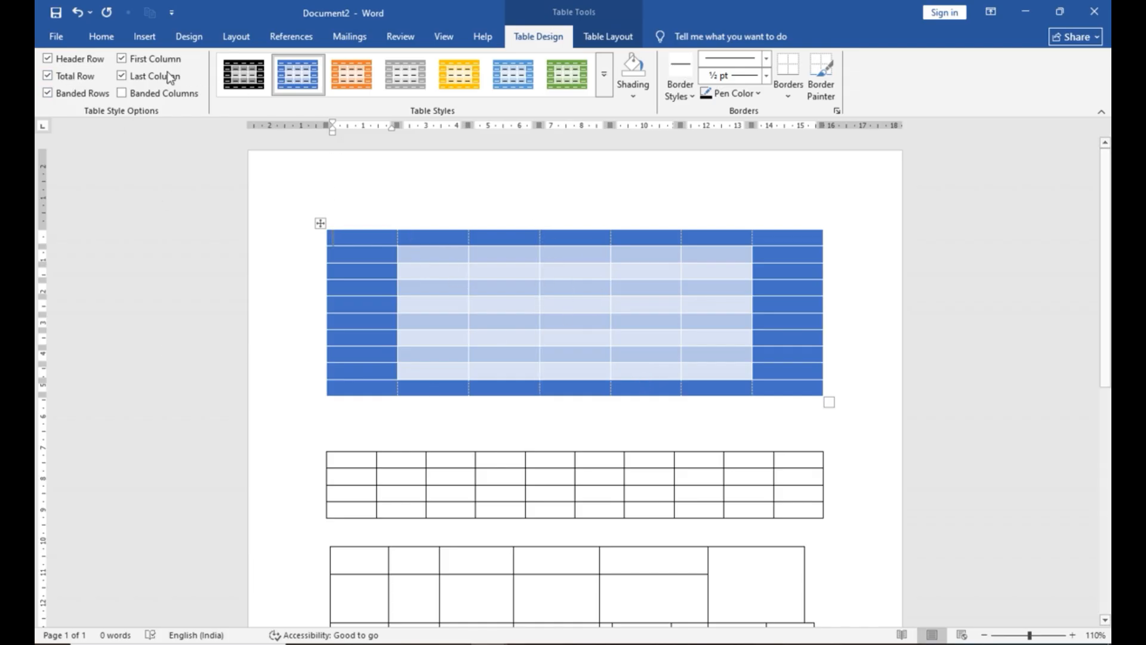
pyautogui.click(70, 95)
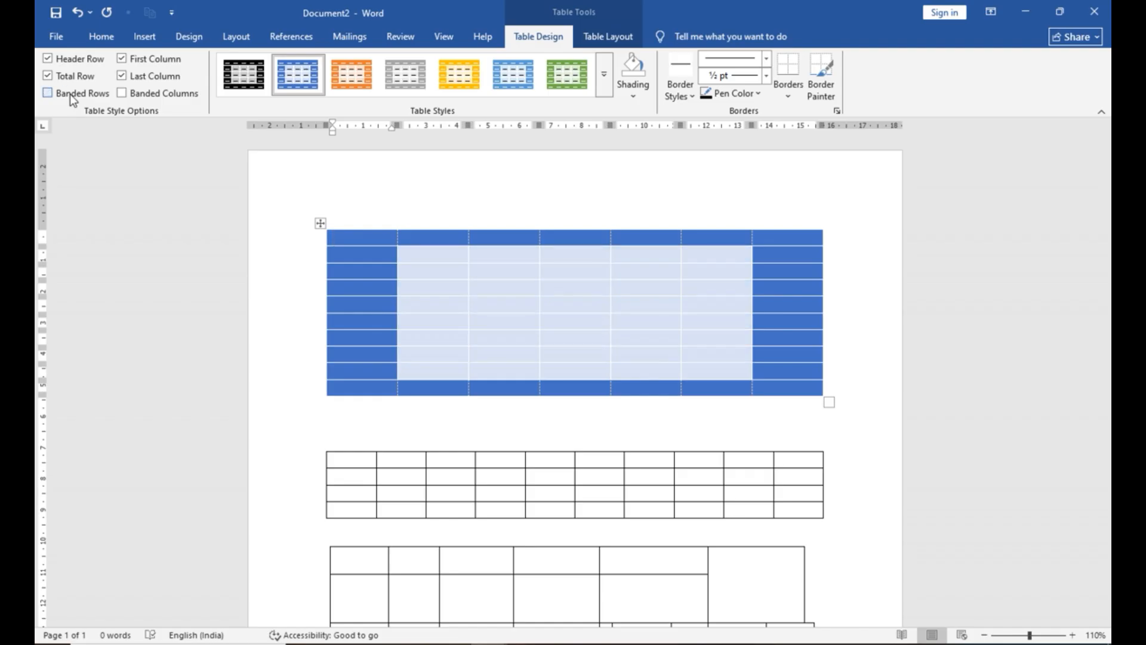
pyautogui.click(70, 94)
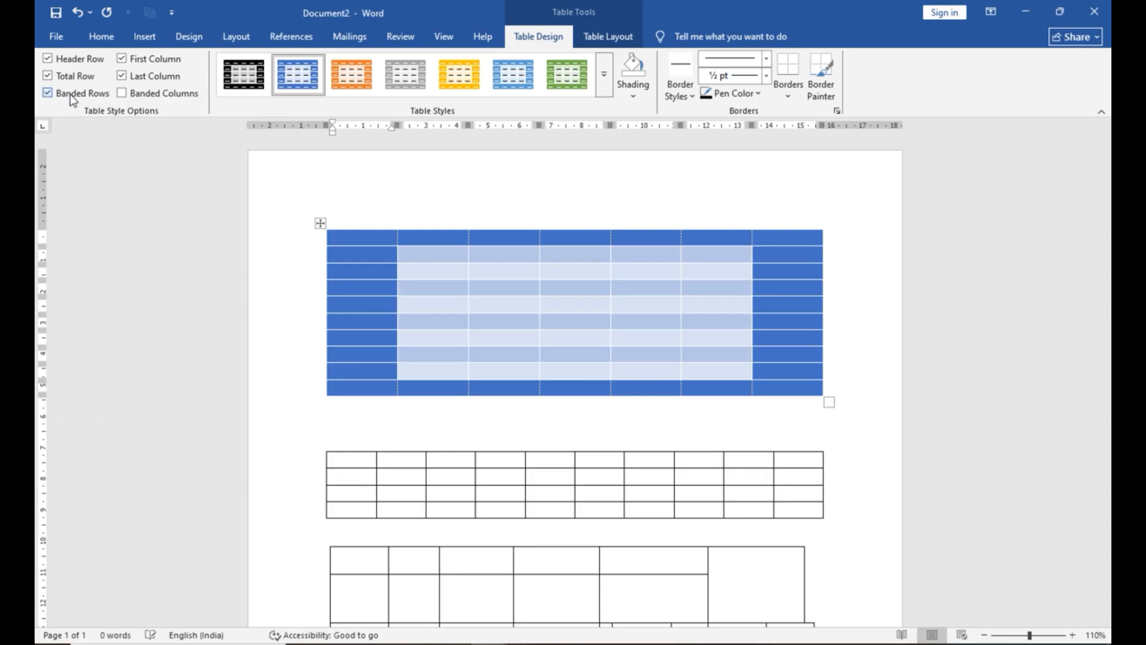
pyautogui.click(141, 96)
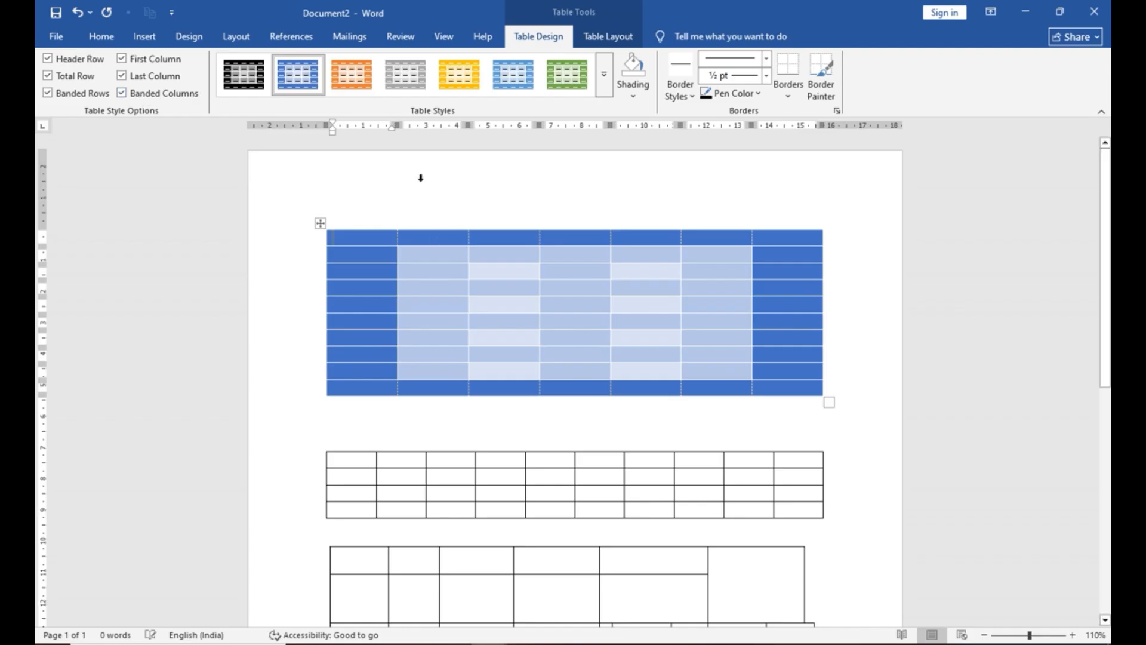
# Try other colour styles on the table, settling on the orange style
pyautogui.click(460, 88)
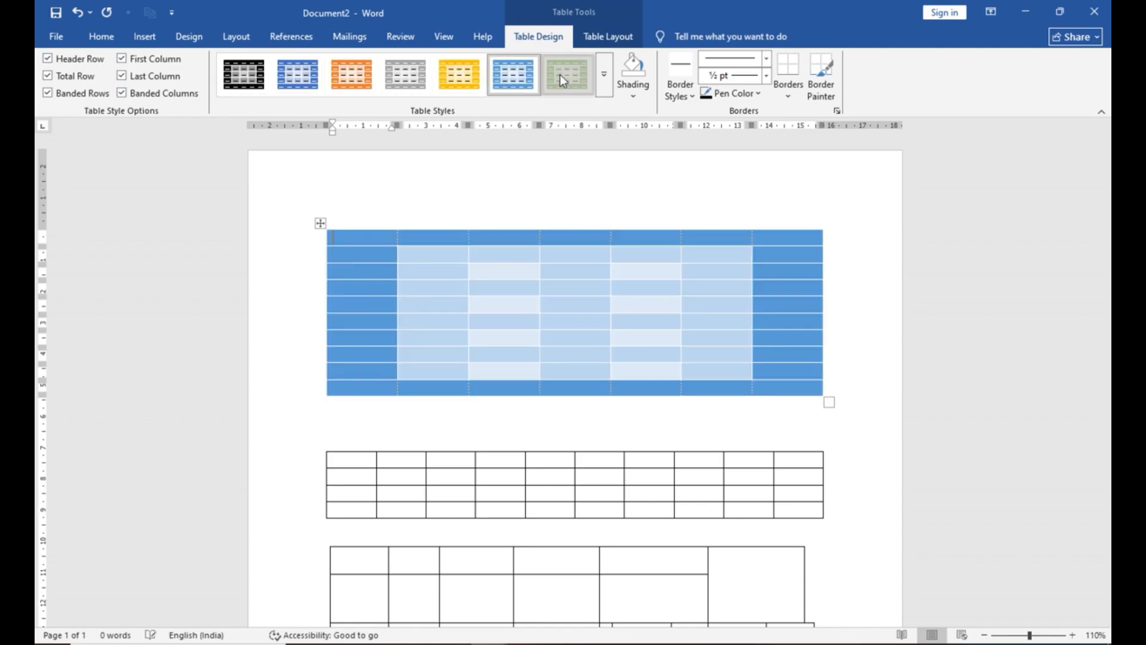
pyautogui.click(564, 74)
pyautogui.click(351, 74)
# Apply the blue Grid Table style to the table from the full styles gallery
pyautogui.click(604, 74)
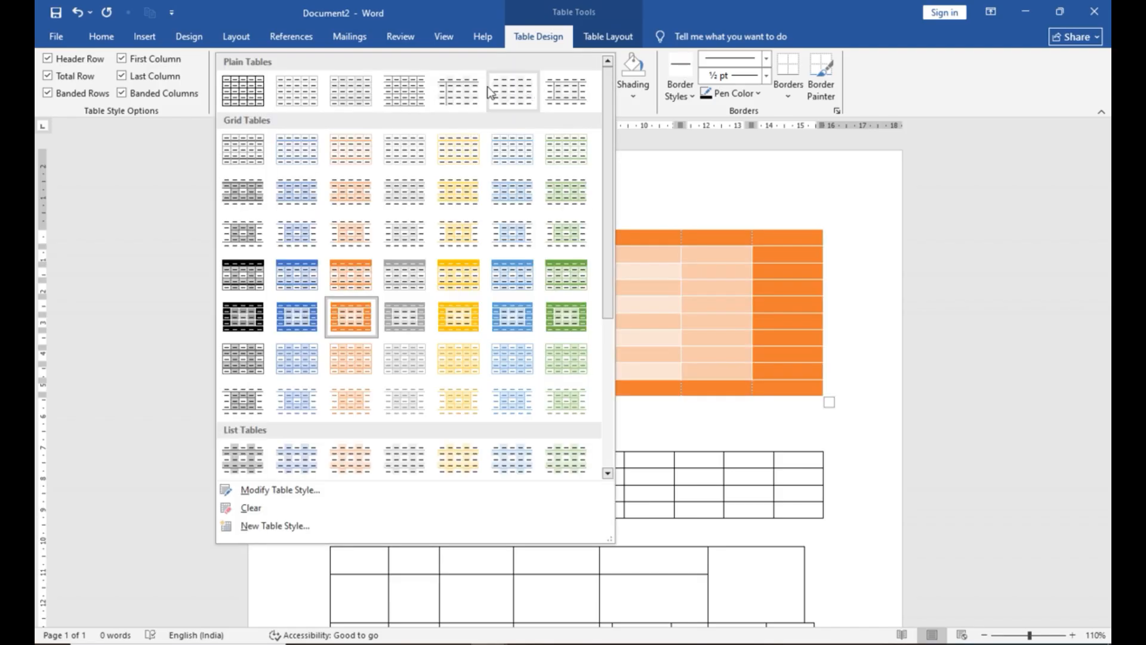
pyautogui.click(511, 315)
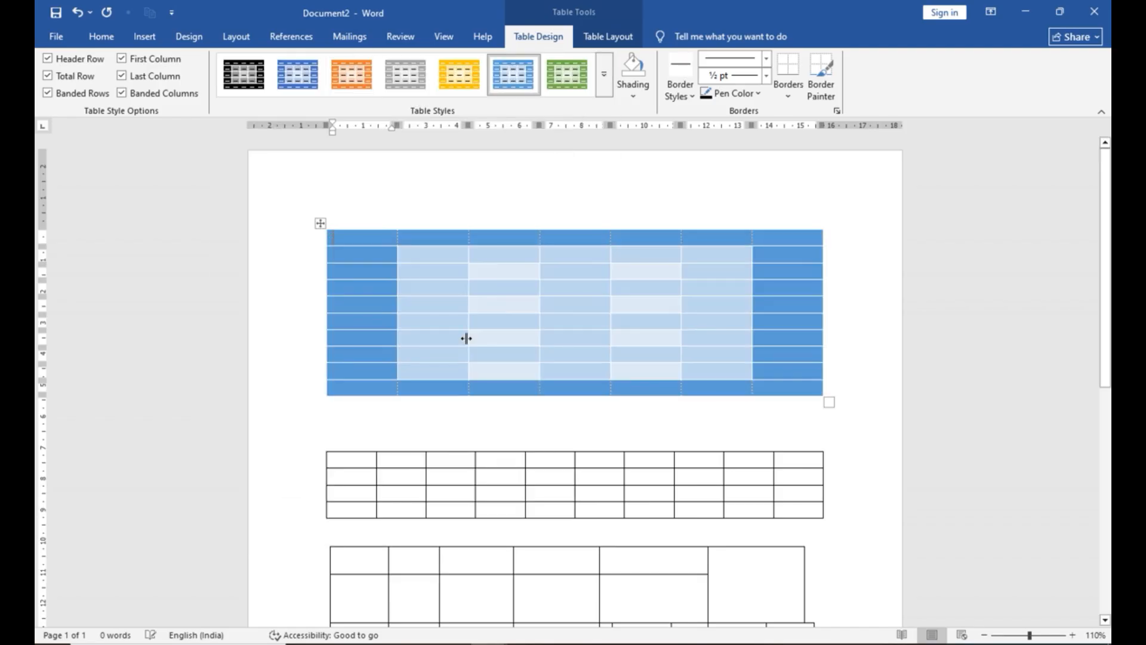
pyautogui.click(496, 286)
pyautogui.click(593, 349)
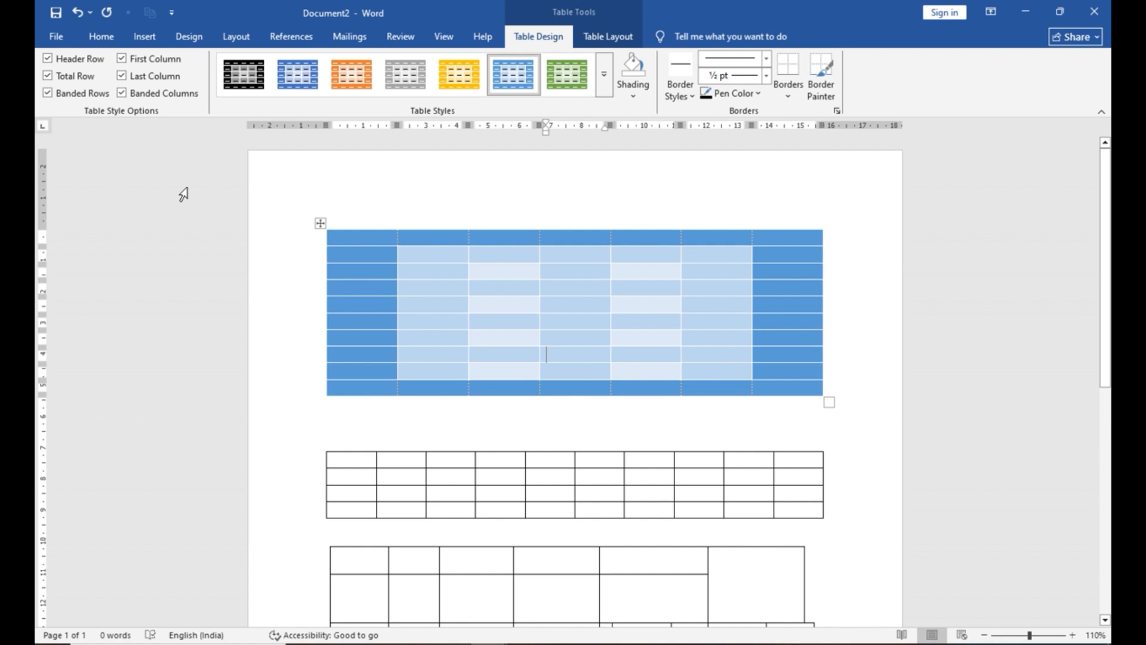
pyautogui.click(558, 301)
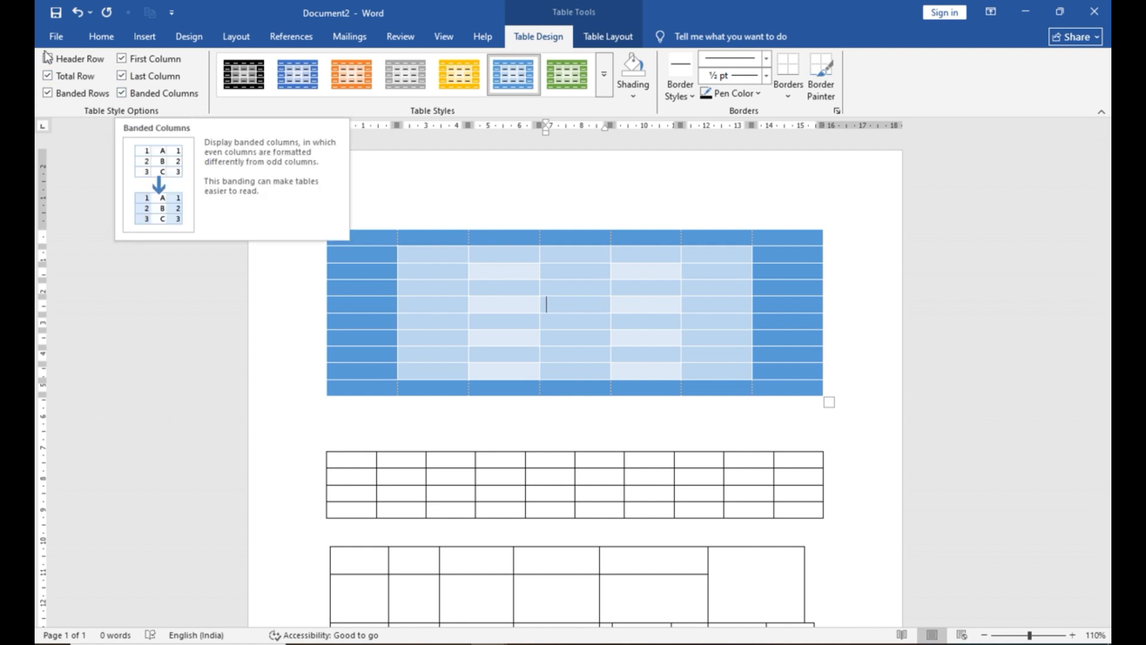
# Clear all style options, keeping only Header Row, Total Row and First Column
pyautogui.click(143, 62)
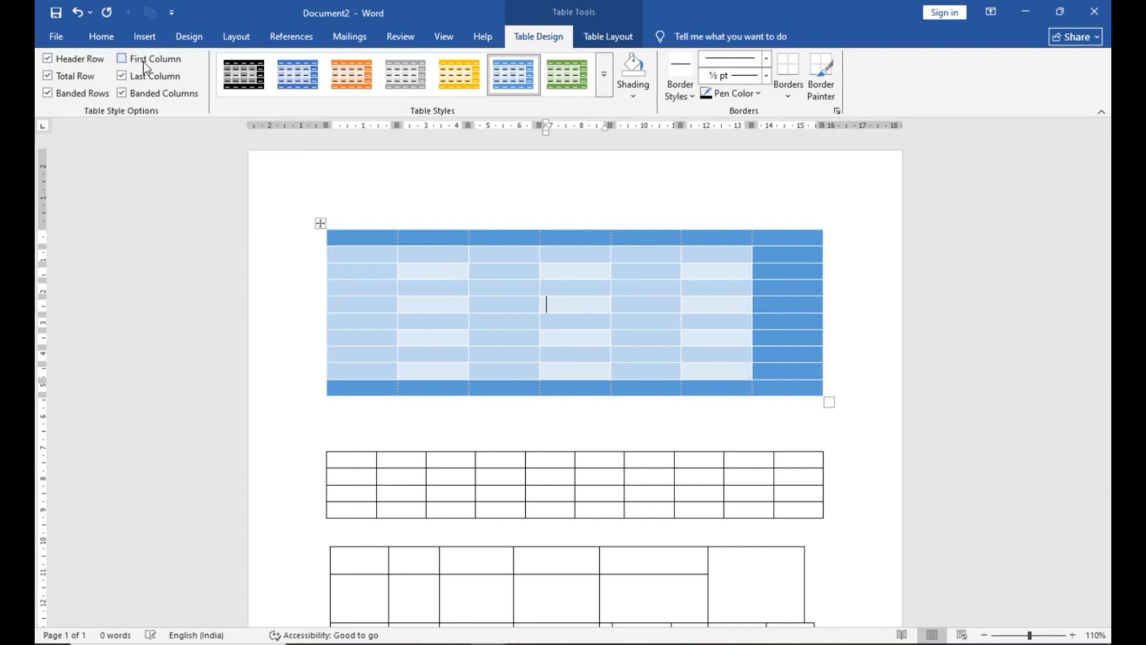
pyautogui.click(142, 76)
pyautogui.click(75, 76)
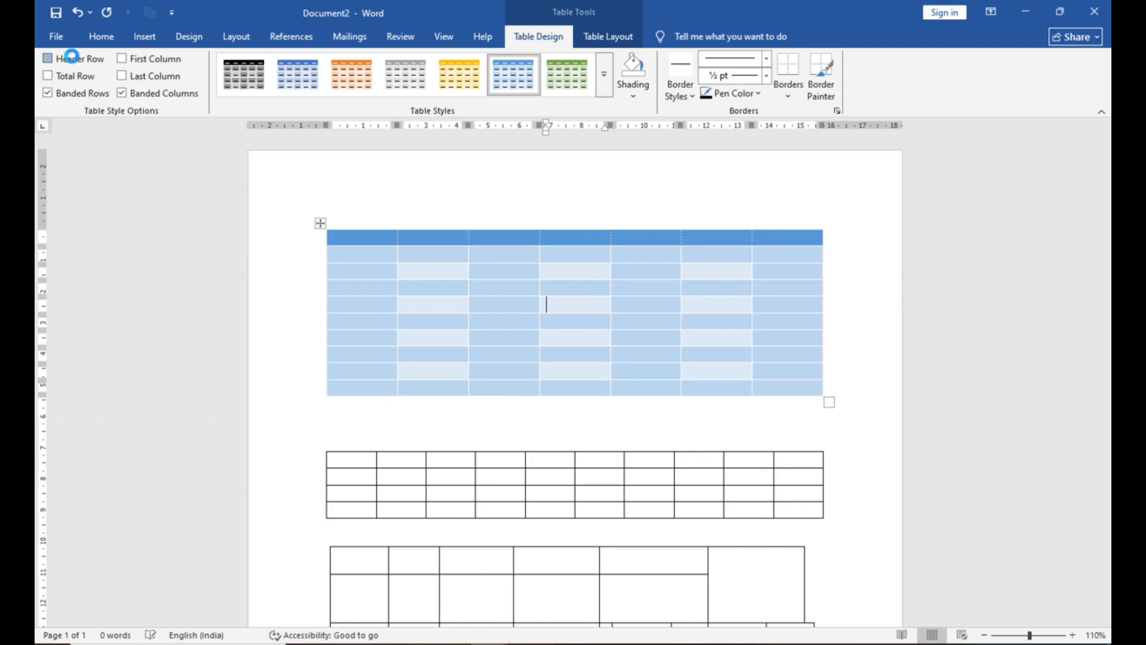
pyautogui.click(74, 60)
pyautogui.click(141, 90)
pyautogui.click(84, 92)
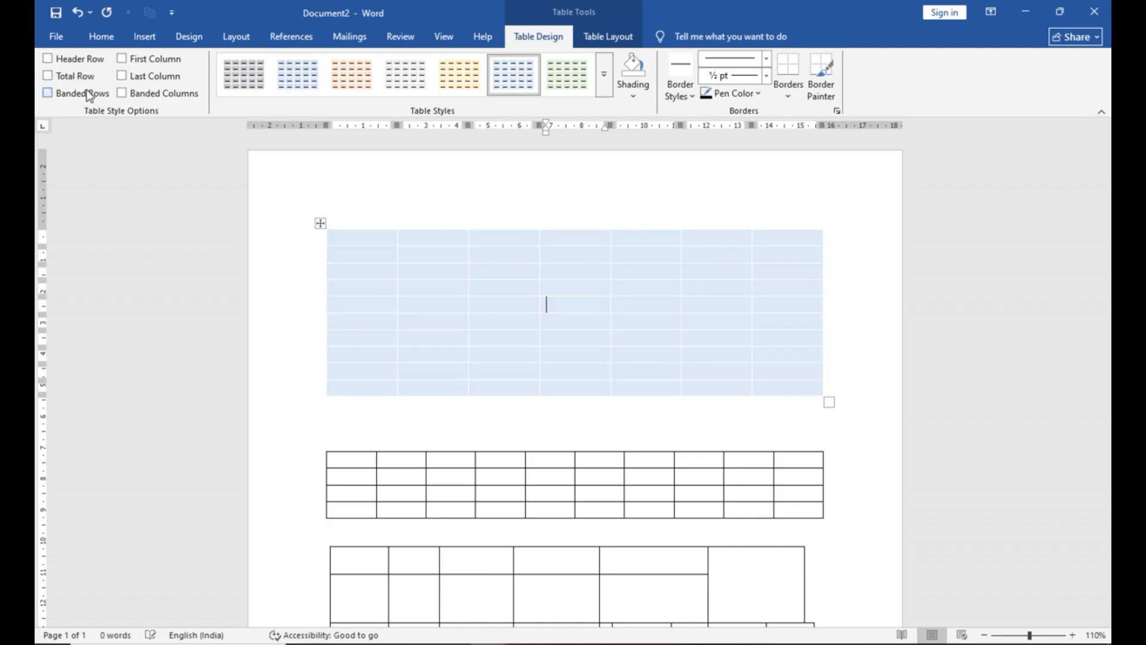
pyautogui.click(128, 65)
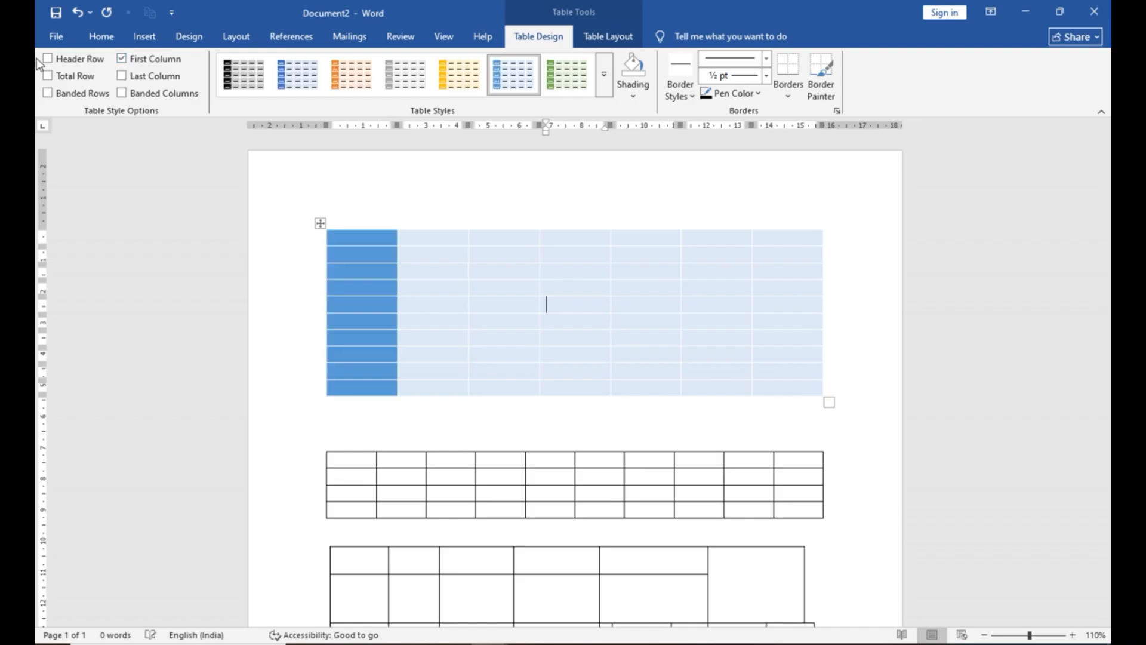
pyautogui.click(48, 58)
pyautogui.click(48, 76)
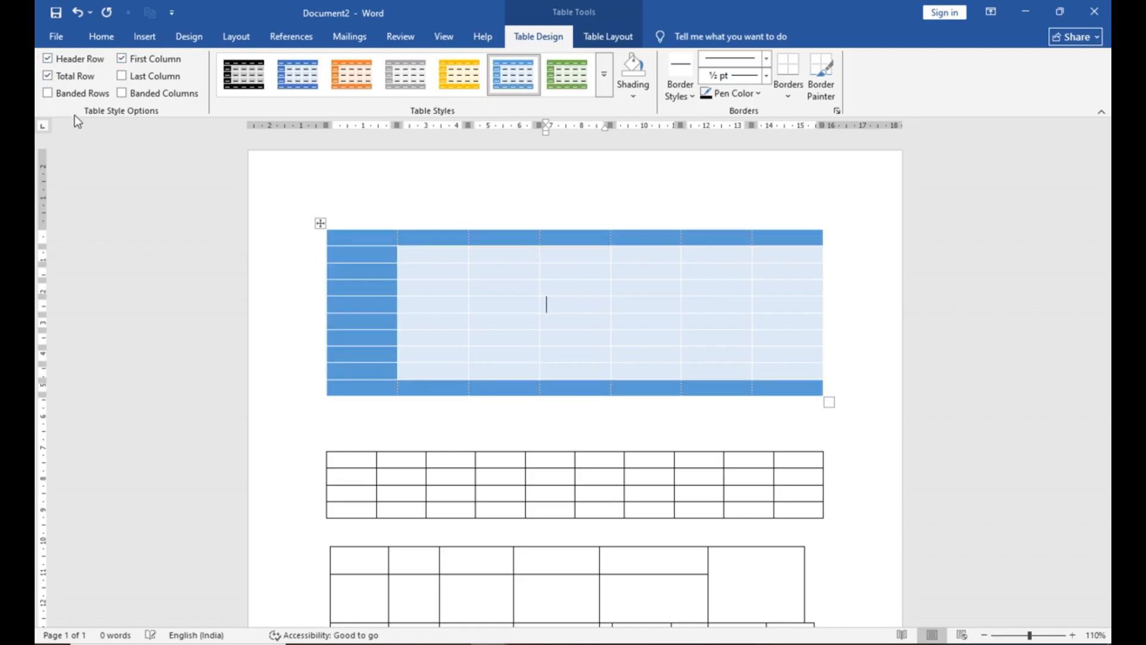
pyautogui.click(99, 60)
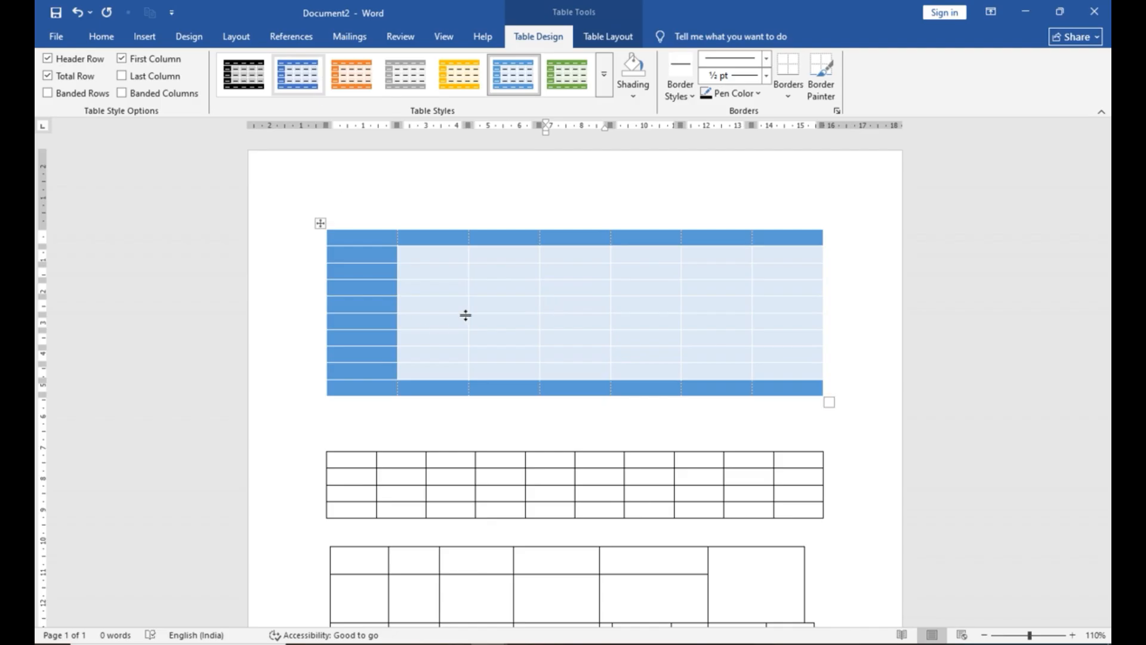
pyautogui.scroll(-5, 402, 286)
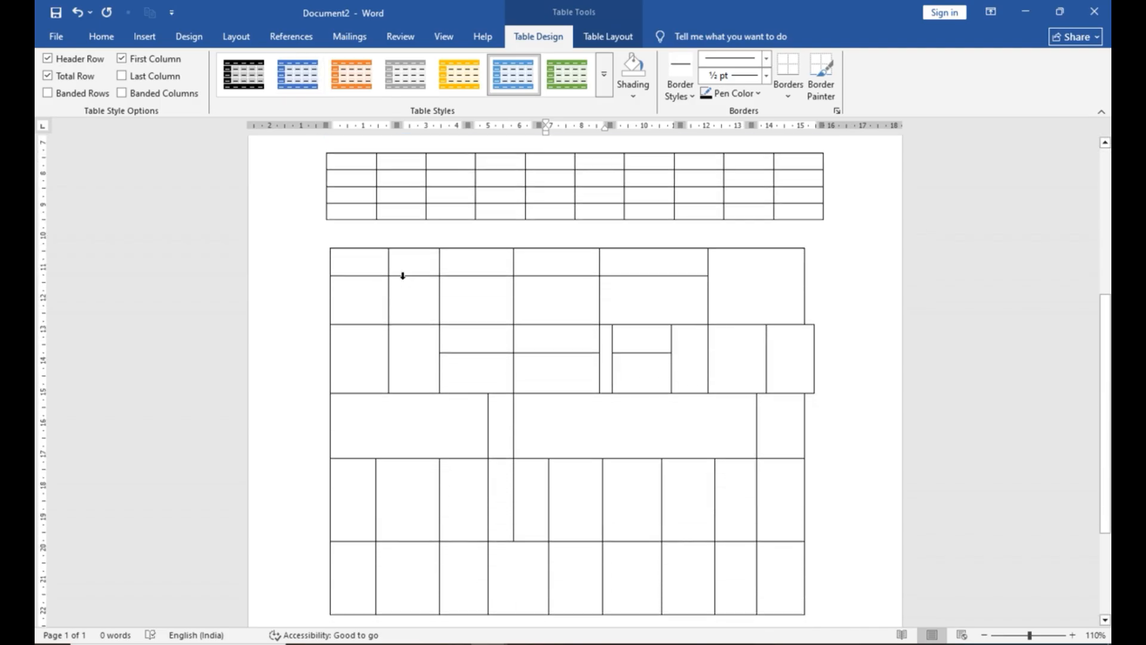
# Switch to the TABLE 2 document window from the Word taskbar icon
pyautogui.scroll(4, 402, 274)
pyautogui.scroll(1, 403, 279)
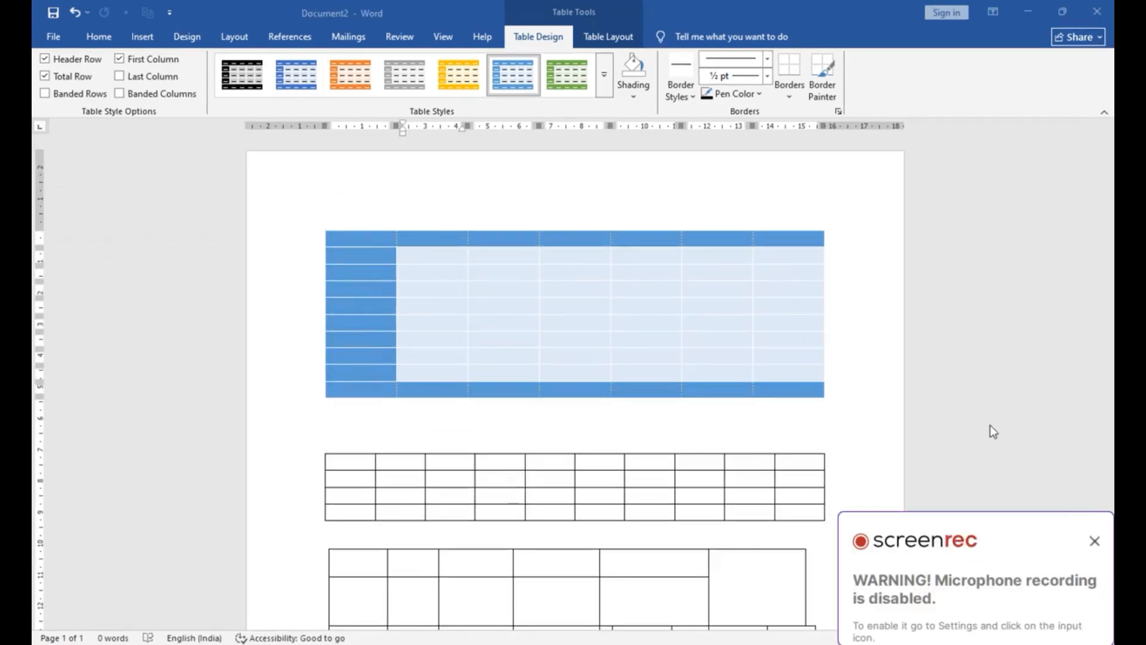
pyautogui.click(1095, 541)
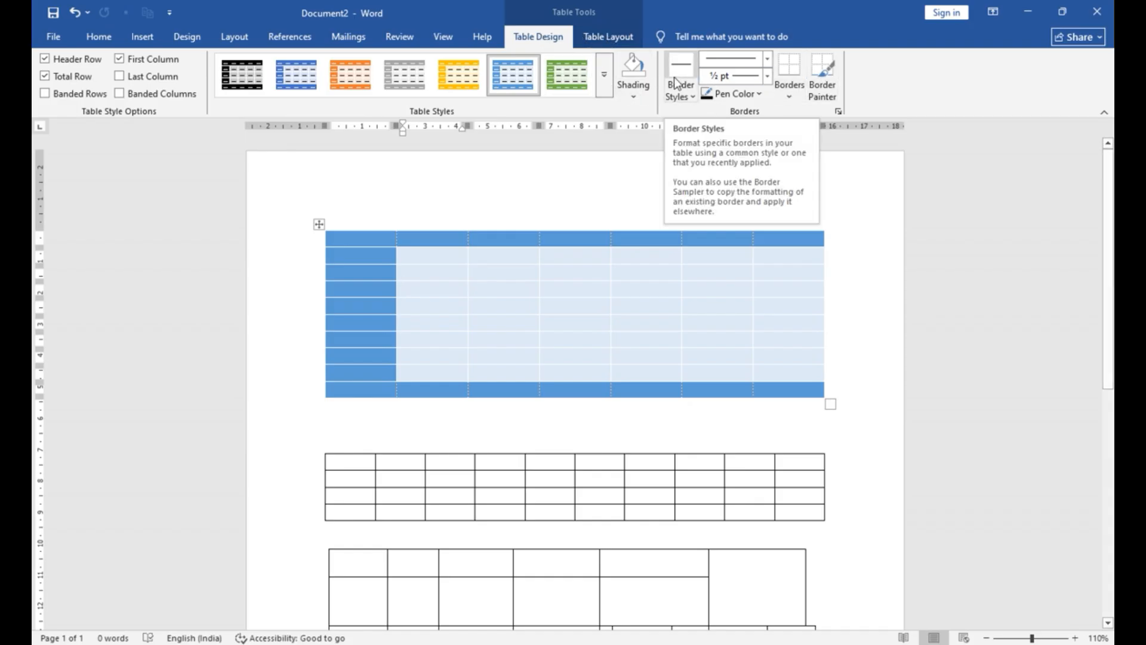
pyautogui.click(600, 41)
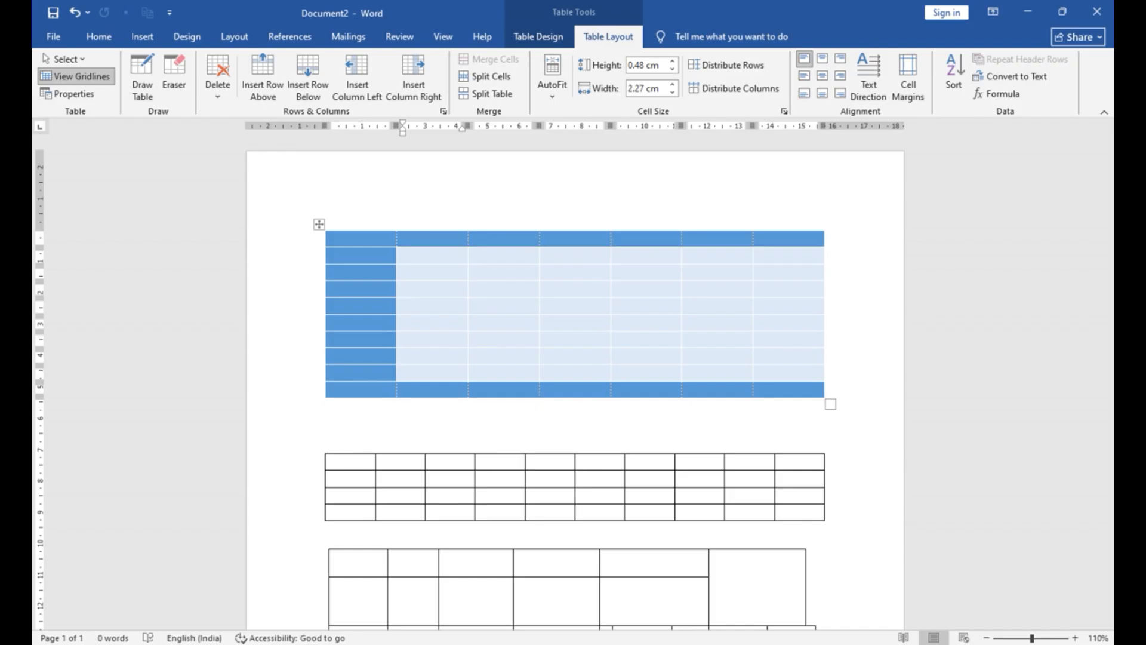
pyautogui.moveTo(463, 643)
pyautogui.click(714, 606)
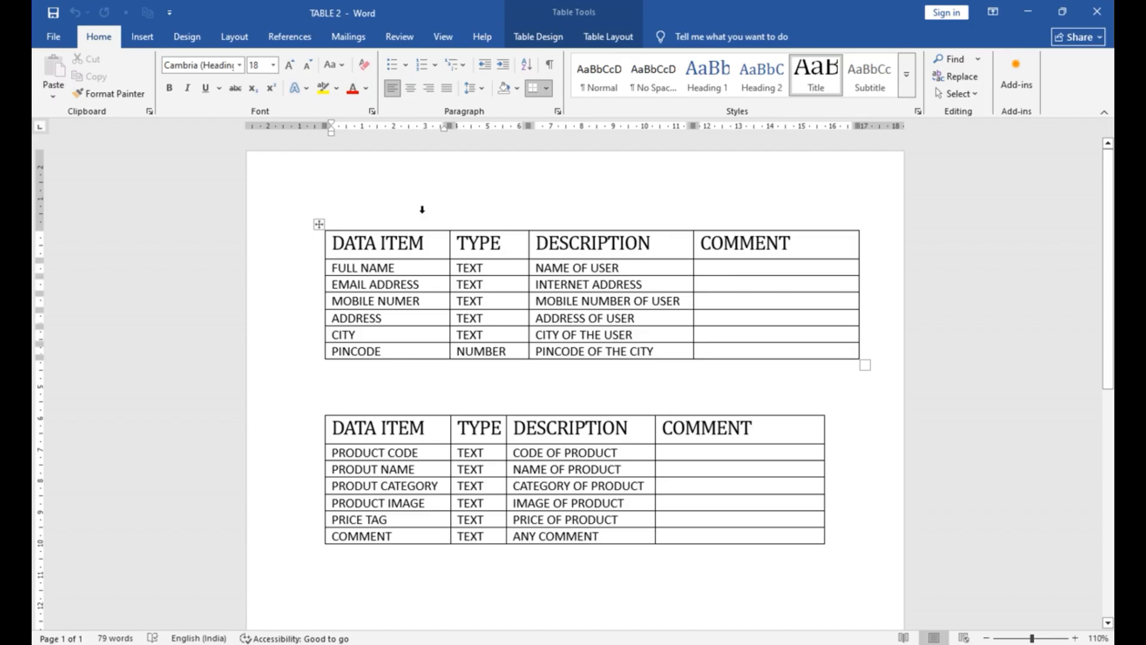
pyautogui.click(410, 268)
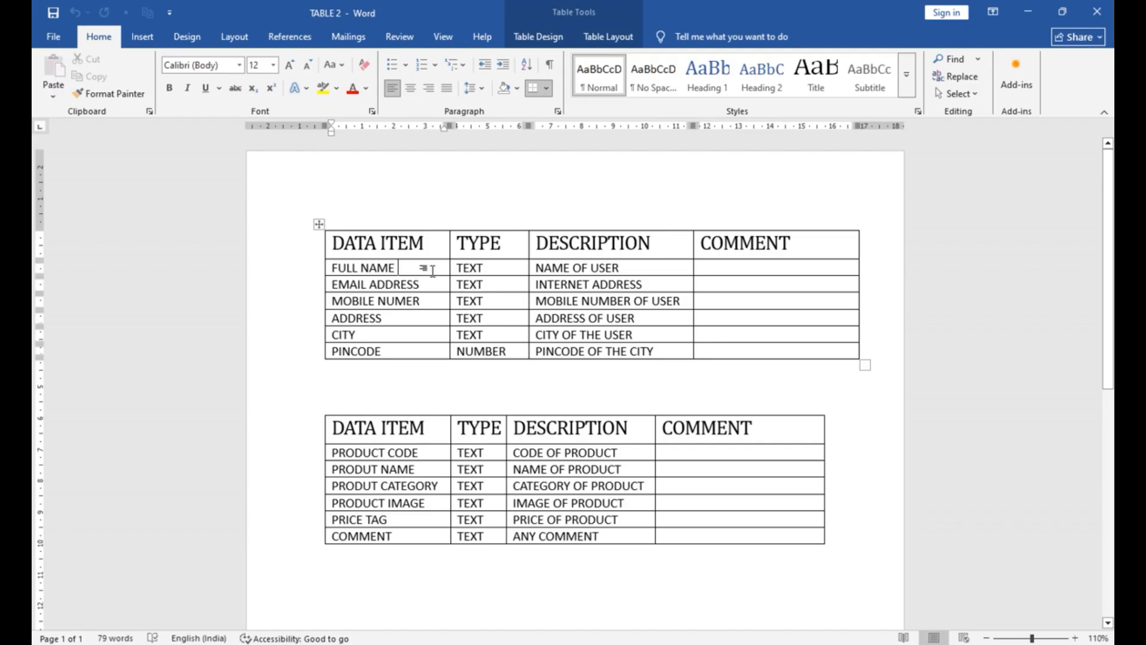
pyautogui.click(591, 37)
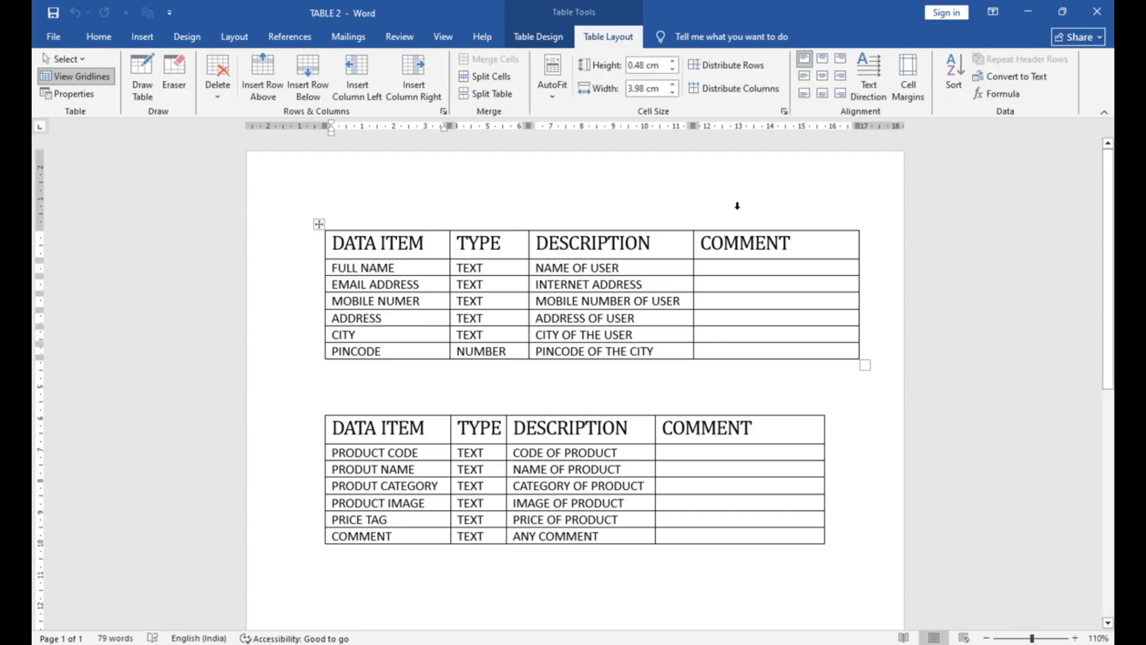
pyautogui.click(870, 243)
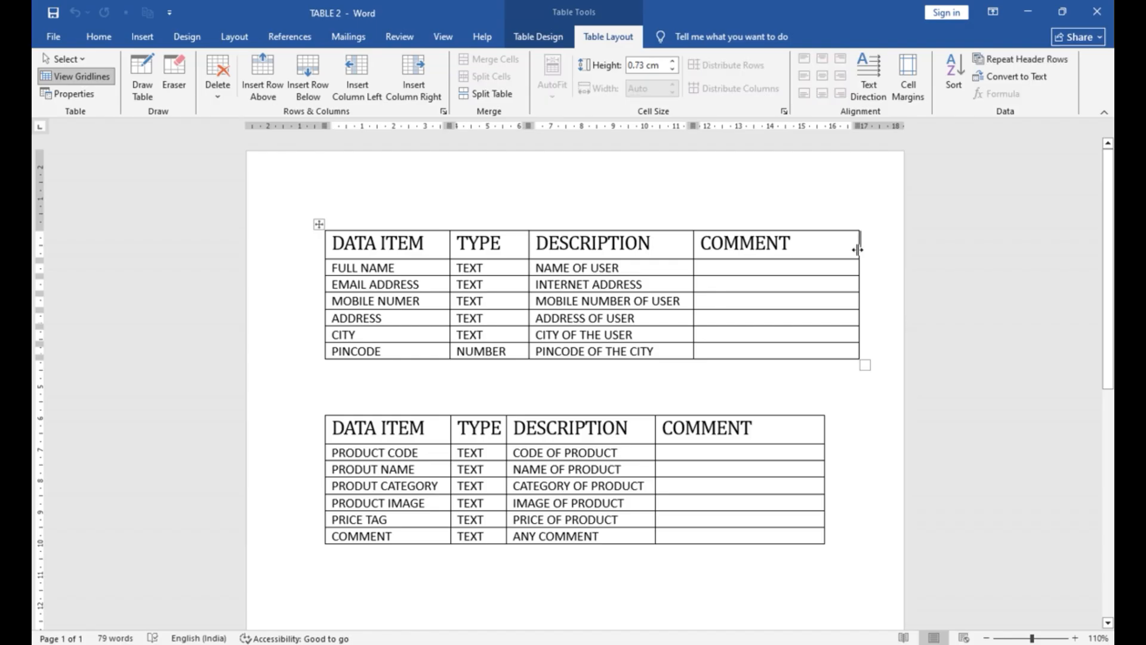
pyautogui.press('Return')
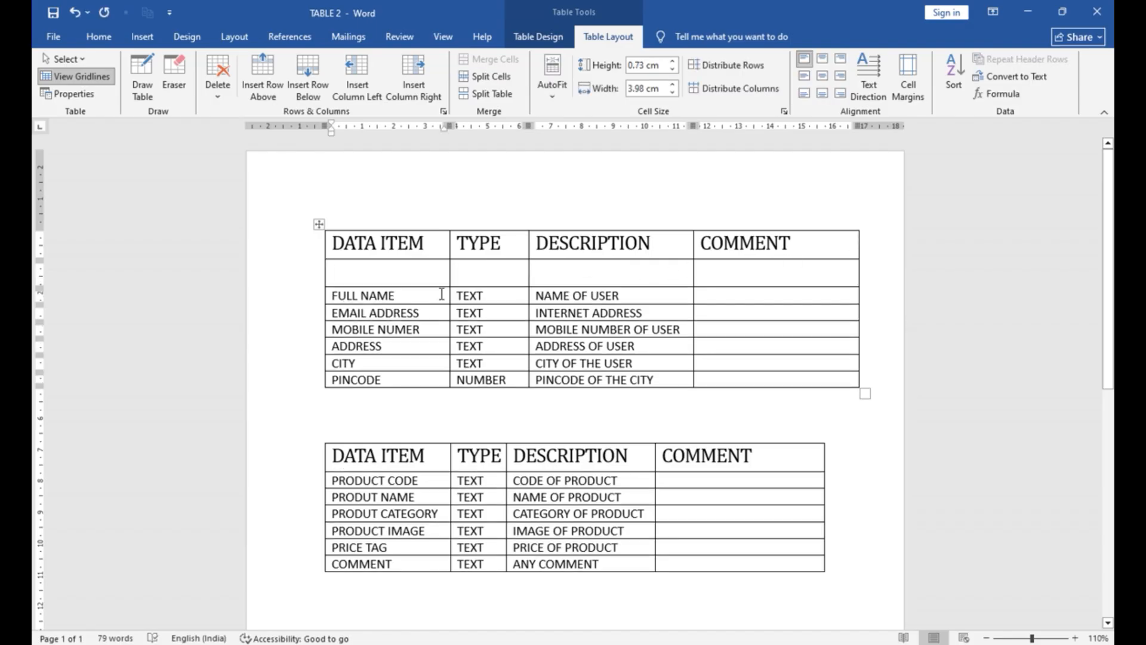
pyautogui.hotkey('ctrl', 'z')
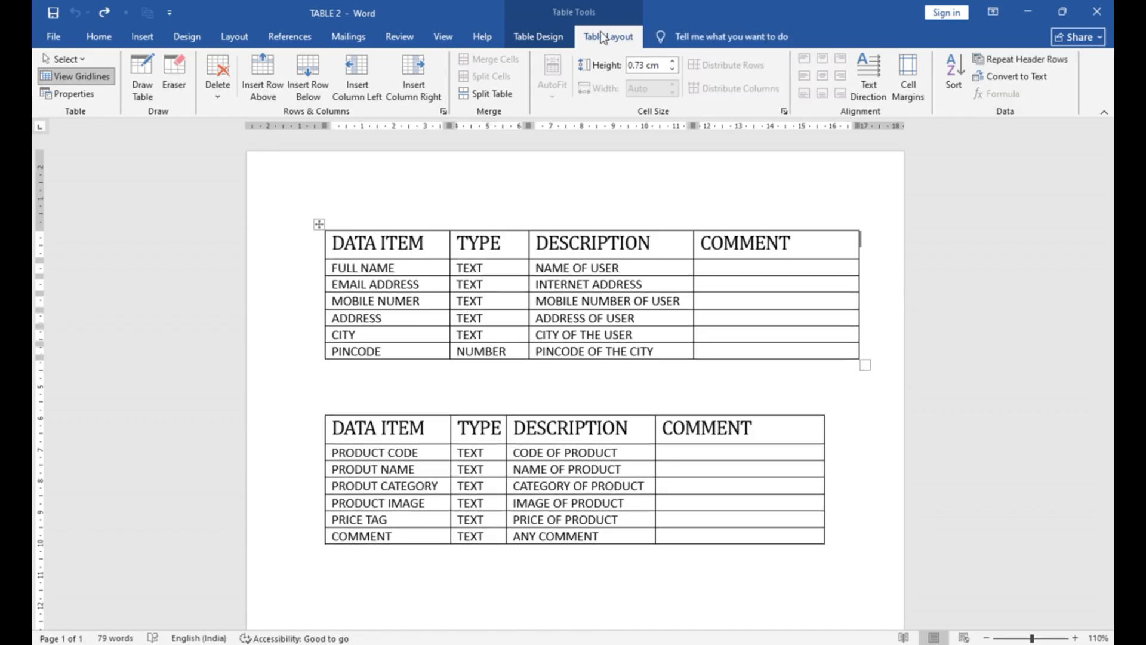
pyautogui.click(413, 270)
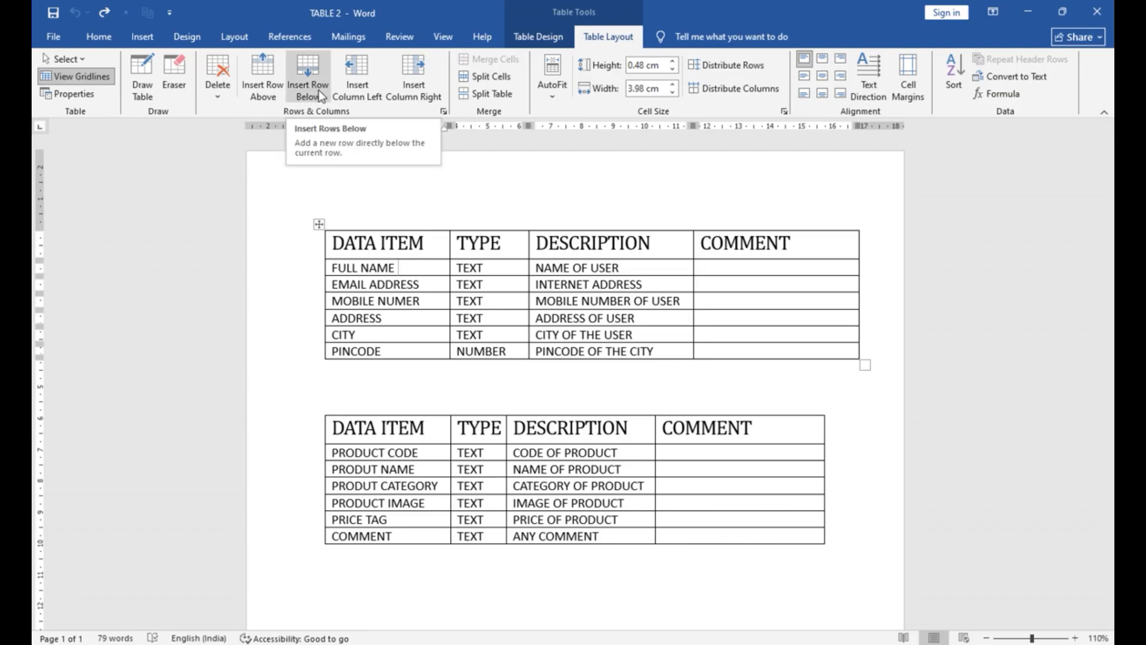
# Insert one empty row below and one empty row above the FULL NAME row in the upper table
pyautogui.moveTo(383, 285); pyautogui.dragTo(740, 285)
pyautogui.click(412, 285)
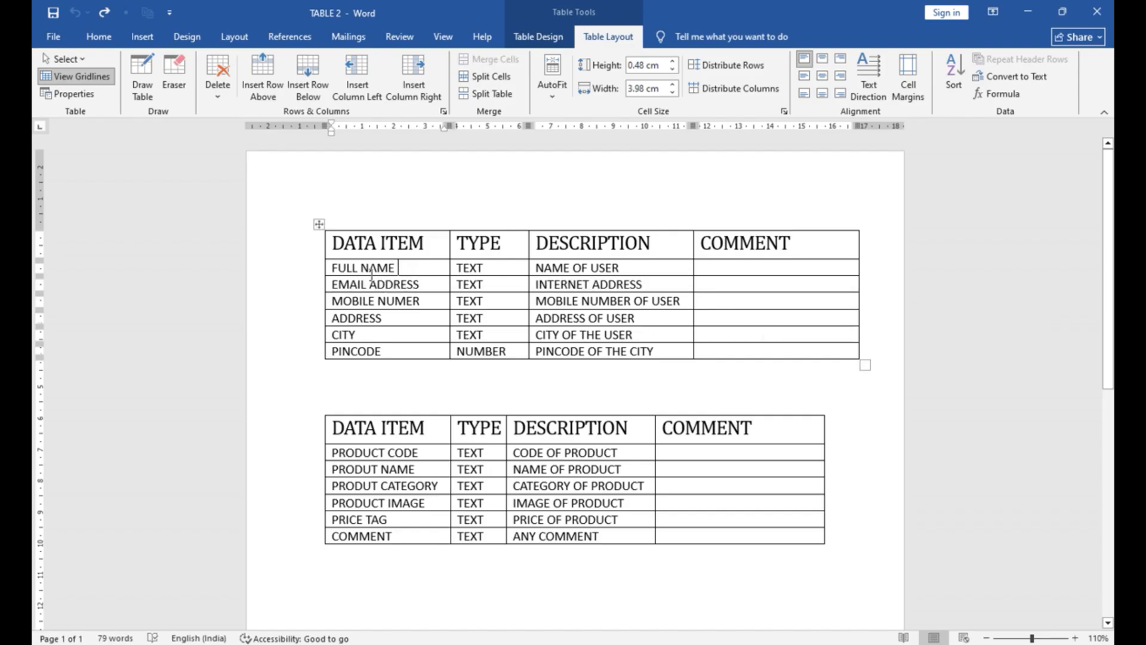
pyautogui.click(307, 81)
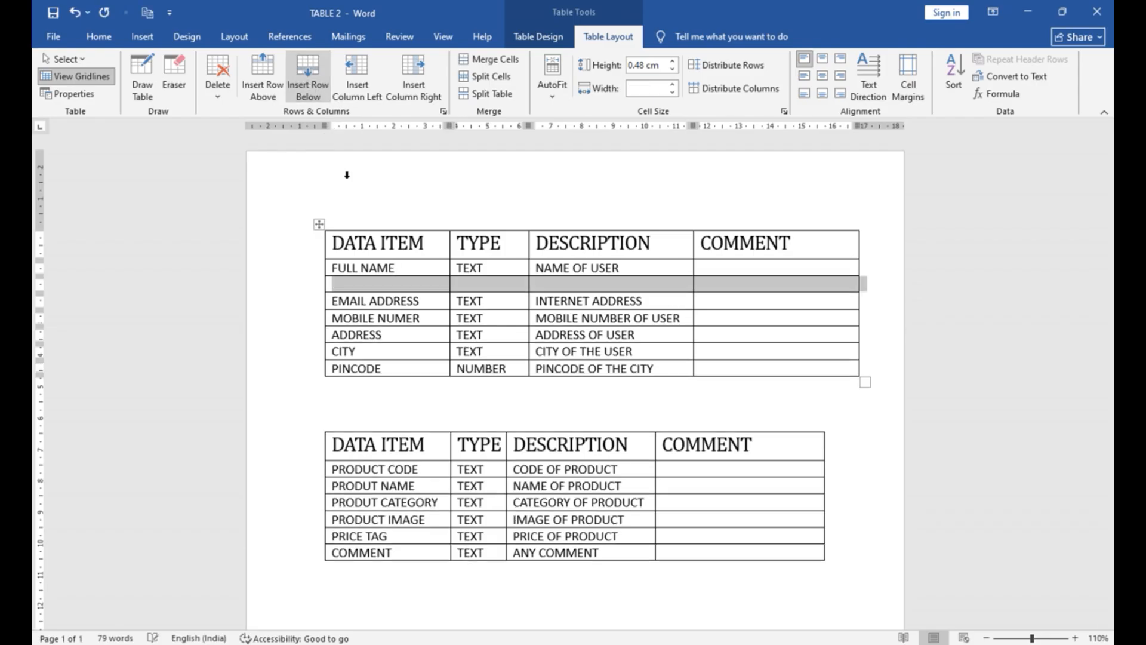
pyautogui.click(378, 286)
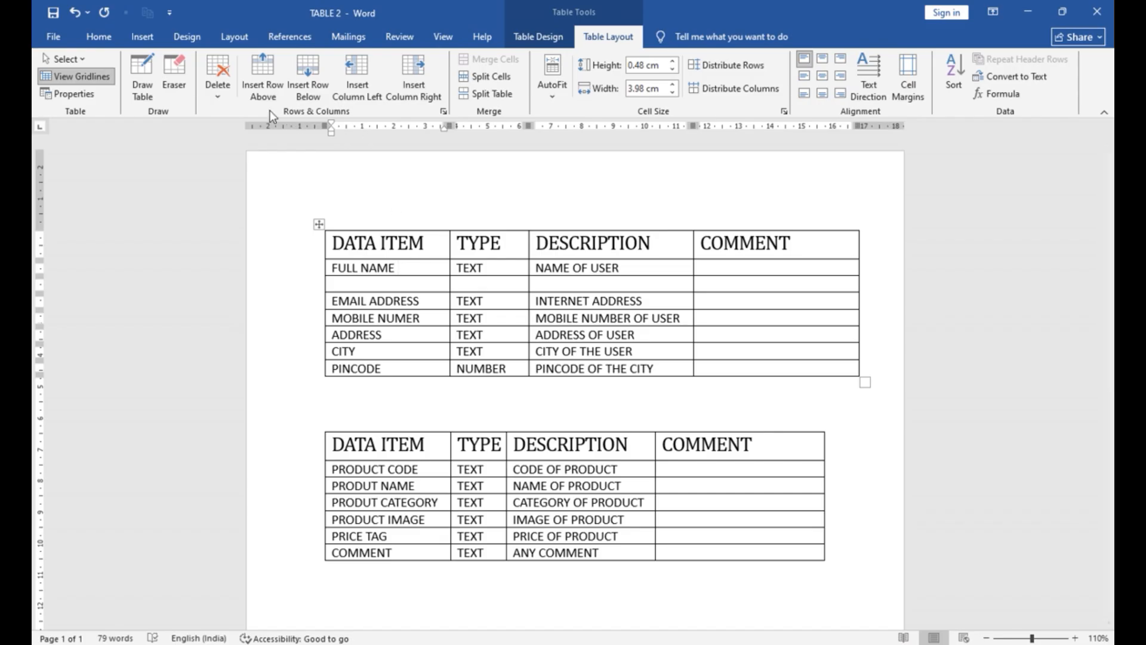
pyautogui.click(259, 69)
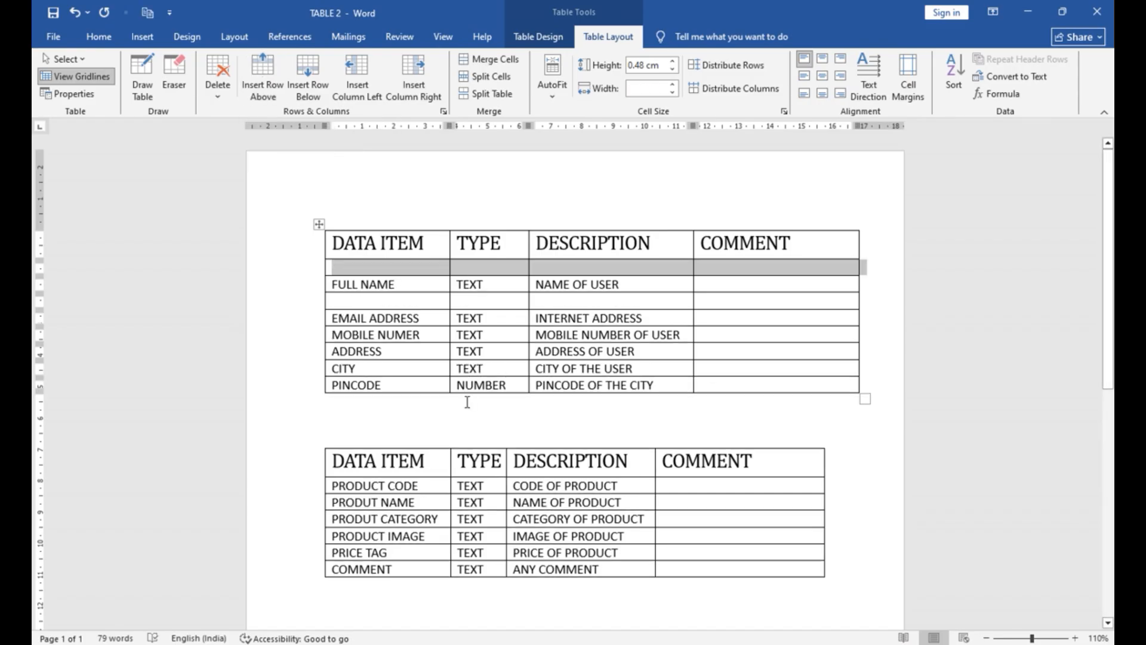
pyautogui.click(397, 268)
pyautogui.click(380, 241)
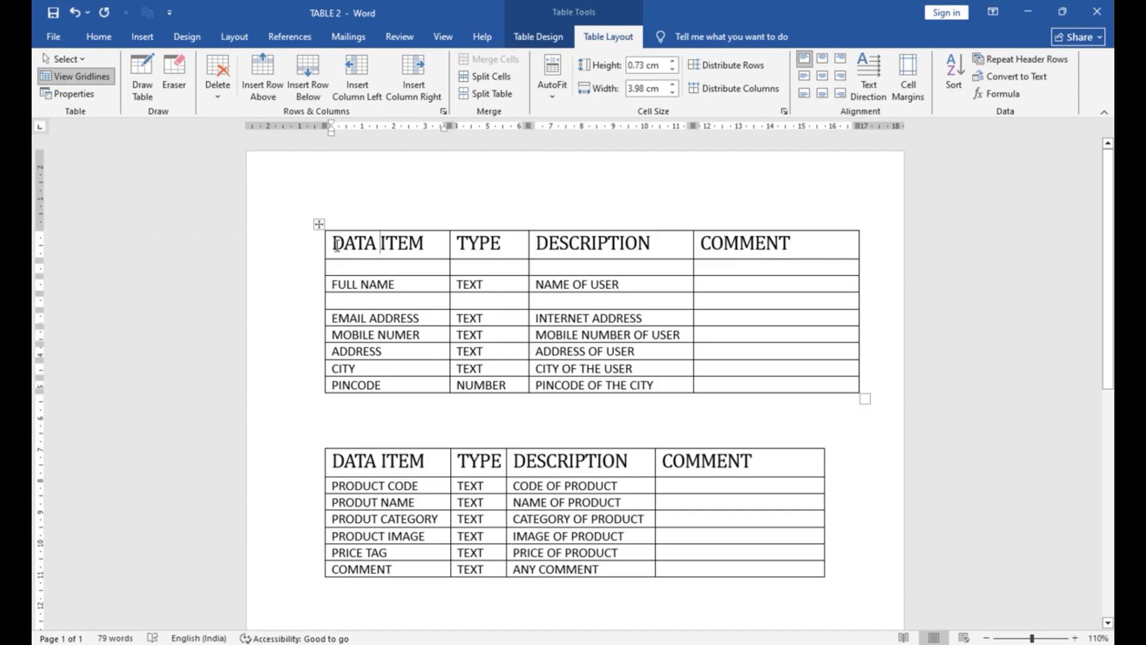
# Add an empty first column, then narrow it and the DATA ITEM, TYPE and DESCRIPTION (5 cm) columns
pyautogui.click(362, 84)
pyautogui.click(400, 248)
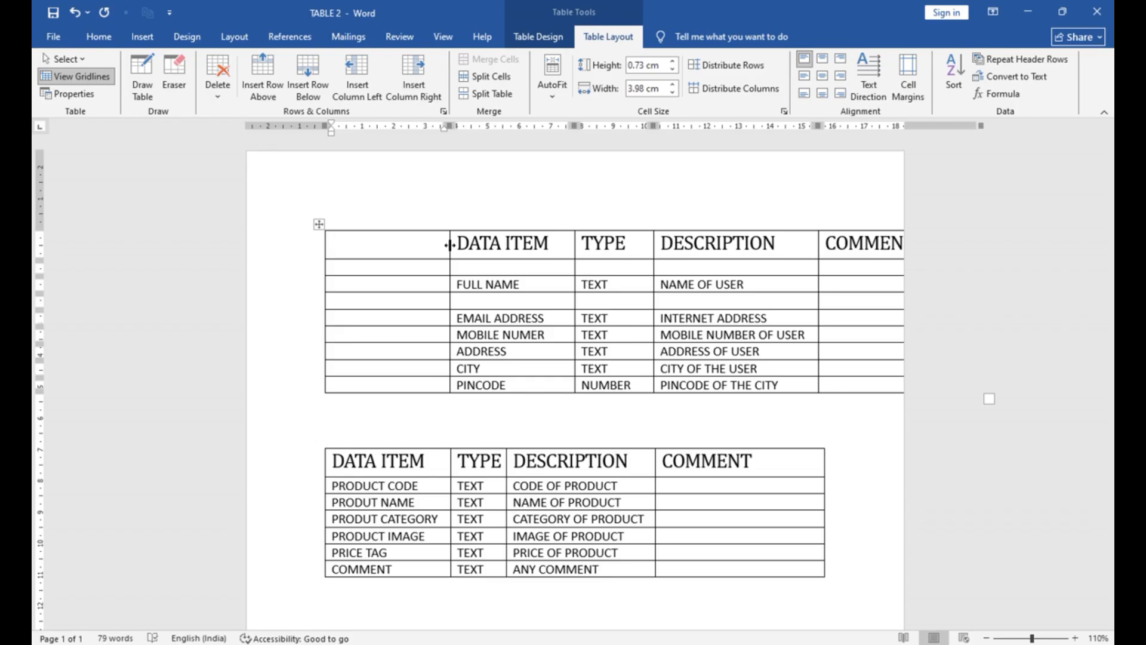
pyautogui.moveTo(450, 245); pyautogui.dragTo(387, 246)
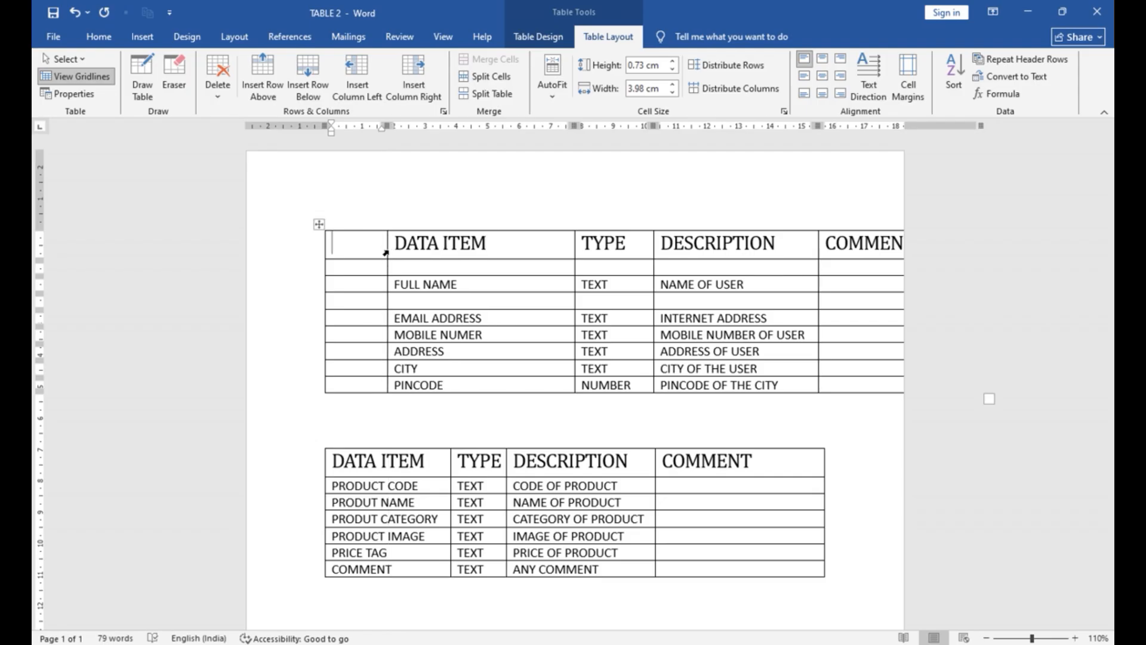
pyautogui.moveTo(575, 239); pyautogui.dragTo(499, 266)
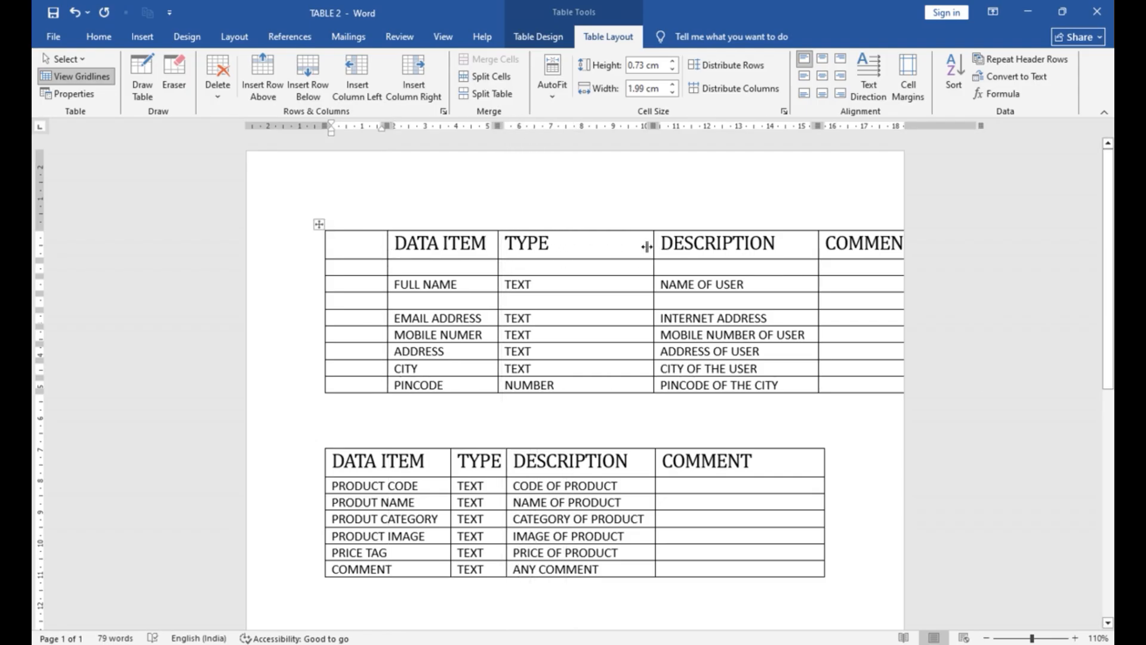
pyautogui.moveTo(652, 244); pyautogui.dragTo(570, 260)
pyautogui.click(805, 250)
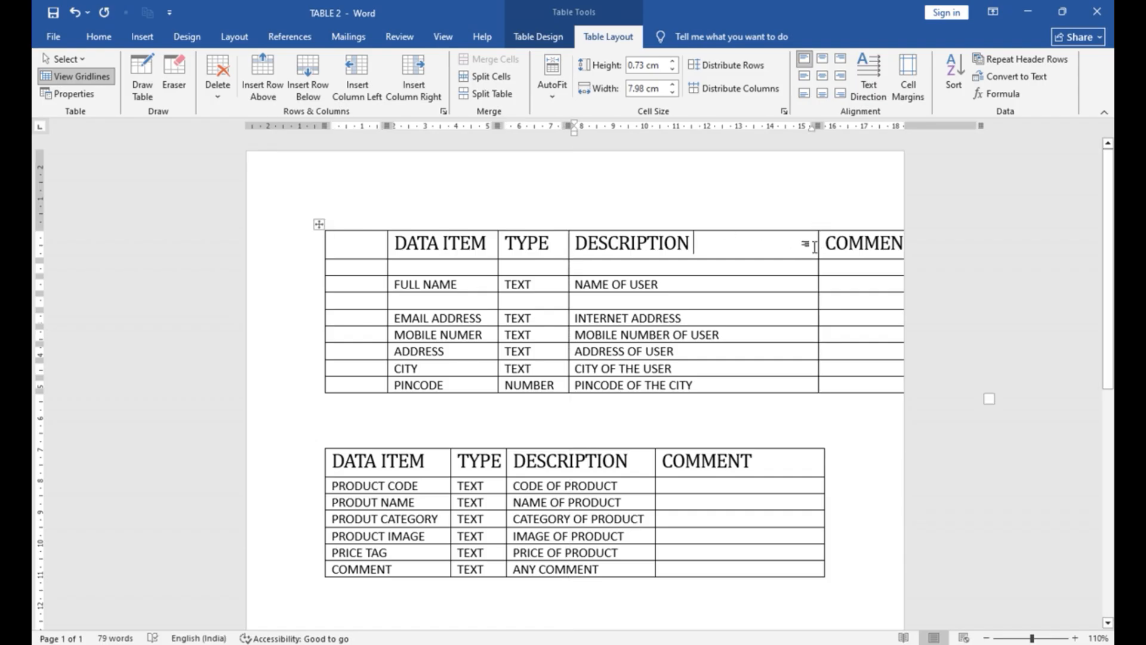
pyautogui.moveTo(818, 248); pyautogui.dragTo(727, 263)
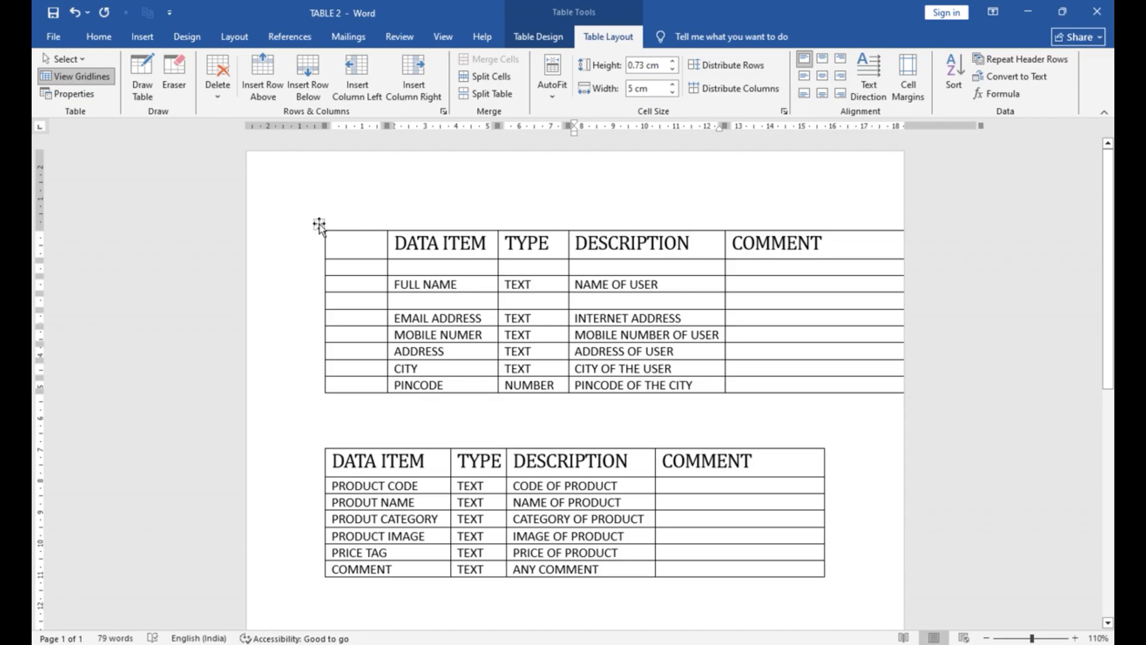
# Shrink the upper table's overall width and reposition it so it fits on the page
pyautogui.moveTo(320, 224); pyautogui.dragTo(266, 227)
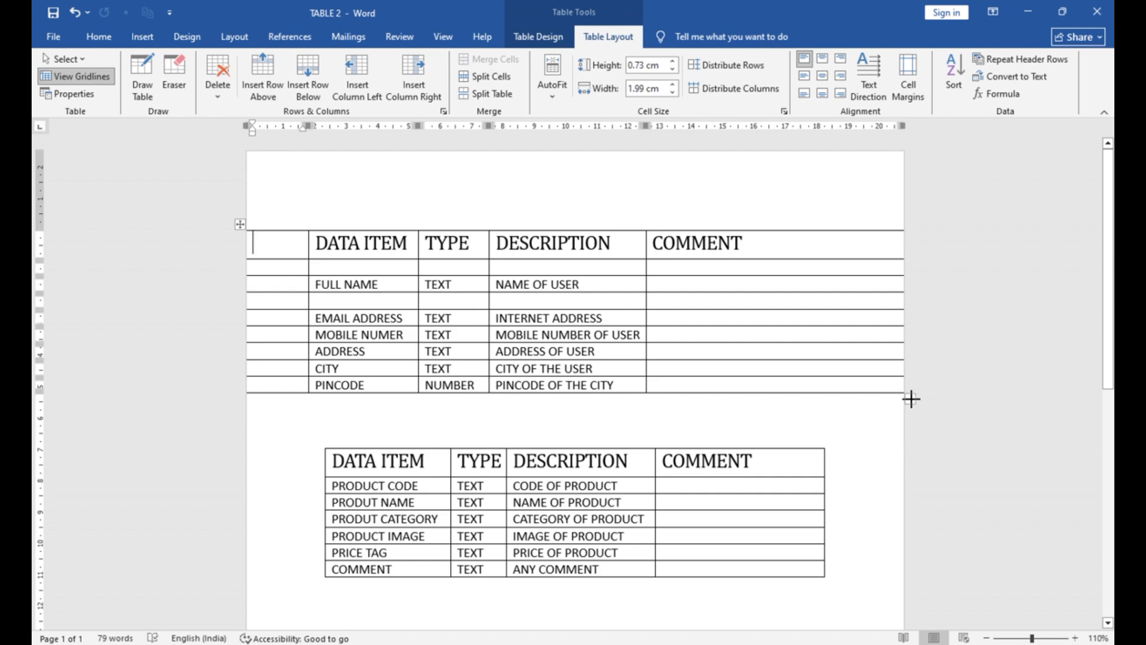
pyautogui.moveTo(911, 399); pyautogui.dragTo(759, 396)
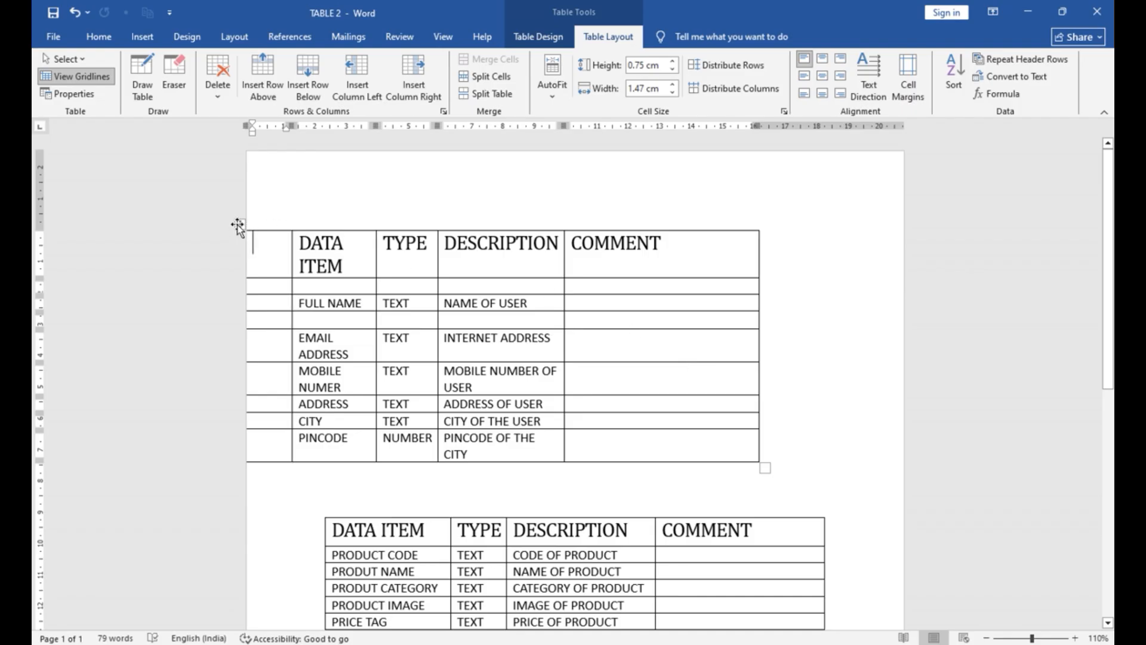
pyautogui.moveTo(238, 230); pyautogui.dragTo(316, 224)
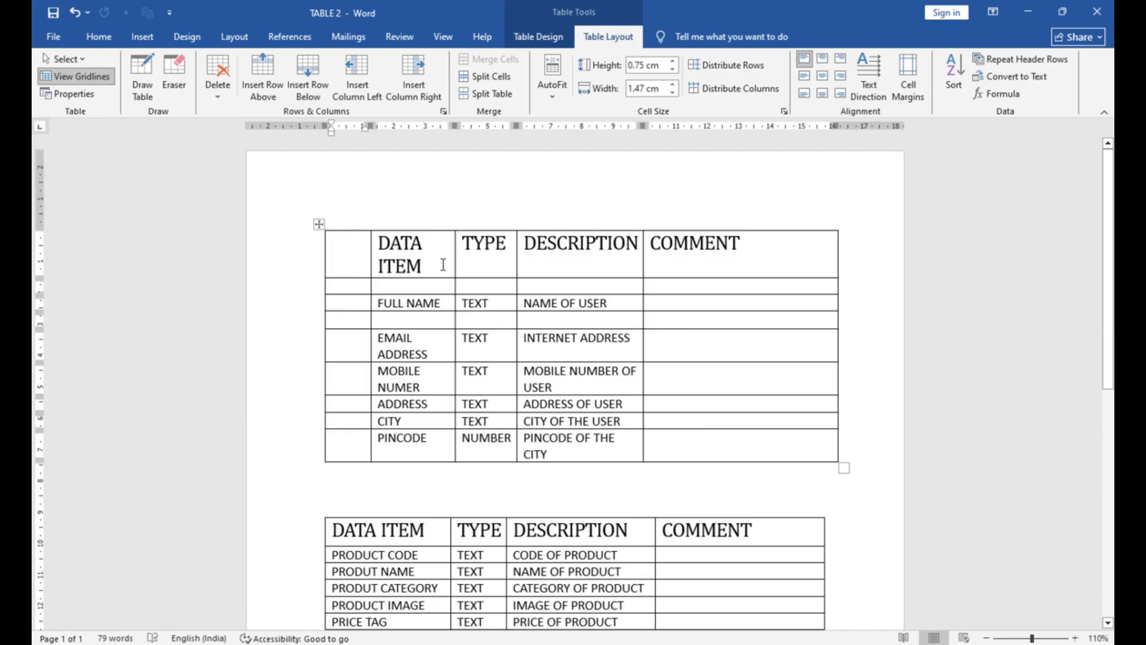
pyautogui.click(629, 274)
pyautogui.moveTo(323, 226)
pyautogui.mouseDown()
pyautogui.moveTo(358, 201)
pyautogui.moveTo(322, 214)
pyautogui.mouseUp()
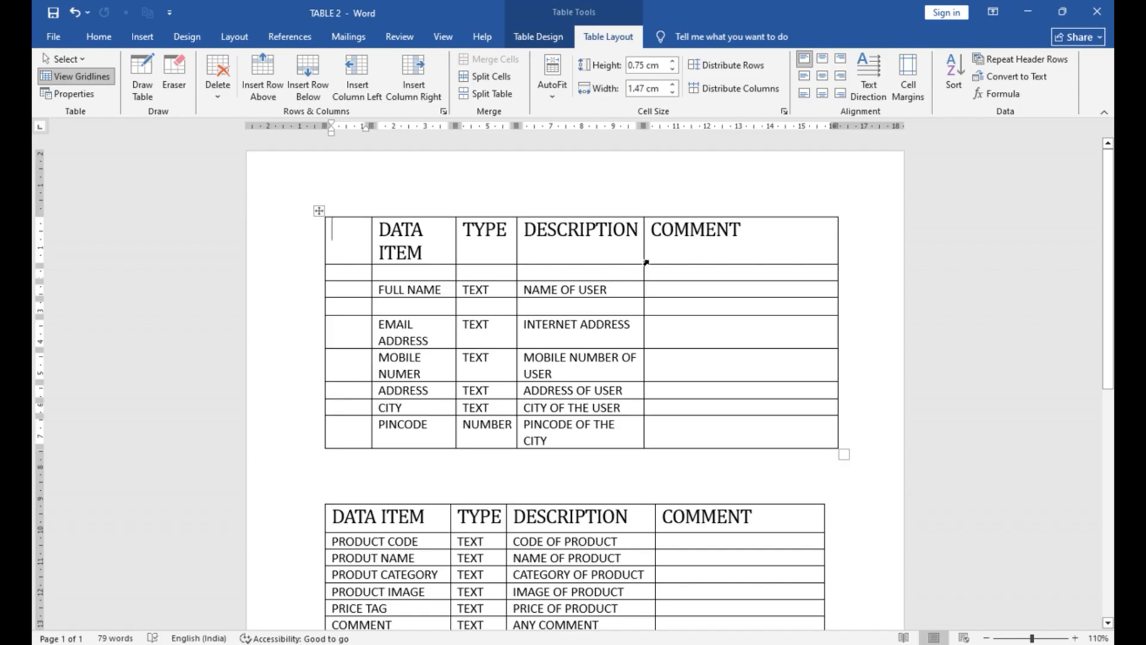
pyautogui.click(691, 247)
pyautogui.click(370, 242)
pyautogui.click(507, 242)
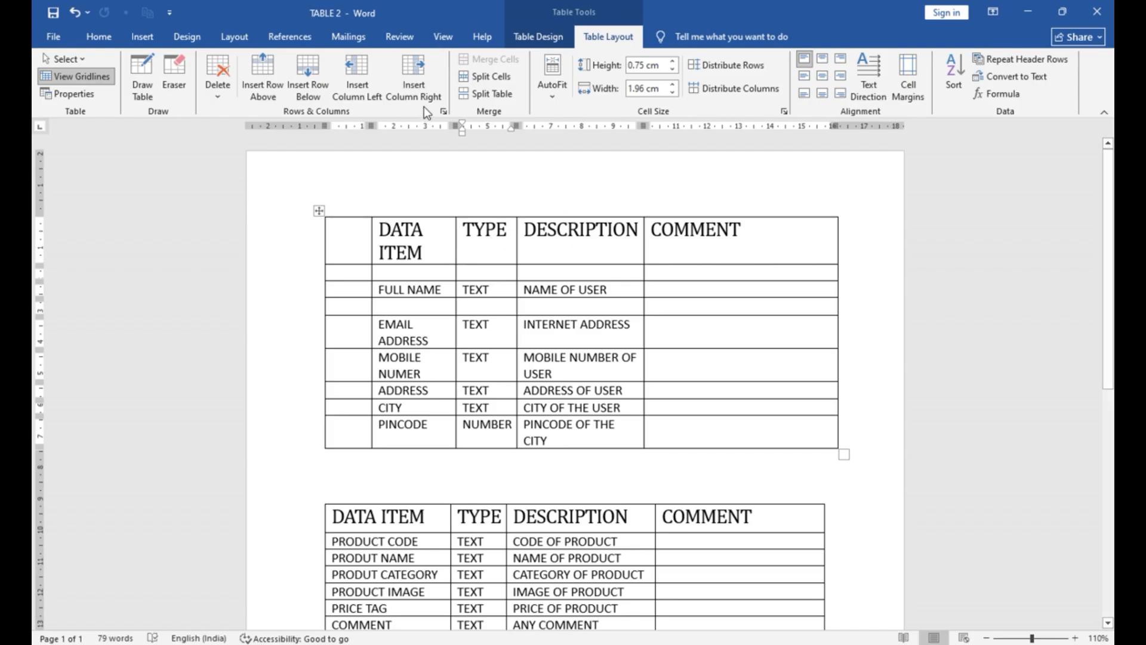
# Insert an empty column right of TYPE, then undo that insertion
pyautogui.click(422, 85)
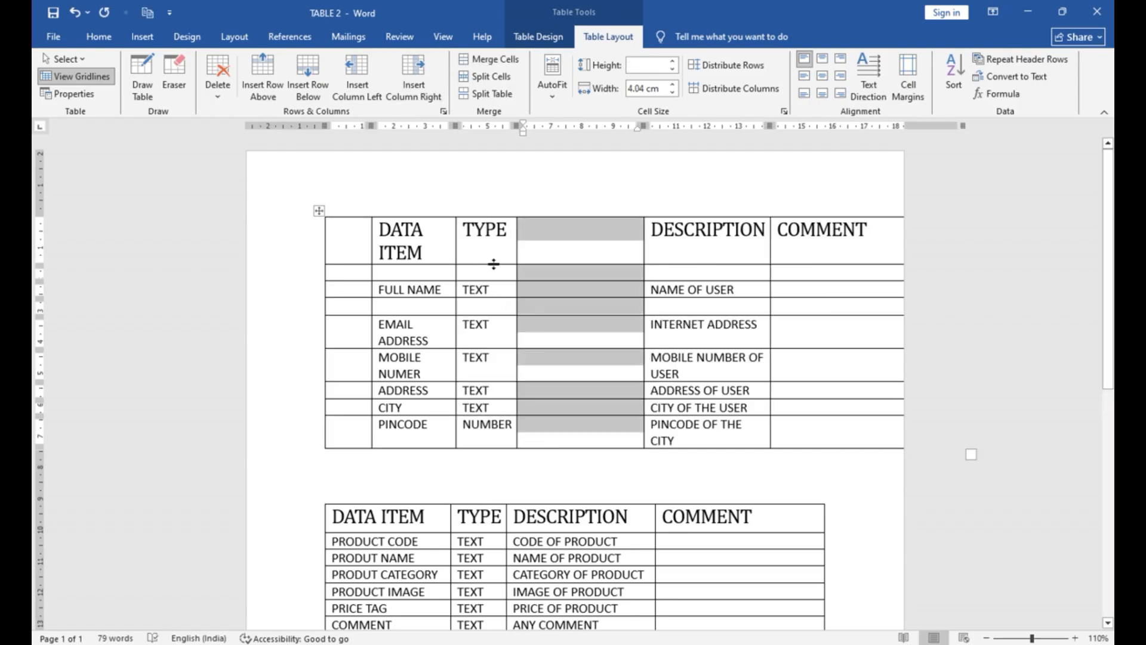
pyautogui.click(623, 251)
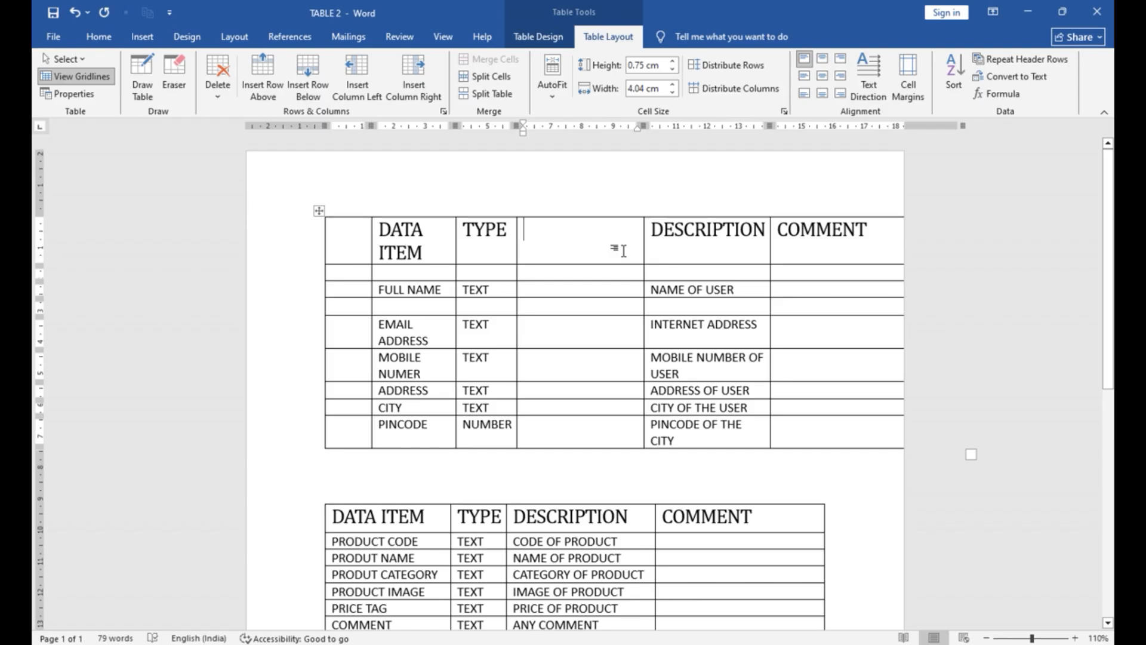
pyautogui.hotkey('ctrl', 'z')
pyautogui.click(736, 256)
# Insert empty columns to the right and left of TYPE in the lower table
pyautogui.scroll(-2, 675, 361)
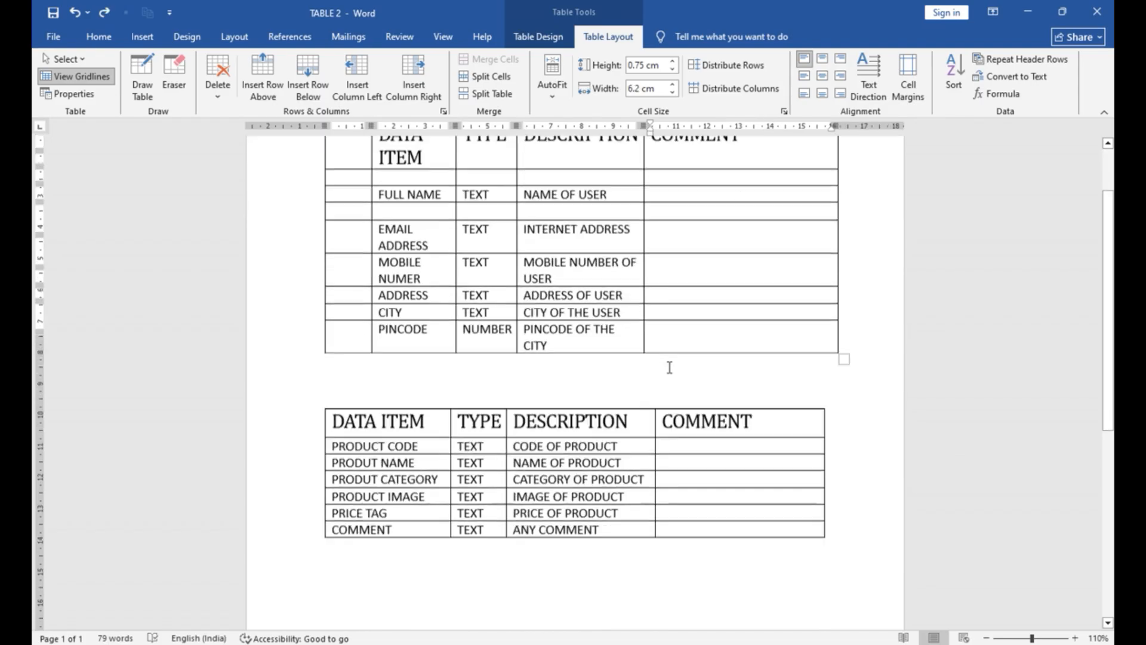
pyautogui.scroll(-2, 669, 367)
pyautogui.click(490, 328)
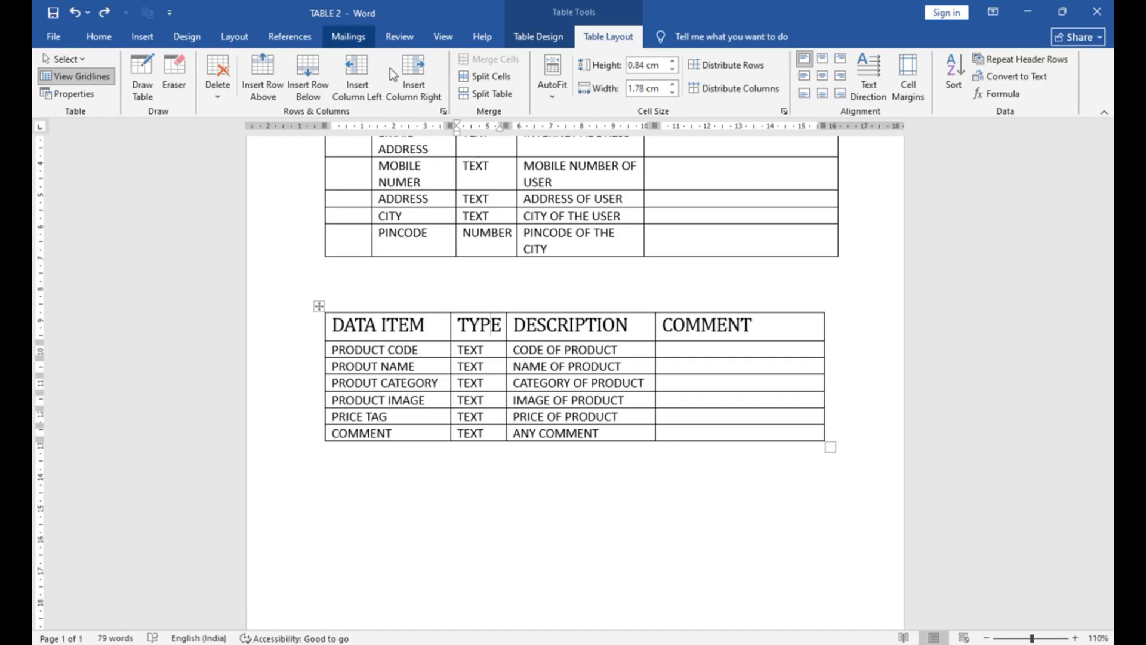
pyautogui.click(413, 85)
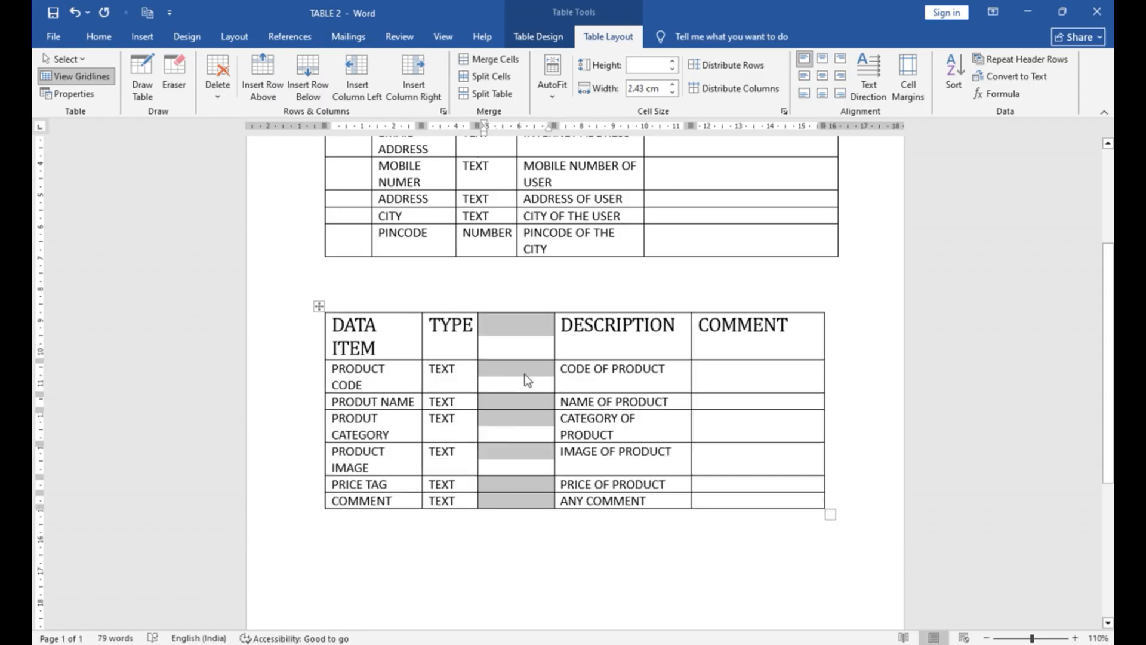
pyautogui.click(500, 357)
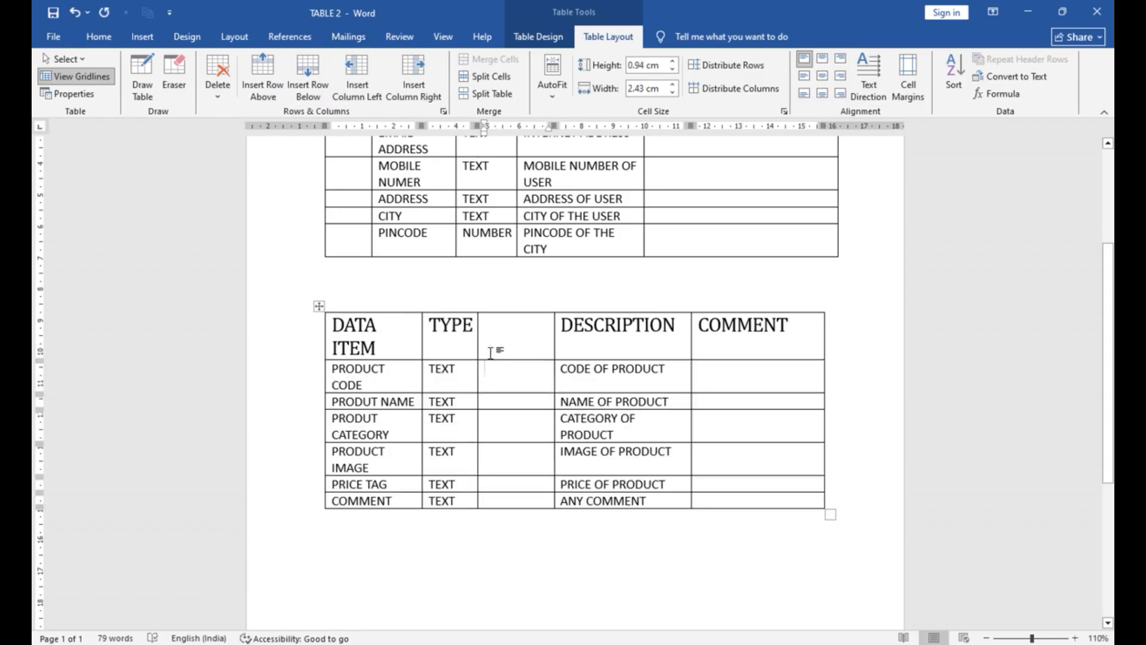
pyautogui.click(436, 343)
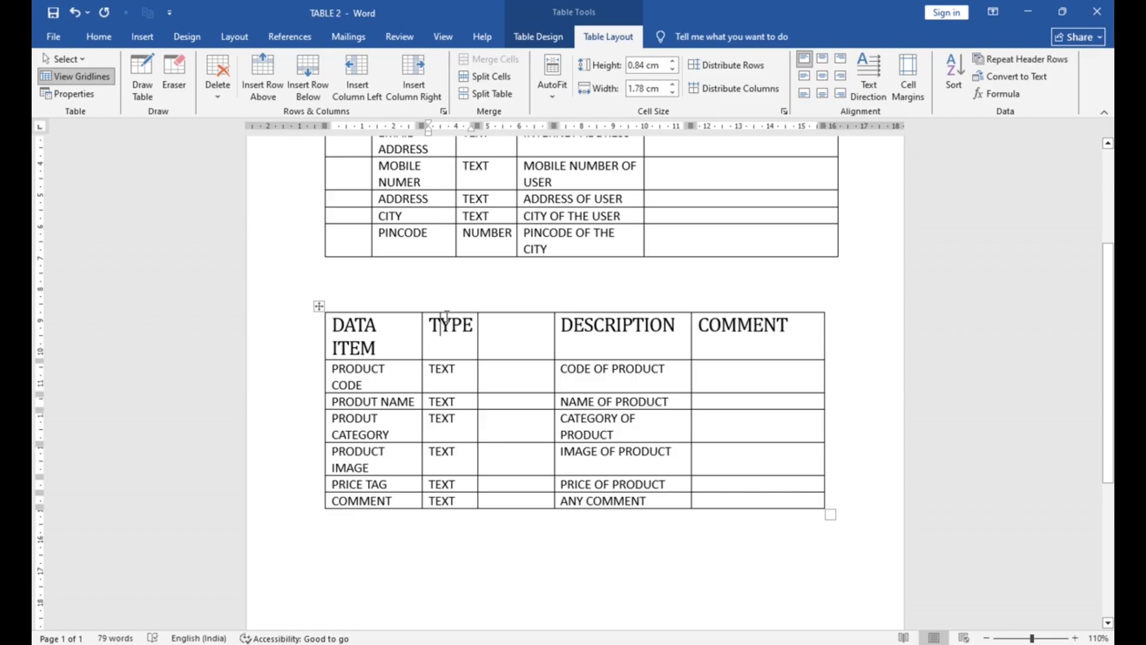
pyautogui.click(361, 67)
pyautogui.click(491, 340)
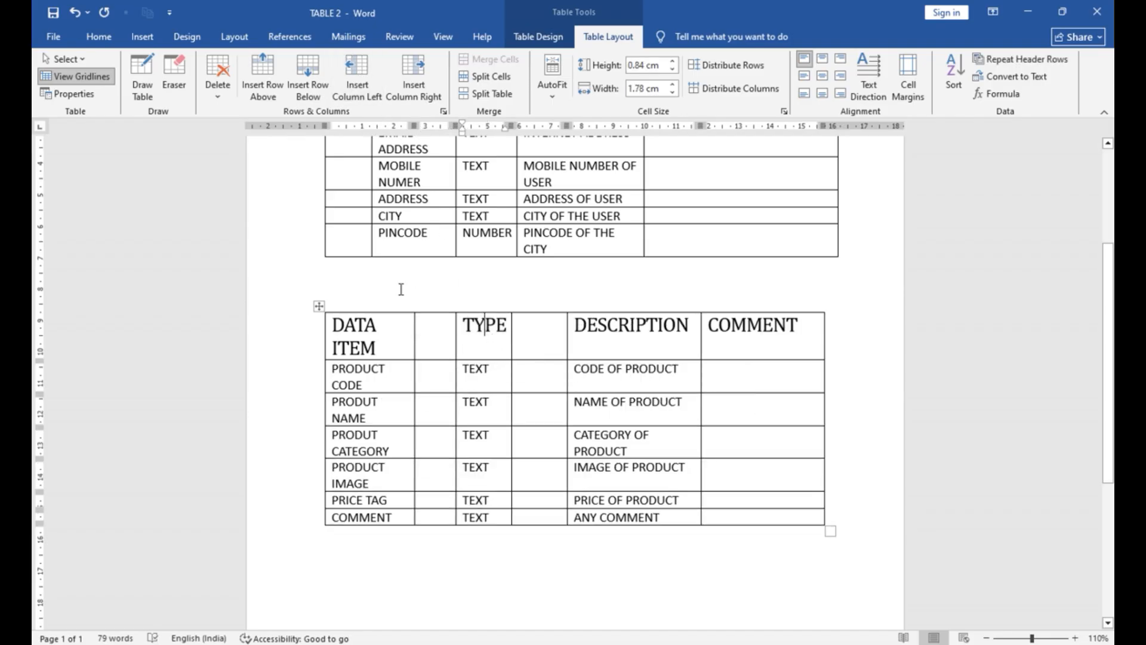
# Add empty rows above and below the lower table's header row, undoing two surplus rows
pyautogui.click(273, 66)
pyautogui.press('Down')
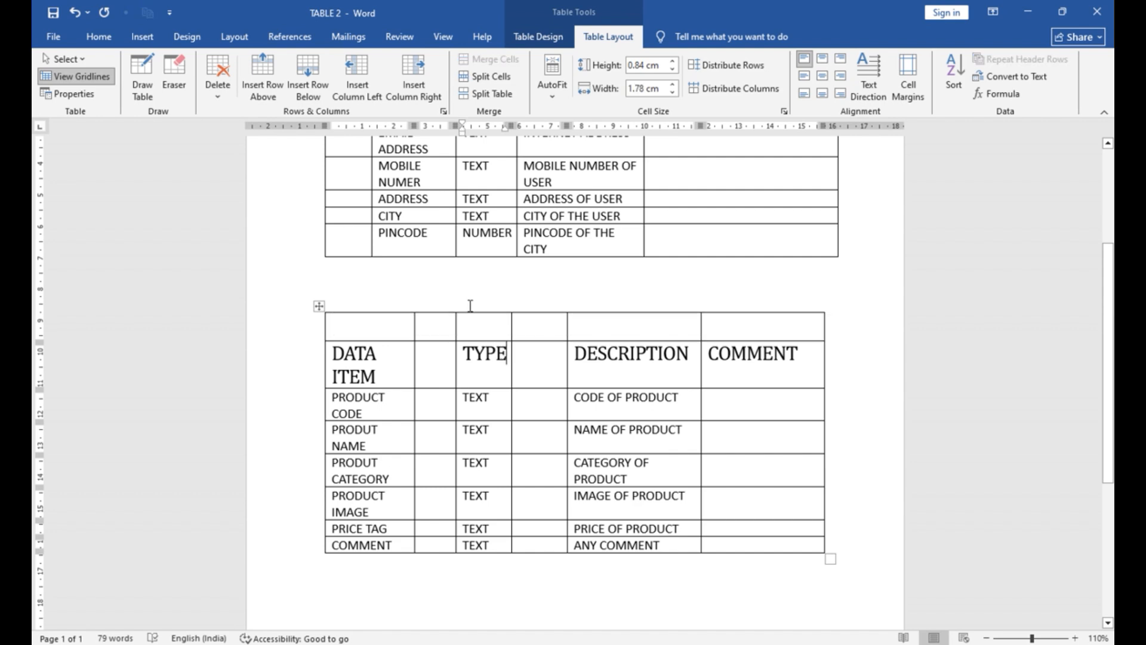
pyautogui.click(309, 82)
pyautogui.click(486, 397)
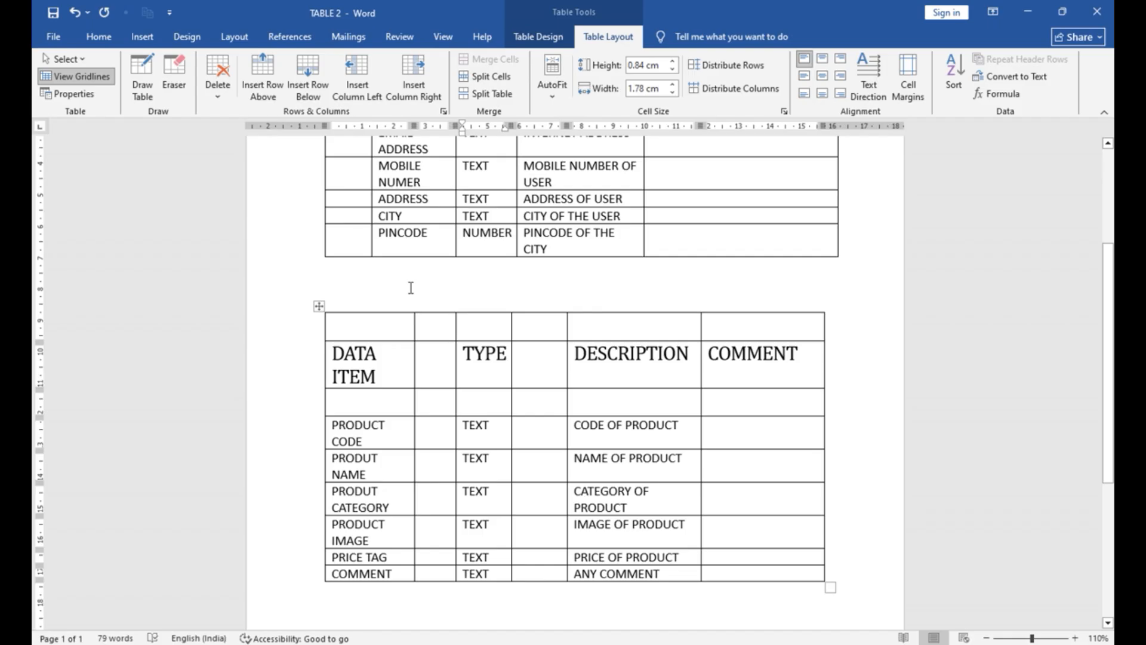
pyautogui.click(496, 353)
pyautogui.click(305, 80)
pyautogui.click(306, 80)
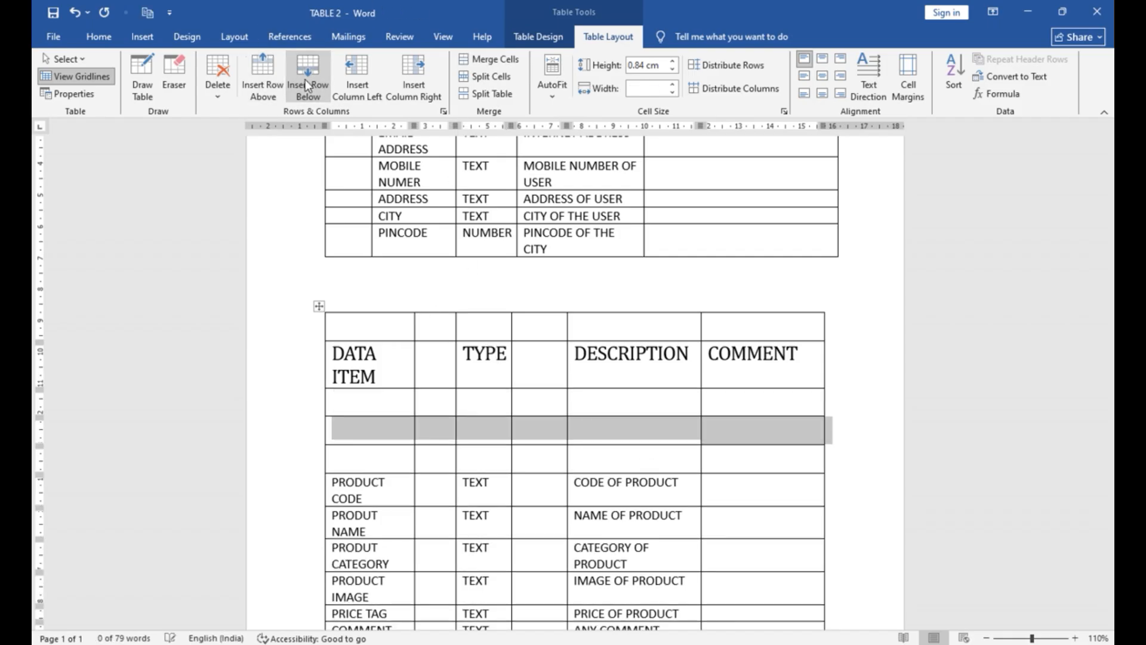
pyautogui.click(442, 393)
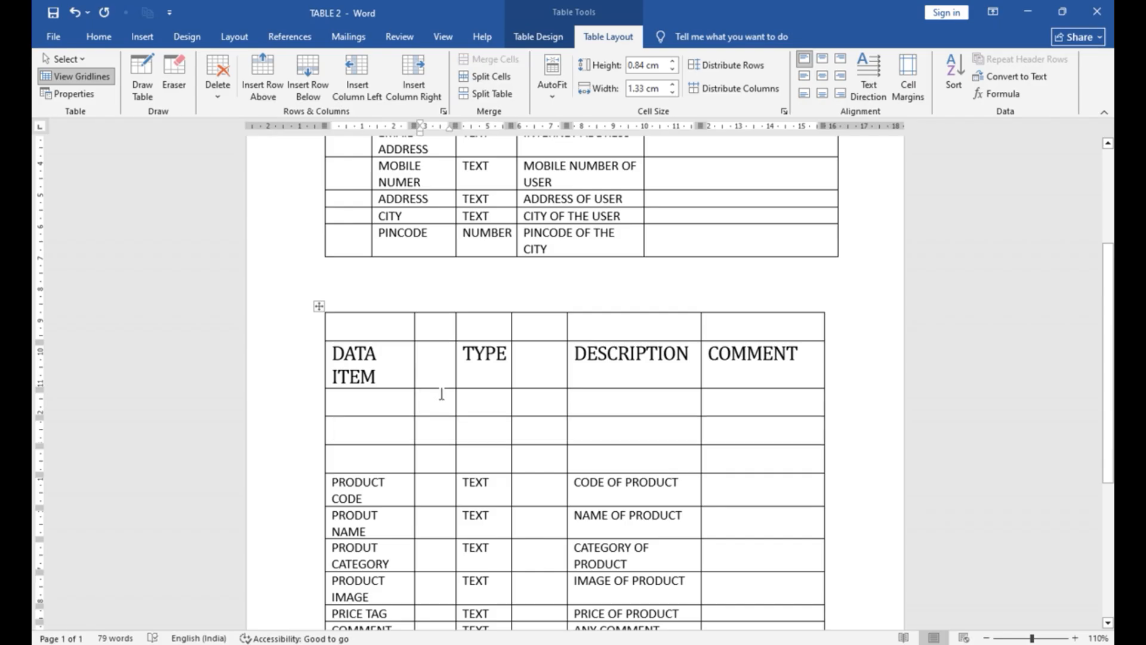
pyautogui.hotkey('ctrl', 'z')
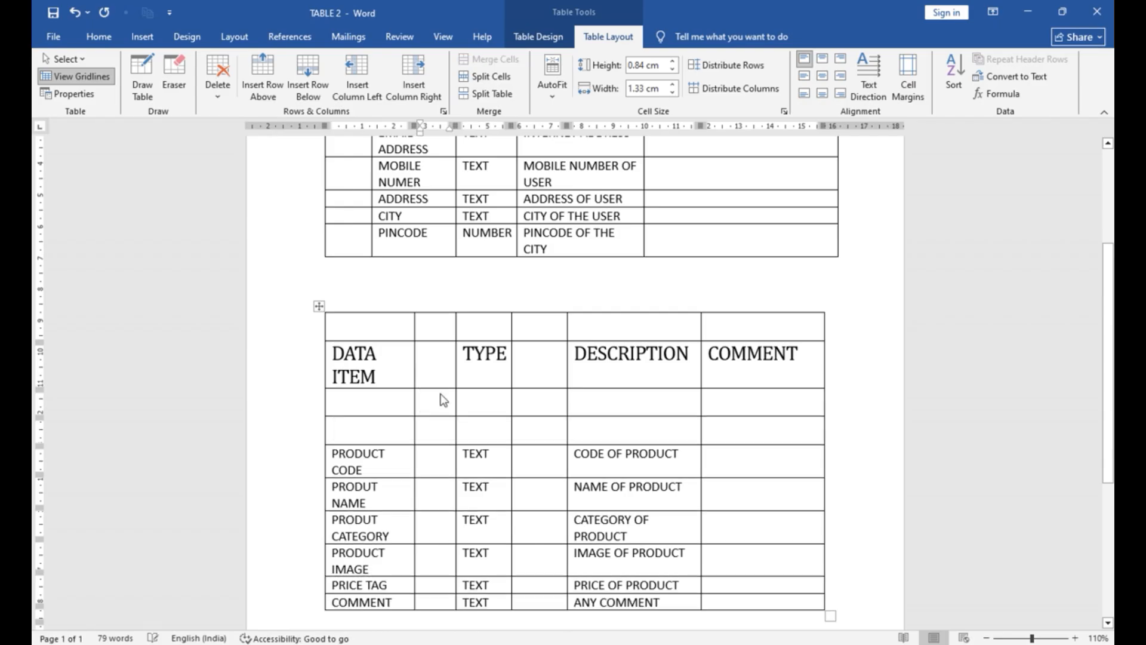
pyautogui.hotkey('ctrl', 'z')
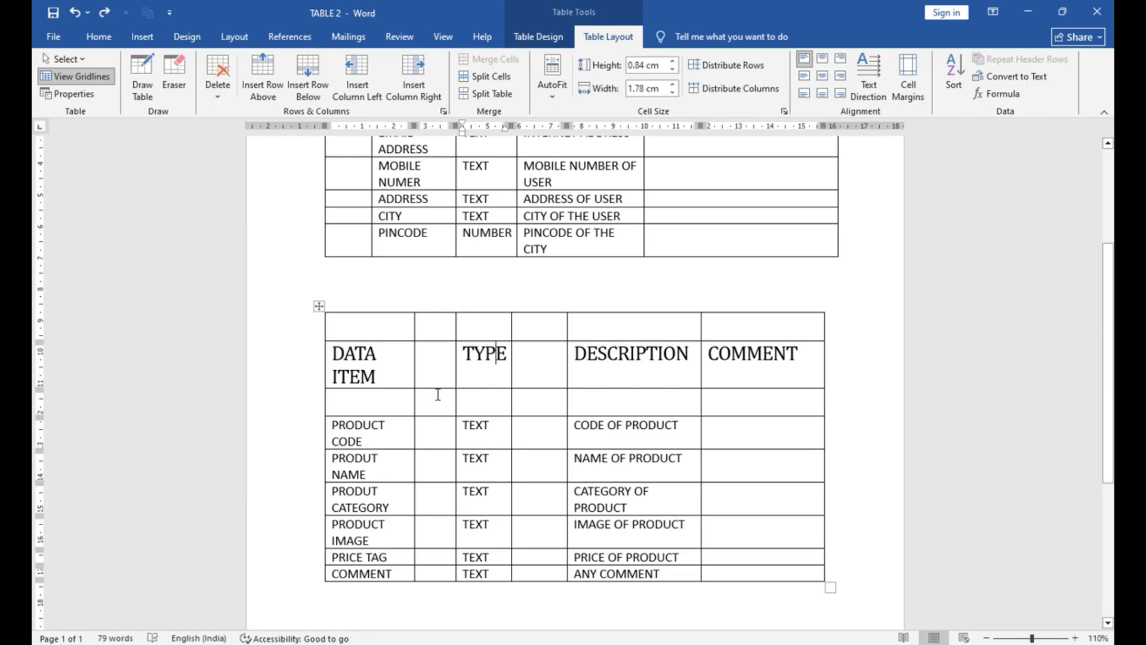
# Delete the empty top row from the lower table
pyautogui.click(435, 365)
pyautogui.moveTo(379, 328); pyautogui.dragTo(771, 339)
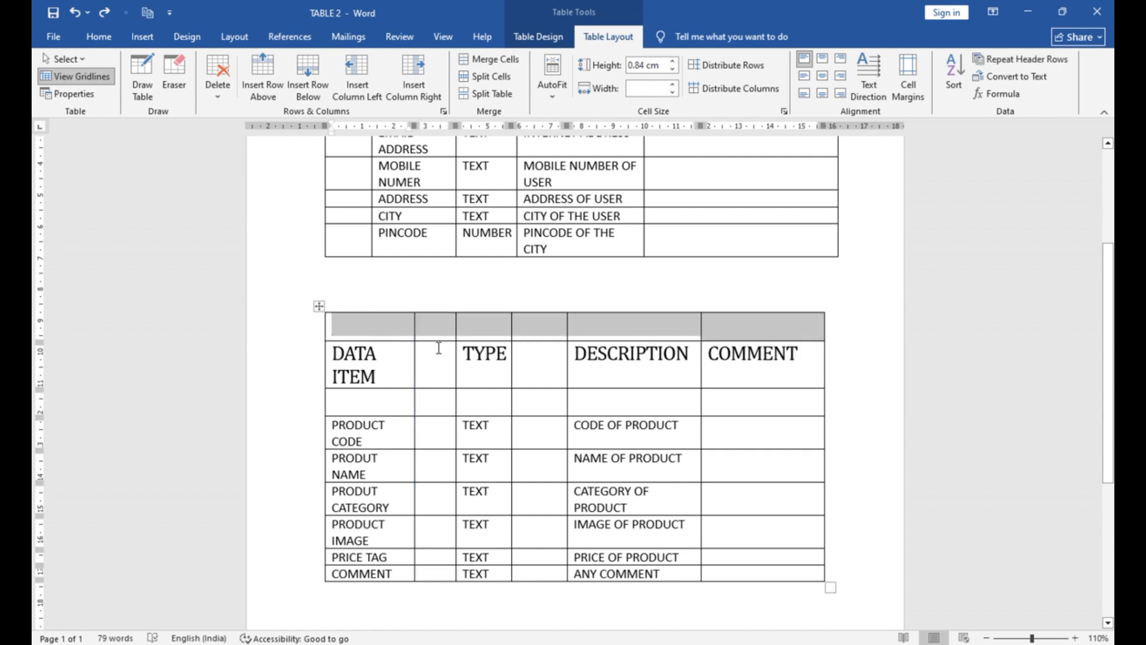
pyautogui.moveTo(367, 327); pyautogui.dragTo(730, 338)
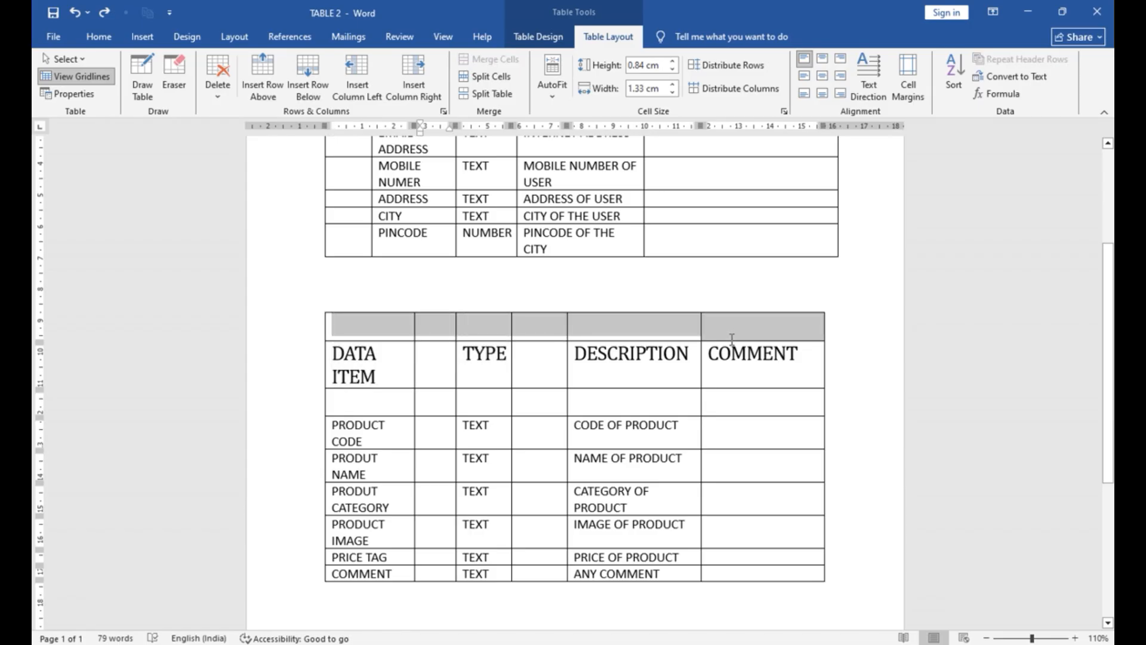
pyautogui.click(214, 97)
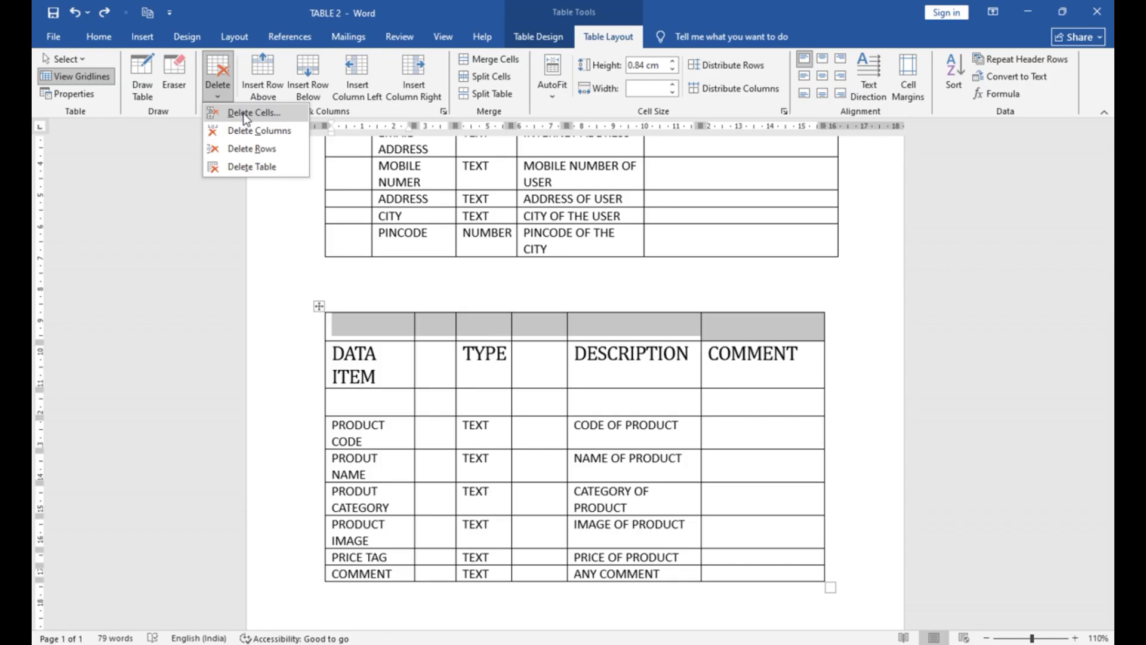
pyautogui.click(263, 146)
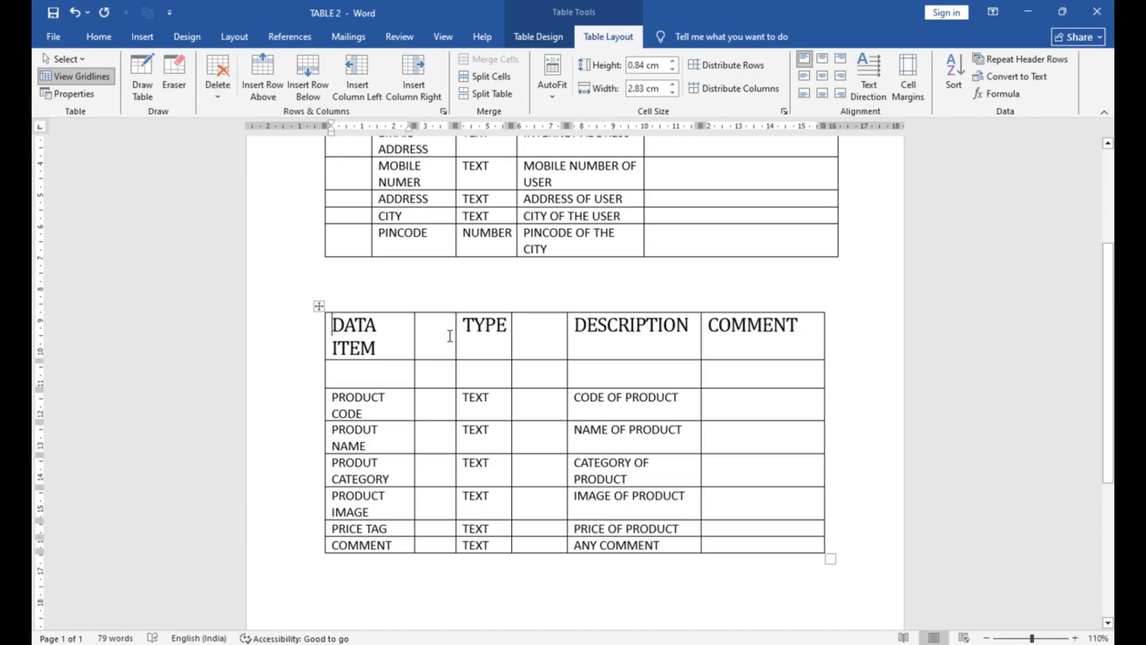
# Delete the empty columns beside DATA ITEM and after TYPE, shifting cells left
pyautogui.moveTo(445, 335); pyautogui.dragTo(427, 545)
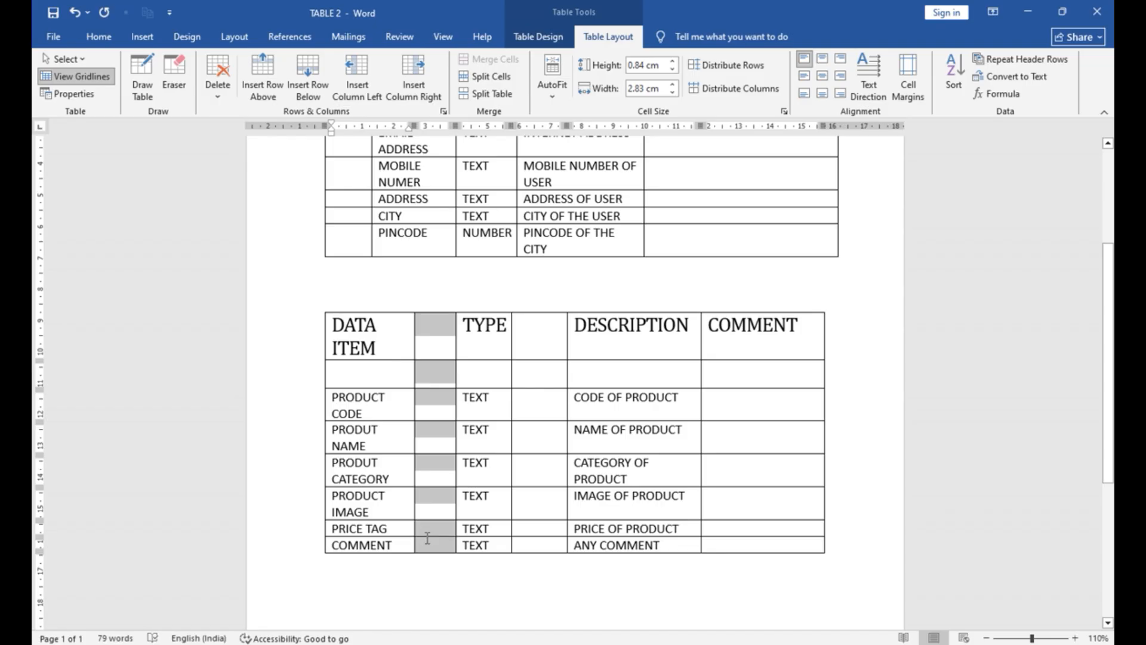
pyautogui.click(217, 96)
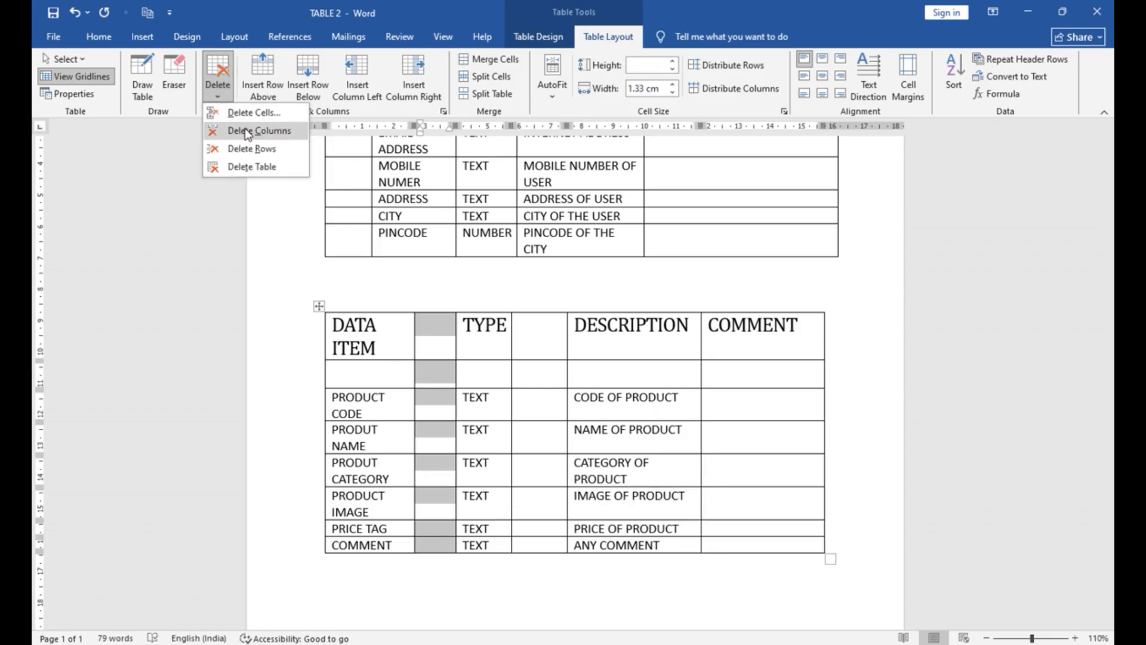
pyautogui.click(259, 130)
pyautogui.moveTo(486, 333); pyautogui.dragTo(491, 544)
pyautogui.click(220, 81)
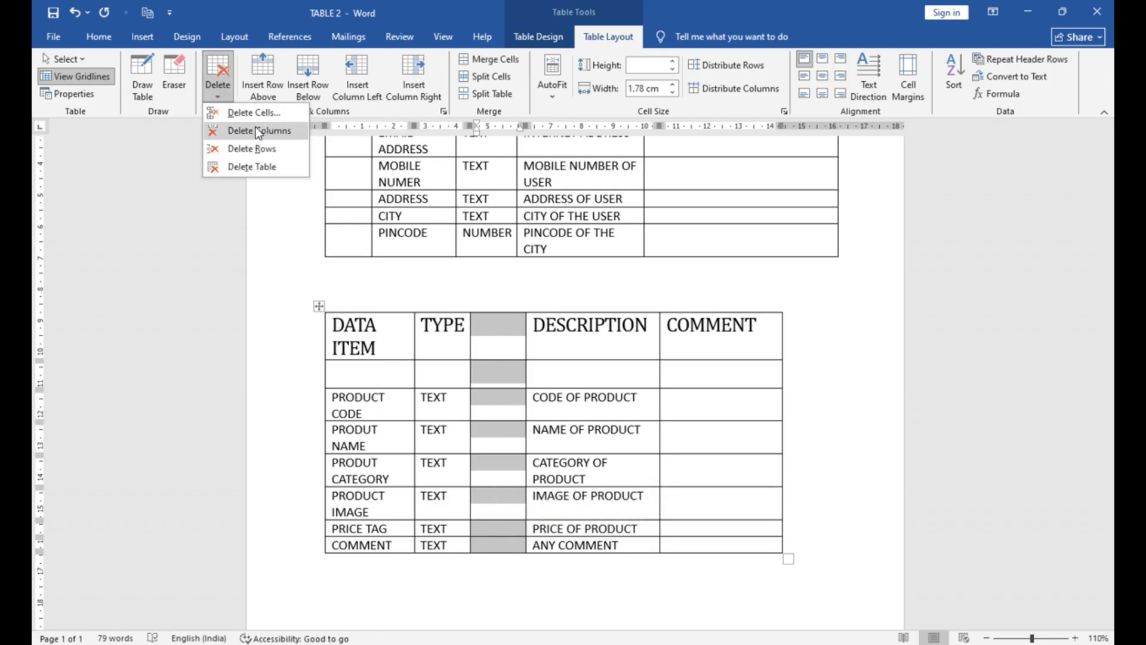
pyautogui.click(267, 112)
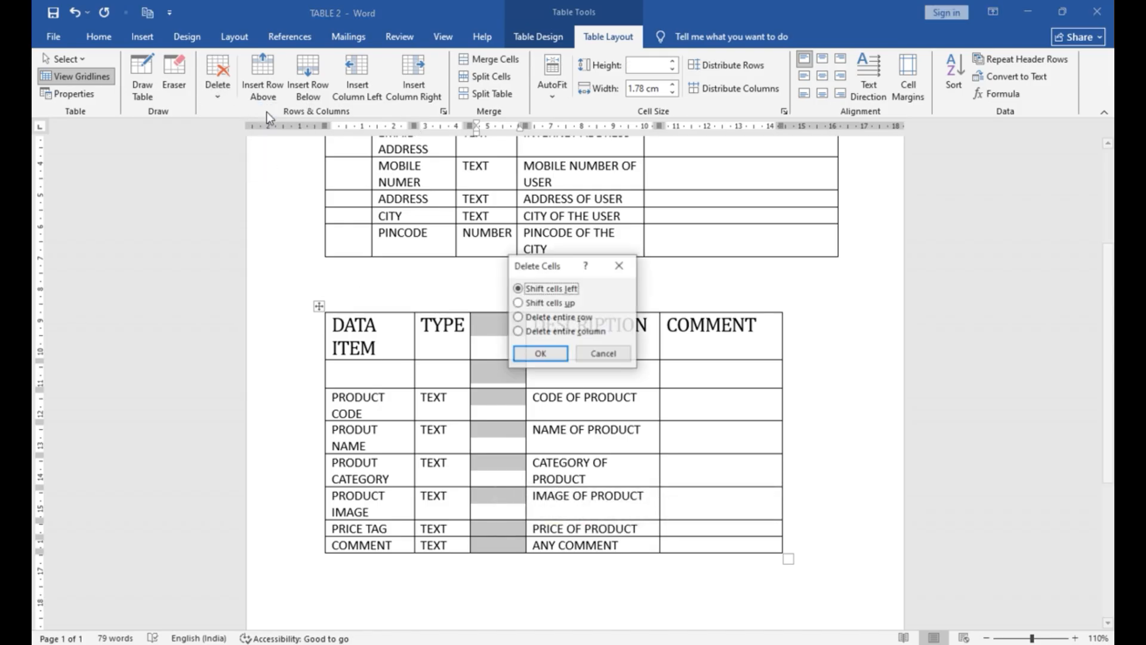
pyautogui.click(555, 355)
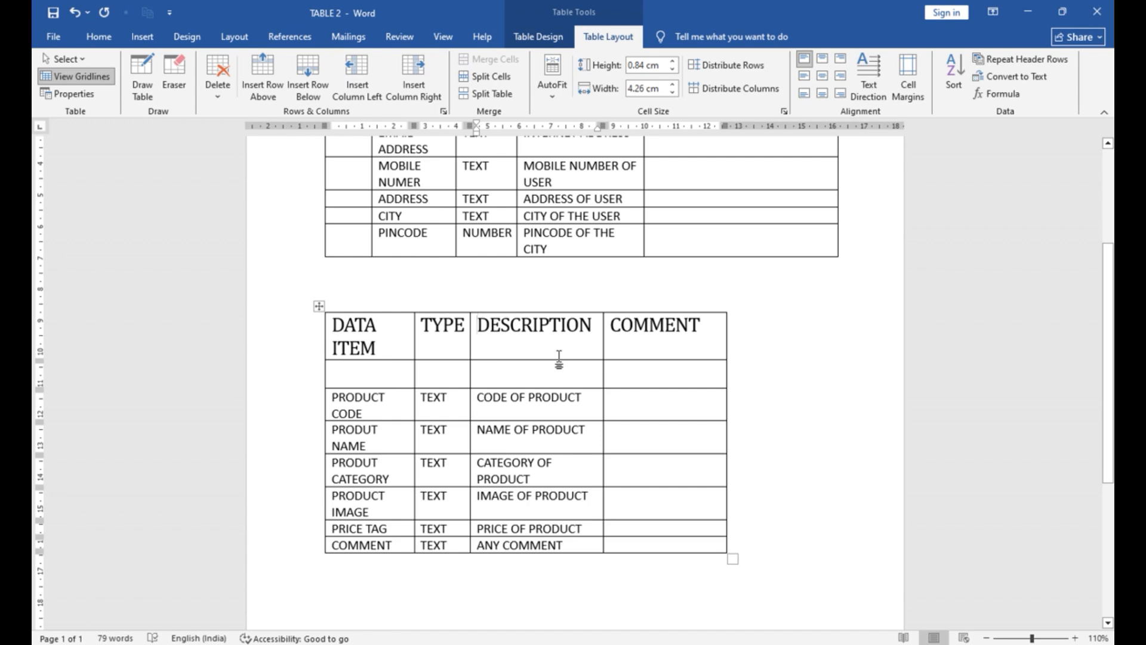
pyautogui.scroll(5, 638, 310)
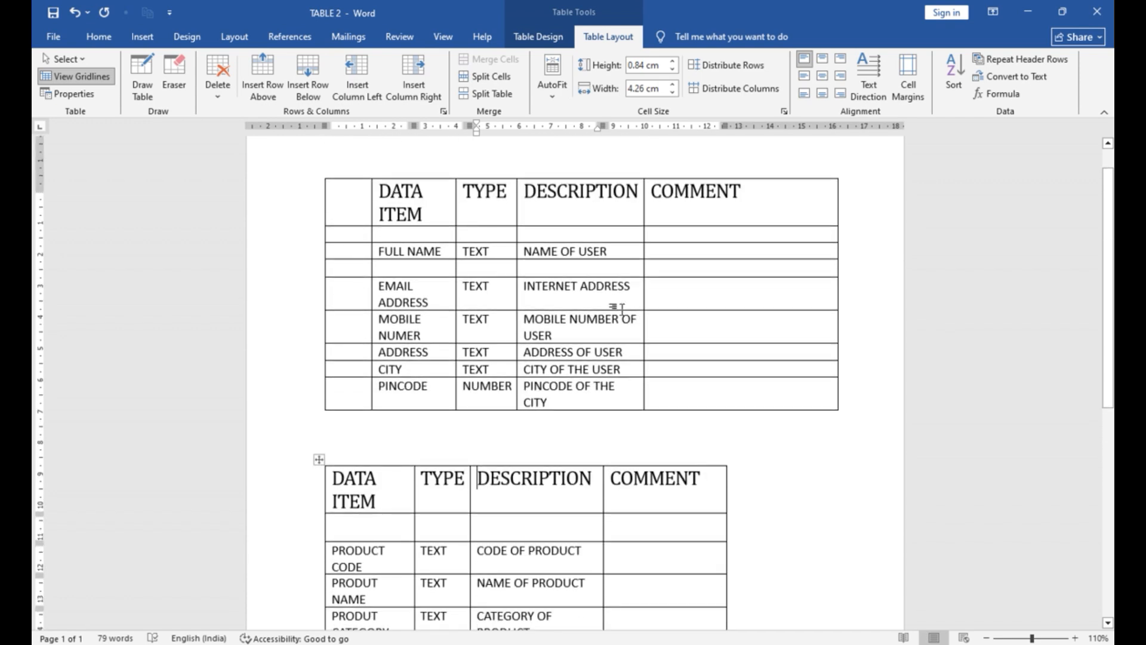
pyautogui.scroll(1, 350, 209)
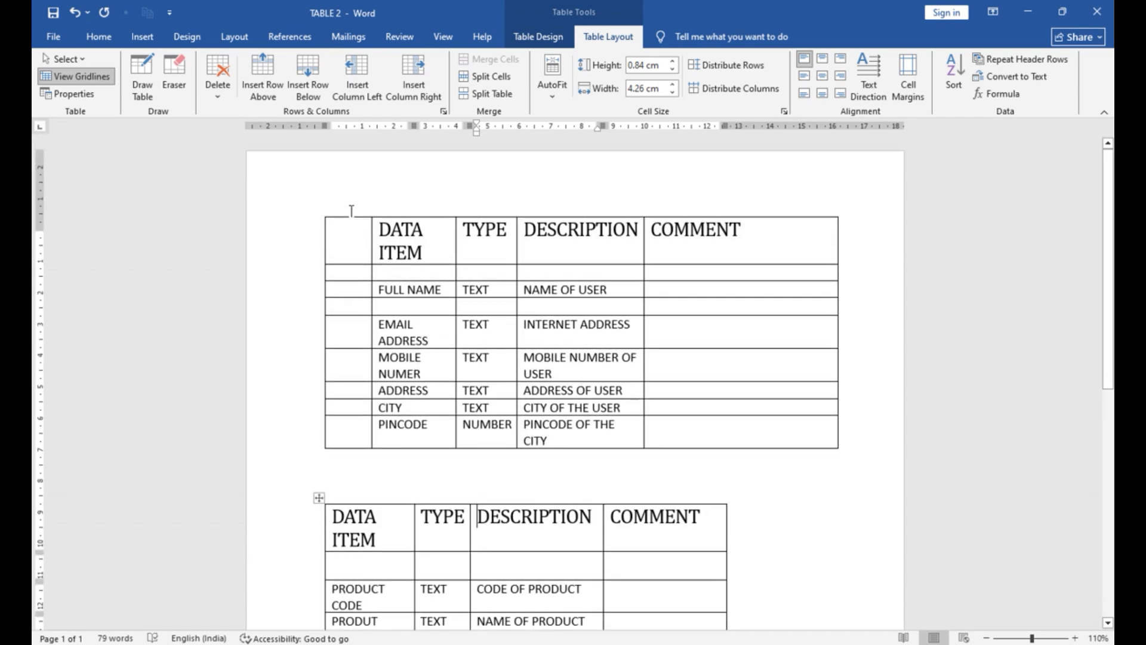
pyautogui.click(358, 244)
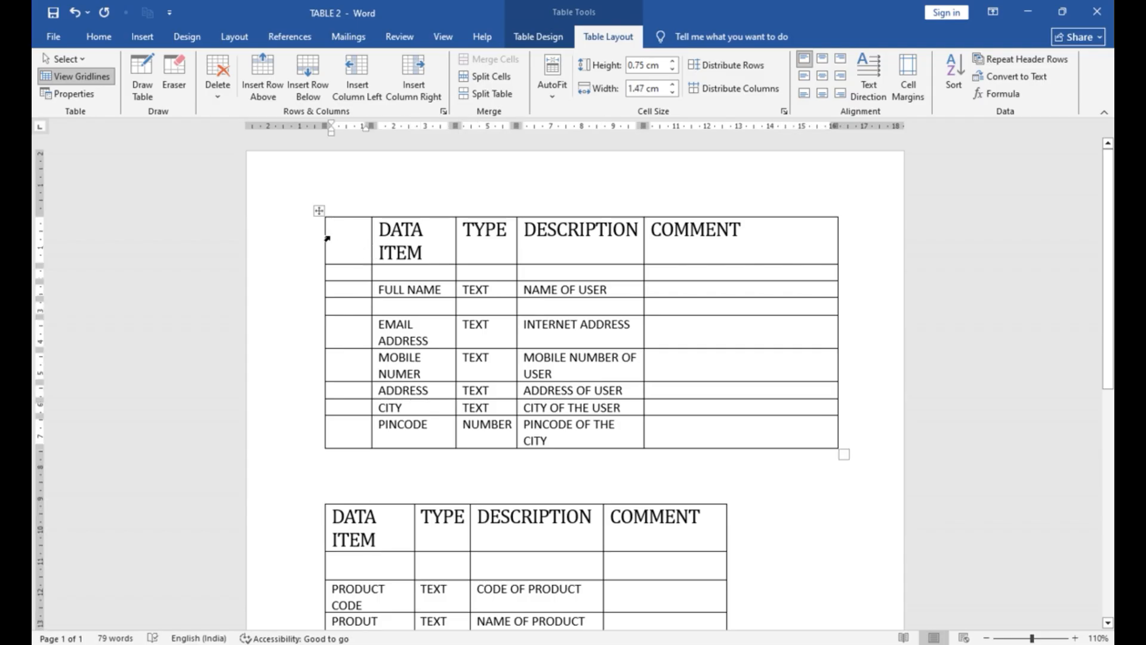
pyautogui.click(319, 211)
pyautogui.hotkey('ctrl', 'c')
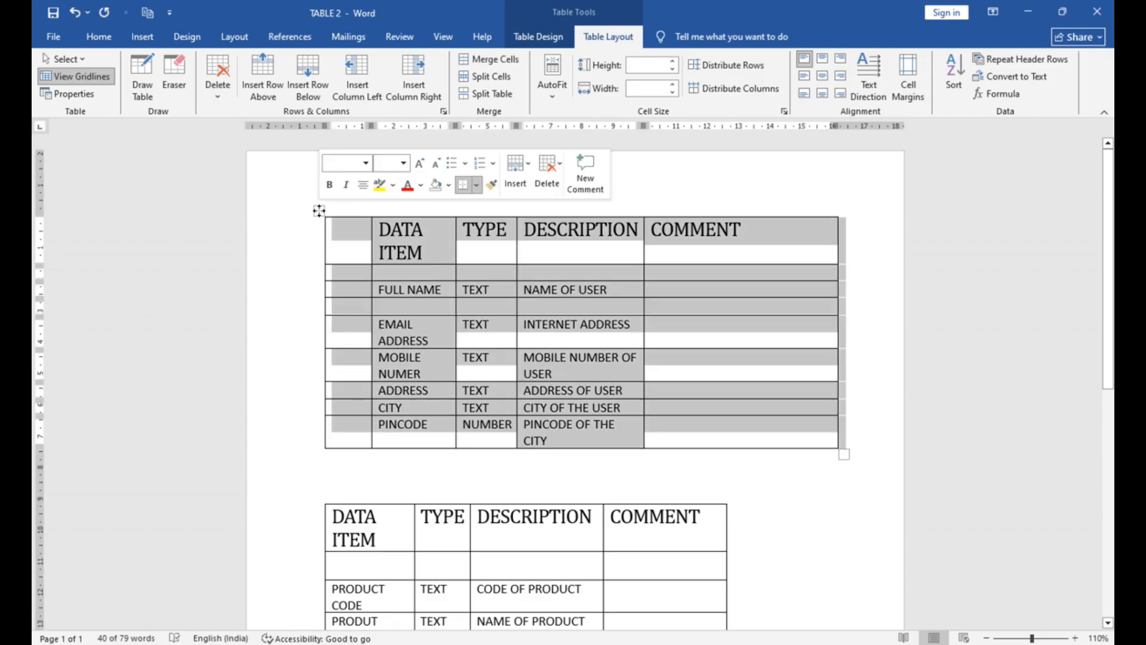
pyautogui.press('Delete')
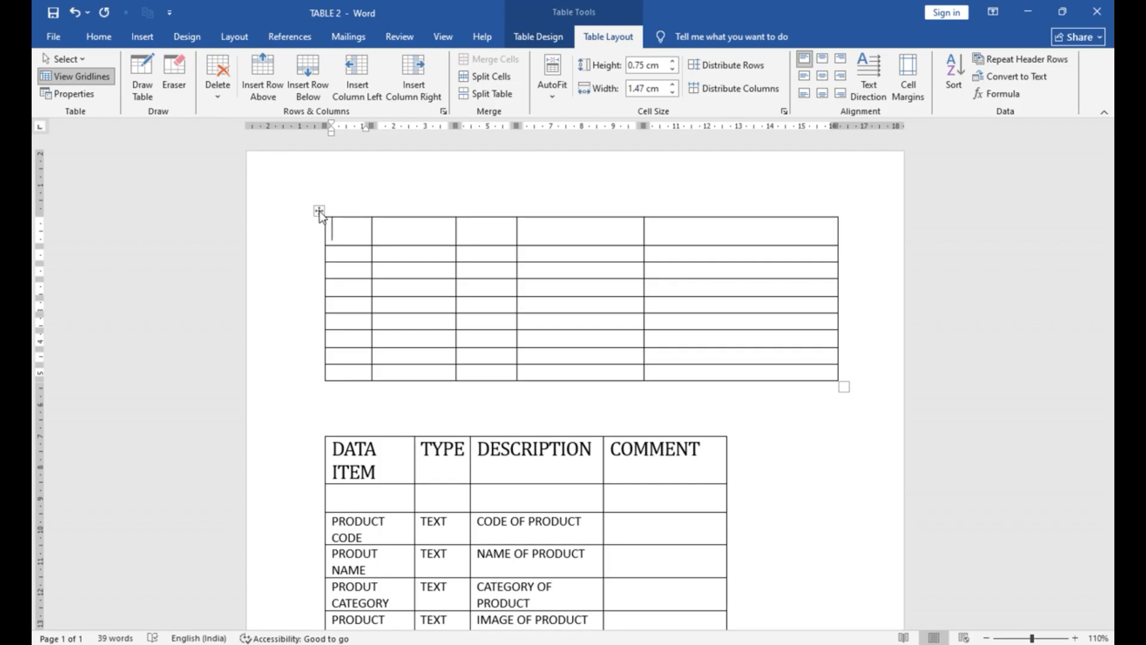
pyautogui.hotkey('ctrl', 'v')
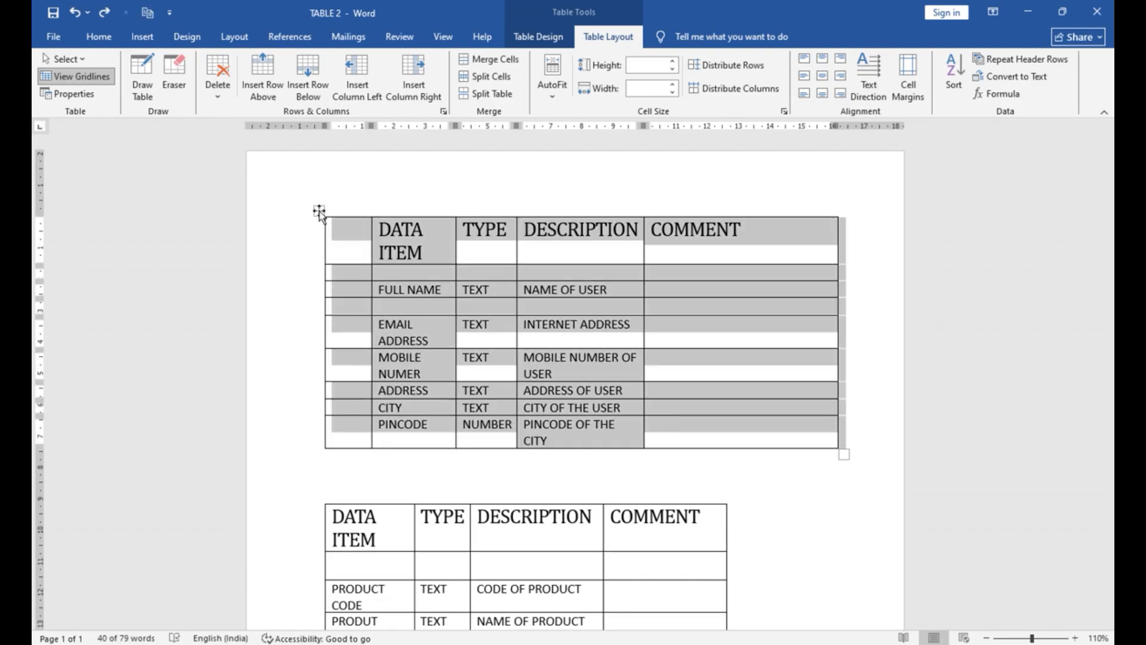
pyautogui.click(345, 245)
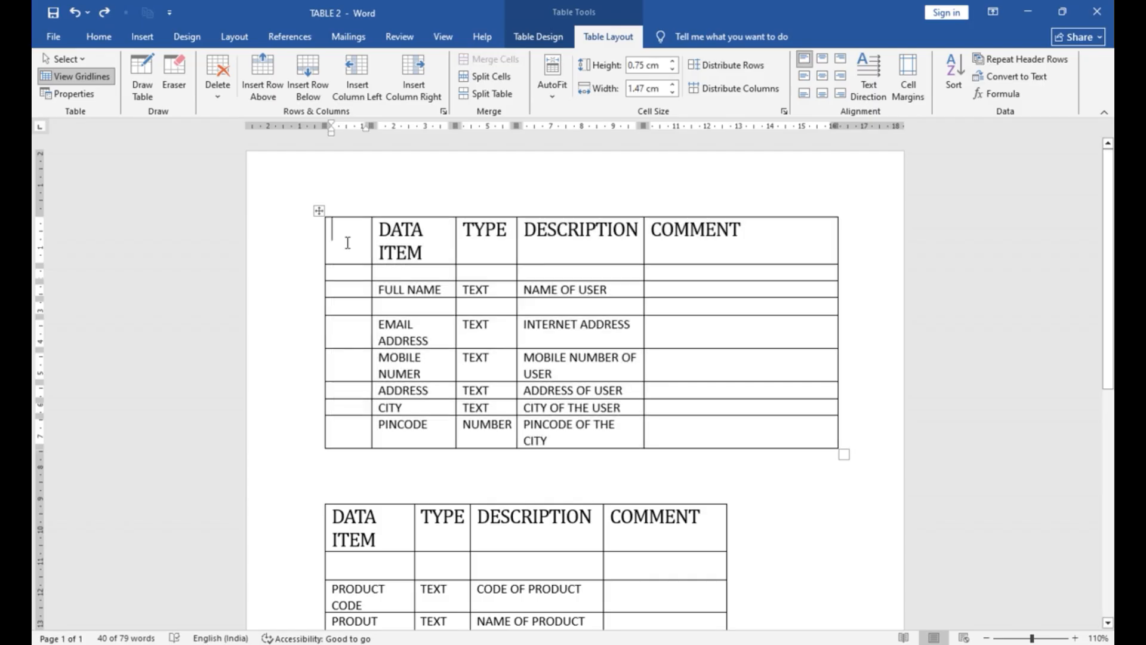
pyautogui.click(319, 210)
pyautogui.press('BackSpace')
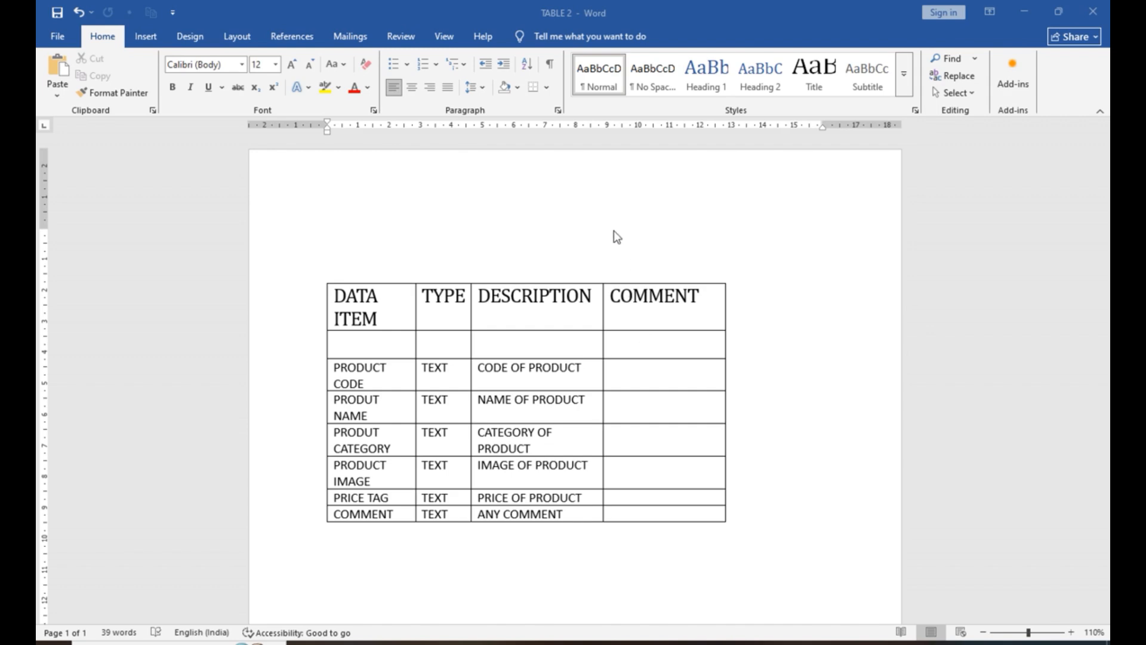
pyautogui.hotkey('ctrl', 'z')
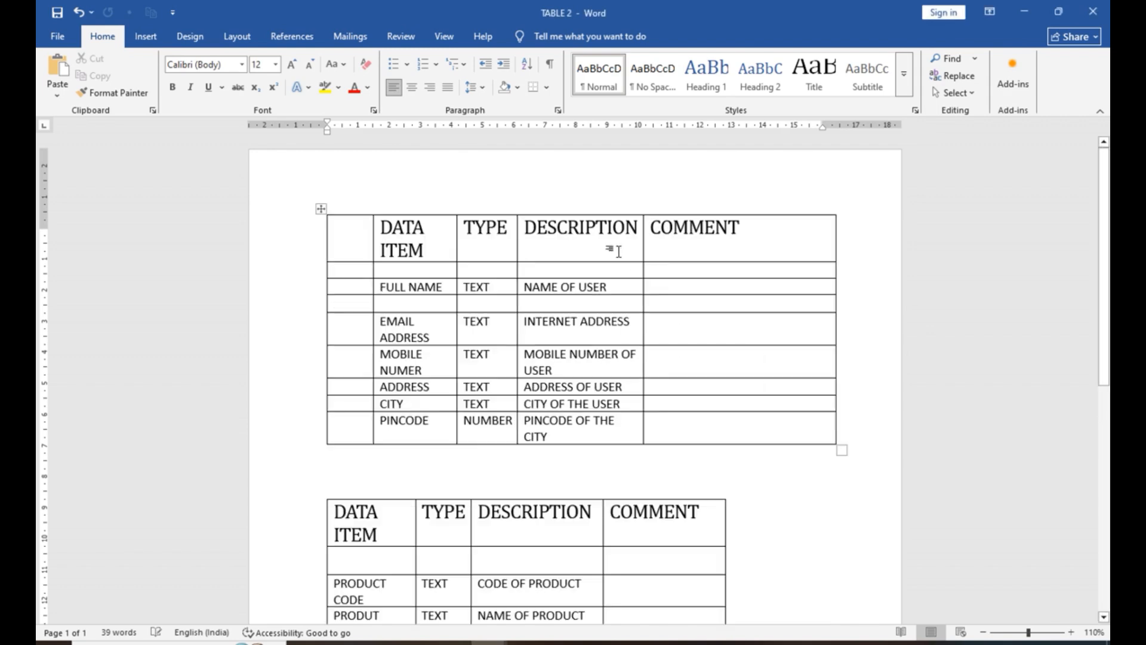
pyautogui.click(743, 434)
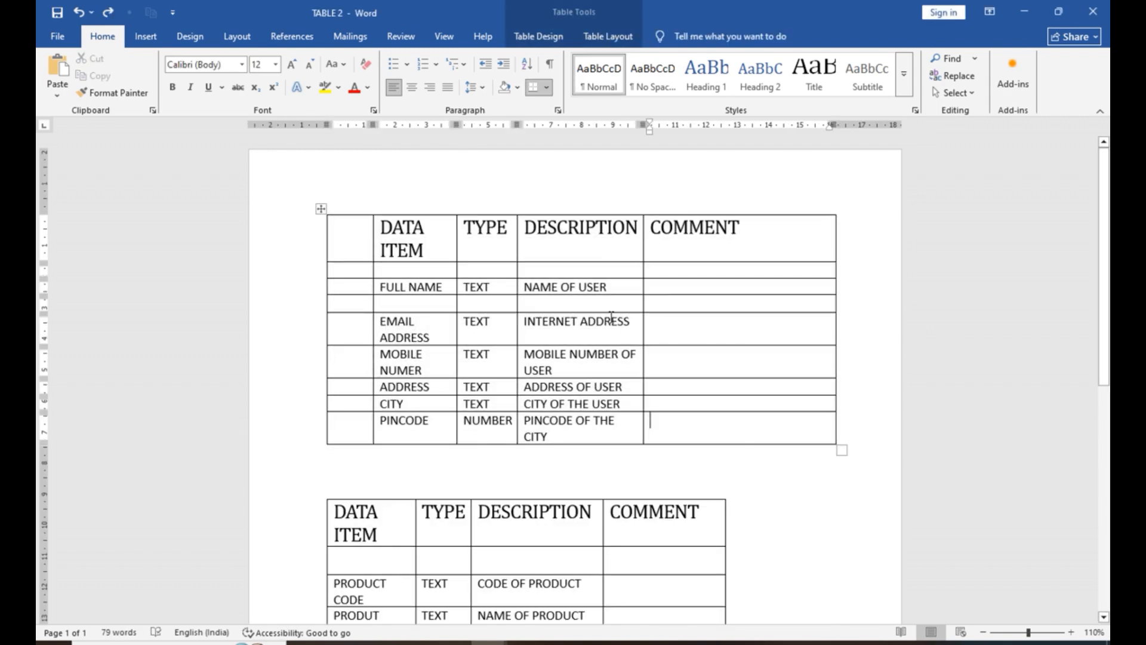
pyautogui.click(321, 209)
pyautogui.press('Delete')
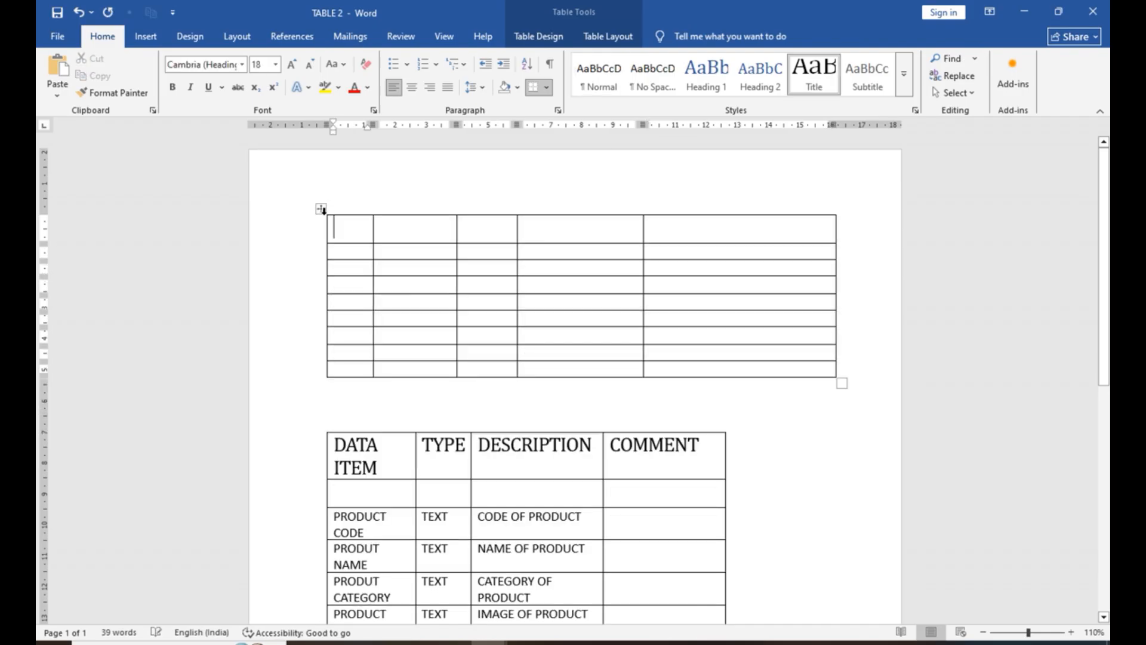
pyautogui.hotkey('ctrl', 'z')
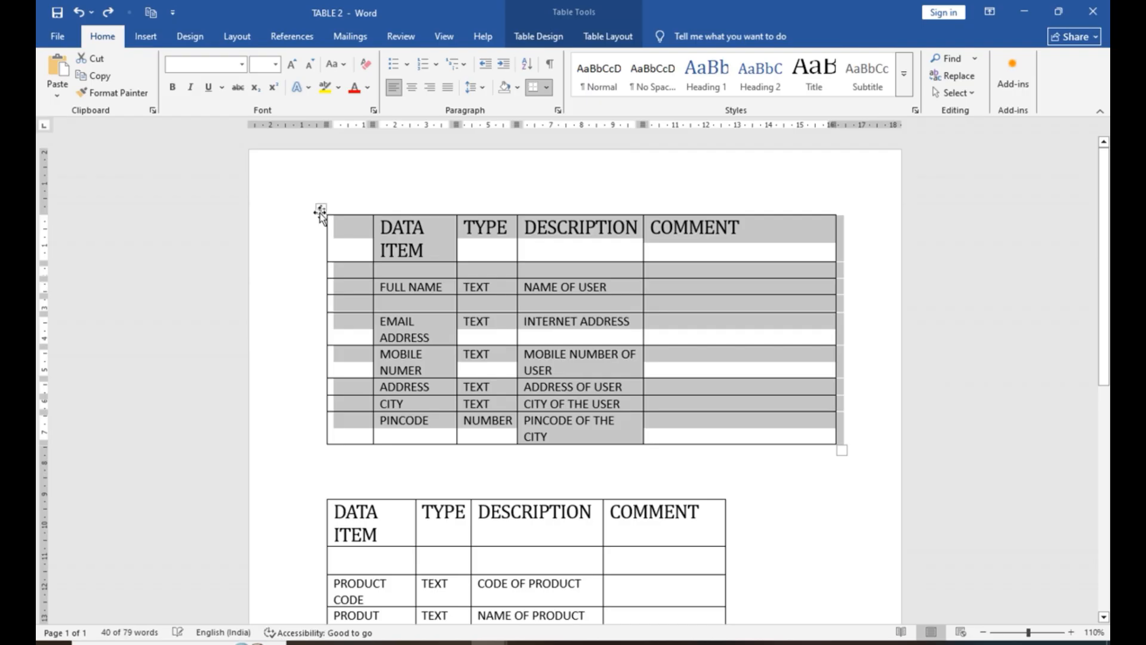
pyautogui.click(320, 209)
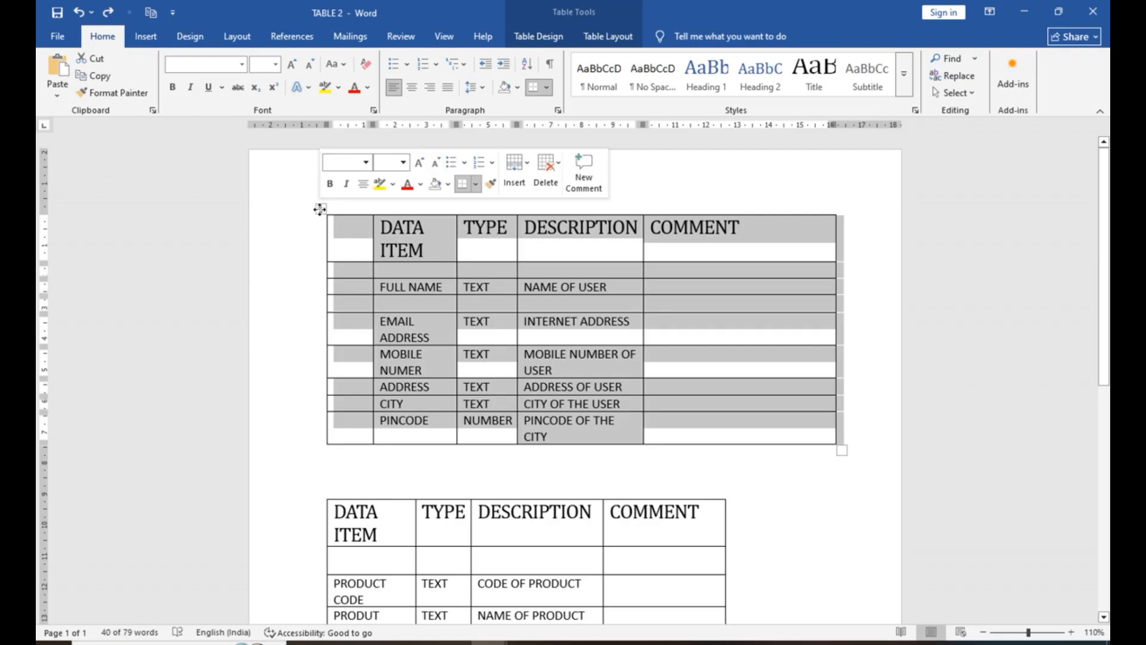
pyautogui.press('BackSpace')
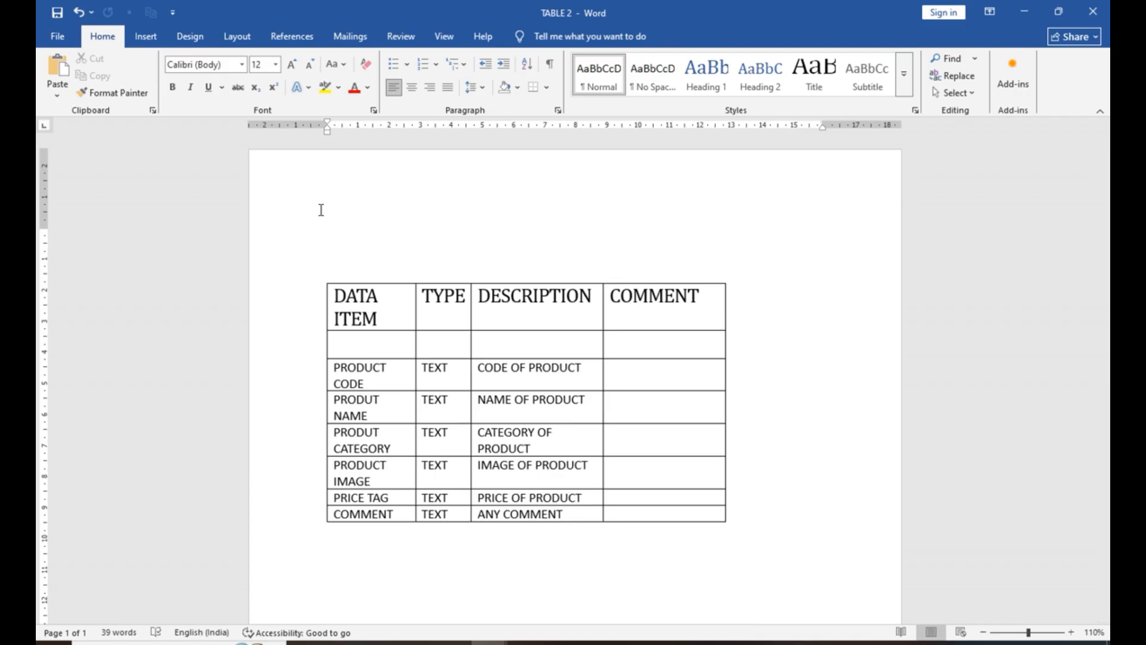
pyautogui.hotkey('ctrl', 'z')
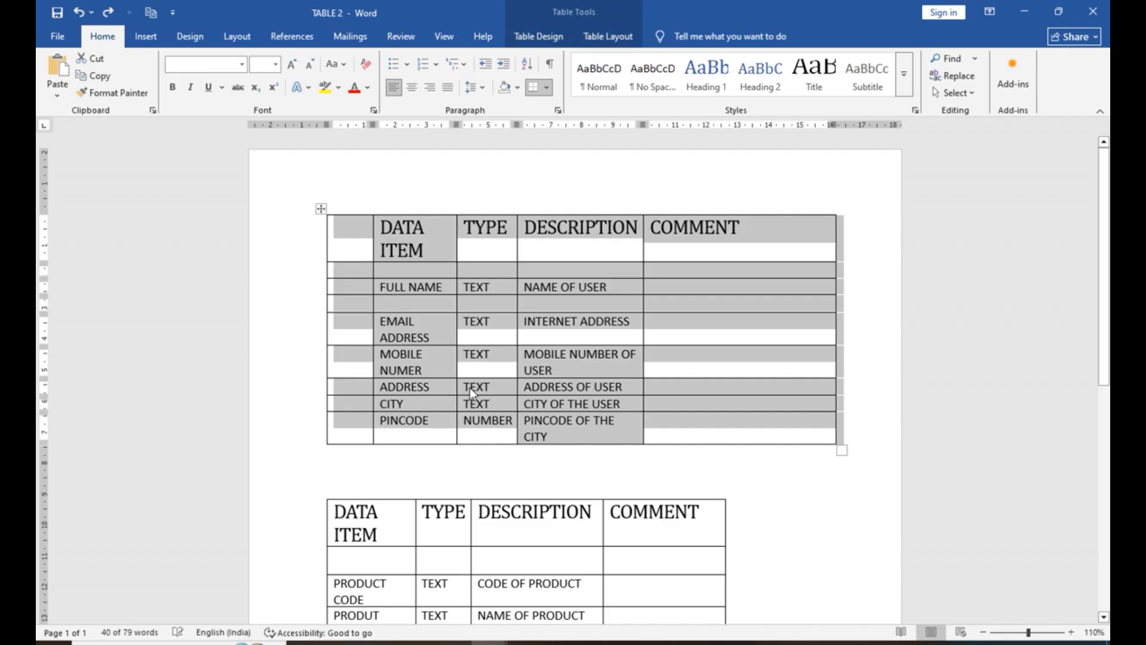
pyautogui.click(476, 404)
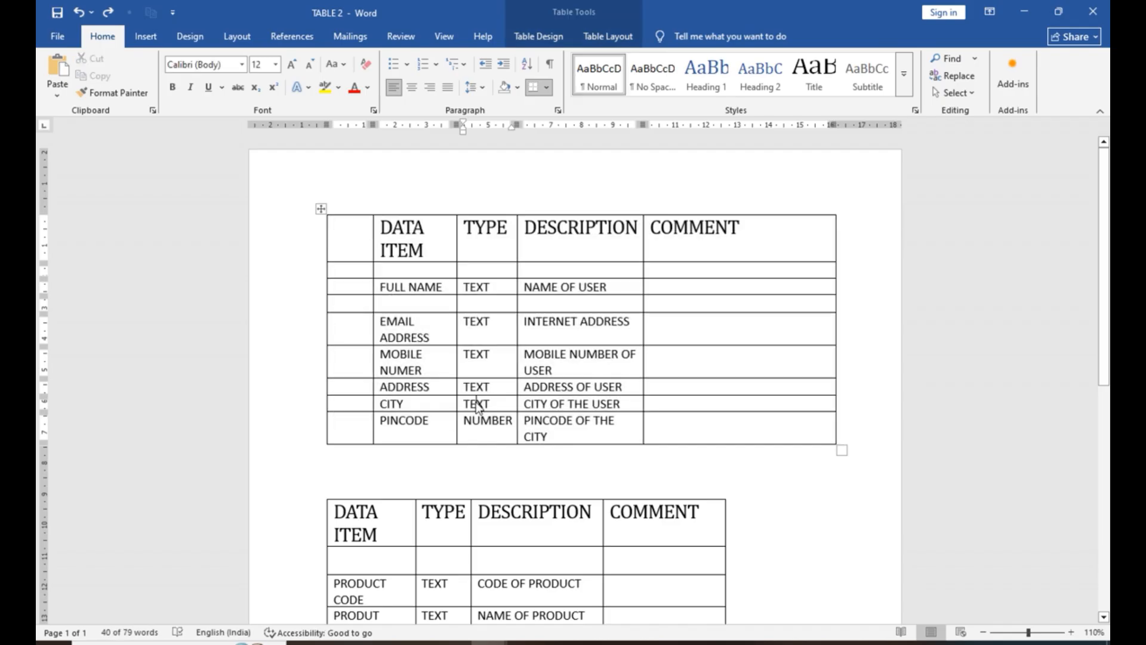
# Switch between Table Design and Layout options while selecting the upper table's header cells
pyautogui.click(540, 37)
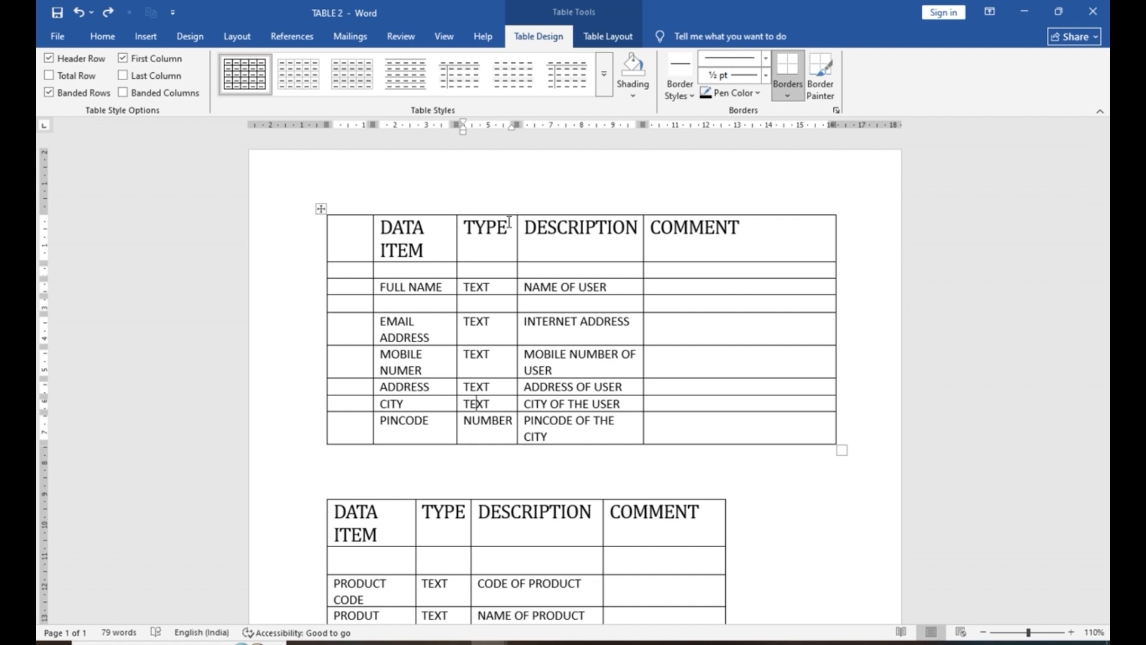
pyautogui.click(376, 223)
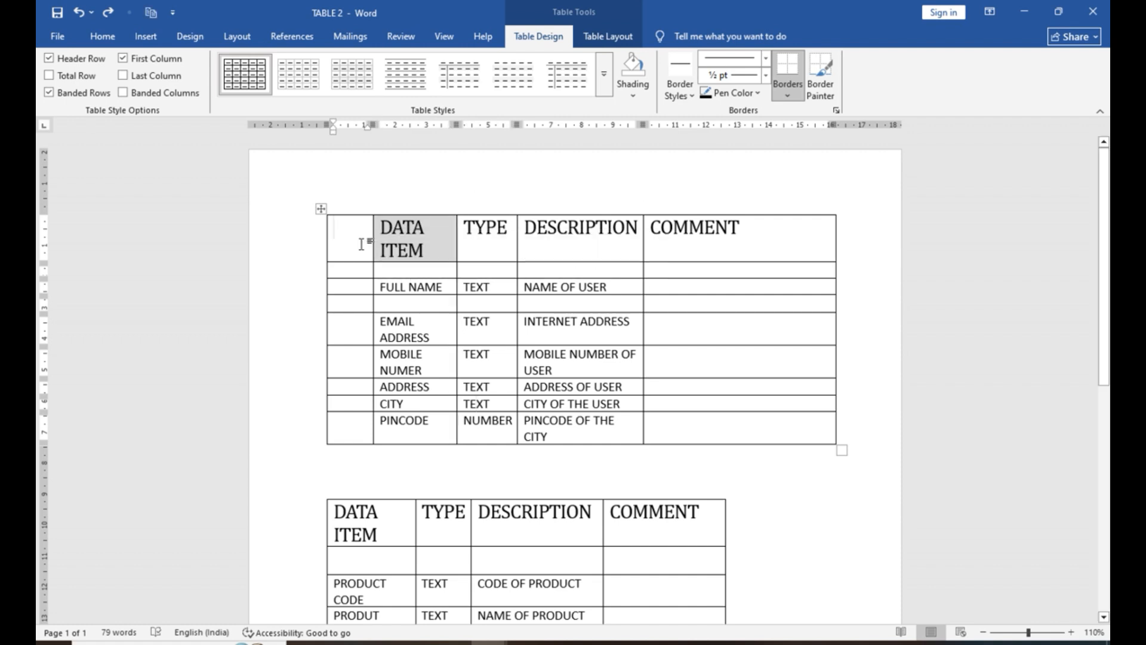
pyautogui.click(361, 244)
pyautogui.click(604, 41)
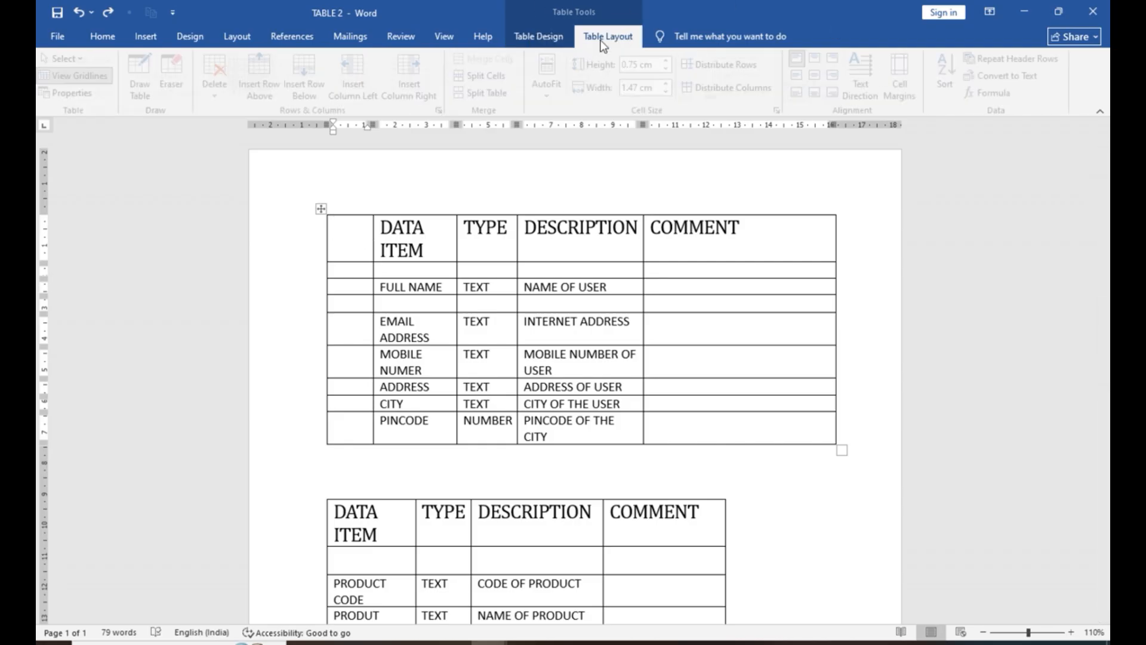
pyautogui.click(539, 37)
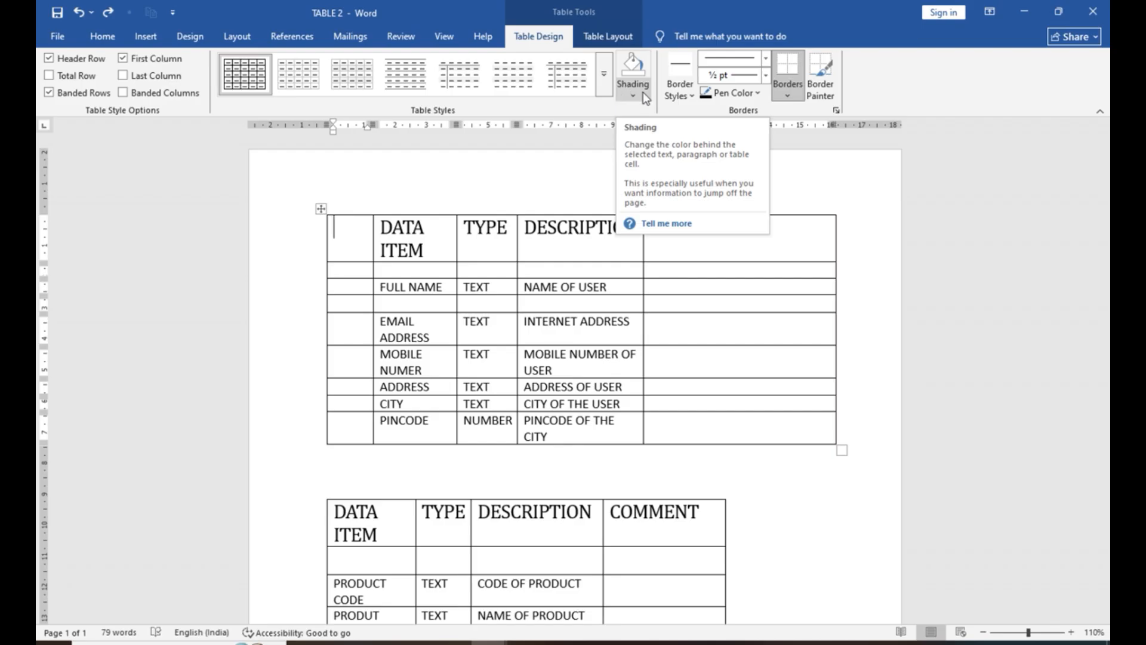
pyautogui.click(457, 256)
pyautogui.click(473, 361)
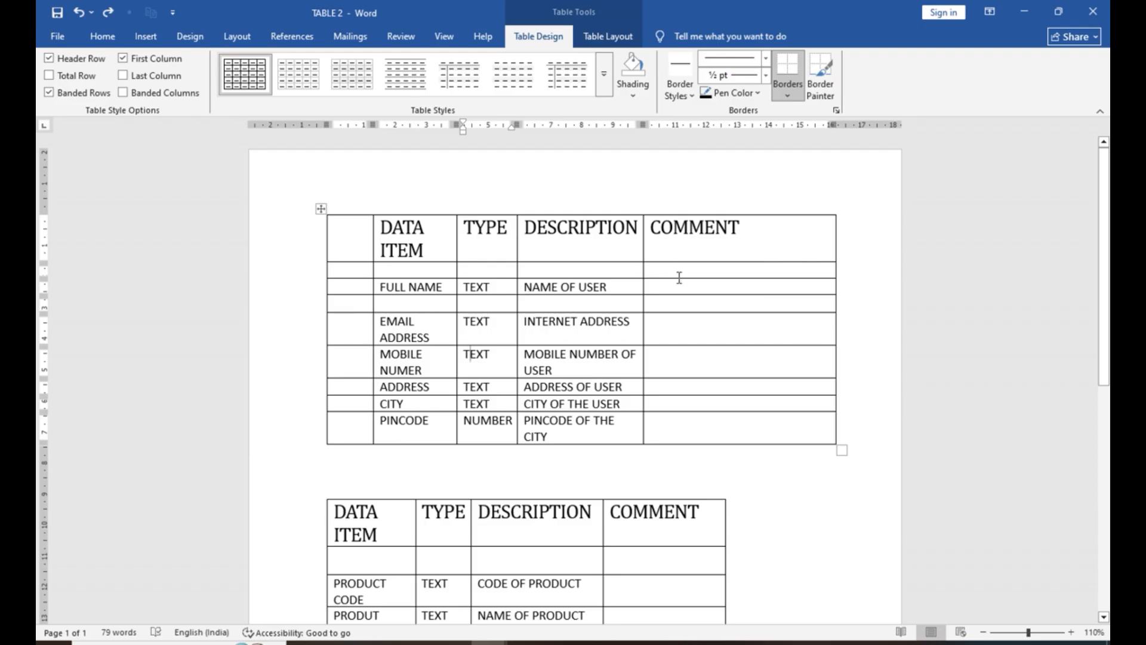
# Check the product table's COMMENT and product cells, then scroll back up to the first table
pyautogui.scroll(-5, 674, 271)
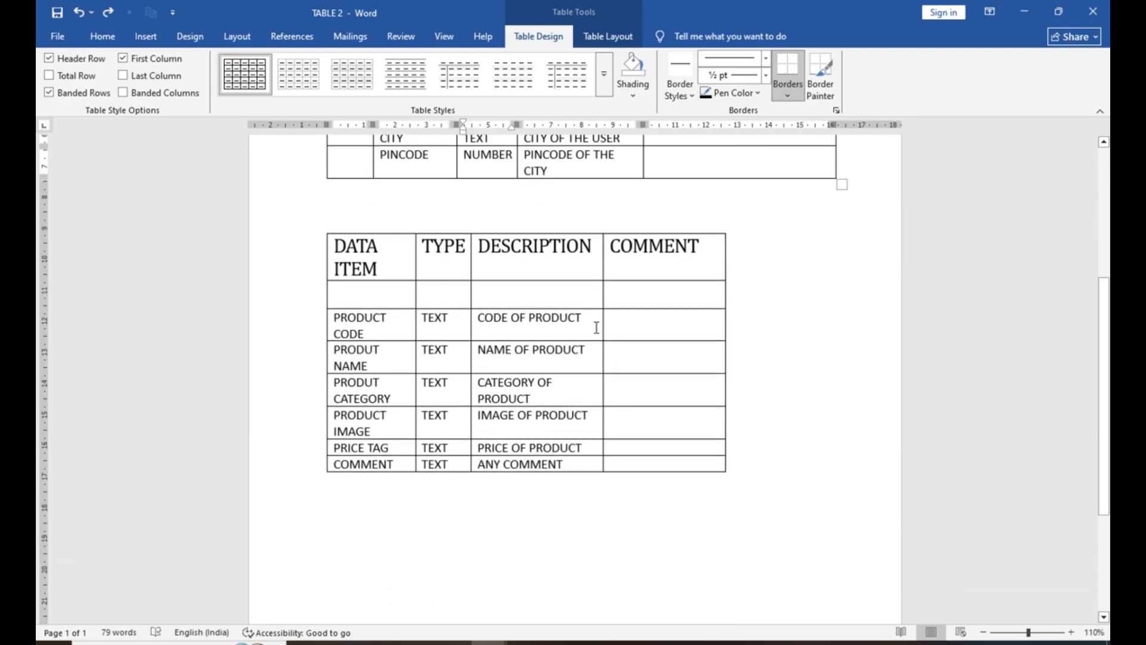
pyautogui.doubleClick(662, 249)
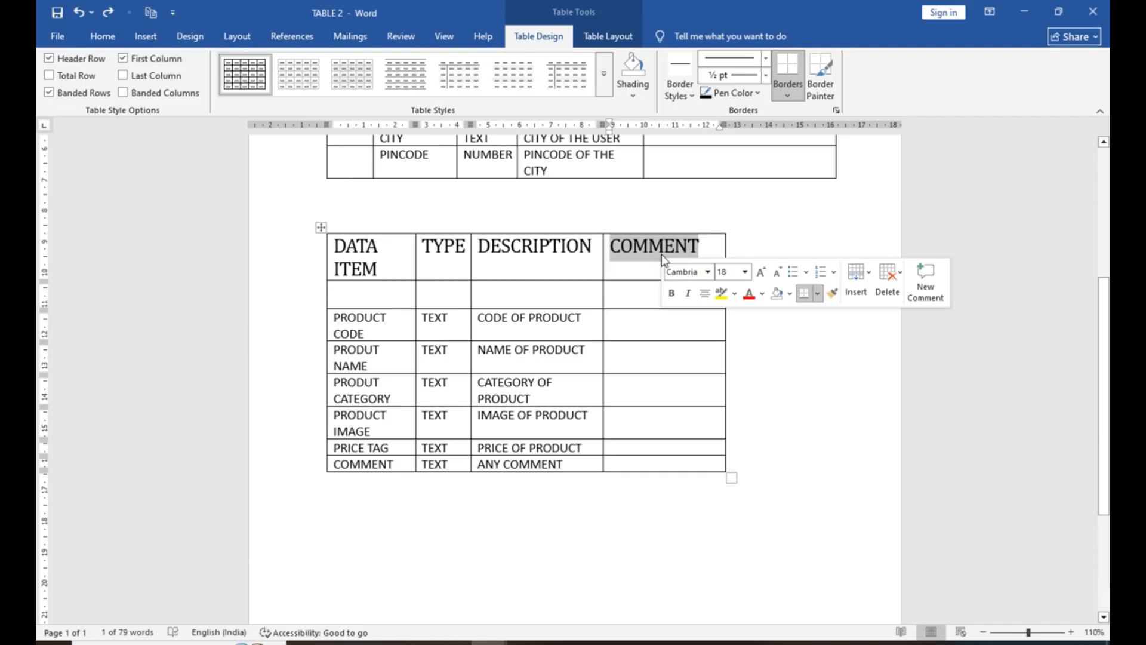
pyautogui.click(506, 349)
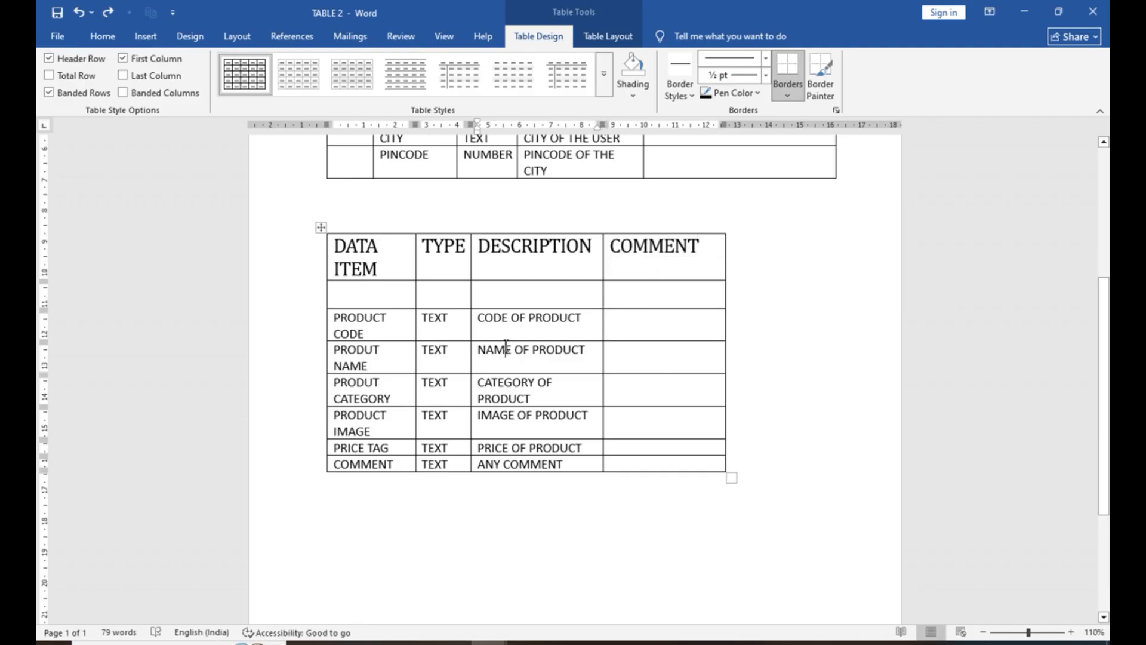
pyautogui.click(485, 317)
pyautogui.scroll(-1, 486, 314)
pyautogui.scroll(1, 487, 315)
pyautogui.scroll(5, 488, 315)
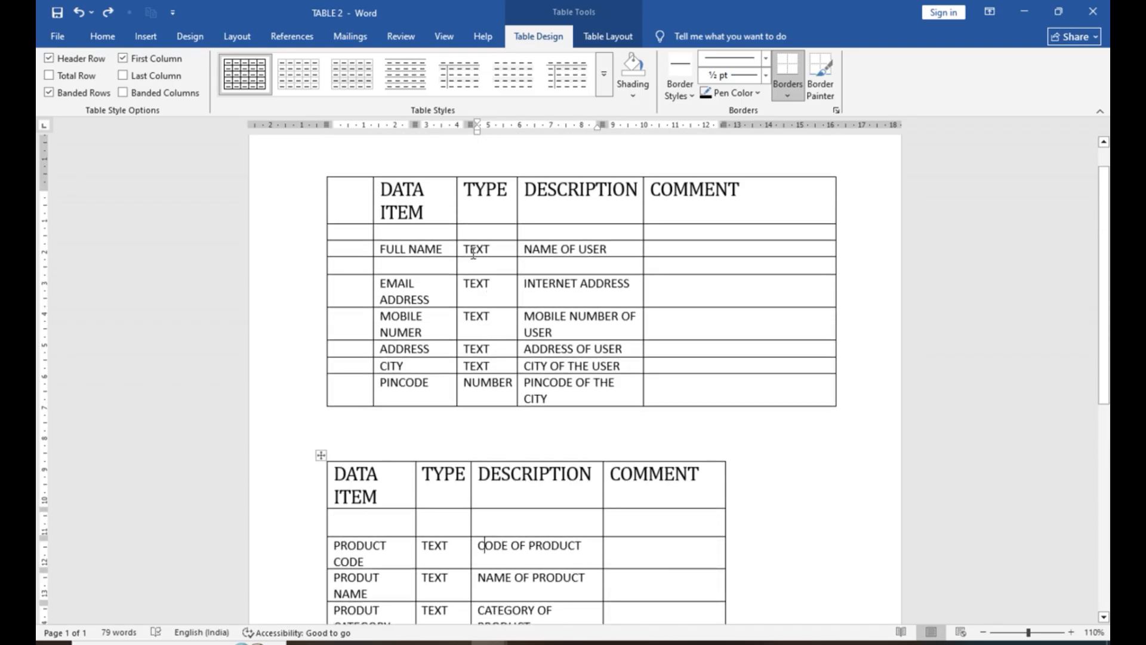
# Replace the upper table's TYPE entries with 15, 5, 20, 36, 15, 2, 10 and delete the DATA ITEM names
pyautogui.moveTo(468, 249); pyautogui.dragTo(481, 375)
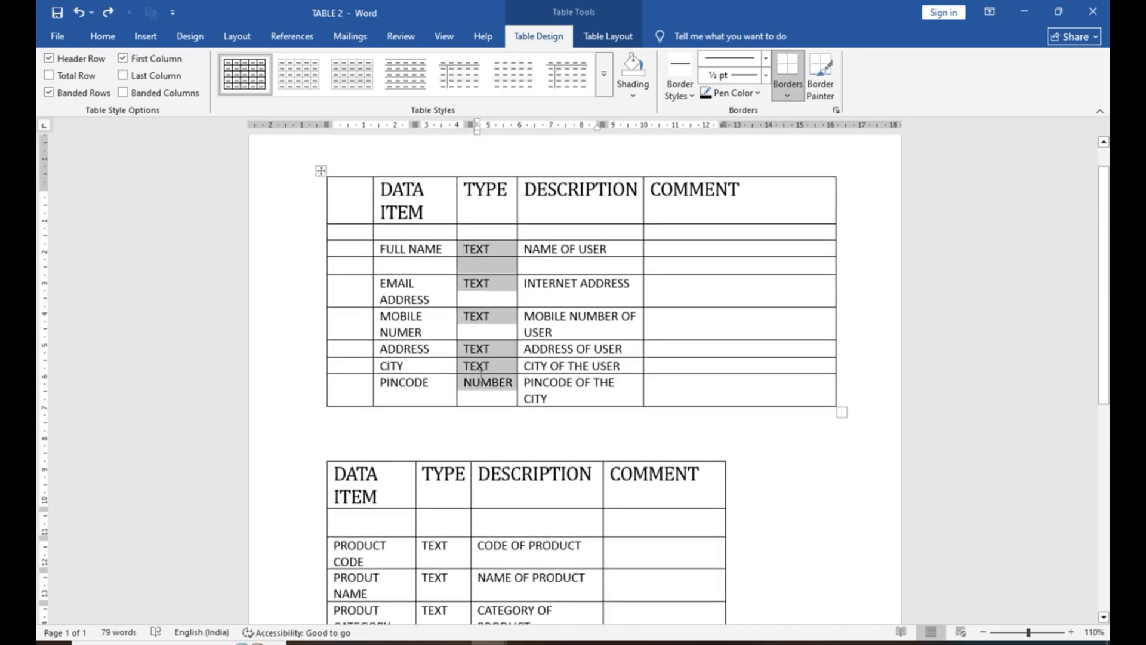
pyautogui.press('Delete')
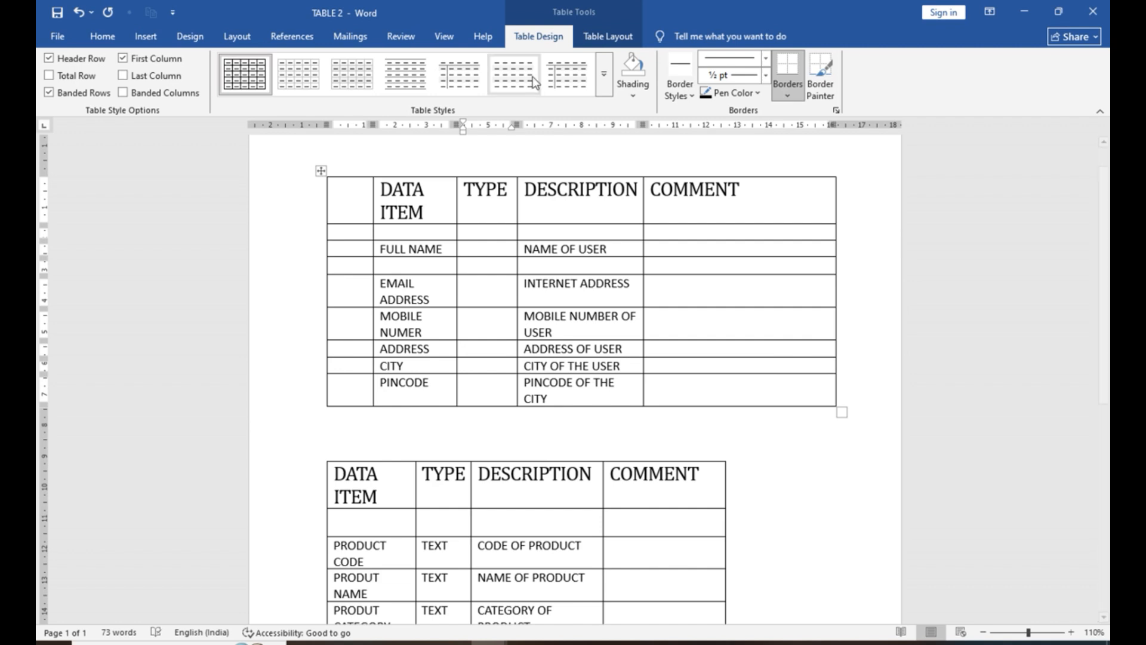
pyautogui.write('15')
pyautogui.press('Return')
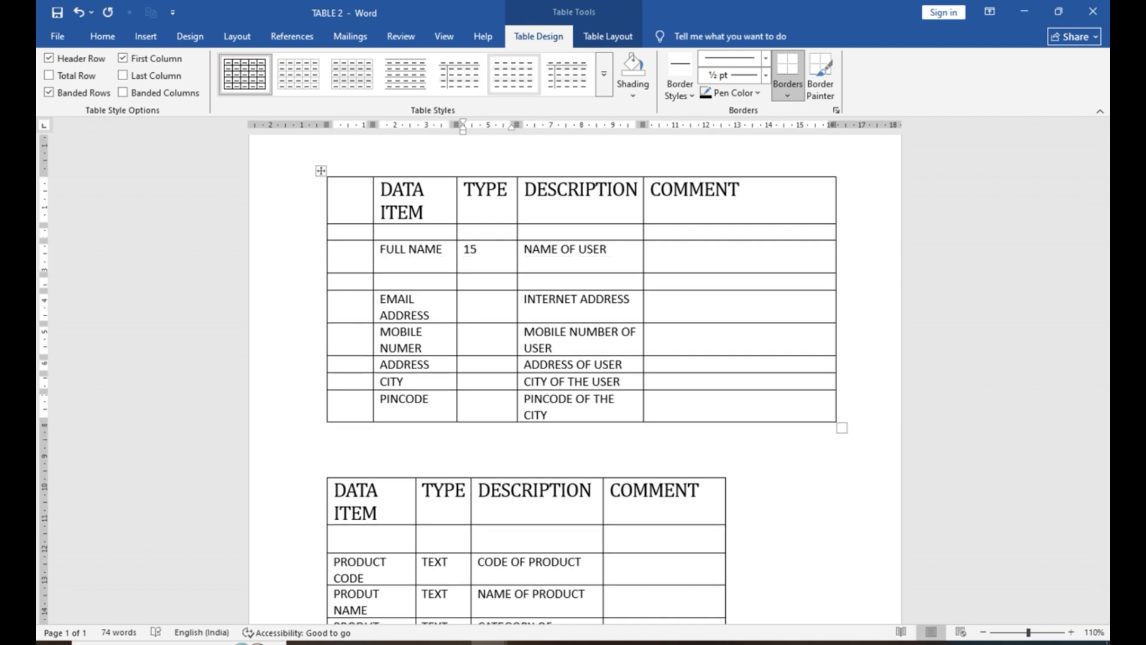
pyautogui.press('BackSpace')
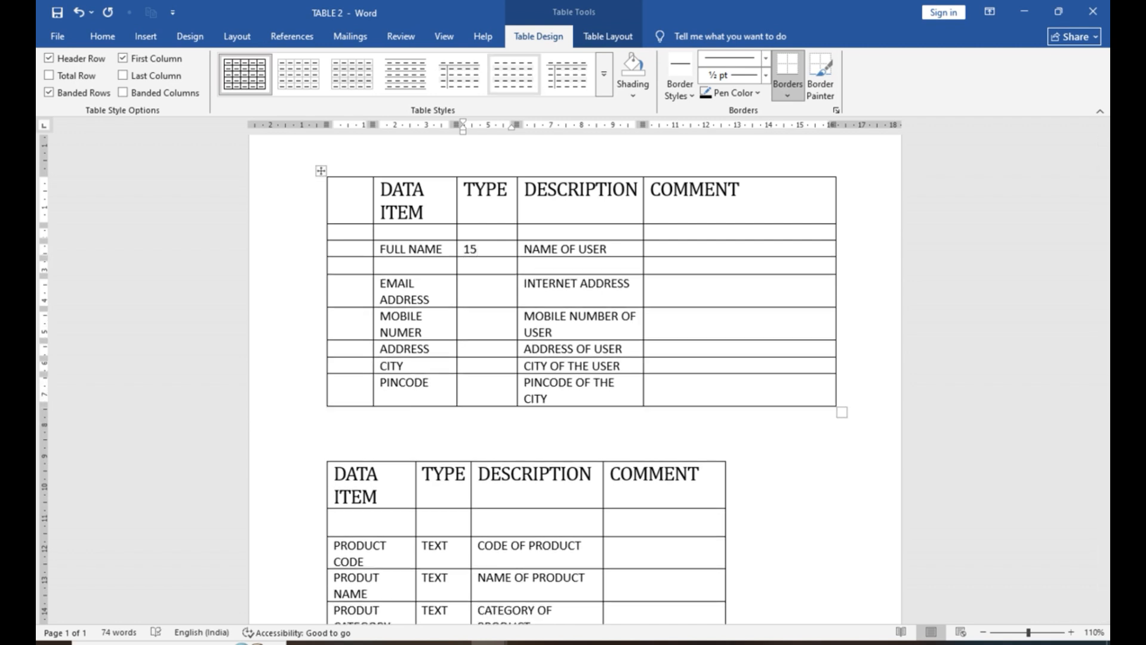
pyautogui.write('5')
pyautogui.press('Down')
pyautogui.write('20')
pyautogui.press('Down')
pyautogui.write('36')
pyautogui.press('Down')
pyautogui.write('15')
pyautogui.write('2')
pyautogui.press('Down')
pyautogui.write('10')
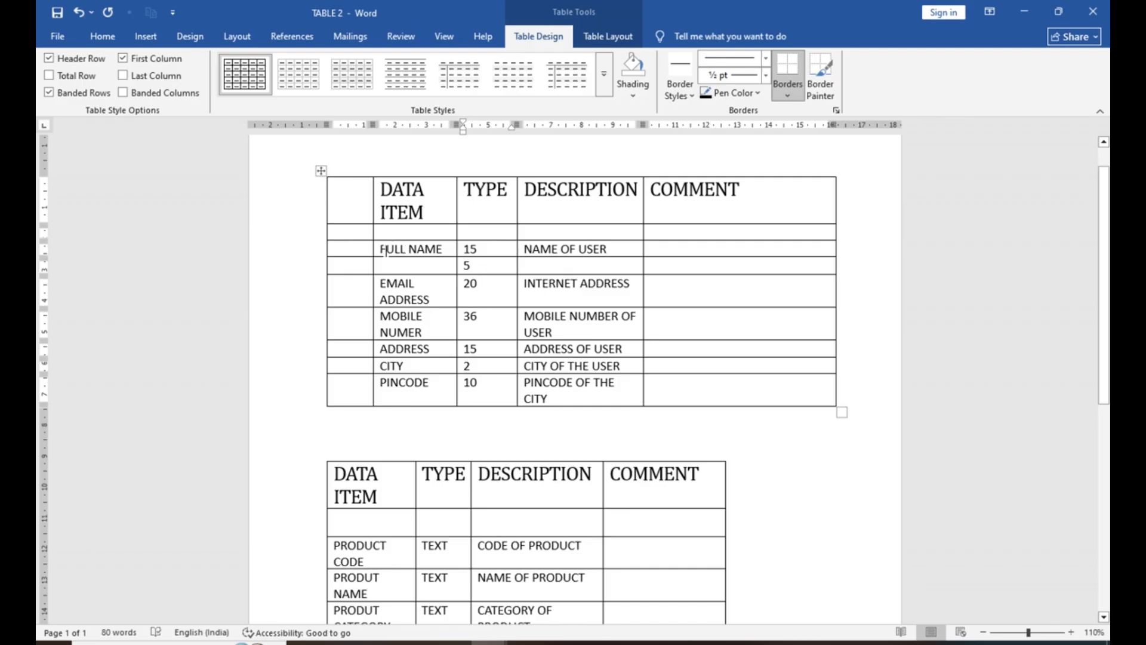
pyautogui.moveTo(386, 250); pyautogui.dragTo(372, 381)
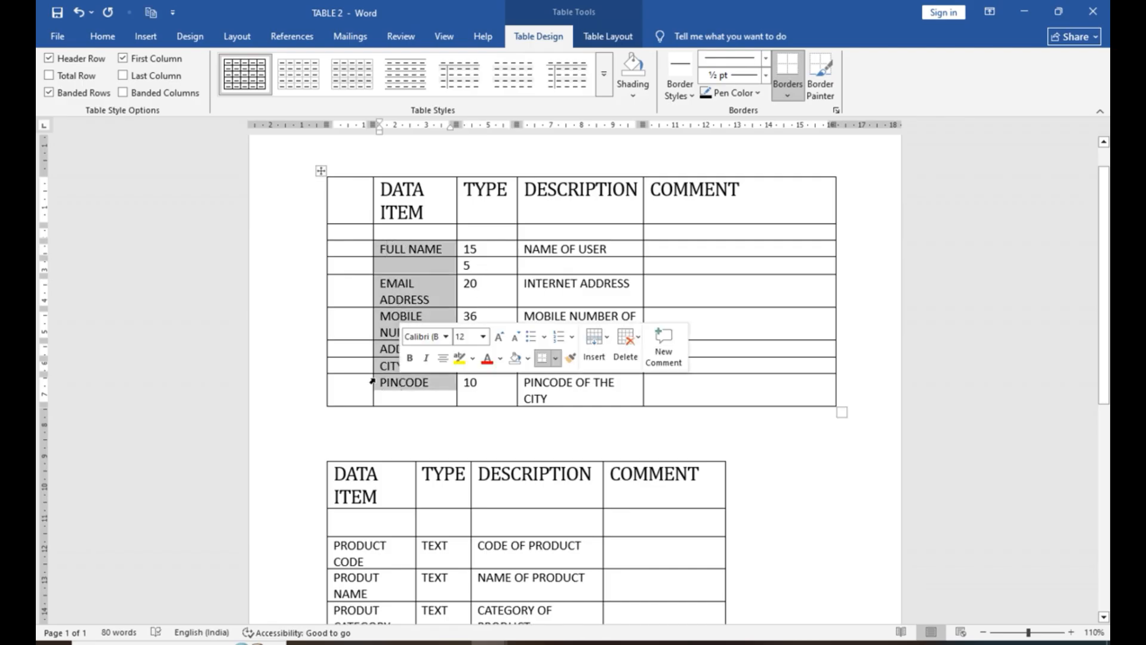
pyautogui.press('BackSpace')
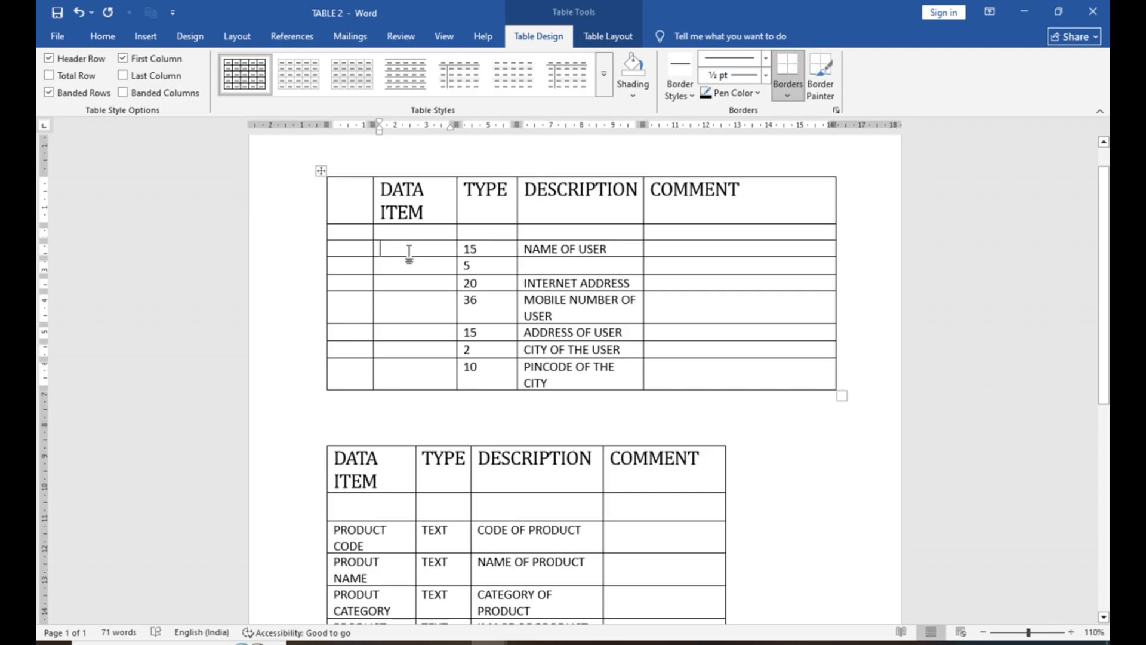
# Type Product 1, then paste-fill Product2 and Product3 into the DATA ITEM cells below it
pyautogui.write('pro')
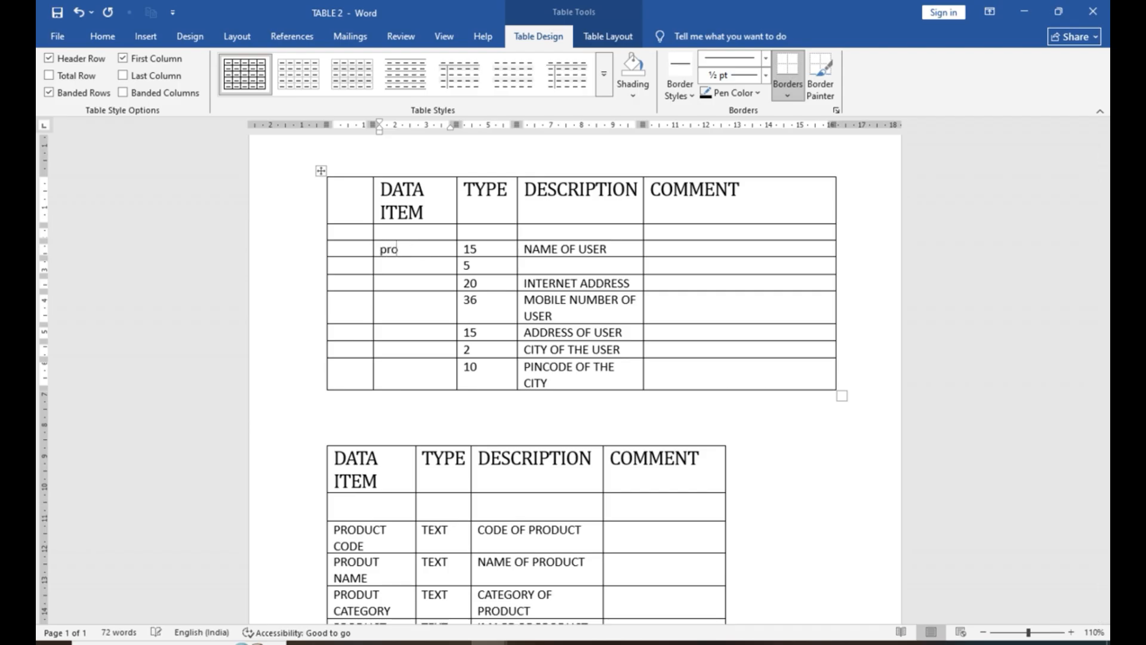
pyautogui.write('duct 1')
pyautogui.doubleClick(389, 251)
pyautogui.hotkey('ctrl', 'c')
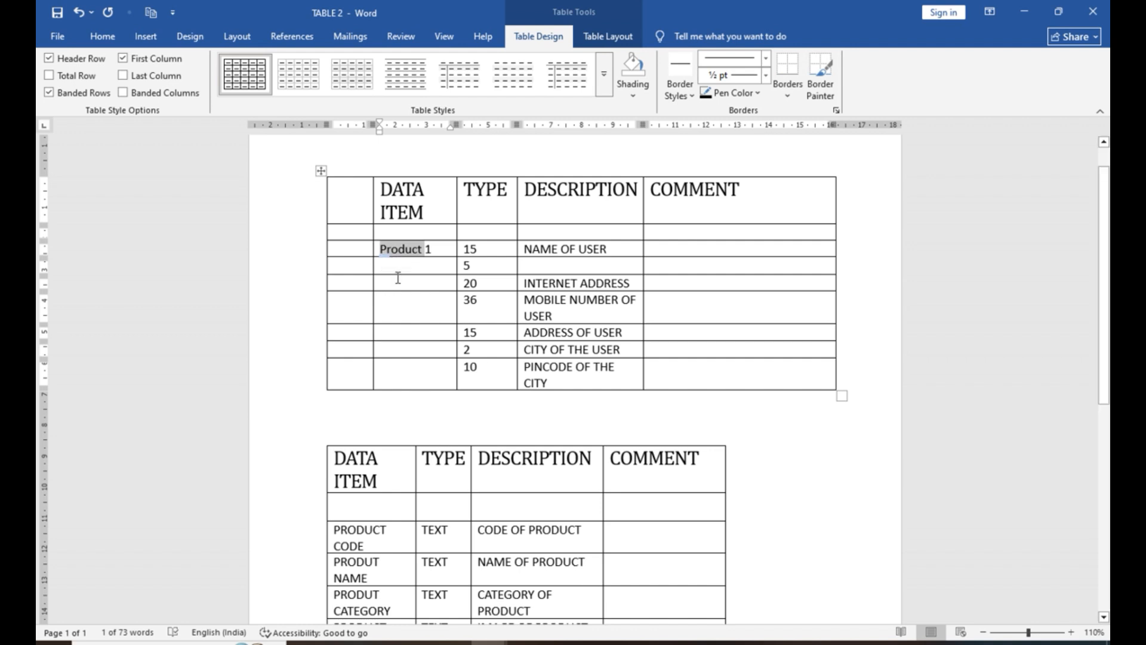
pyautogui.click(409, 267)
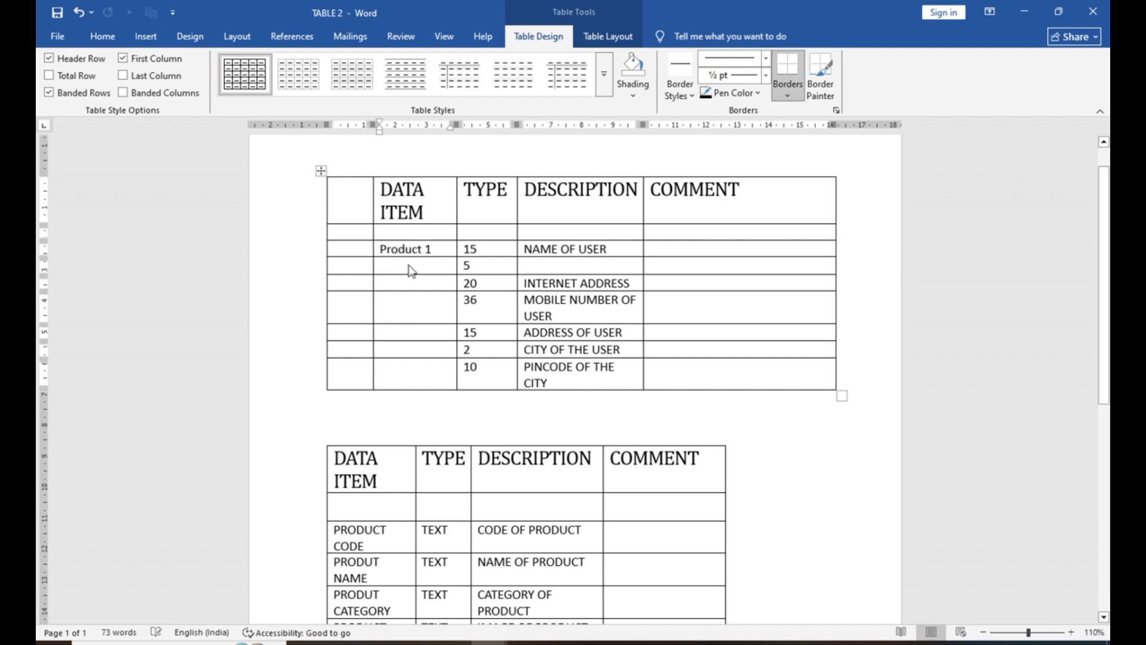
pyautogui.hotkey('ctrl', 'v')
pyautogui.write('2')
pyautogui.hotkey('ctrl', 'v')
pyautogui.write('3')
# Fill the remaining DATA ITEM cells with Product4 through Product7
pyautogui.press('Down')
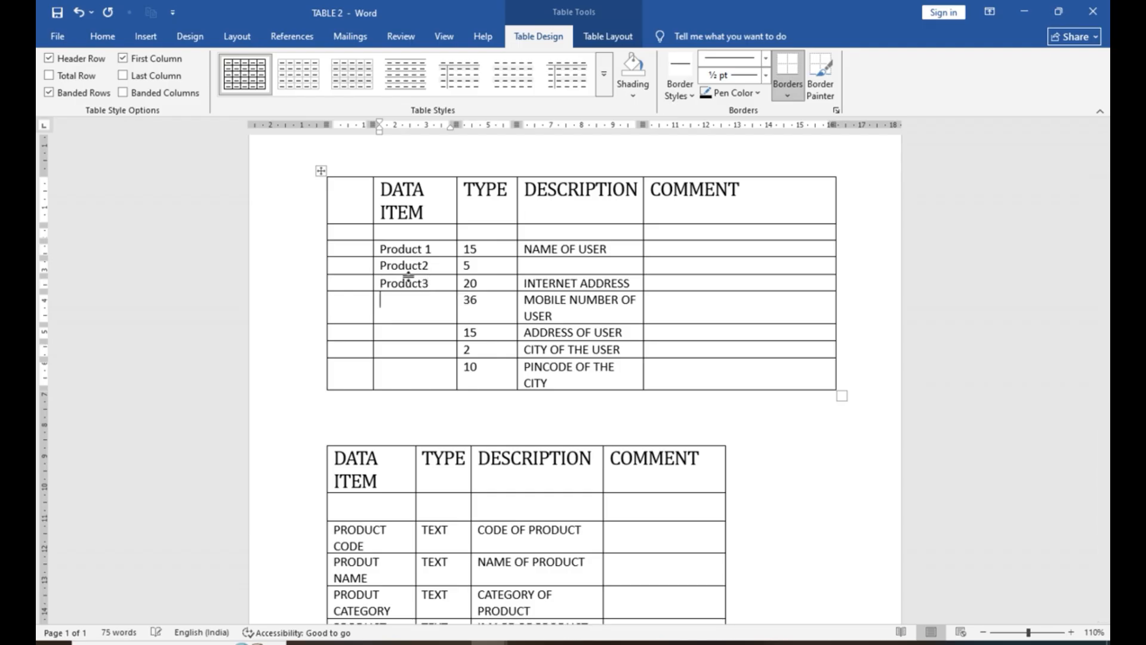
pyautogui.hotkey('ctrl', 'v')
pyautogui.write('3')
pyautogui.press('BackSpace')
pyautogui.write('4')
pyautogui.press('Down')
pyautogui.hotkey('ctrl', 'v')
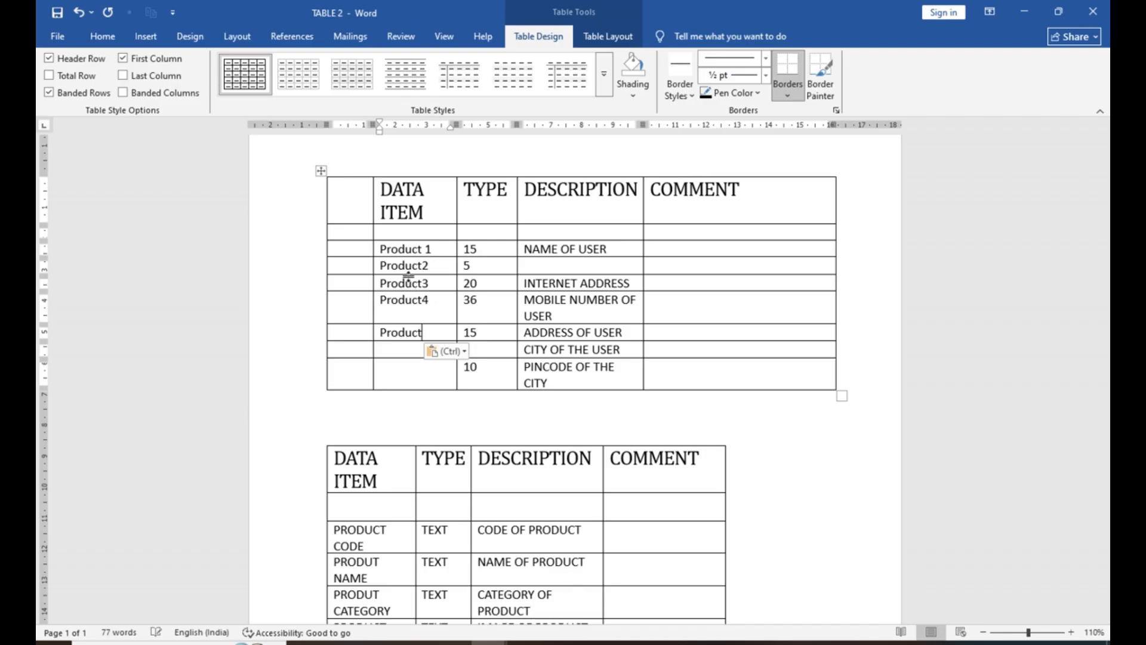
pyautogui.write('5')
pyautogui.press('Down')
pyautogui.hotkey('ctrl', 'v')
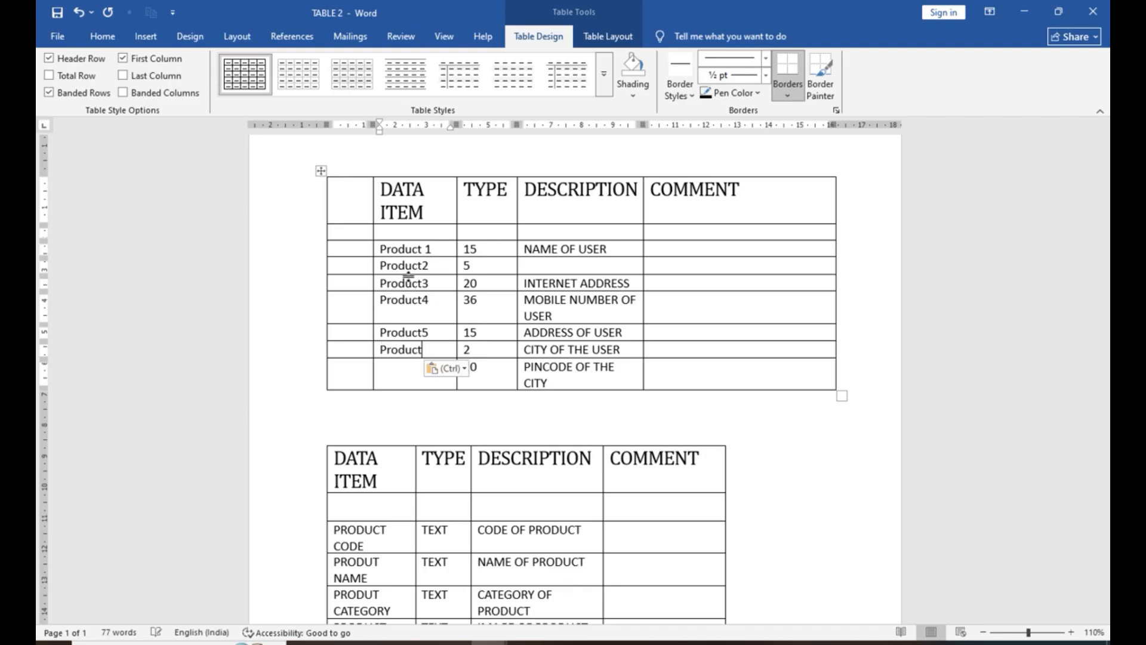
pyautogui.write('6')
pyautogui.press('Down')
pyautogui.hotkey('ctrl', 'v')
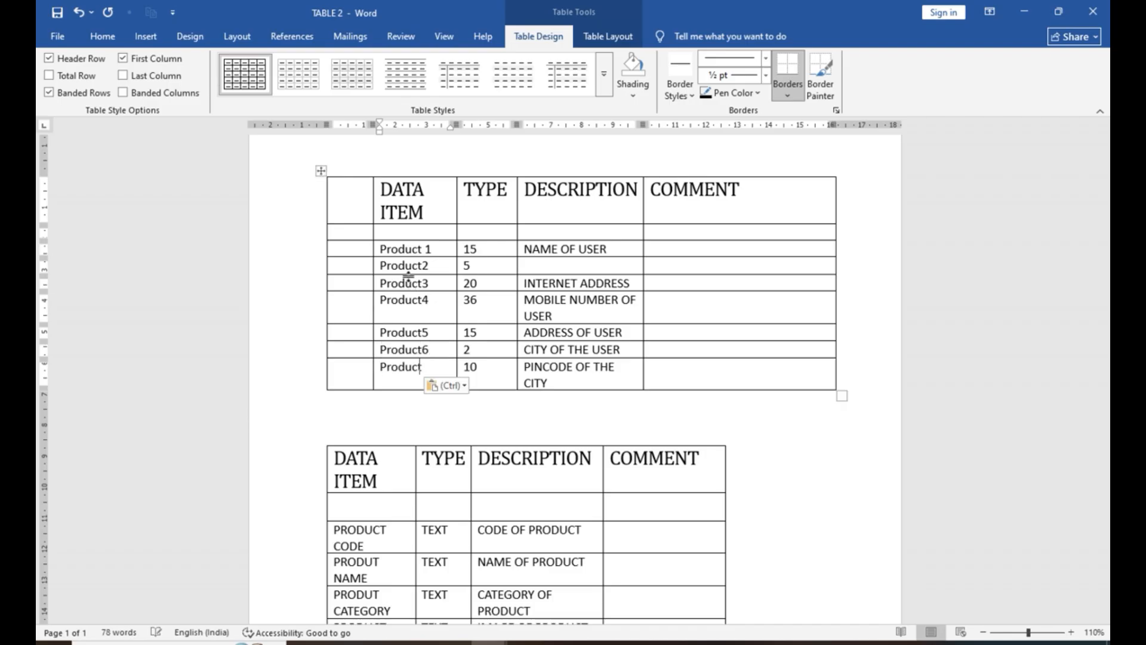
pyautogui.write('7')
pyautogui.click(455, 328)
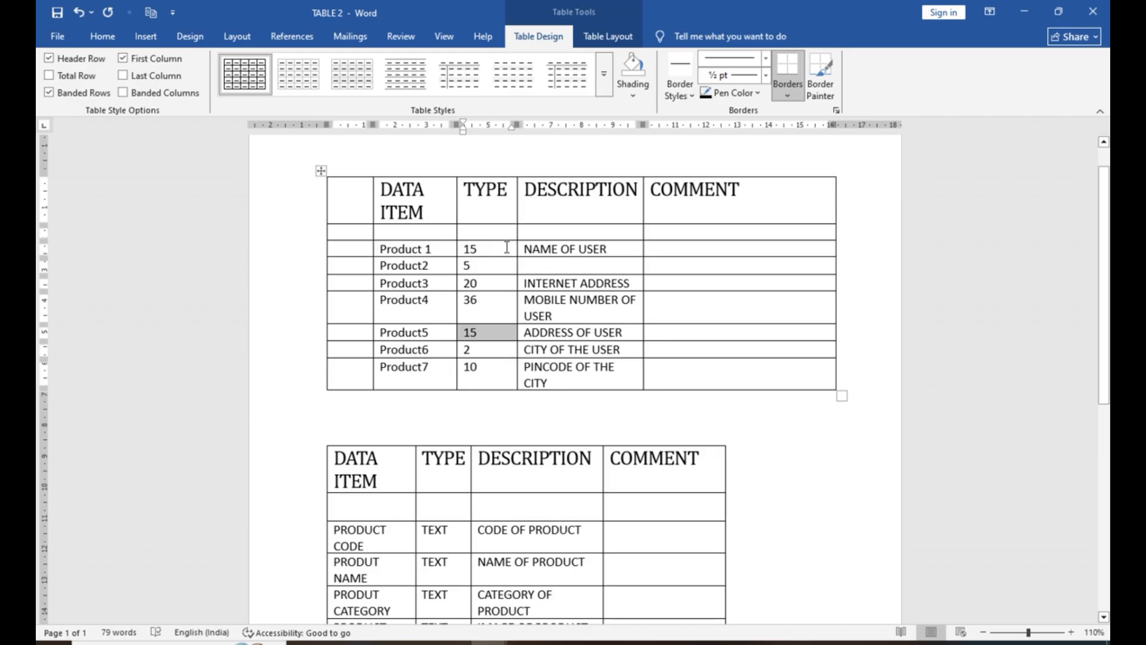
# Apply the orange Grid Table style from the full table styles gallery to the upper table
pyautogui.click(481, 252)
pyautogui.click(486, 332)
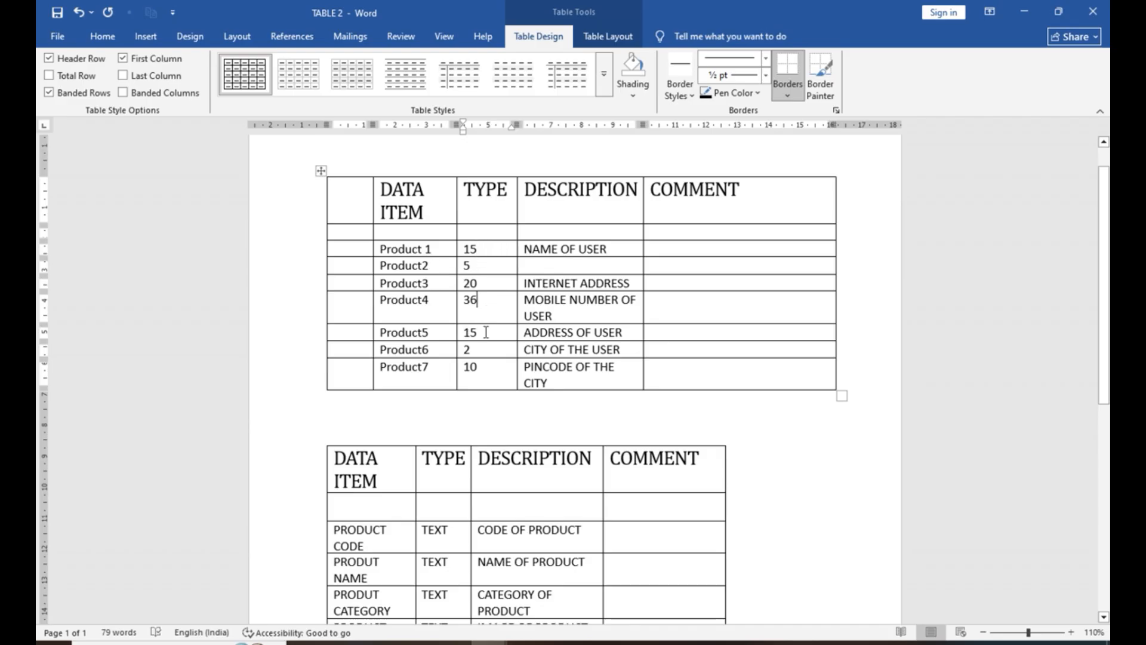
pyautogui.click(478, 270)
pyautogui.click(604, 70)
pyautogui.click(353, 323)
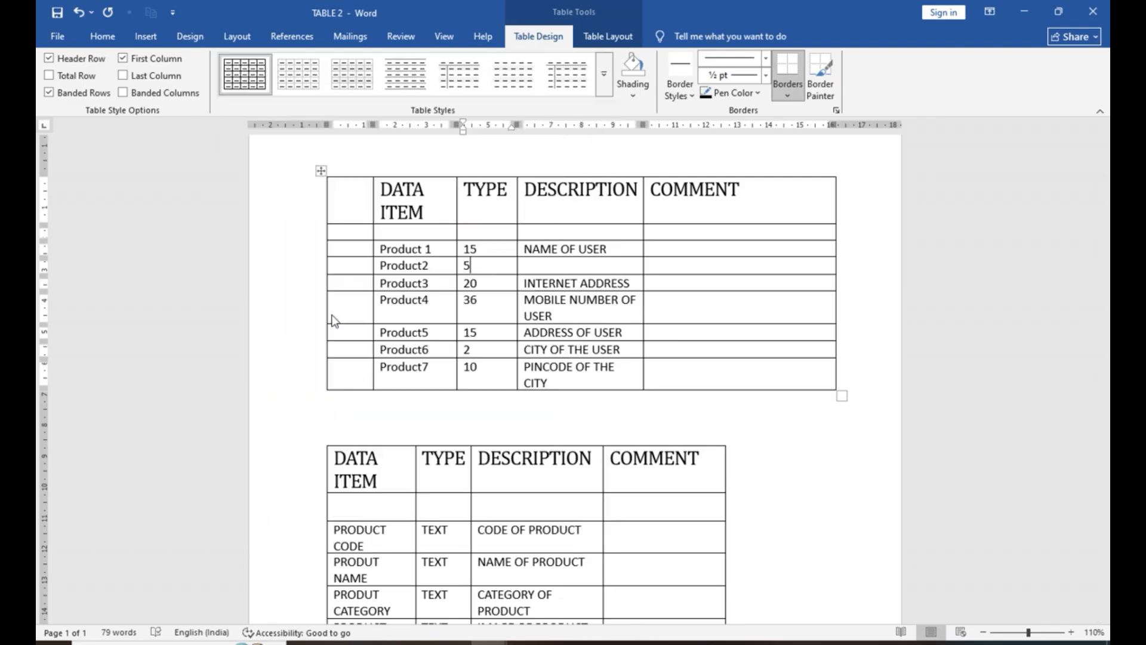
pyautogui.click(480, 266)
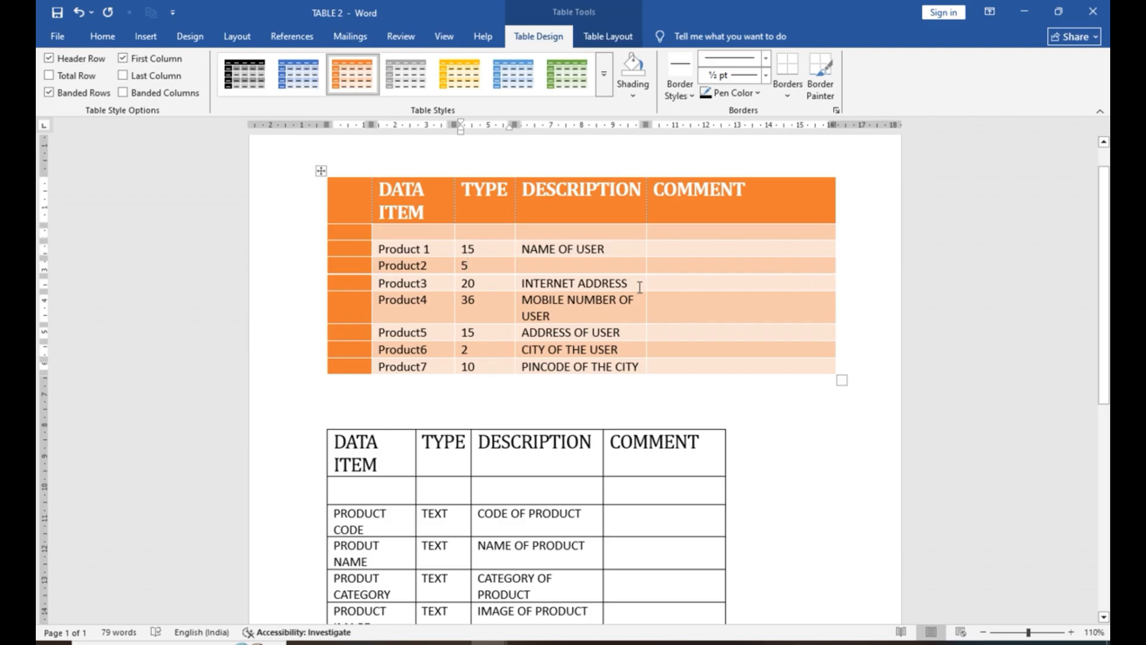
# Shade Product2's TYPE cell red, and Product4's row cells purple and blue (the 36)
pyautogui.click(634, 92)
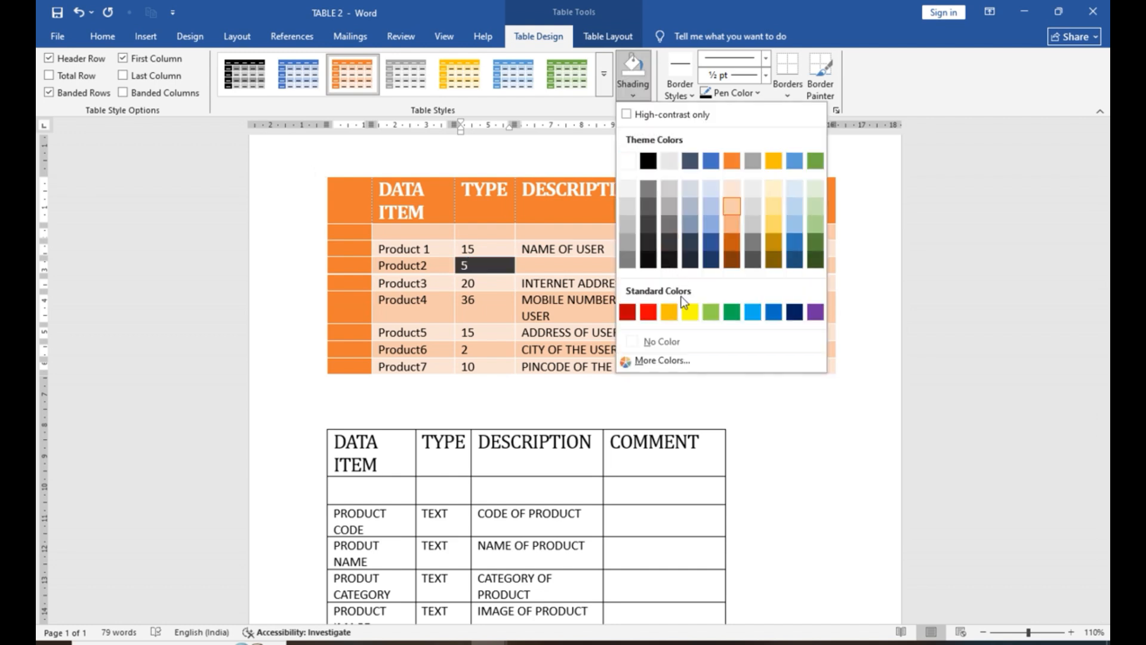
pyautogui.click(655, 315)
pyautogui.click(533, 300)
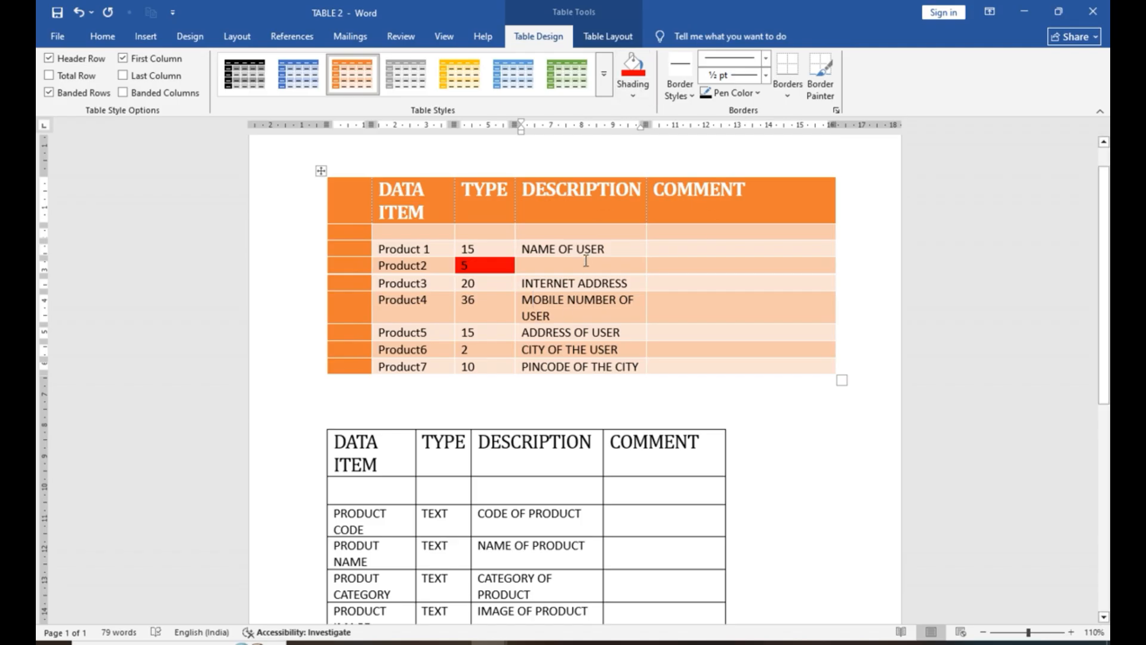
pyautogui.click(633, 95)
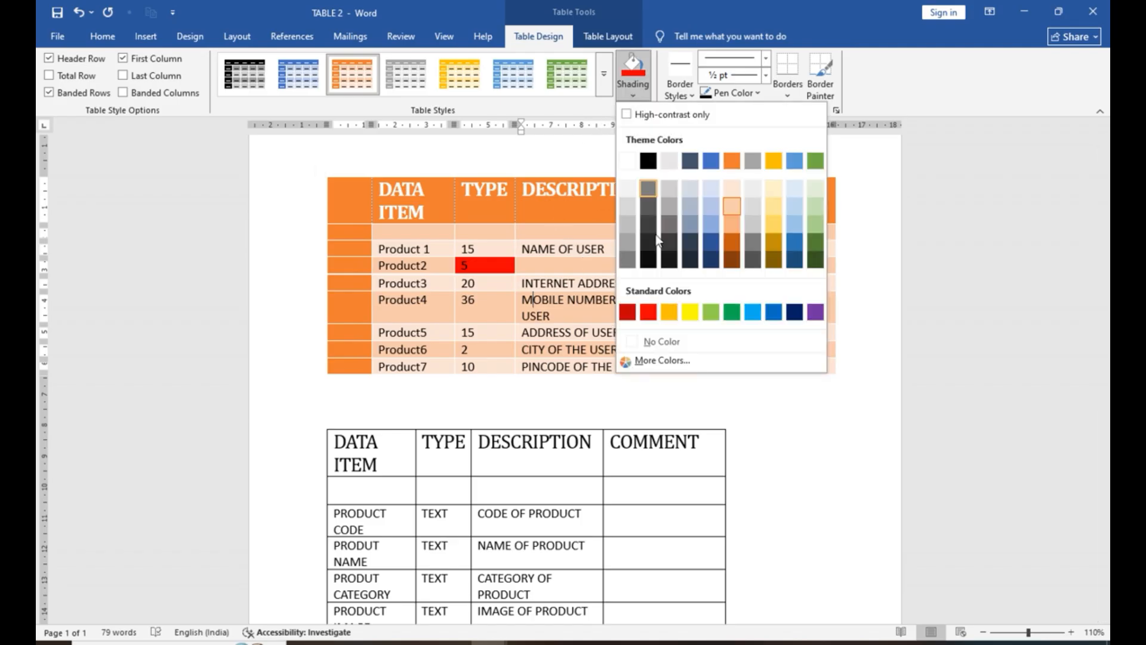
pyautogui.click(815, 312)
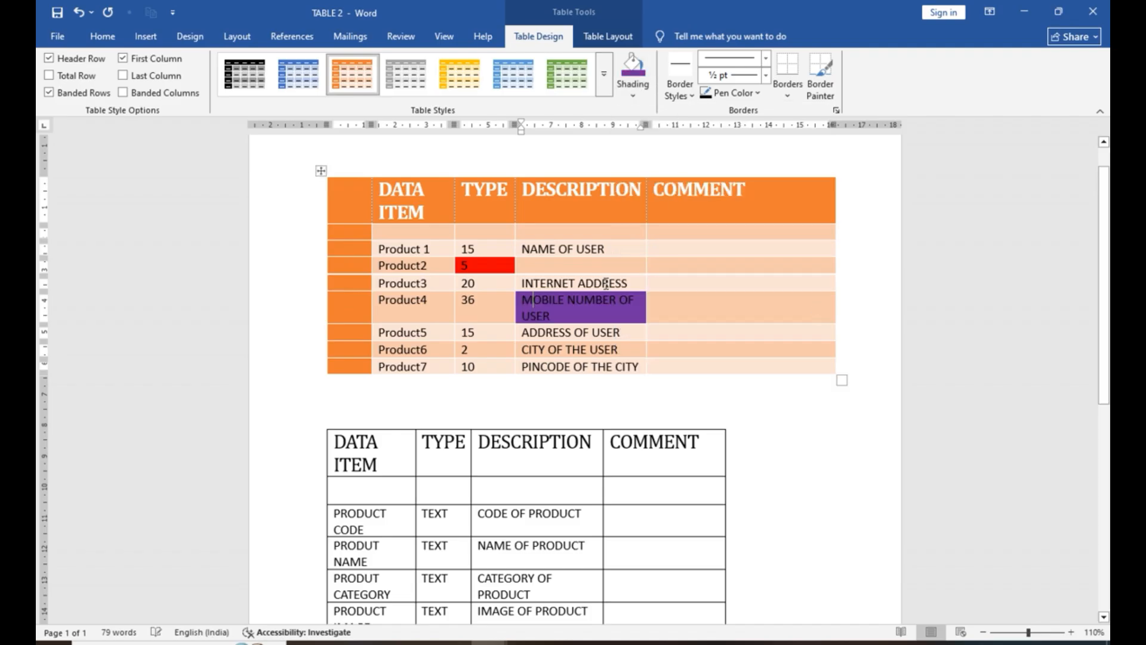
pyautogui.click(474, 300)
pyautogui.click(633, 90)
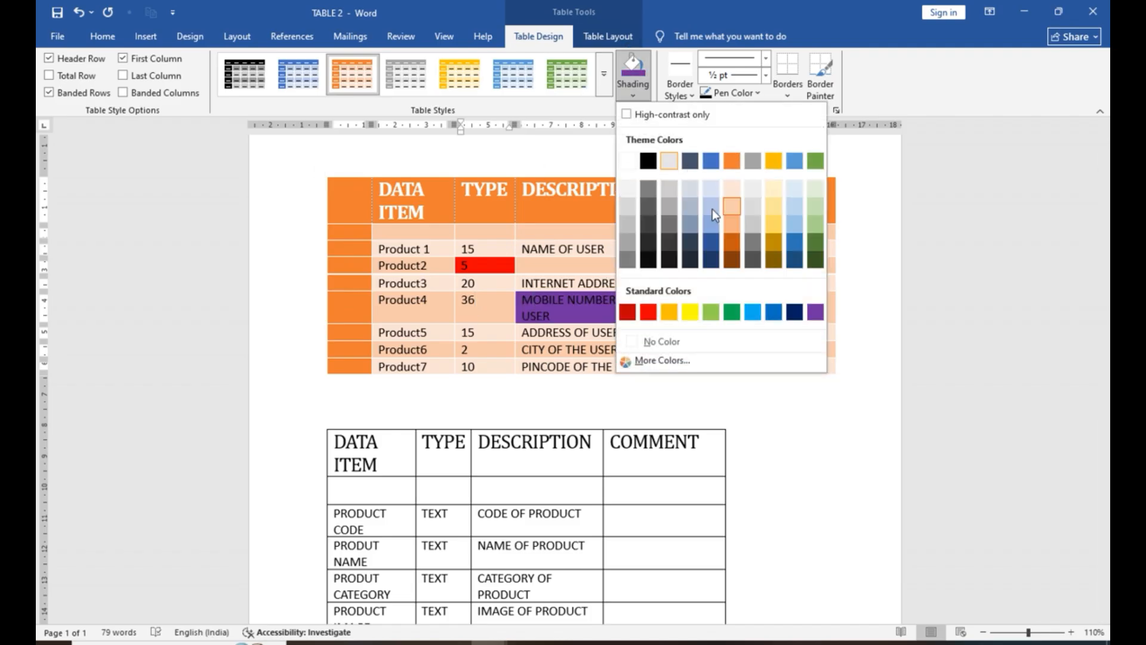
pyautogui.click(711, 161)
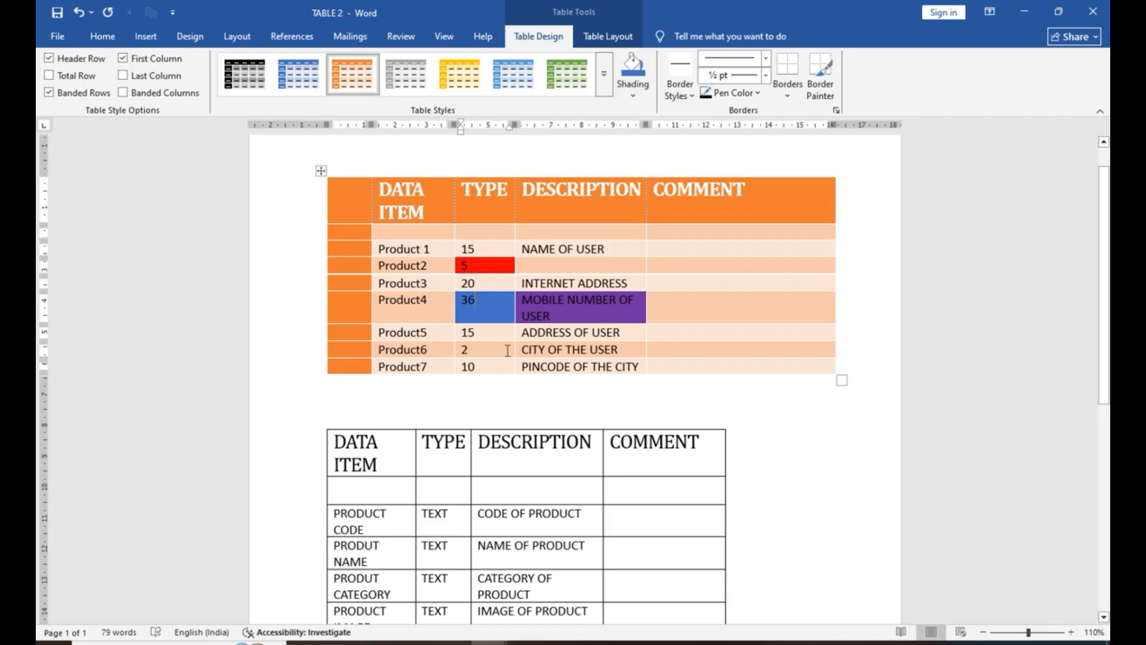
# Shade Product6's TYPE cell grey, then try shading the lower table's CODE OF PRODUCT cell
pyautogui.click(632, 100)
pyautogui.click(645, 314)
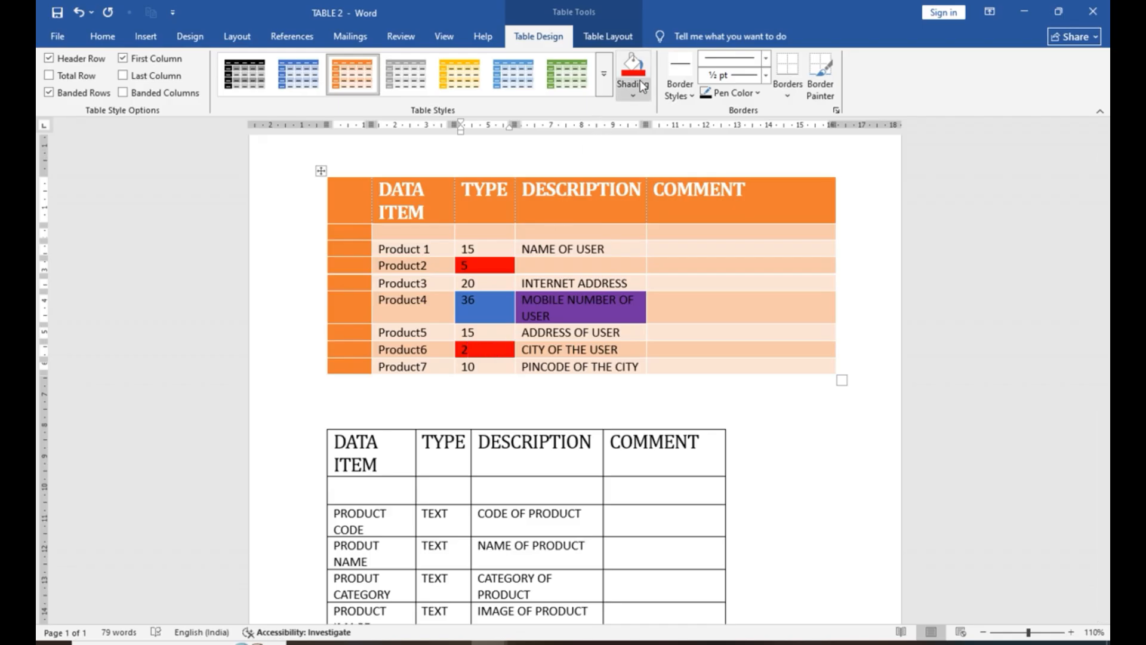
pyautogui.click(633, 96)
pyautogui.click(688, 311)
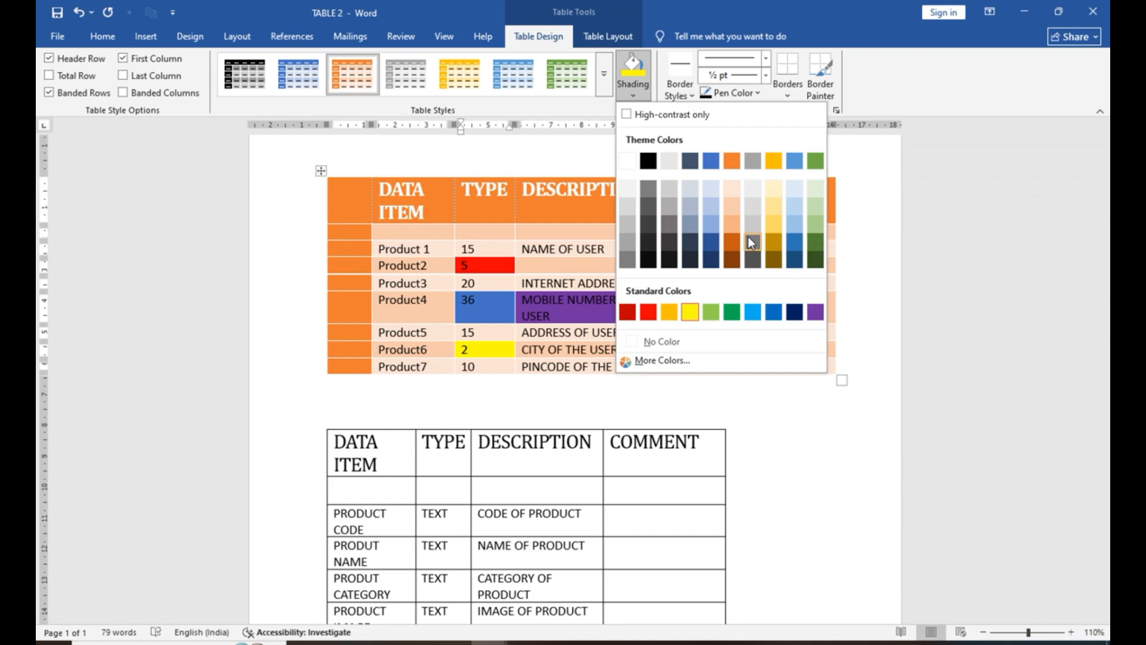
pyautogui.click(749, 242)
pyautogui.scroll(-4, 589, 258)
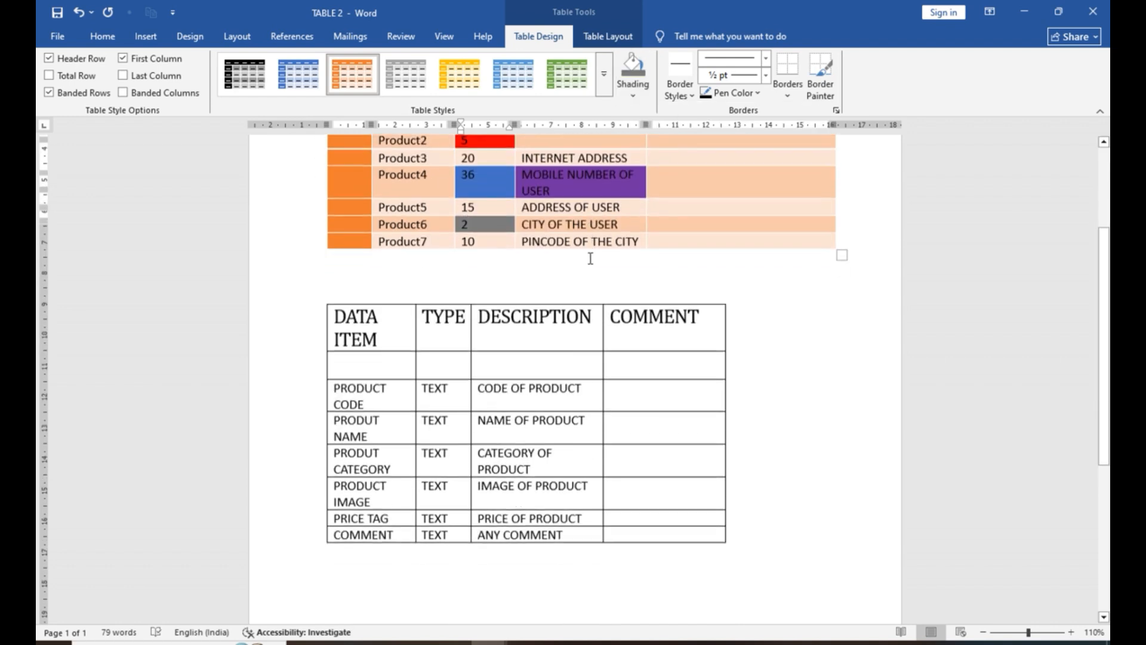
pyautogui.click(488, 355)
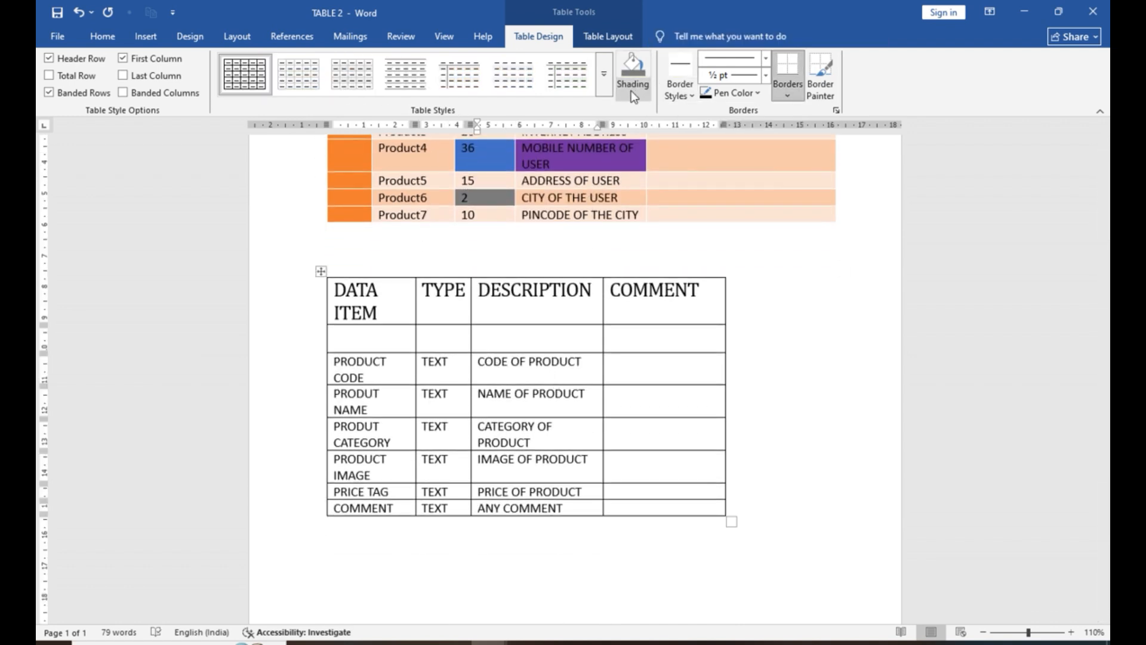
pyautogui.click(633, 94)
pyautogui.click(634, 96)
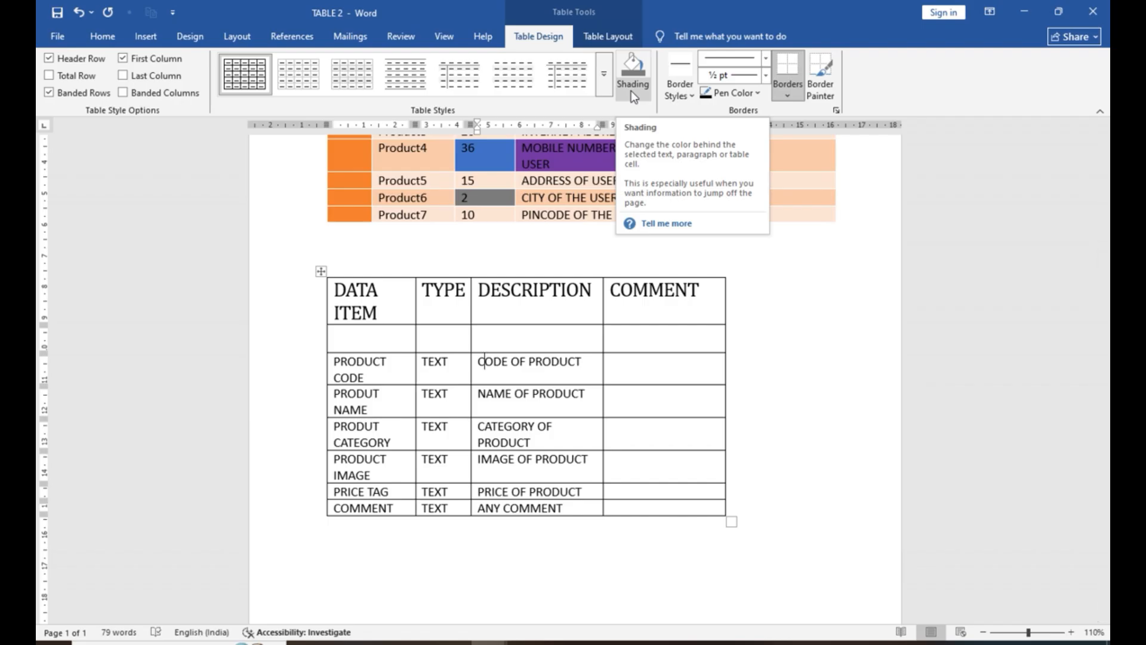
pyautogui.click(542, 361)
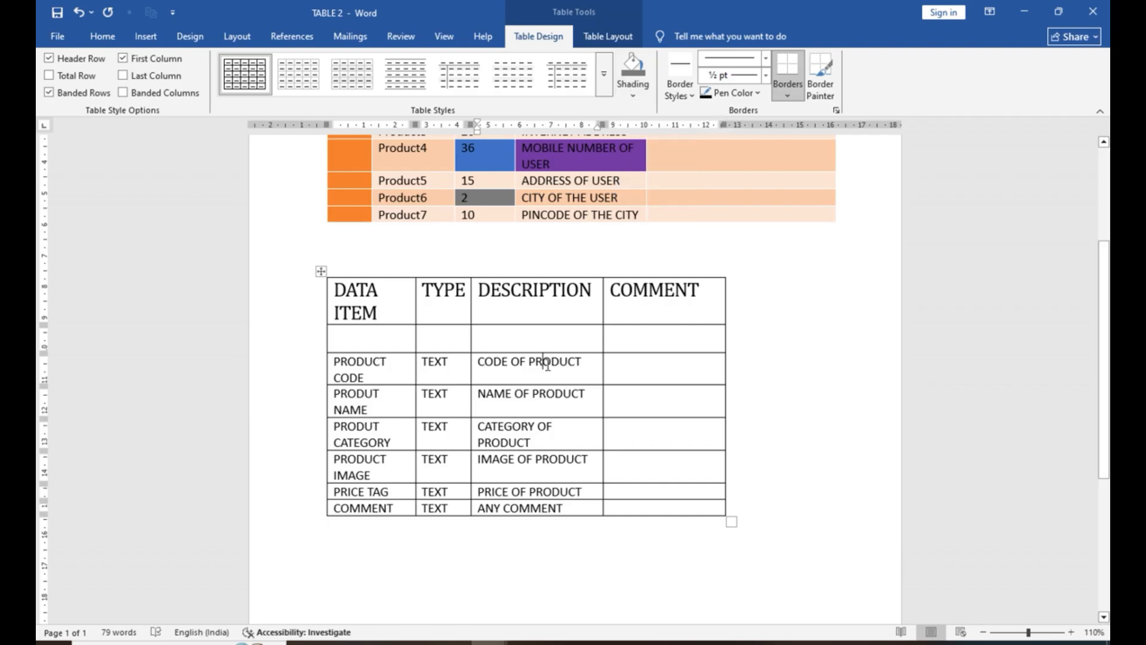
pyautogui.scroll(3, 548, 364)
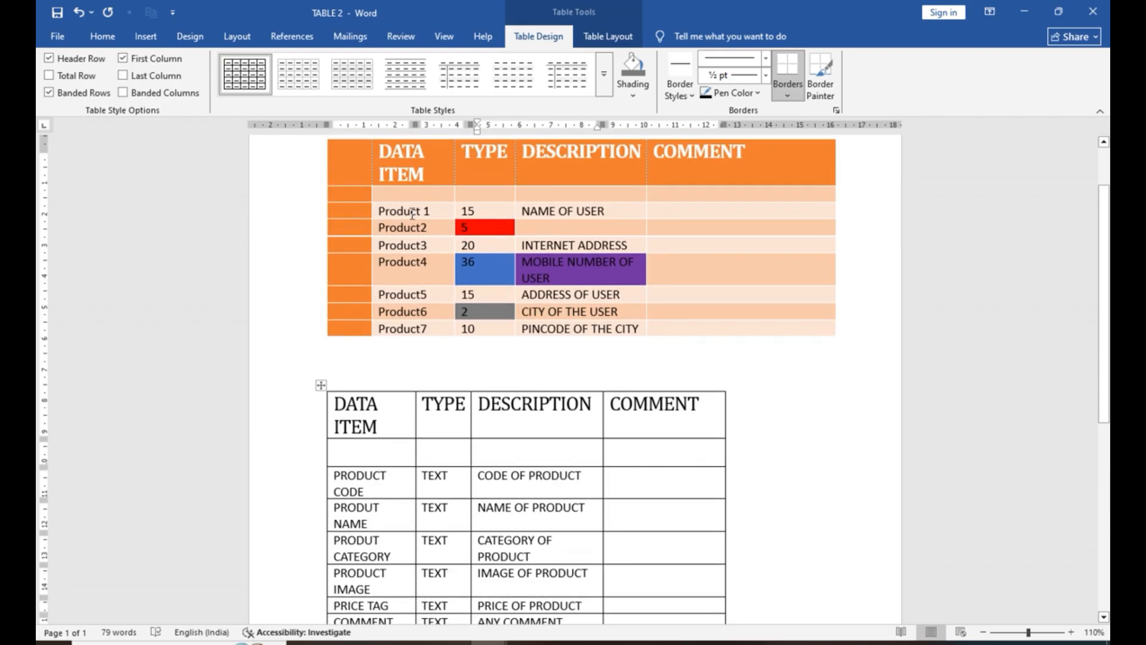
# Shade the Product6 (2) and Product7 (10) TYPE cells red and make the Product5 row taller
pyautogui.click(489, 233)
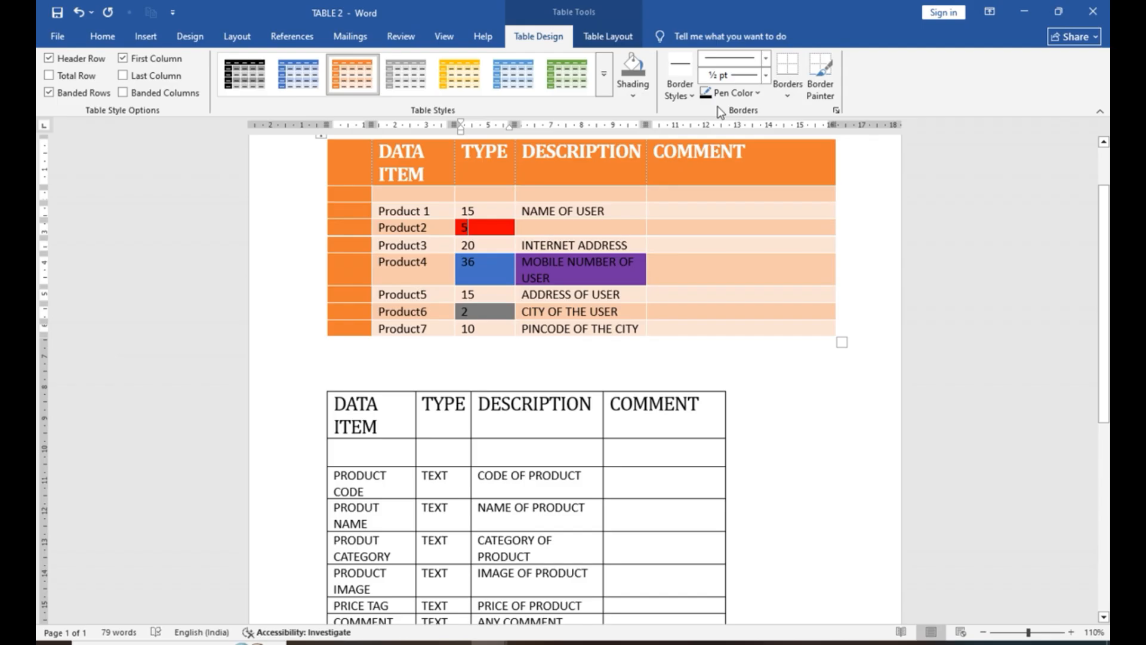
pyautogui.click(641, 100)
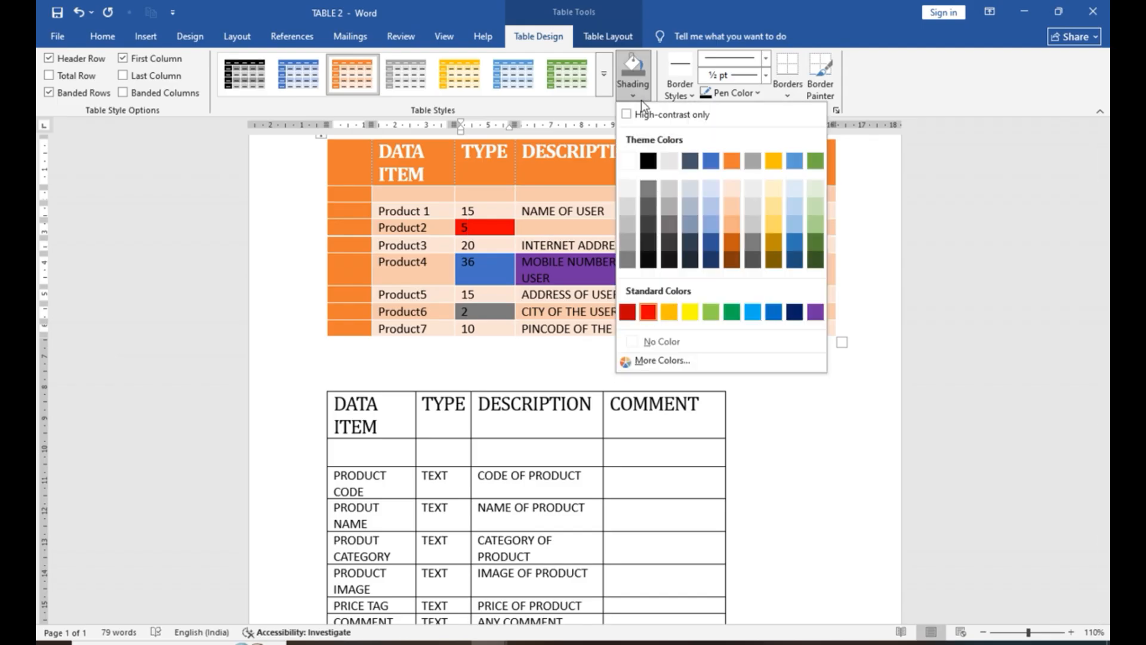
pyautogui.click(638, 307)
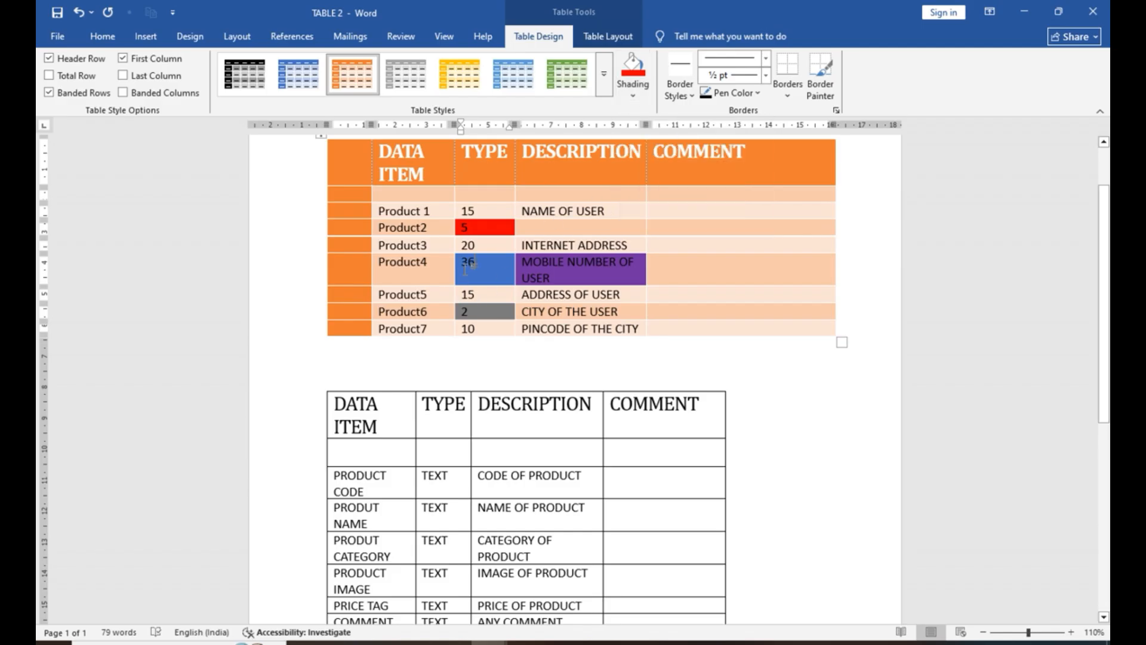
pyautogui.press('Down')
pyautogui.press('Down')
pyautogui.press('Down')
pyautogui.moveTo(475, 304); pyautogui.dragTo(475, 312)
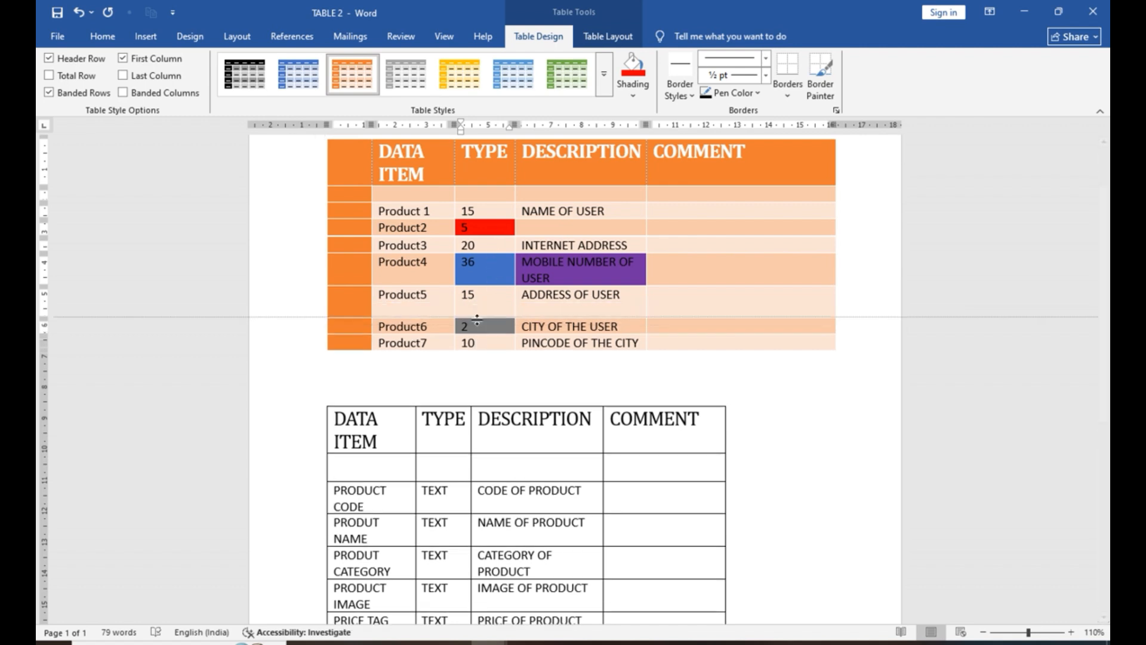
pyautogui.tripleClick(487, 331)
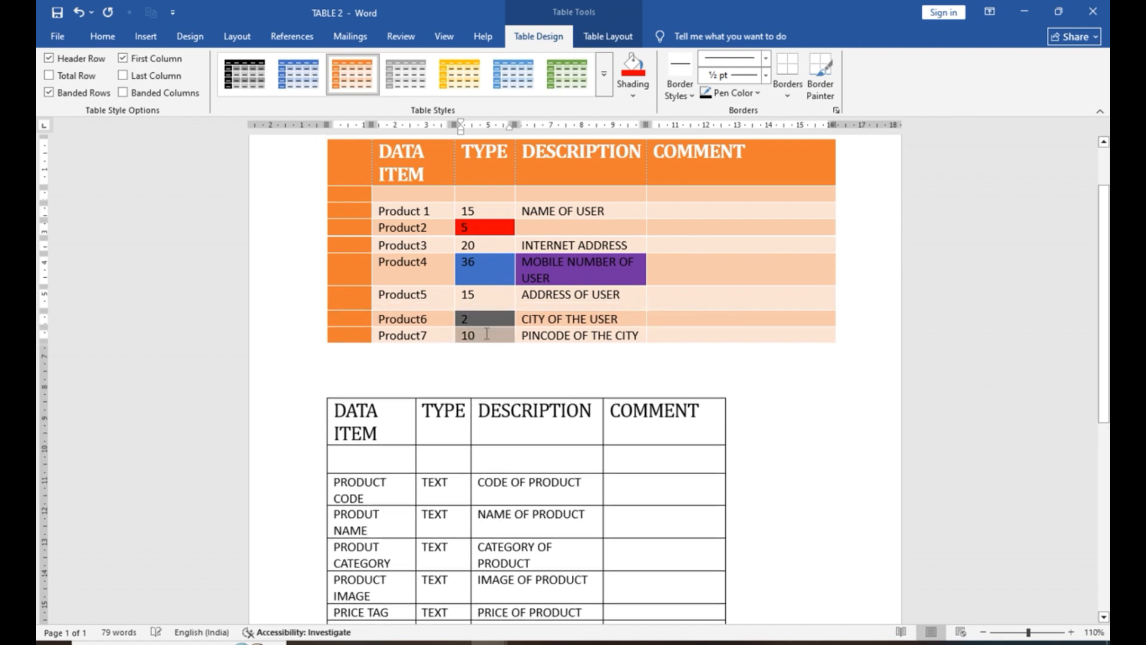
pyautogui.click(641, 91)
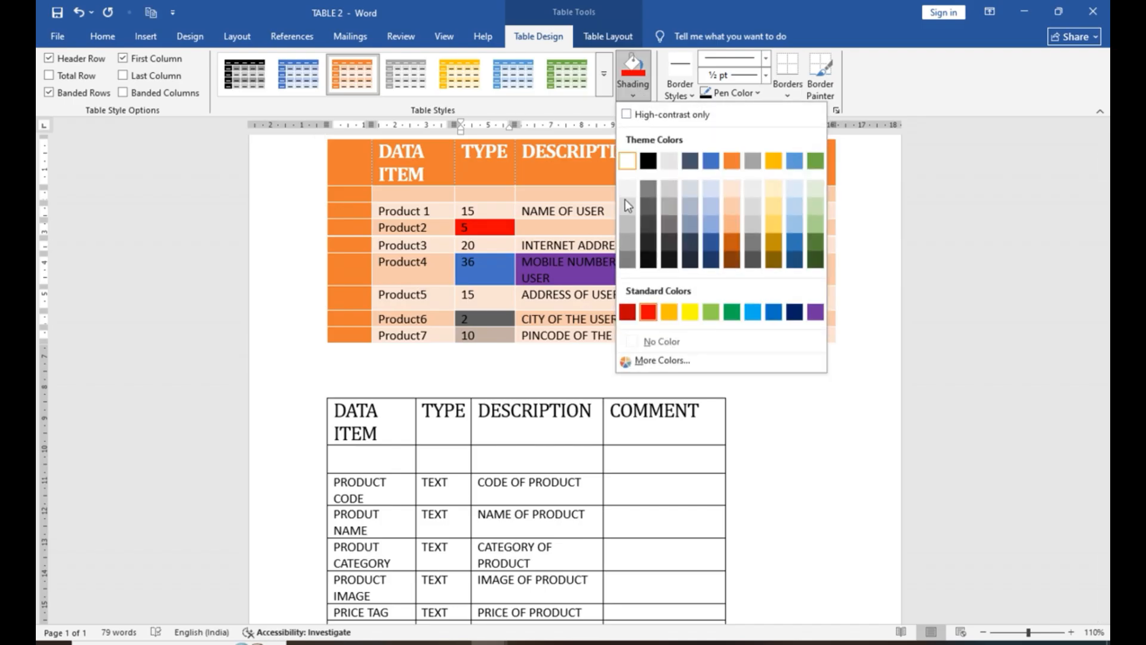
pyautogui.click(648, 311)
pyautogui.click(504, 357)
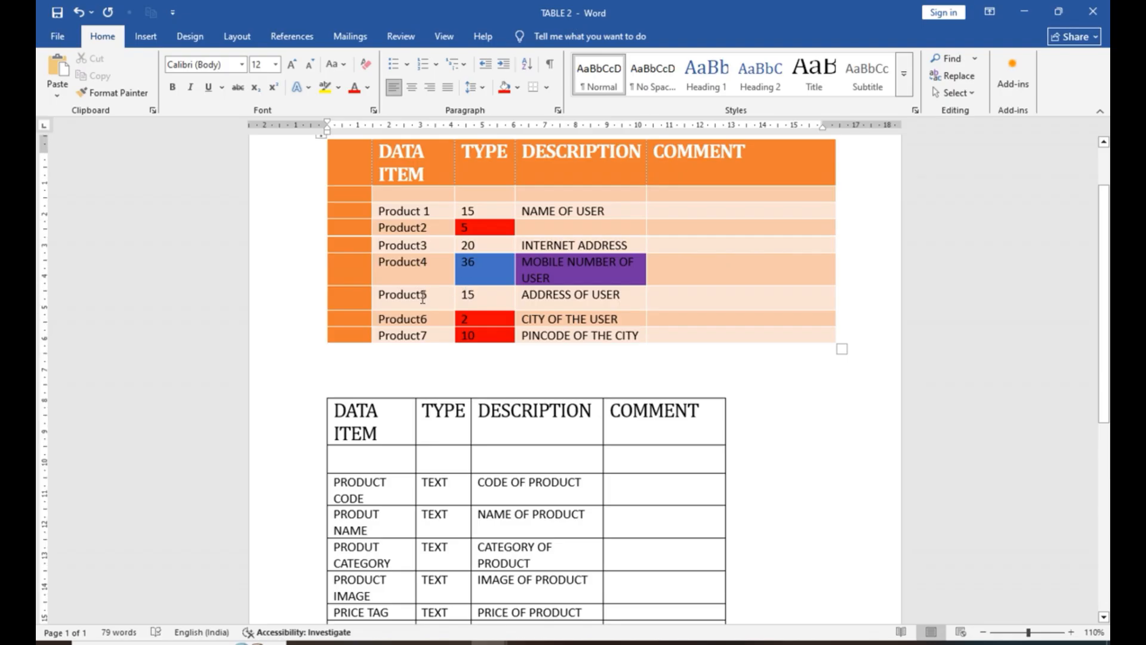
# Drag the Product 1 row's bottom border down to add space beneath NAME OF USER
pyautogui.scroll(-2, 420, 291)
pyautogui.scroll(2, 420, 291)
pyautogui.click(627, 217)
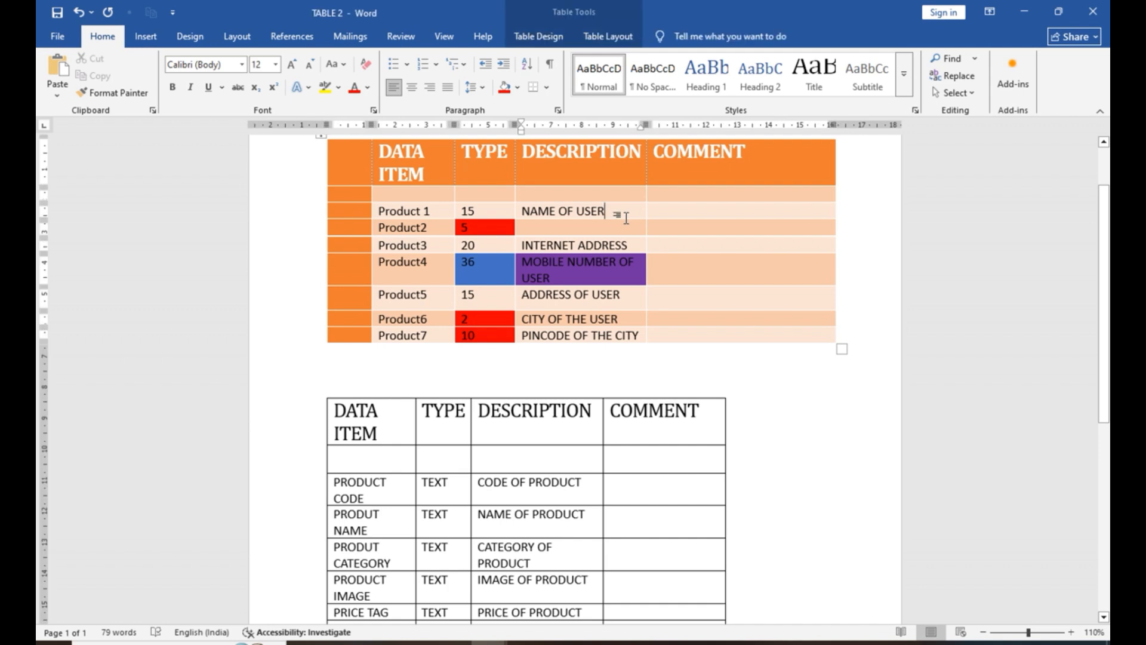
pyautogui.press('Return')
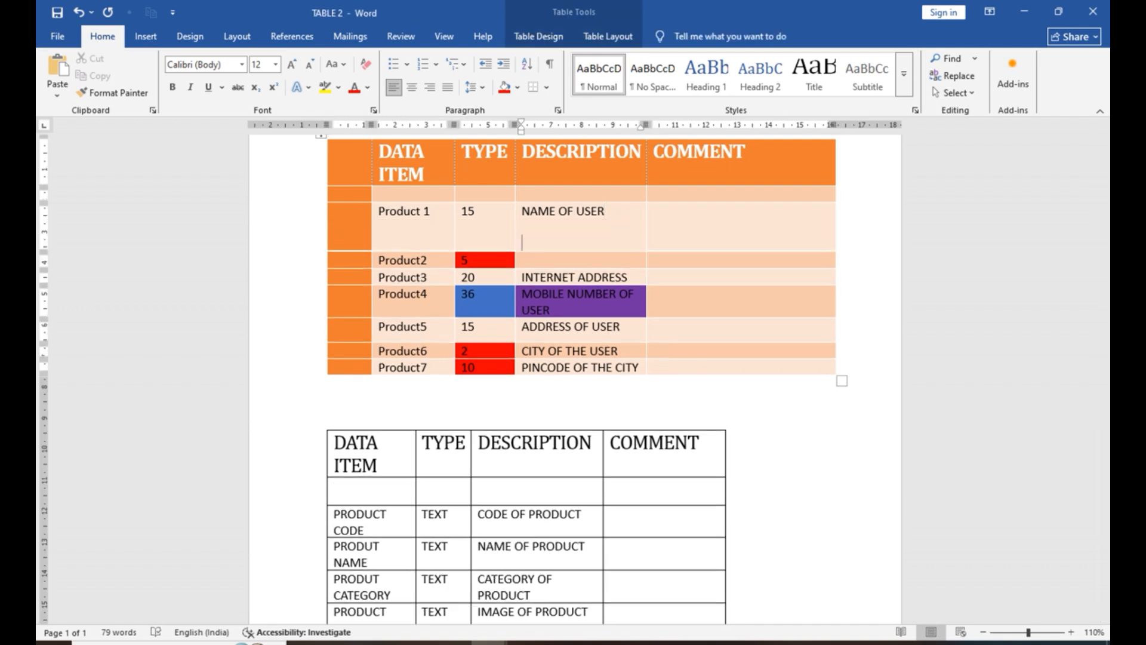
pyautogui.press('BackSpace')
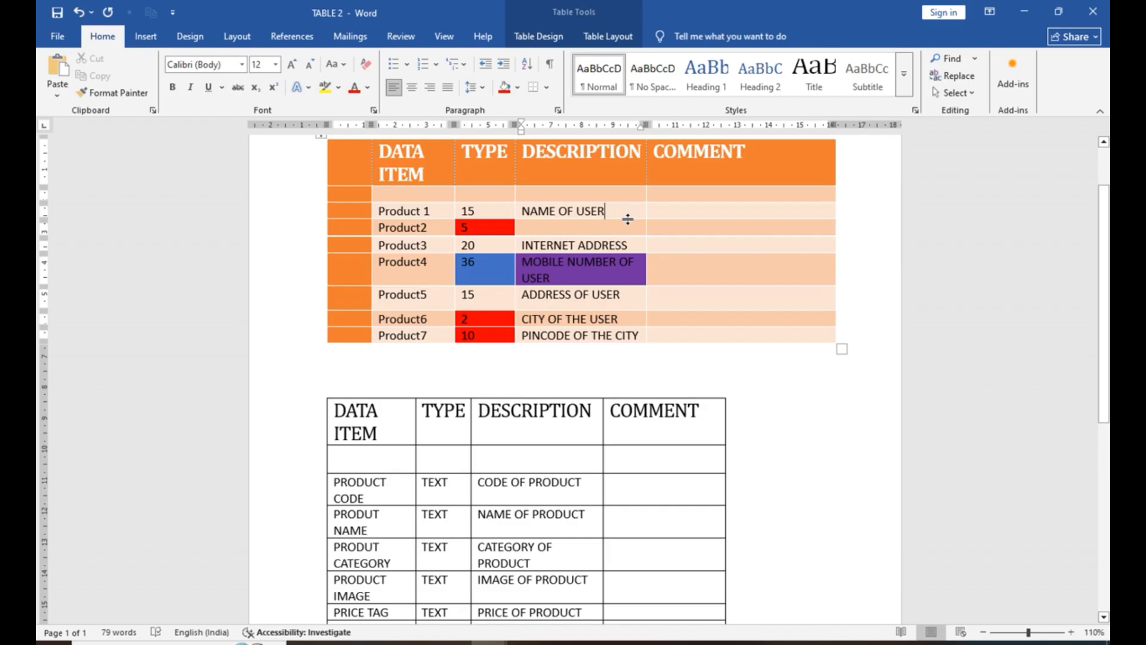
pyautogui.moveTo(627, 222)
pyautogui.mouseDown()
pyautogui.moveTo(628, 256)
pyautogui.moveTo(631, 232)
pyautogui.mouseUp()
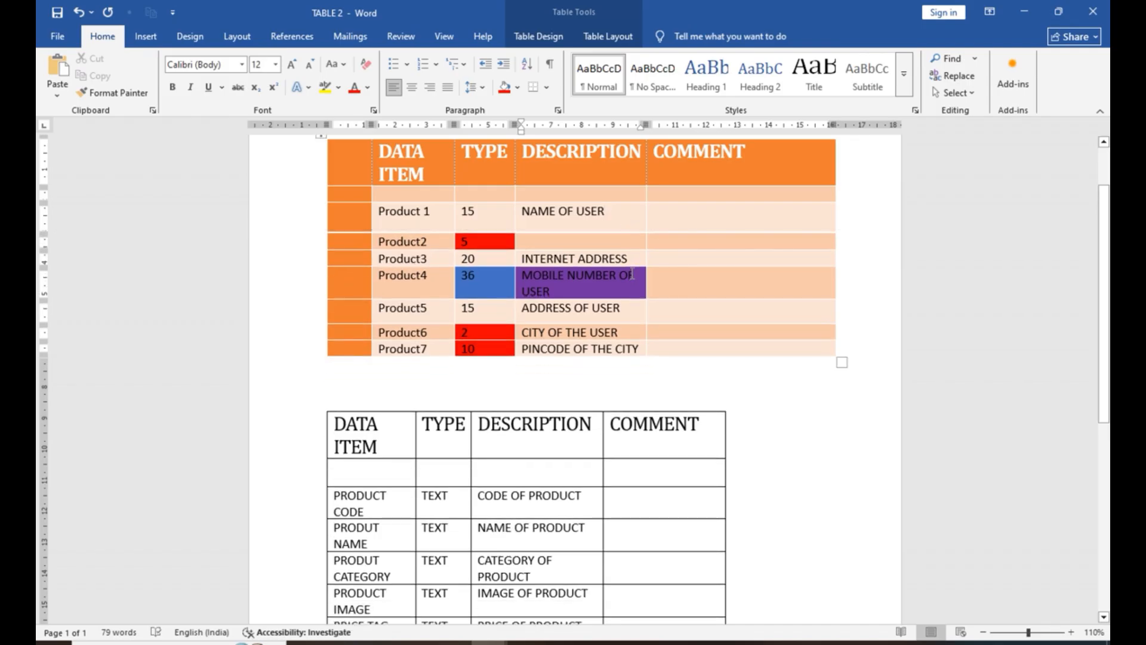
pyautogui.click(525, 426)
pyautogui.scroll(-3, 525, 426)
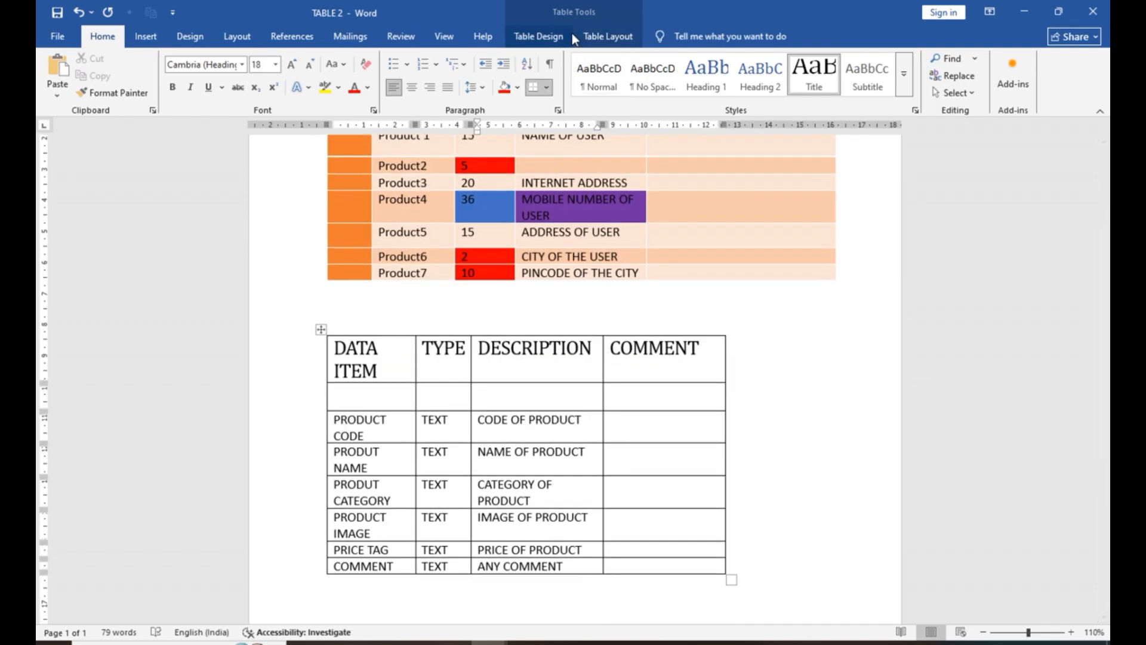
# Select the TEXT entry in the second table's PRODUCT CODE row
pyautogui.click(540, 36)
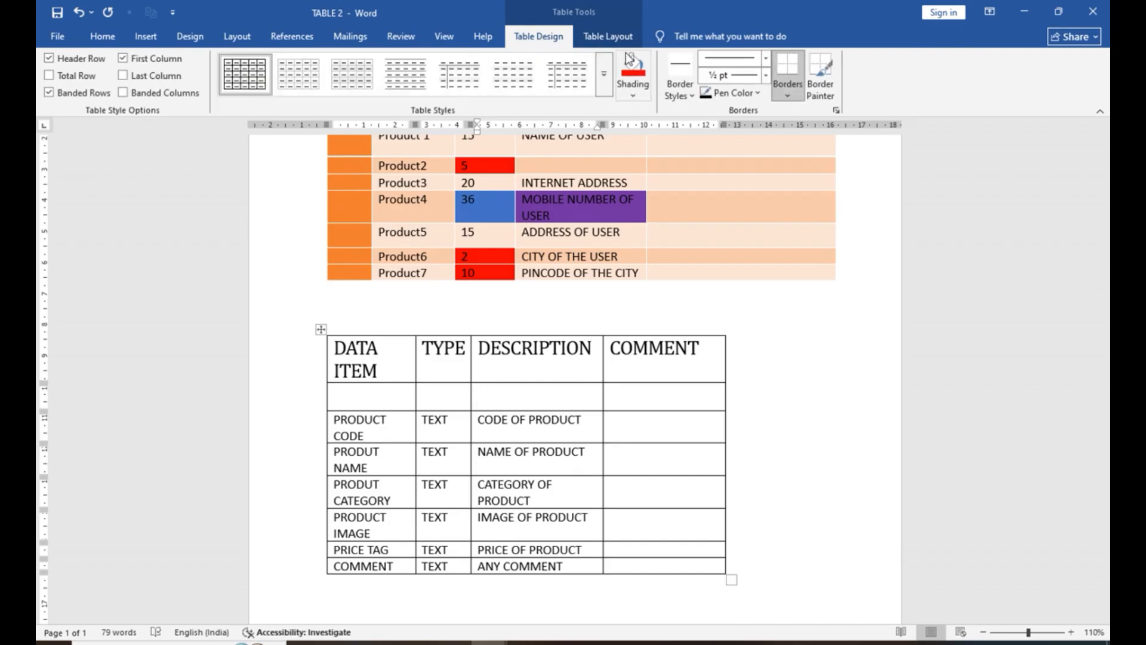
pyautogui.click(608, 36)
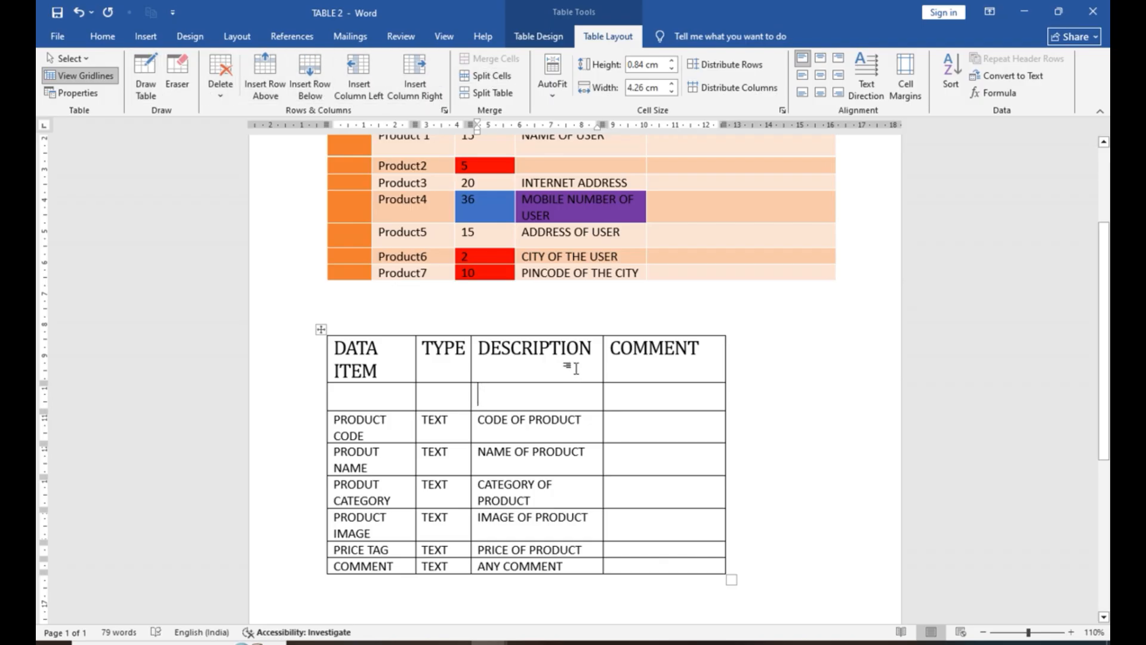
pyautogui.click(537, 435)
pyautogui.click(422, 423)
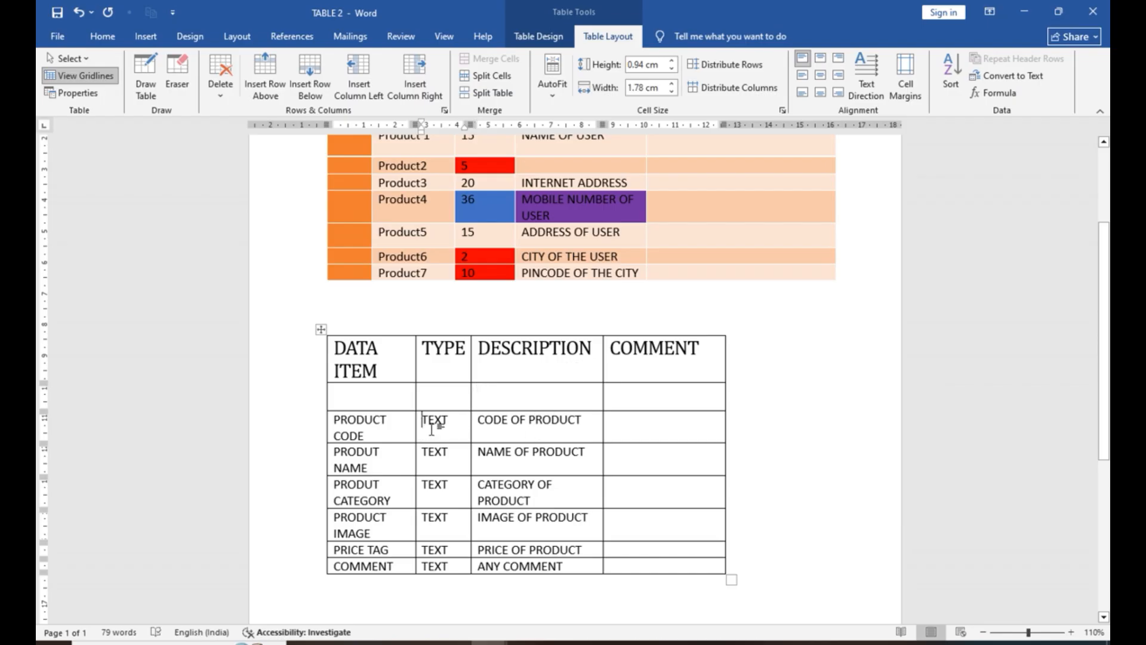
pyautogui.click(820, 58)
# Try the cell alignment options and settle on Align Bottom Right for TEXT
pyautogui.click(820, 75)
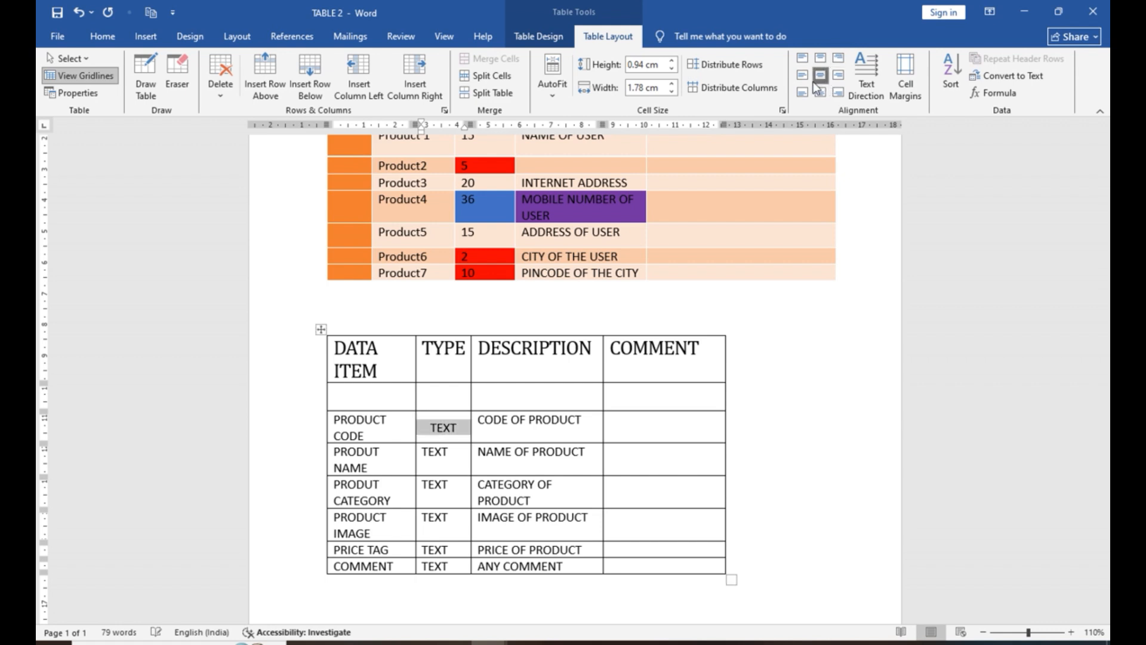
pyautogui.click(803, 95)
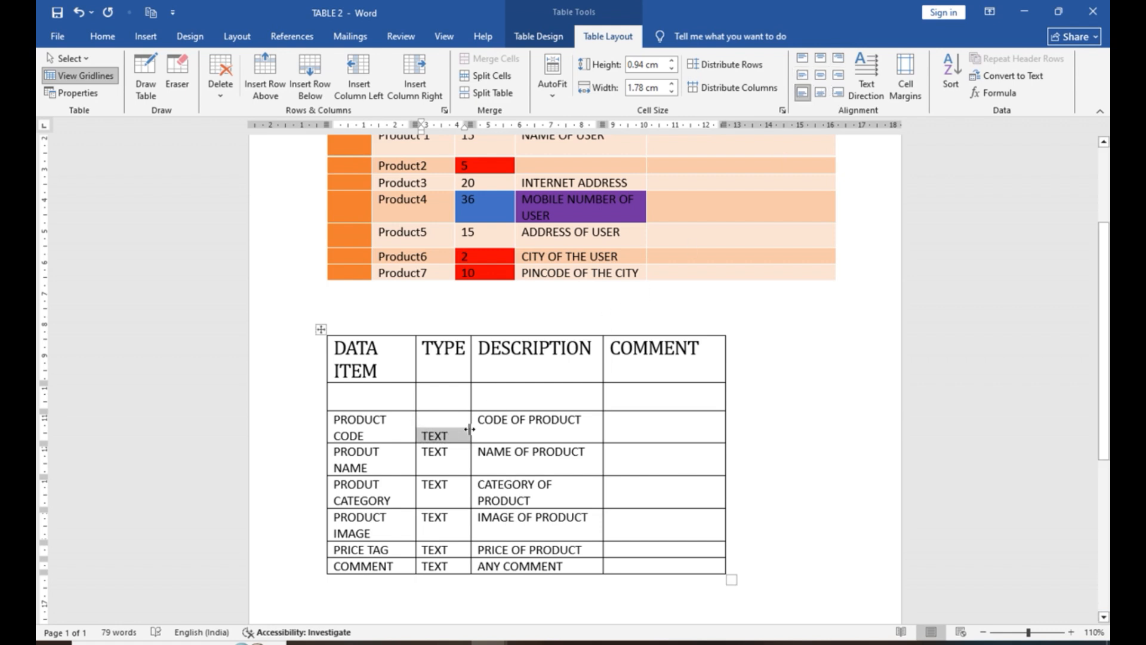
pyautogui.click(821, 91)
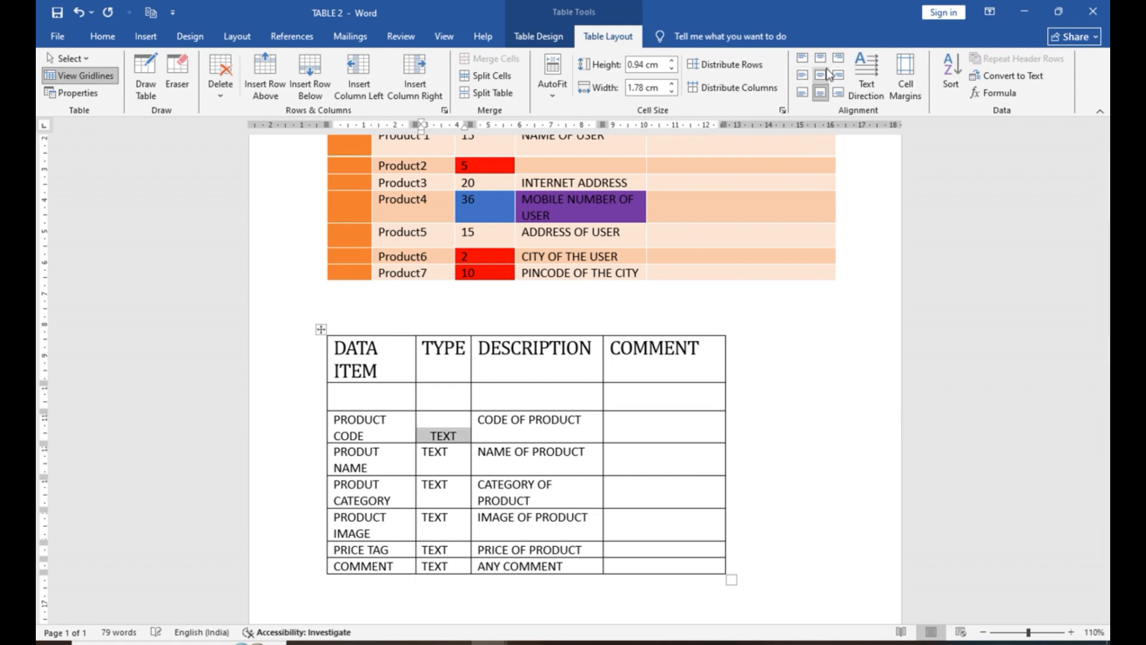
pyautogui.click(823, 72)
pyautogui.click(822, 57)
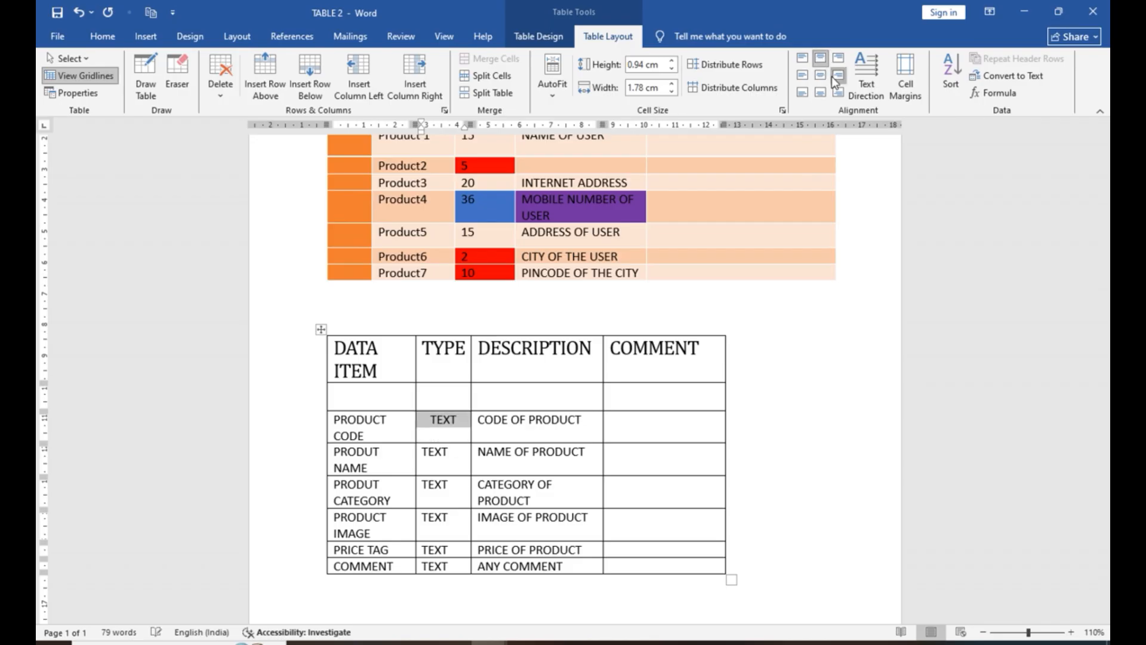
pyautogui.click(821, 74)
pyautogui.click(822, 92)
pyautogui.click(802, 77)
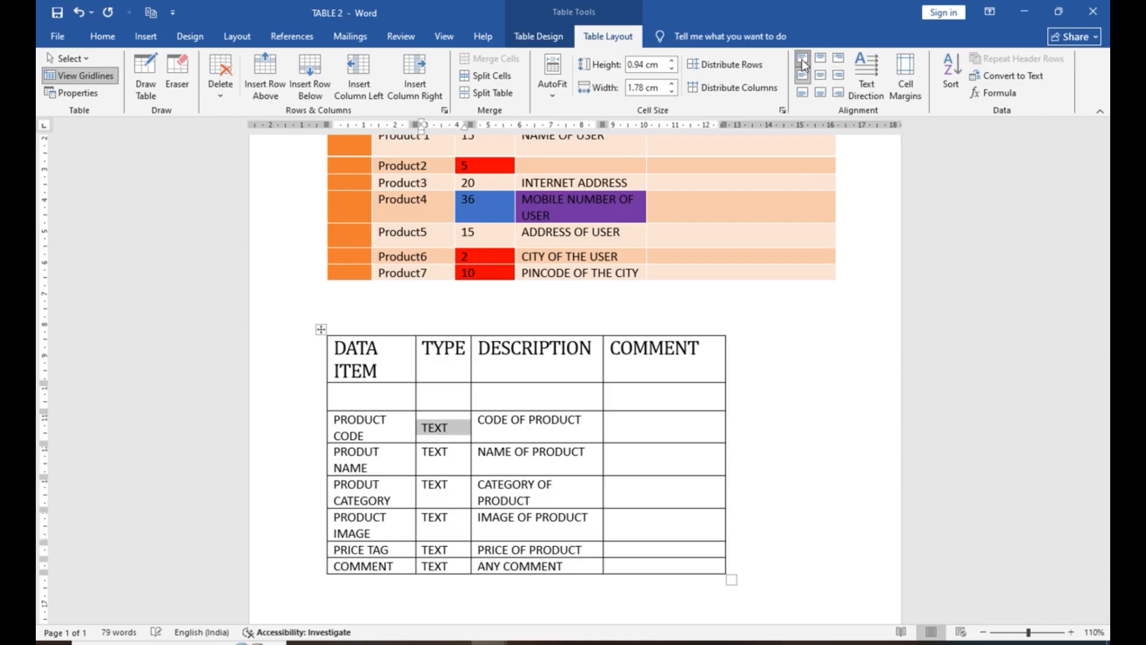
pyautogui.click(801, 60)
pyautogui.click(820, 58)
pyautogui.click(818, 77)
pyautogui.click(819, 94)
pyautogui.click(803, 93)
pyautogui.click(838, 76)
pyautogui.click(838, 58)
pyautogui.click(838, 93)
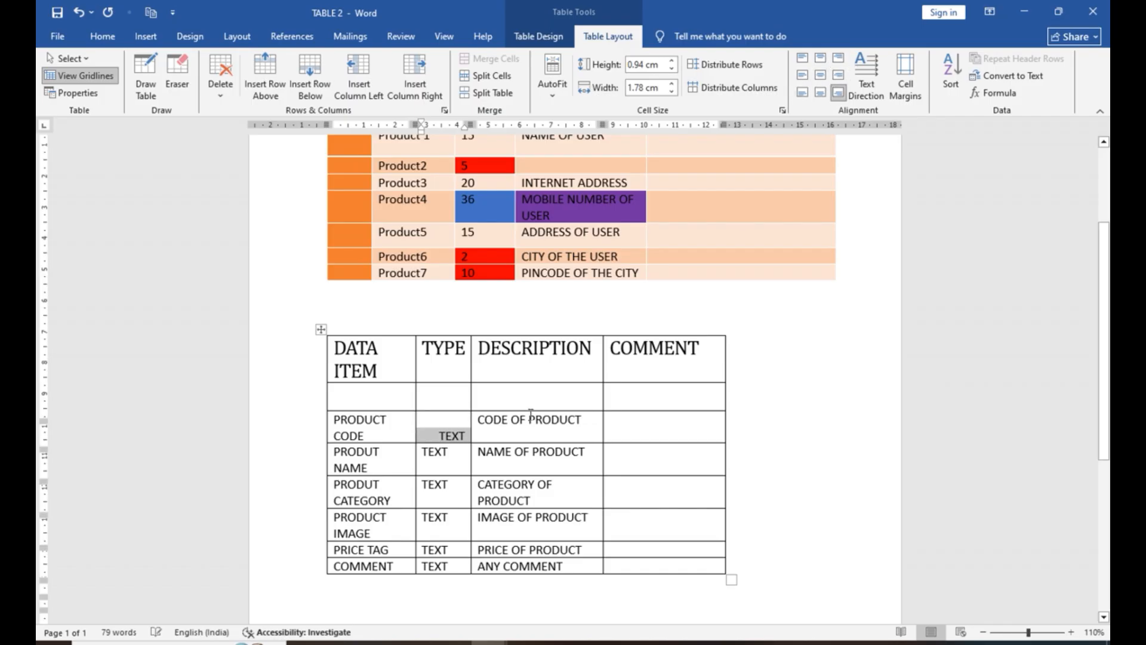
pyautogui.scroll(5, 653, 266)
pyautogui.click(486, 253)
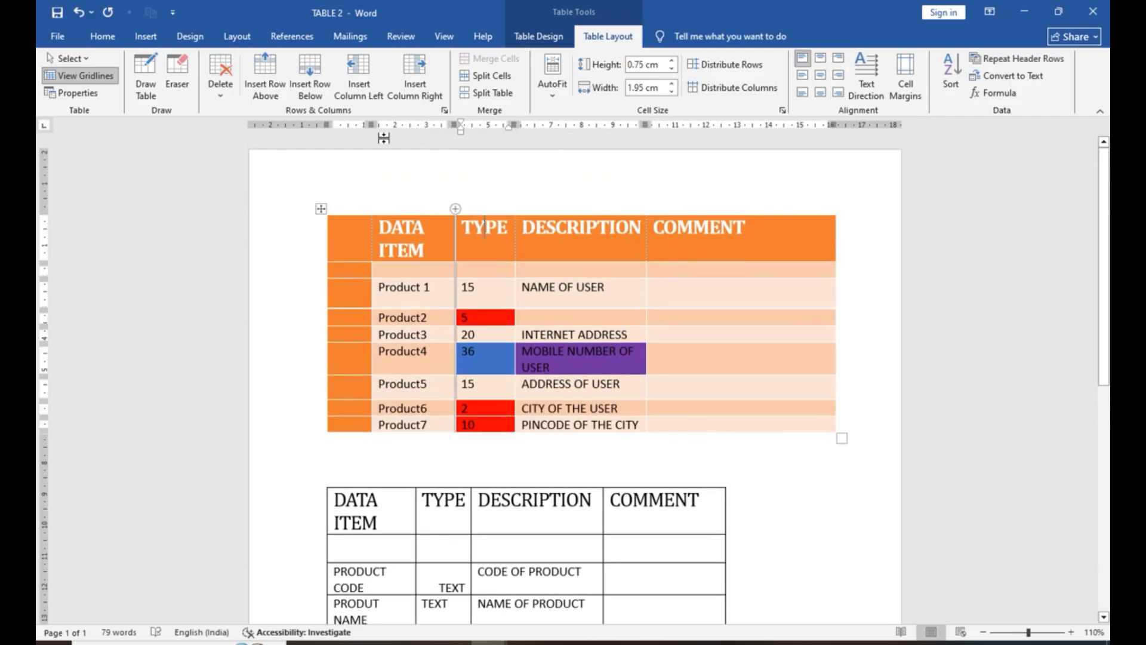
# Insert an empty row above the DATA ITEM header and merge its five cells into one
pyautogui.click(264, 81)
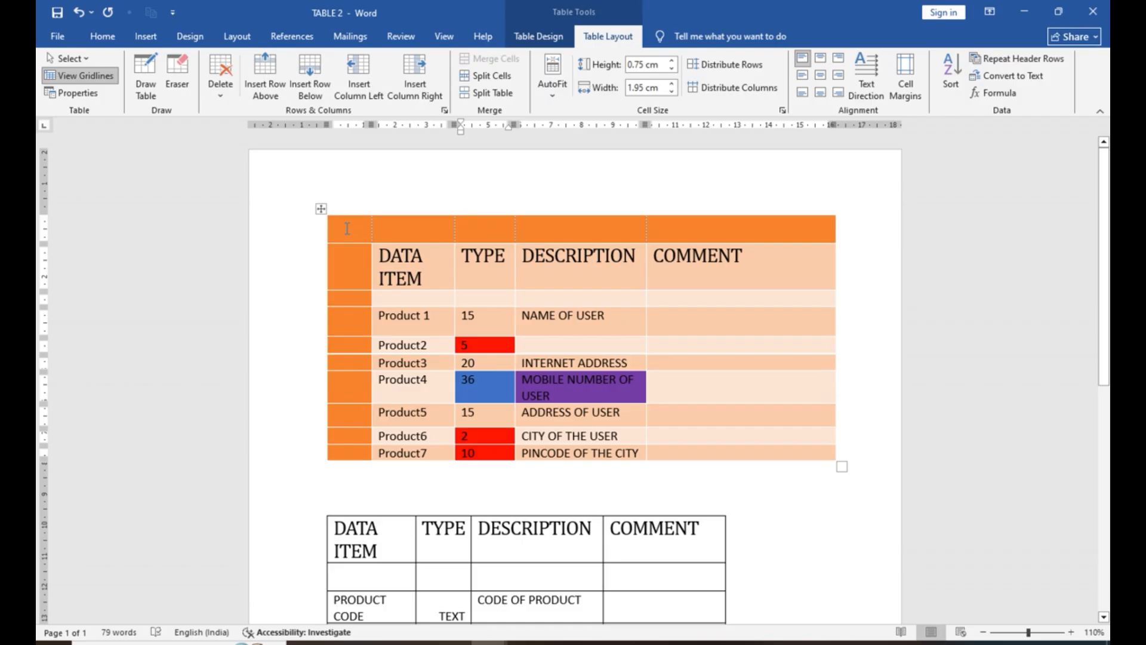
pyautogui.moveTo(347, 229); pyautogui.dragTo(735, 239)
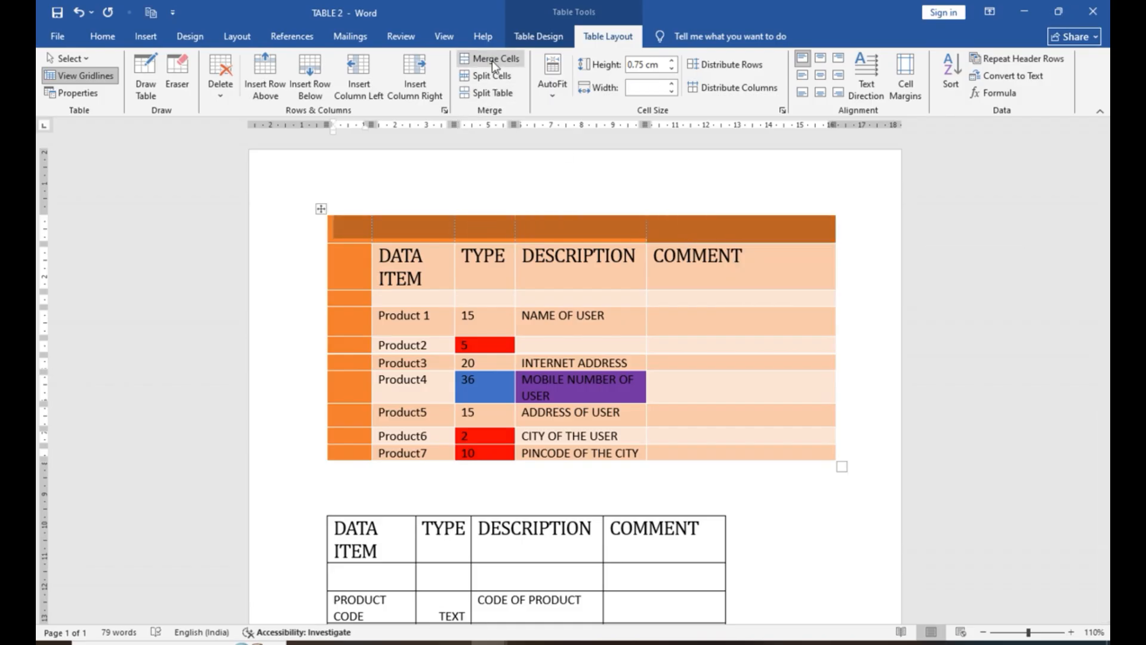
pyautogui.click(493, 60)
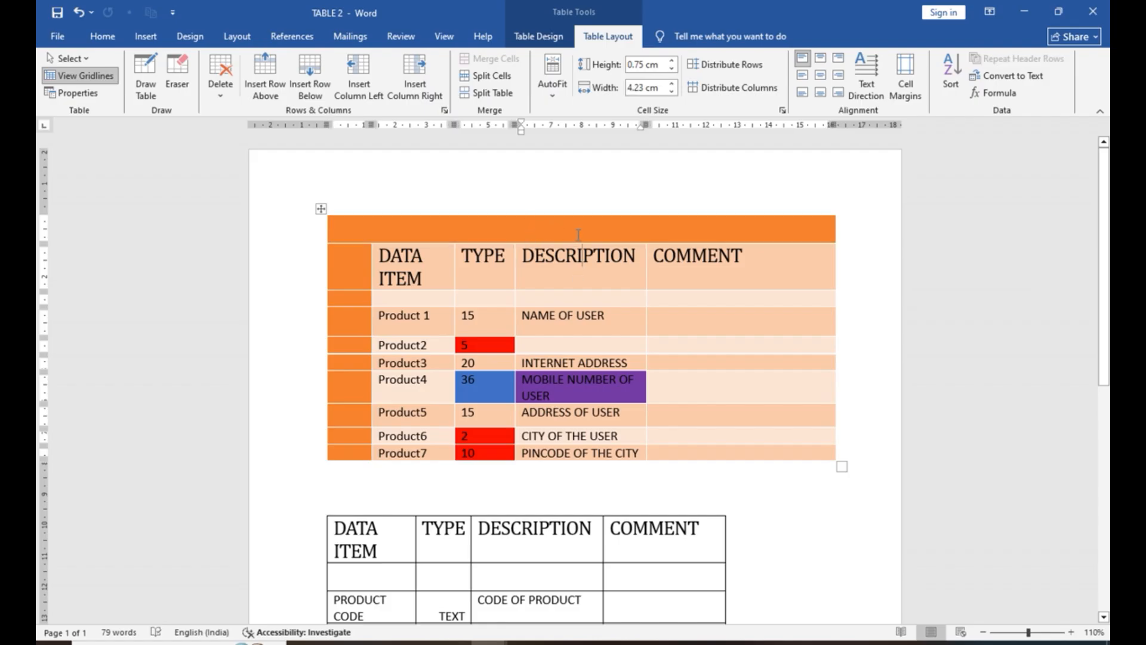
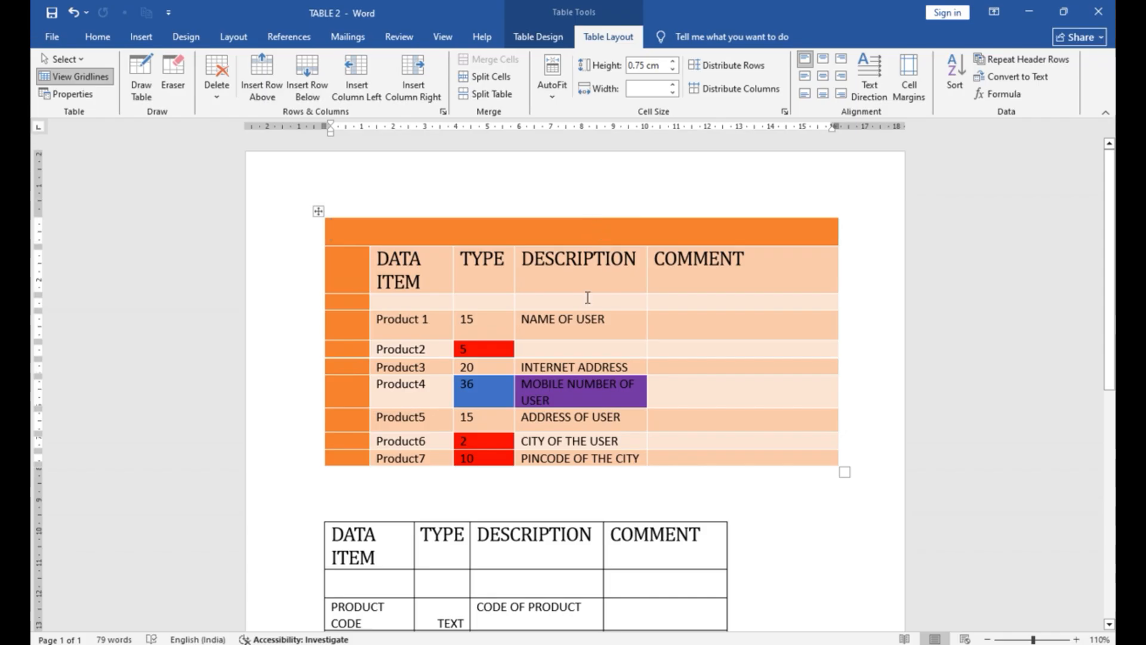
# Create a new blank document and insert a 3x3 table
pyautogui.hotkey('ctrl', 'n')
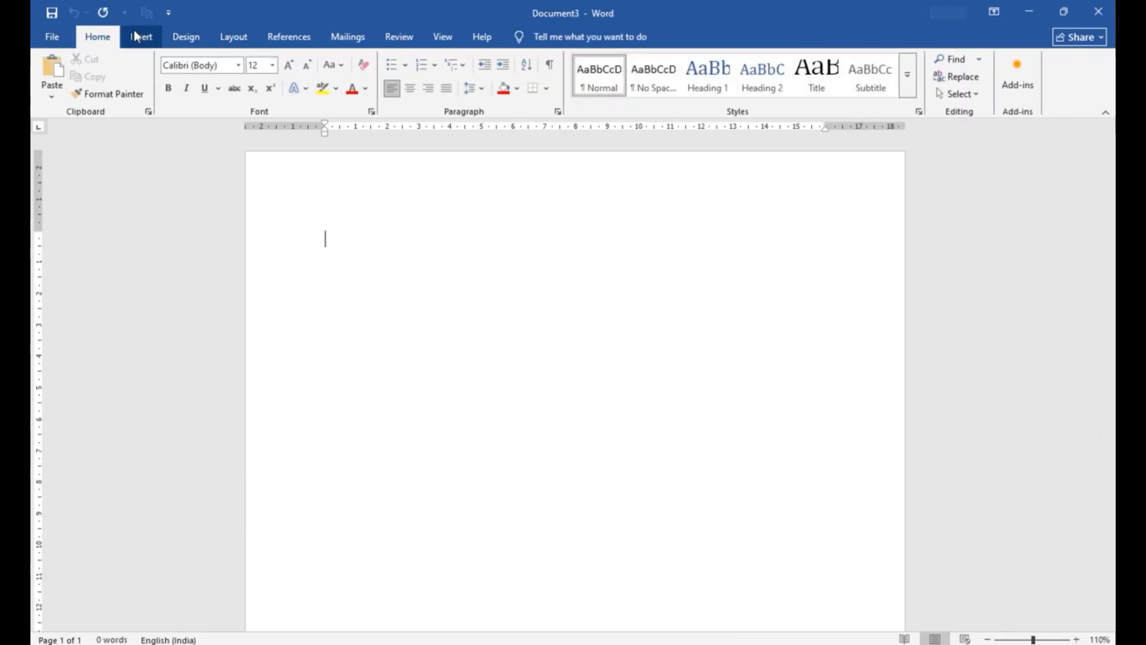
pyautogui.click(137, 36)
pyautogui.click(160, 78)
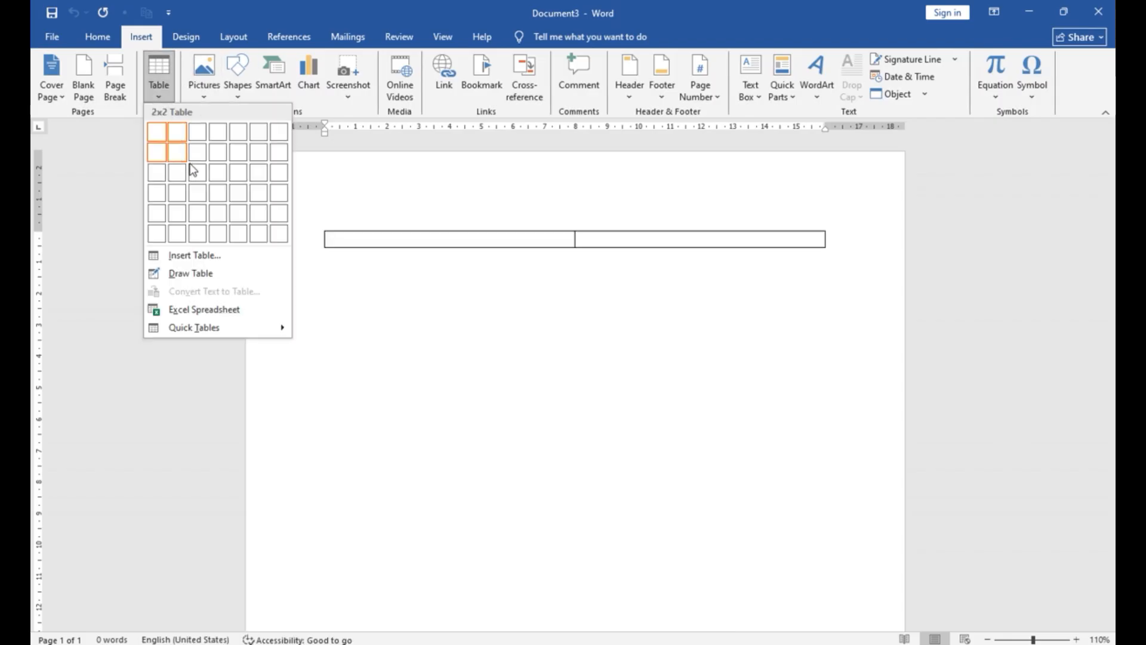
pyautogui.click(197, 173)
# Select the whole first row of the table
pyautogui.click(455, 222)
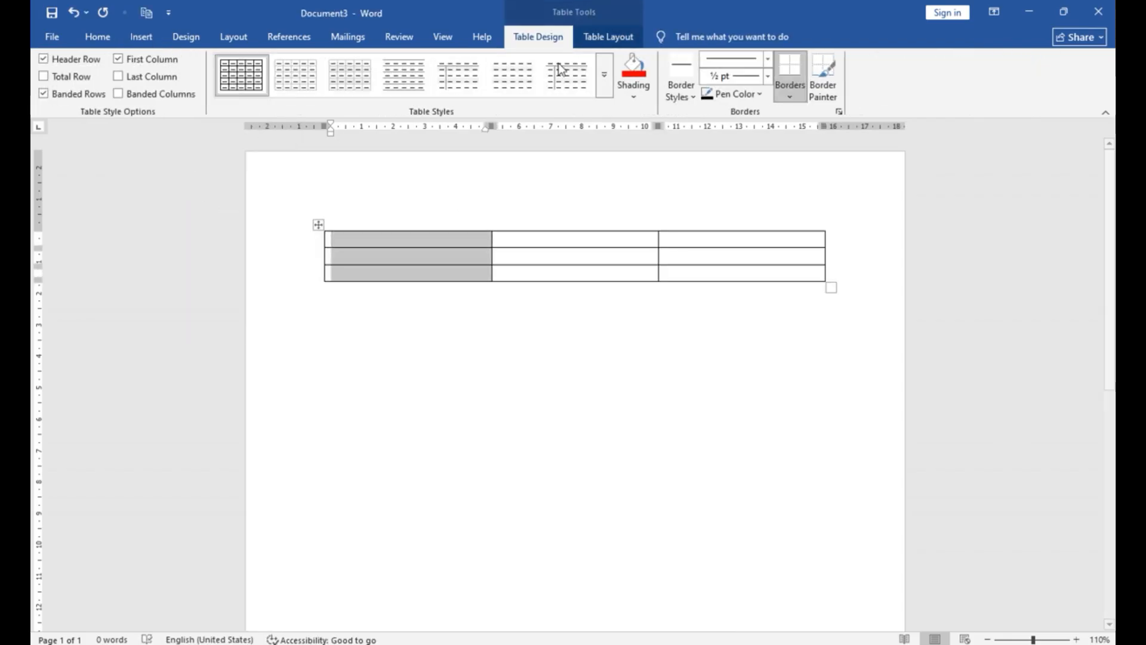
pyautogui.click(593, 39)
pyautogui.click(504, 256)
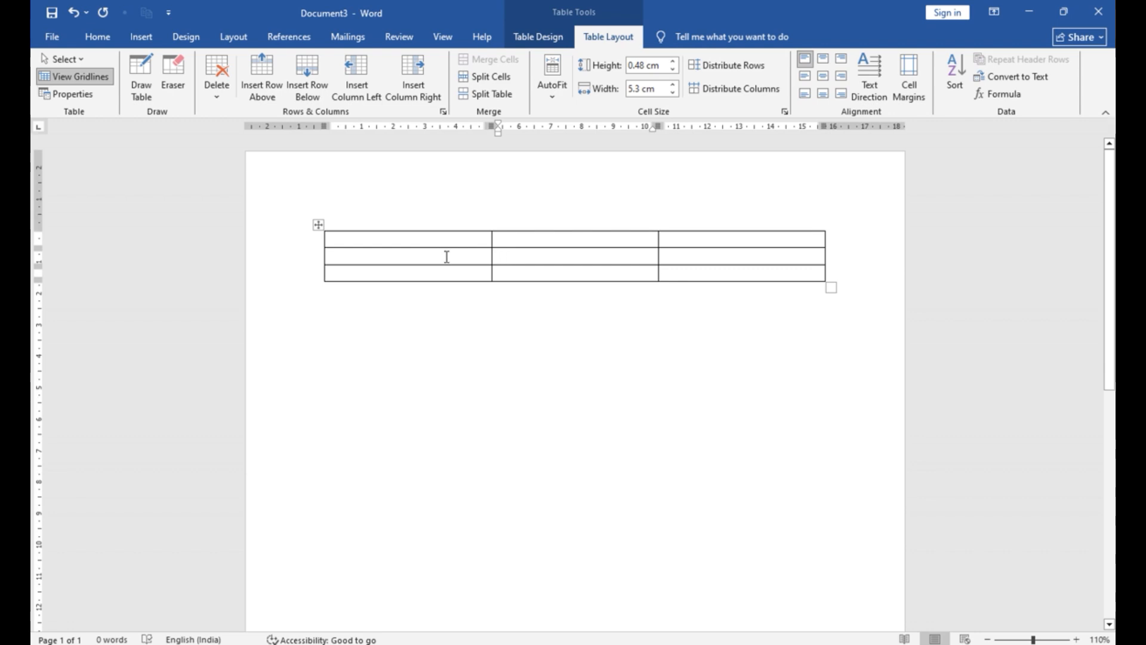
pyautogui.moveTo(422, 243); pyautogui.dragTo(738, 240)
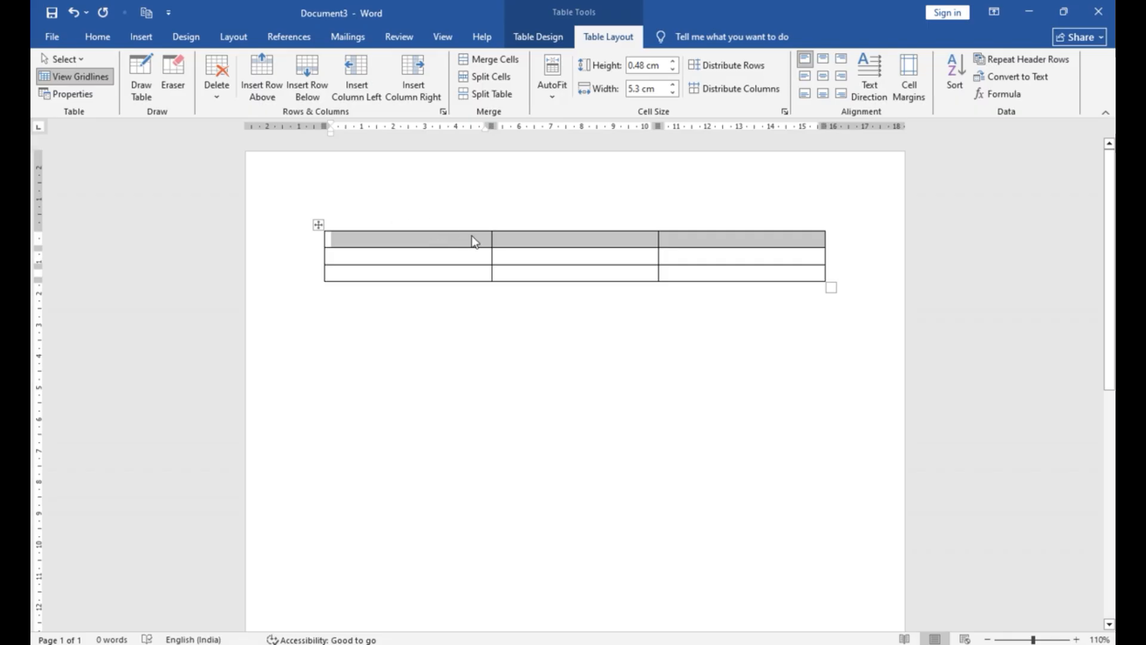
# Merge the top row into one cell and type 'Time table' in it
pyautogui.click(482, 57)
pyautogui.click(529, 237)
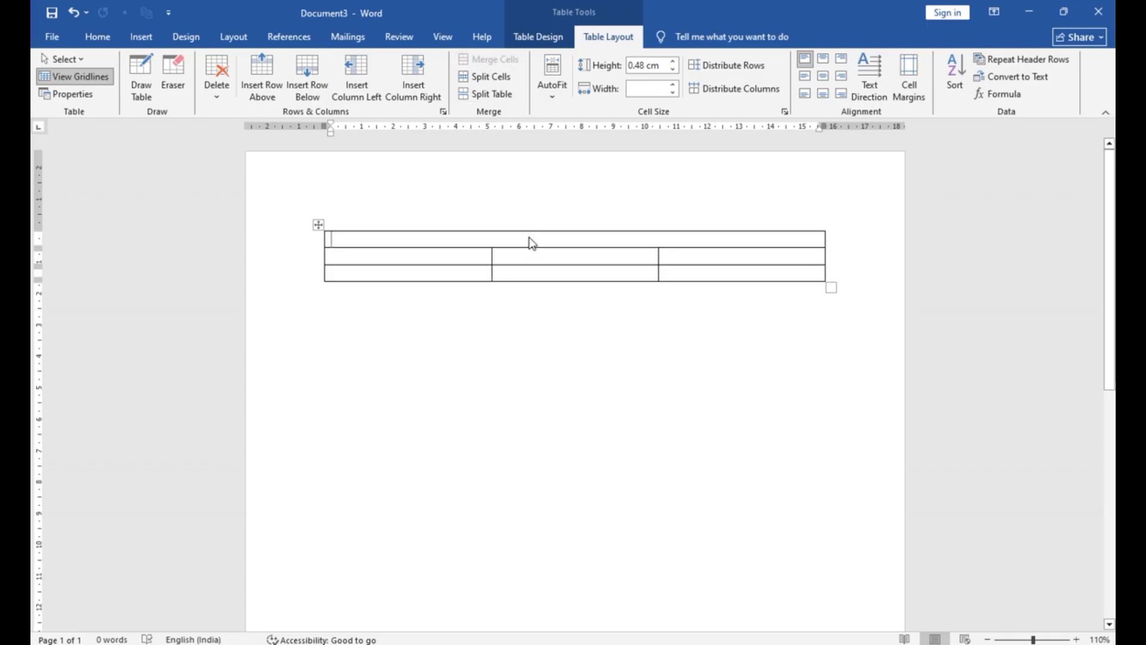
pyautogui.write('Time')
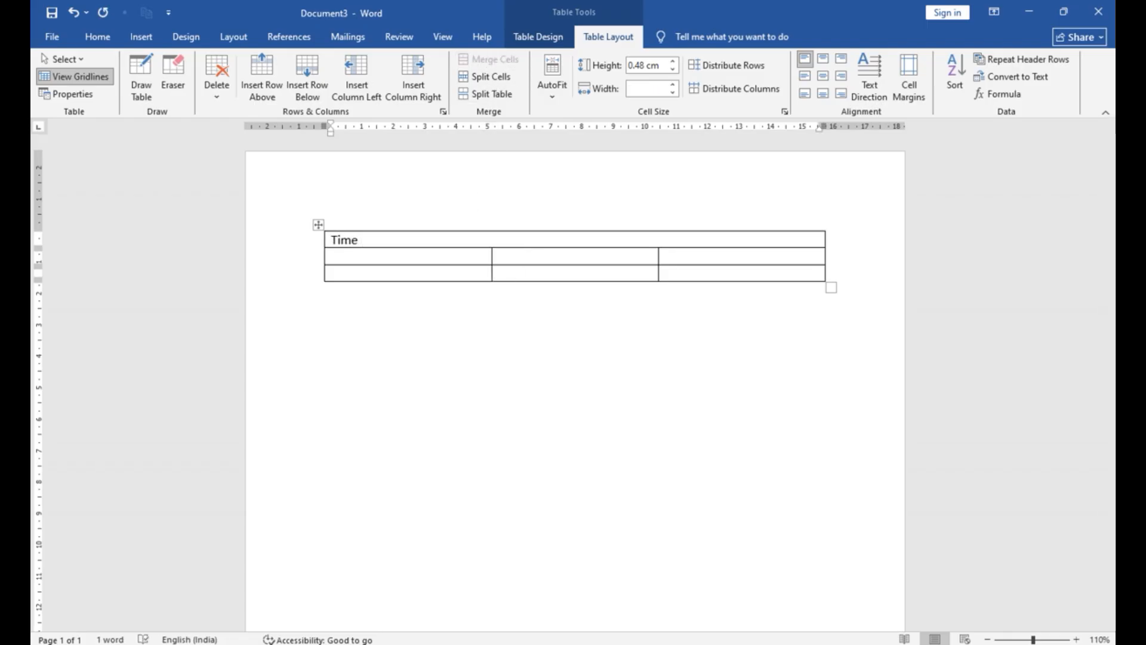
pyautogui.write(' table')
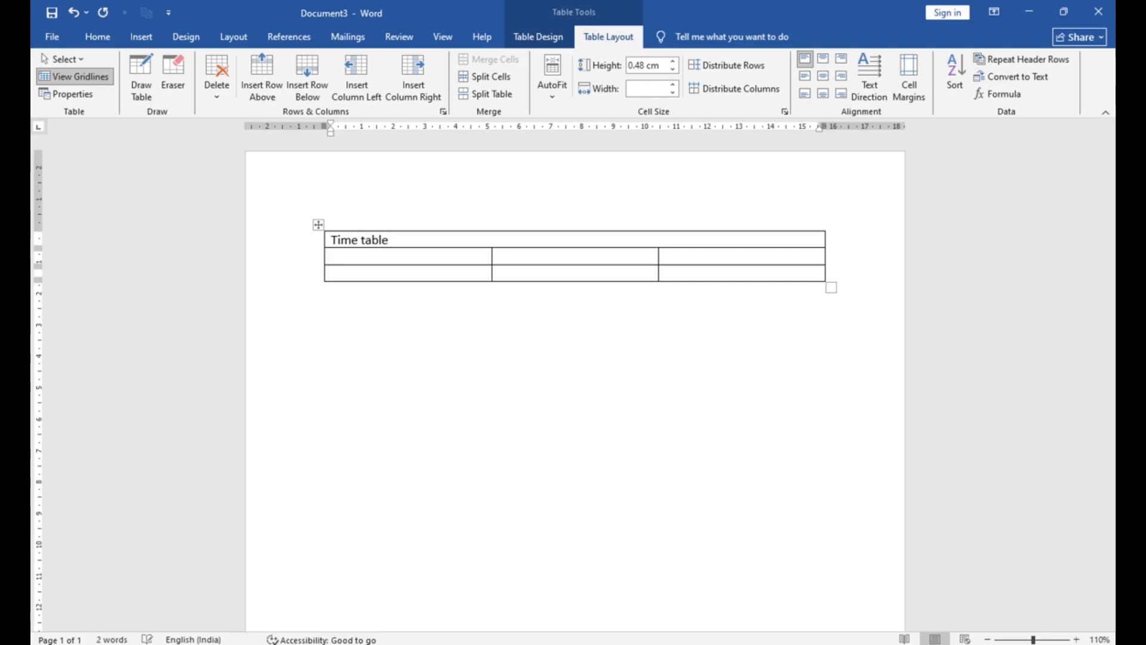
# Give 'Time table' a blue outline effect, centre it, and enlarge it to 28 pt
pyautogui.moveTo(397, 241); pyautogui.dragTo(331, 234)
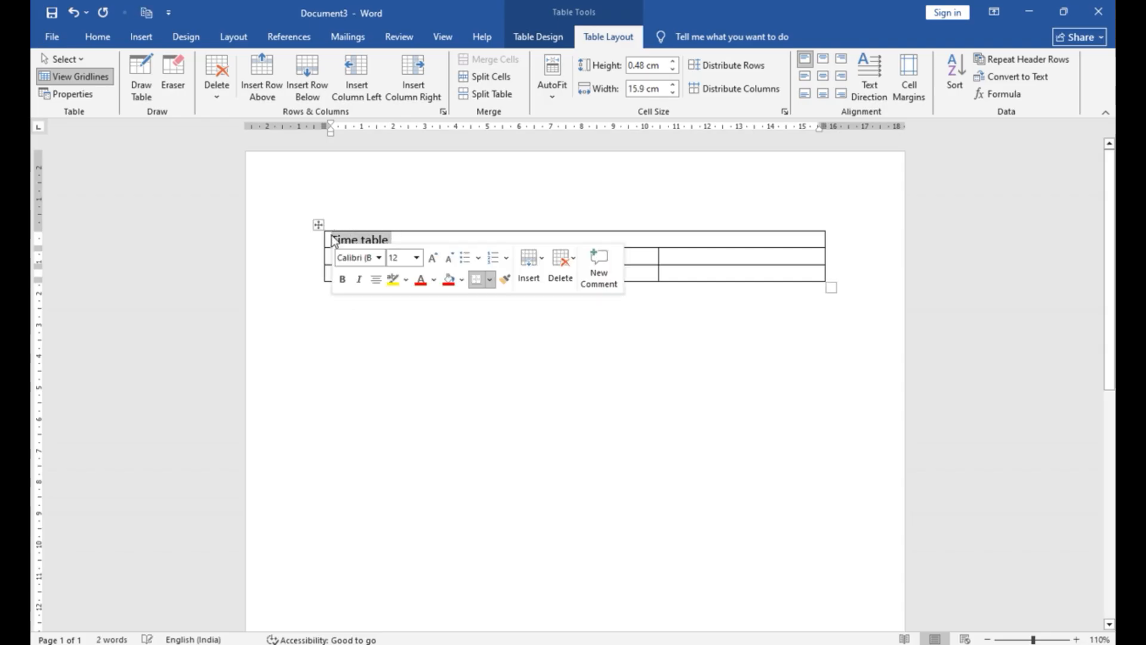
pyautogui.click(96, 37)
pyautogui.click(297, 91)
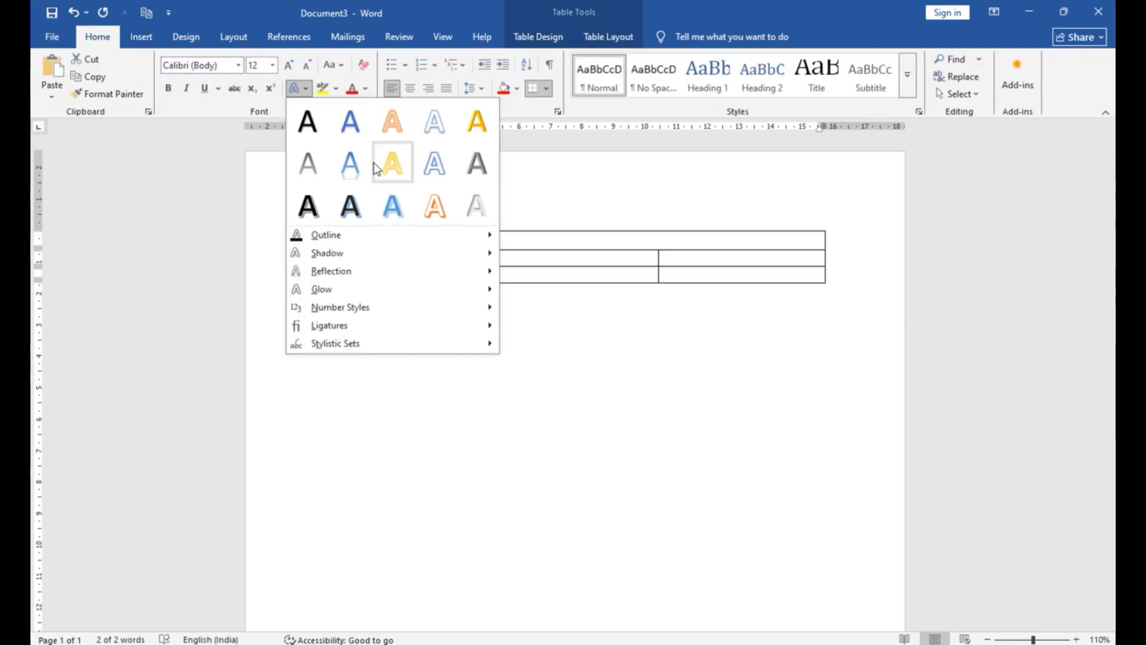
pyautogui.click(425, 160)
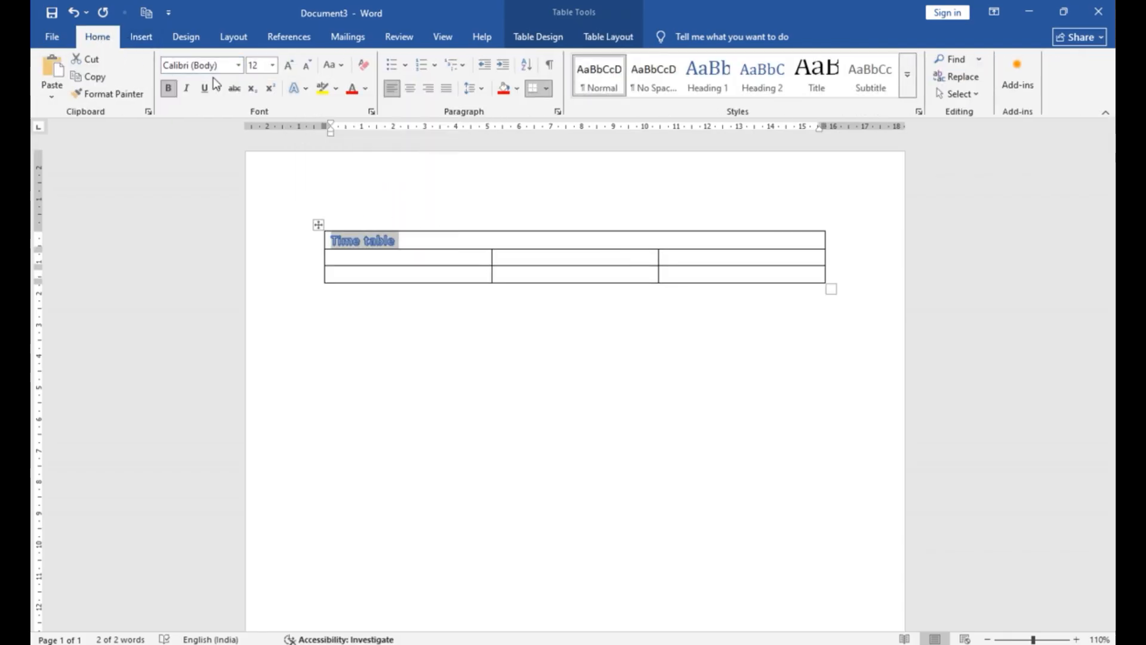
pyautogui.click(410, 88)
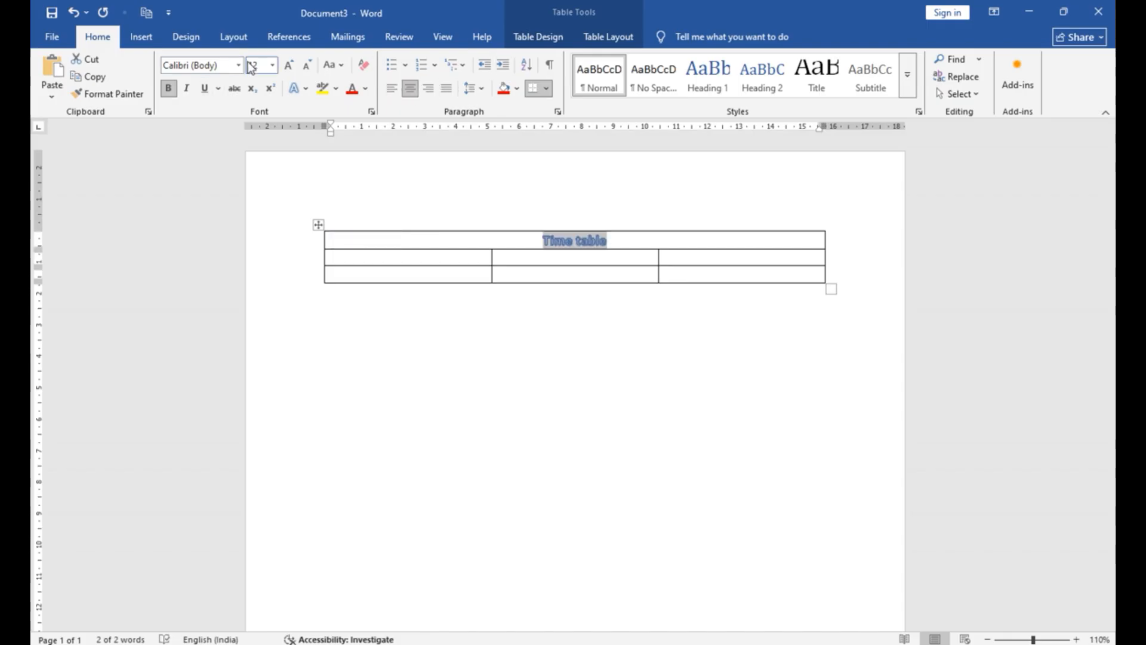
pyautogui.click(284, 66)
pyautogui.click(284, 66)
pyautogui.click(284, 67)
pyautogui.click(284, 67)
pyautogui.click(285, 67)
pyautogui.click(284, 66)
pyautogui.click(284, 67)
pyautogui.click(285, 67)
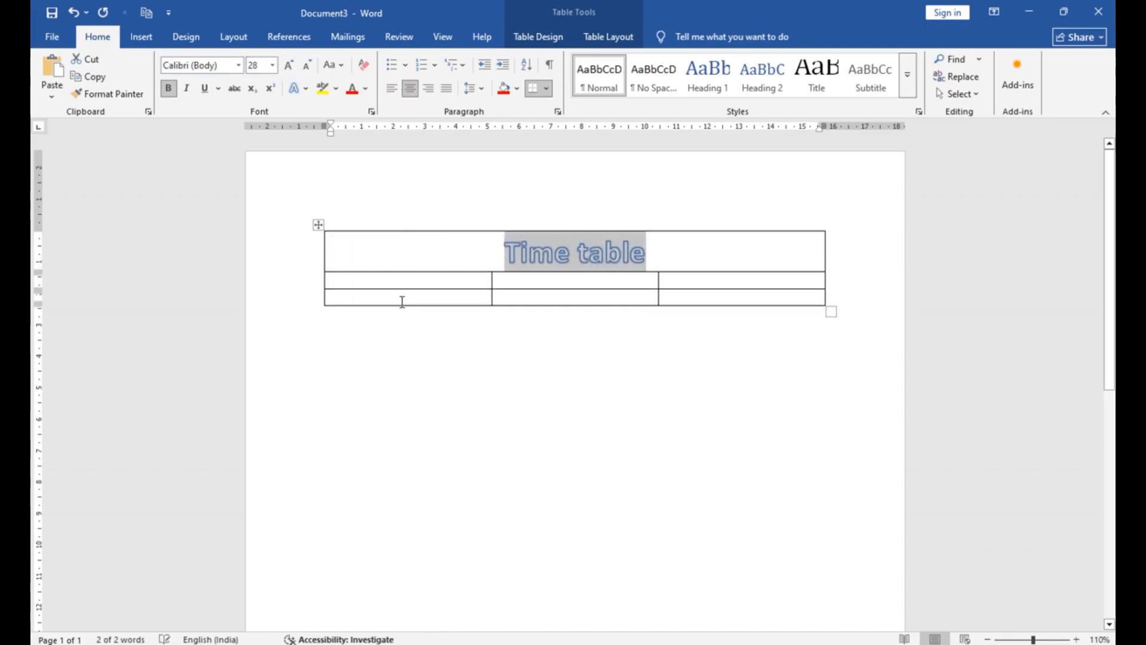
pyautogui.click(401, 302)
pyautogui.click(460, 278)
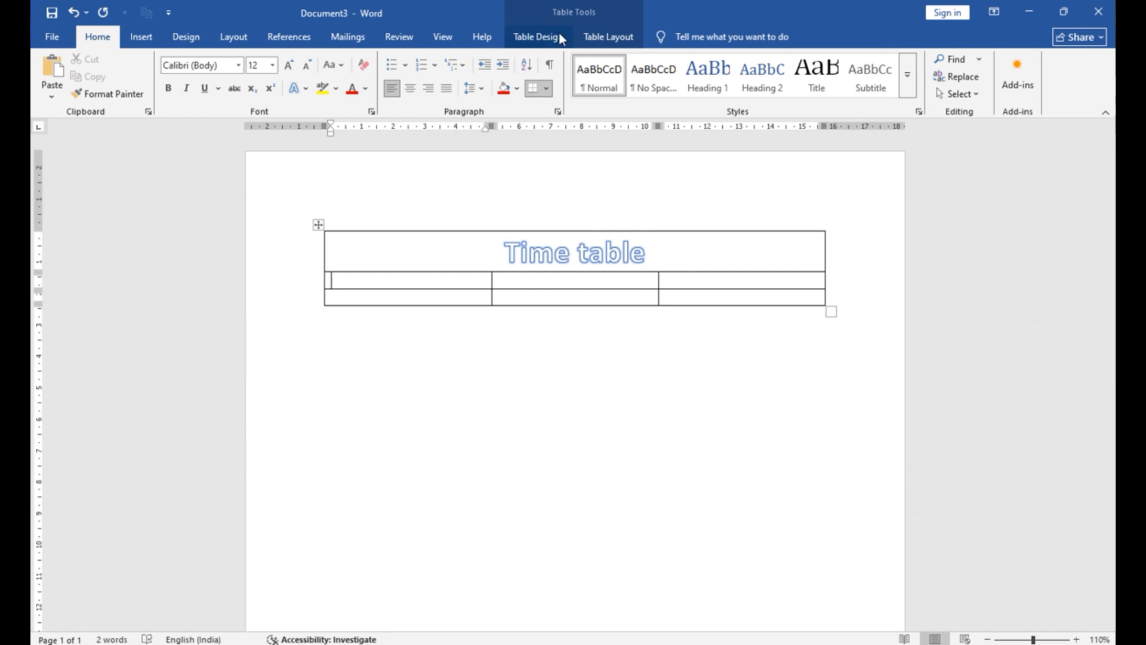
# Add rows below the first data row and one column on the left
pyautogui.click(604, 35)
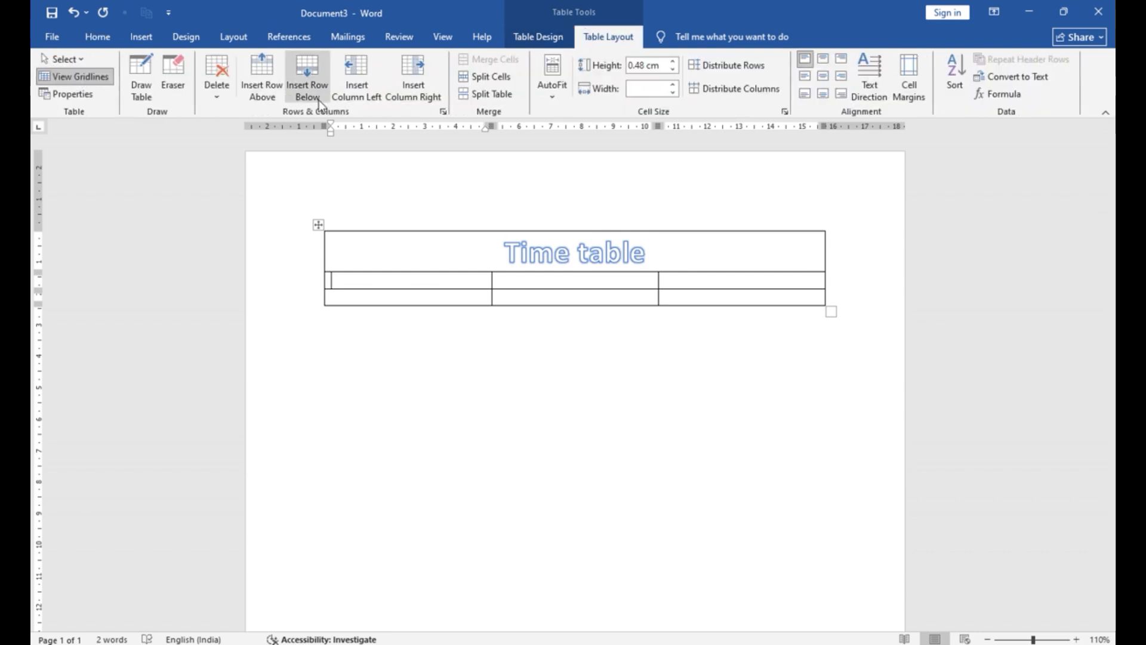
pyautogui.click(306, 93)
pyautogui.click(306, 93)
pyautogui.click(305, 93)
pyautogui.click(306, 92)
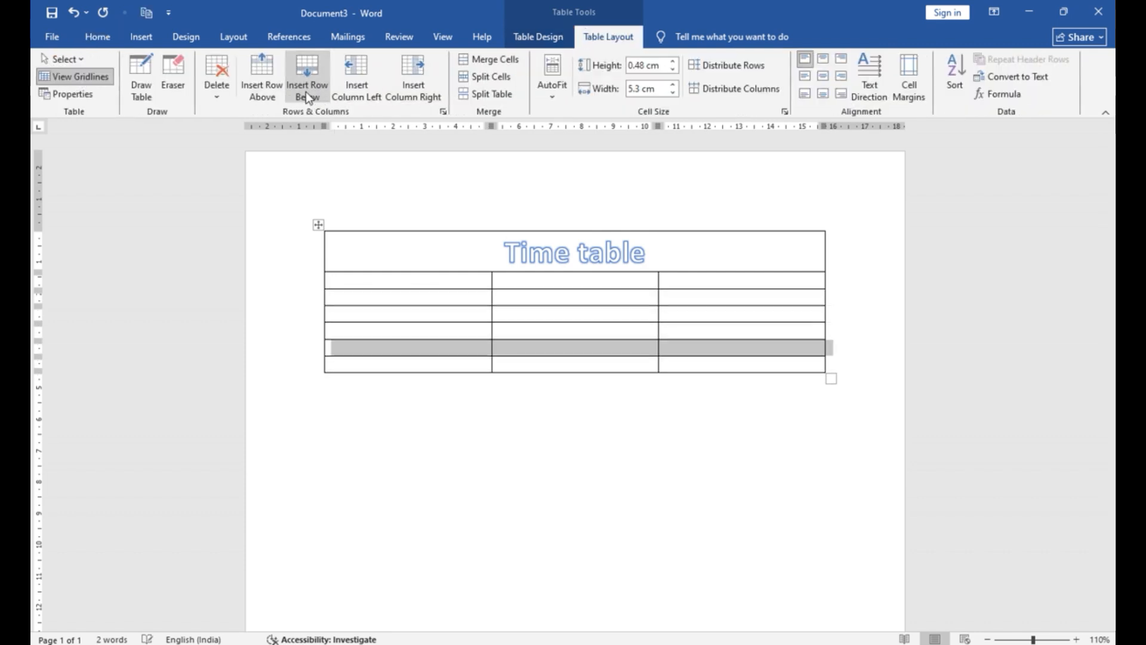
pyautogui.click(424, 287)
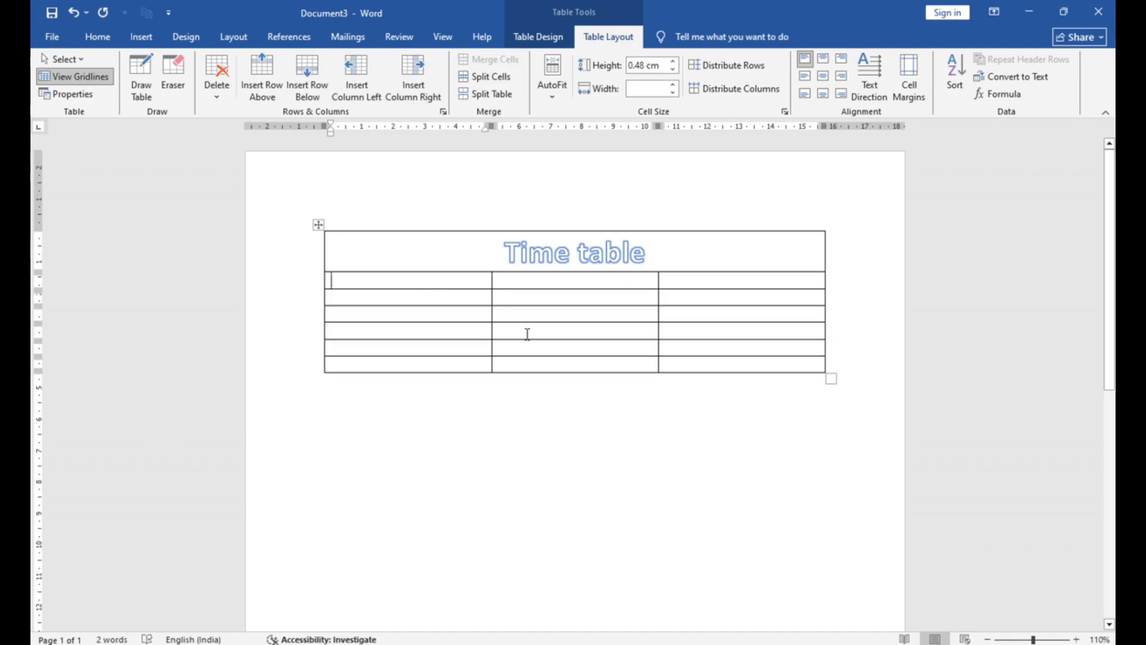
pyautogui.click(344, 90)
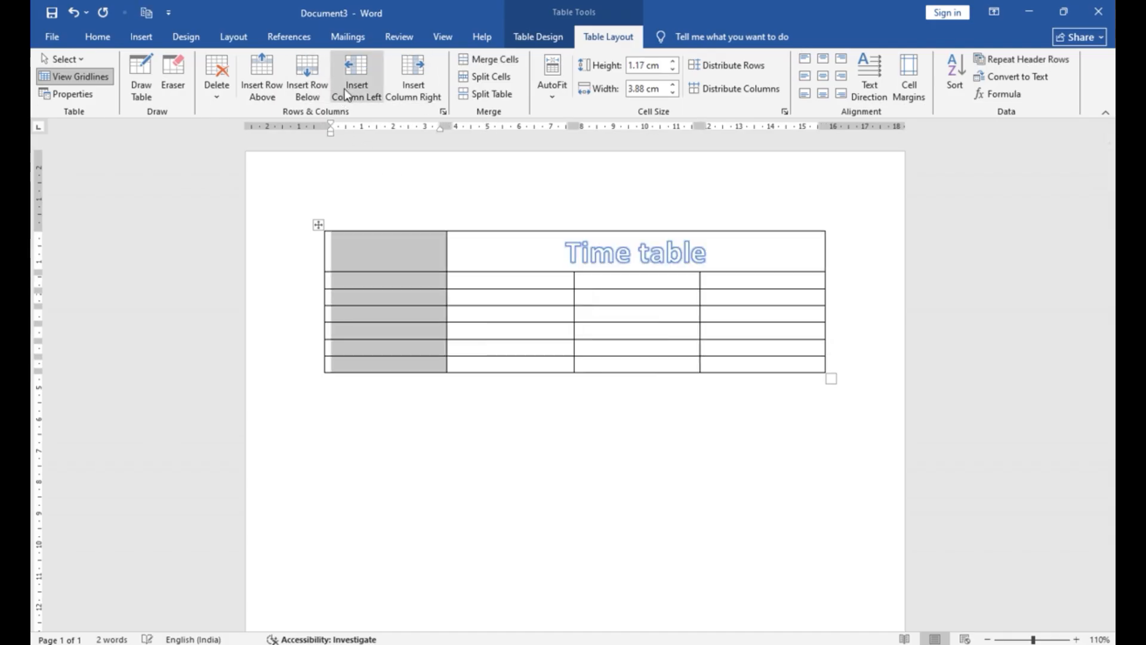
pyautogui.click(494, 348)
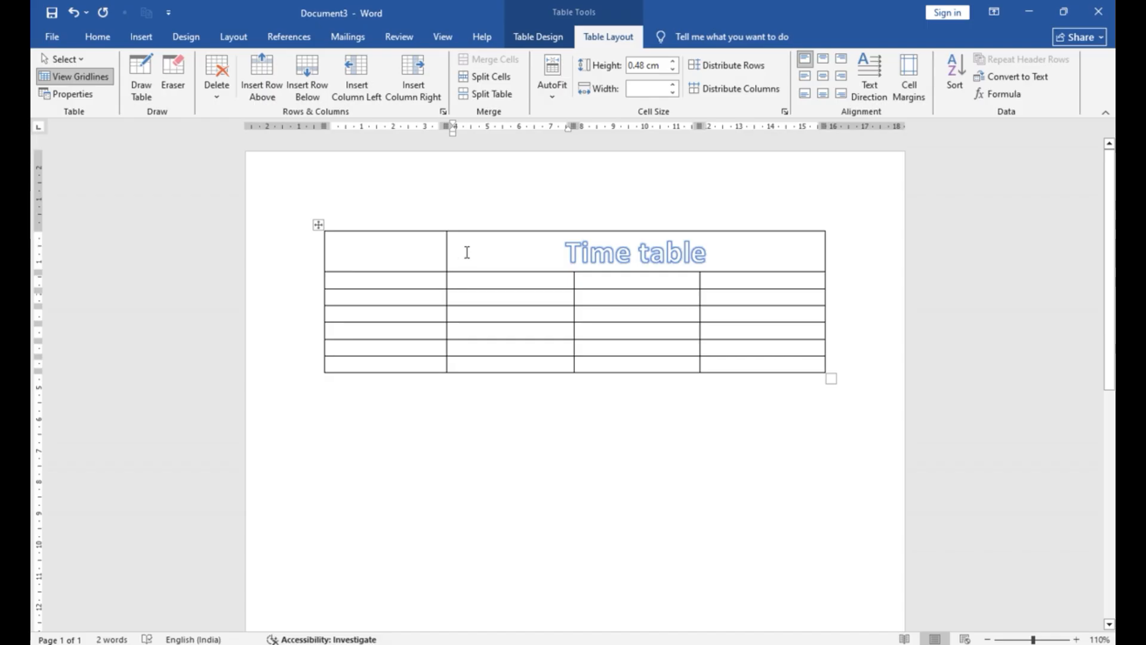
# Erase the leftover divider in the title row, then select the third row's four cells
pyautogui.click(162, 77)
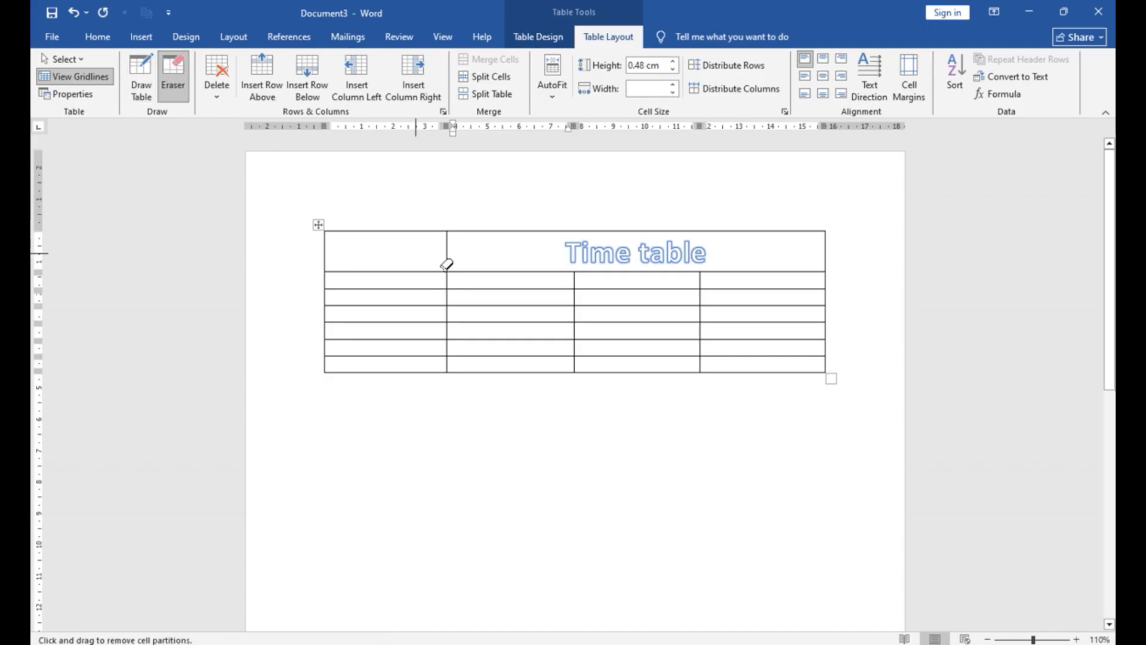
pyautogui.click(450, 249)
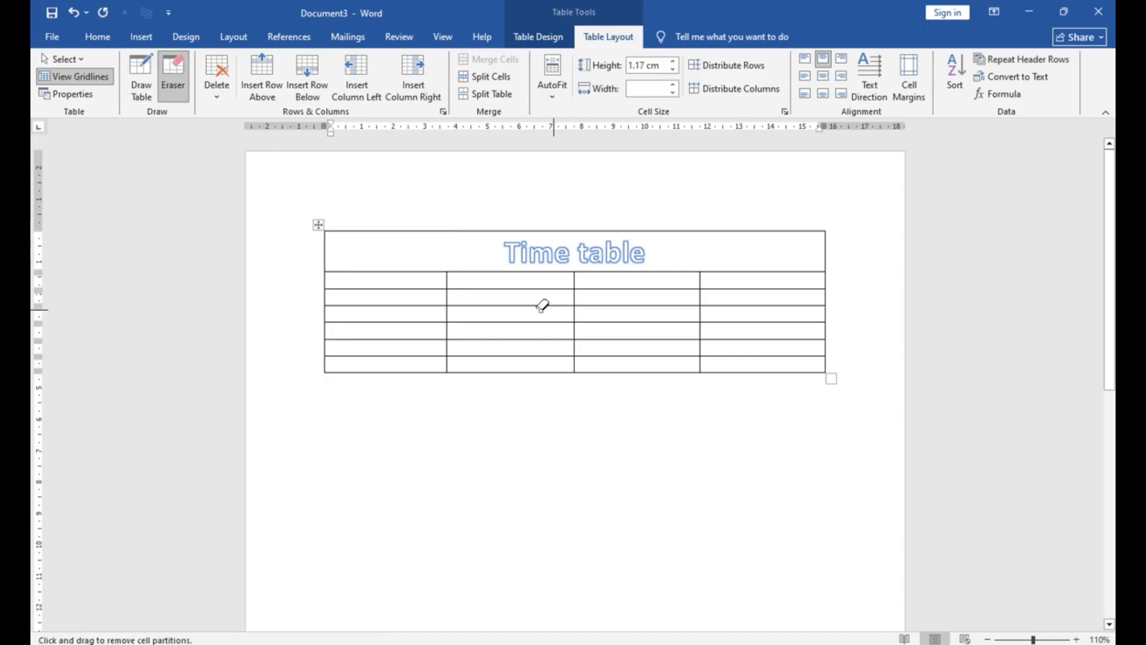
pyautogui.click(167, 78)
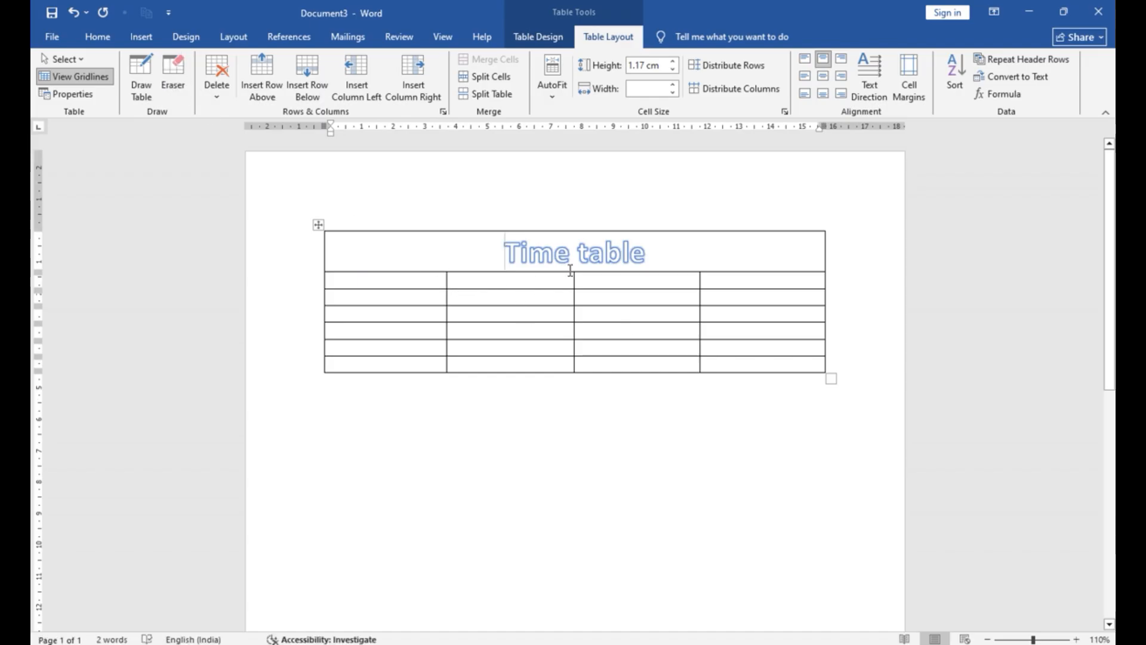
pyautogui.moveTo(423, 313); pyautogui.dragTo(731, 313)
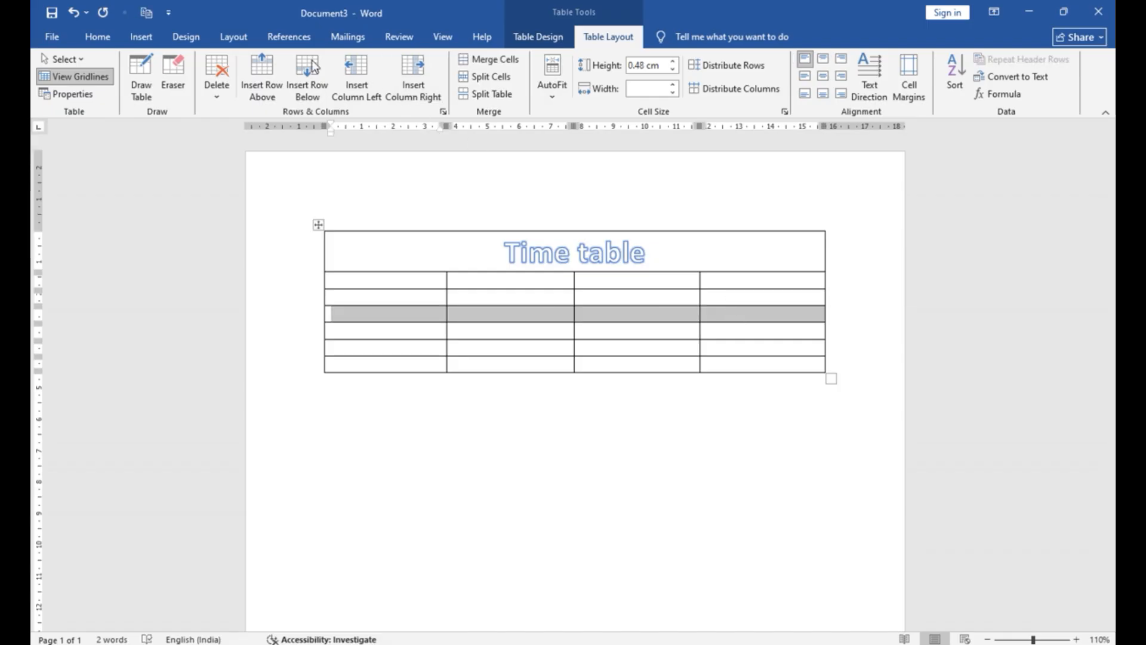
# Merge the third row into one cell and row 5's two middle cells into one
pyautogui.click(468, 59)
pyautogui.click(485, 332)
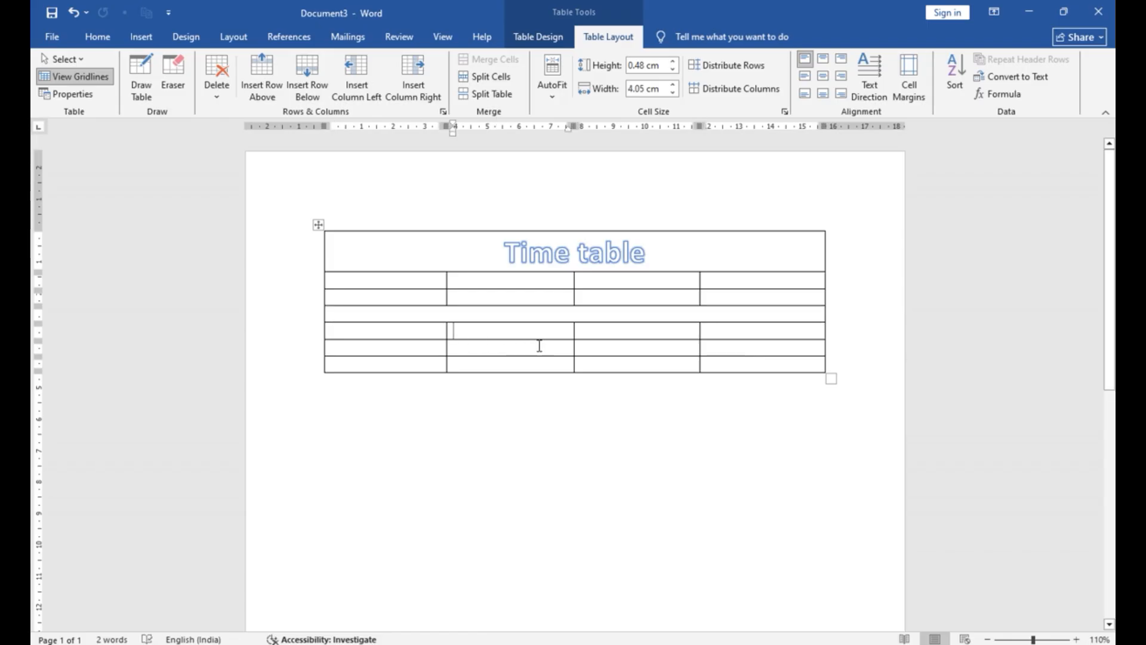
pyautogui.moveTo(543, 348); pyautogui.dragTo(592, 354)
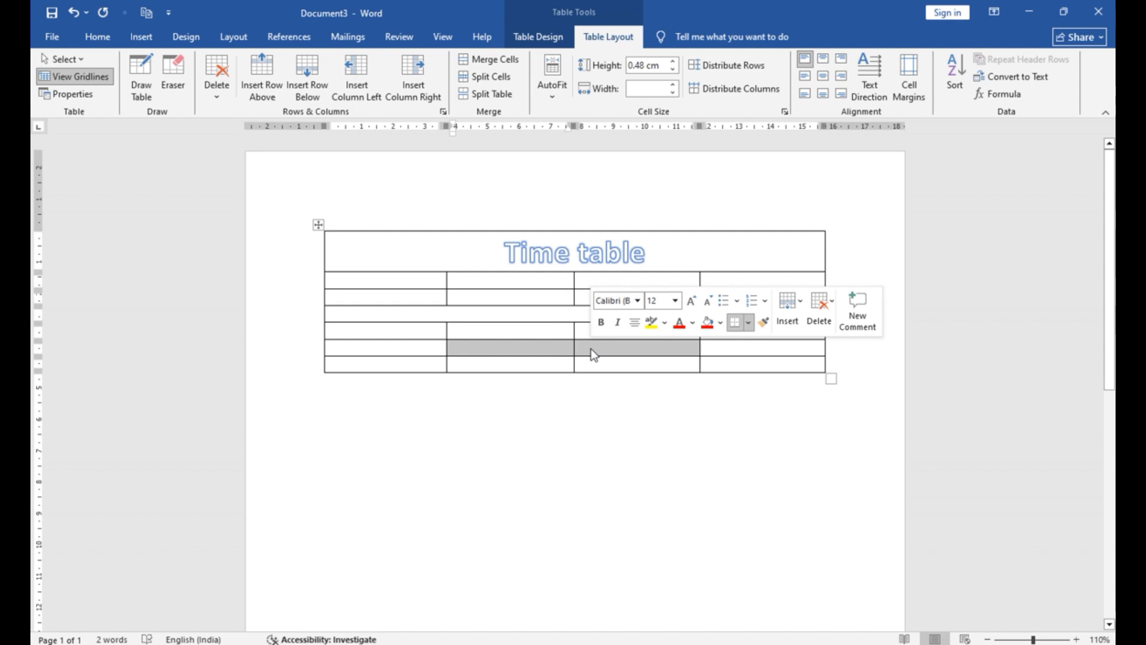
pyautogui.click(484, 61)
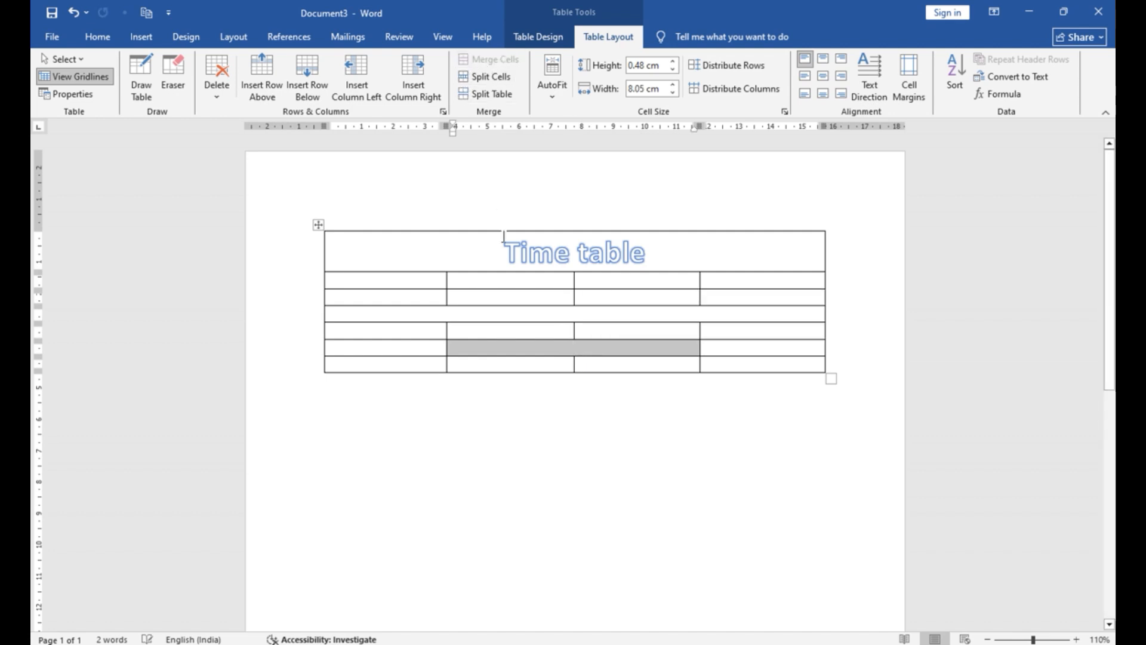
pyautogui.click(553, 348)
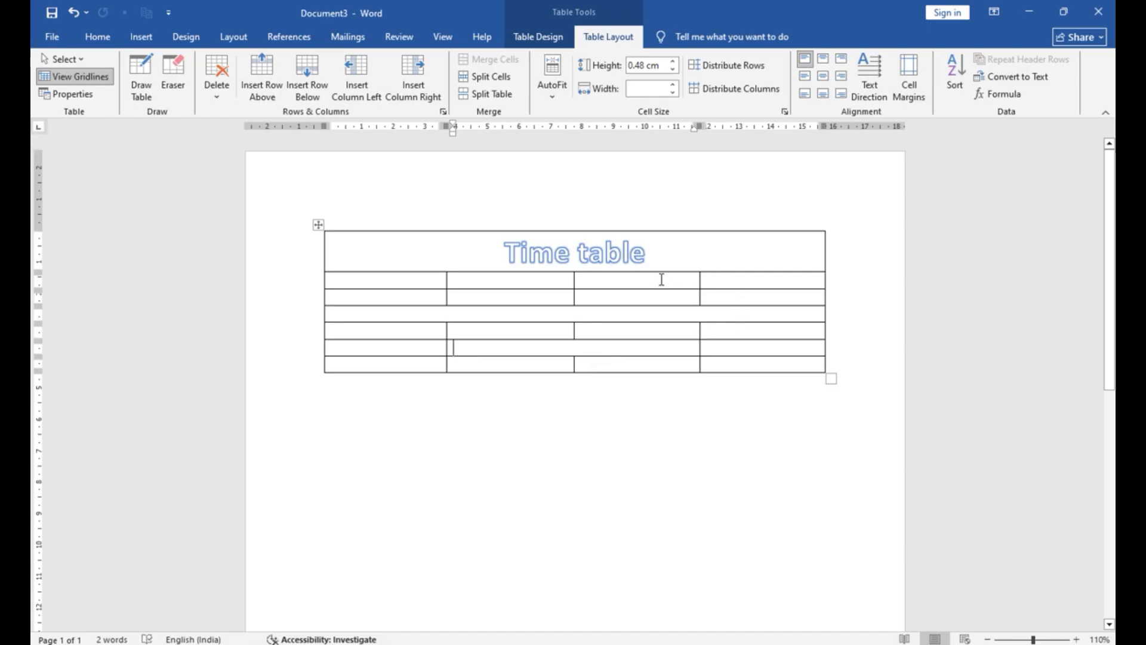
# Merge row 2's two right cells and bring up Split Cells for the bottom-row cell
pyautogui.moveTo(661, 280); pyautogui.dragTo(733, 279)
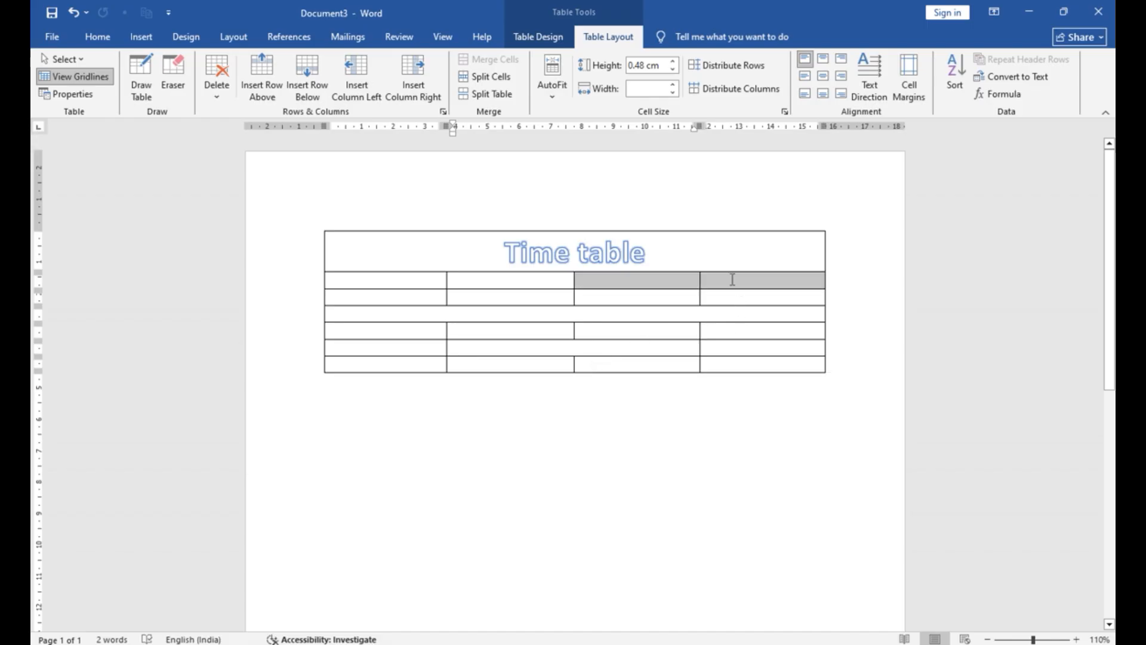
pyautogui.click(497, 60)
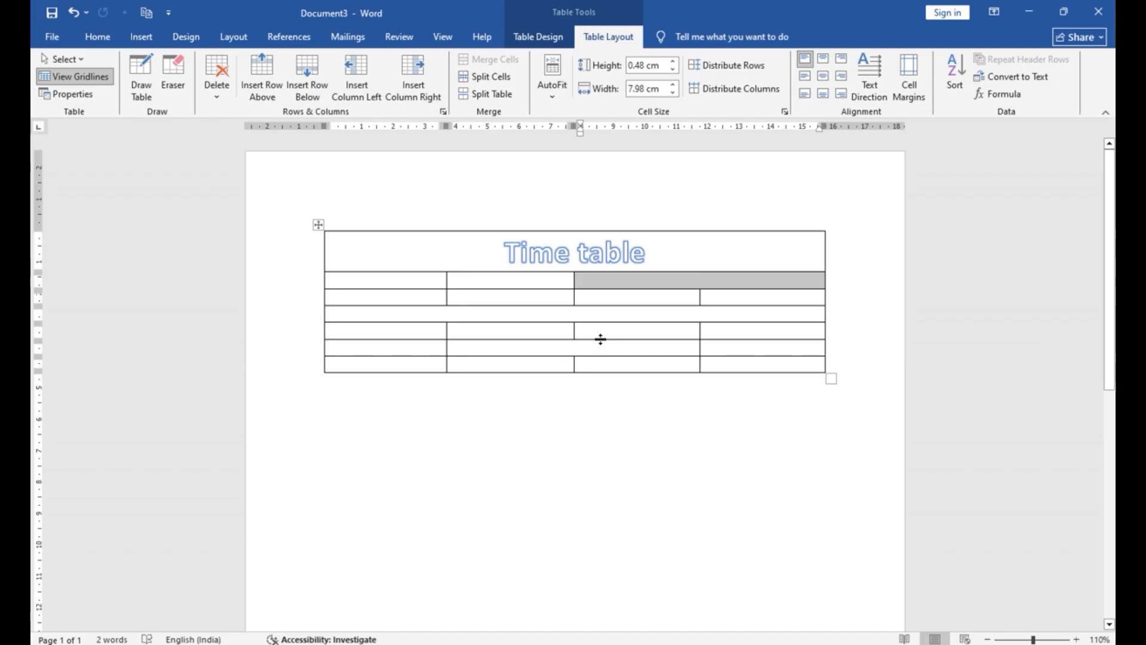
pyautogui.click(664, 364)
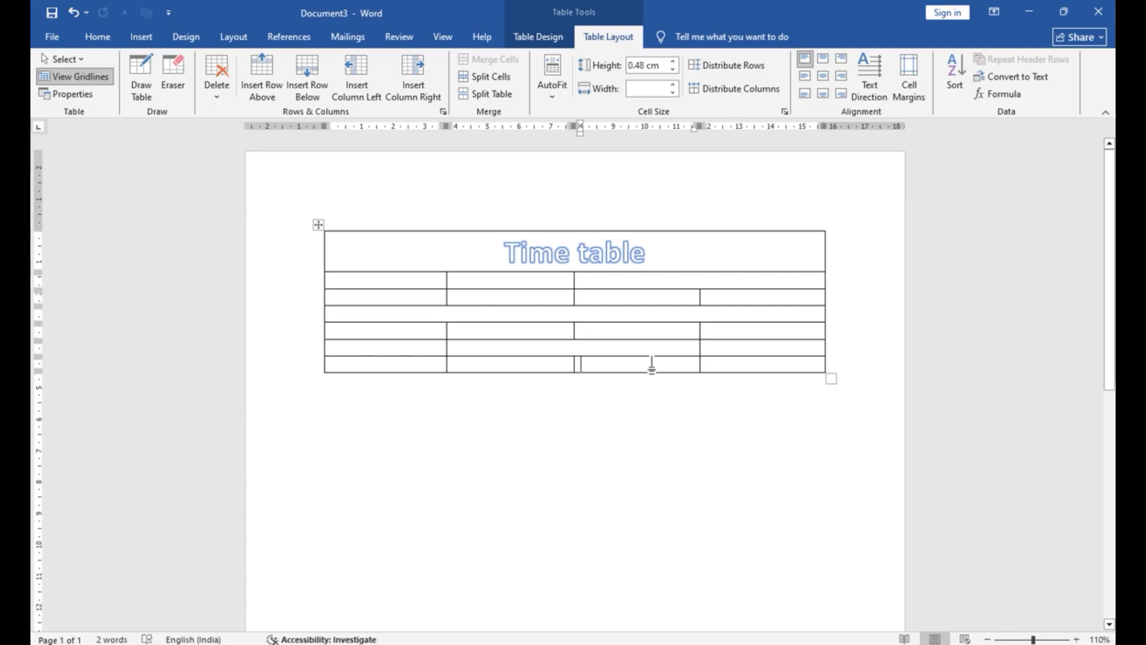
pyautogui.click(492, 78)
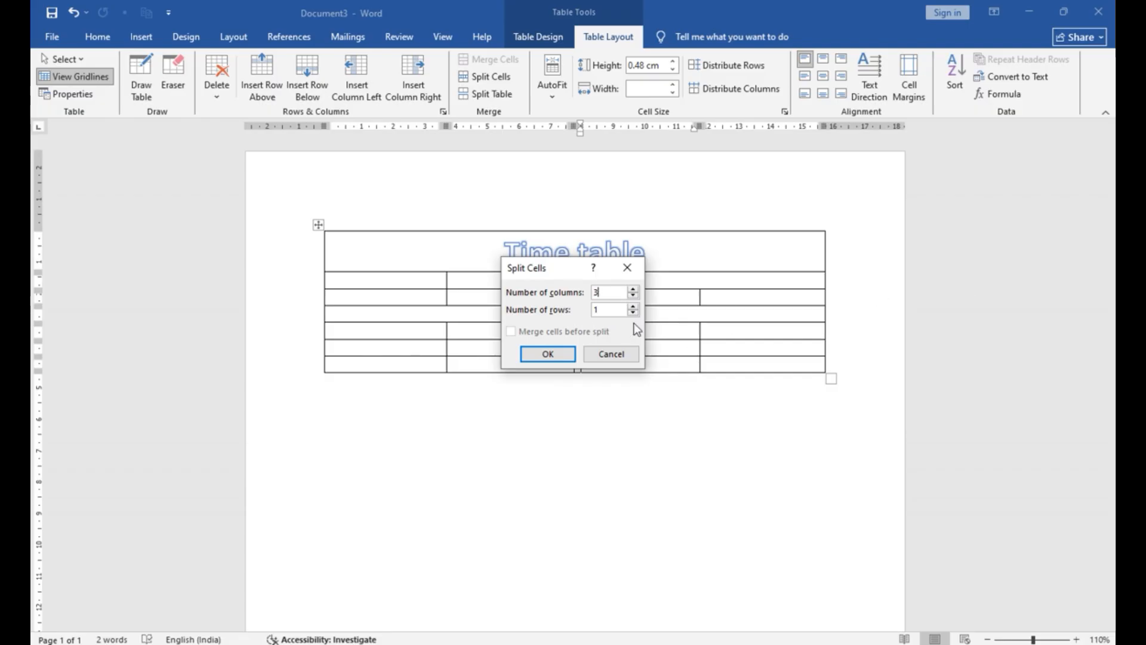
# Split the bottom-row cell into 3 columns and the row-5 middle cells into 5 columns
pyautogui.click(566, 357)
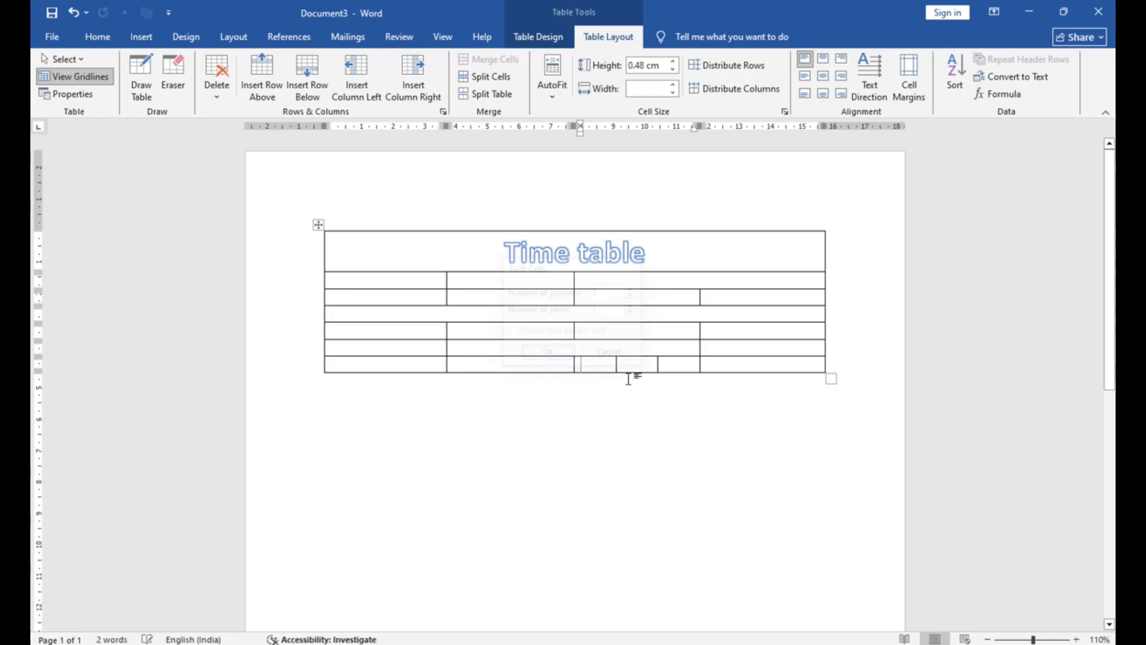
pyautogui.click(672, 363)
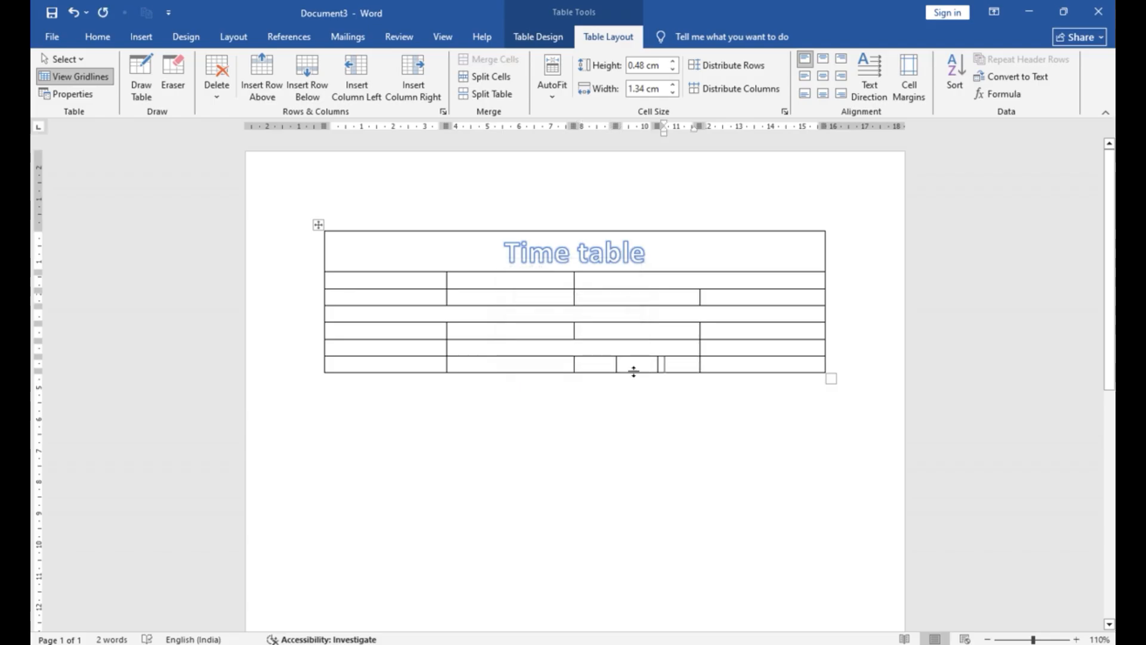
pyautogui.click(590, 346)
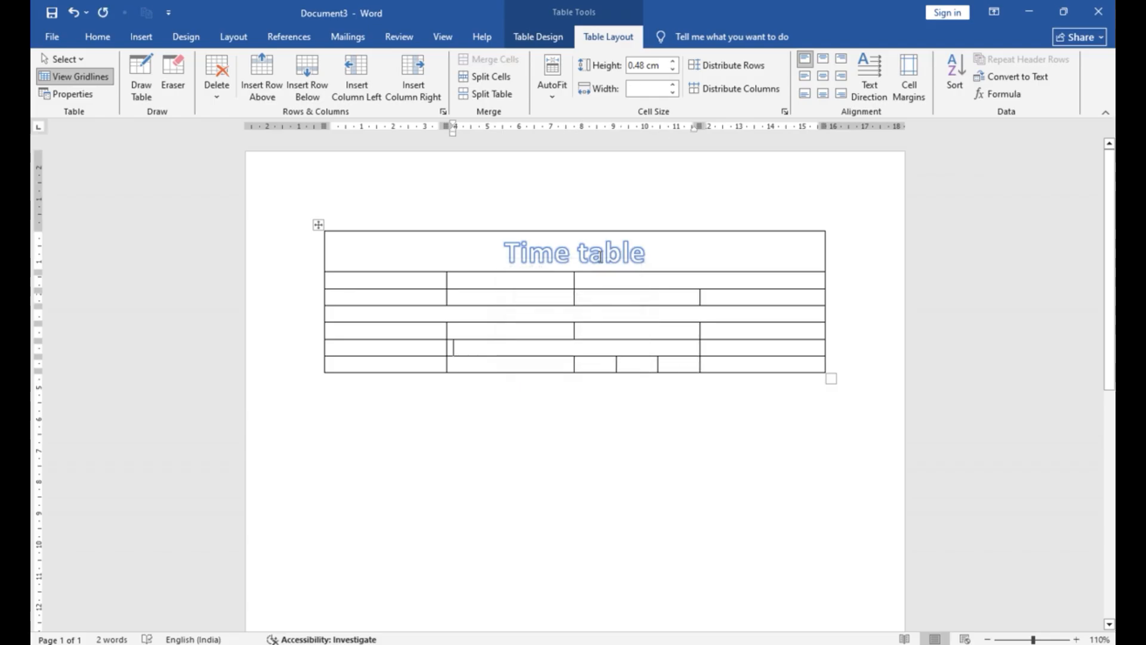
pyautogui.click(486, 76)
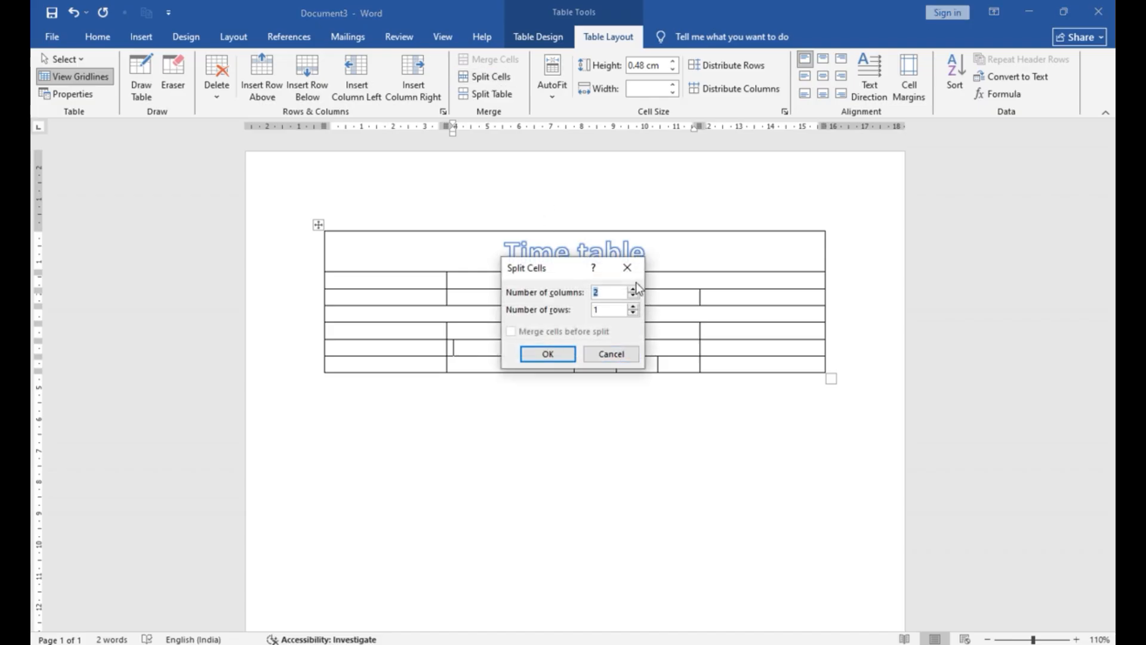
pyautogui.press('BackSpace')
pyautogui.write('3')
pyautogui.press('BackSpace')
pyautogui.write('5')
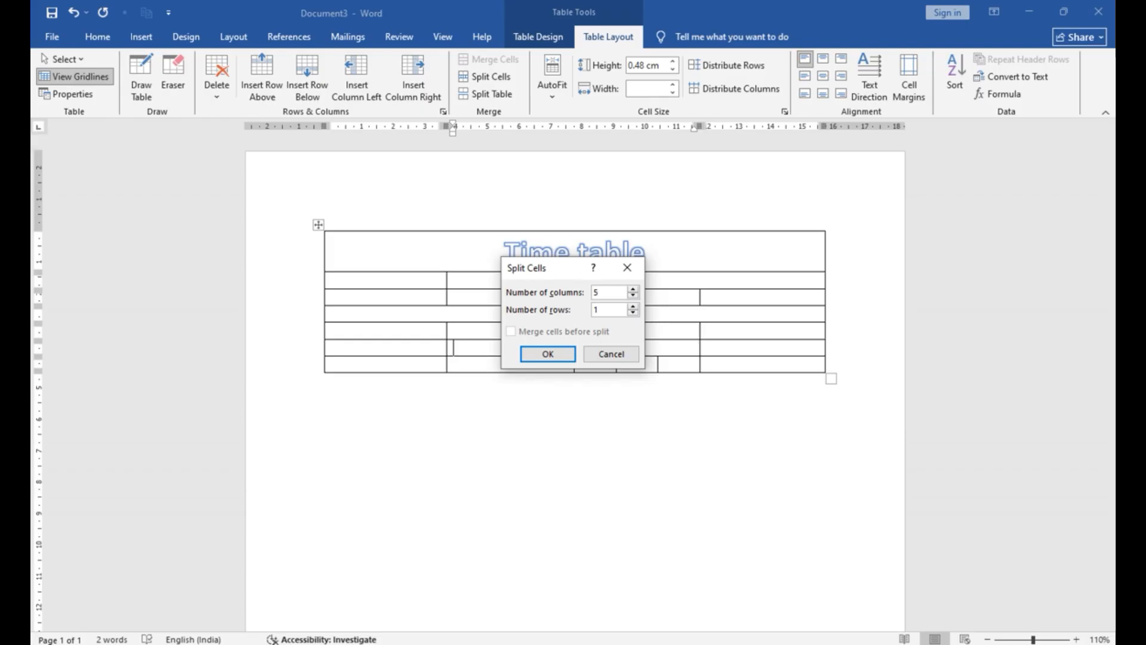
pyautogui.click(567, 357)
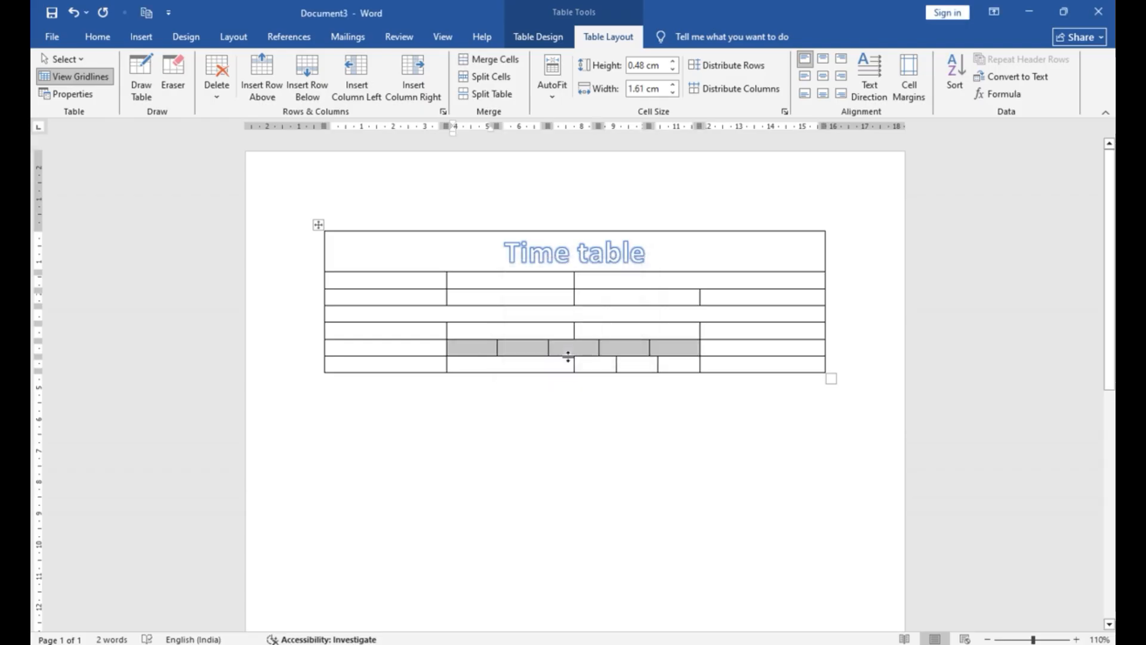
pyautogui.click(550, 363)
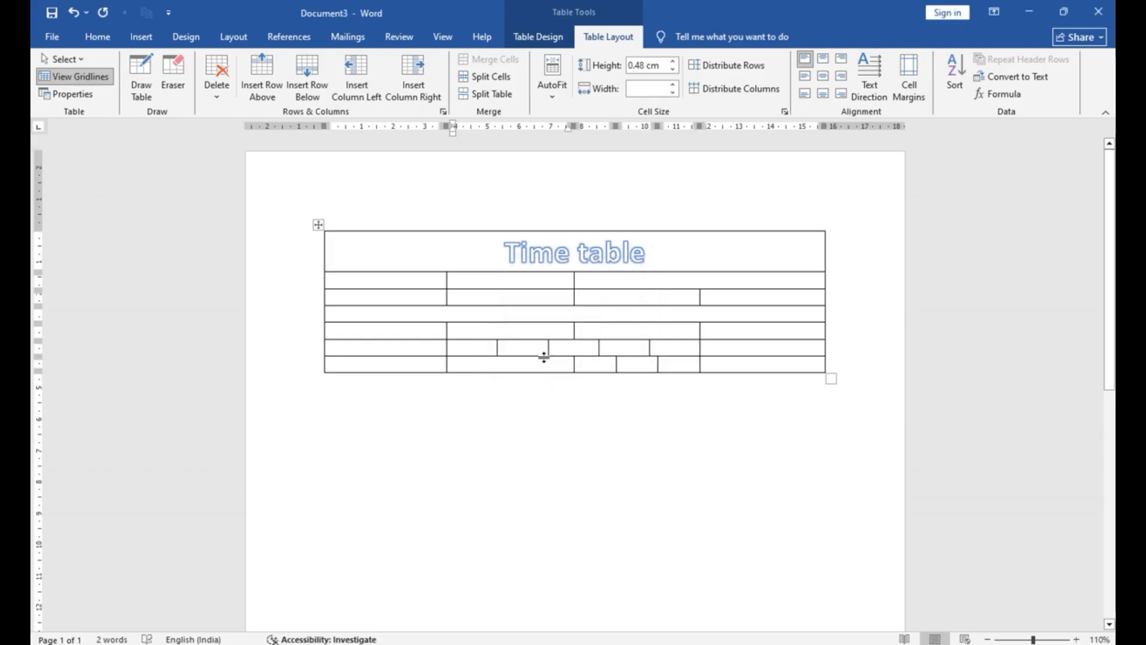
# Split the full-width row into 2 cells
pyautogui.click(535, 313)
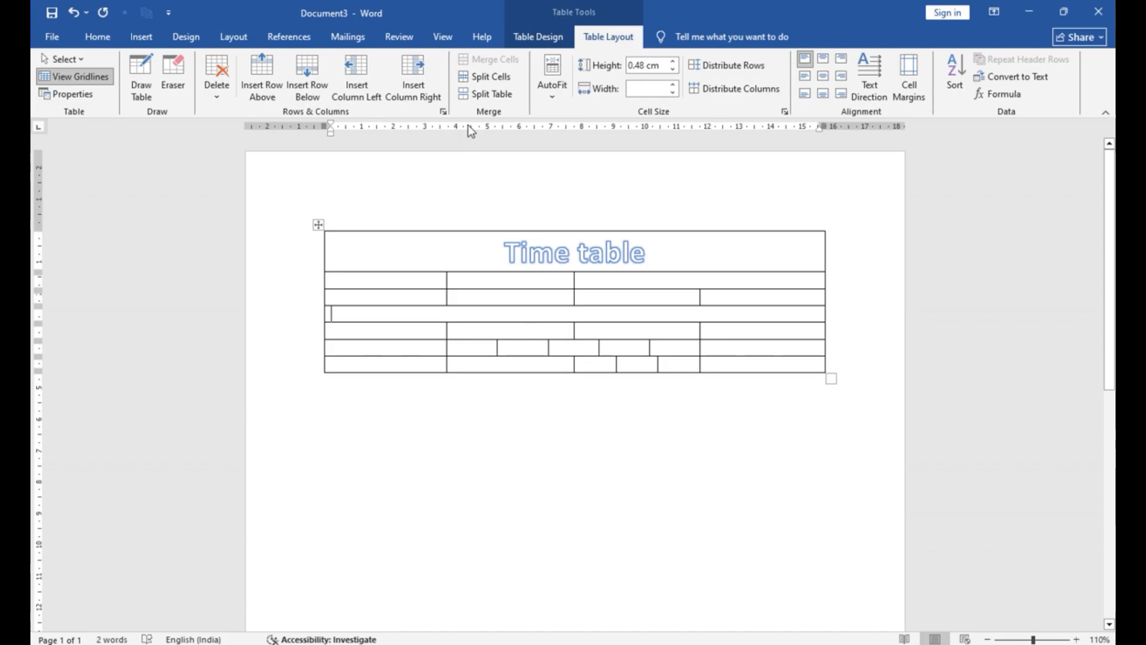
pyautogui.click(472, 76)
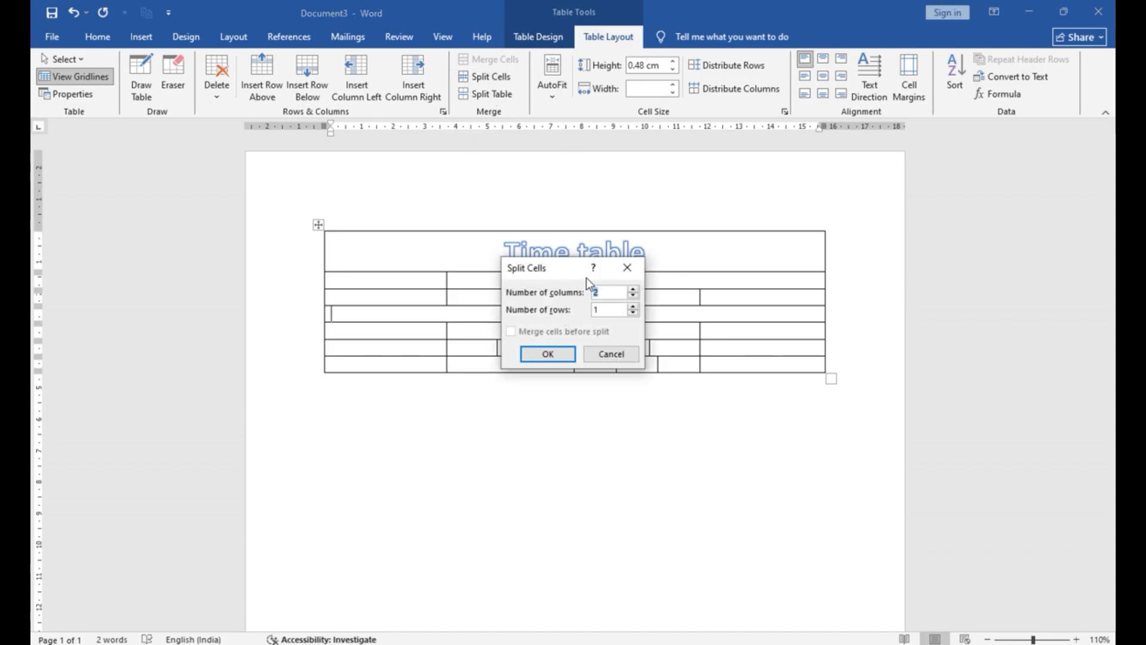
pyautogui.click(557, 357)
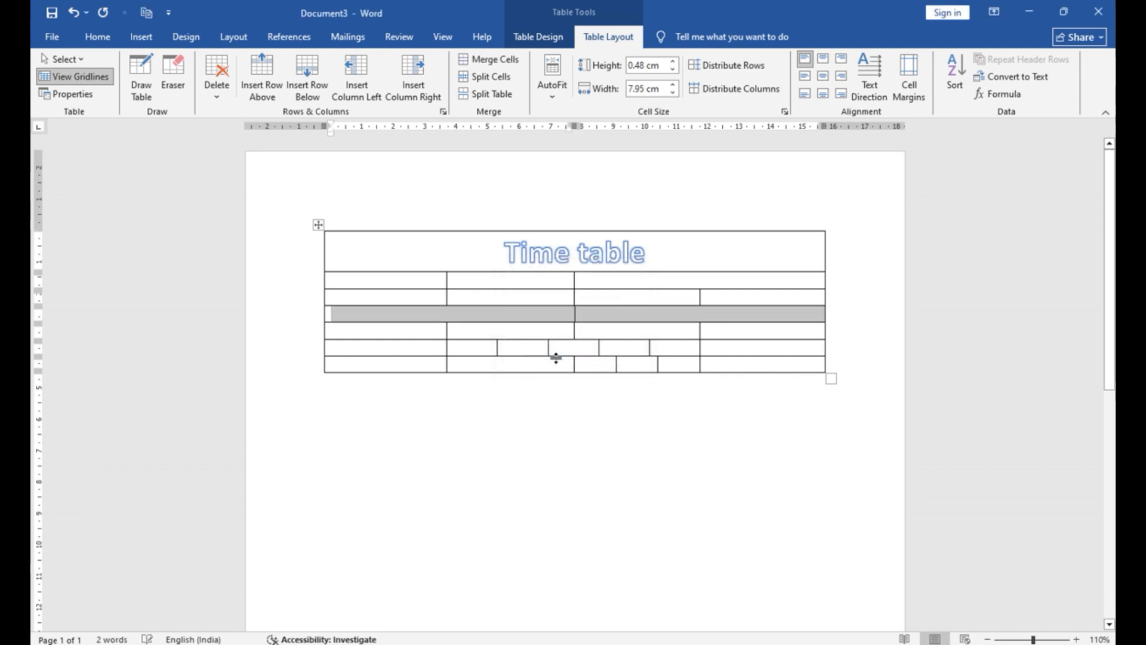
pyautogui.click(561, 392)
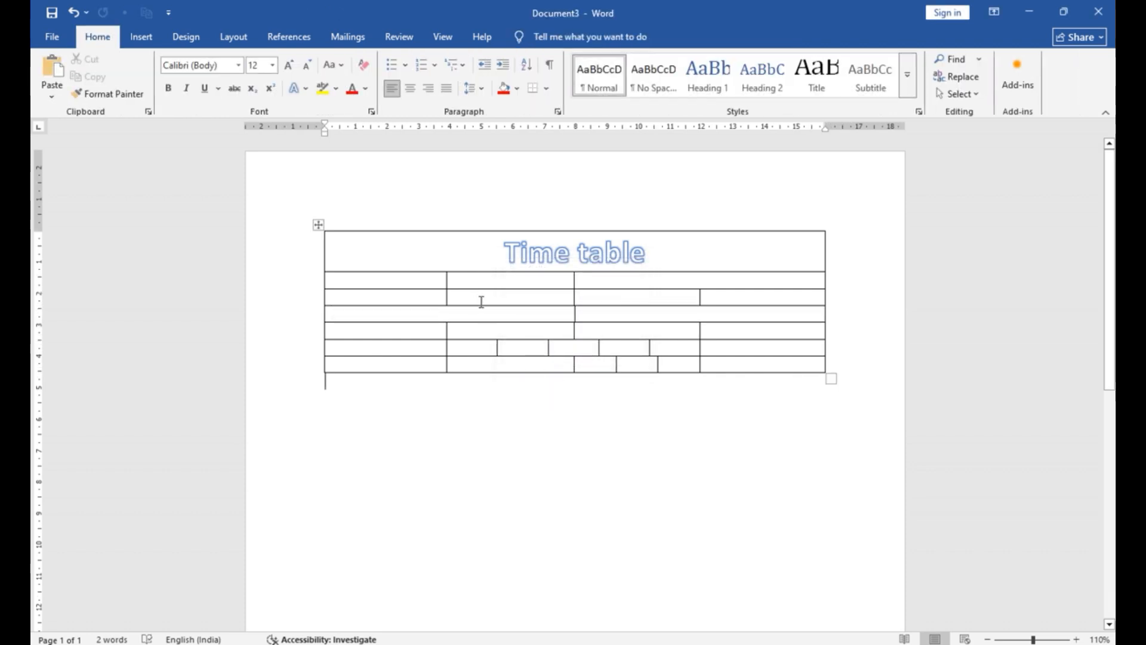
# Switch to the TABLE 2 document and scroll down to its tables
pyautogui.moveTo(489, 644)
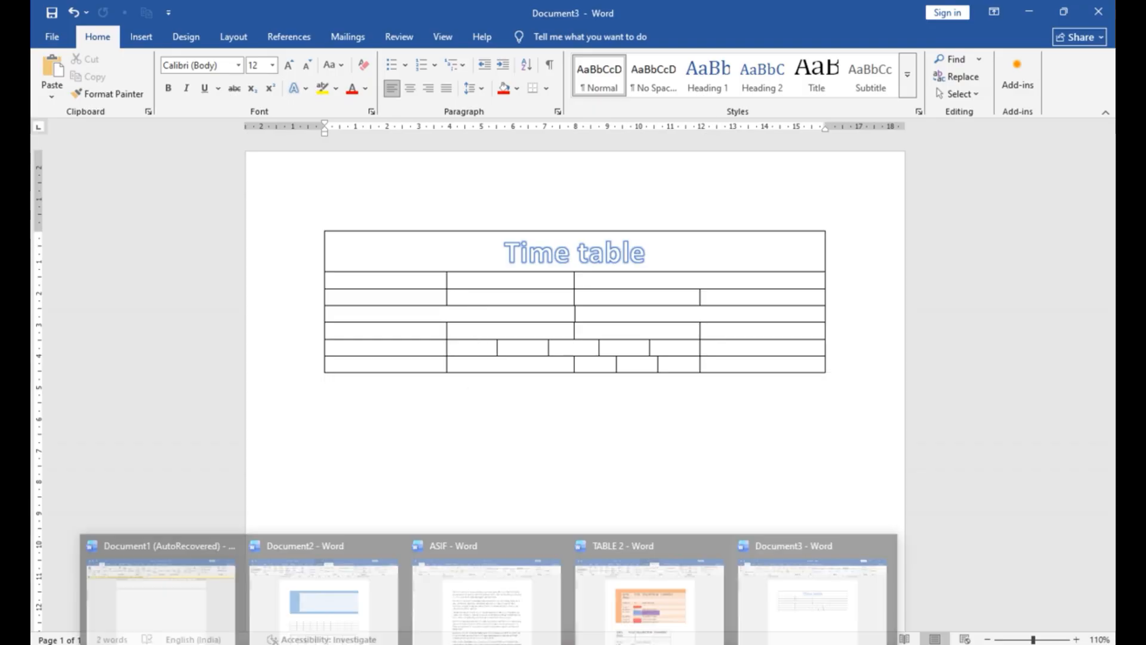
pyautogui.click(664, 606)
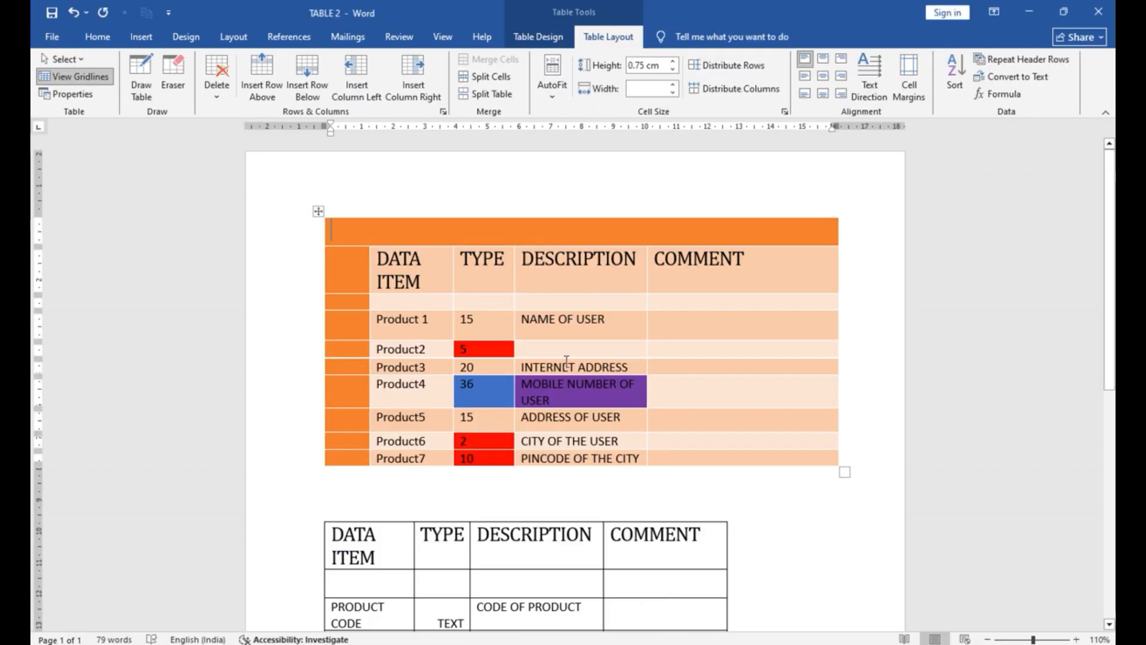
pyautogui.scroll(-6, 565, 358)
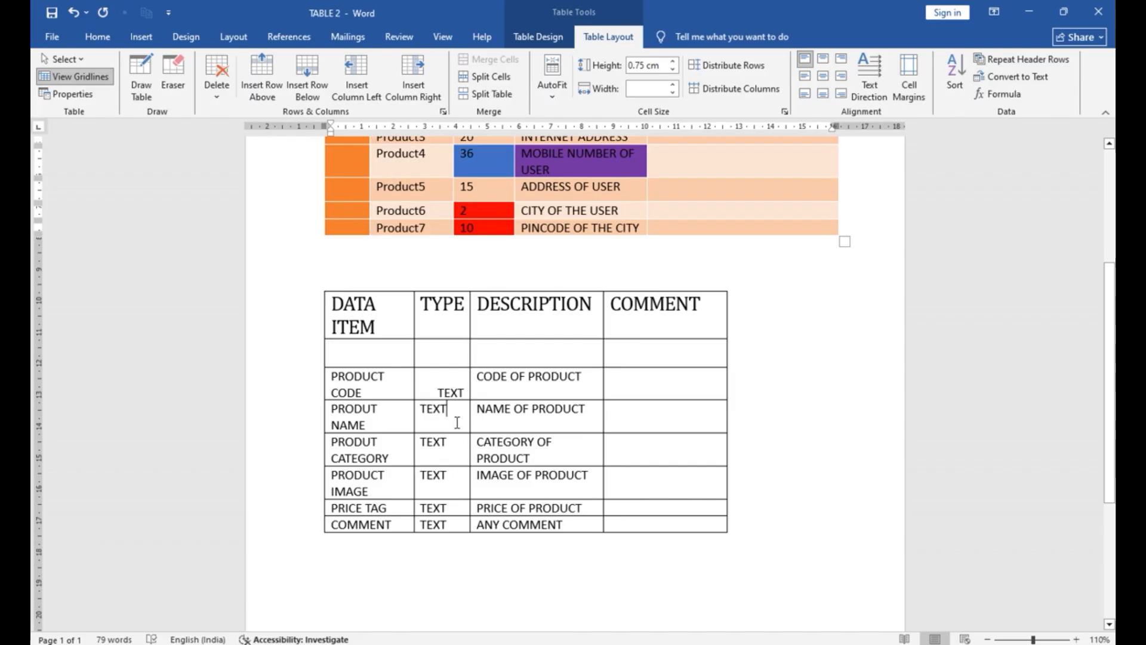
# Split the product-field table above the PRODUT NAME row and again below the DATA ITEM header
pyautogui.click(456, 412)
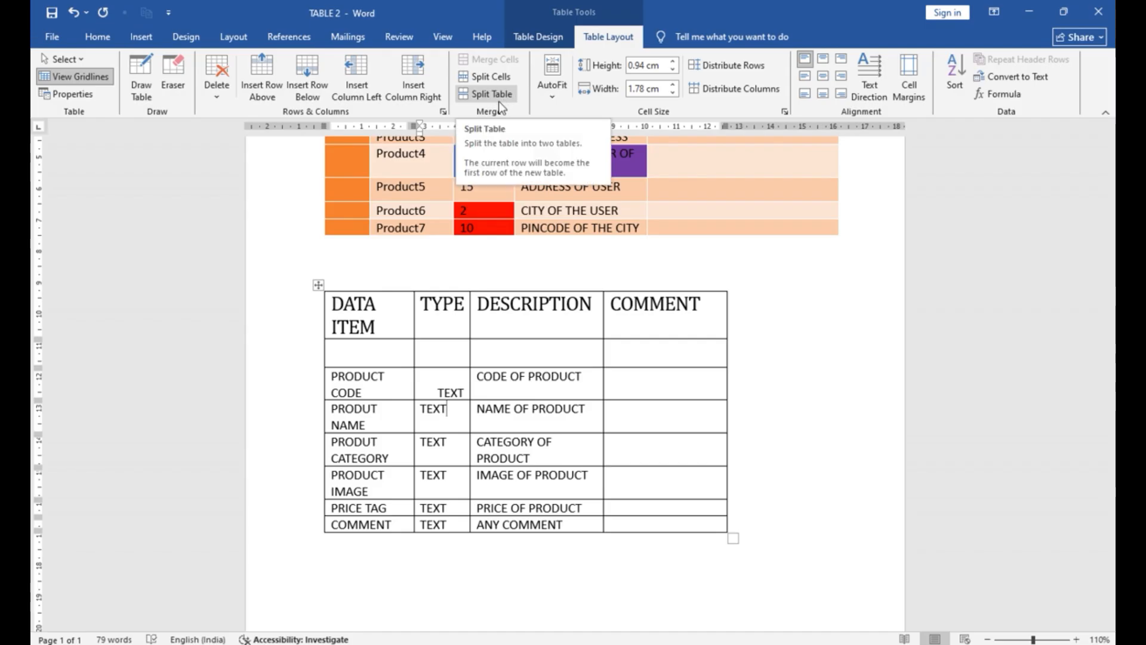
pyautogui.click(387, 422)
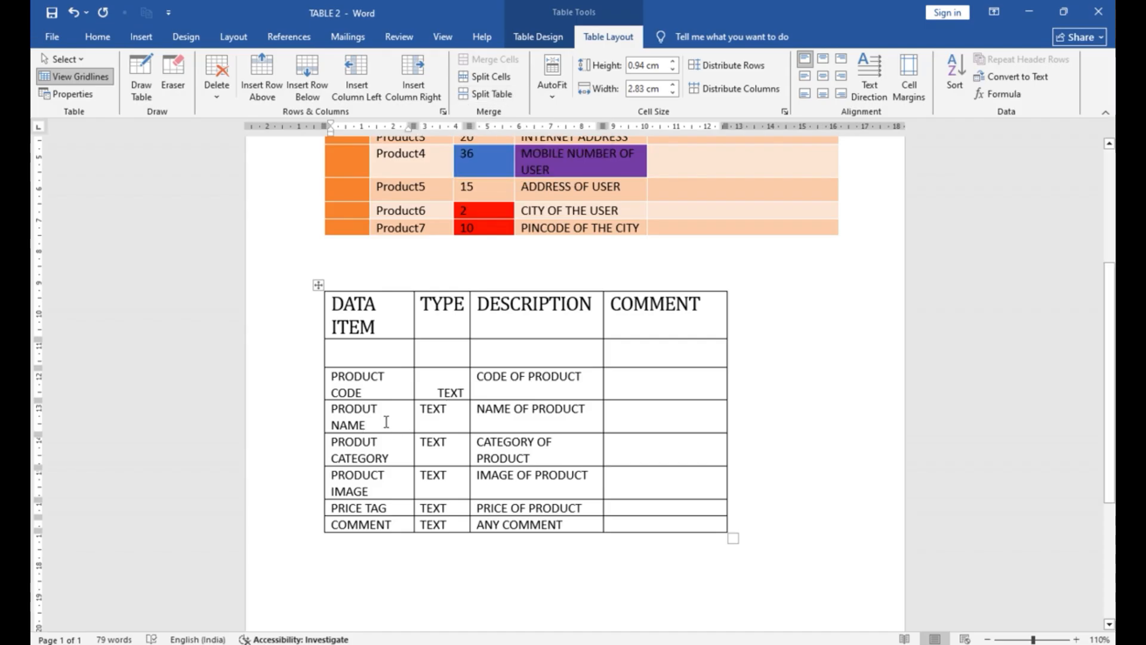
pyautogui.click(492, 94)
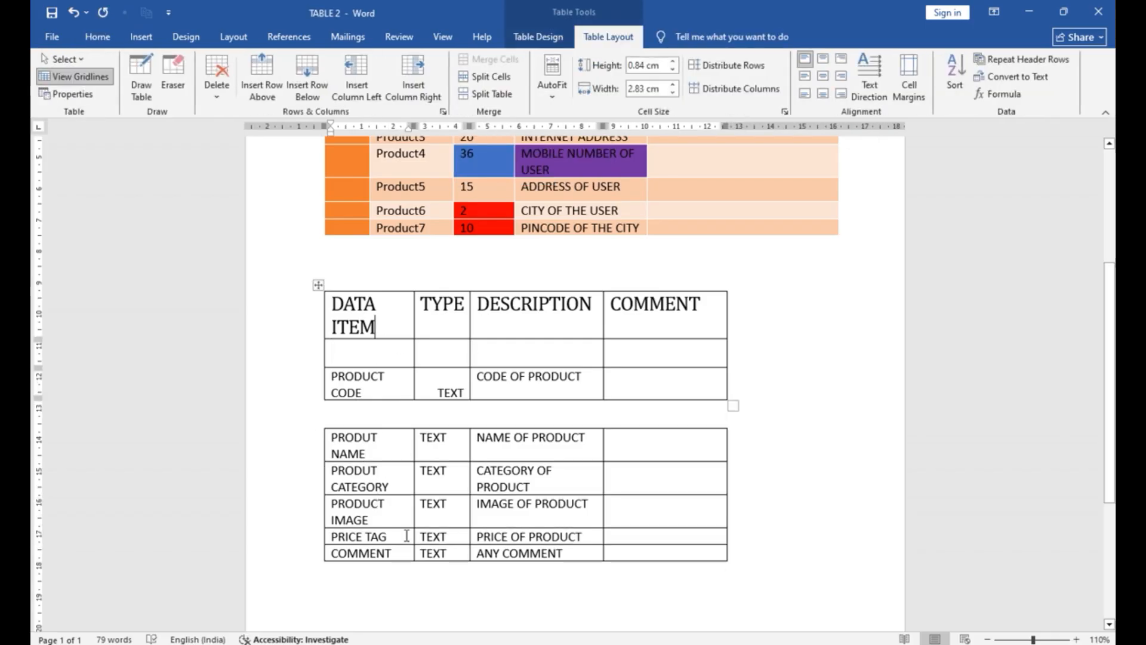
pyautogui.click(498, 96)
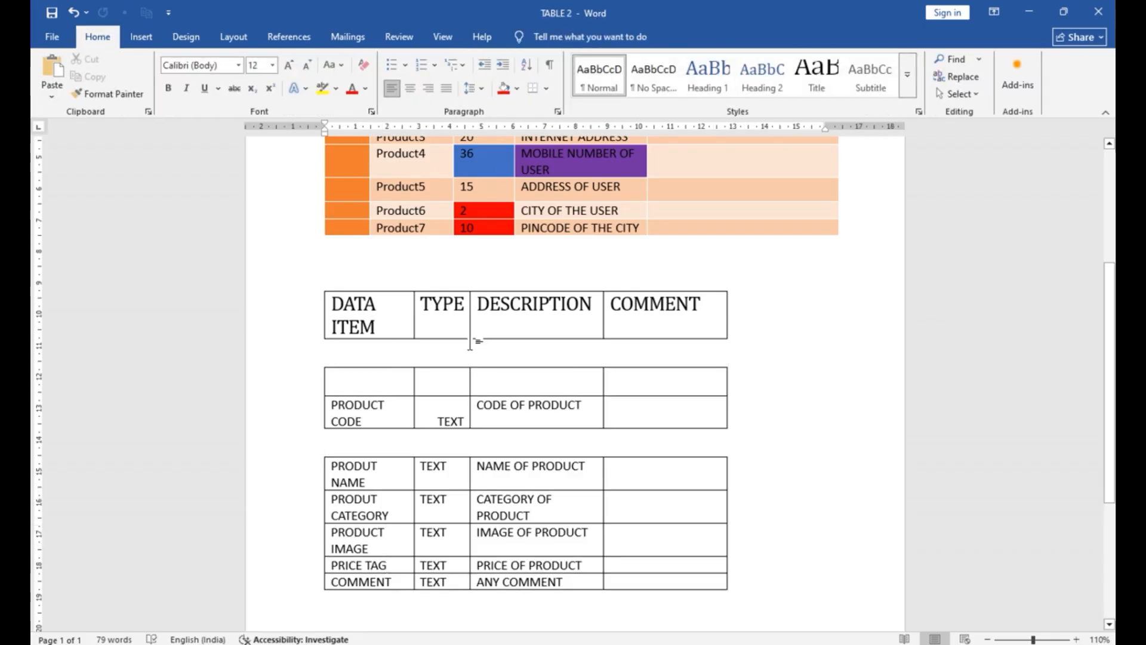
pyautogui.click(410, 378)
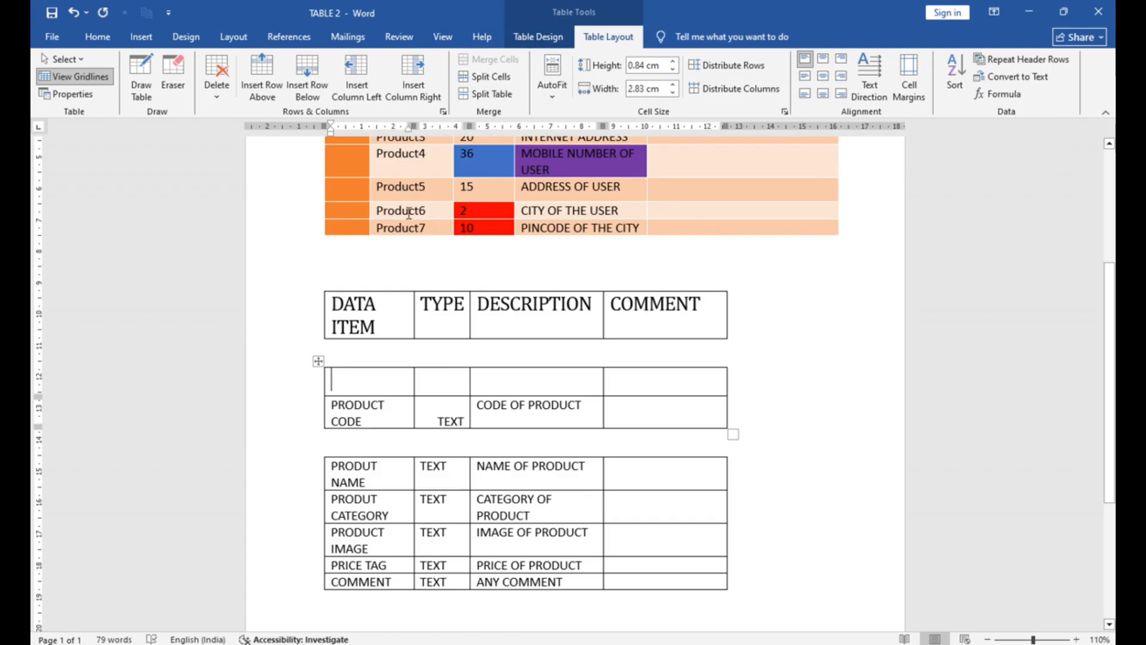
# Set the border pen to dark blue and draw a vertical border down the orange table
pyautogui.scroll(5, 413, 203)
pyautogui.click(419, 243)
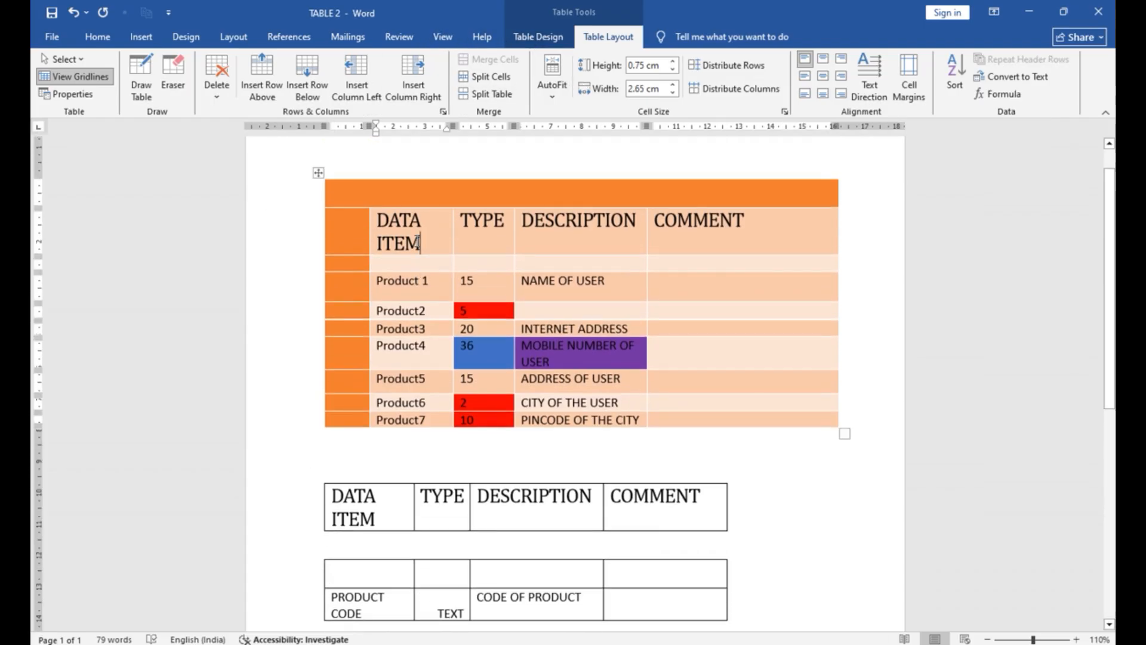
pyautogui.click(536, 37)
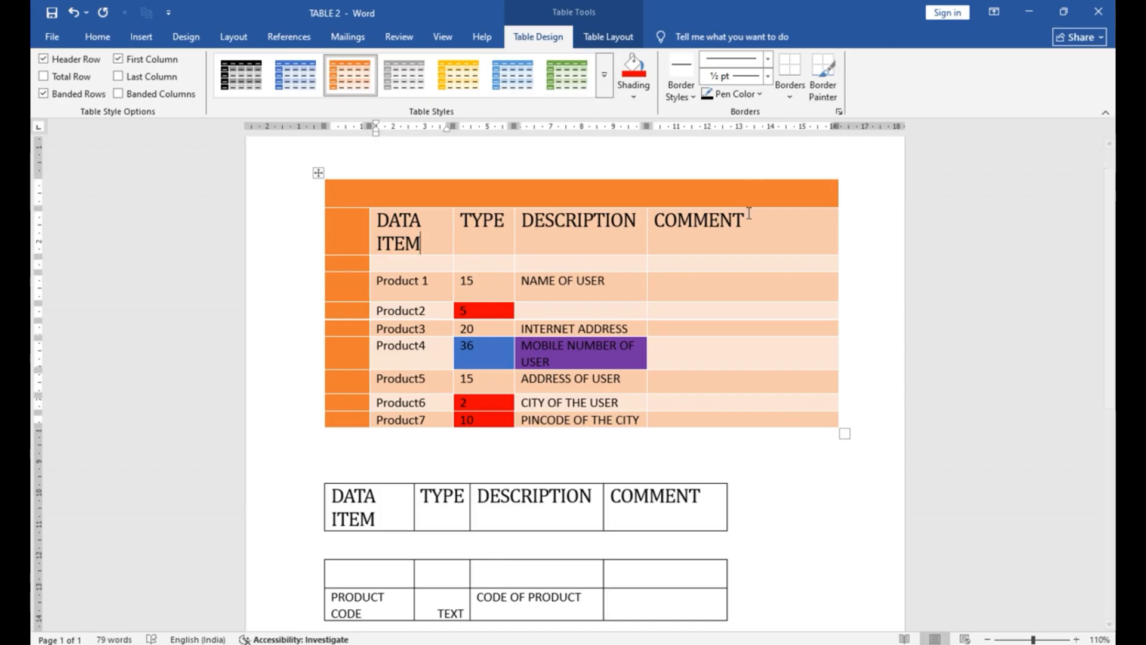
pyautogui.scroll(-3, 701, 279)
pyautogui.scroll(2, 712, 275)
pyautogui.scroll(1, 712, 276)
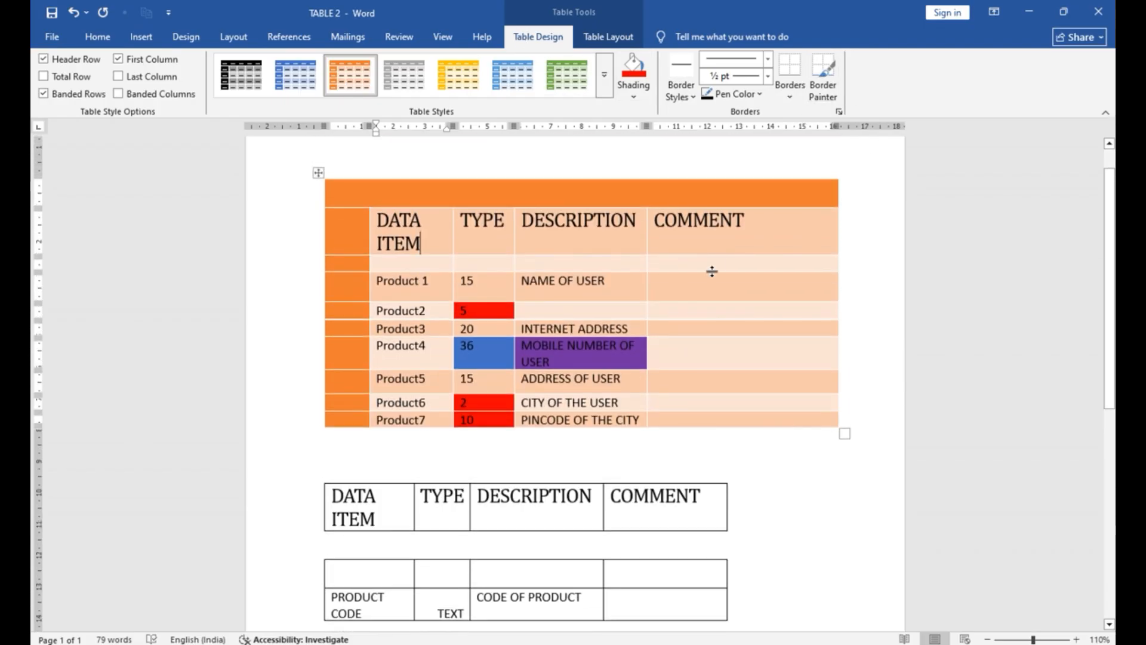
pyautogui.click(760, 94)
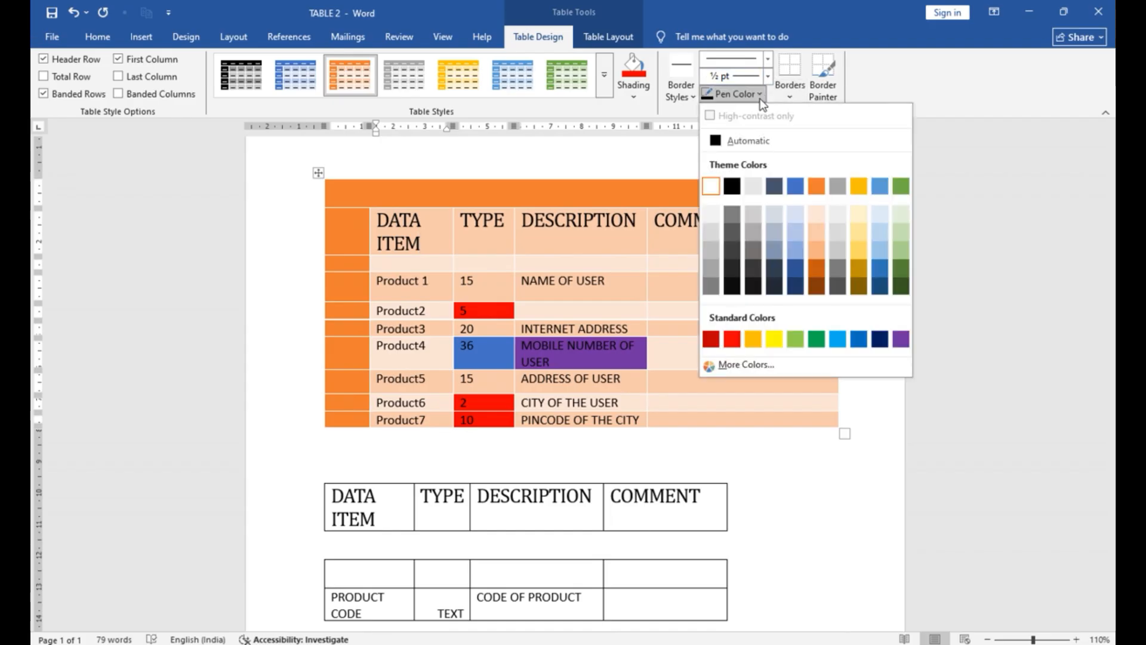
pyautogui.click(877, 339)
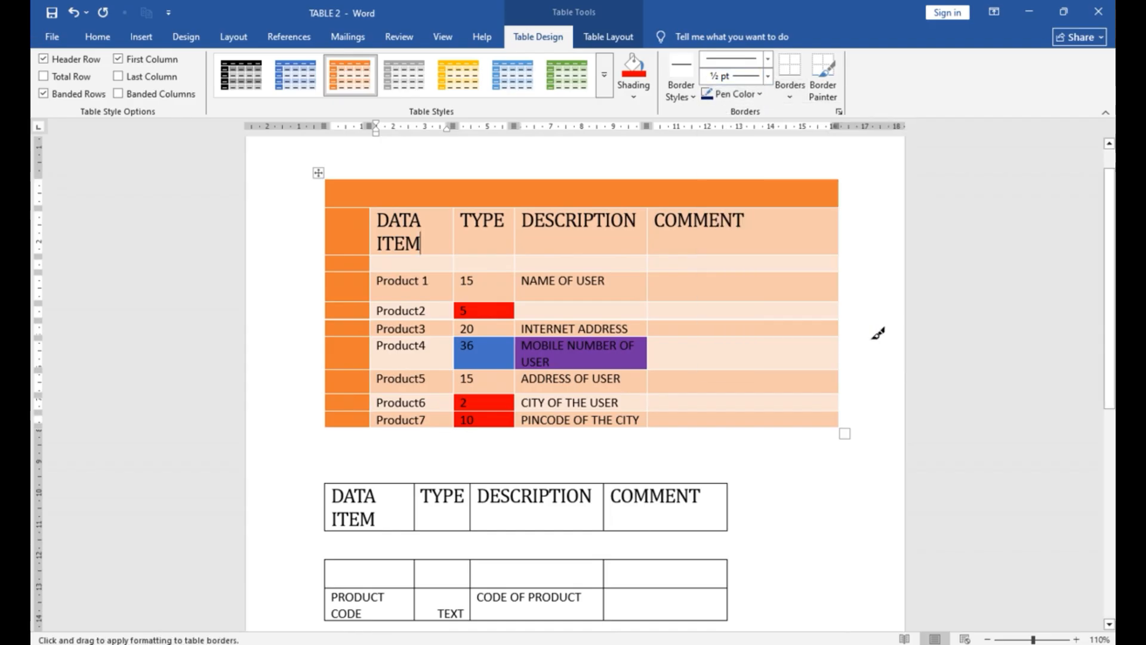
pyautogui.moveTo(758, 196); pyautogui.dragTo(760, 414)
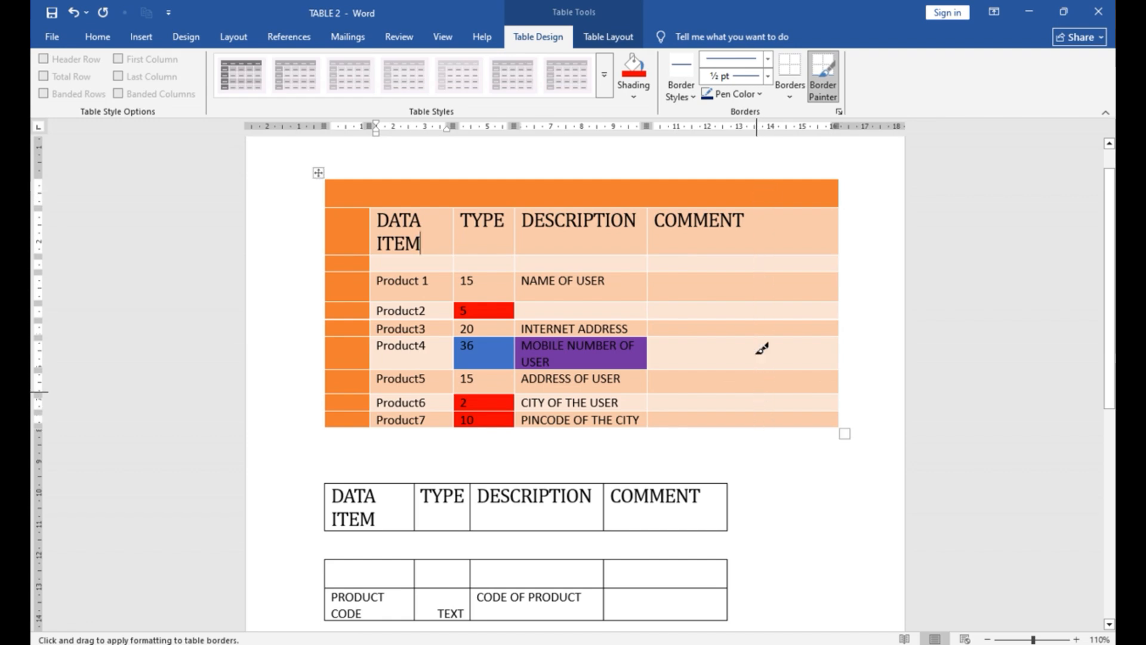
# Paint a blue theme-style border down the COMMENT column
pyautogui.click(824, 67)
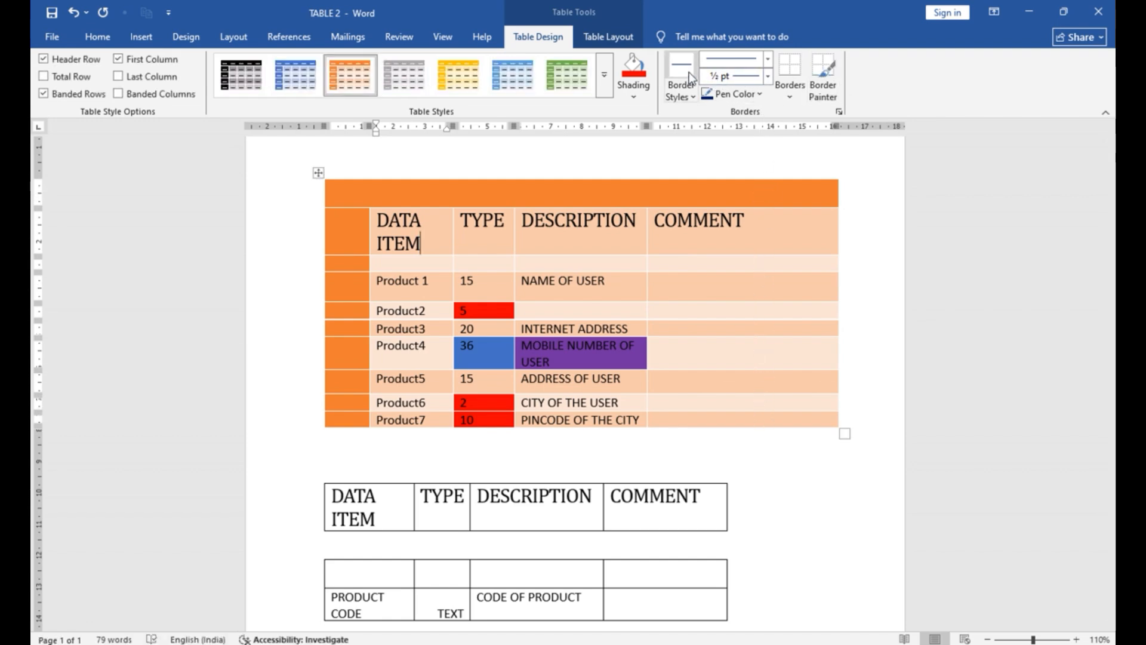
pyautogui.click(692, 100)
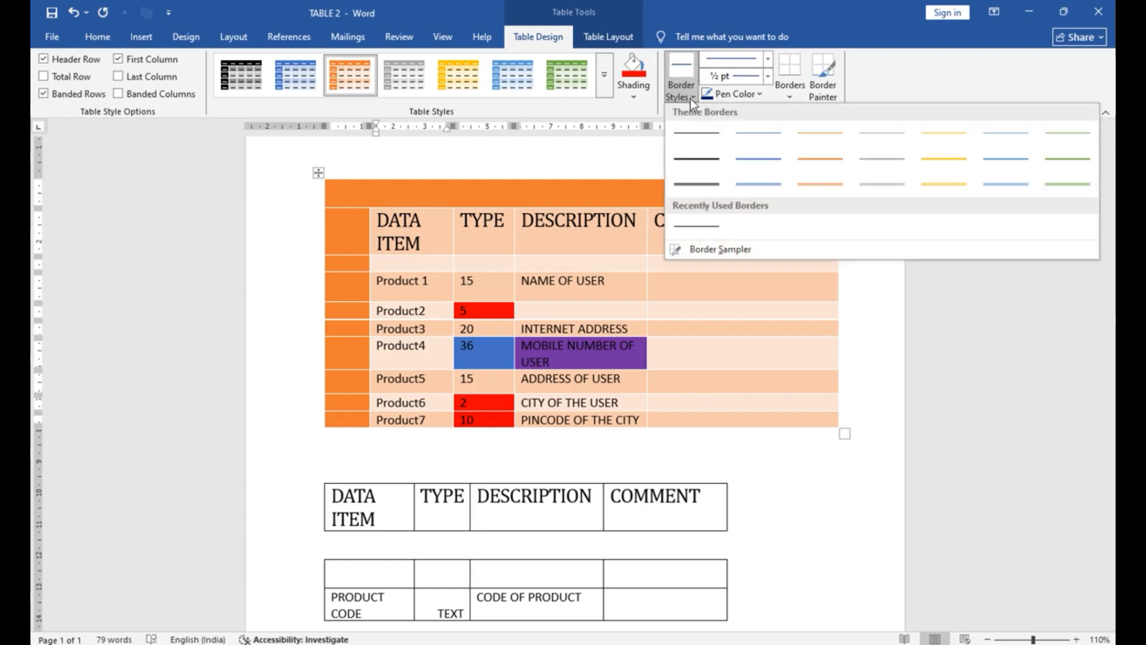
pyautogui.click(749, 180)
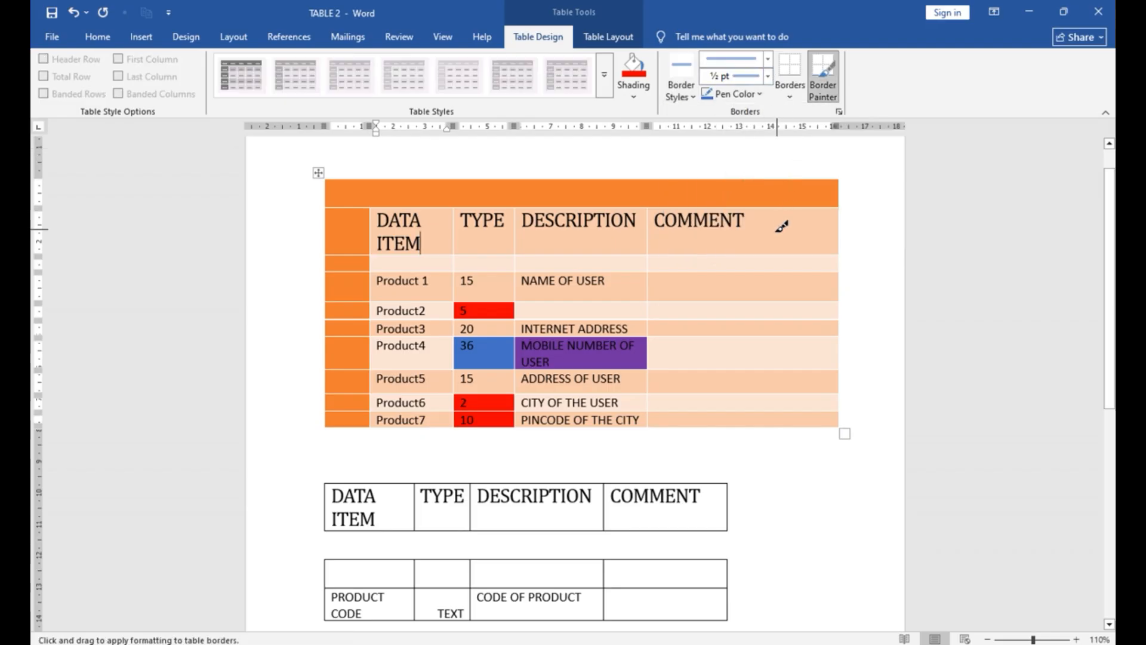
pyautogui.moveTo(782, 226); pyautogui.dragTo(774, 413)
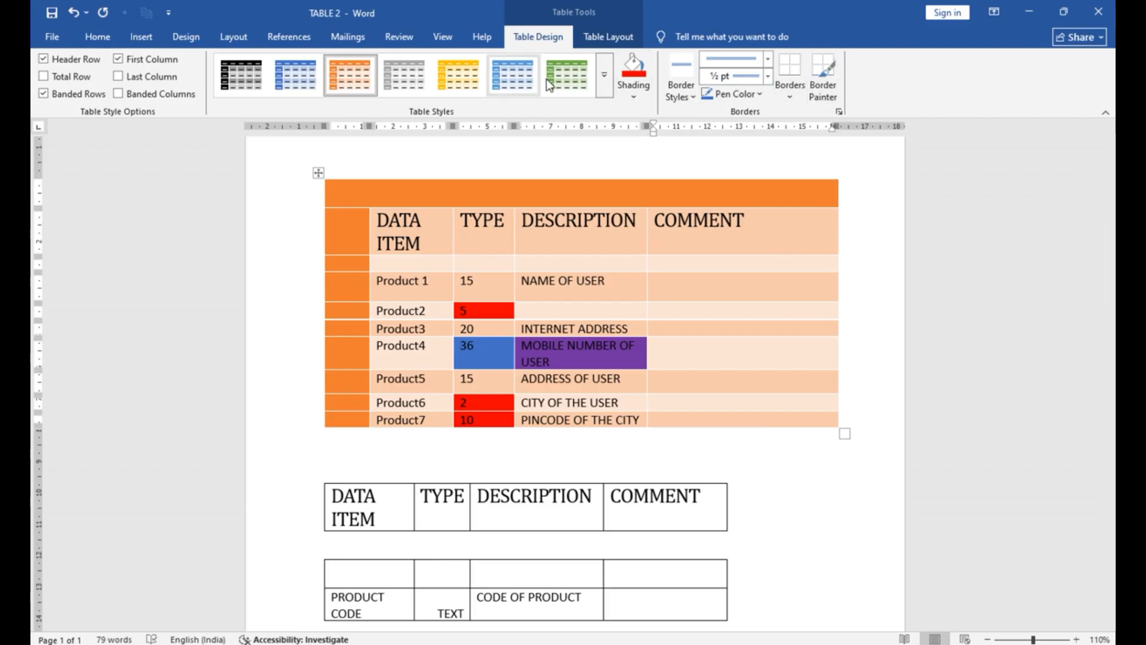
# Draw a vertical divider down the COMMENT column from the blank row with Draw Table
pyautogui.click(598, 37)
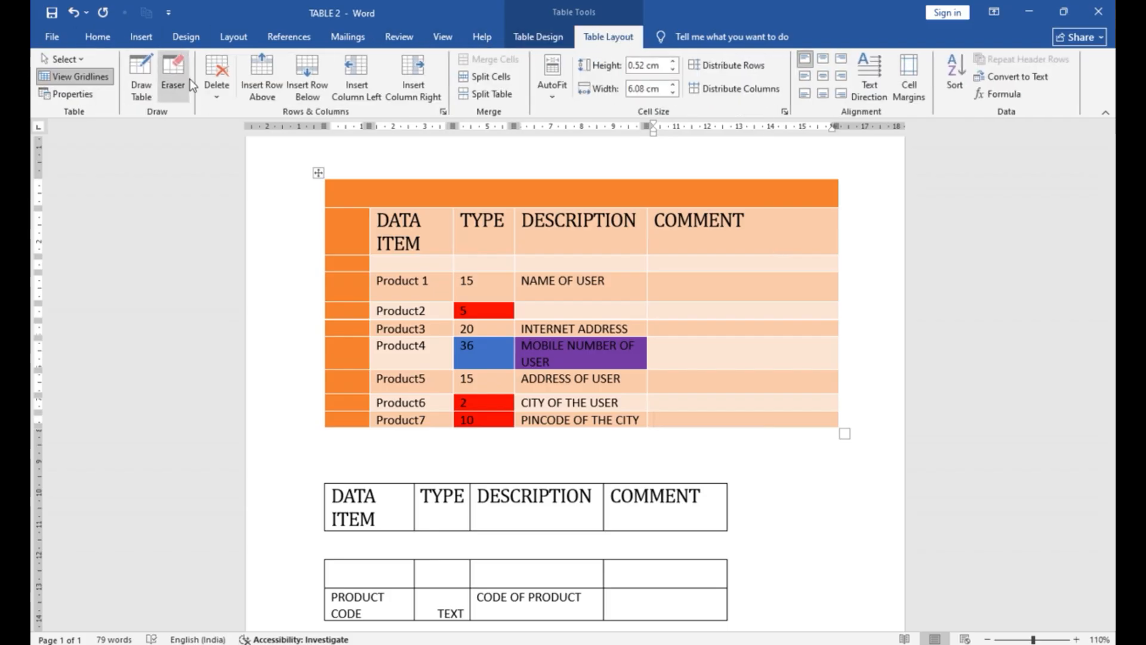
pyautogui.click(142, 76)
pyautogui.moveTo(751, 257); pyautogui.dragTo(755, 420)
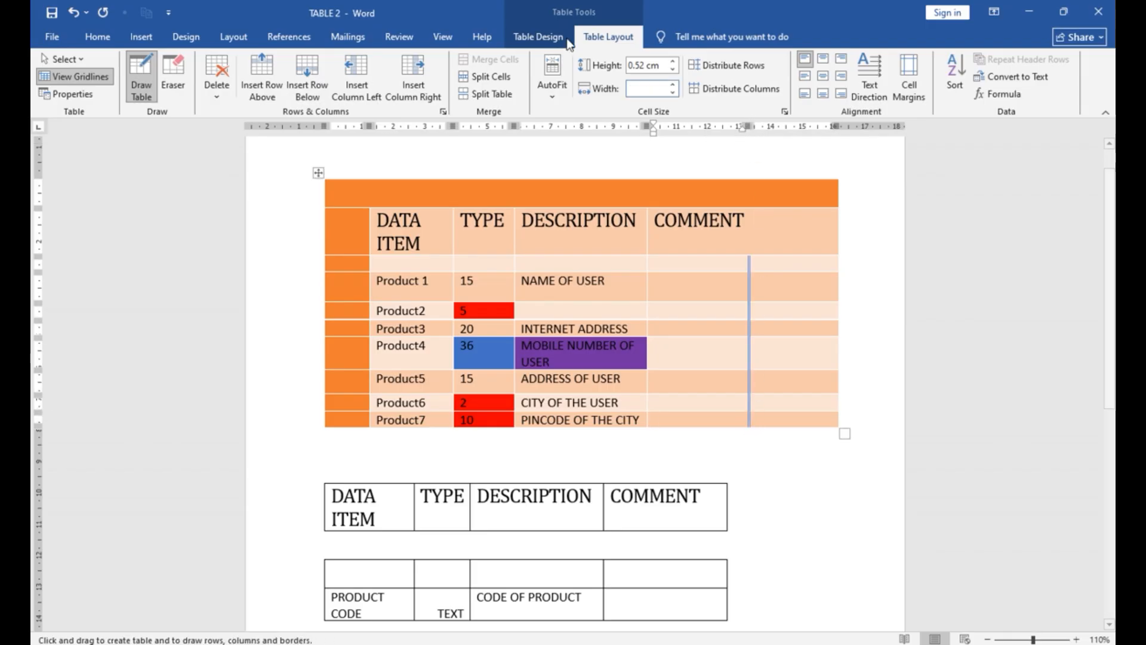
# Set the pen to a heavier weight, a thick line style and purple colour
pyautogui.click(538, 37)
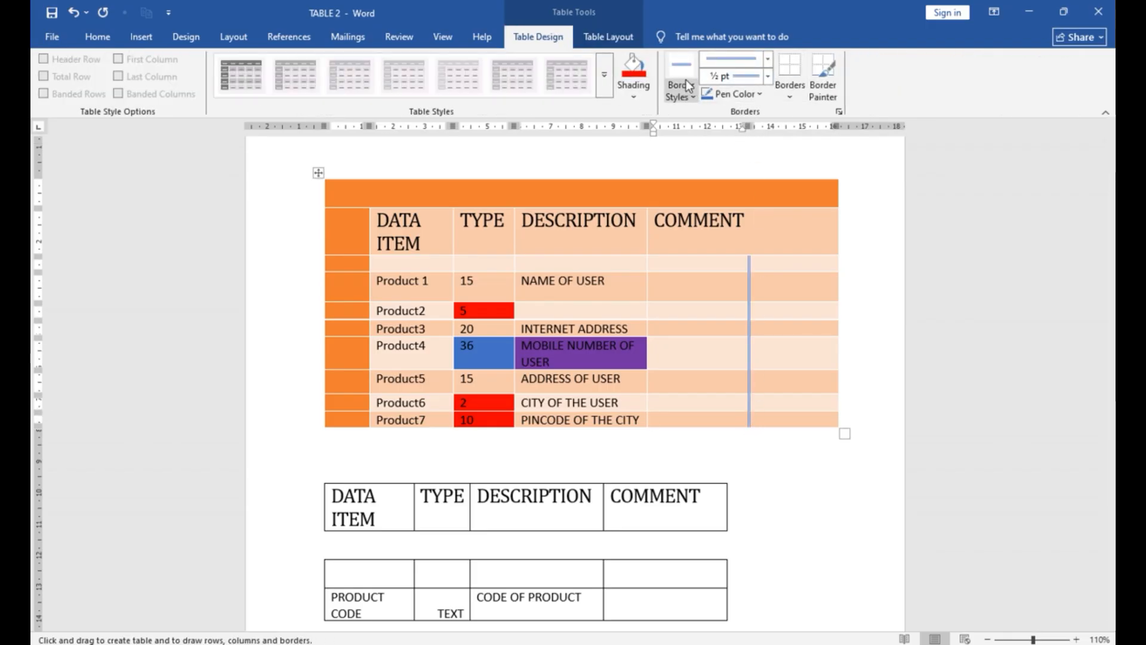
pyautogui.click(622, 45)
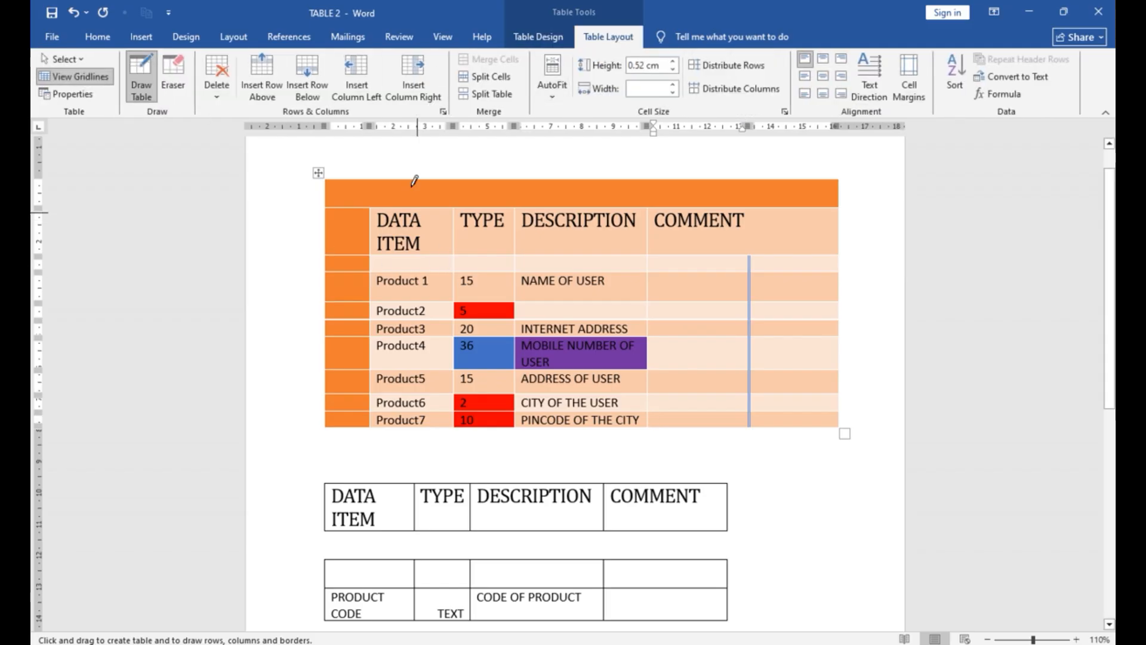
pyautogui.click(540, 37)
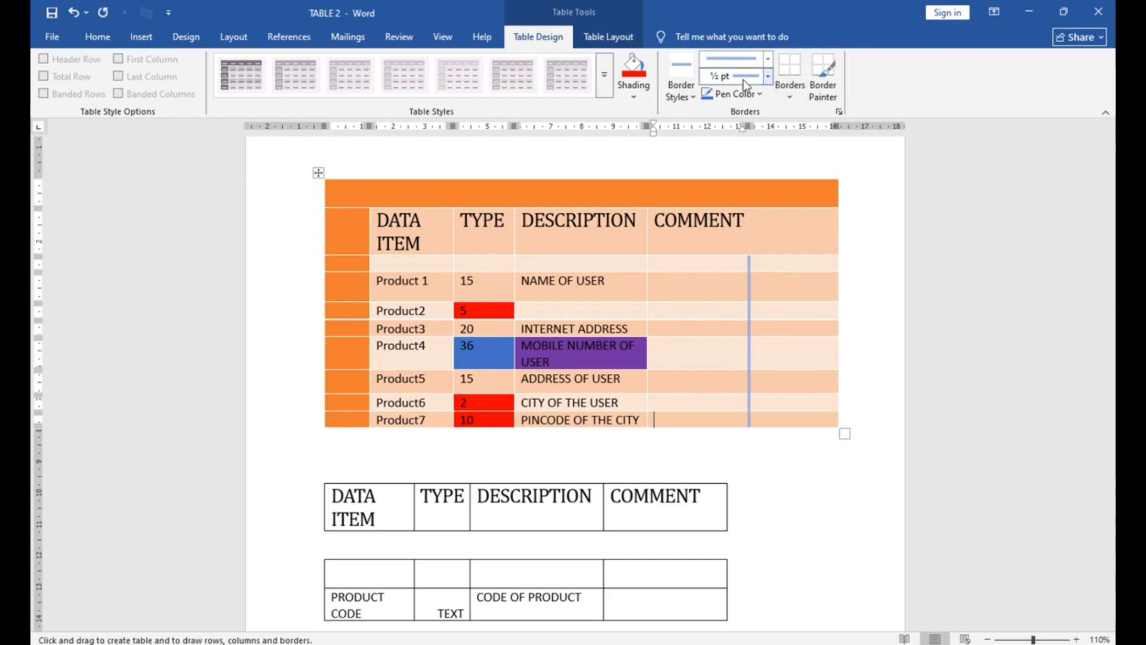
pyautogui.click(767, 77)
pyautogui.click(758, 177)
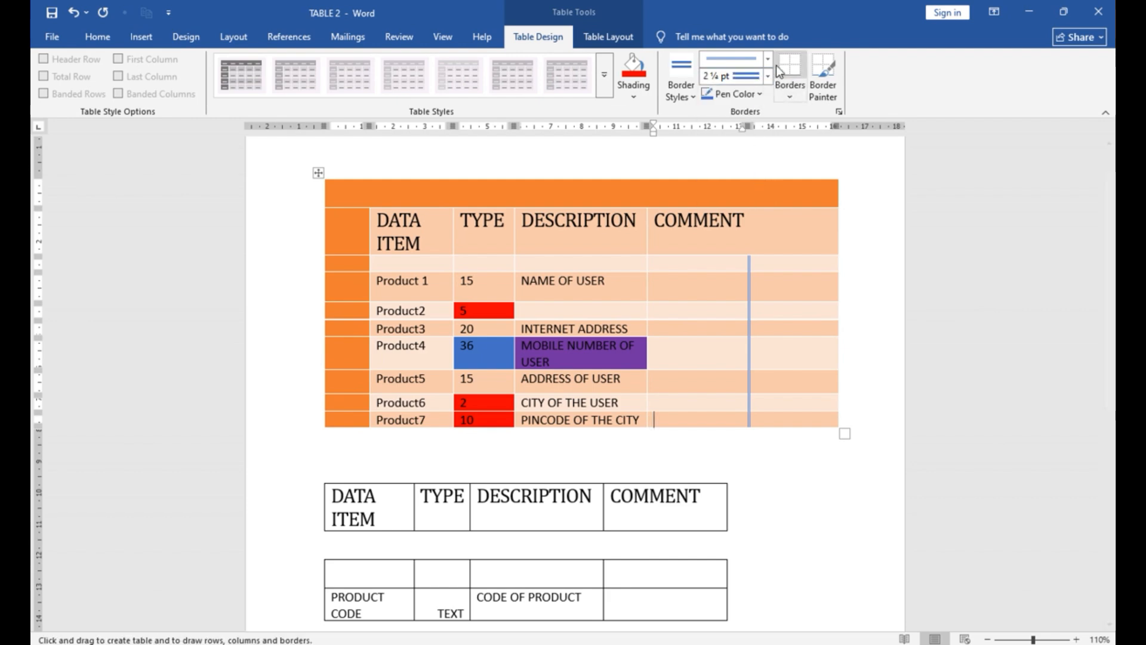
pyautogui.click(767, 59)
pyautogui.click(724, 293)
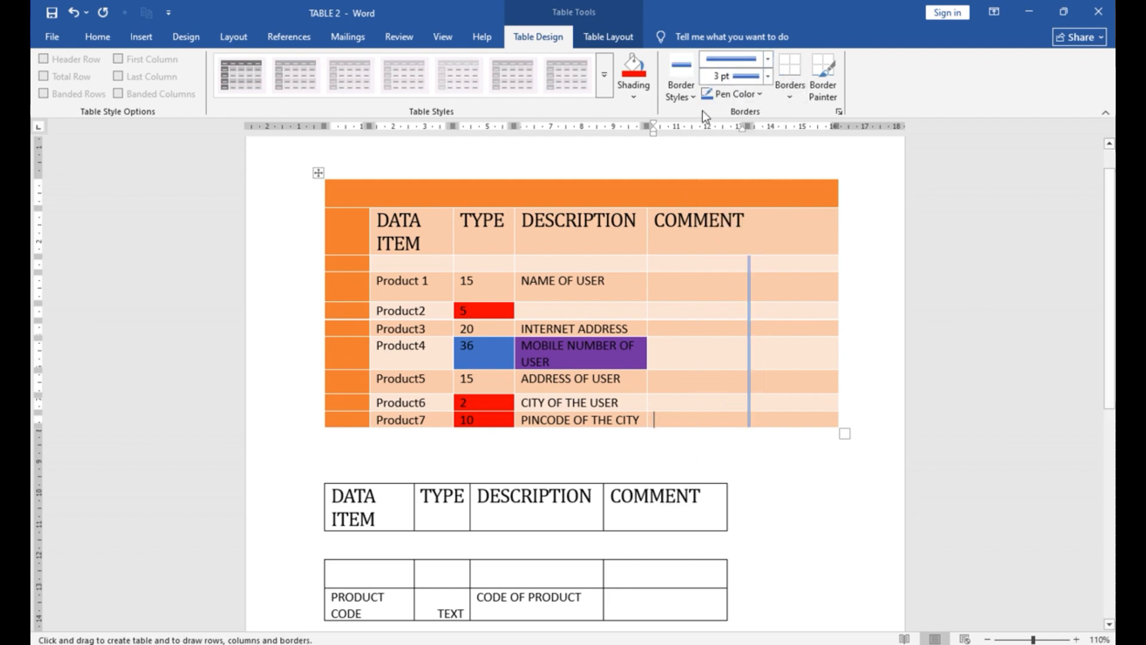
pyautogui.click(692, 94)
pyautogui.click(738, 94)
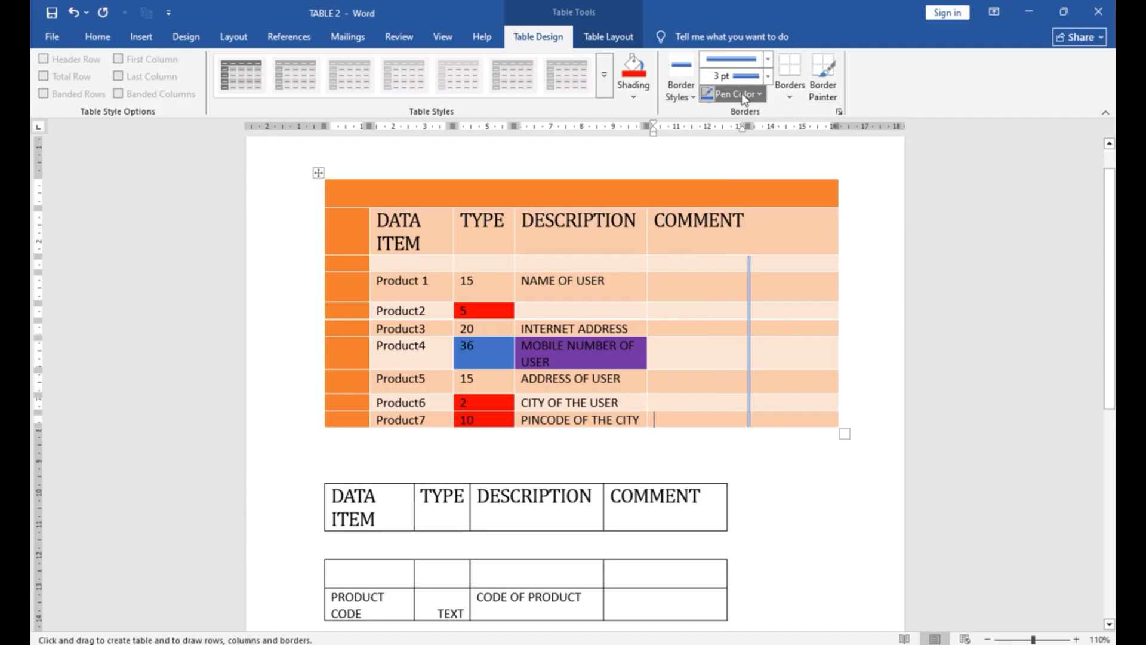
pyautogui.click(738, 94)
pyautogui.click(900, 339)
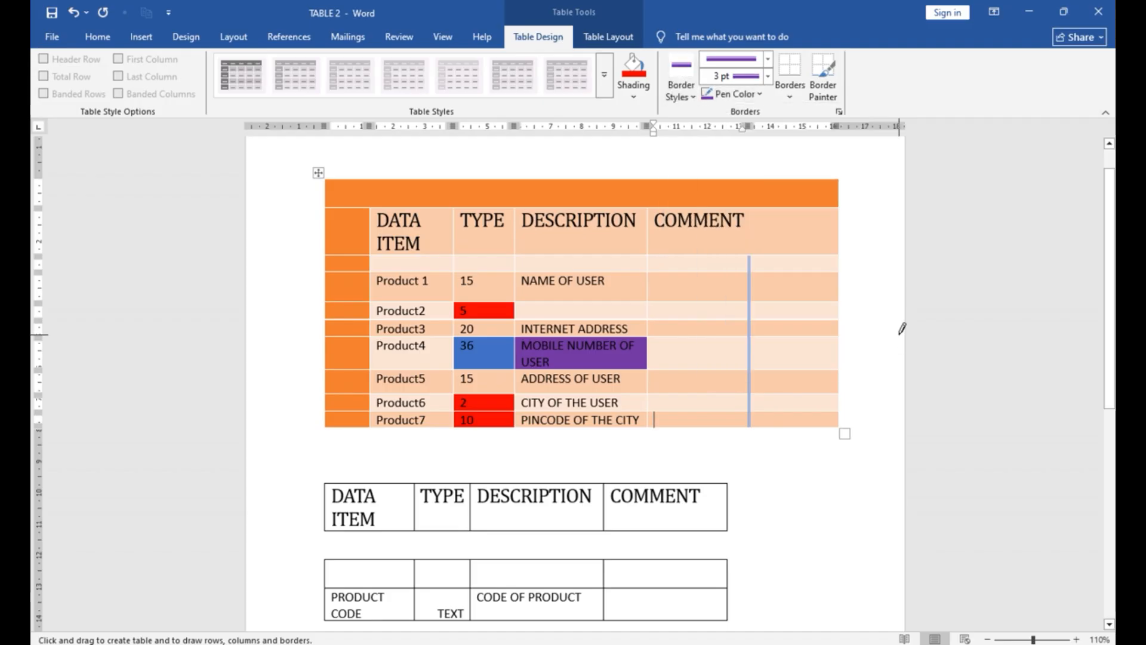
# Draw a thick purple vertical line down the COMMENT column beside the first divider
pyautogui.click(609, 37)
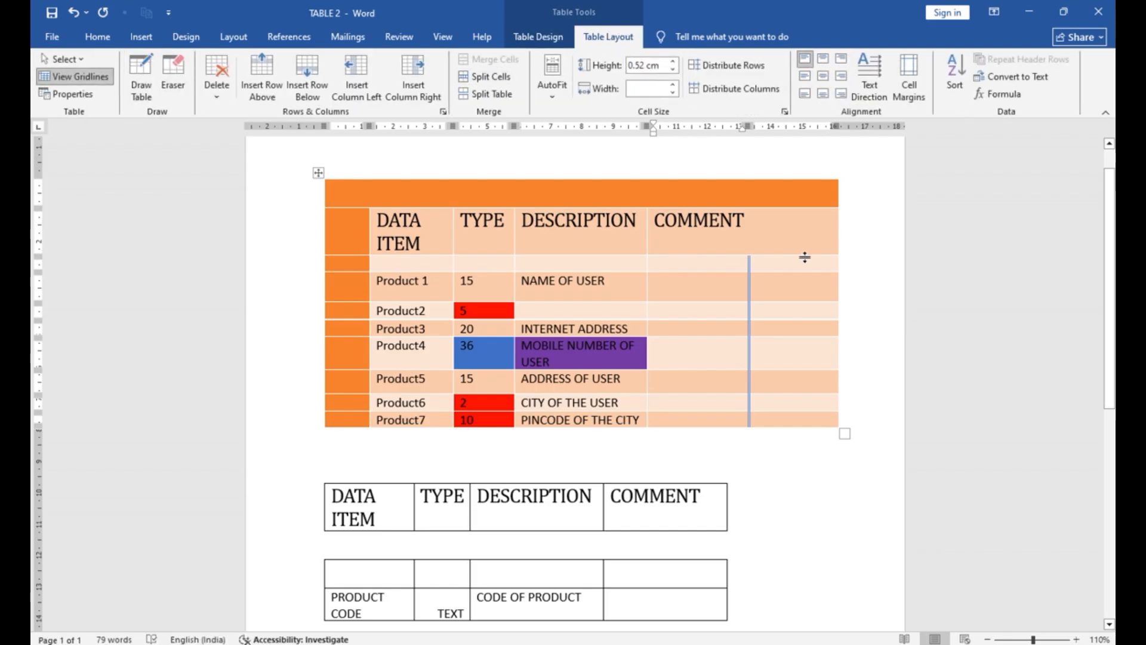
pyautogui.click(142, 76)
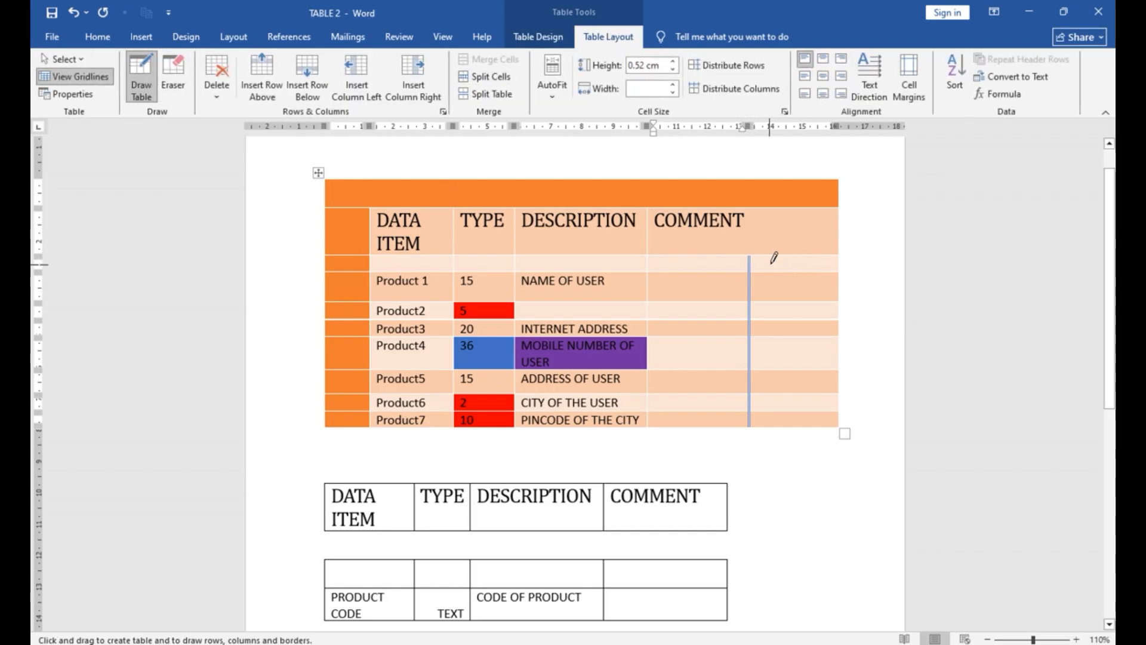
pyautogui.moveTo(772, 256); pyautogui.dragTo(773, 420)
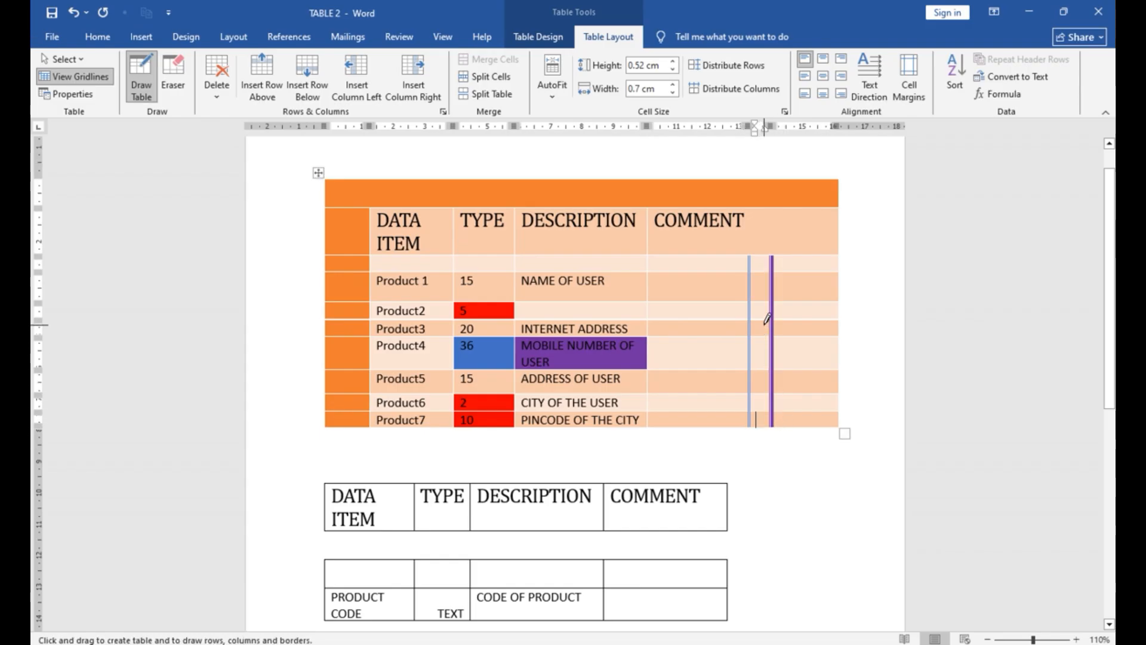
pyautogui.click(536, 37)
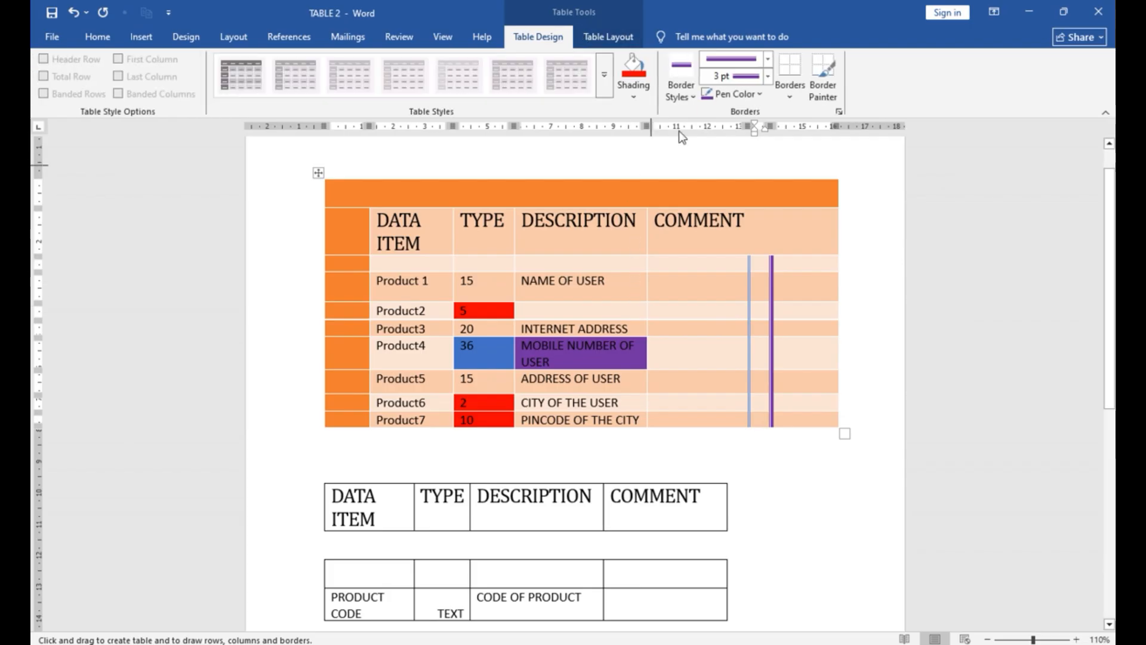
pyautogui.click(603, 37)
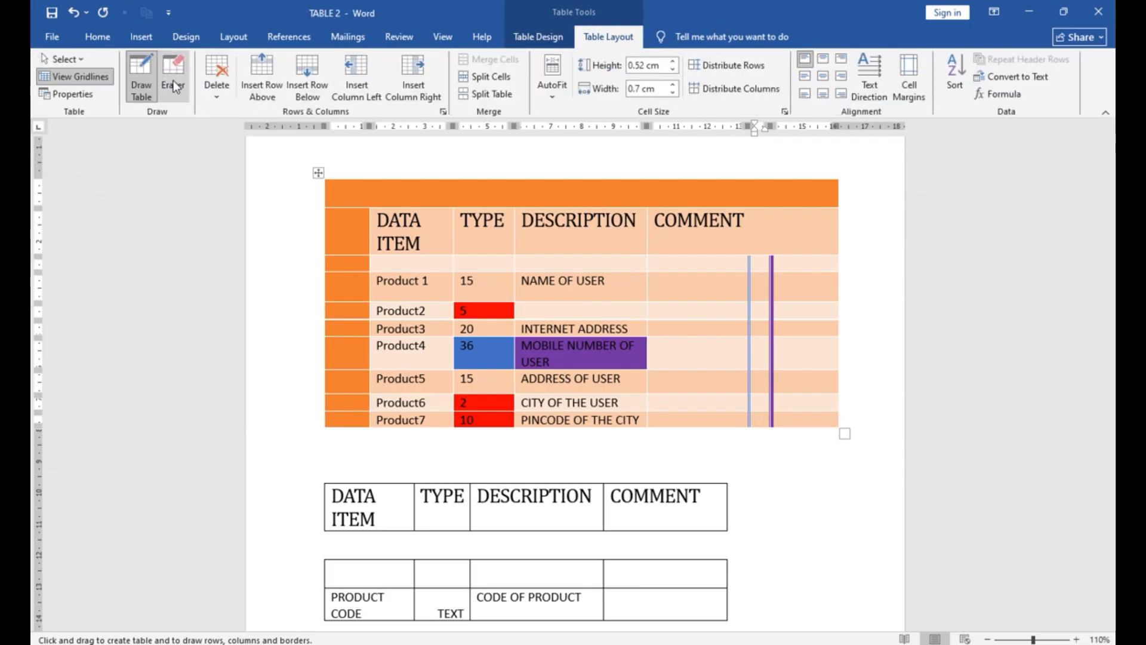
pyautogui.click(552, 36)
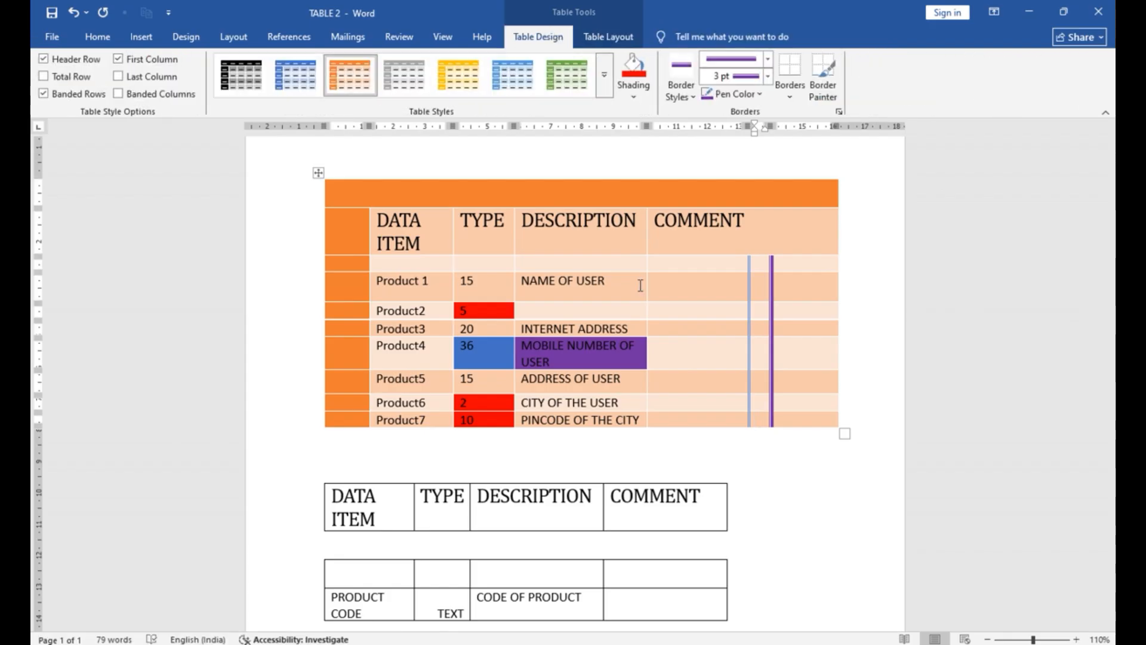
# Apply All Borders to the orange table in black ½ pt lines
pyautogui.click(318, 173)
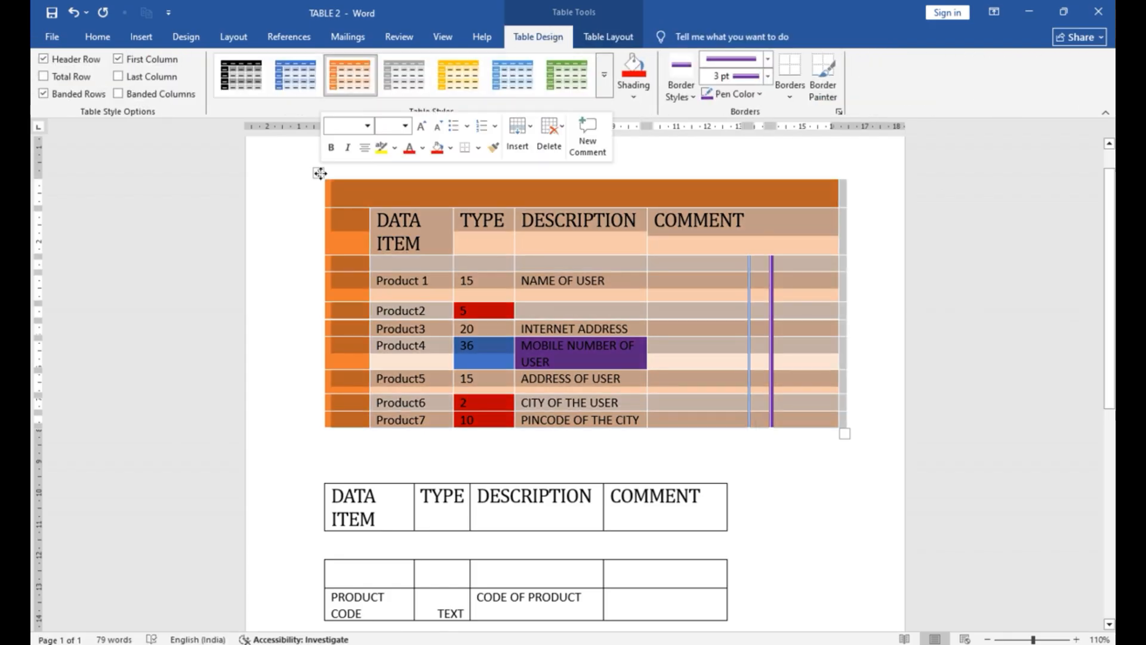
pyautogui.click(786, 88)
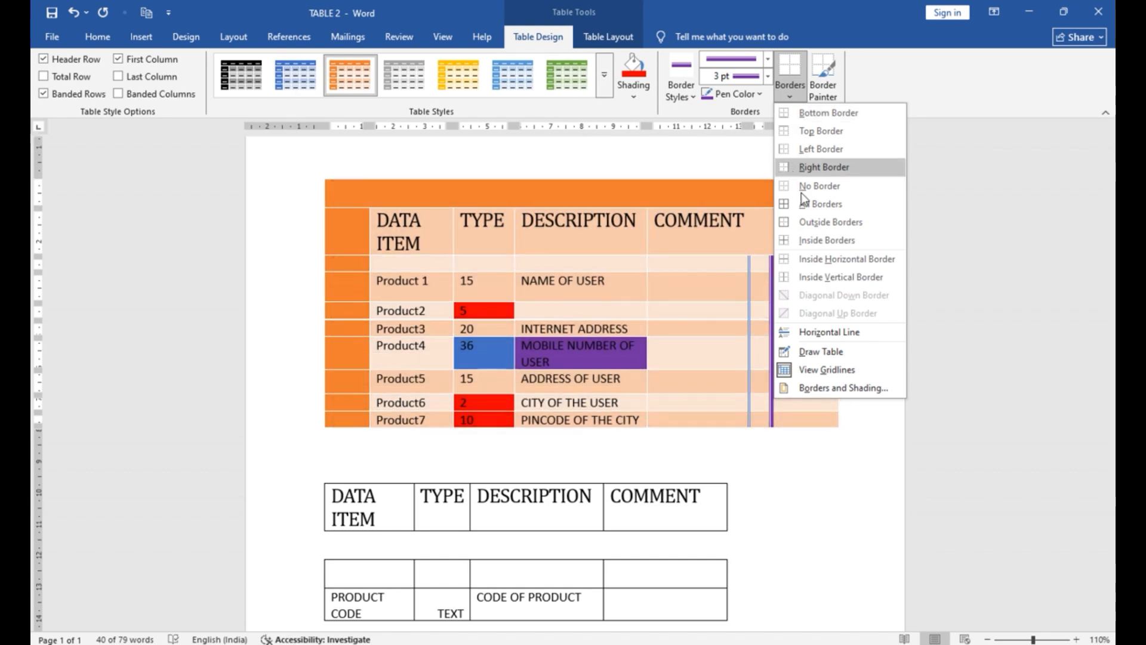
pyautogui.click(802, 199)
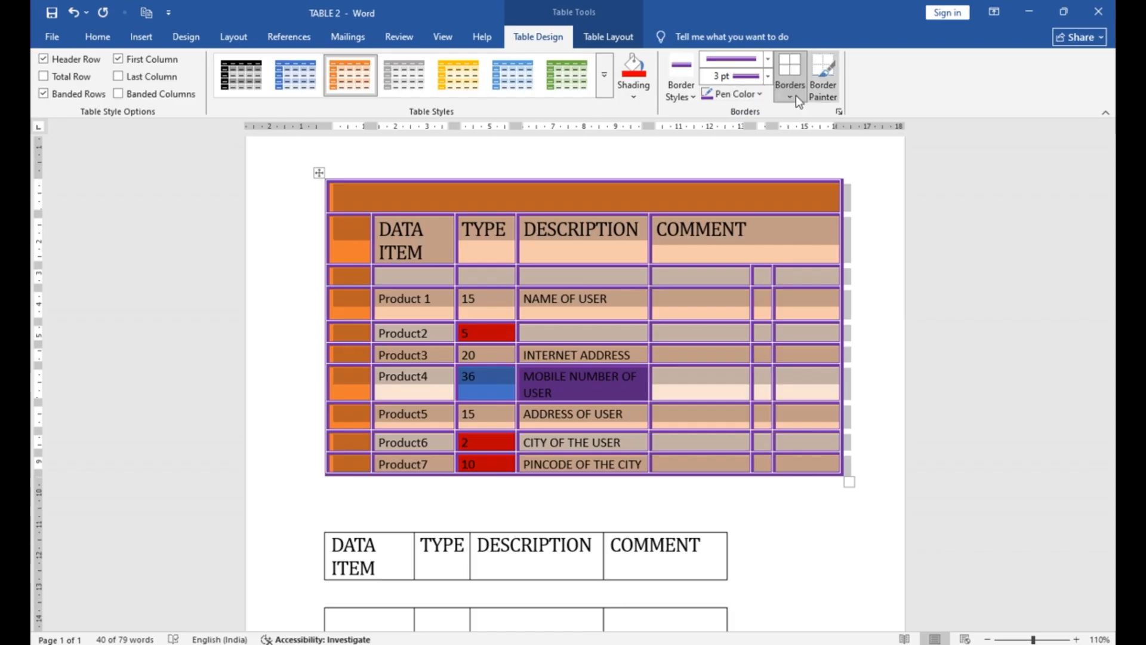
pyautogui.click(750, 95)
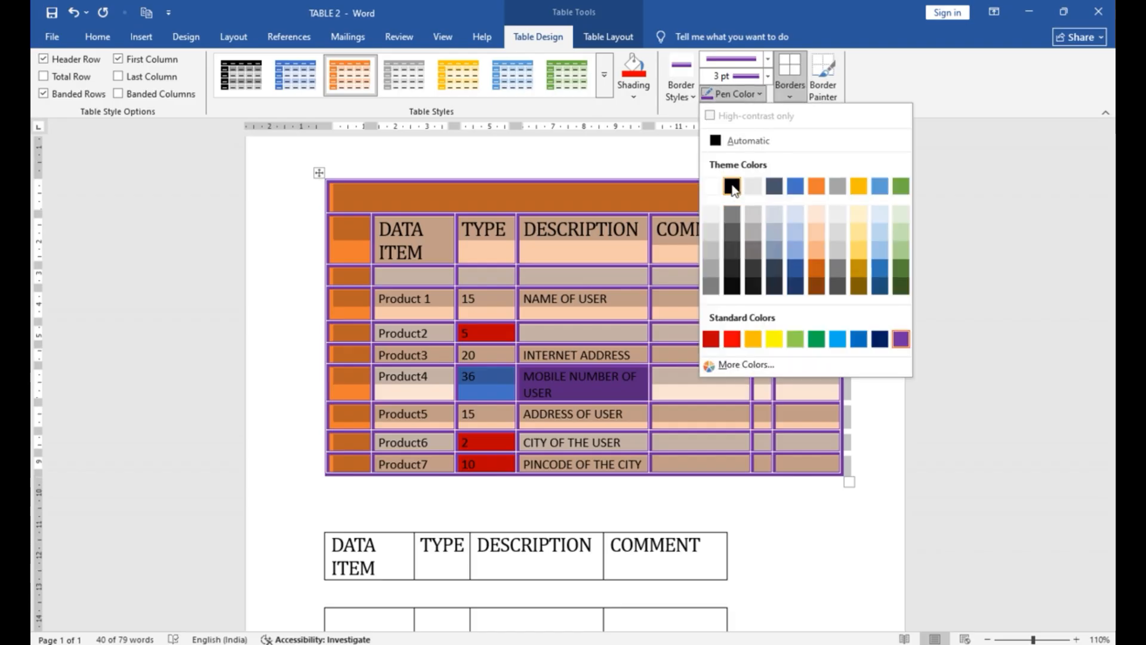
pyautogui.click(732, 187)
pyautogui.click(686, 91)
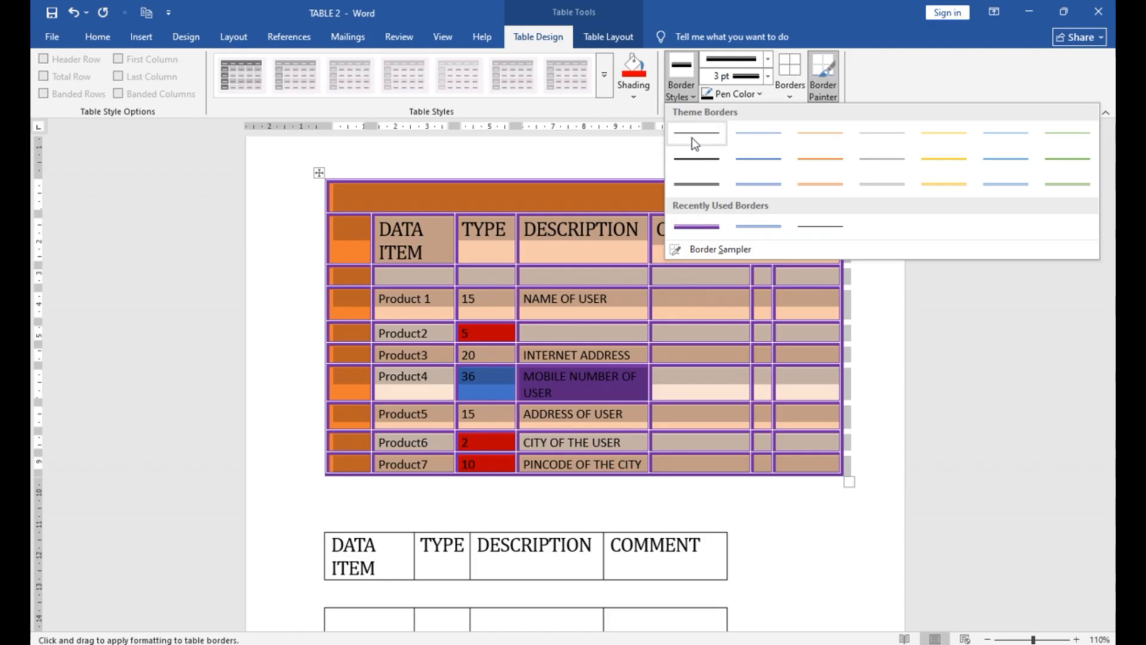
pyautogui.click(693, 135)
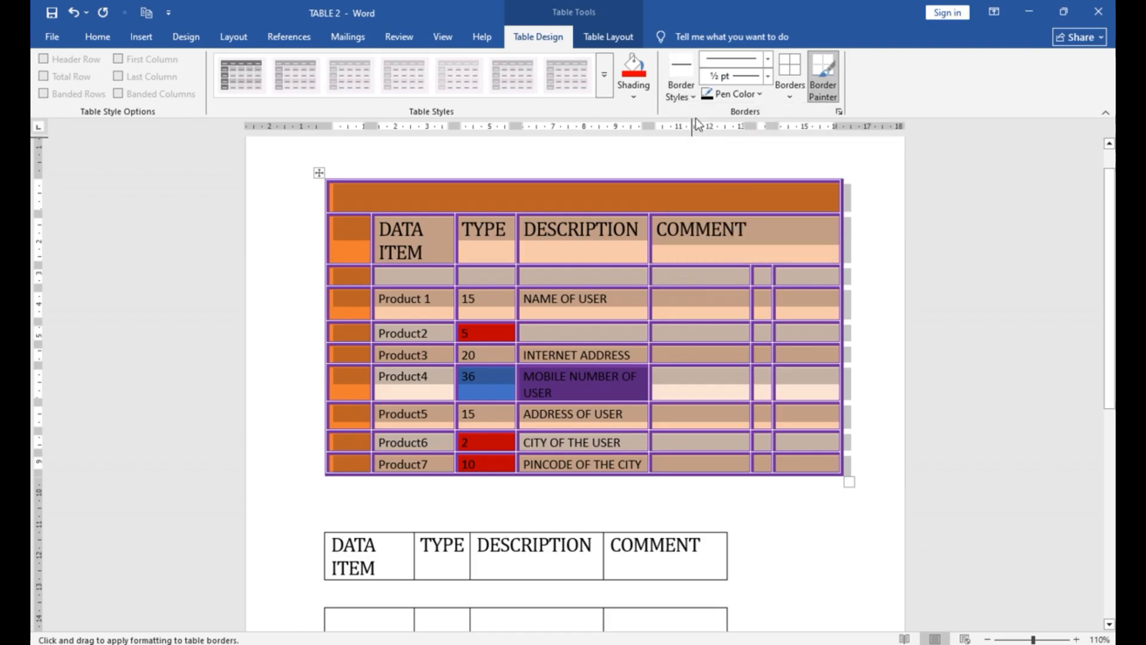
pyautogui.press('Escape')
pyautogui.click(318, 174)
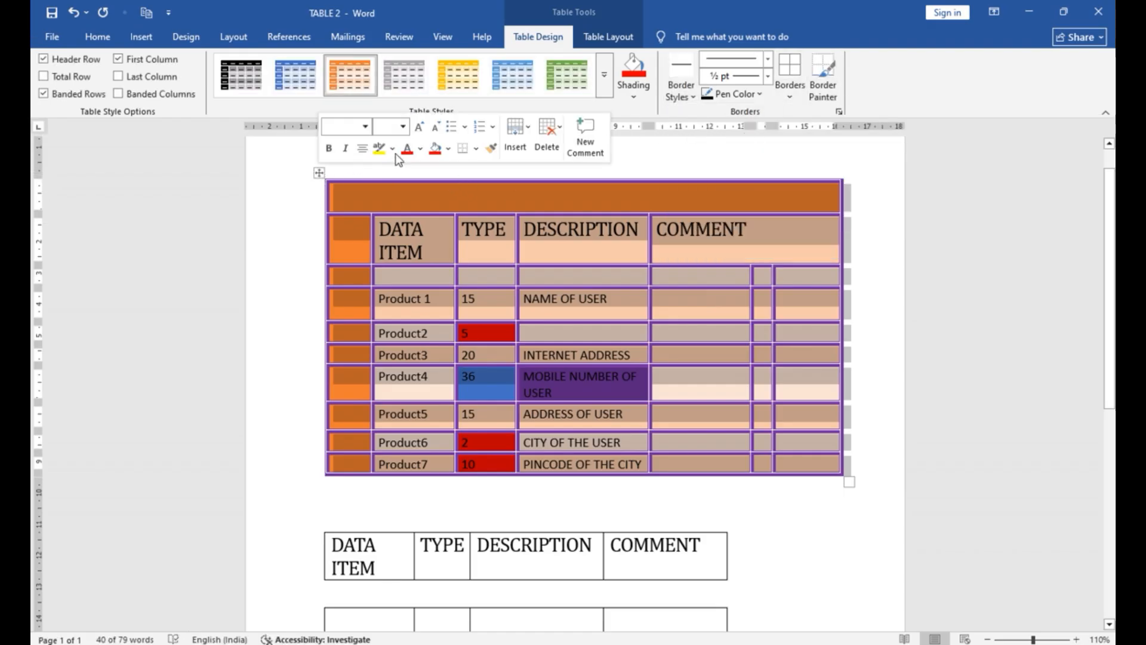
pyautogui.click(789, 76)
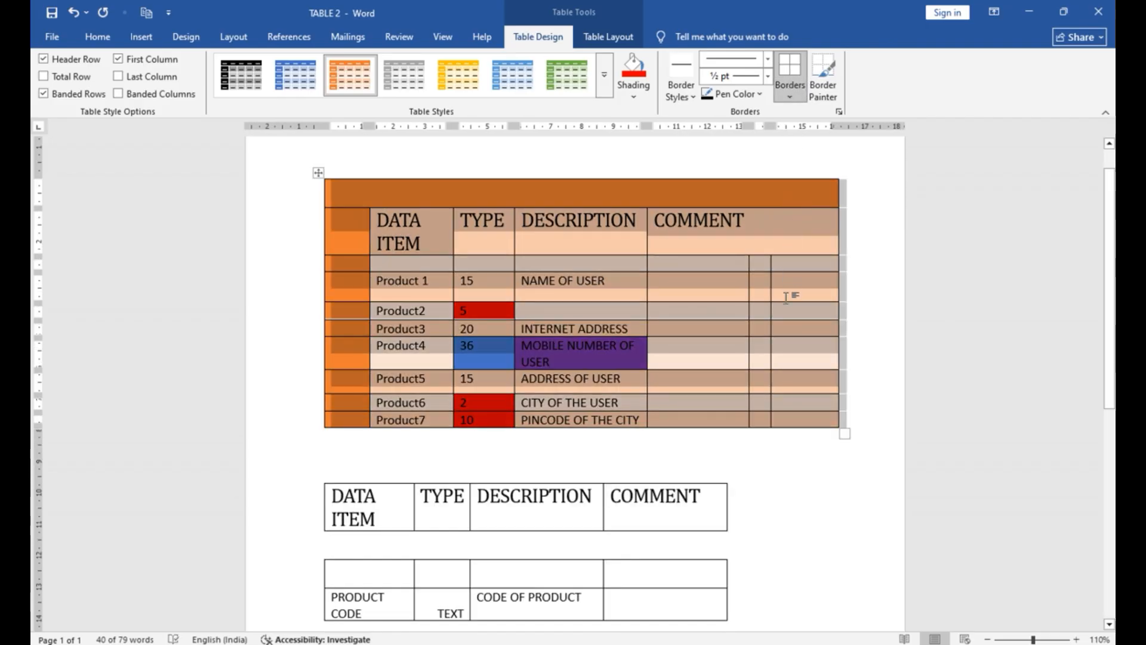
pyautogui.click(786, 297)
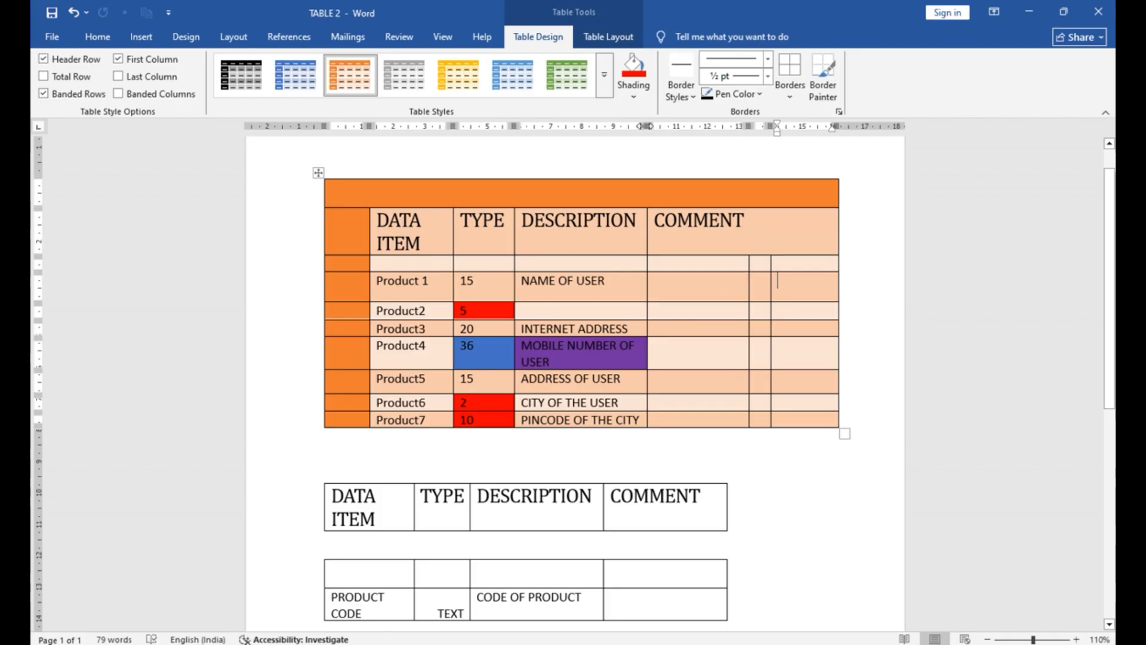
# Switch back and forth between the Table Layout and Table Design ribbons
pyautogui.click(605, 39)
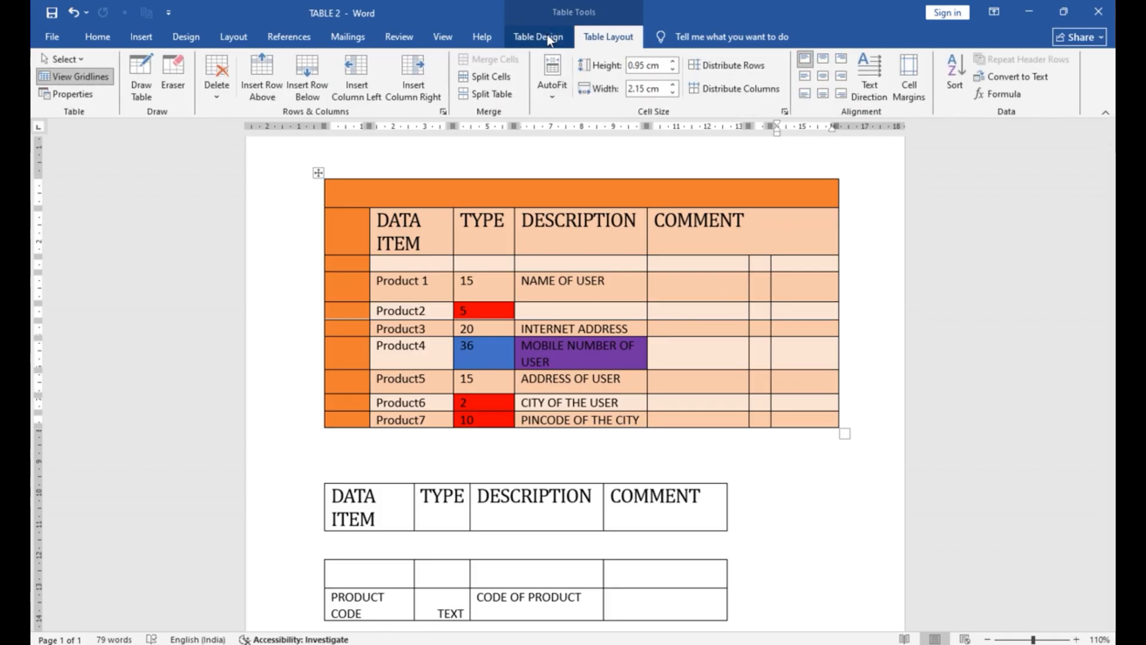
pyautogui.click(546, 35)
pyautogui.click(605, 40)
pyautogui.click(563, 38)
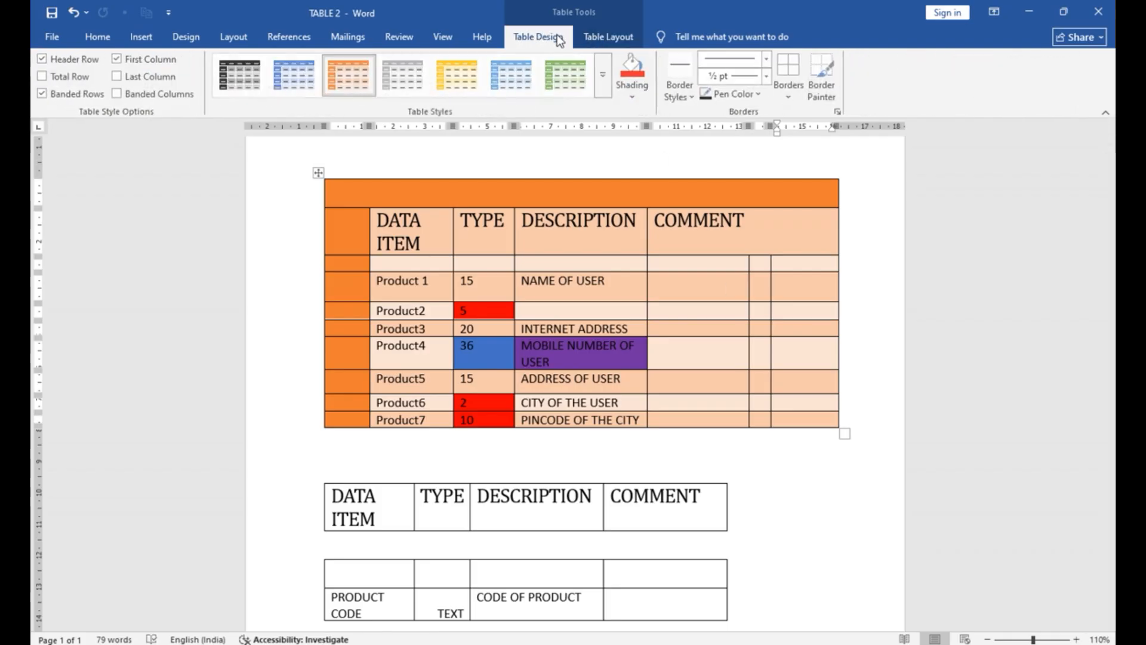
pyautogui.click(595, 34)
pyautogui.click(548, 37)
pyautogui.click(605, 36)
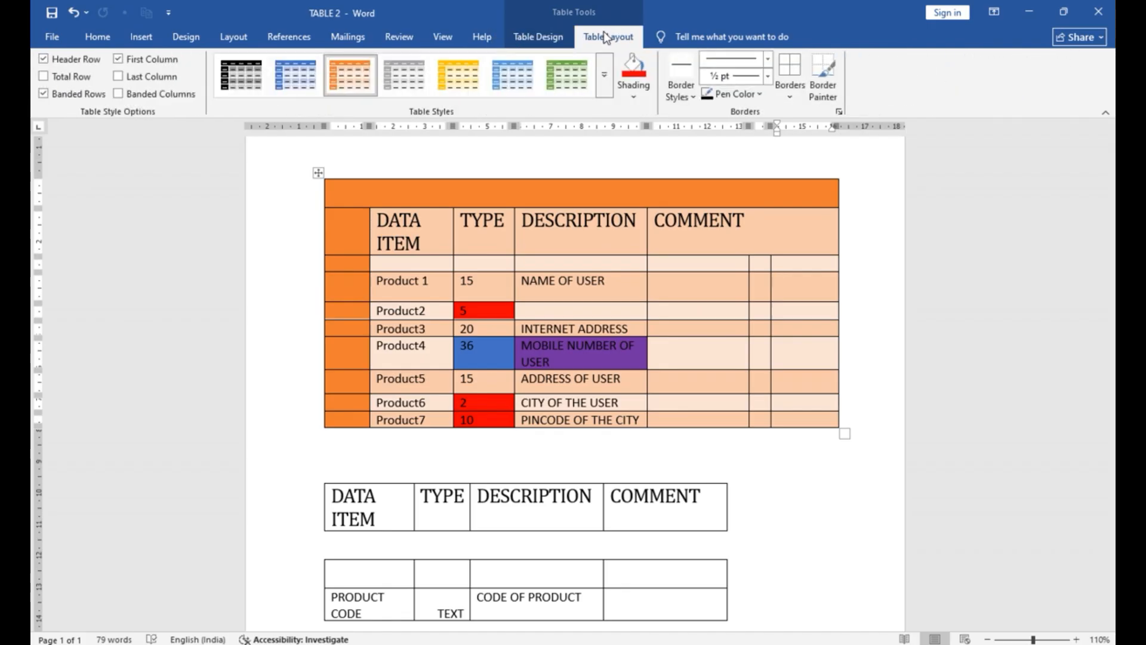
pyautogui.click(535, 37)
pyautogui.click(609, 36)
pyautogui.click(540, 38)
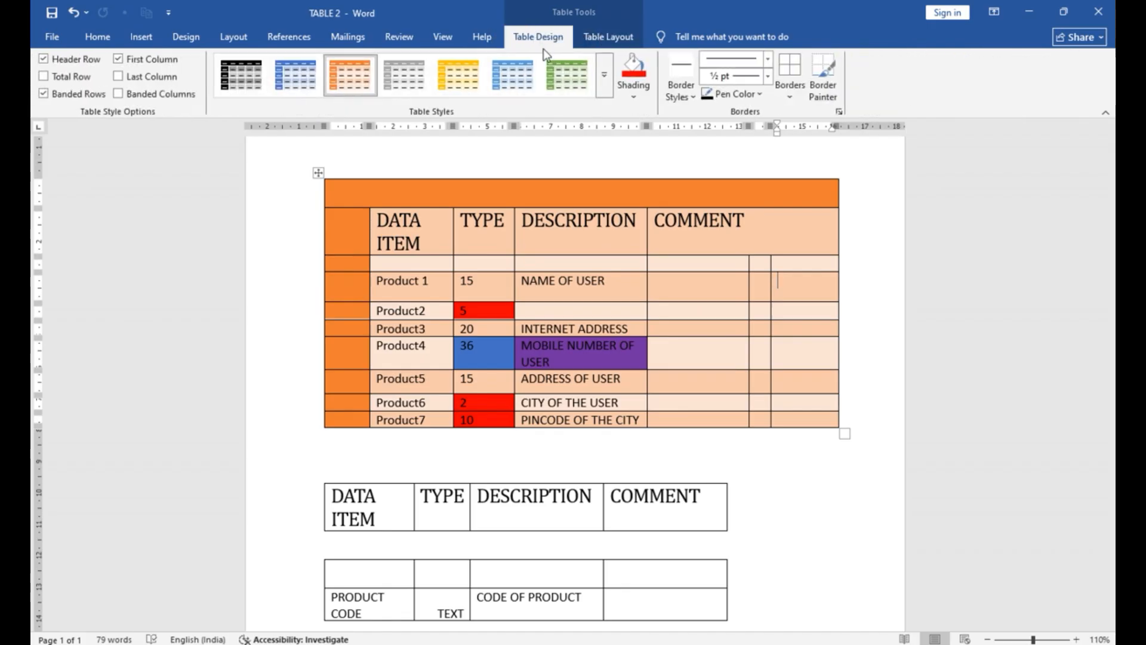